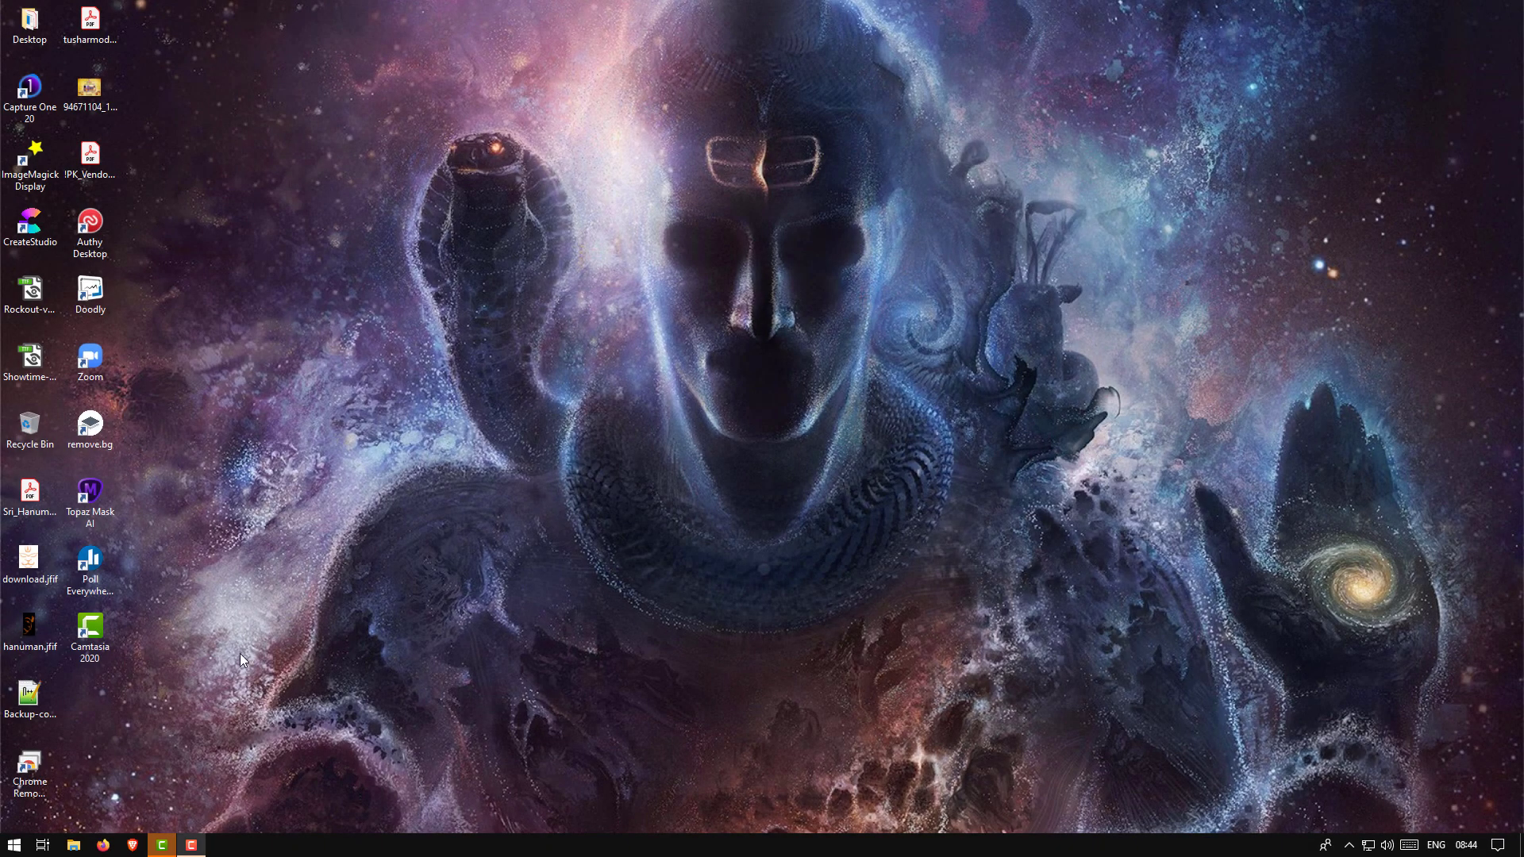
Launch CreateStudio from its desktop shortcut after briefly opening the Start menu
left_click(16, 846)
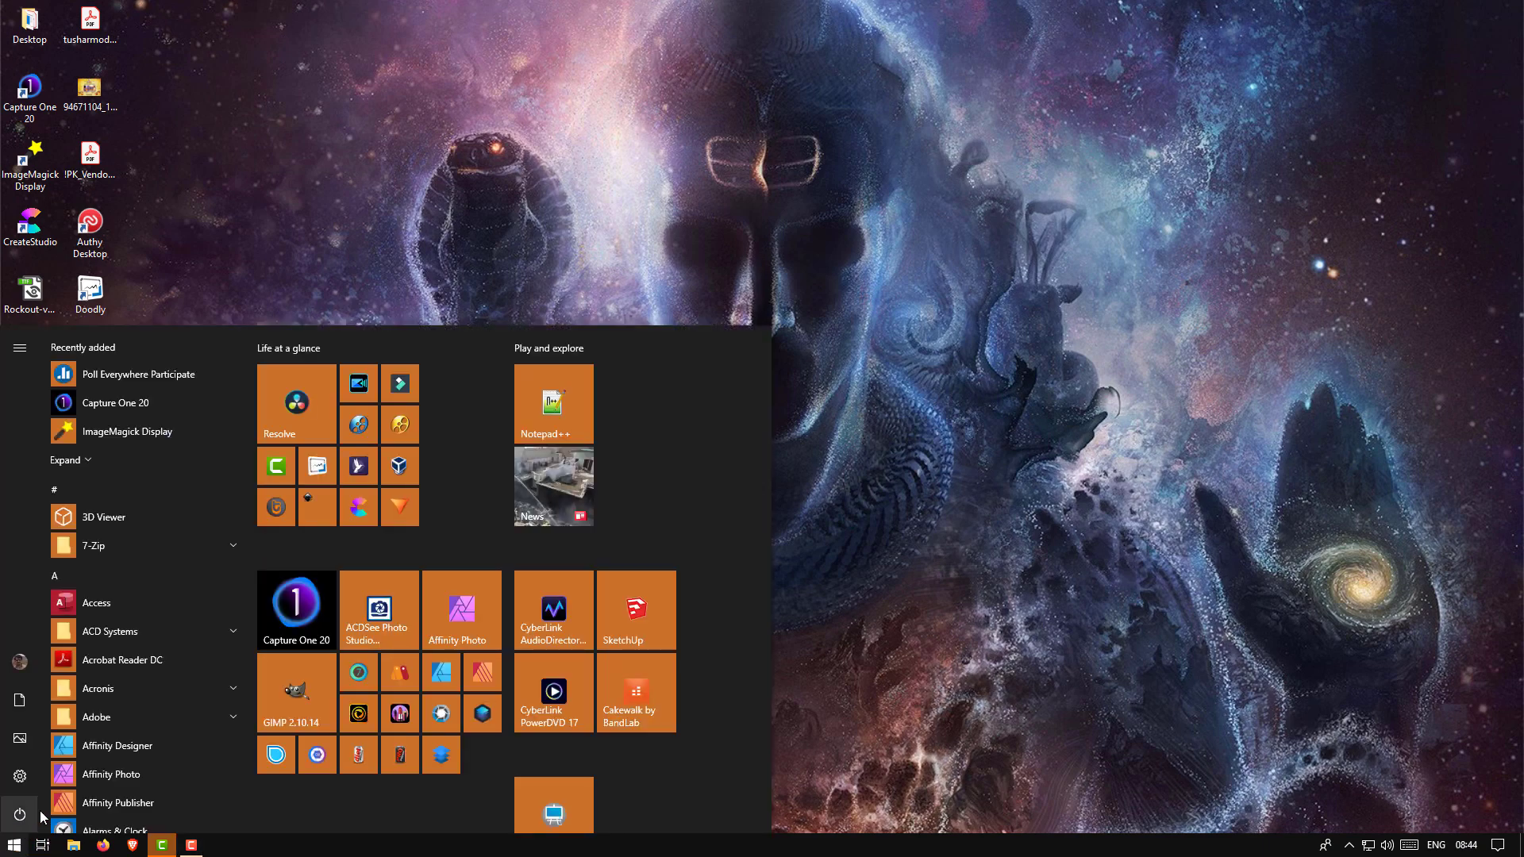
left_click(362, 508)
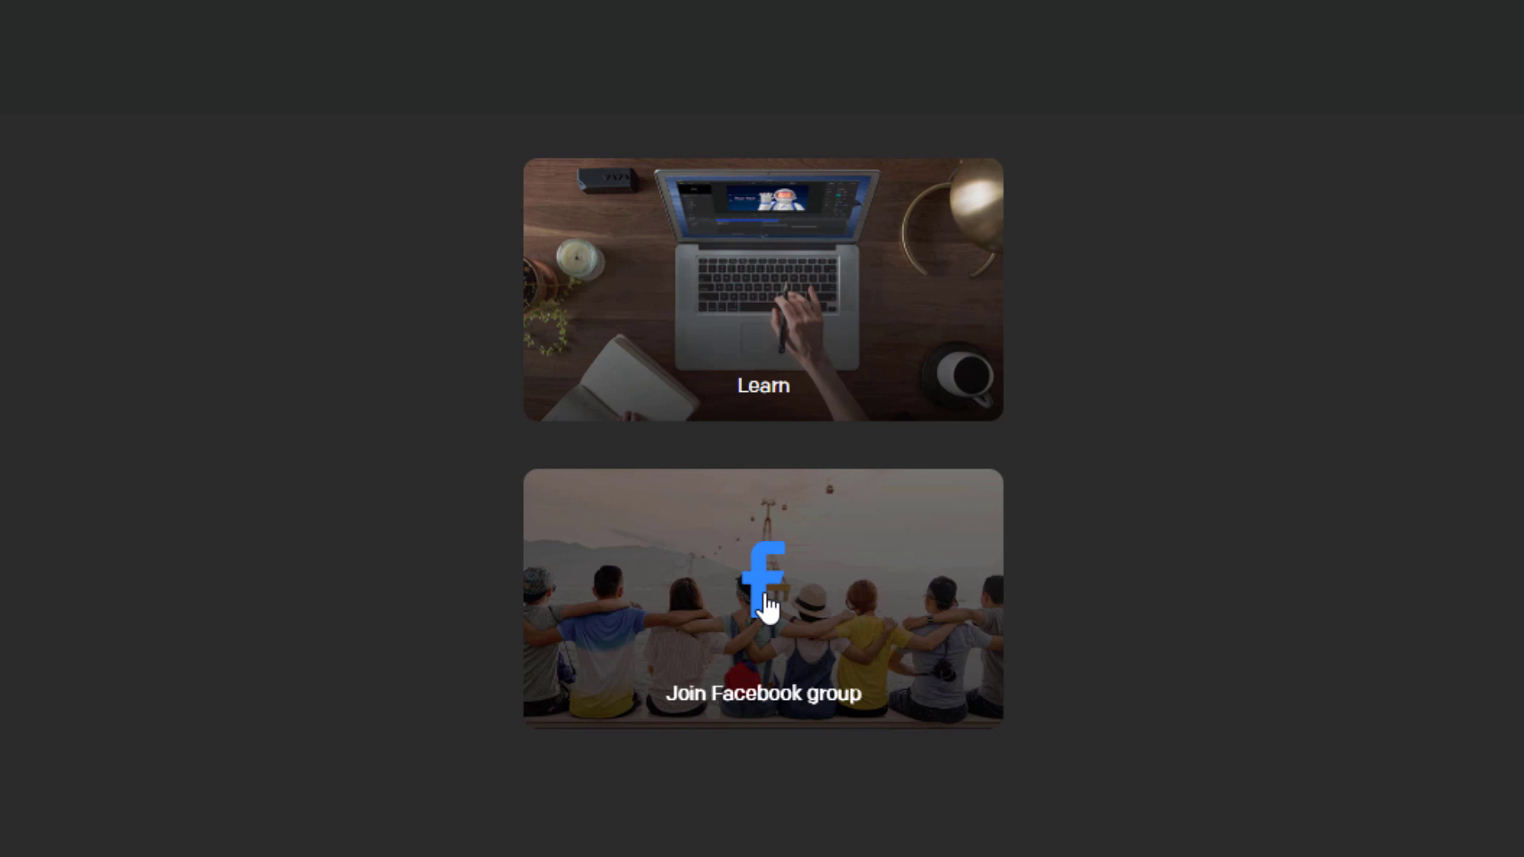
Check the account settings page and the v 1.1.1 release notes in the updates log
mouse_move(712, 145)
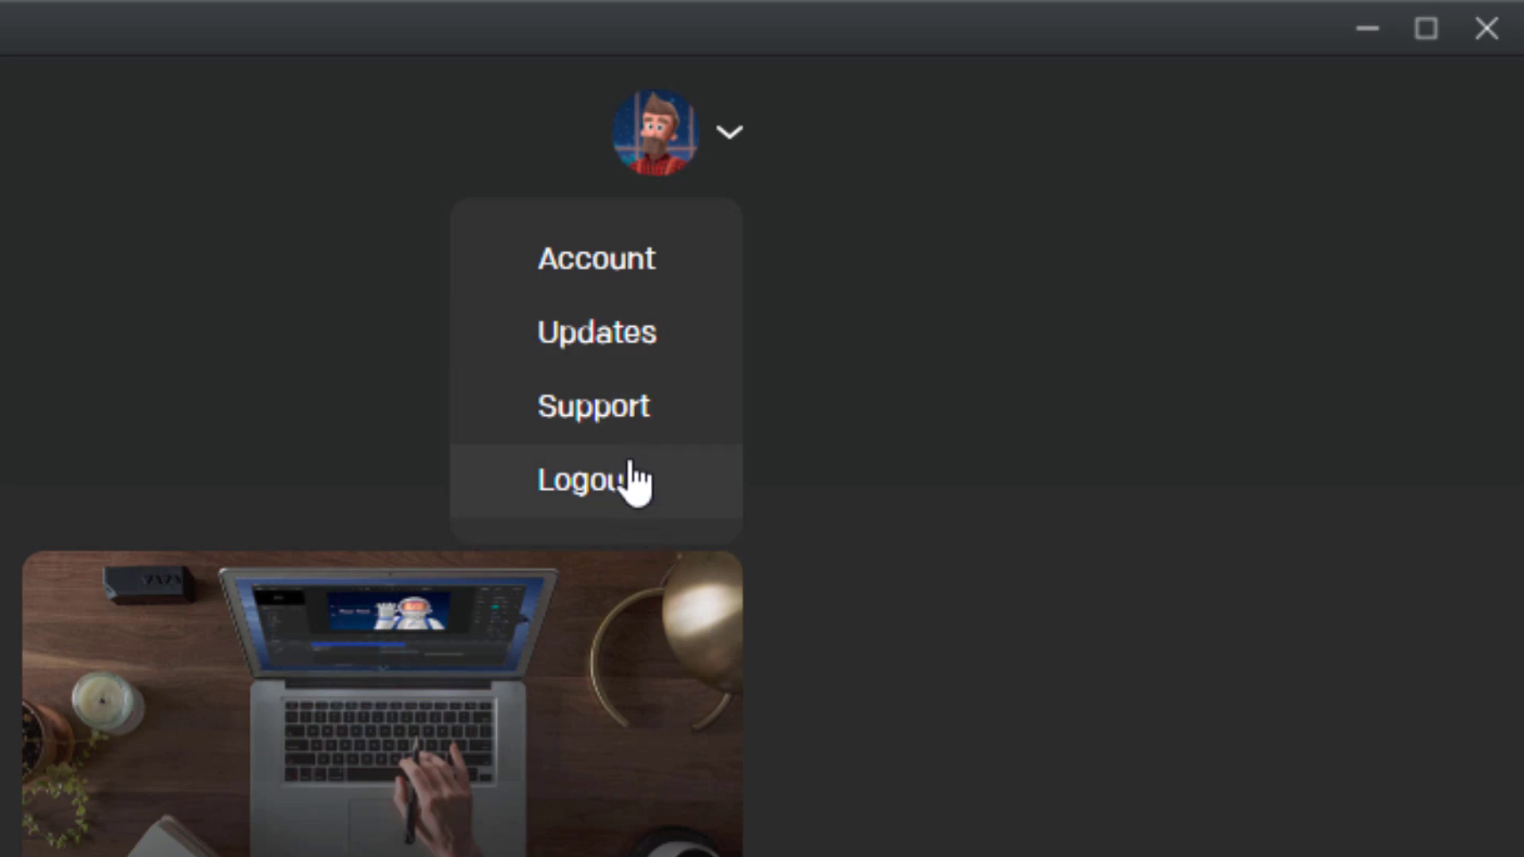
left_click(644, 284)
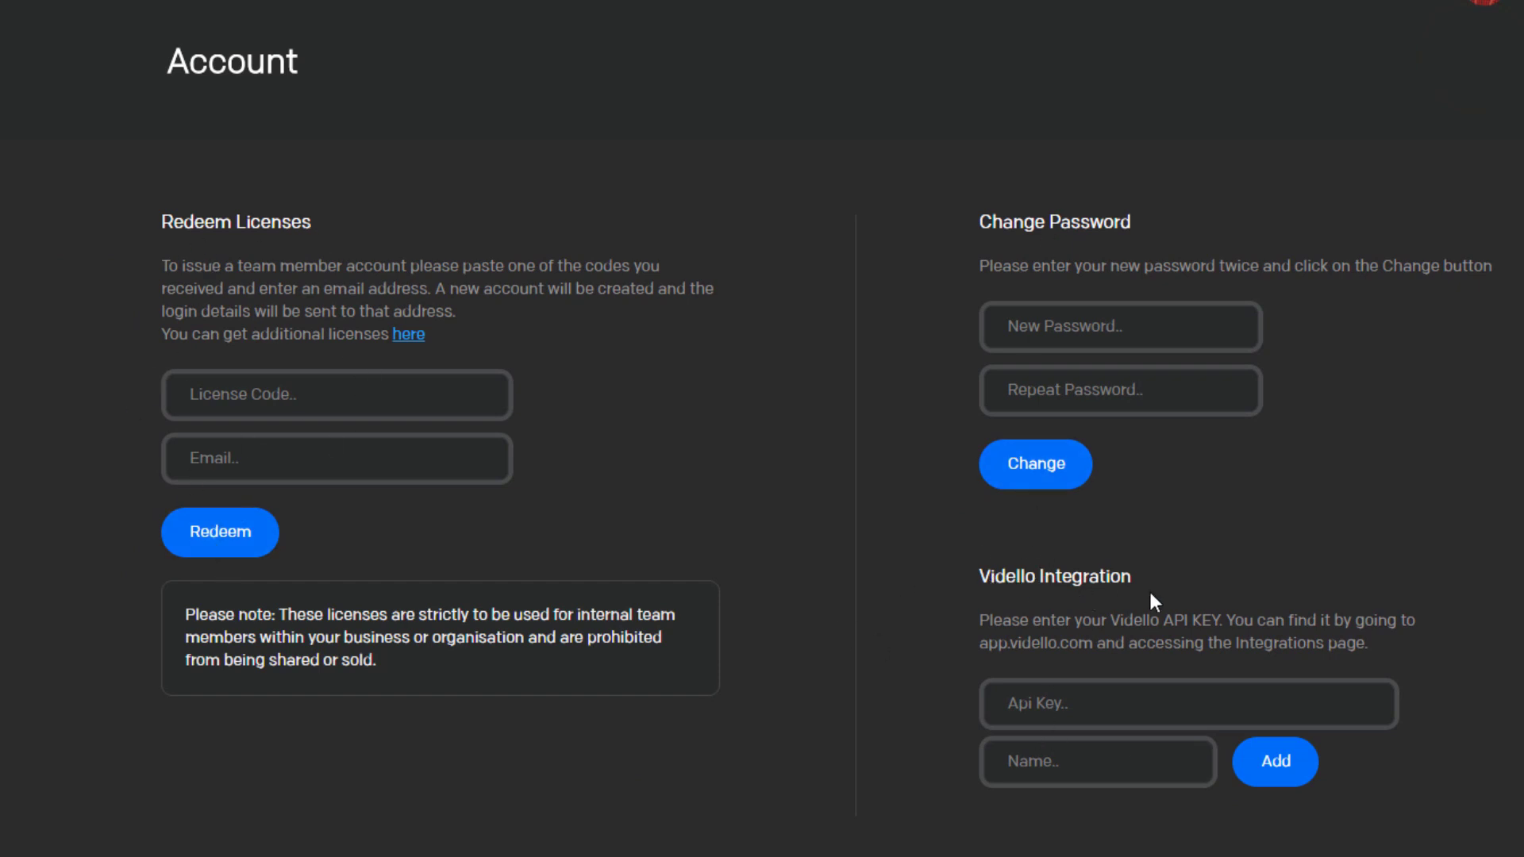
mouse_move(1482, 5)
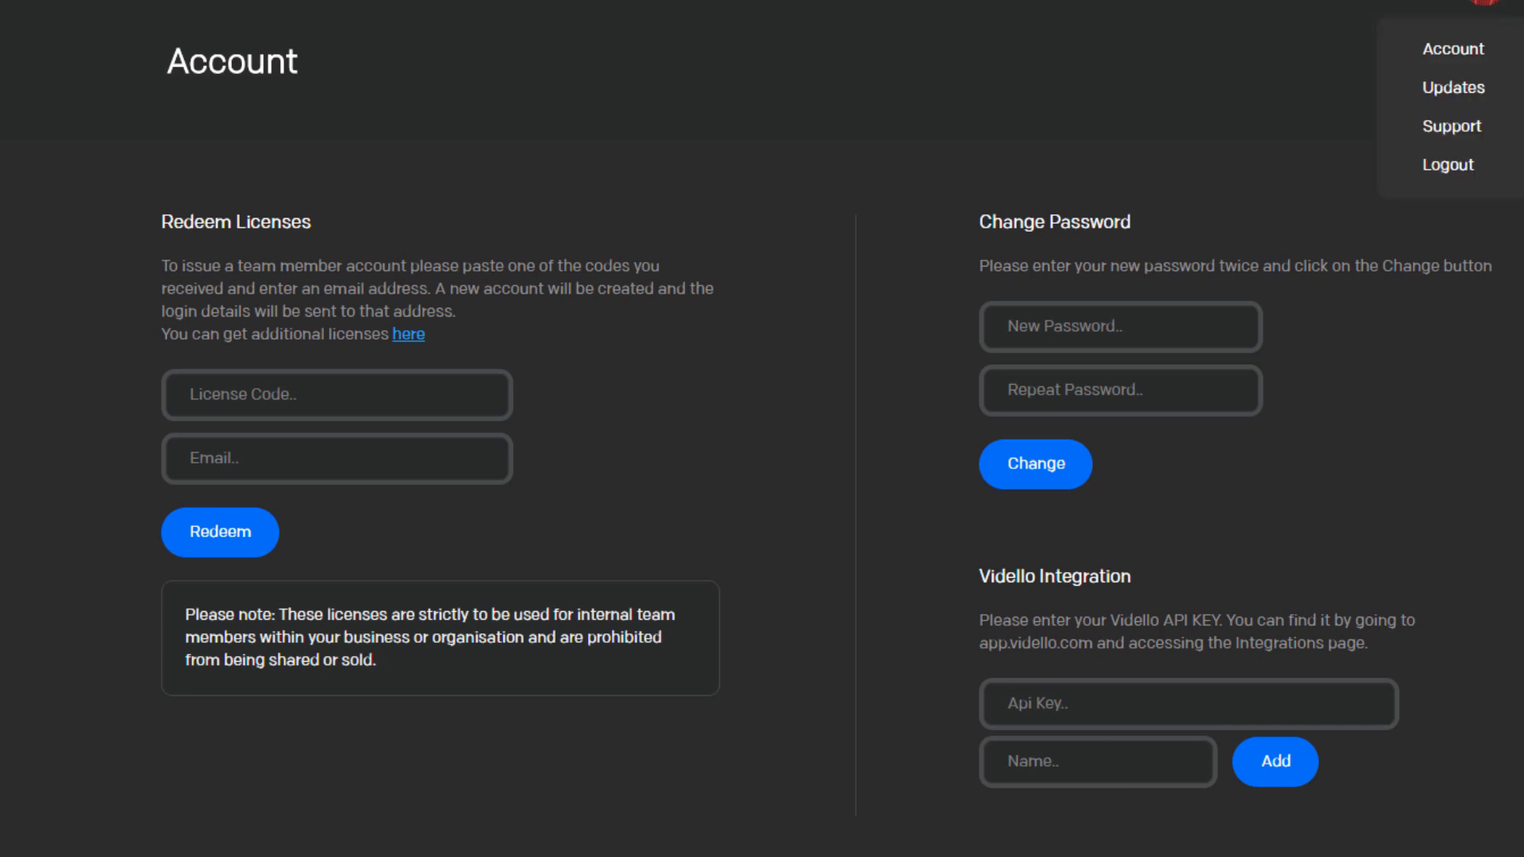
left_click(1452, 89)
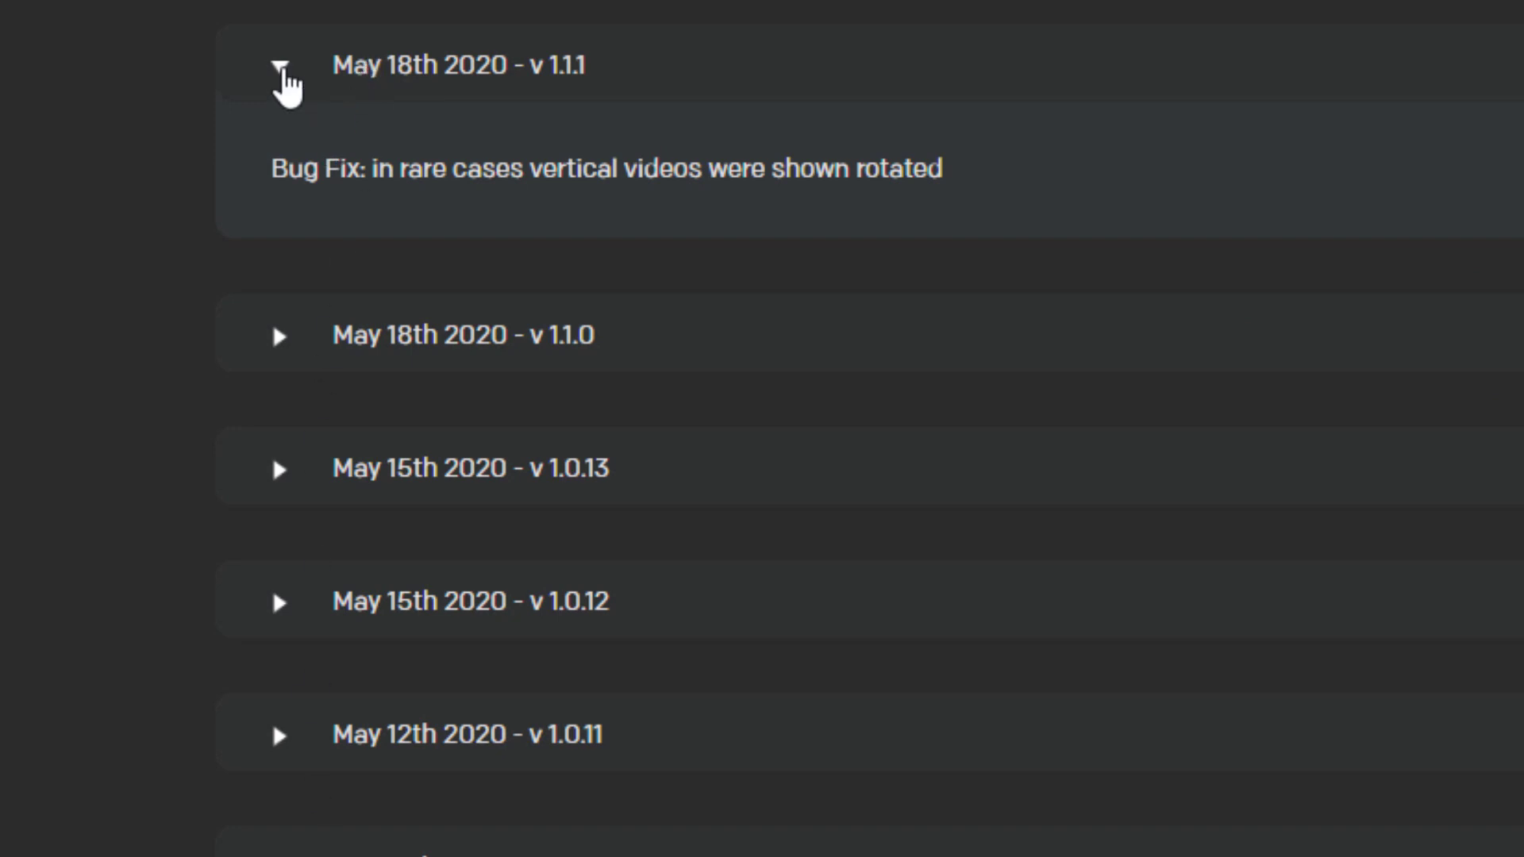
left_click(282, 71)
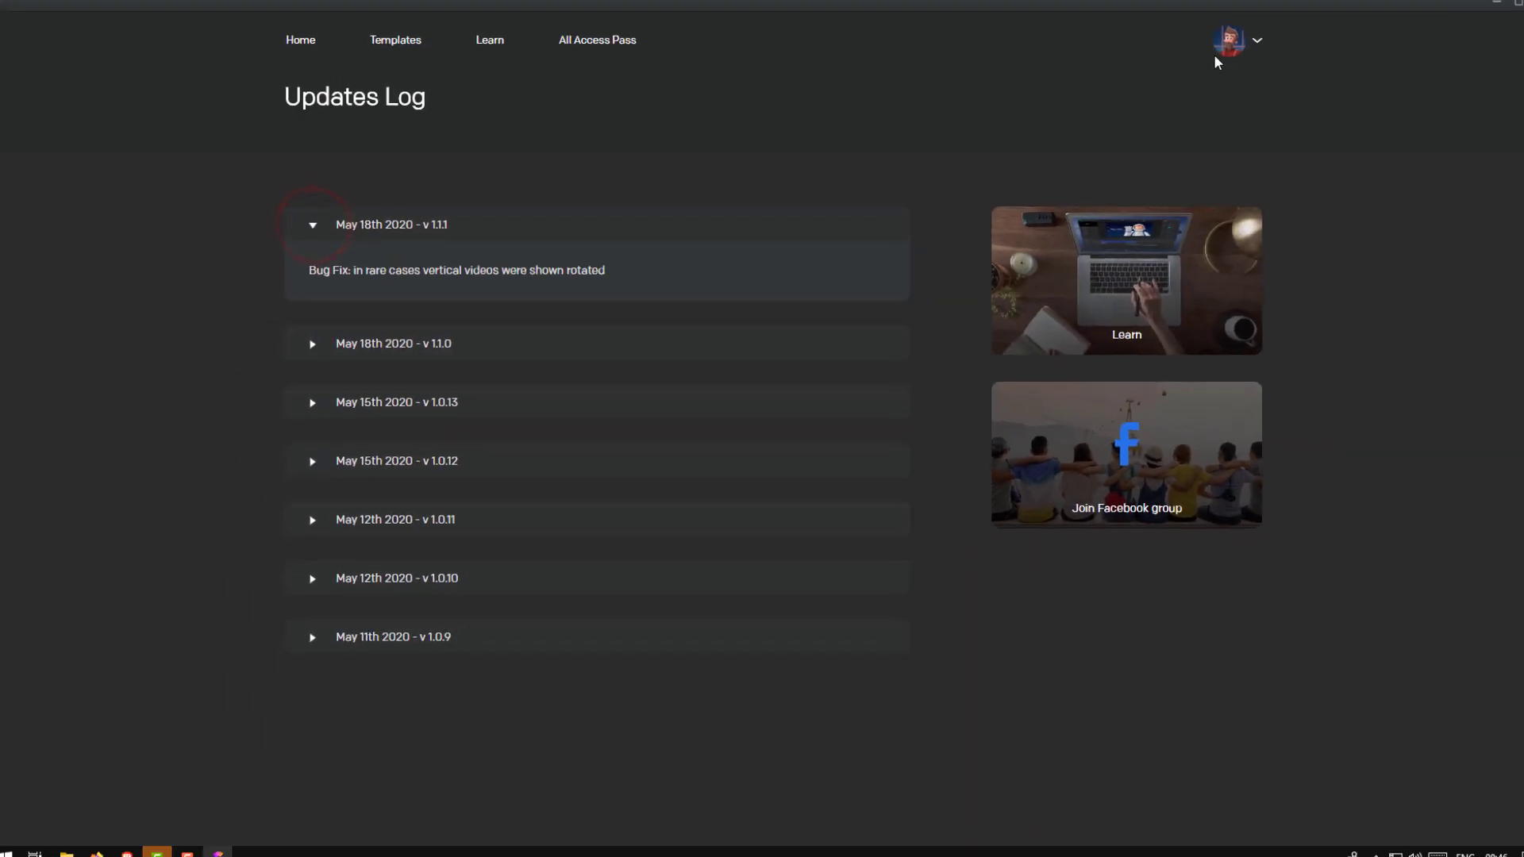
Visit the CreateStudio support desk, then minimize the browser and go back Home
mouse_move(1234, 67)
left_click(1203, 151)
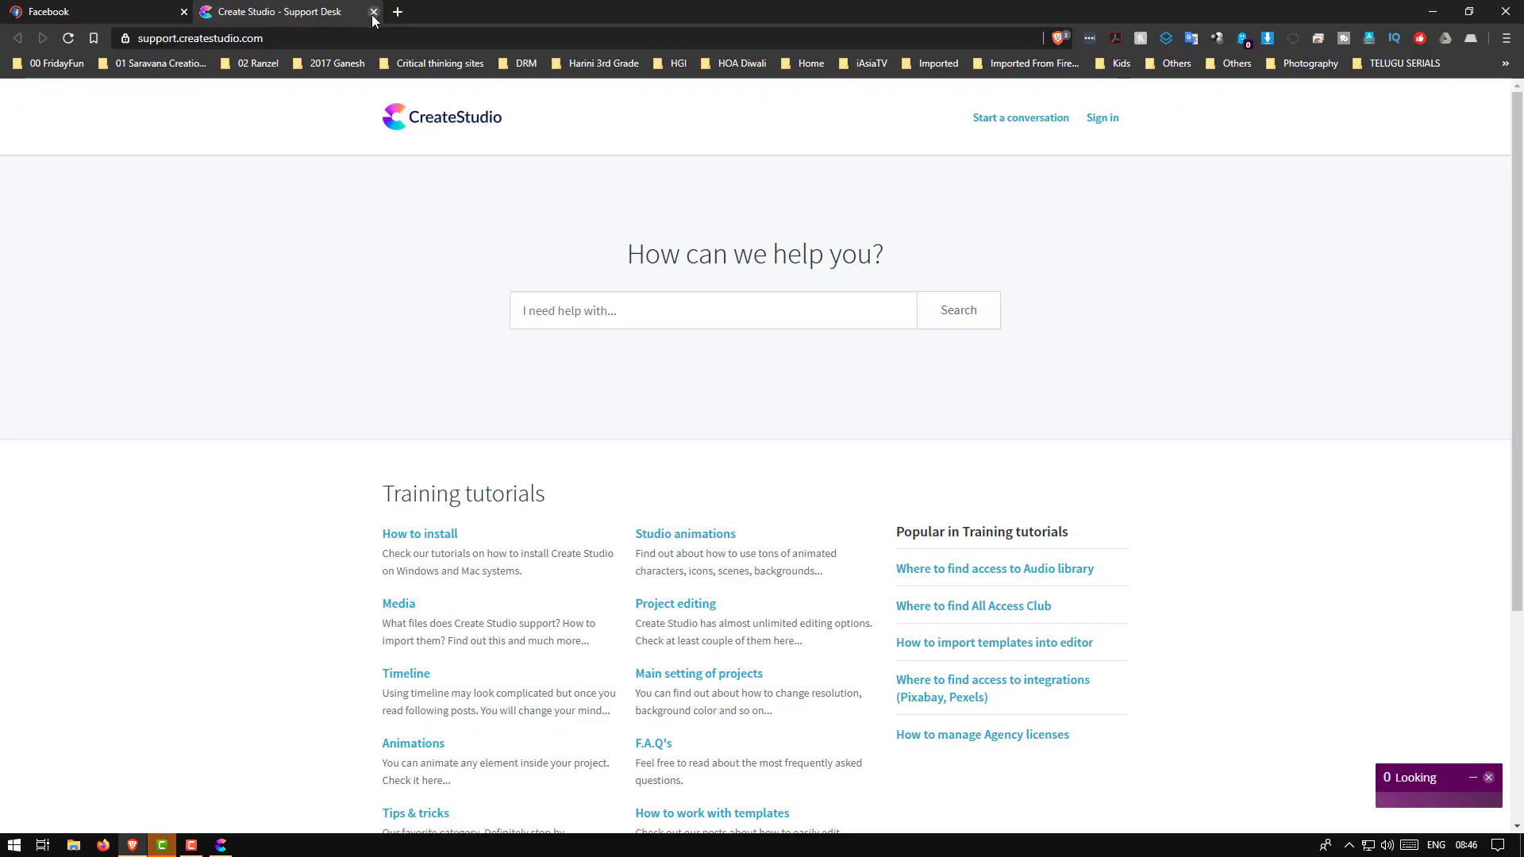
left_click(1432, 18)
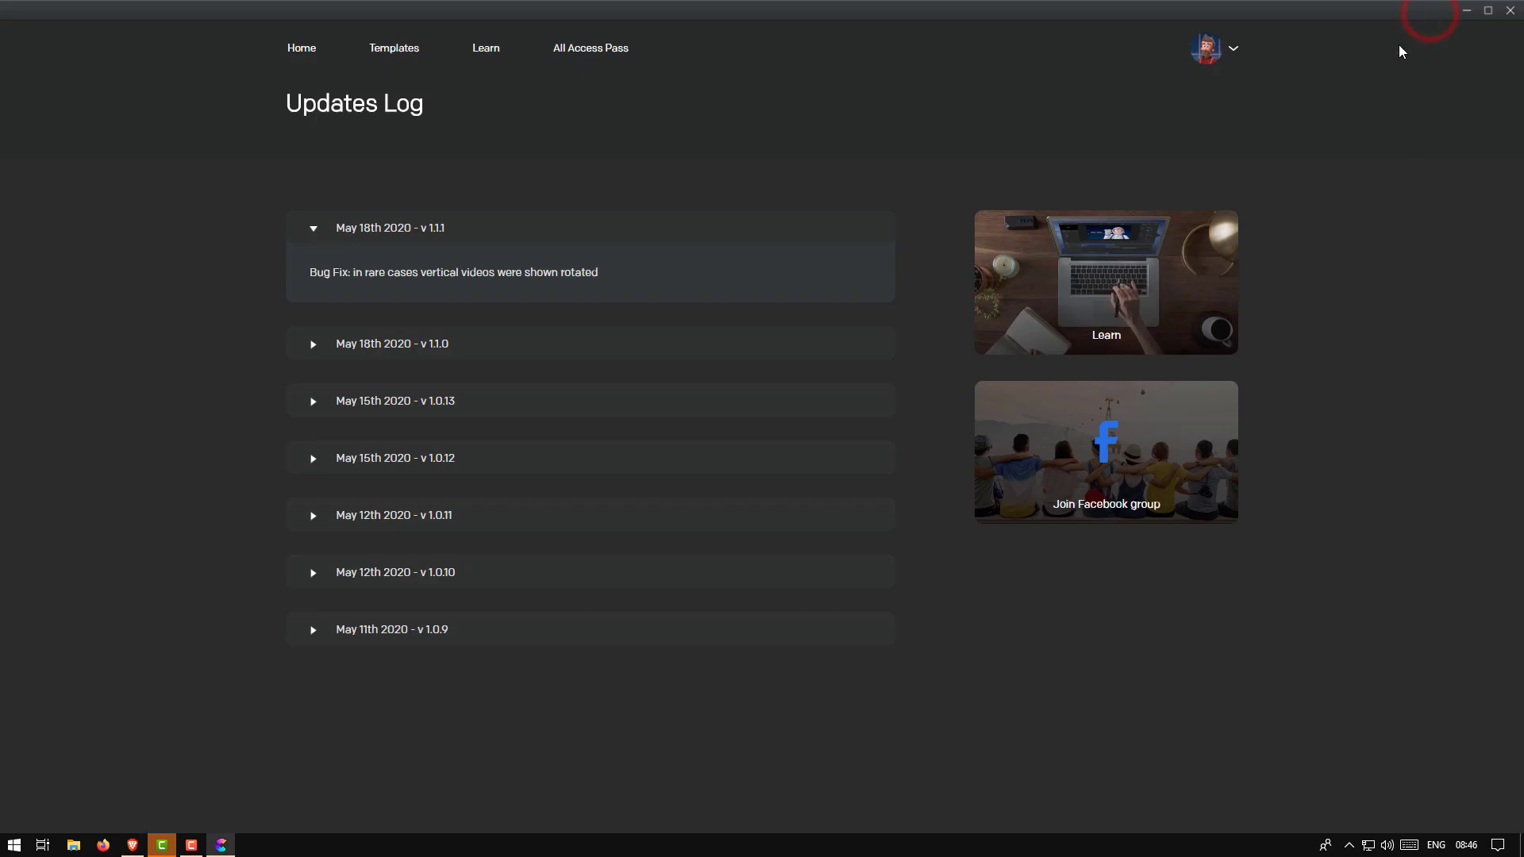
left_click(1234, 52)
left_click(302, 49)
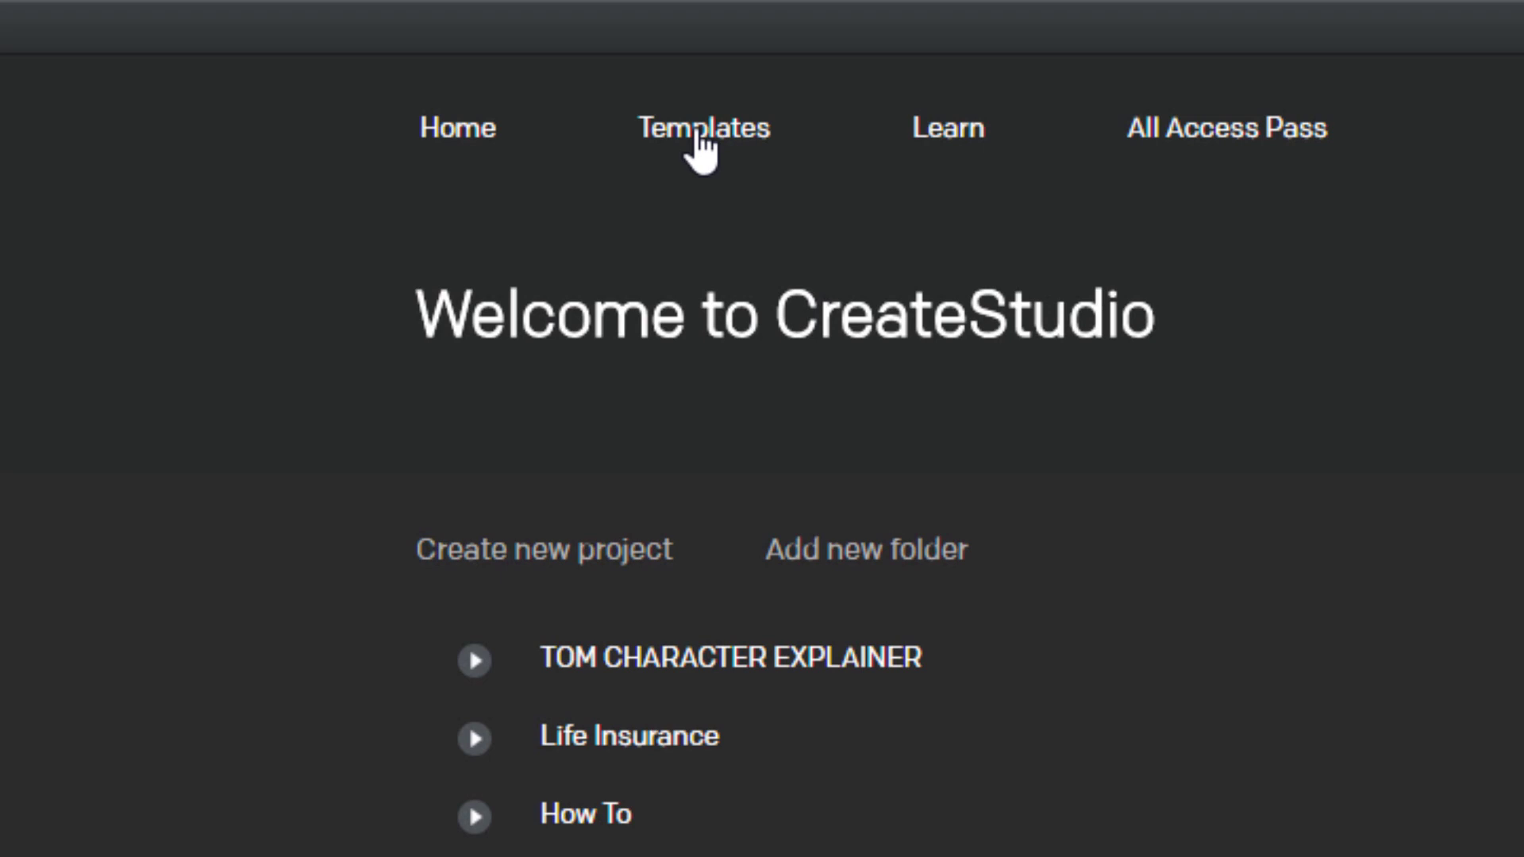
Browse the nine Character Explainers templates in the Templates library
left_click(699, 137)
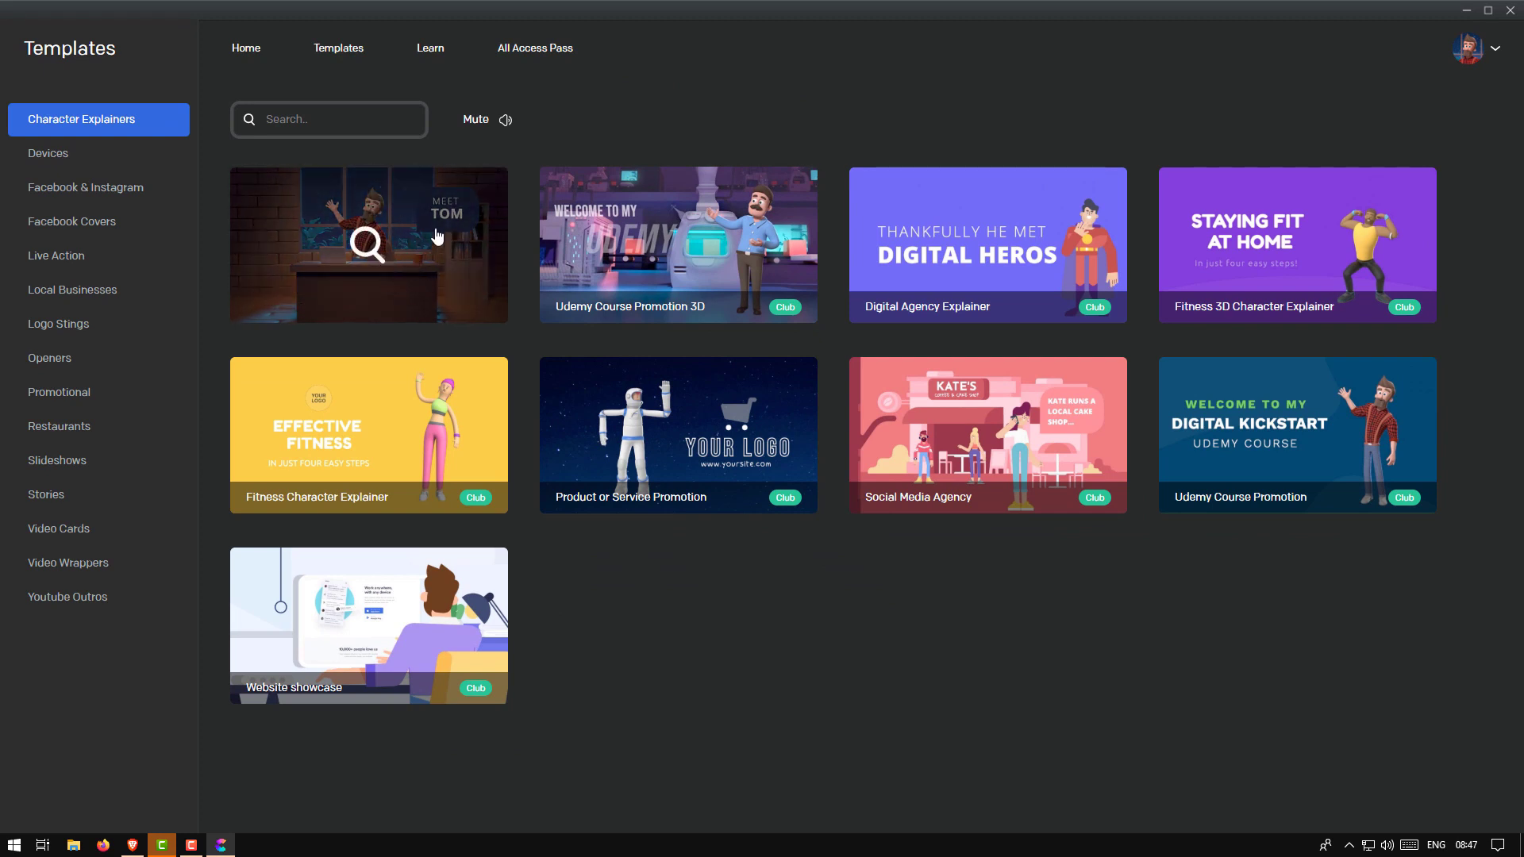
left_click(75, 121)
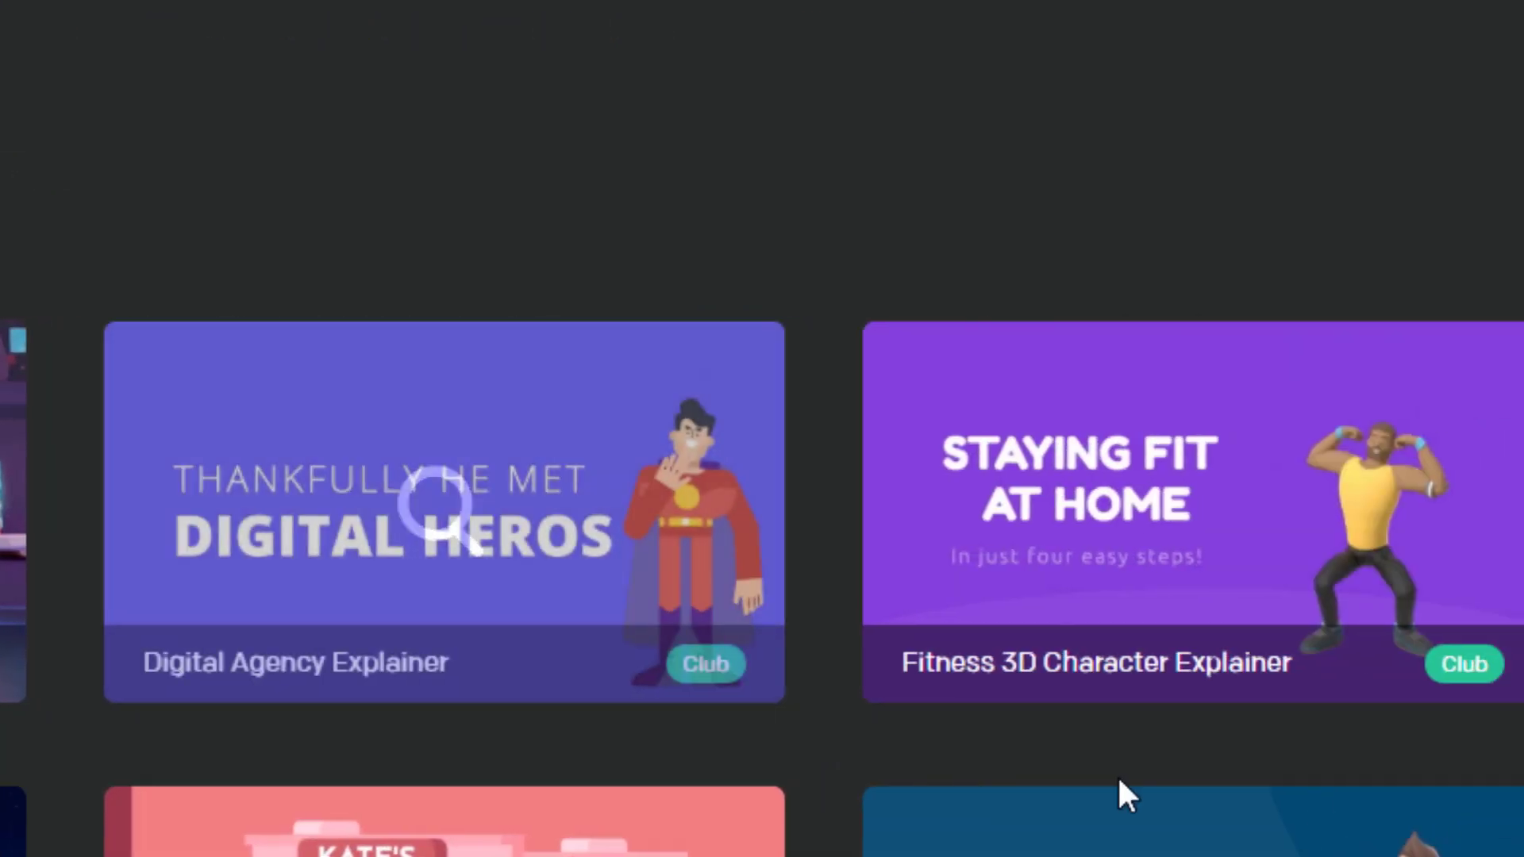
scroll(1446, 696, "down", 4)
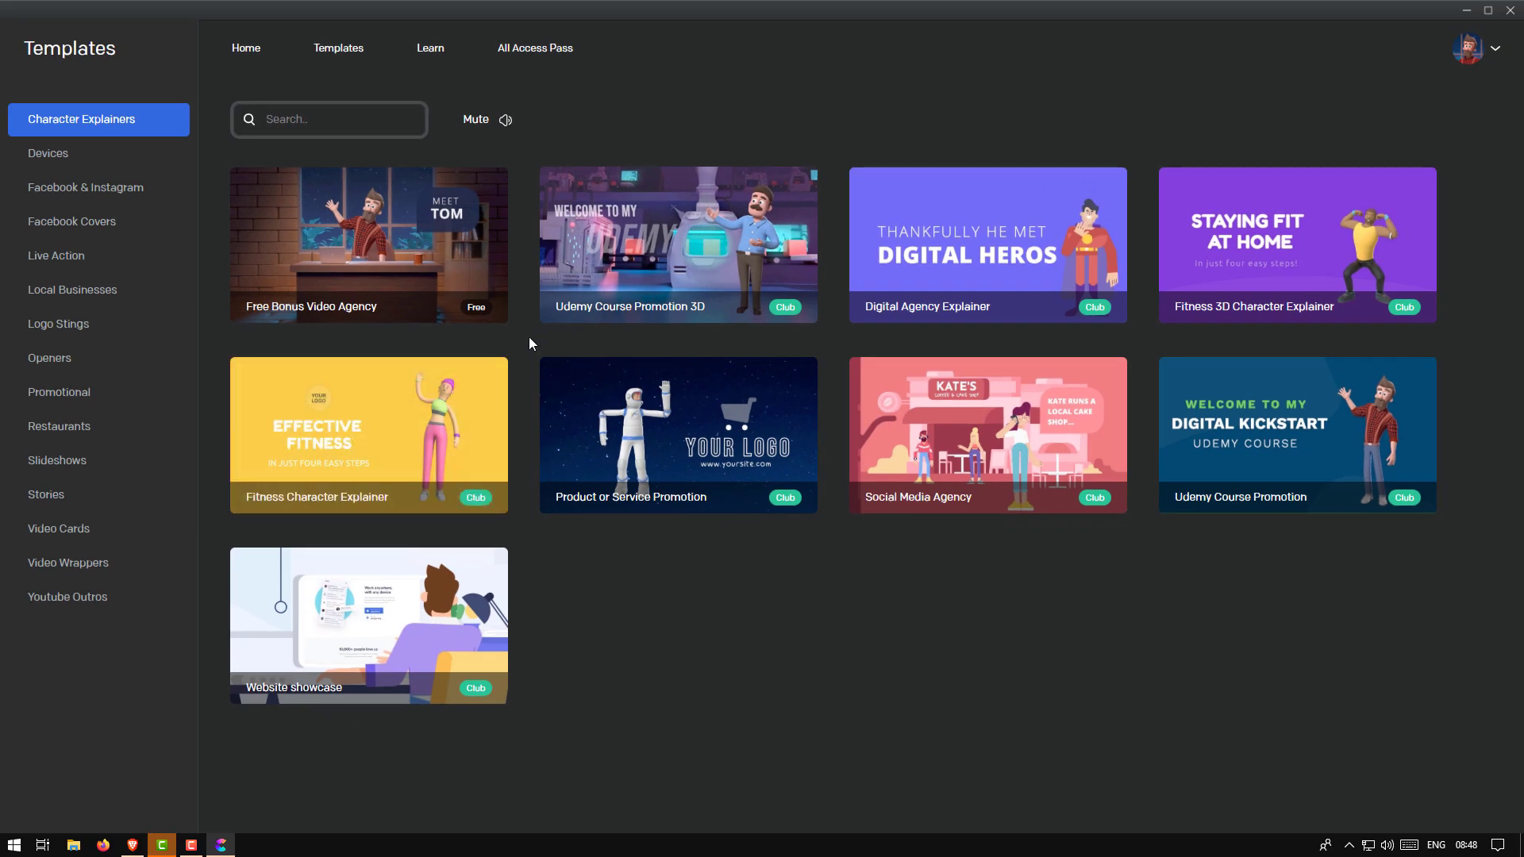
left_click(413, 258)
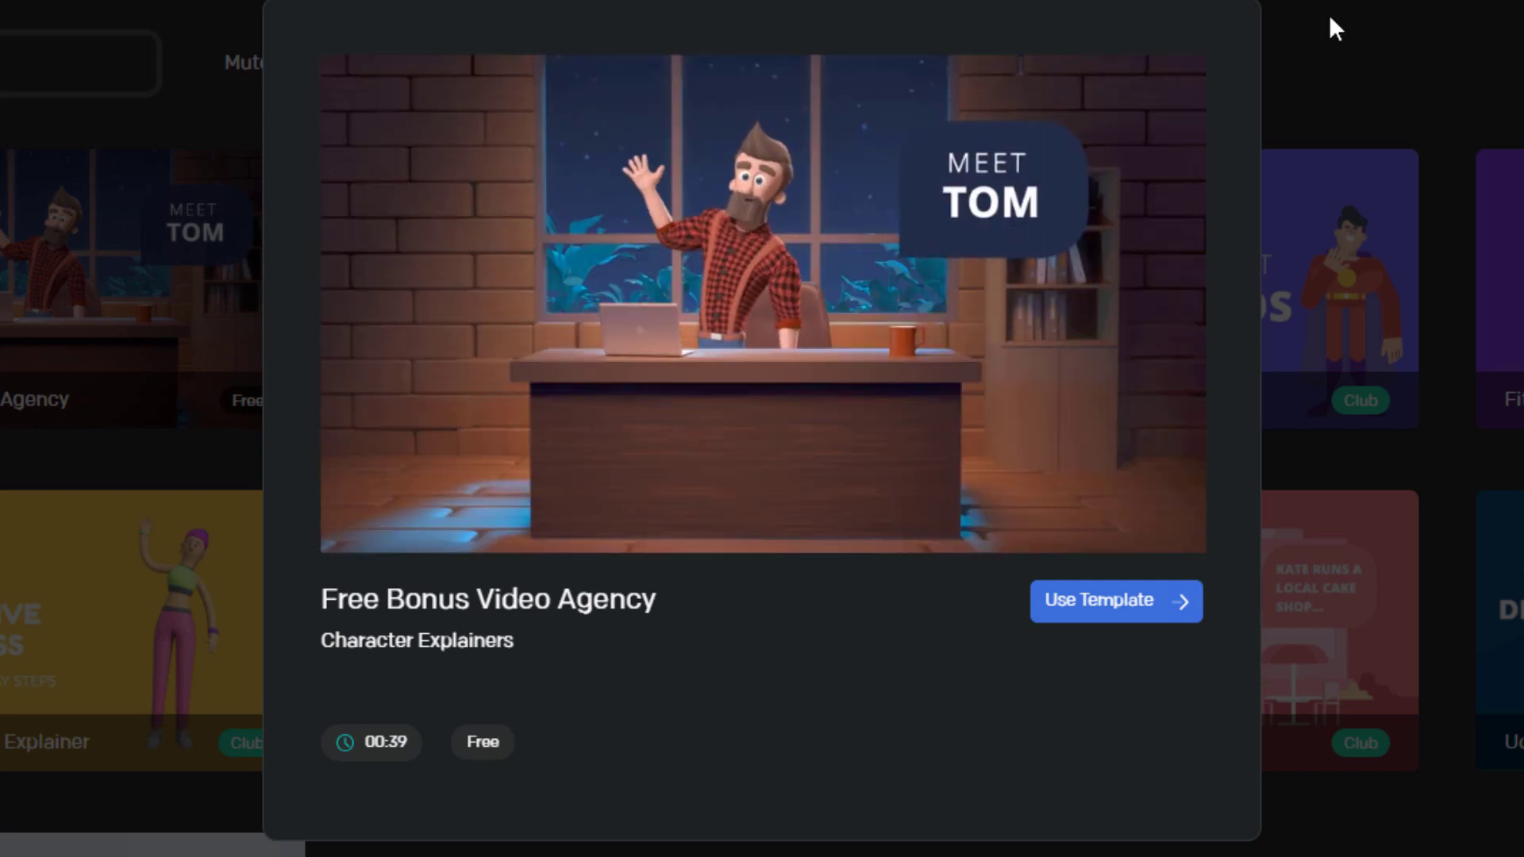
left_click(1335, 29)
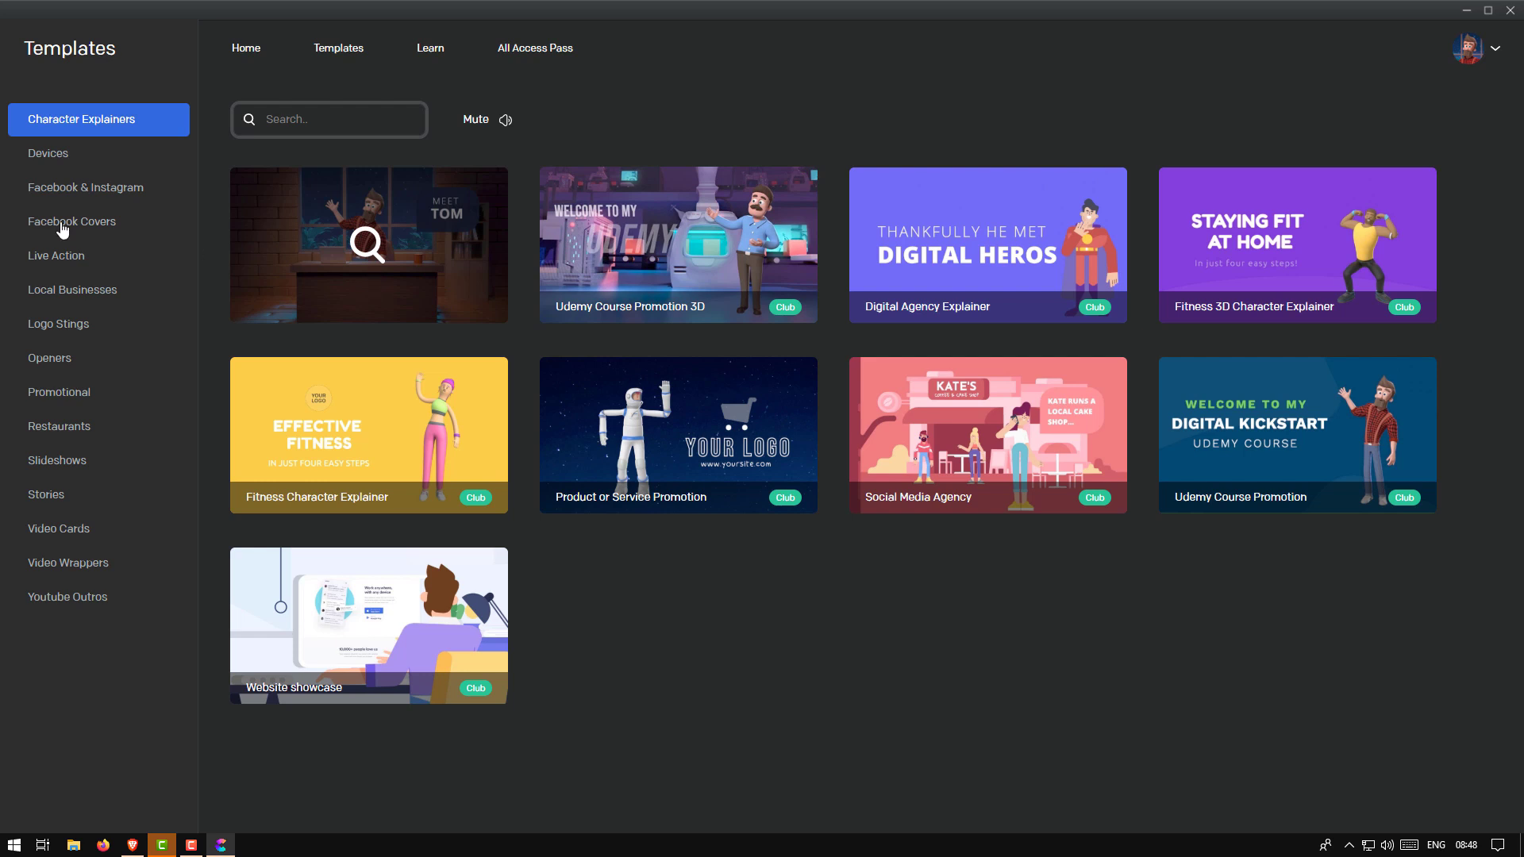
left_click(50, 155)
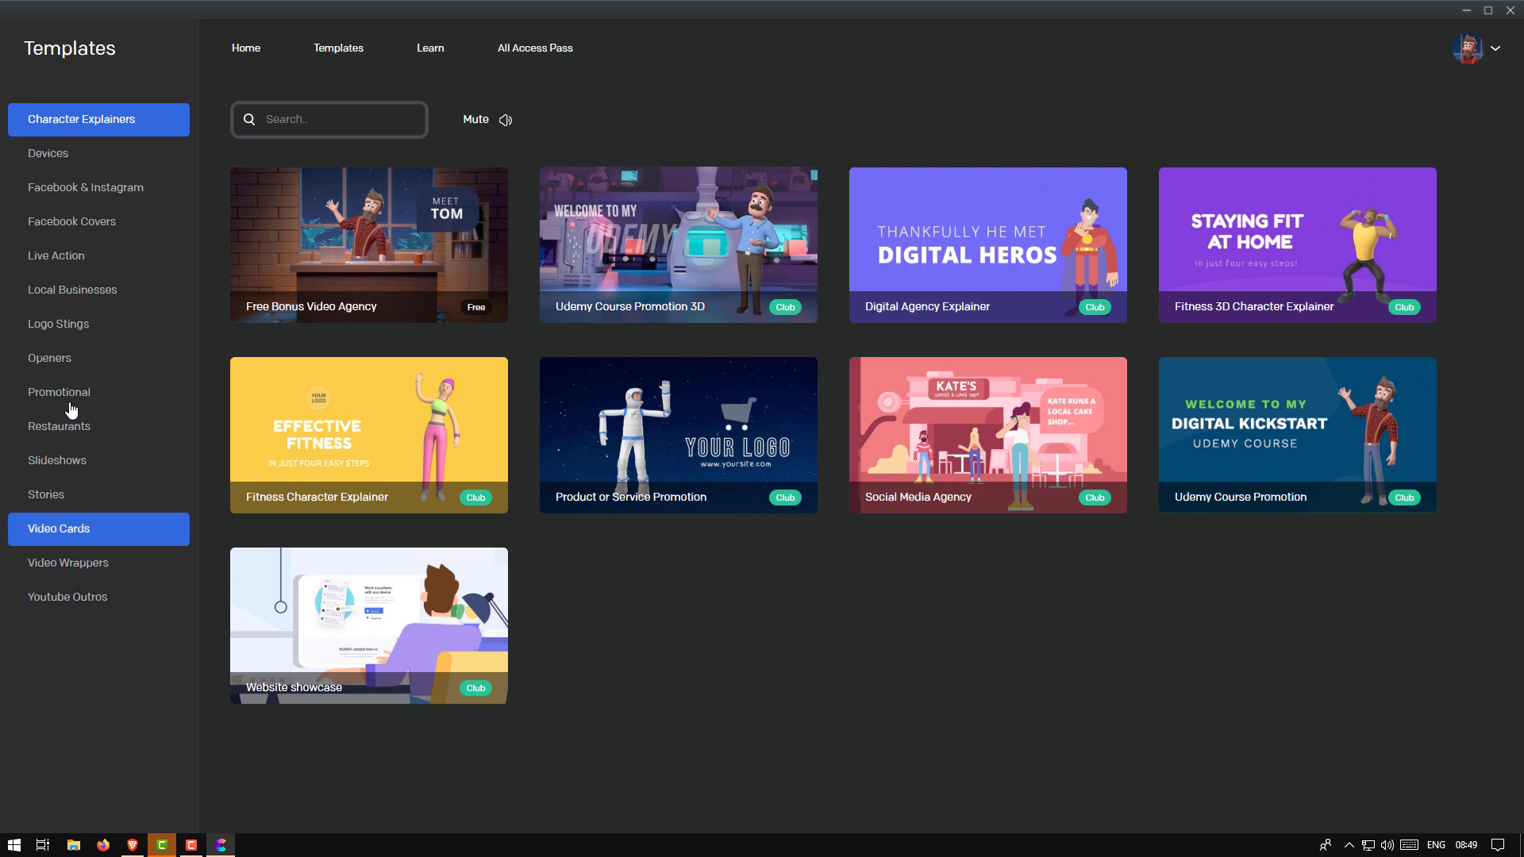
Browse Devices, Facebook Covers, Live Action, Local Businesses, Logo Stings and Openers, ending on Facebook & Instagram
left_click(64, 159)
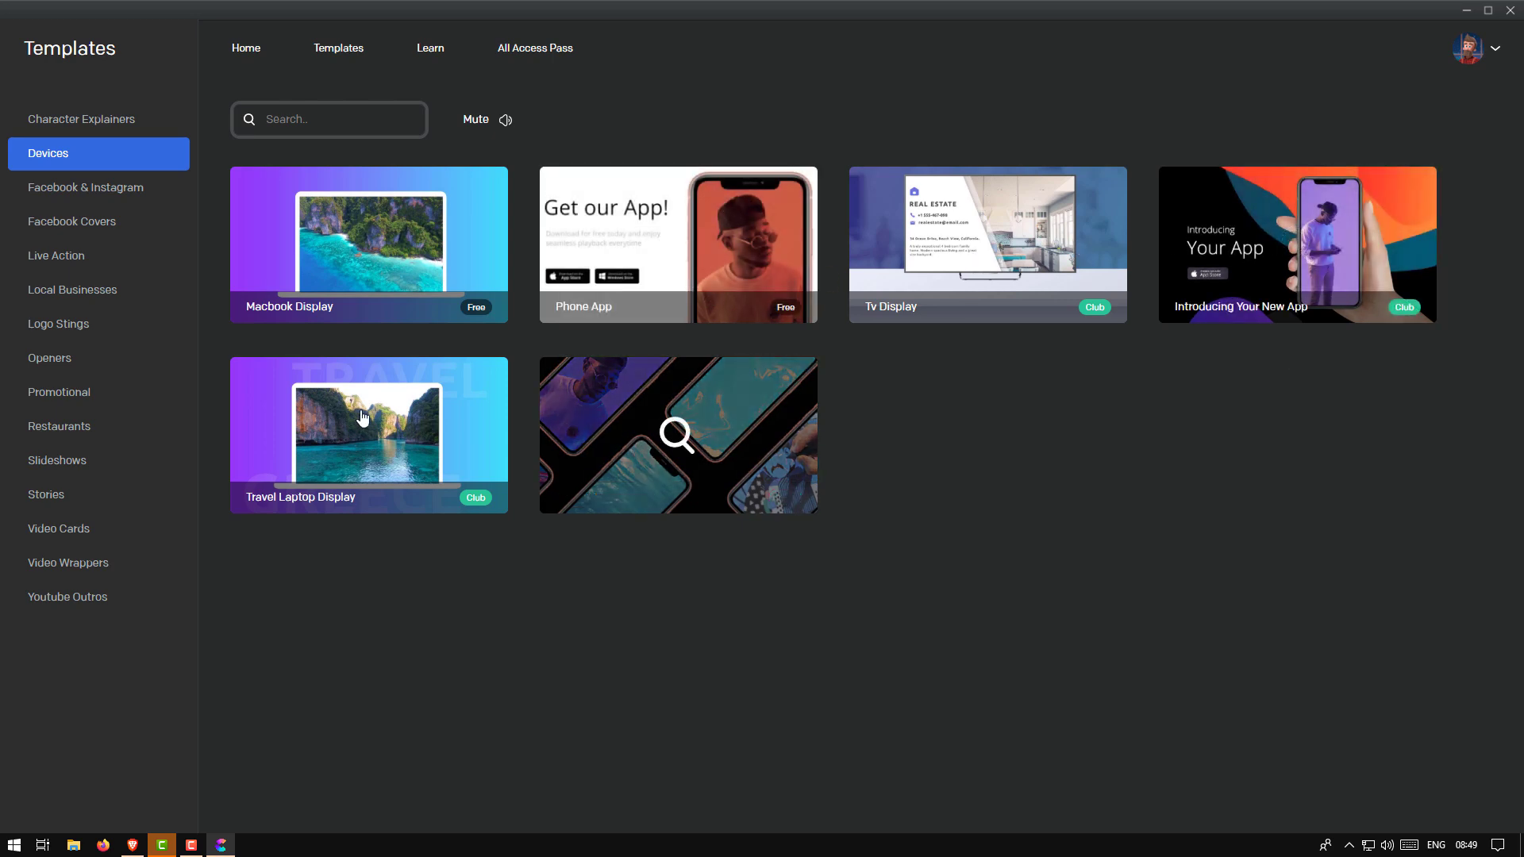
left_click(82, 191)
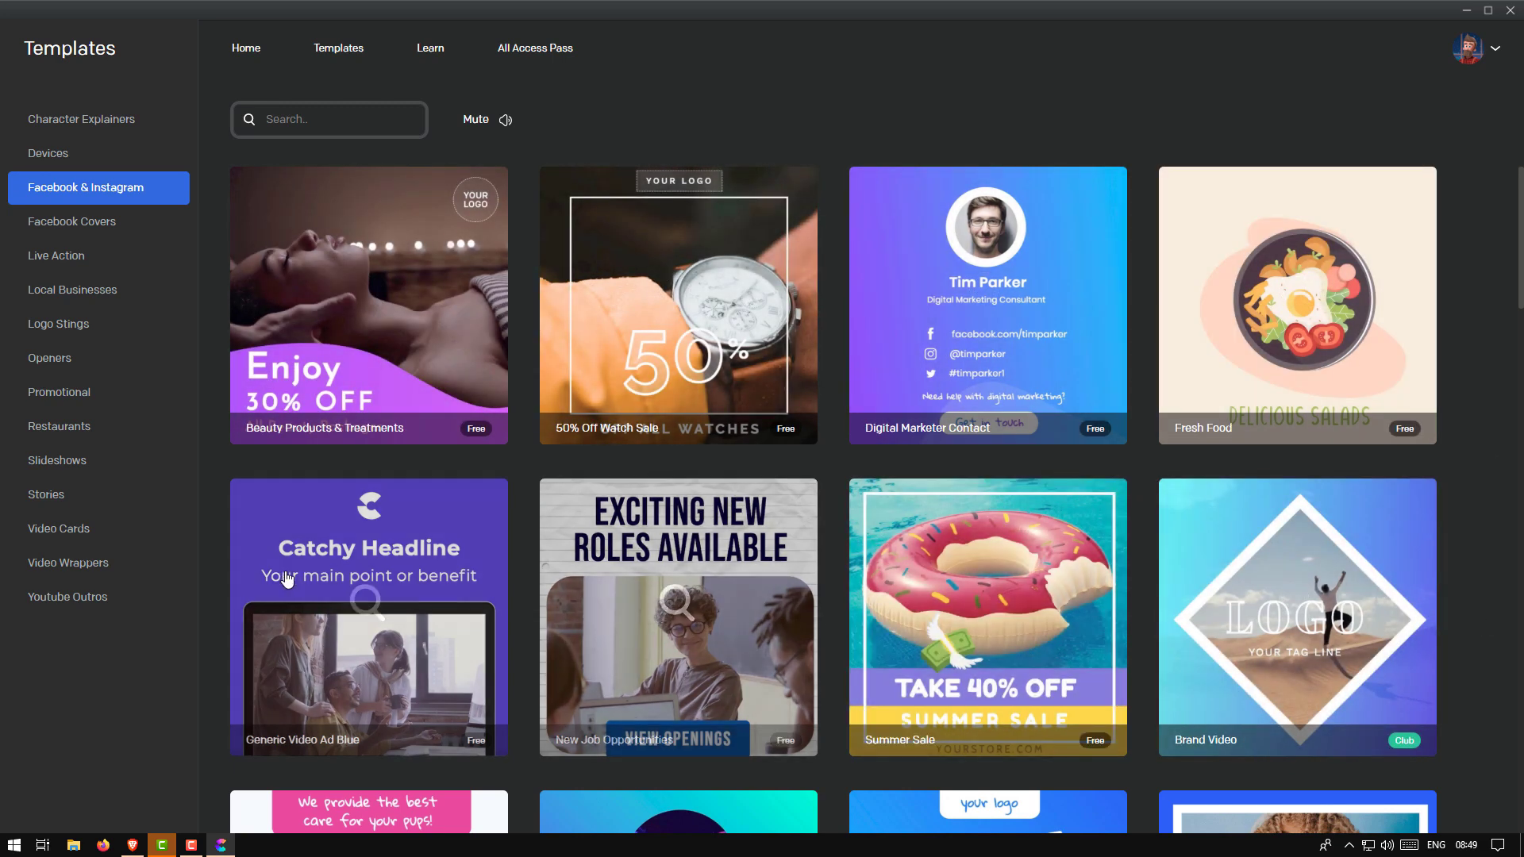
left_click(107, 221)
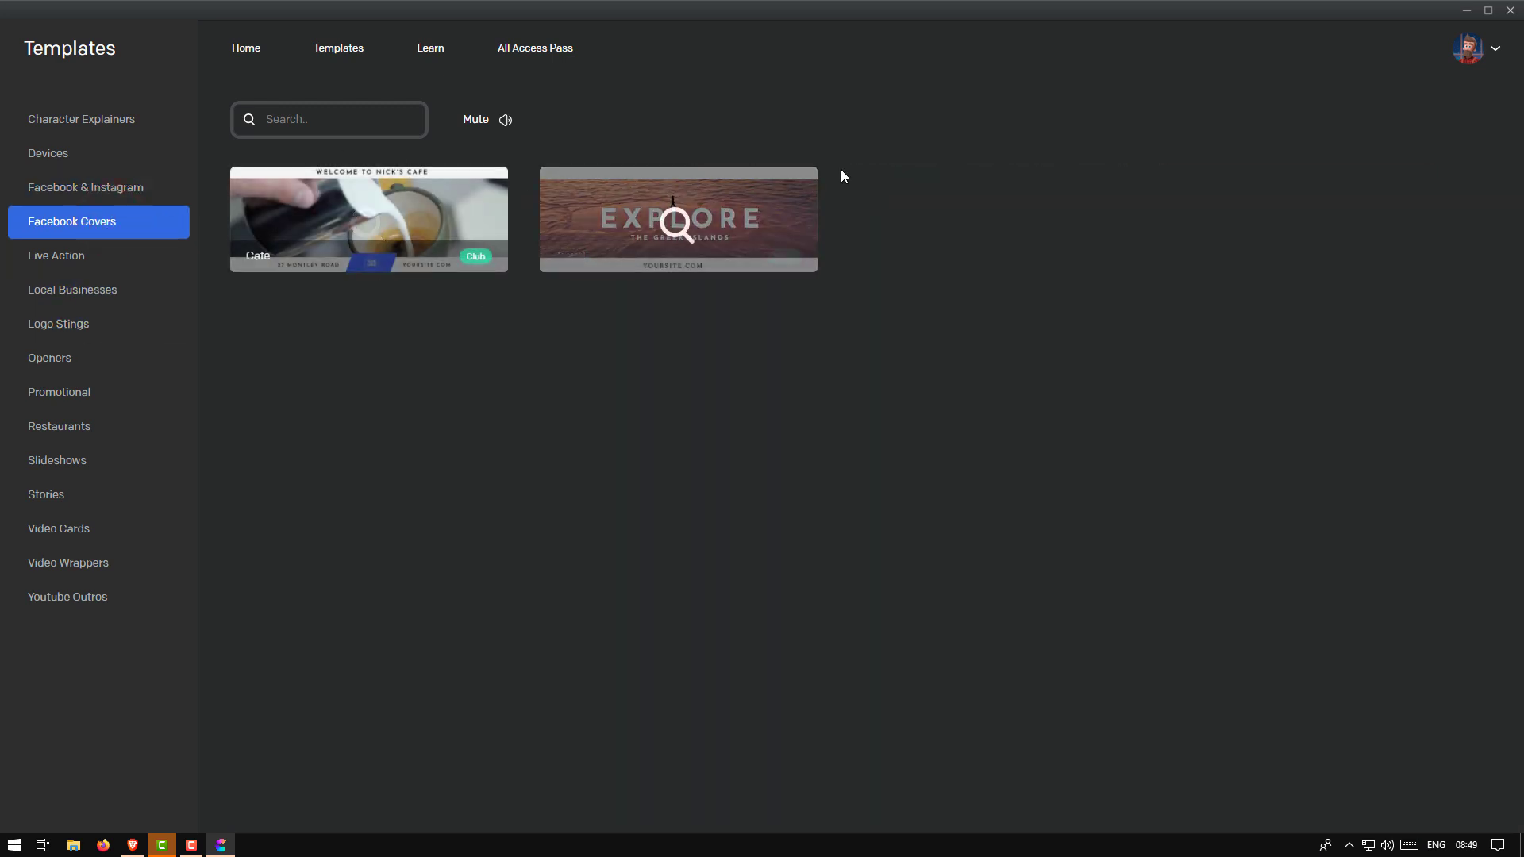
left_click(51, 262)
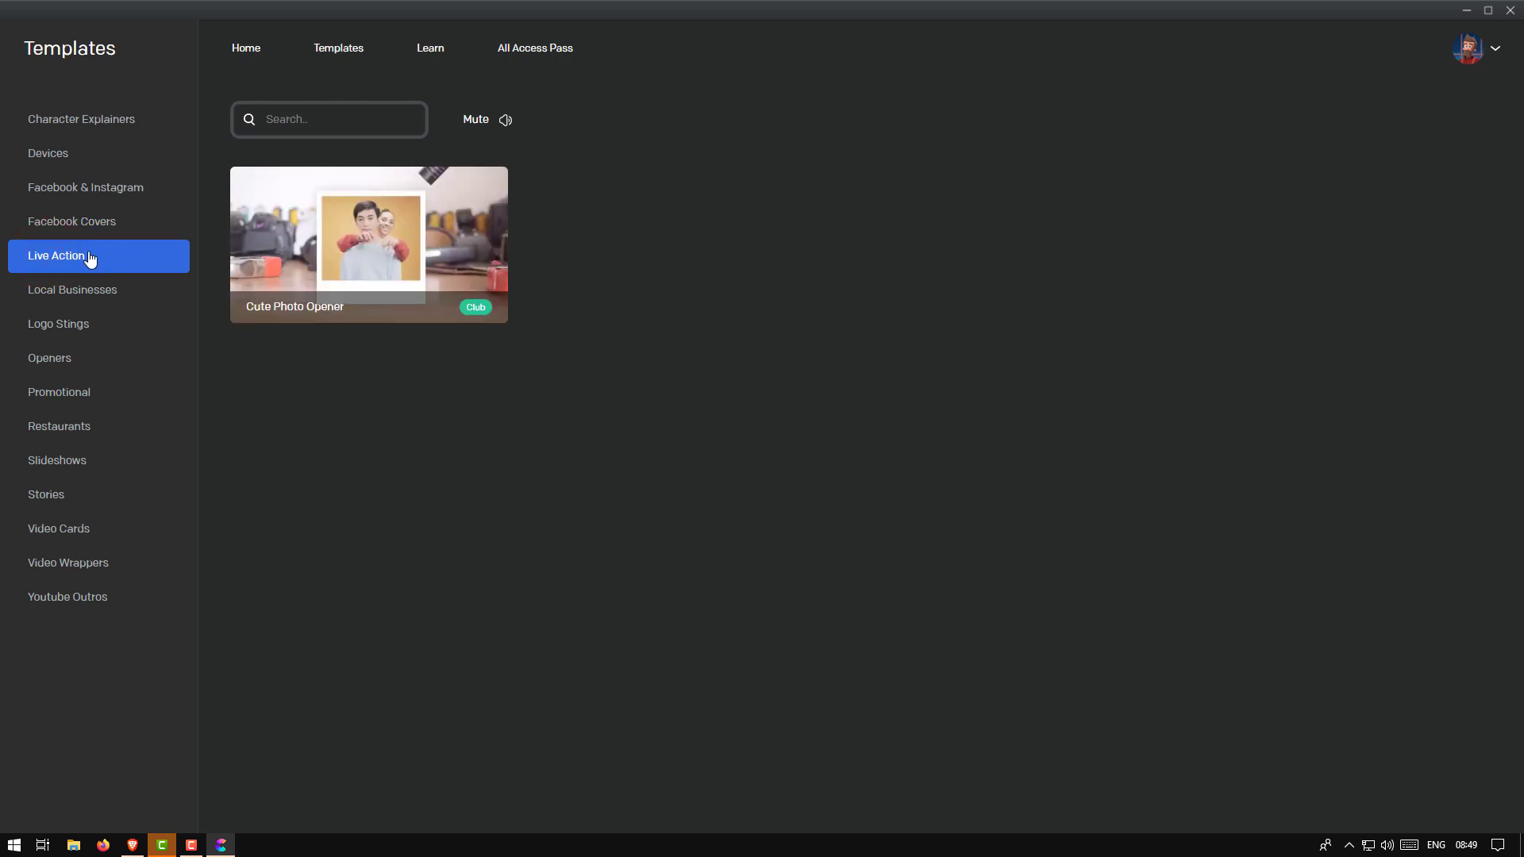
left_click(65, 295)
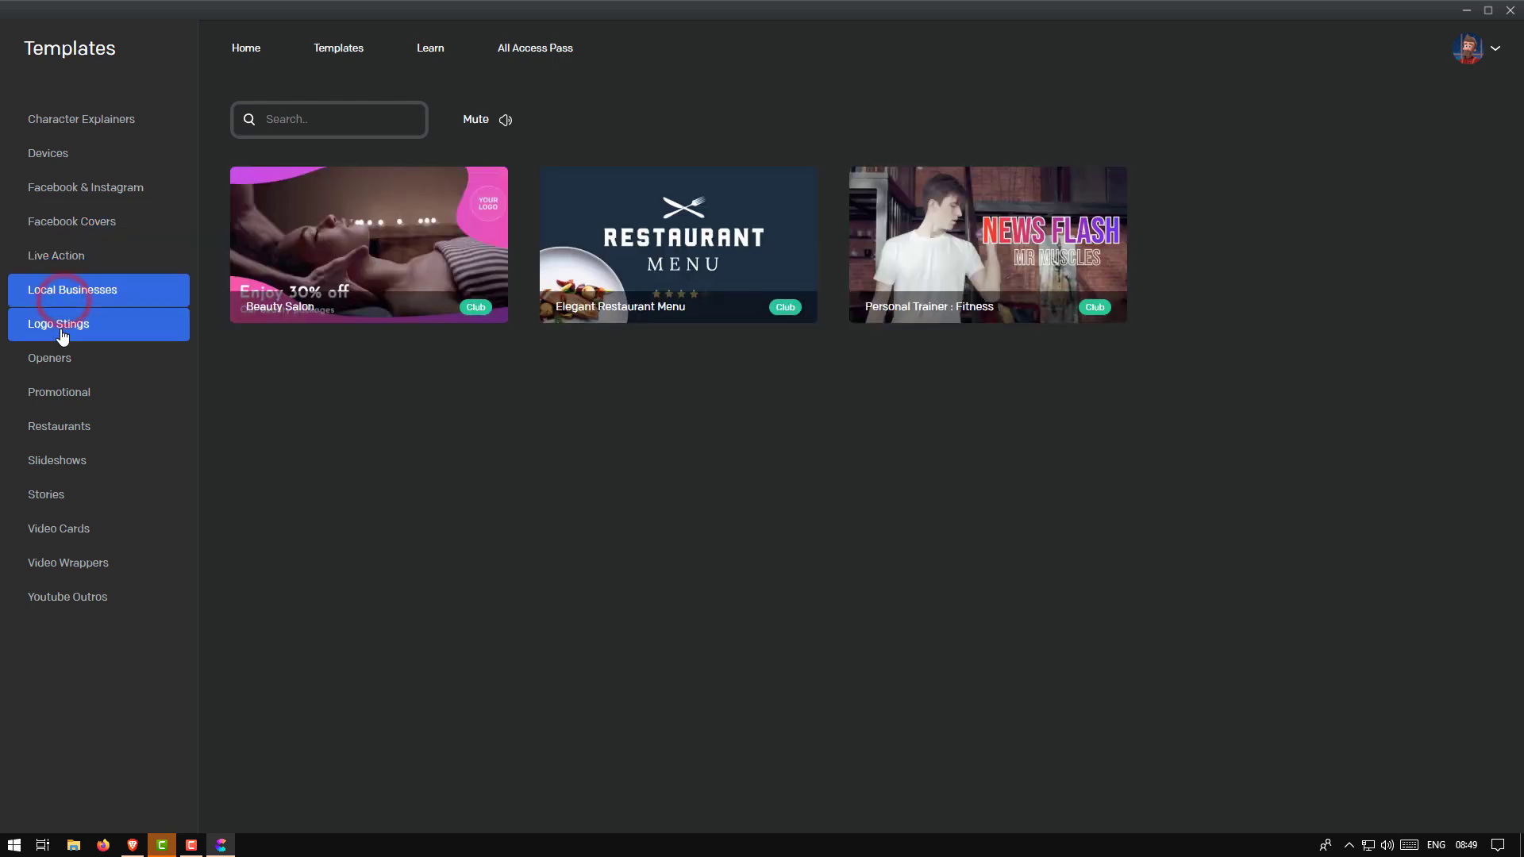
left_click(61, 330)
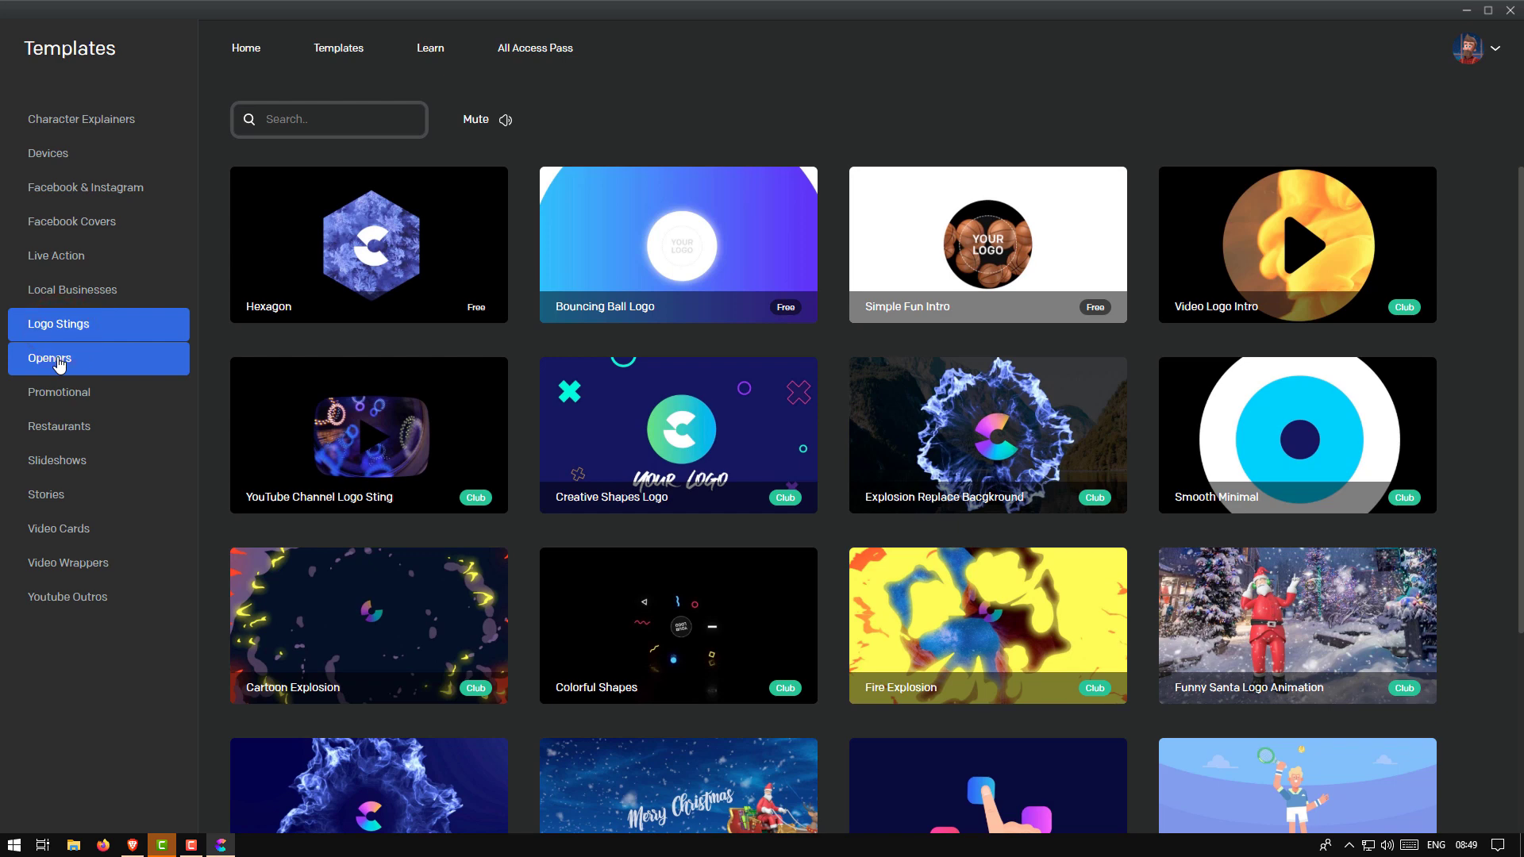
left_click(58, 361)
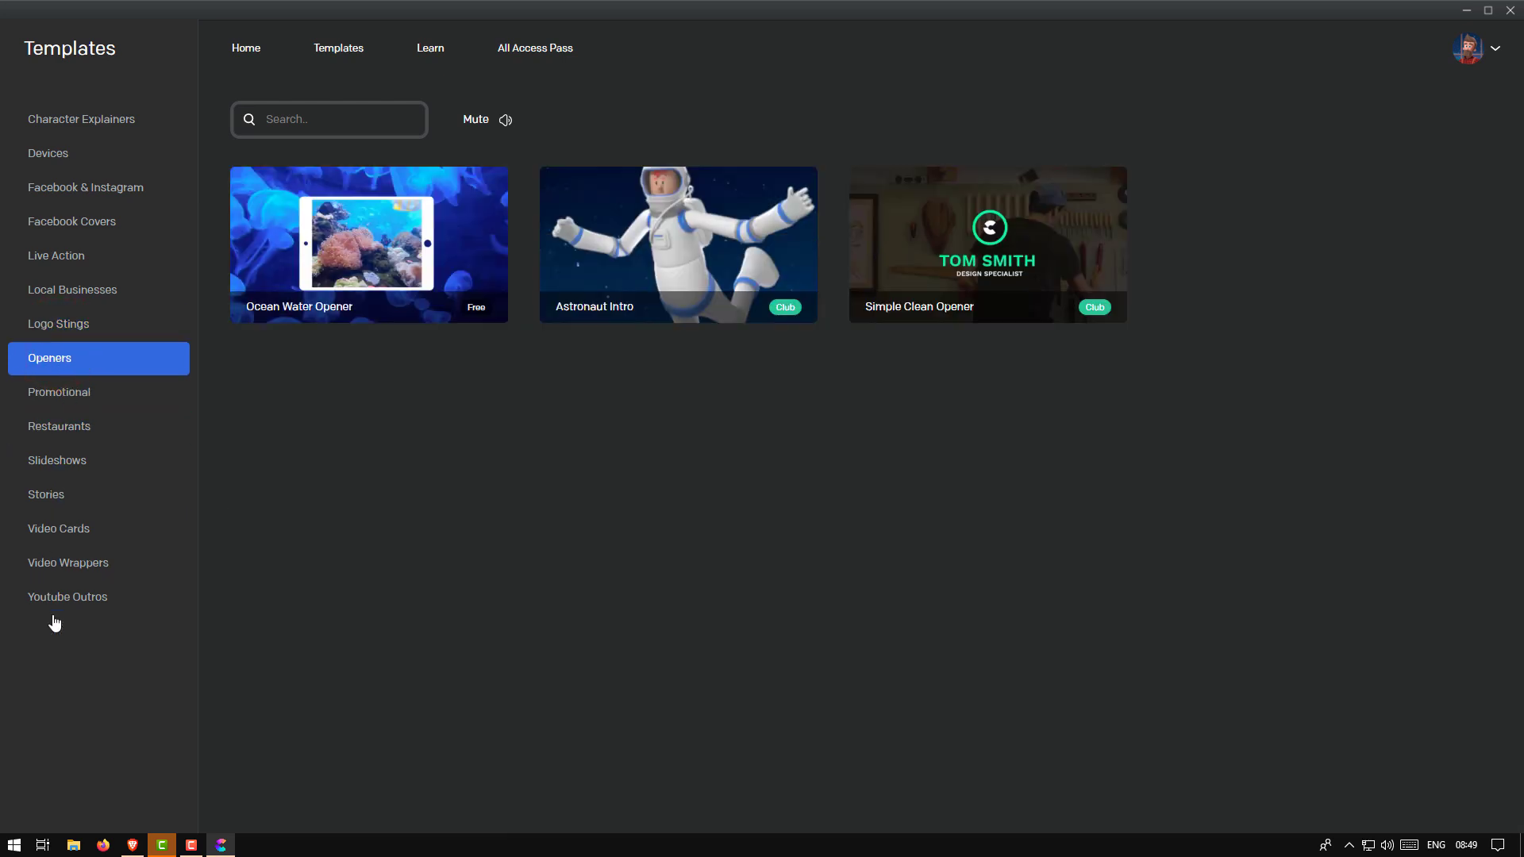
left_click(109, 202)
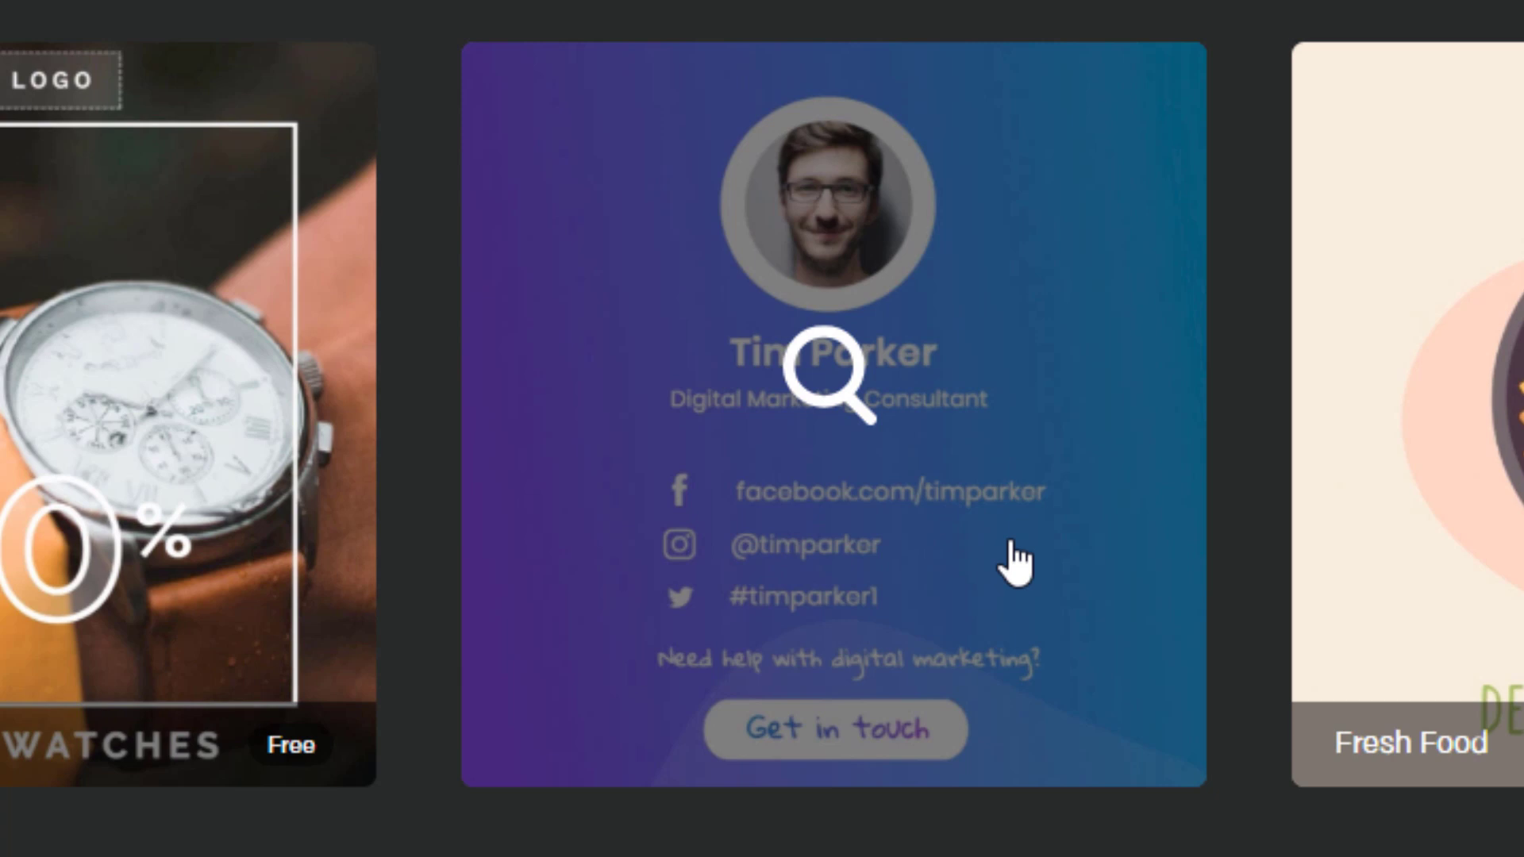
Preview the Digital Marketer Contact template, test its mute toggle, and start a project from it
left_click(982, 515)
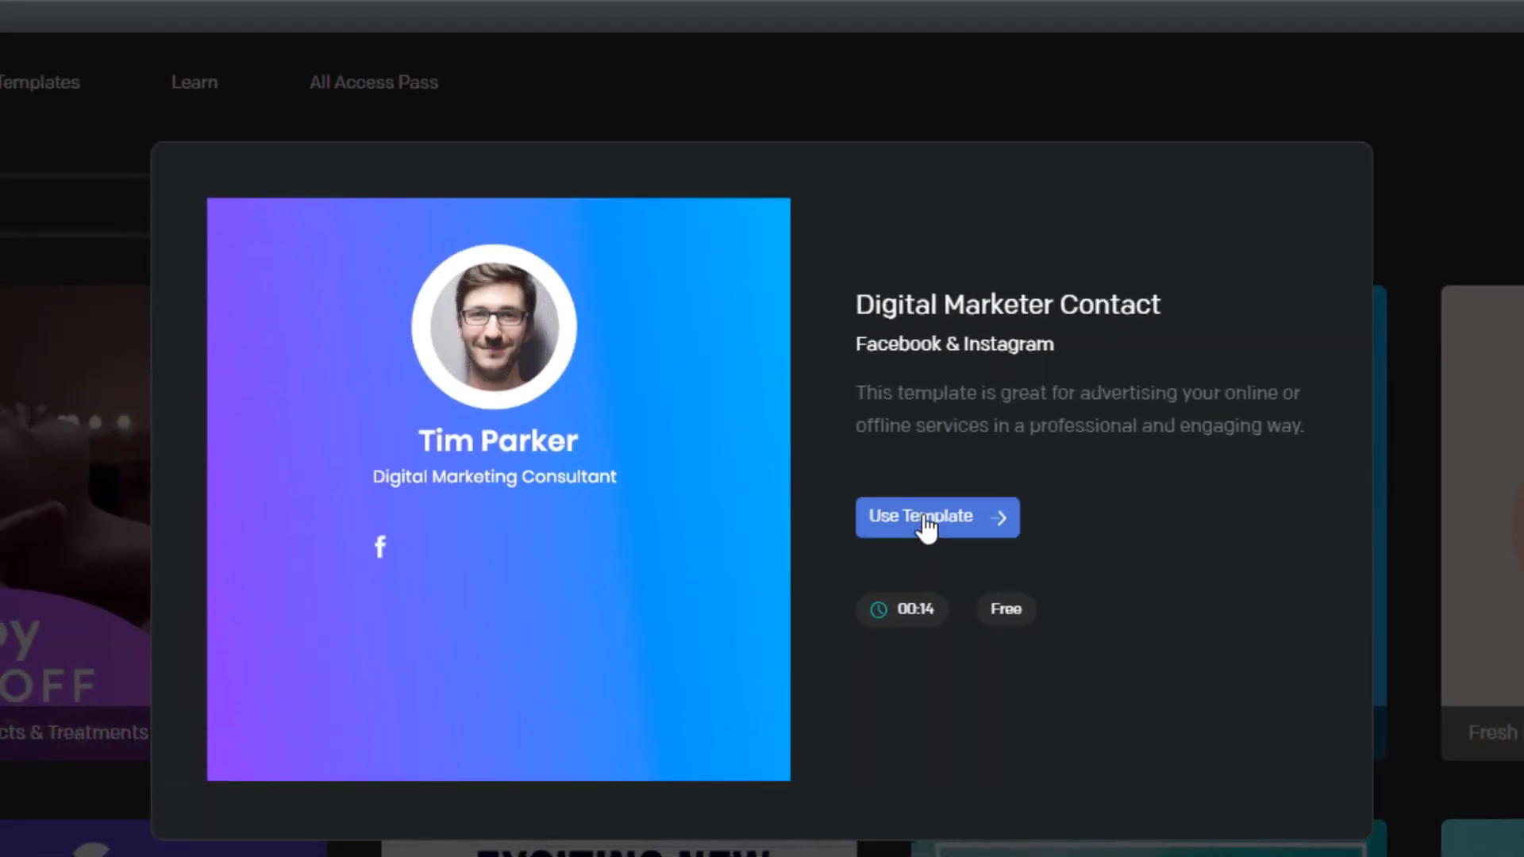
left_click(1490, 171)
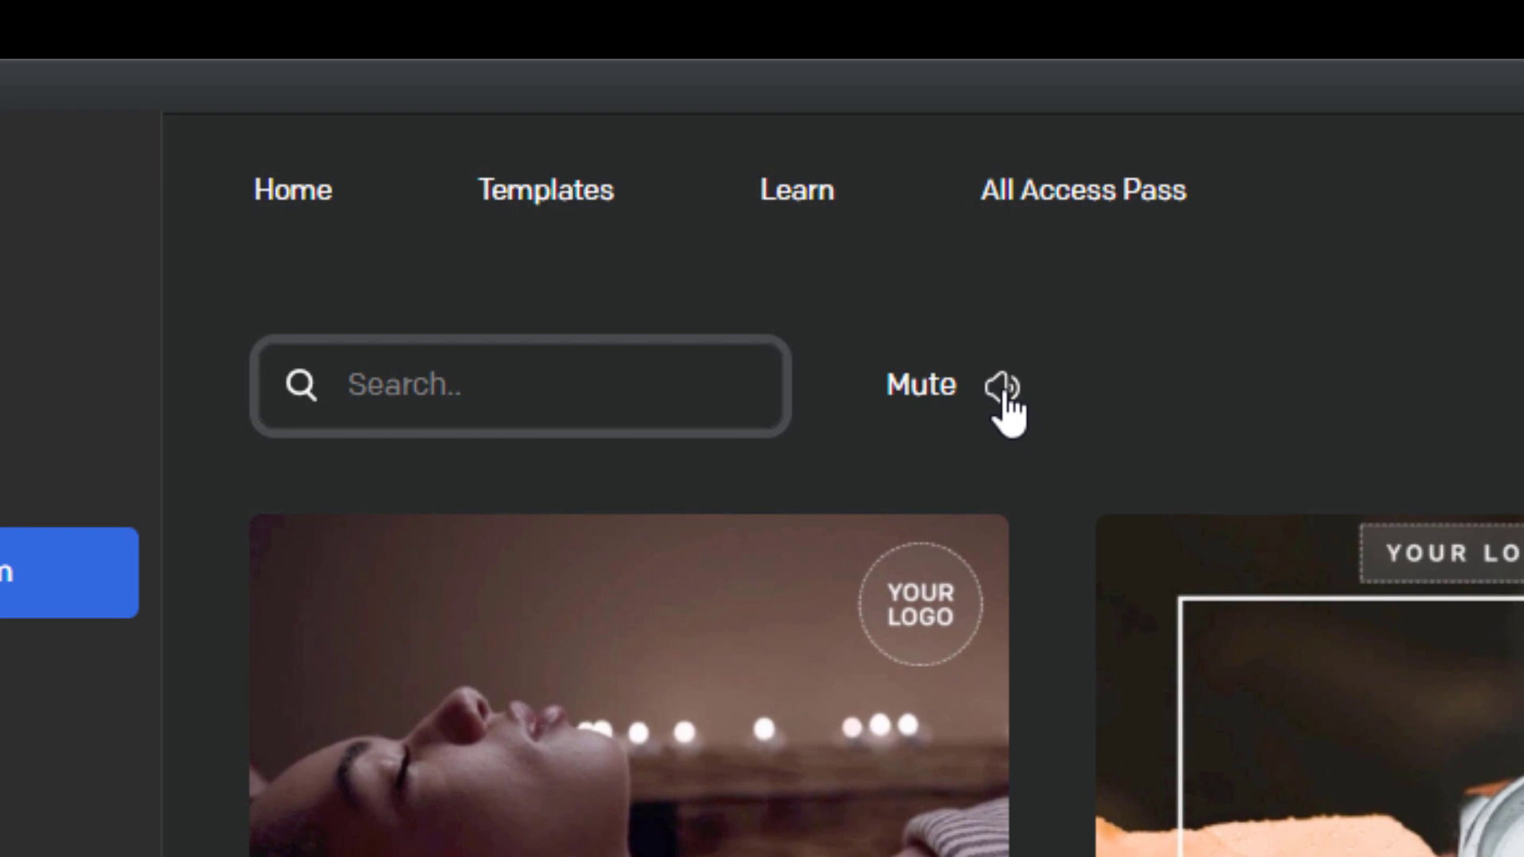
left_click(1002, 387)
left_click(1002, 389)
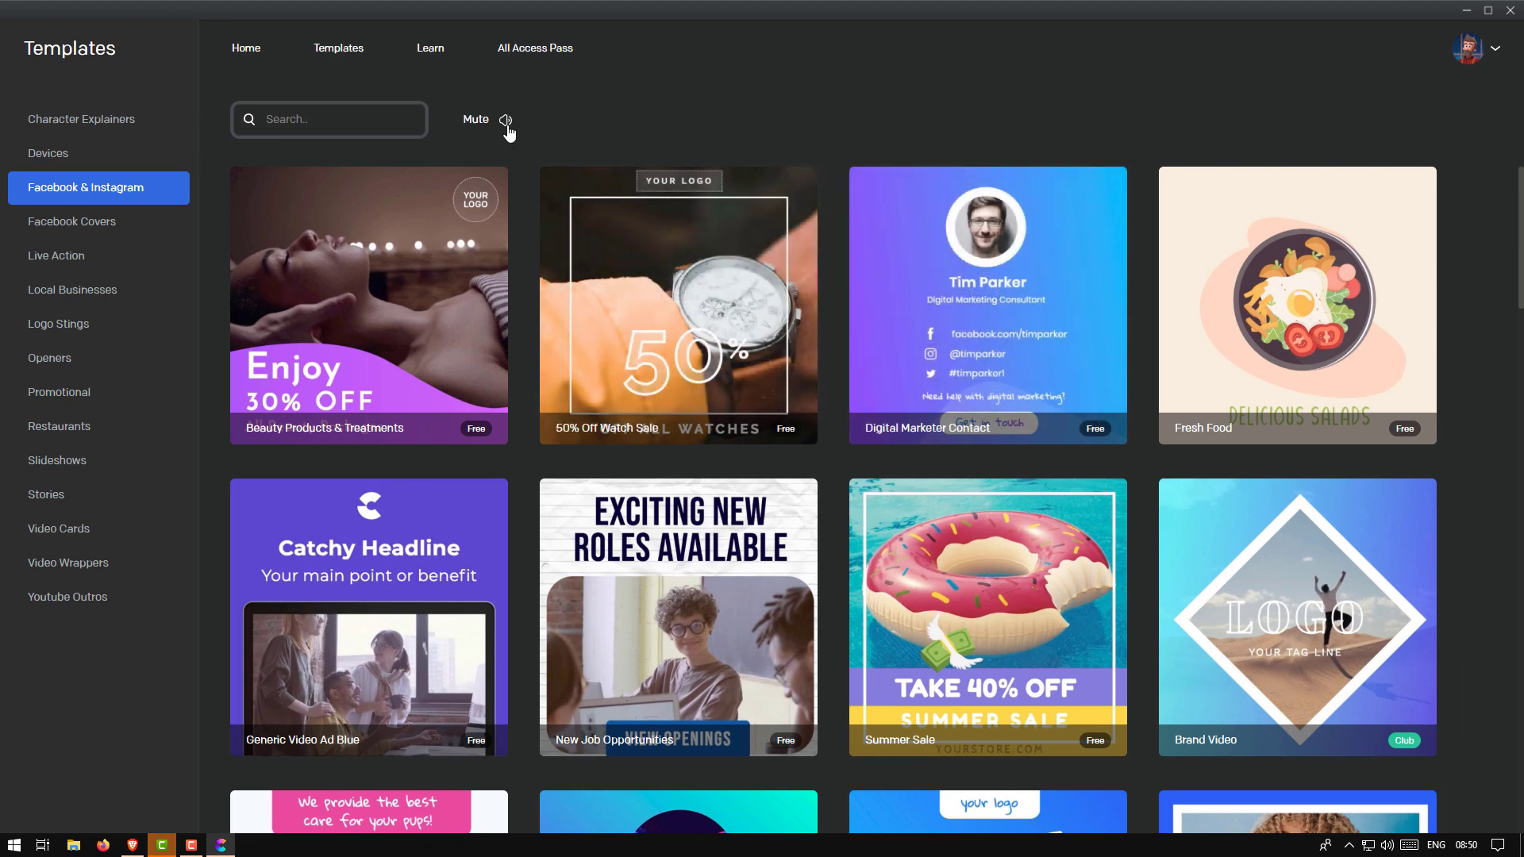
left_click(1030, 328)
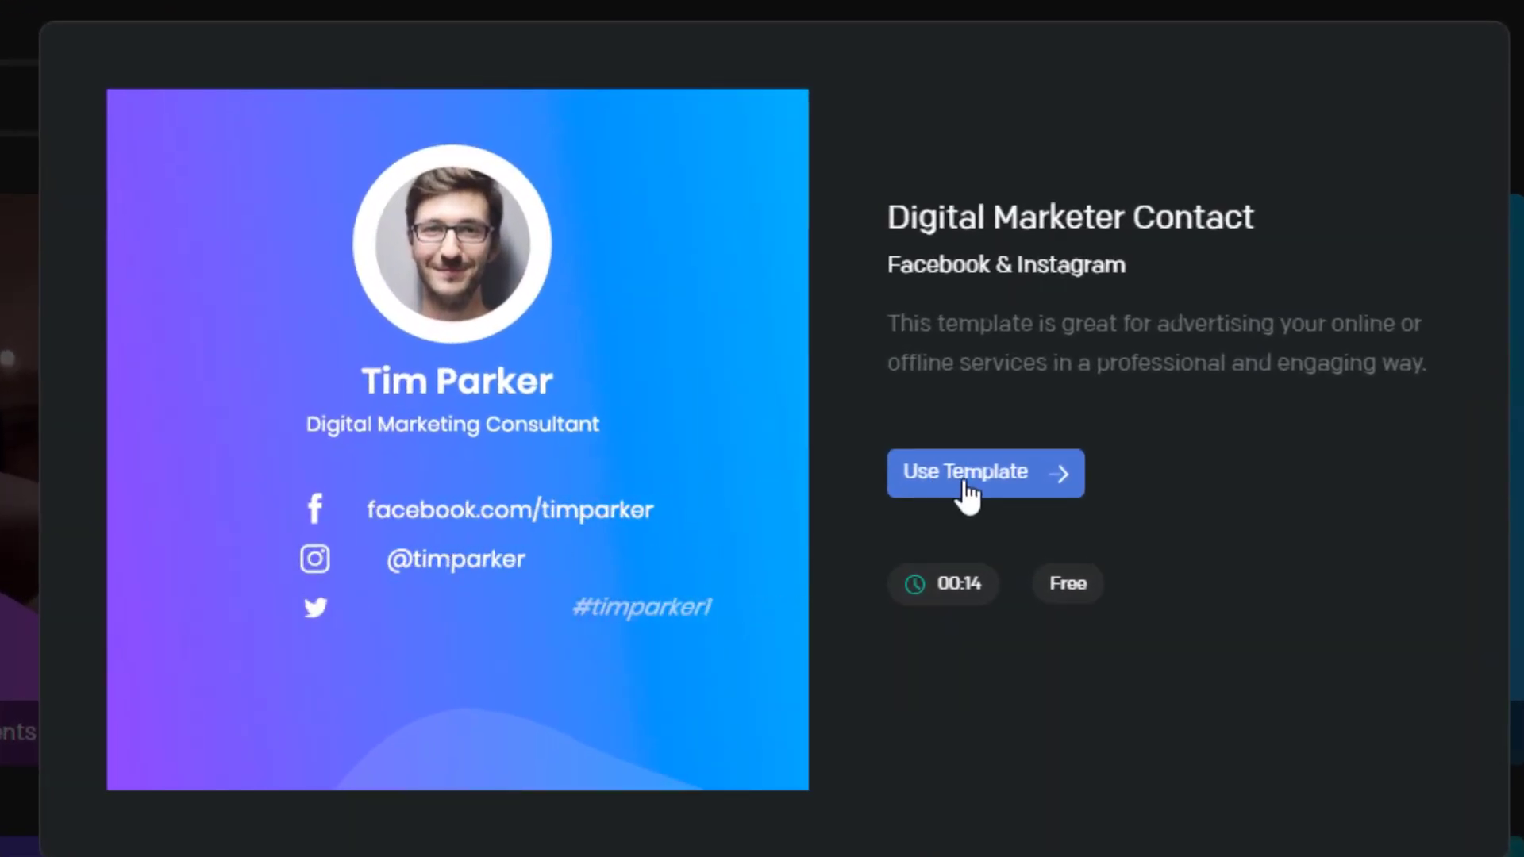
left_click(965, 492)
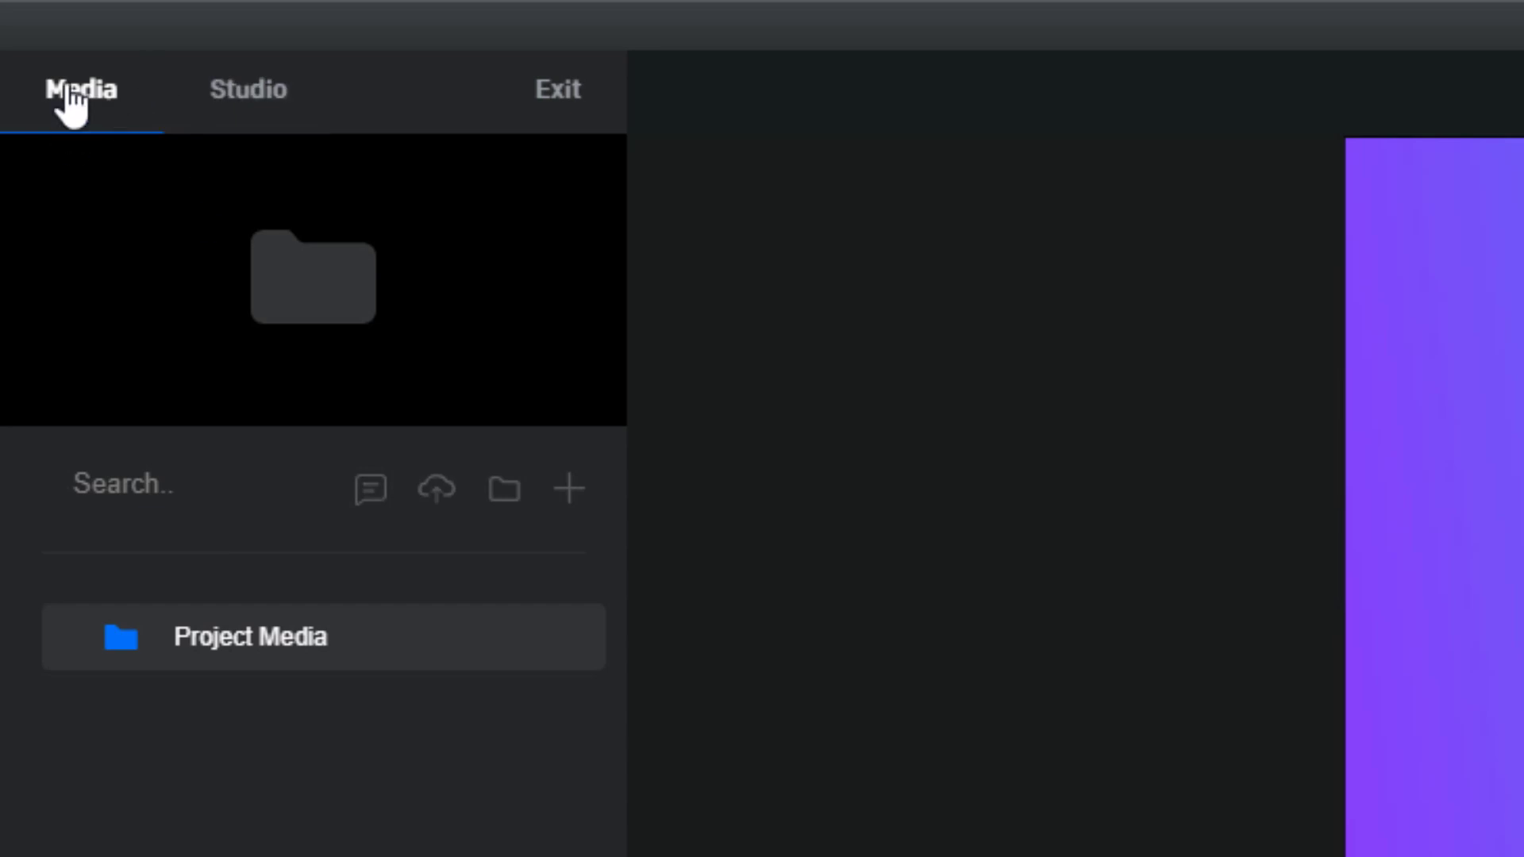
Browse the Studio's 3D Characters, Elegant and Supreme scene categories
left_click(247, 107)
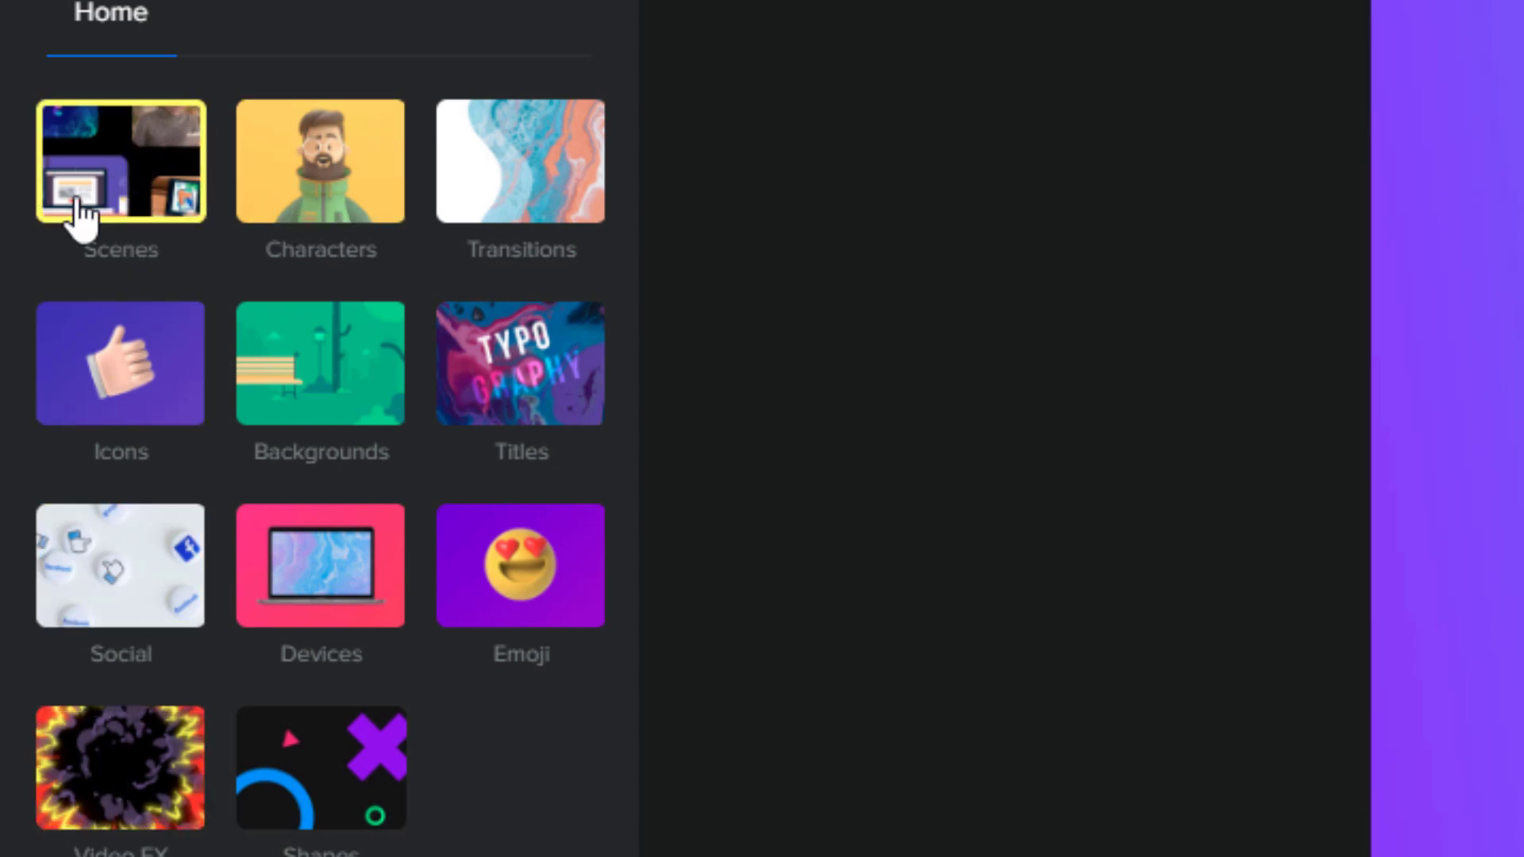
left_click(113, 176)
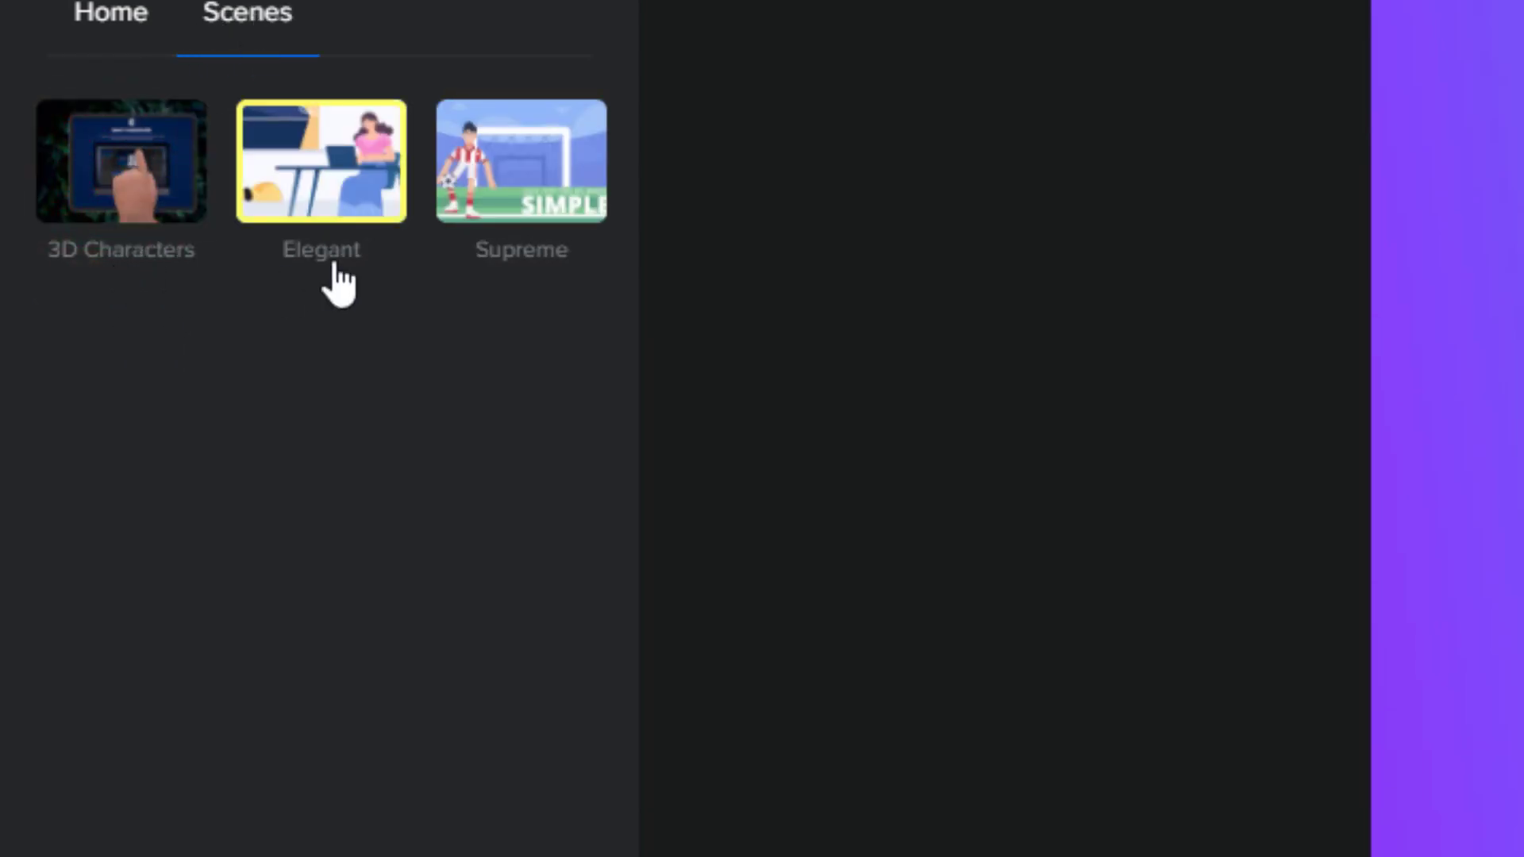
left_click(127, 211)
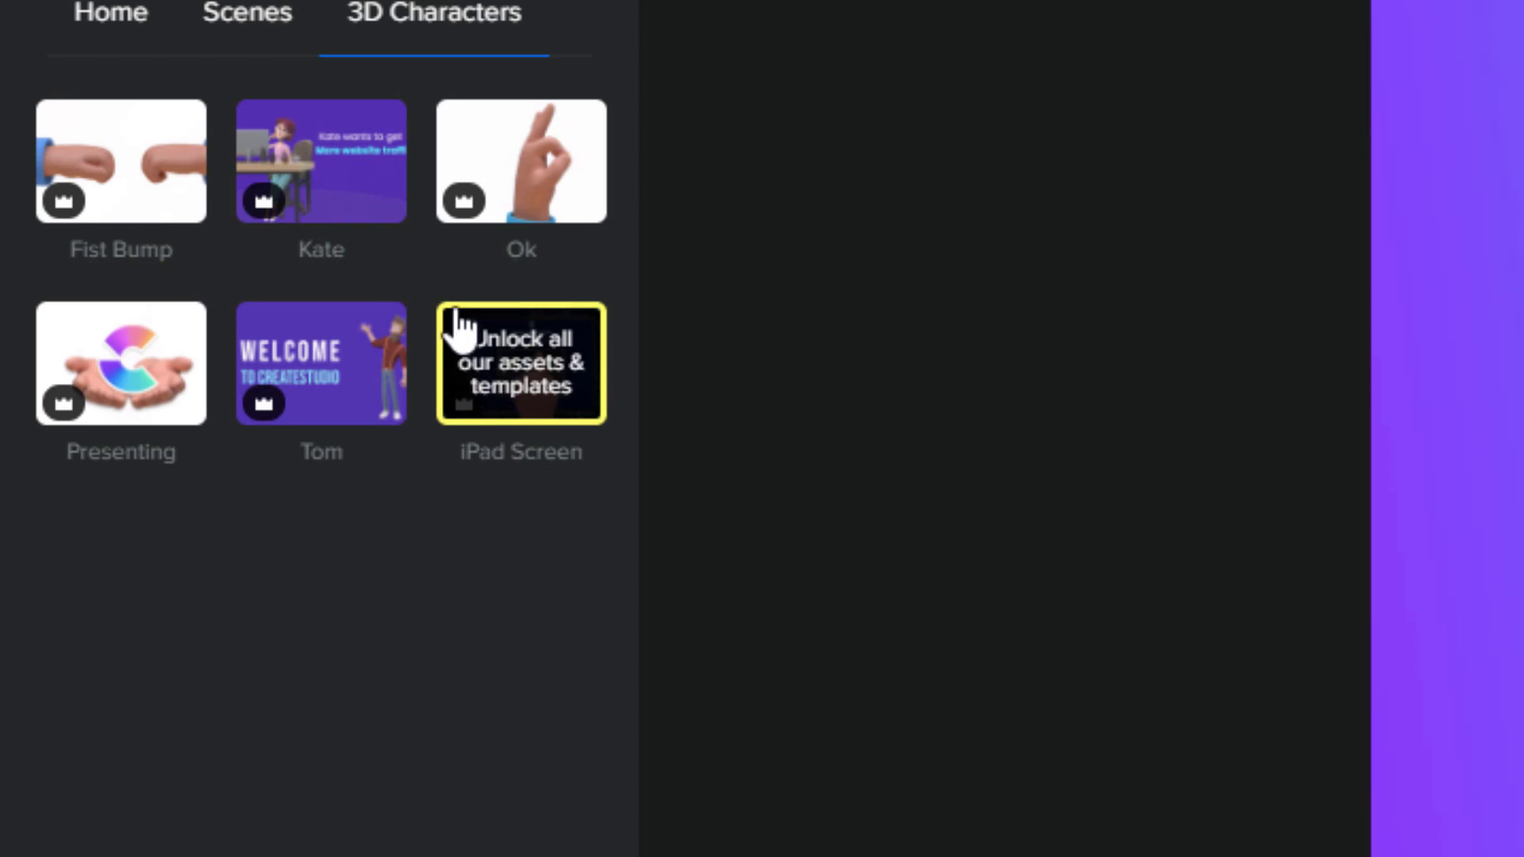
left_click(268, 14)
left_click(349, 191)
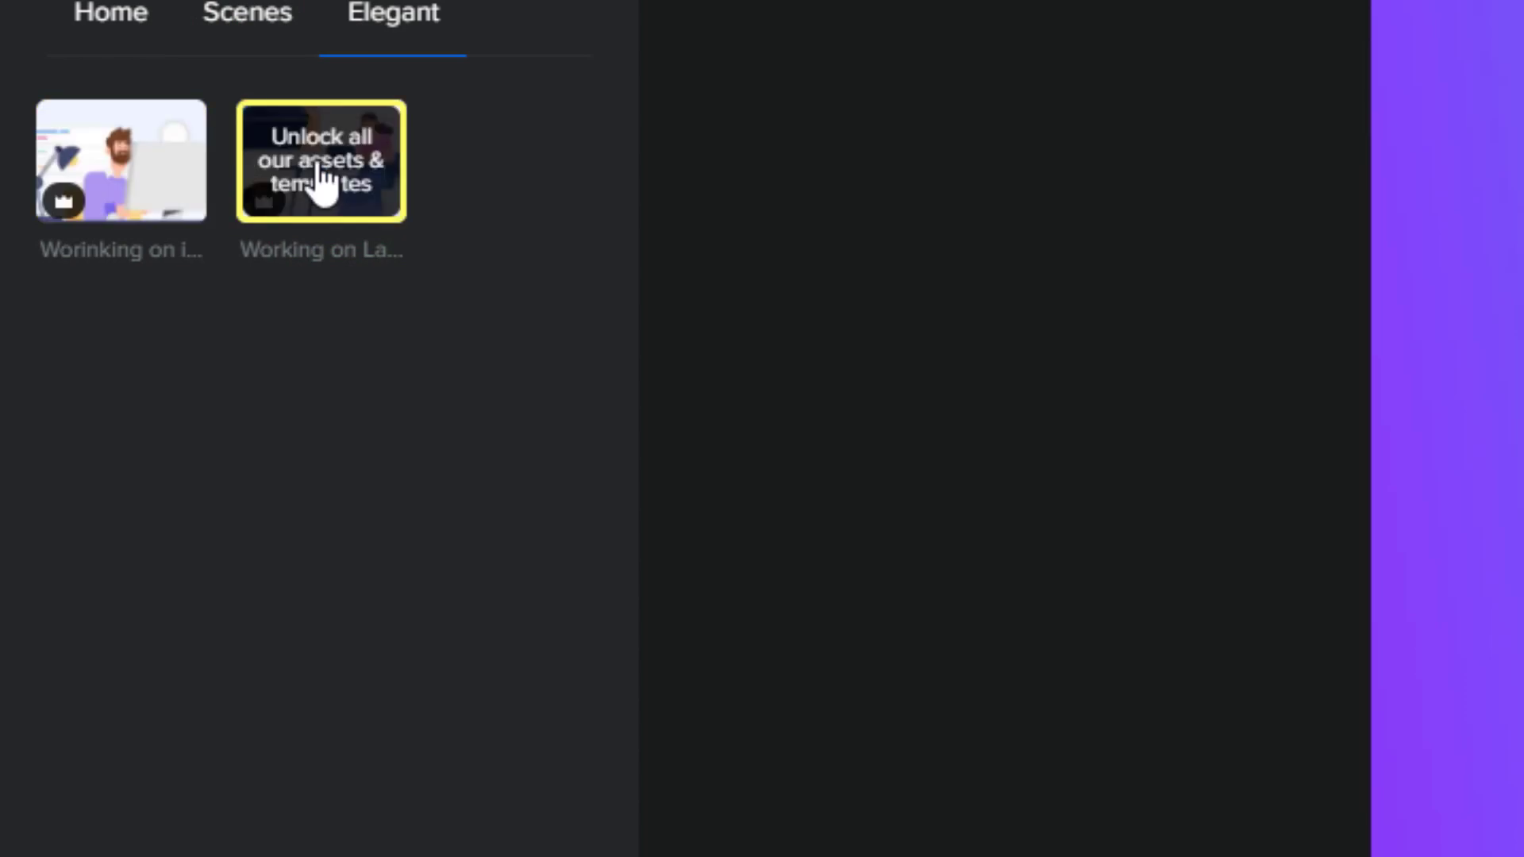
left_click(255, 16)
left_click(544, 168)
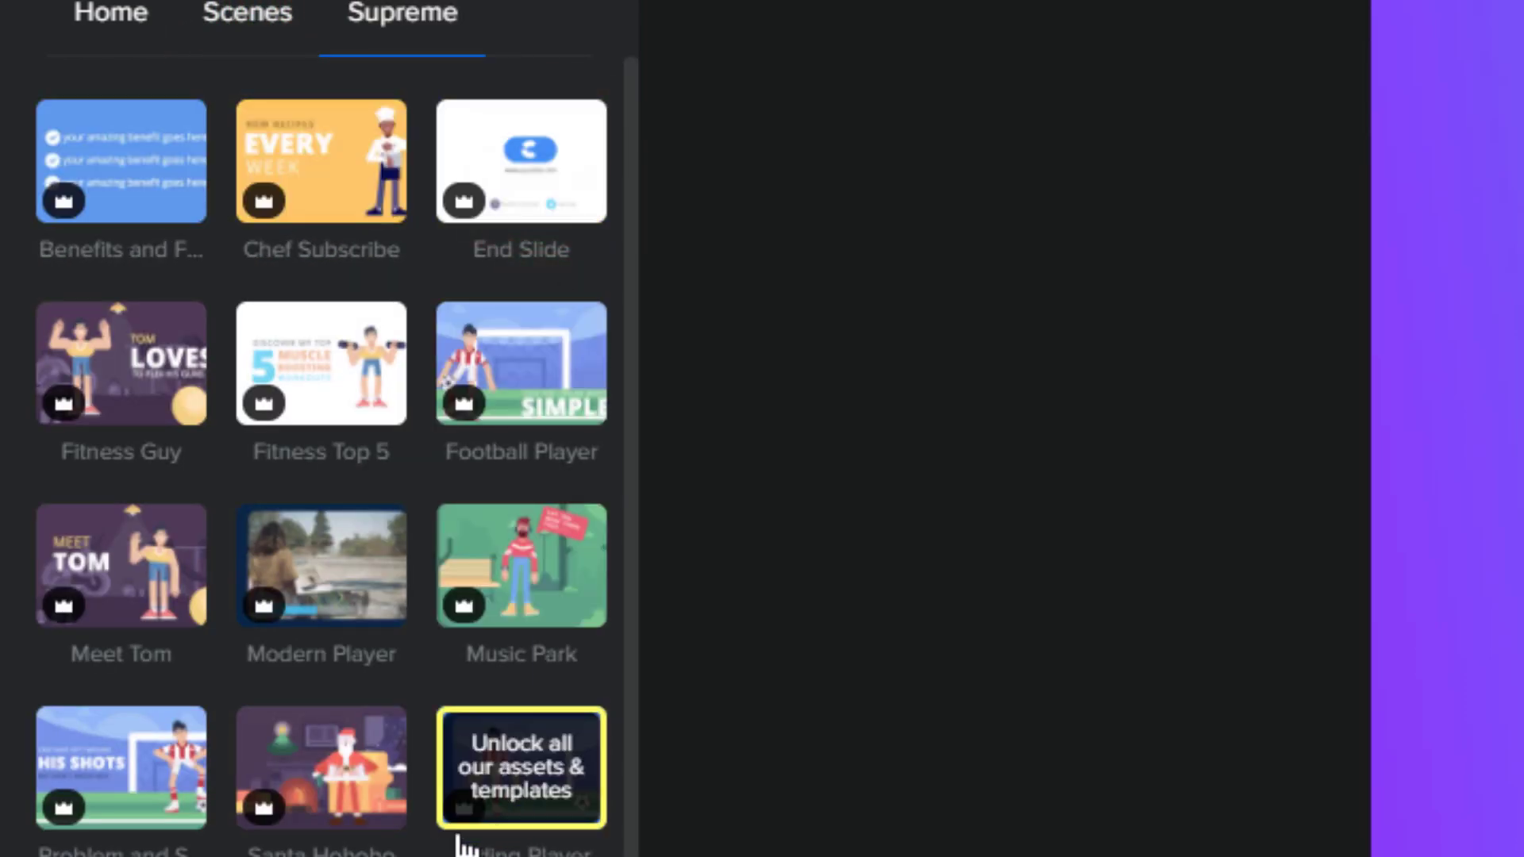
left_click(230, 24)
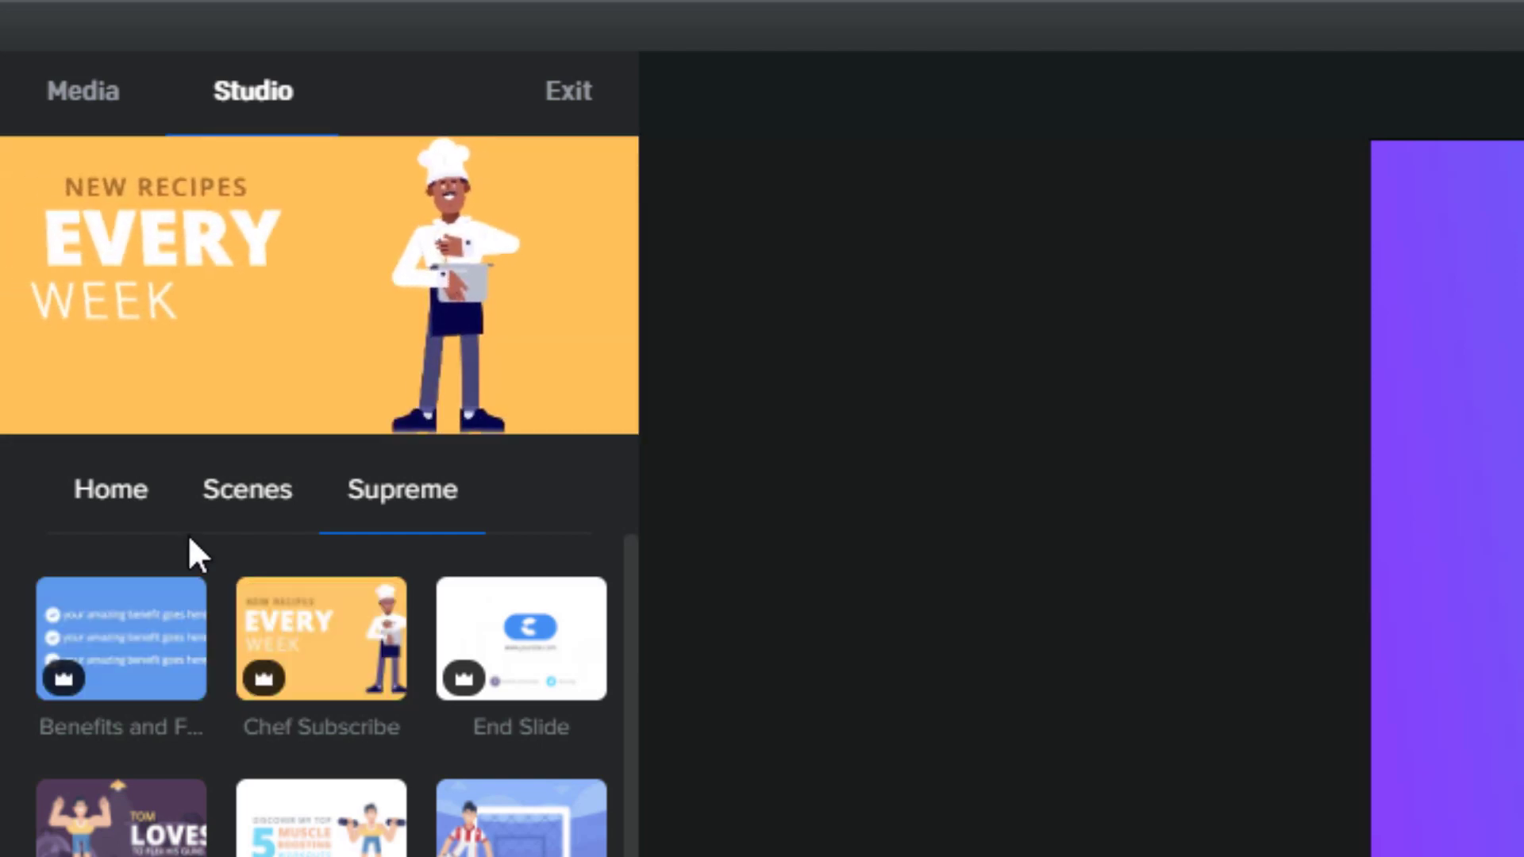
left_click(111, 494)
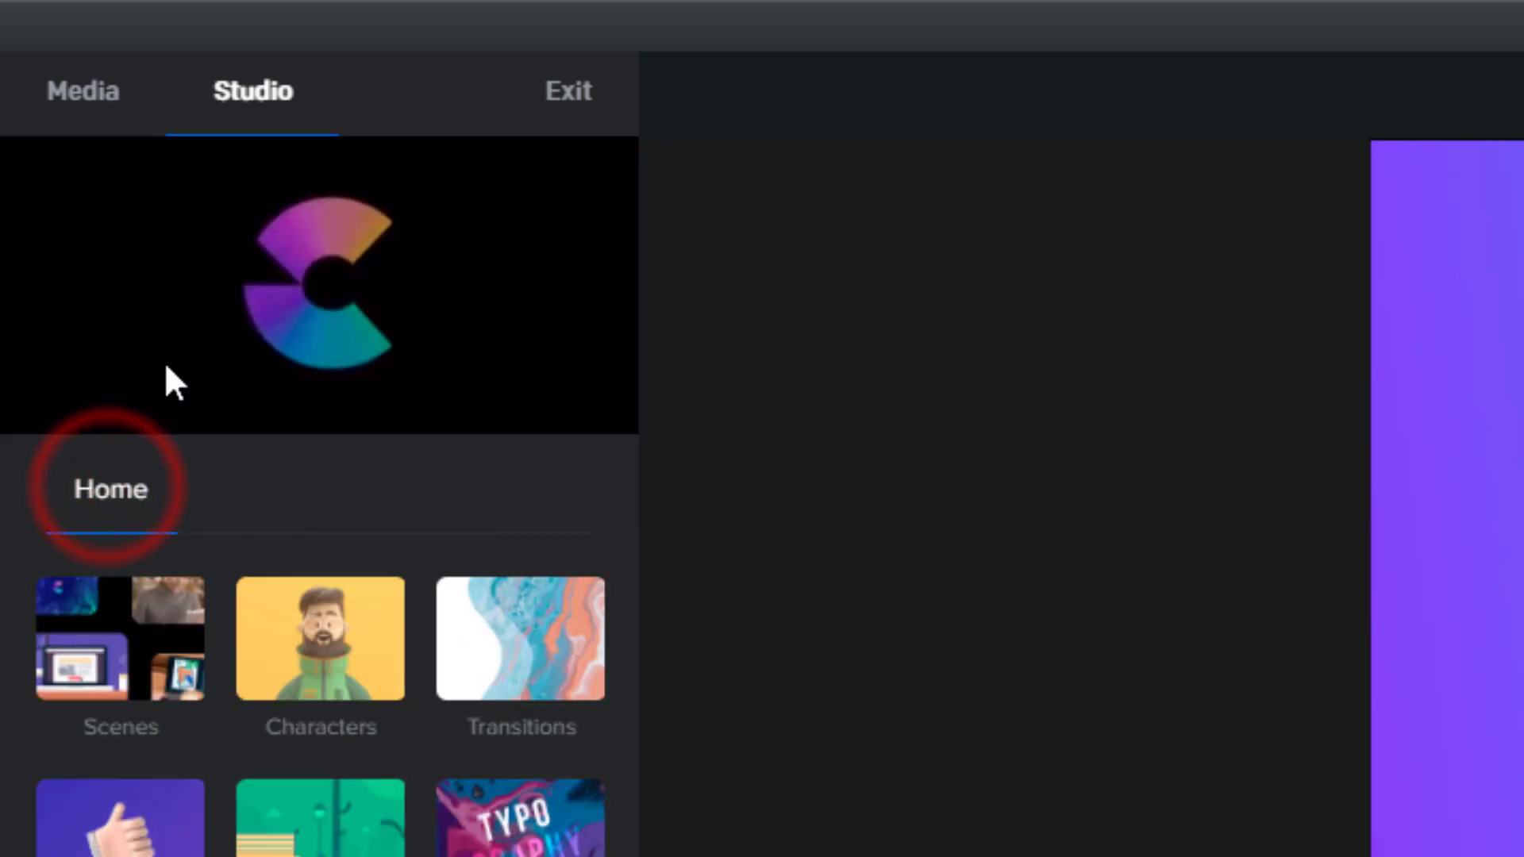
Look through the Colorful and Supreme character sets in the Characters collection
left_click(321, 692)
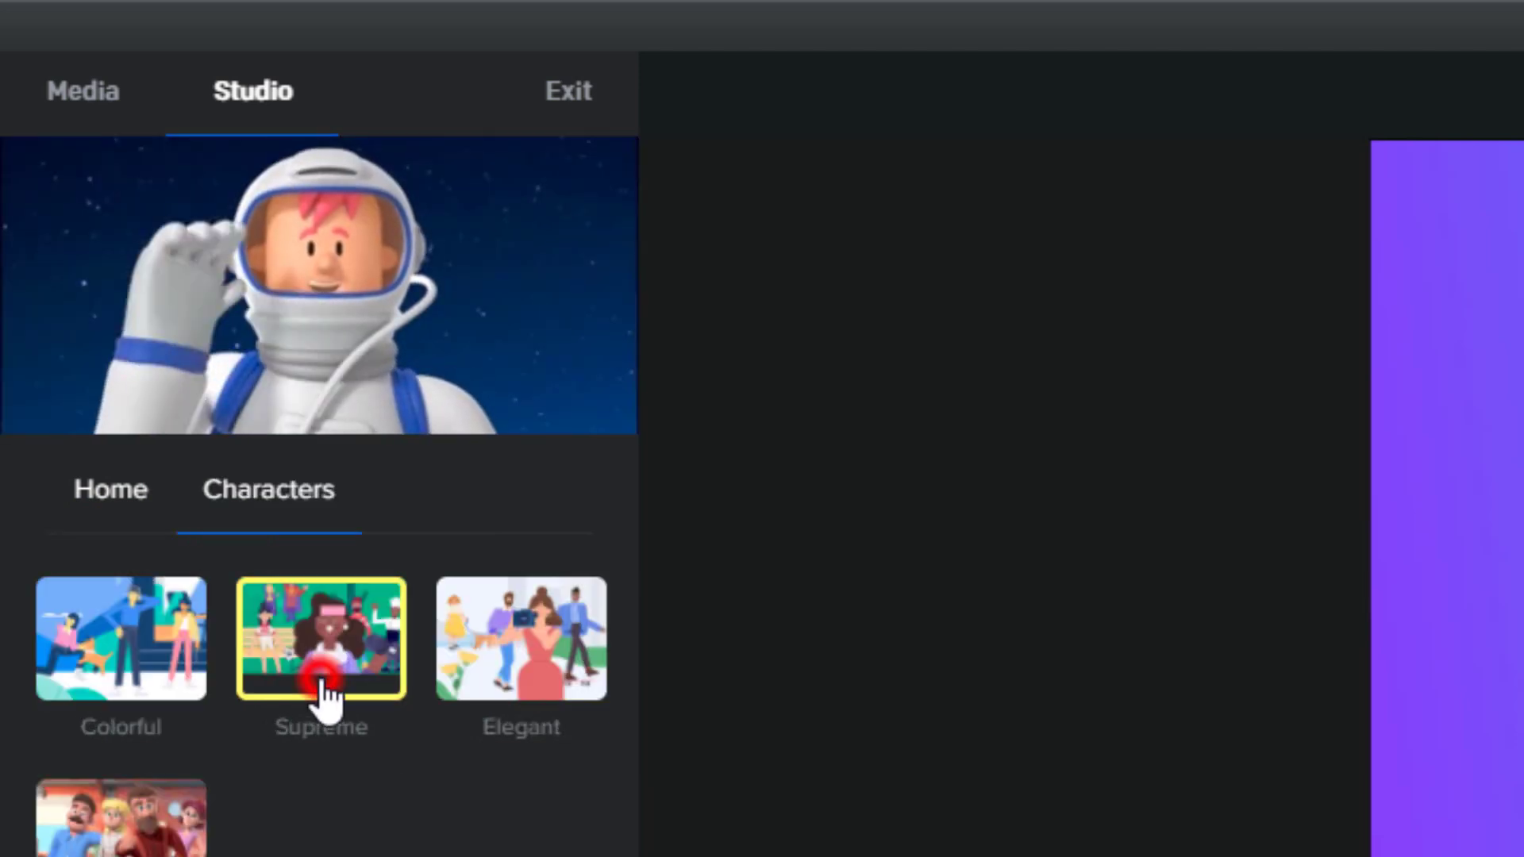
left_click(121, 654)
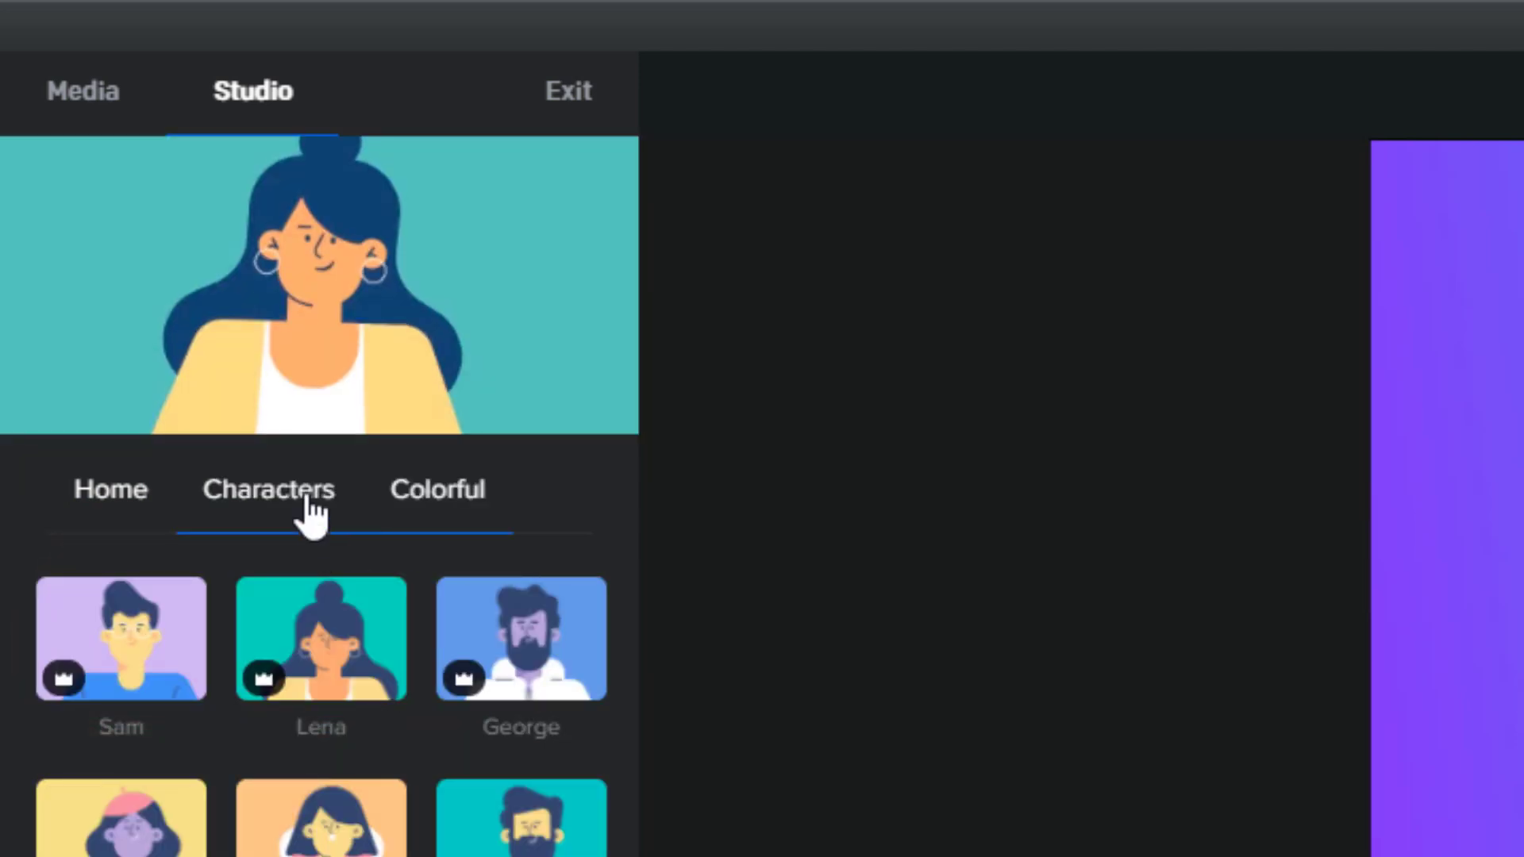
left_click(304, 499)
left_click(321, 658)
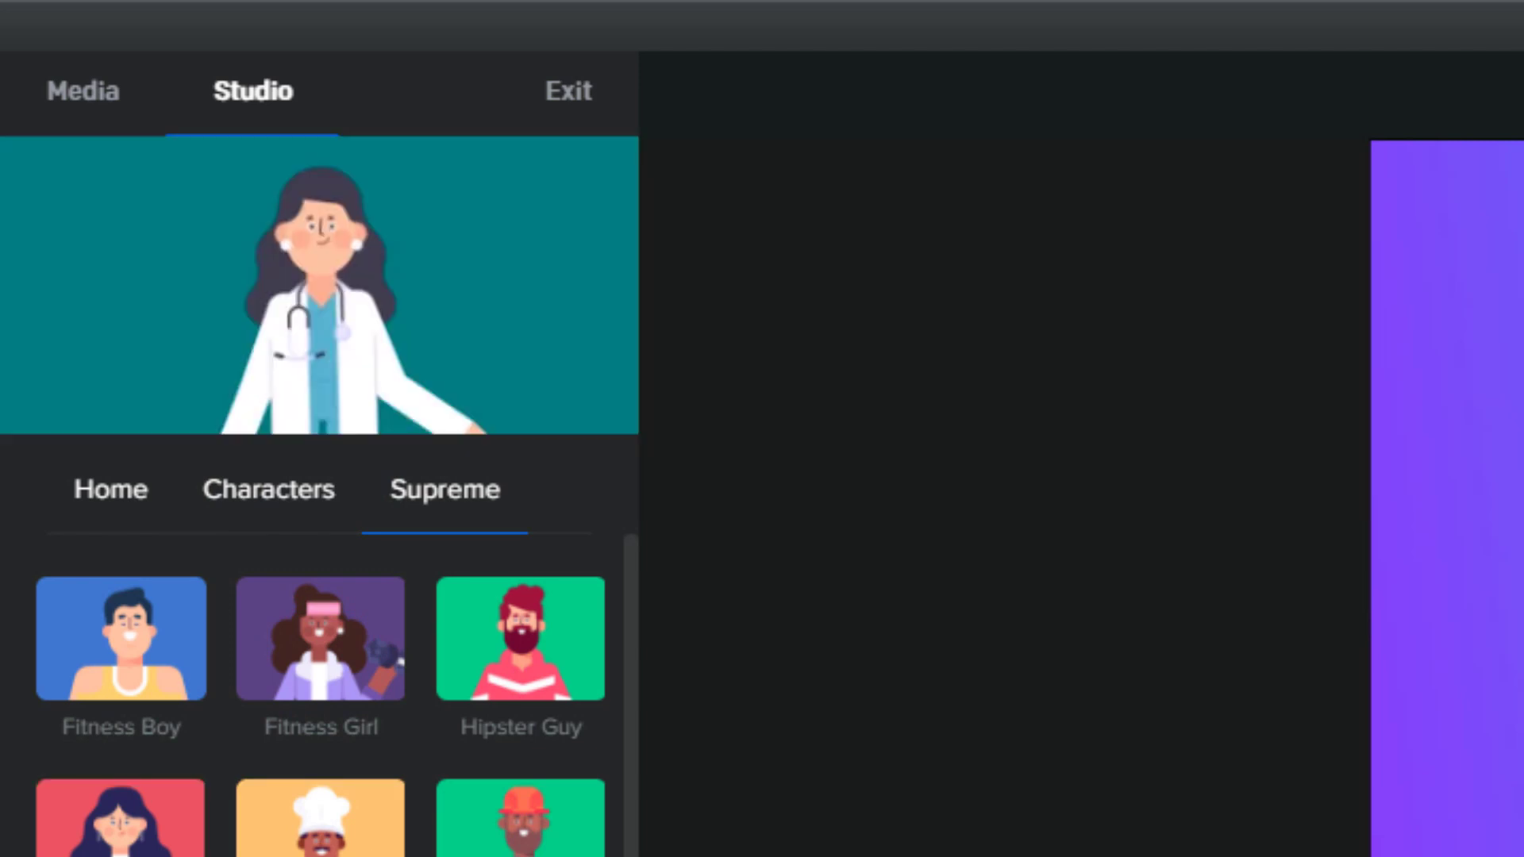
left_click(262, 460)
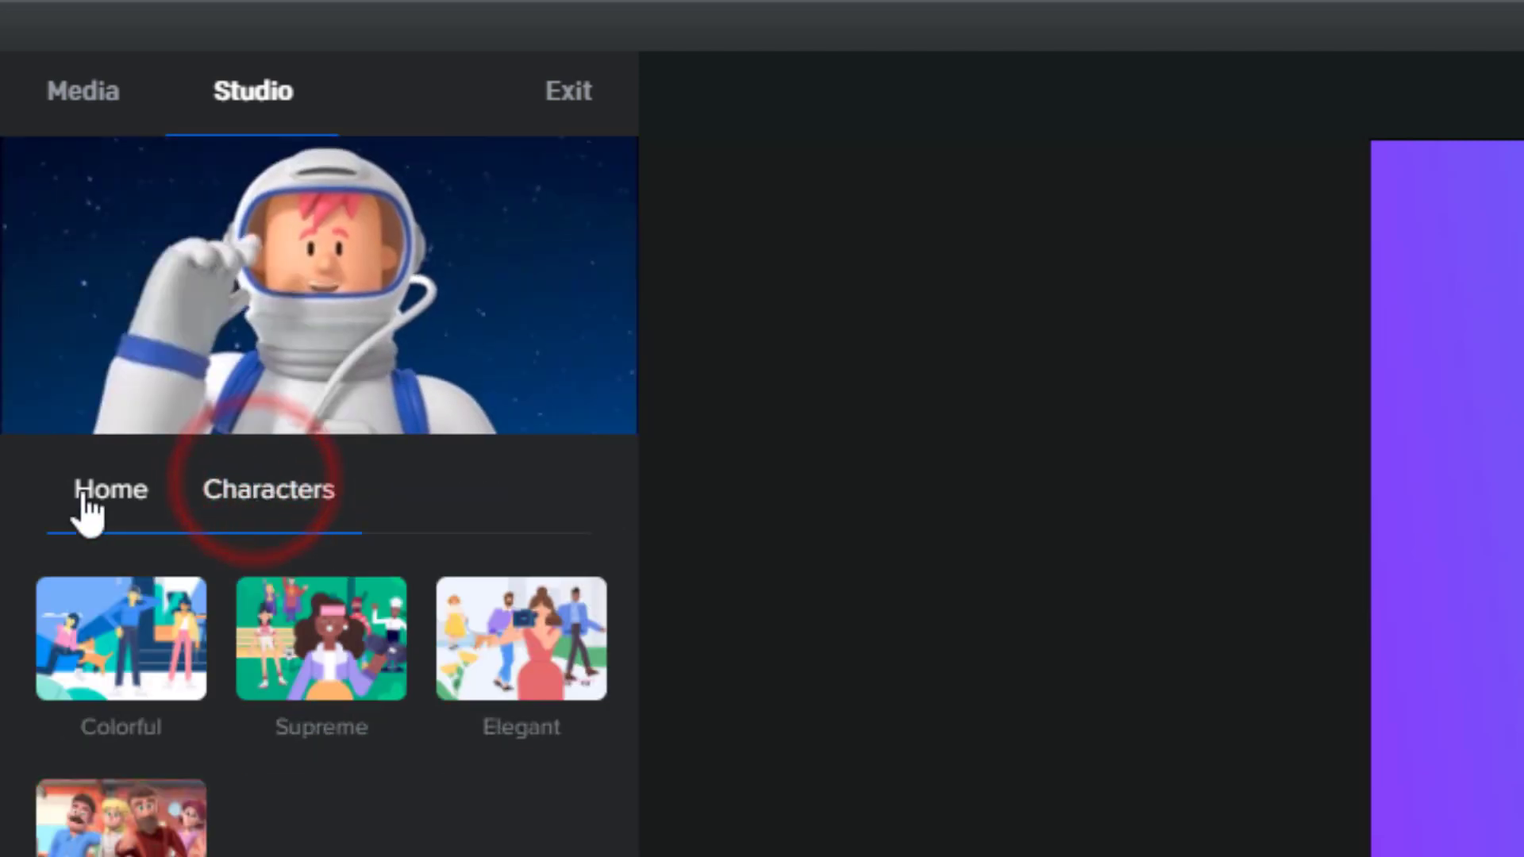
left_click(97, 486)
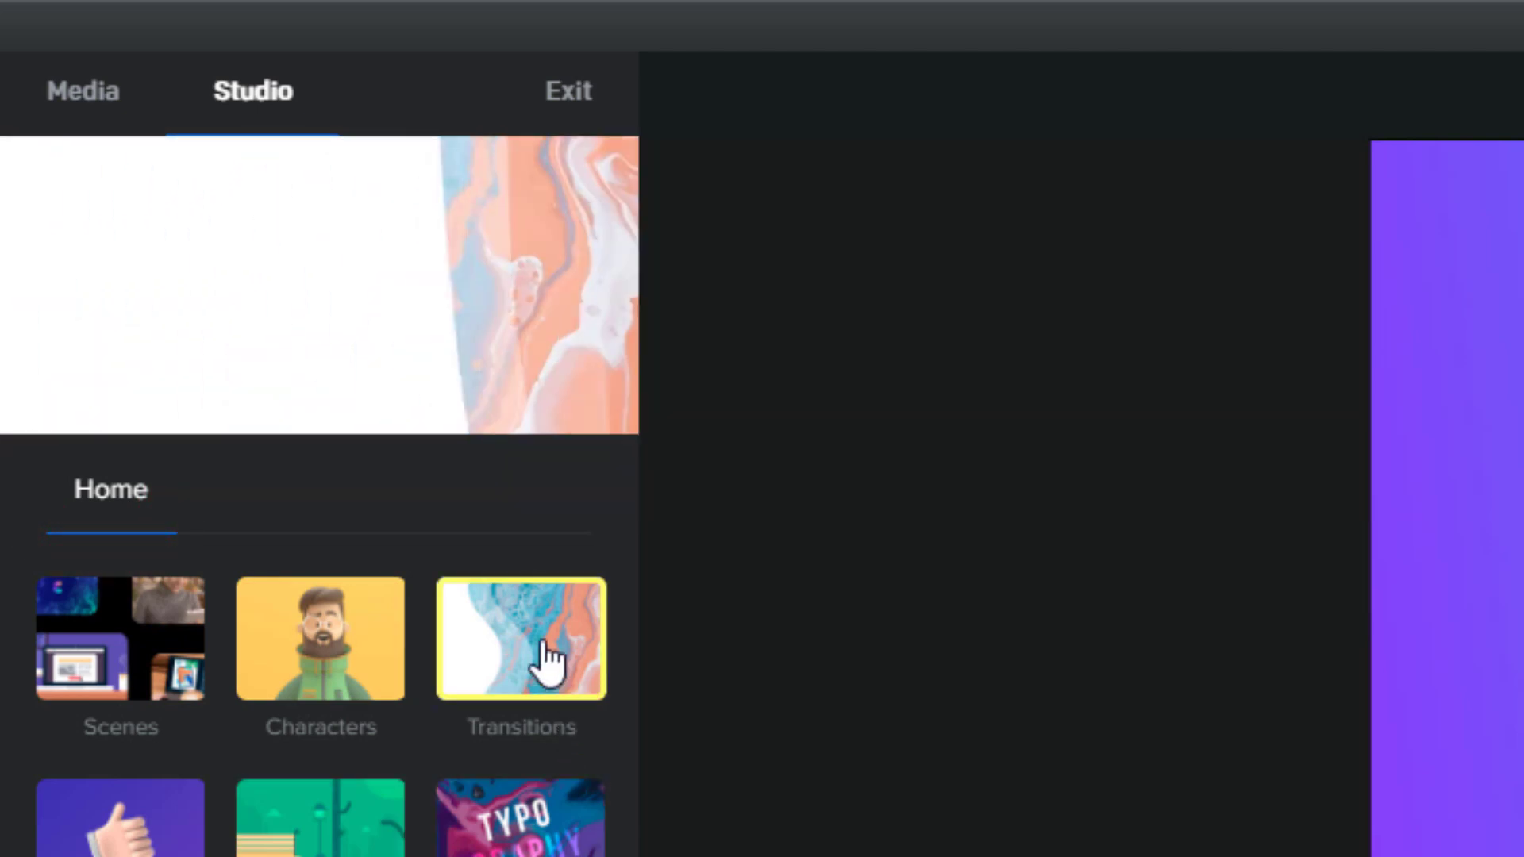
scroll(568, 622, "down", 5)
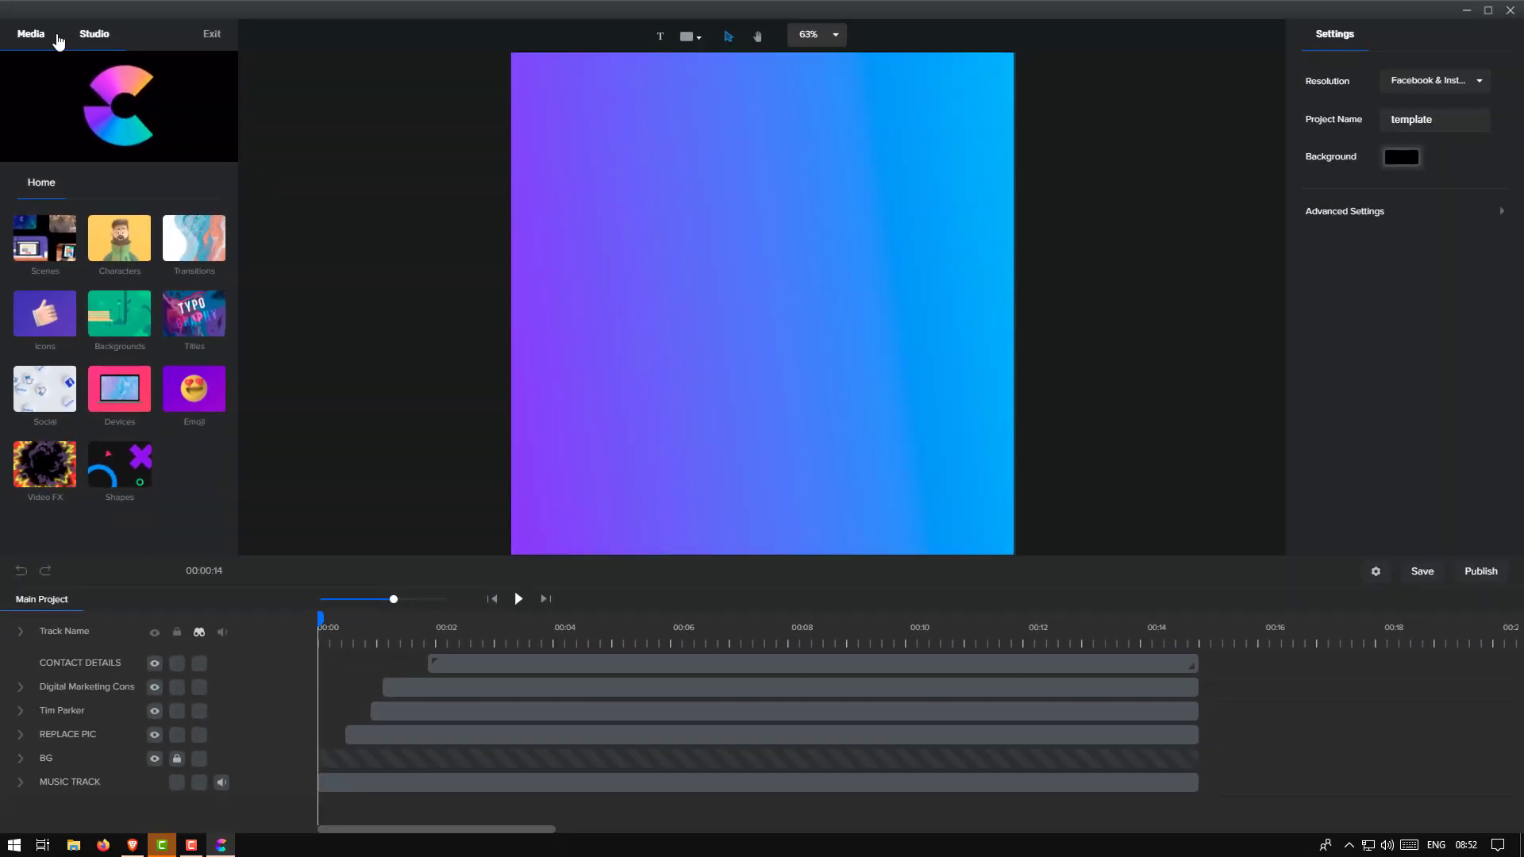
Show the project's Media panel, opening and closing the stock media library once
left_click(46, 35)
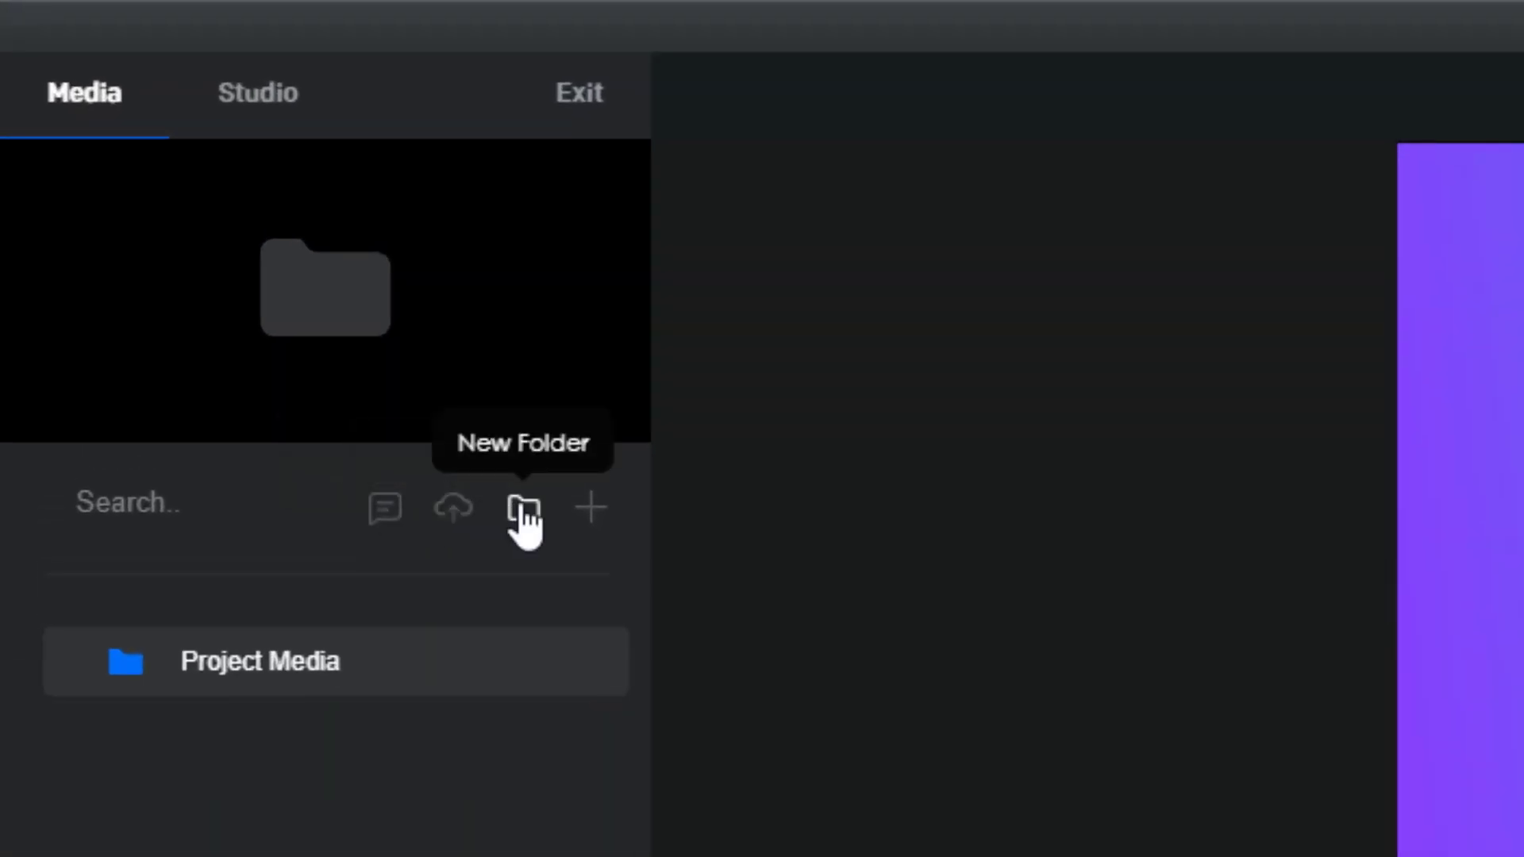
left_click(453, 509)
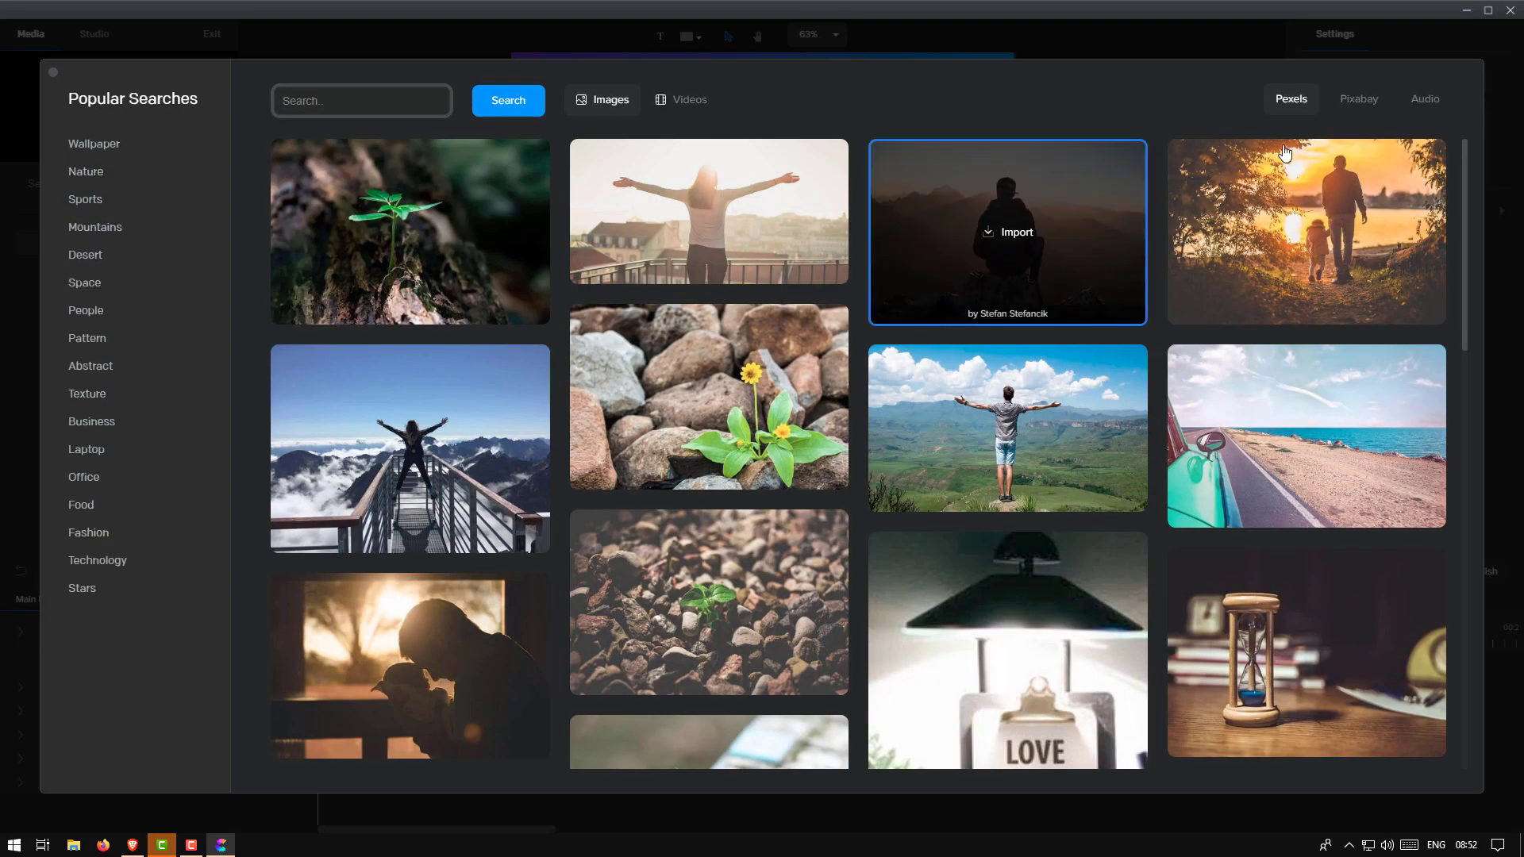
left_click(1104, 34)
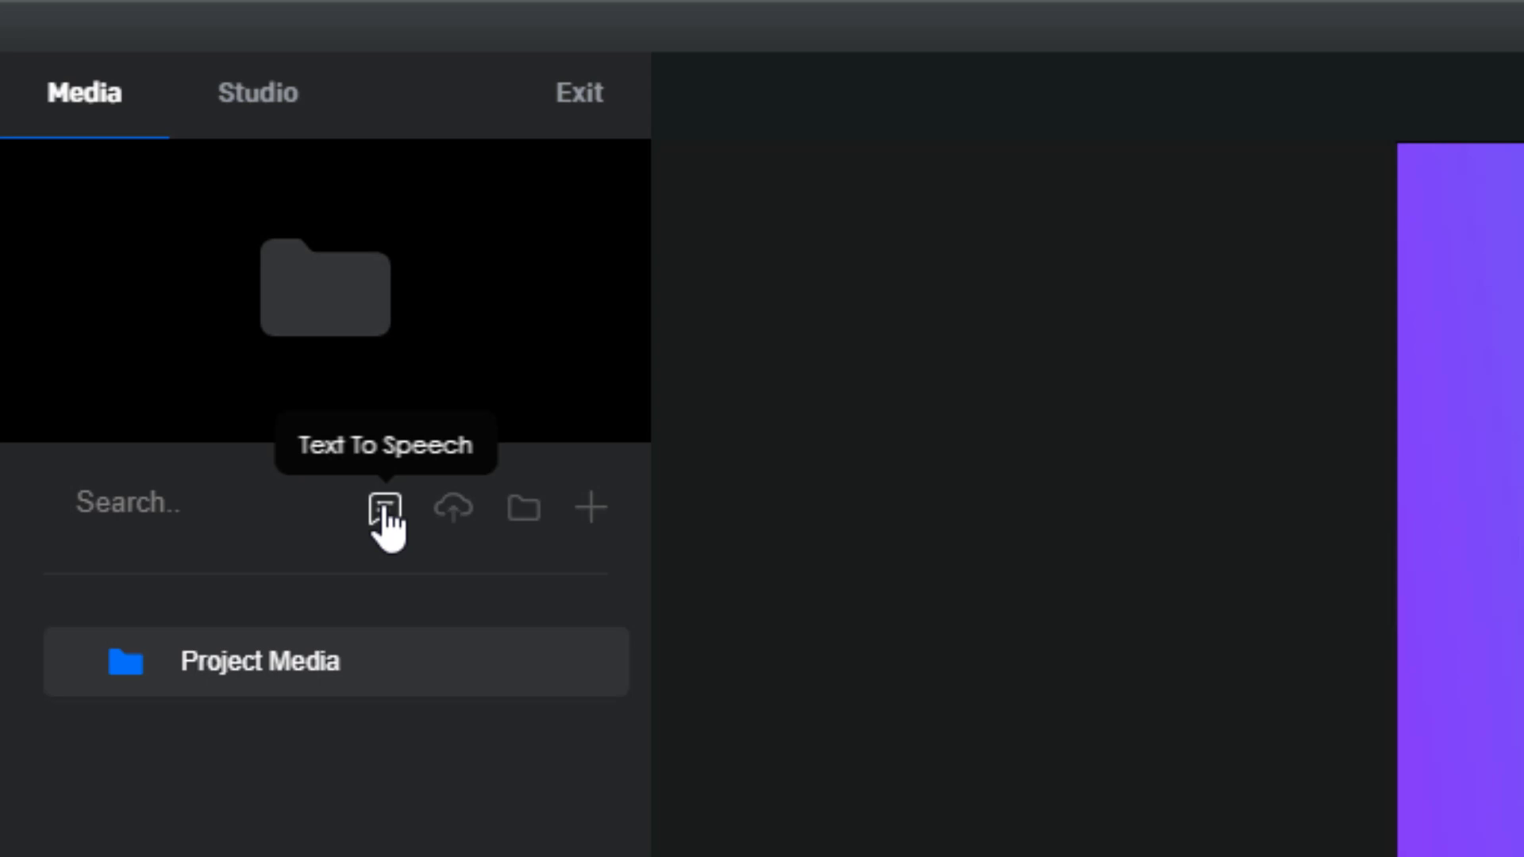
left_click(384, 509)
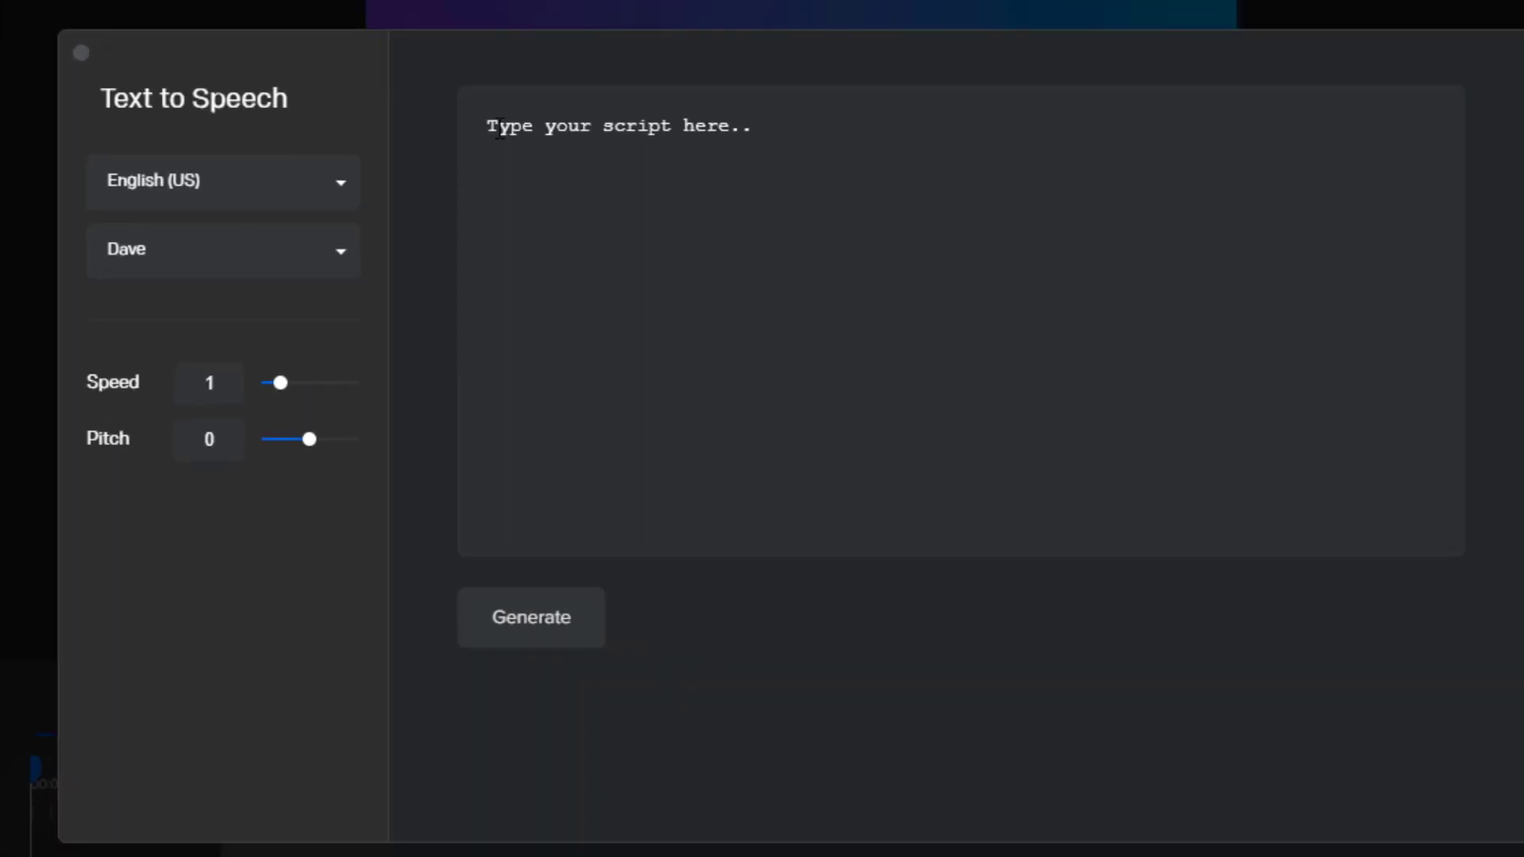
left_click(119, 185)
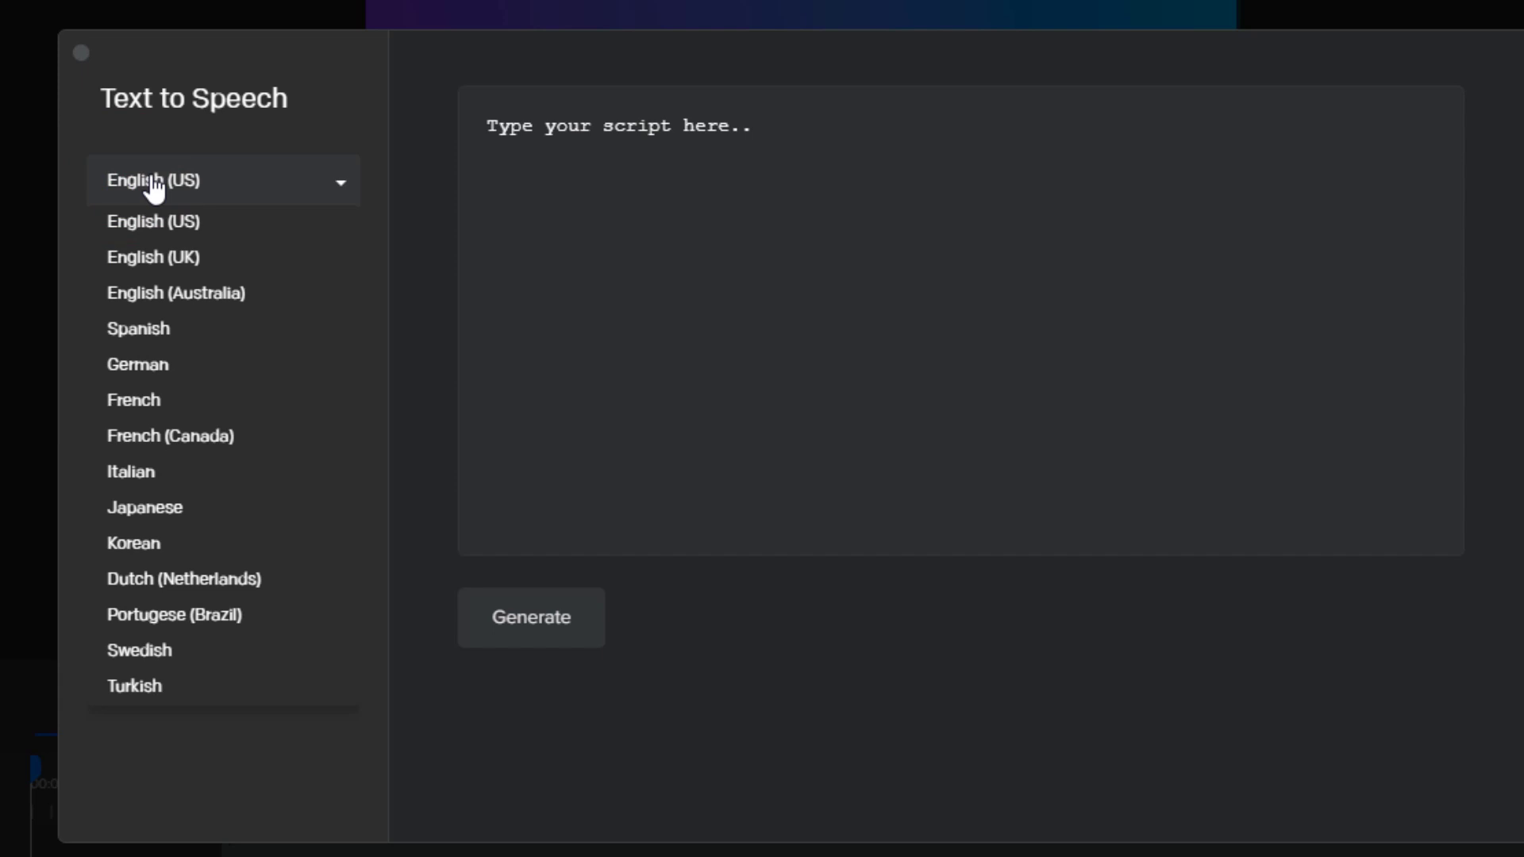
left_click(154, 184)
left_click(153, 249)
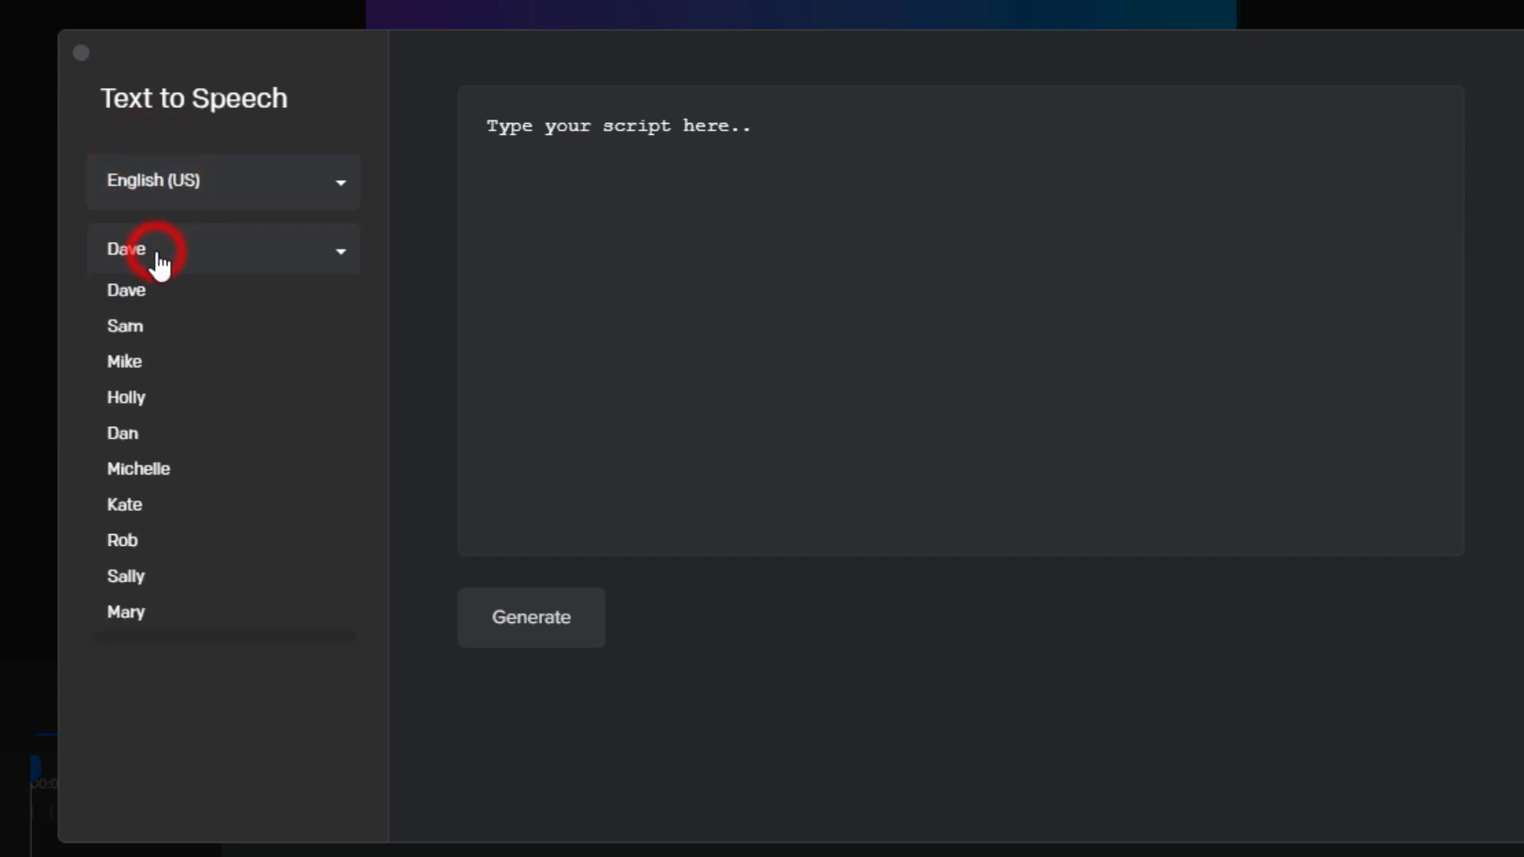
left_click(179, 180)
left_click(178, 173)
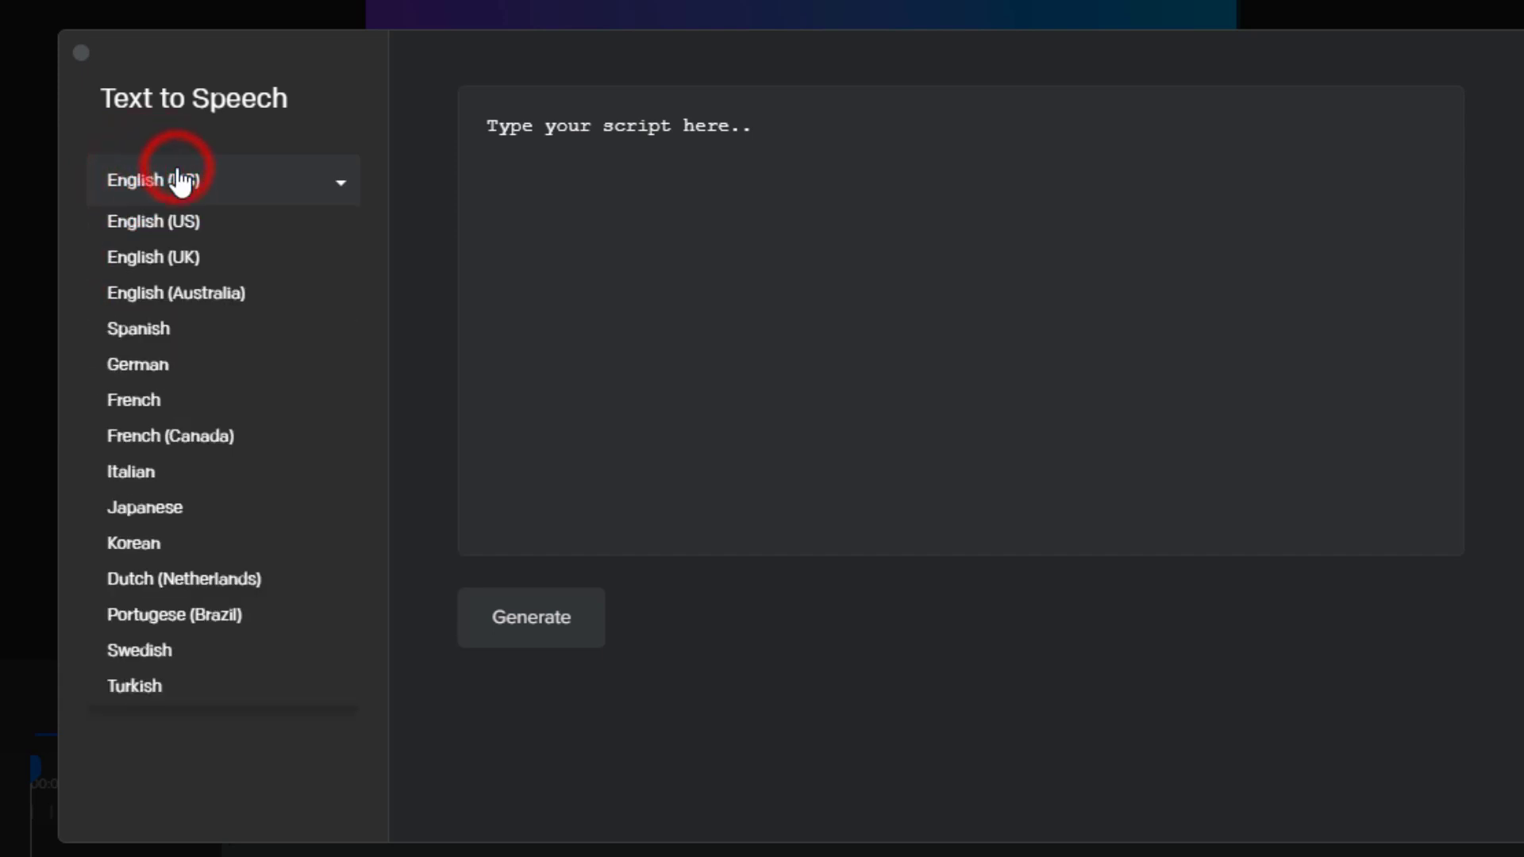
left_click(559, 155)
left_click(226, 181)
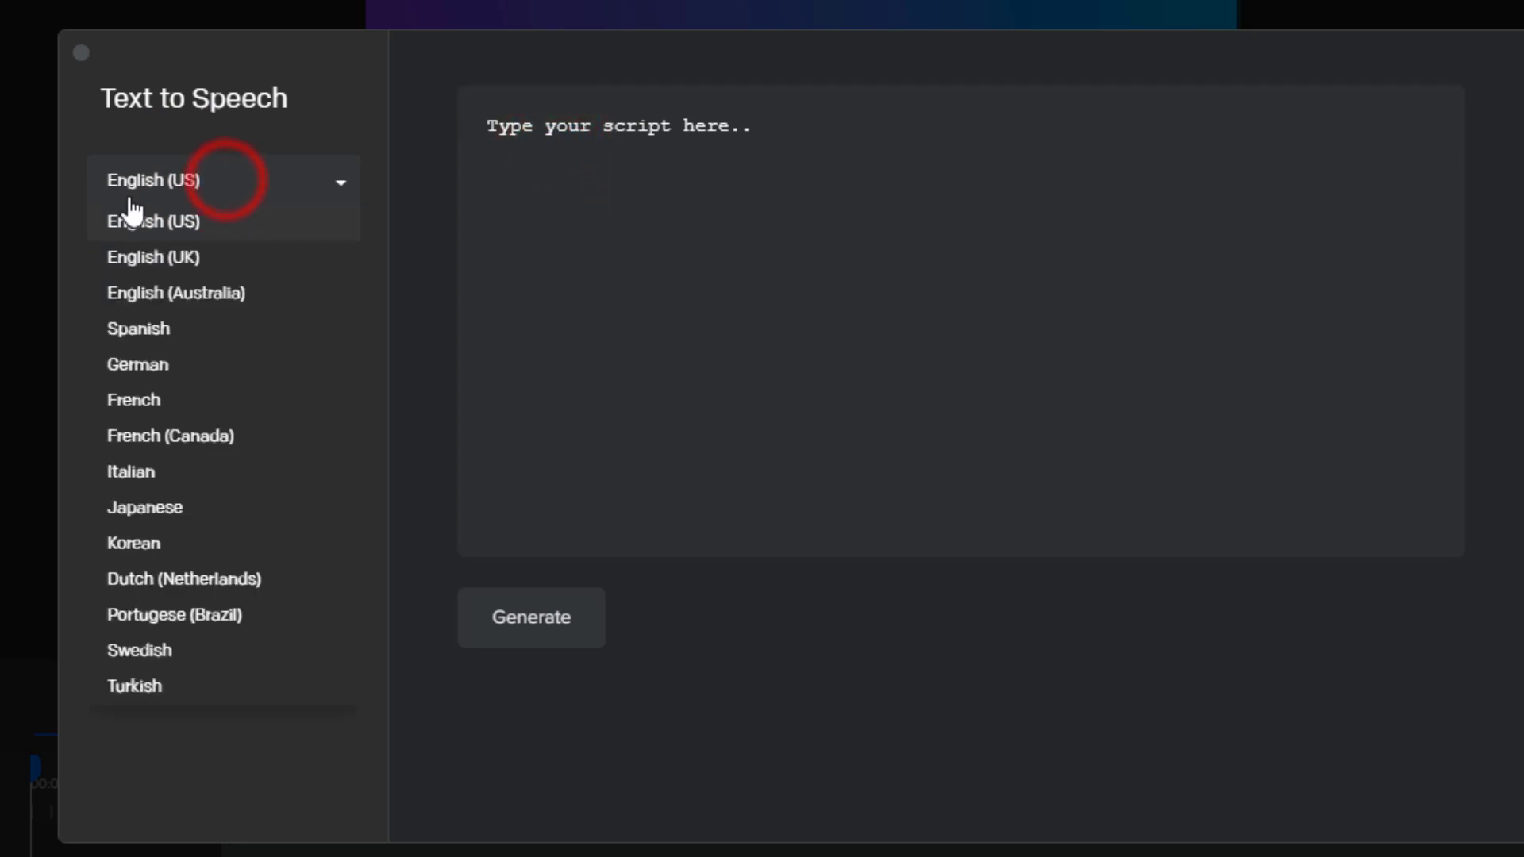
left_click(135, 127)
left_click(149, 242)
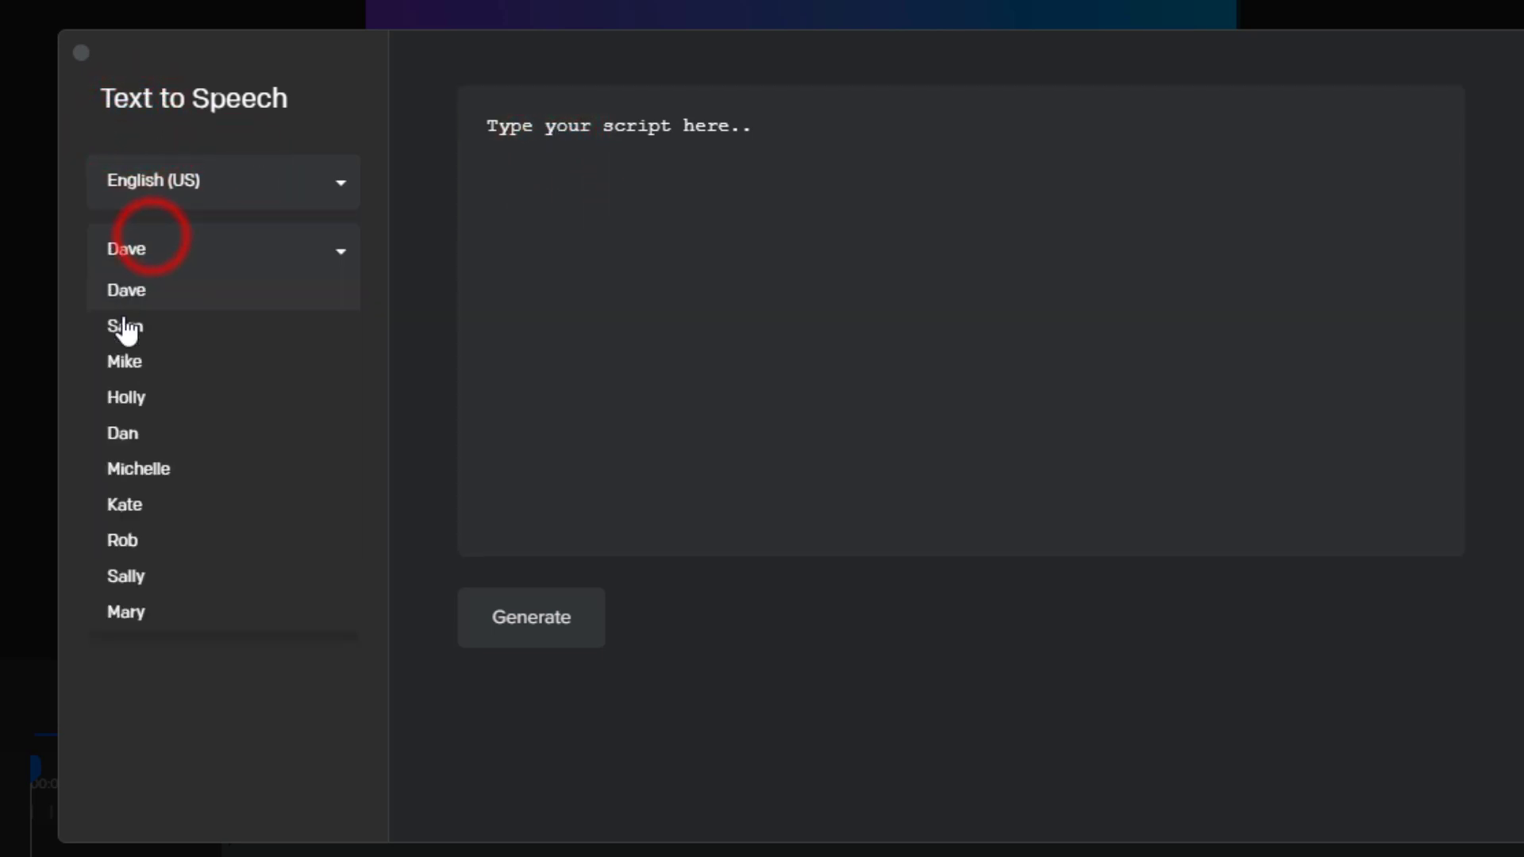
left_click(73, 207)
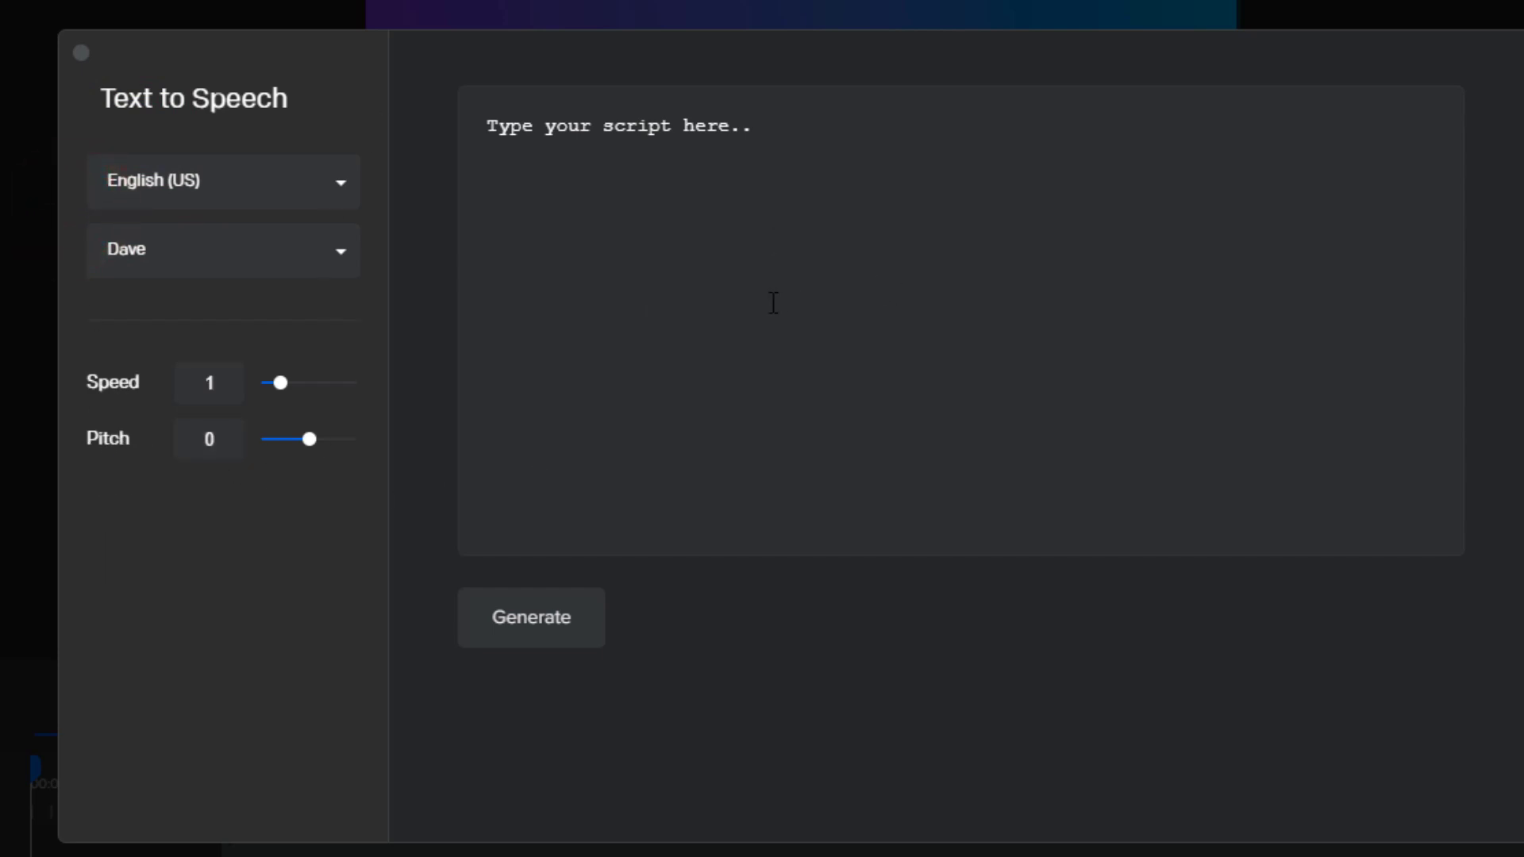
left_click(81, 54)
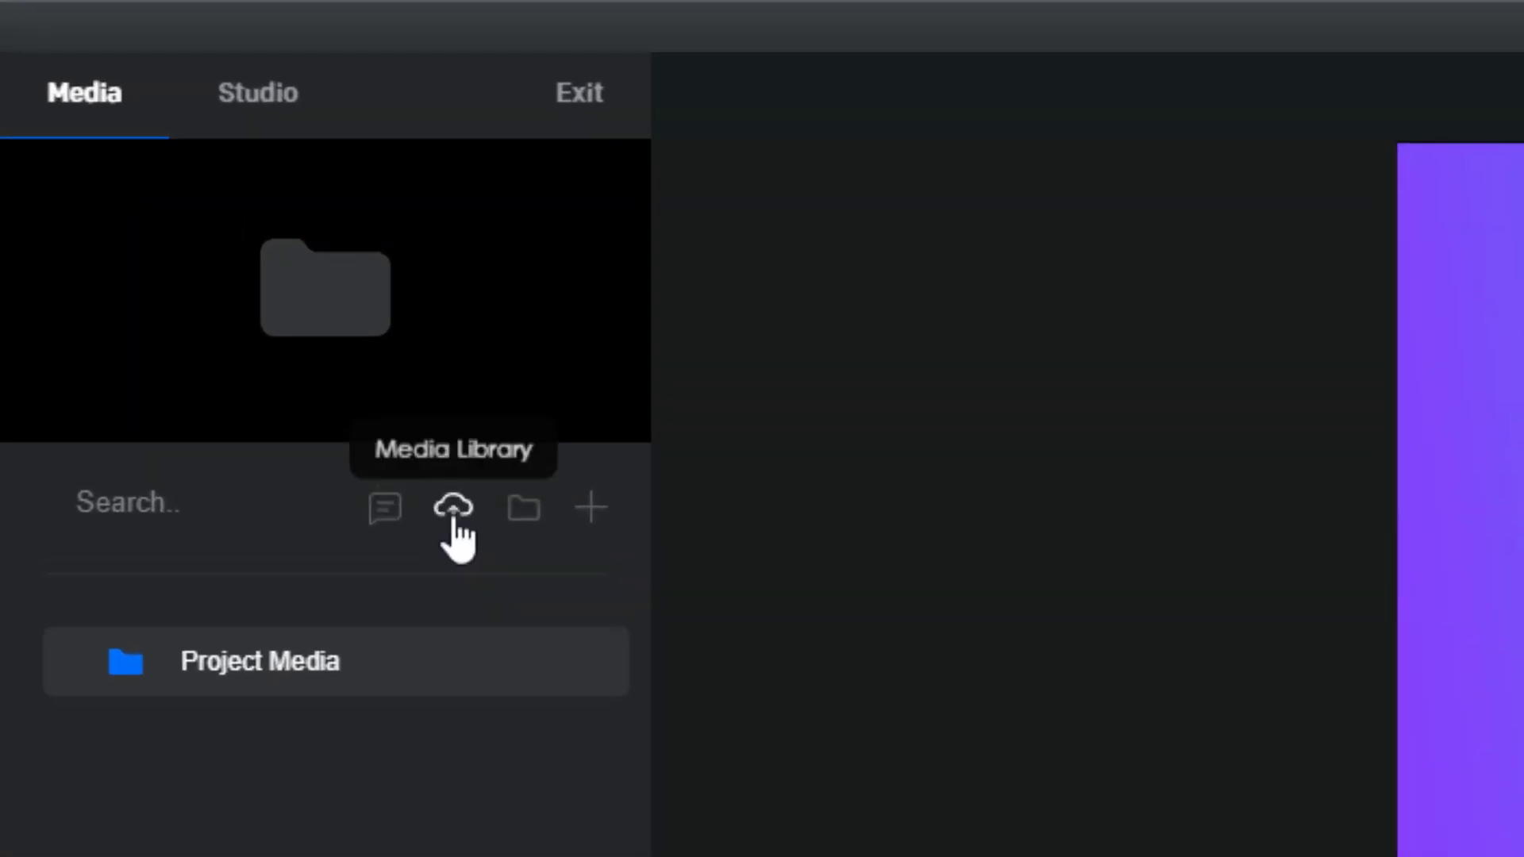
Browse the Wallpaper, Nature and Sports stock image suggestions in the media library
left_click(453, 514)
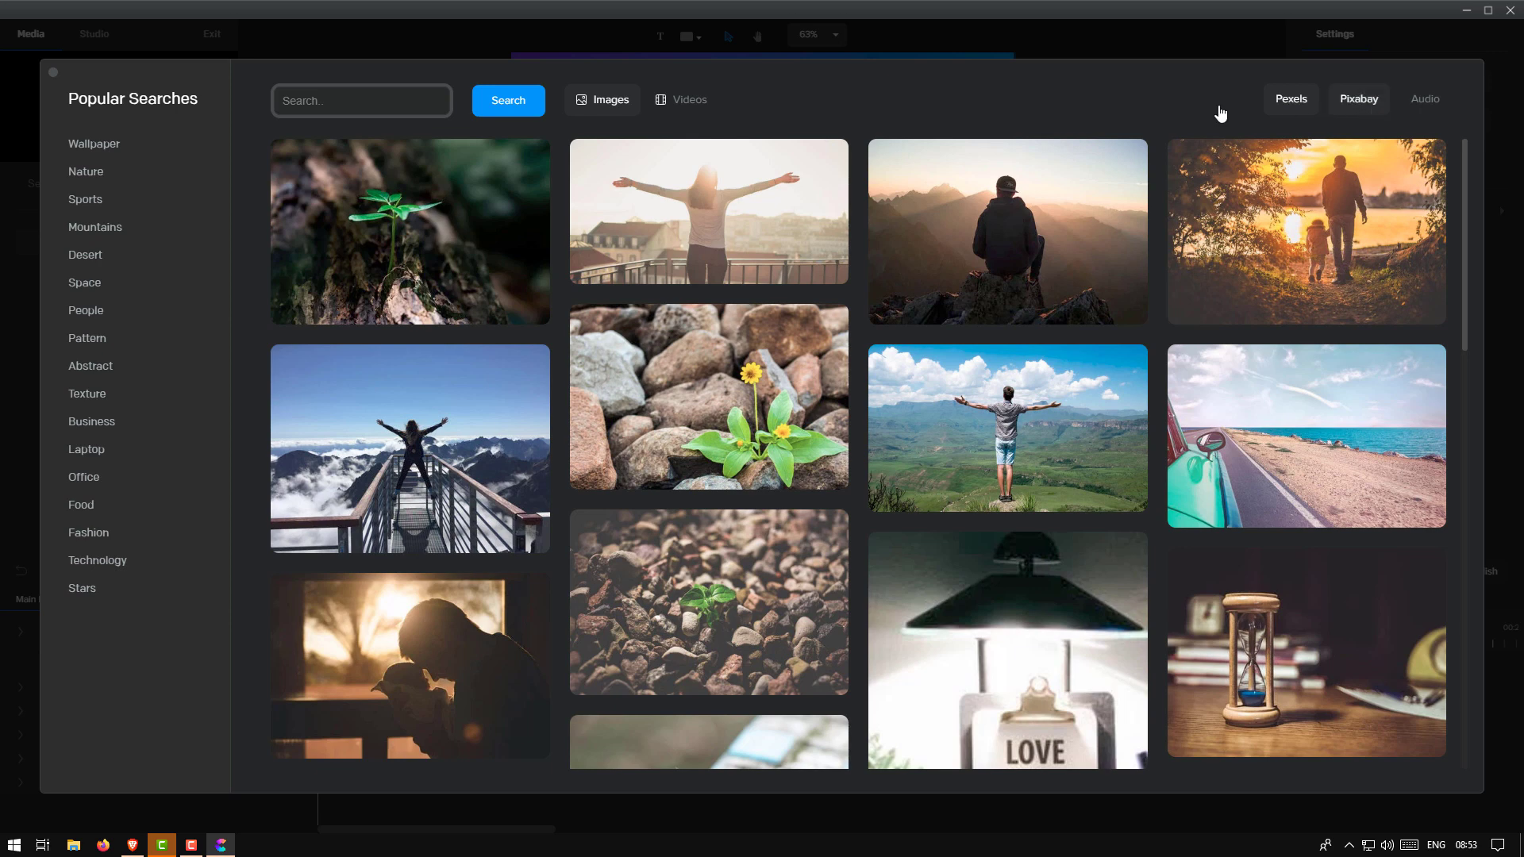
left_click(103, 144)
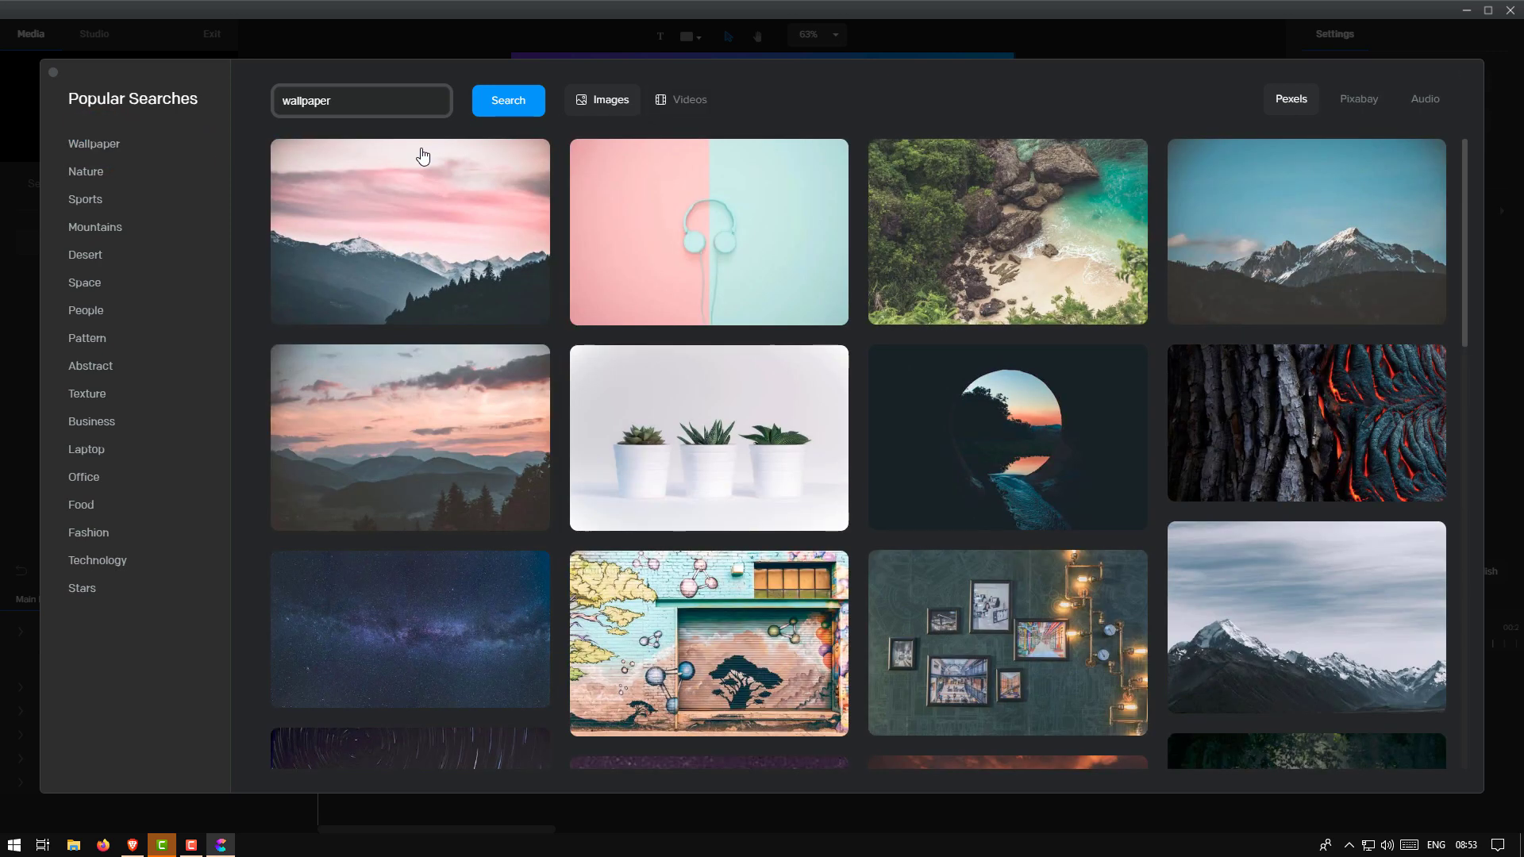
left_click(98, 173)
left_click(100, 202)
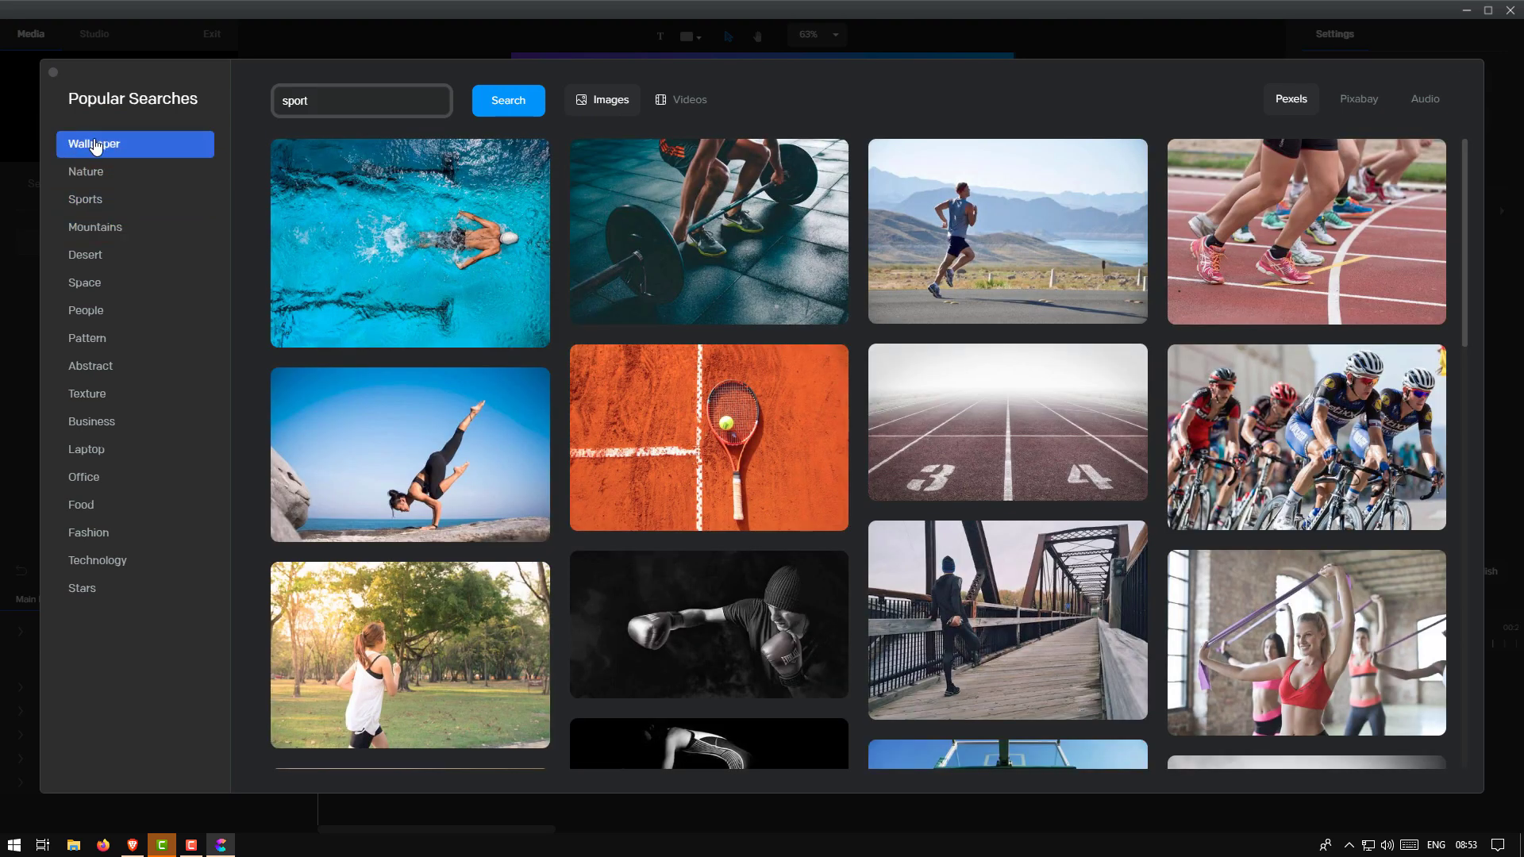
left_click(94, 141)
Search stock images for 'water', show Pixabay results, then switch to the Audio collection
double_click(329, 102)
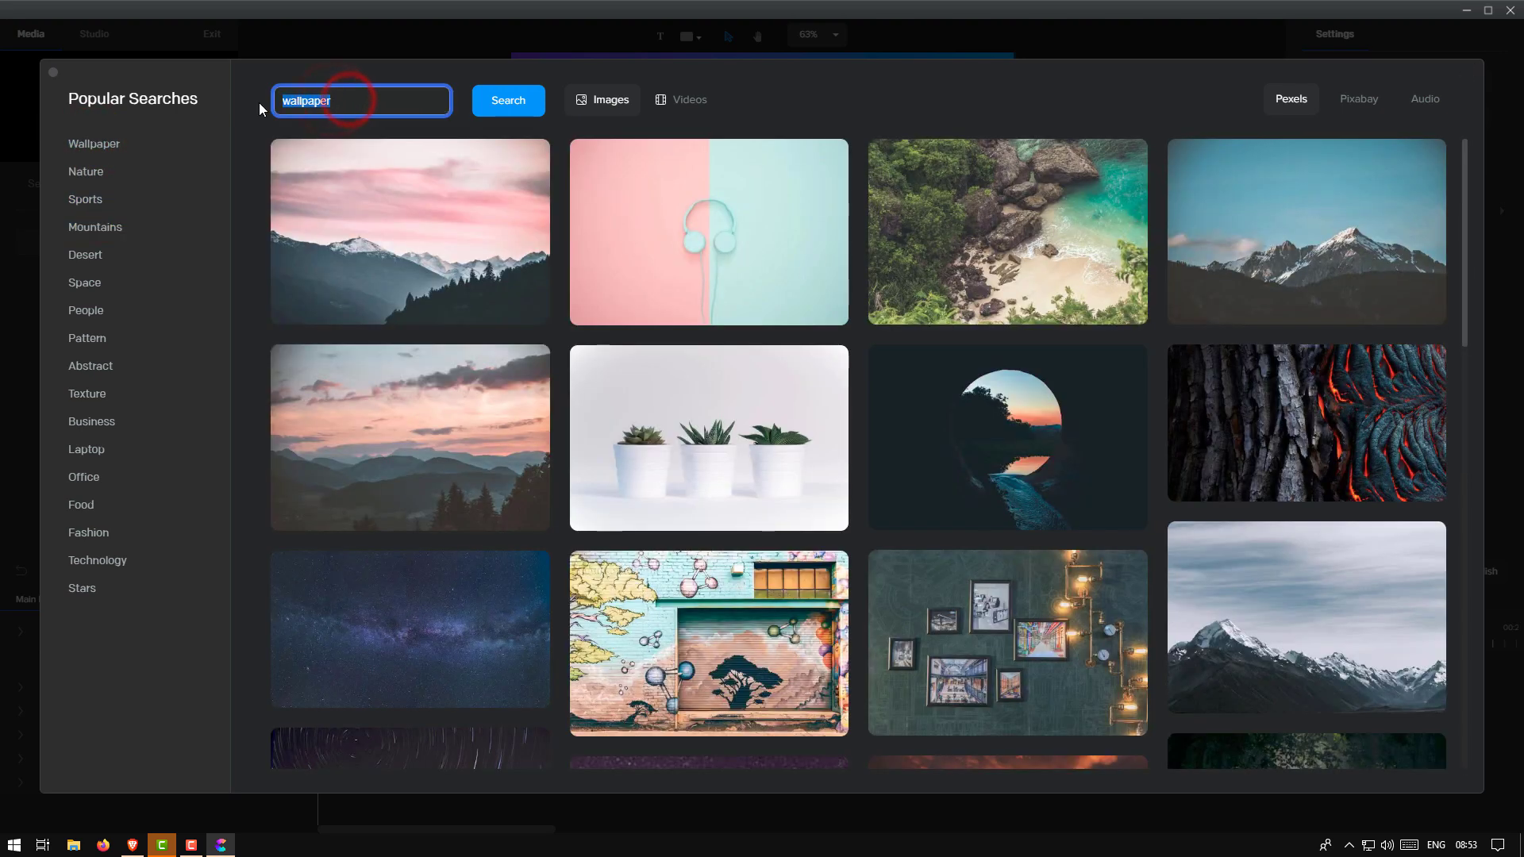
key("BackSpace")
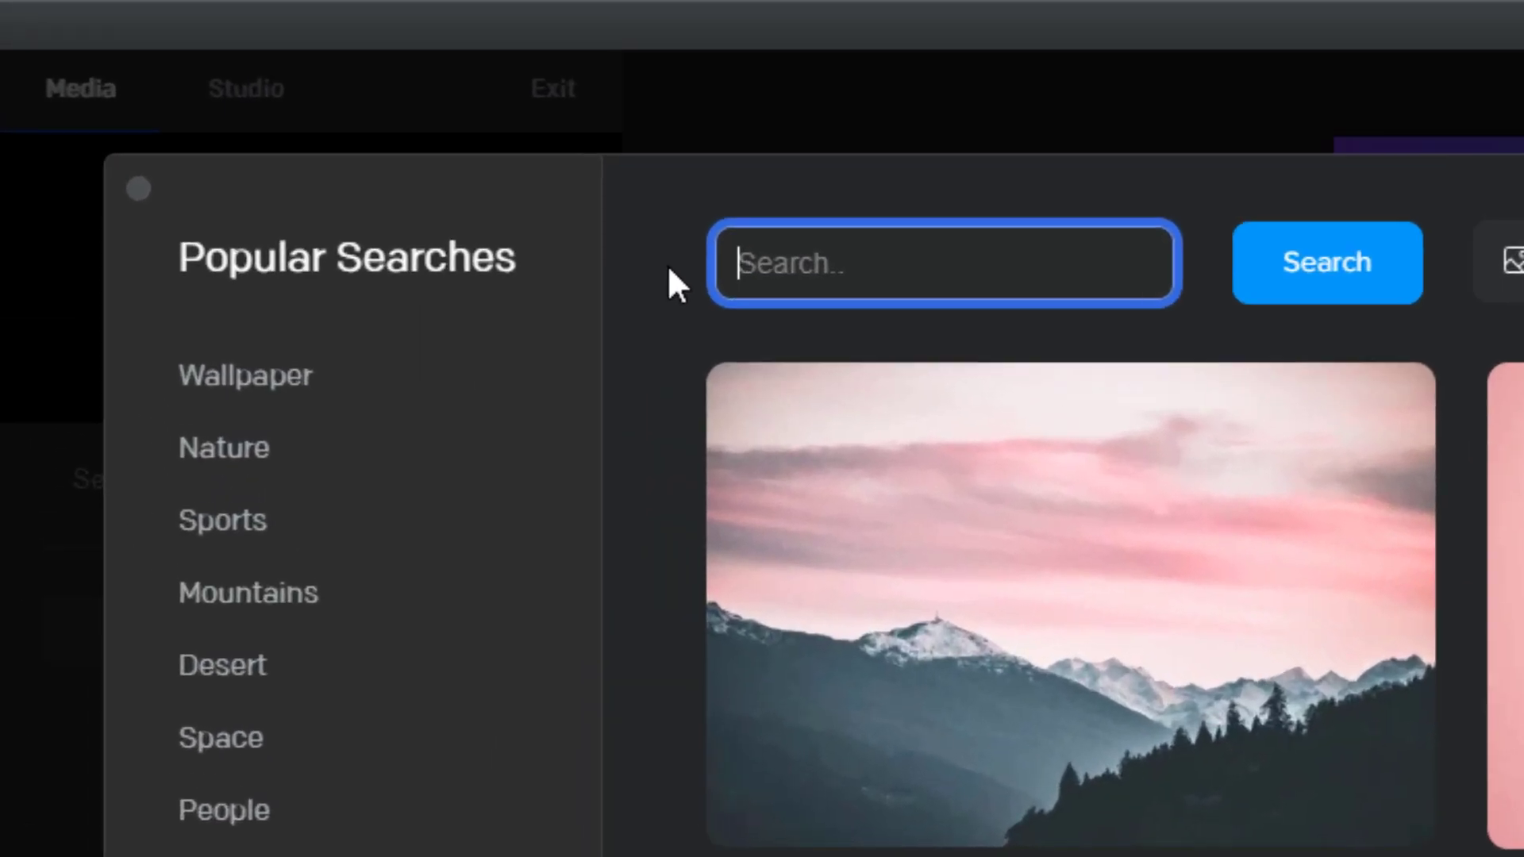
type("water")
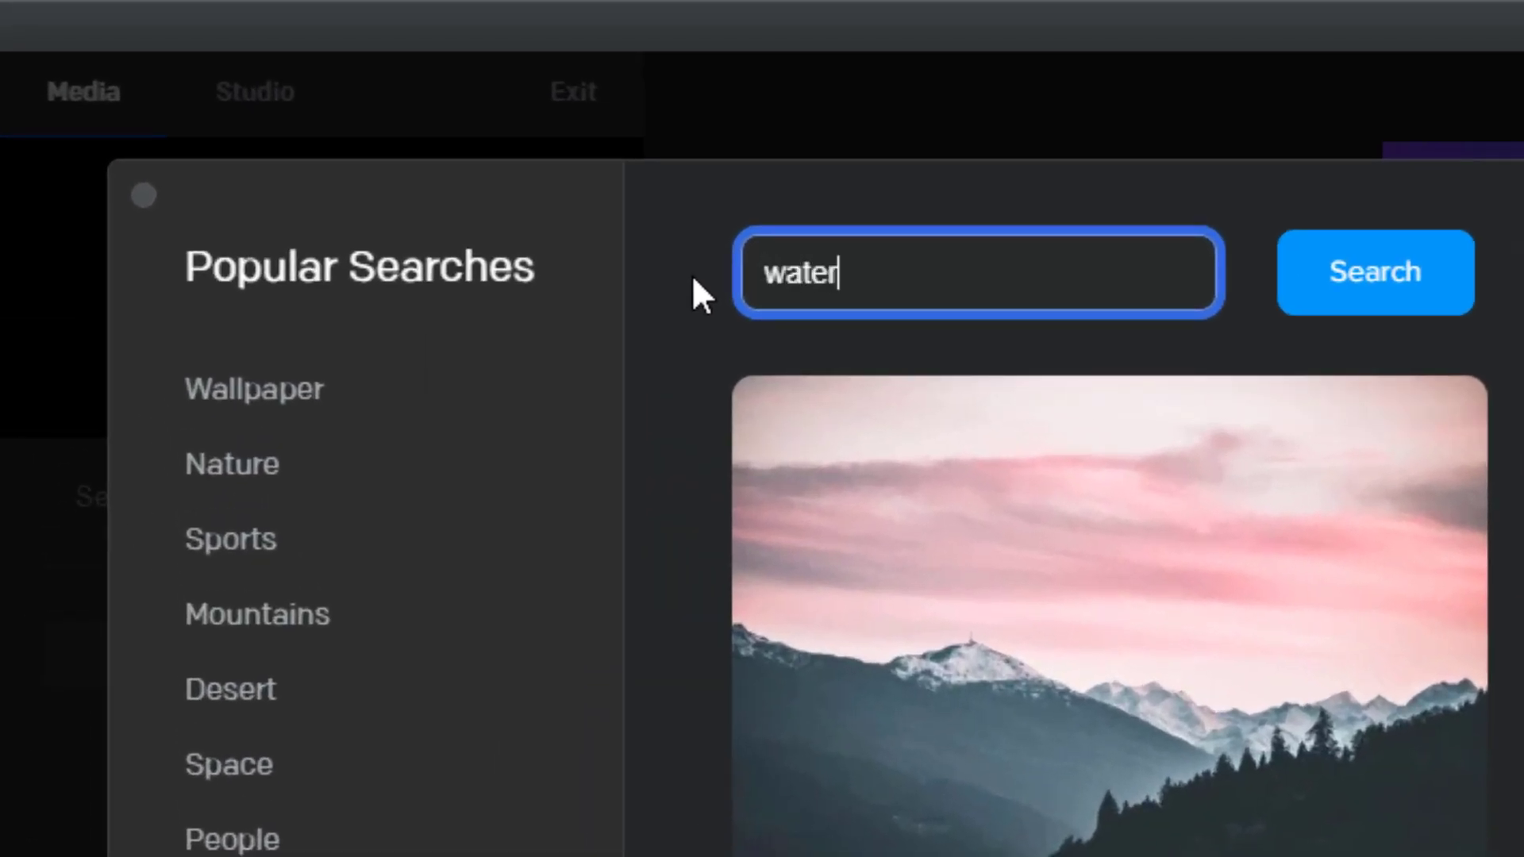
left_click(1441, 308)
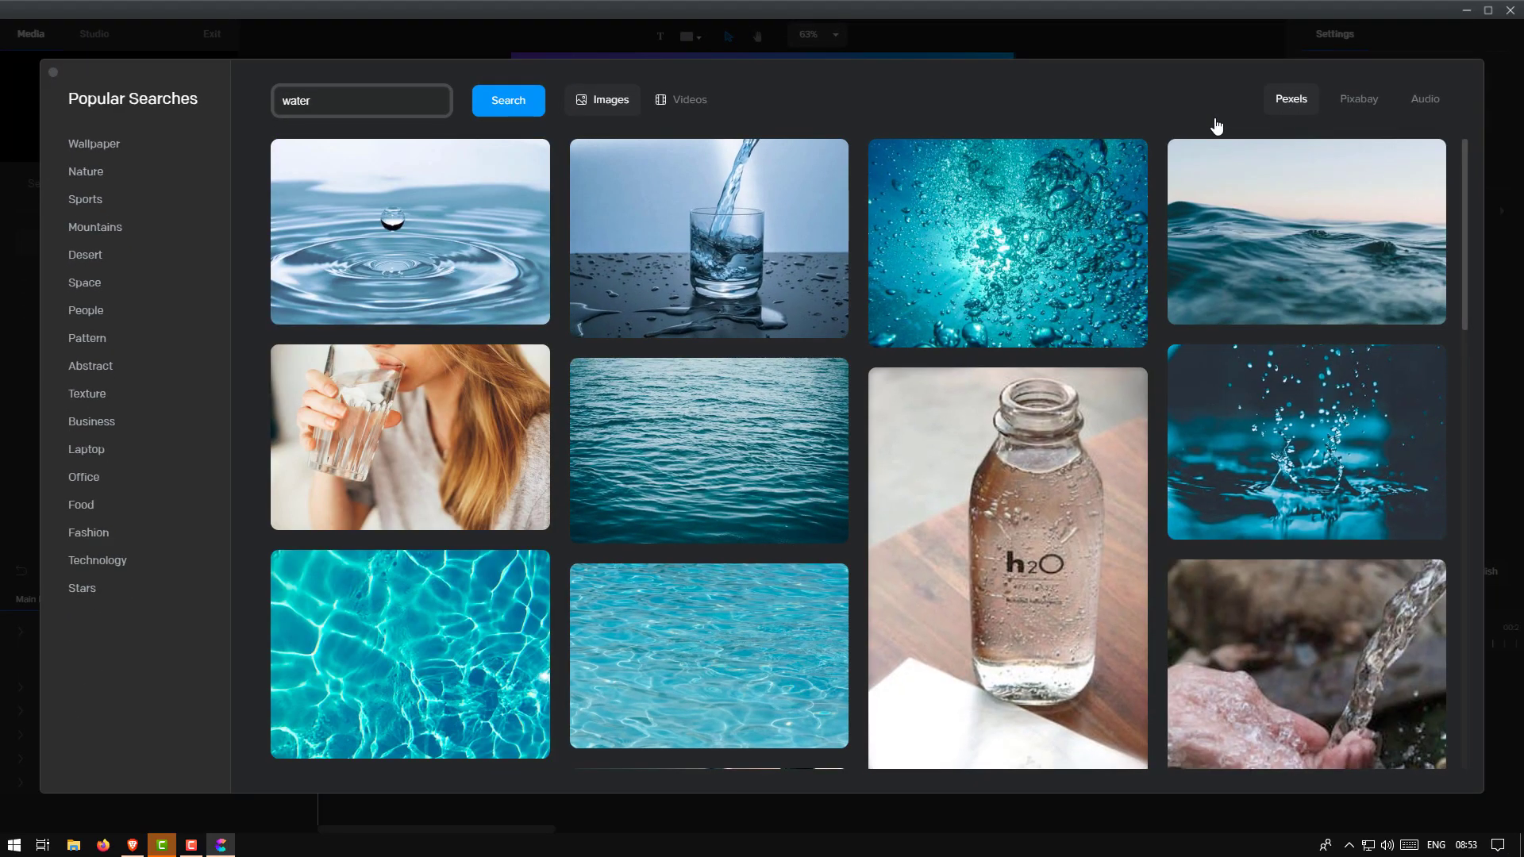
left_click(1362, 100)
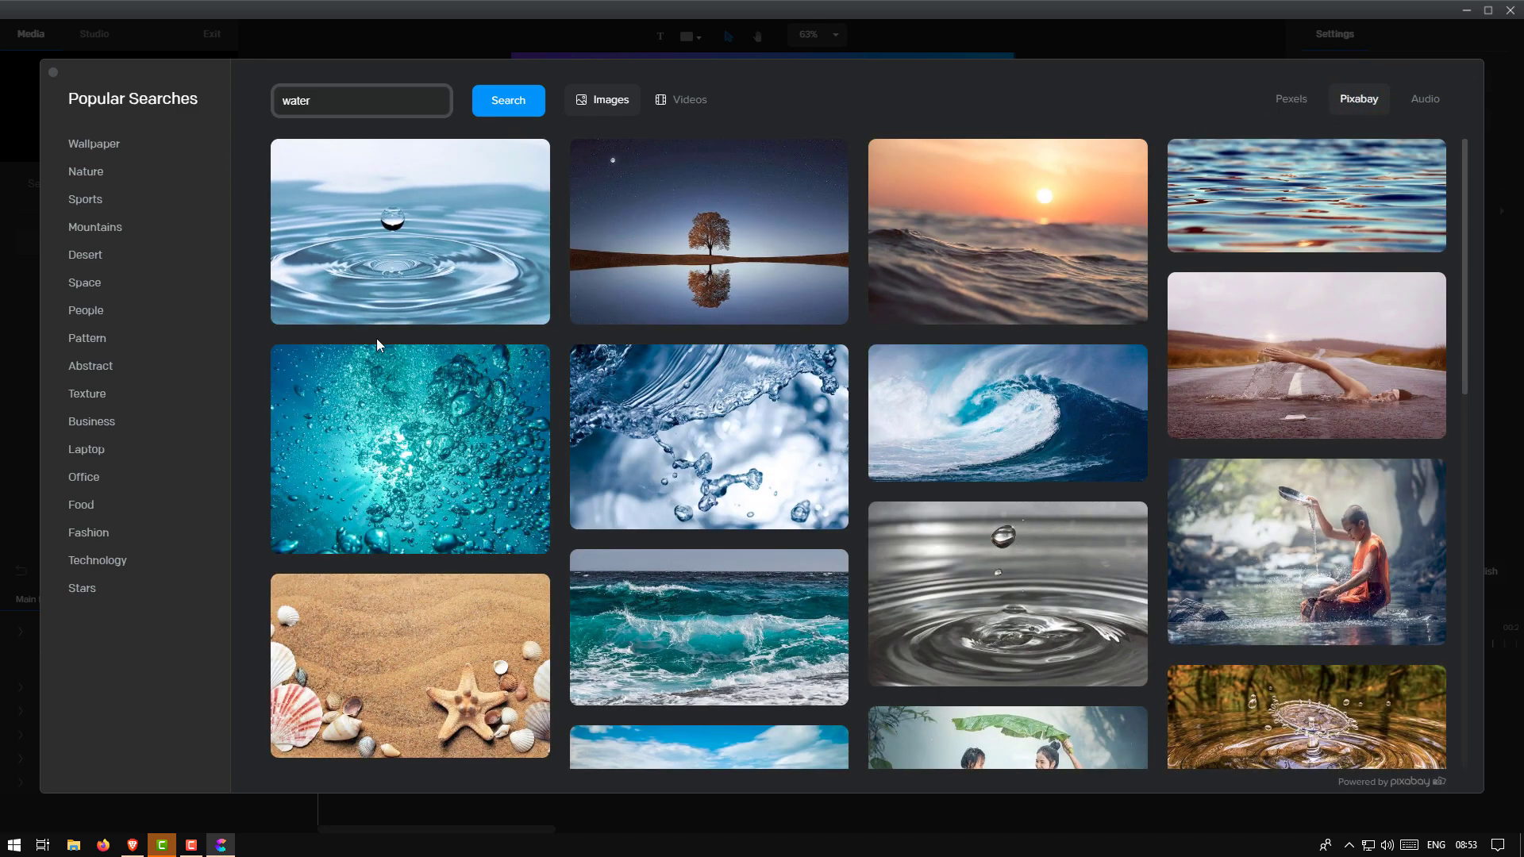
left_click(1428, 100)
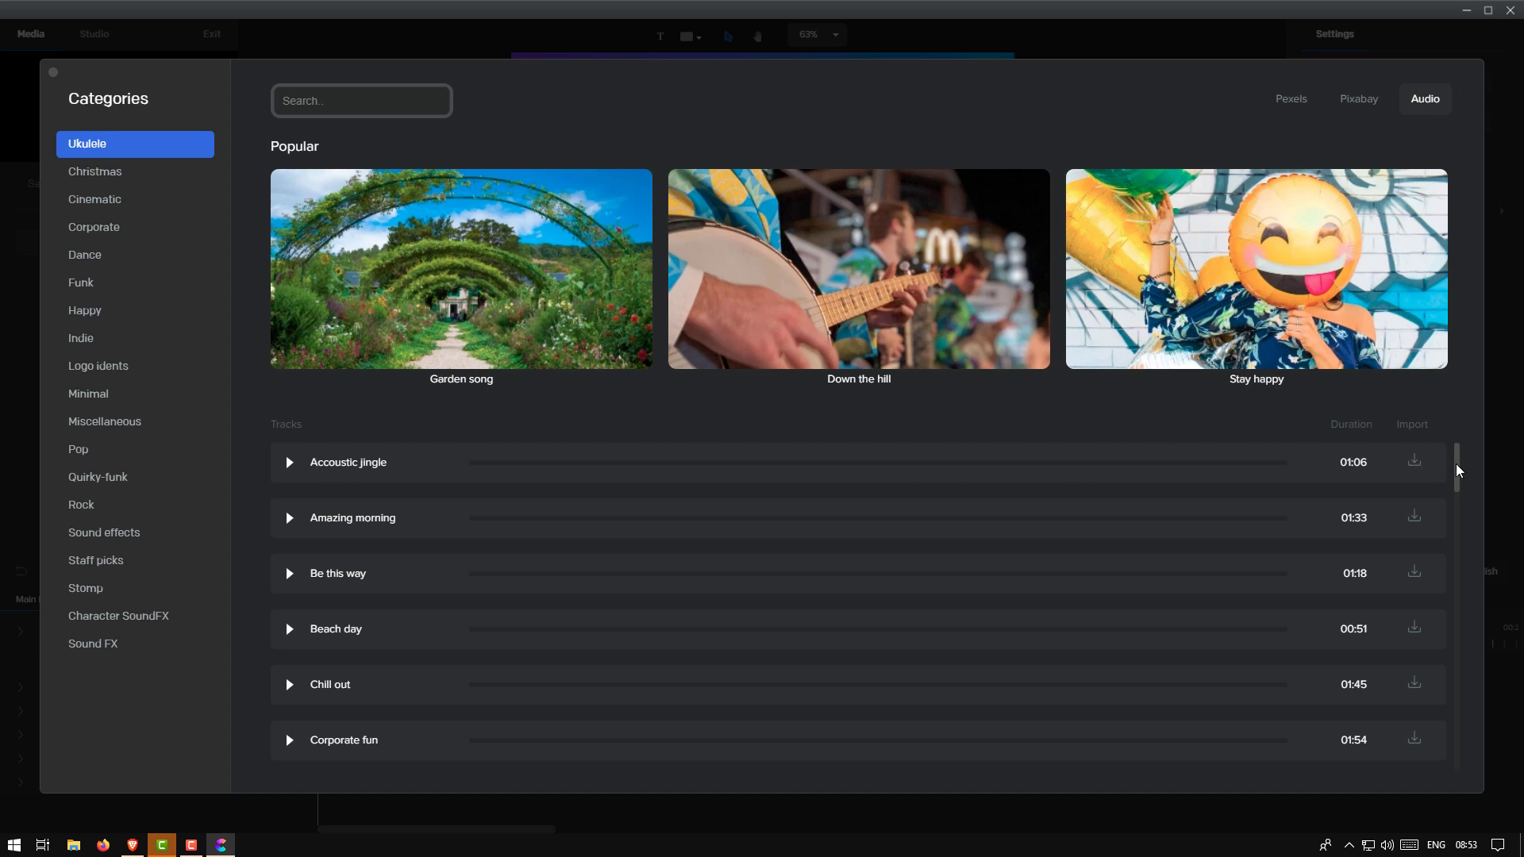
Browse Christmas, Cinematic, Corporate, Dance, Sound FX, Character SoundFX and Stomp audio, then close the library
left_click_drag(1459, 468, 1455, 389)
left_click(89, 171)
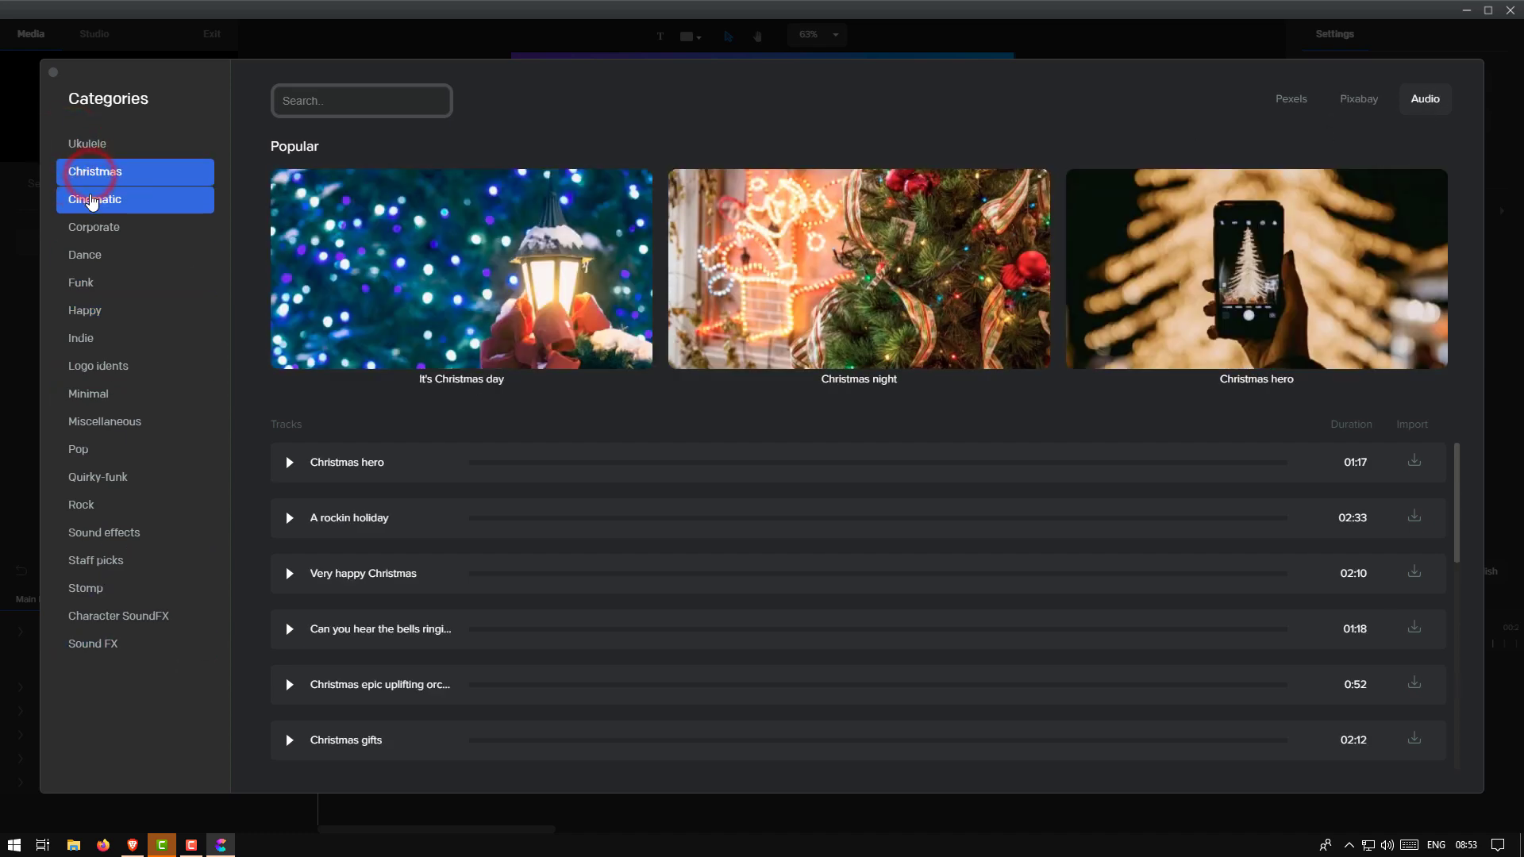
left_click(92, 201)
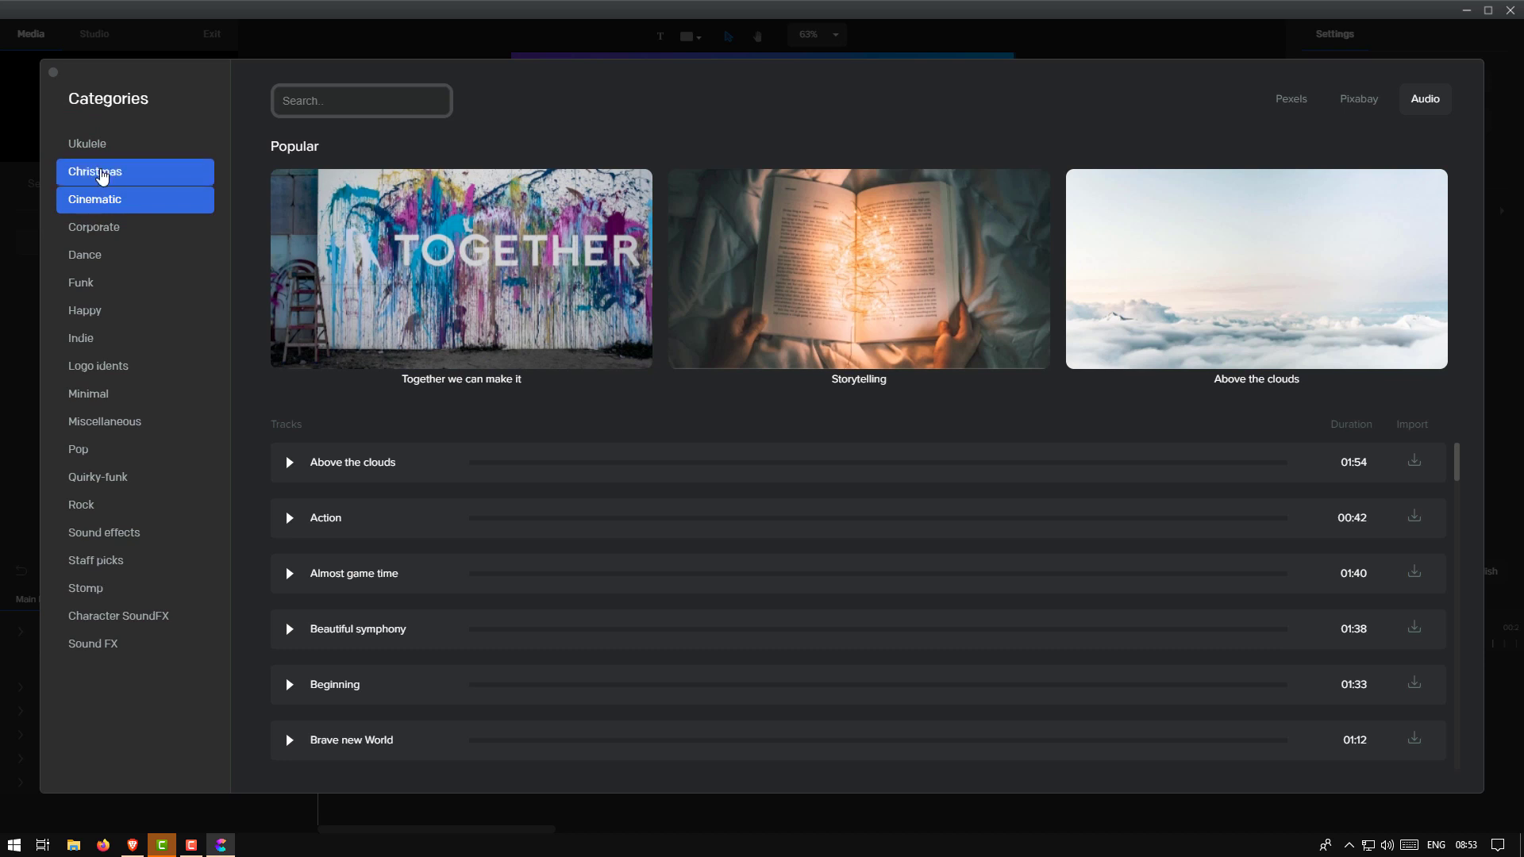
left_click(102, 231)
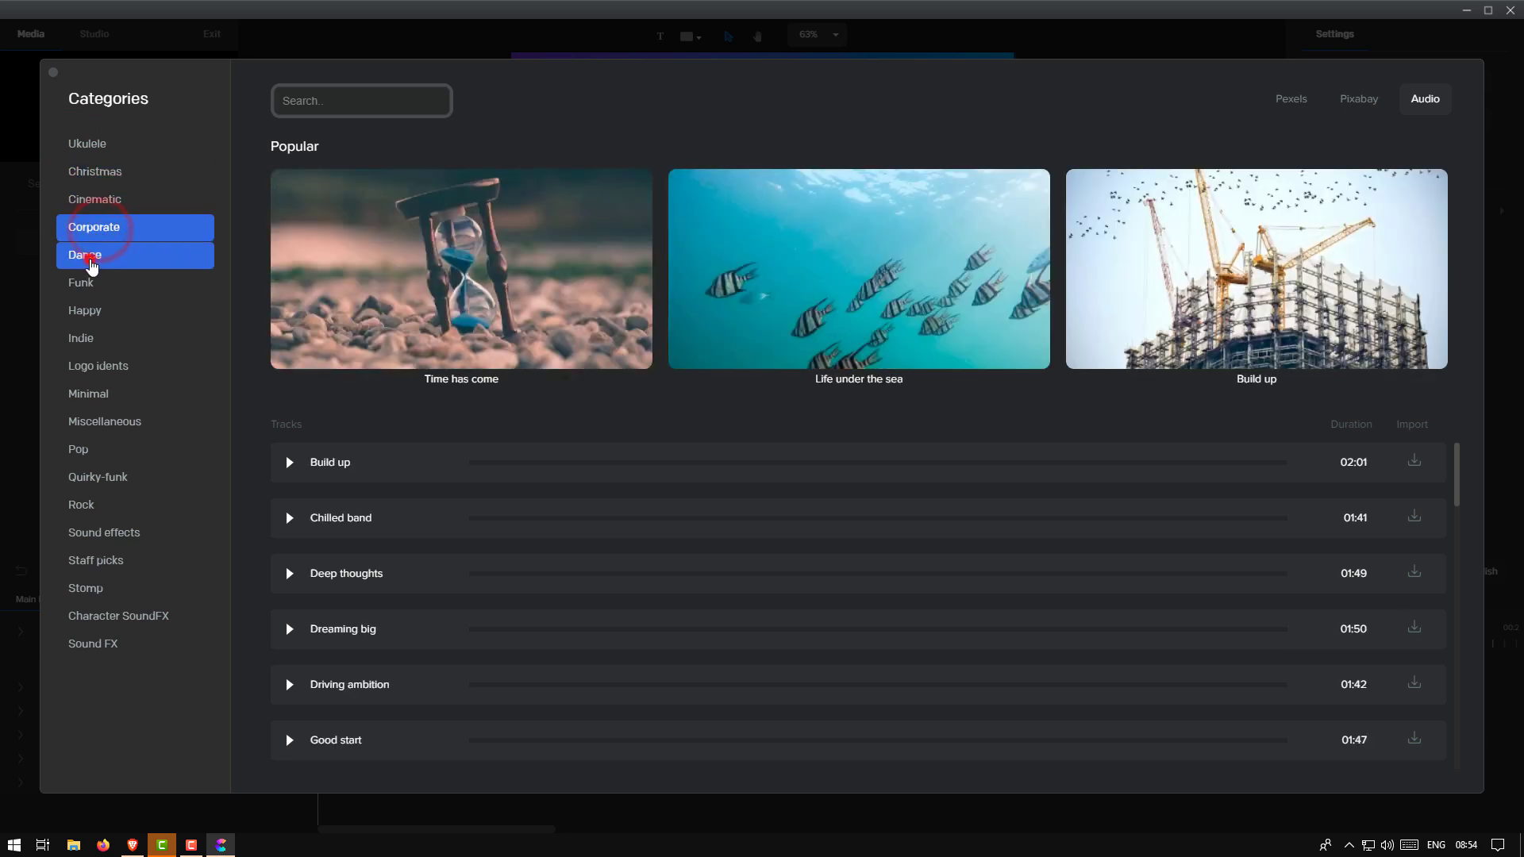
left_click(89, 255)
left_click(90, 646)
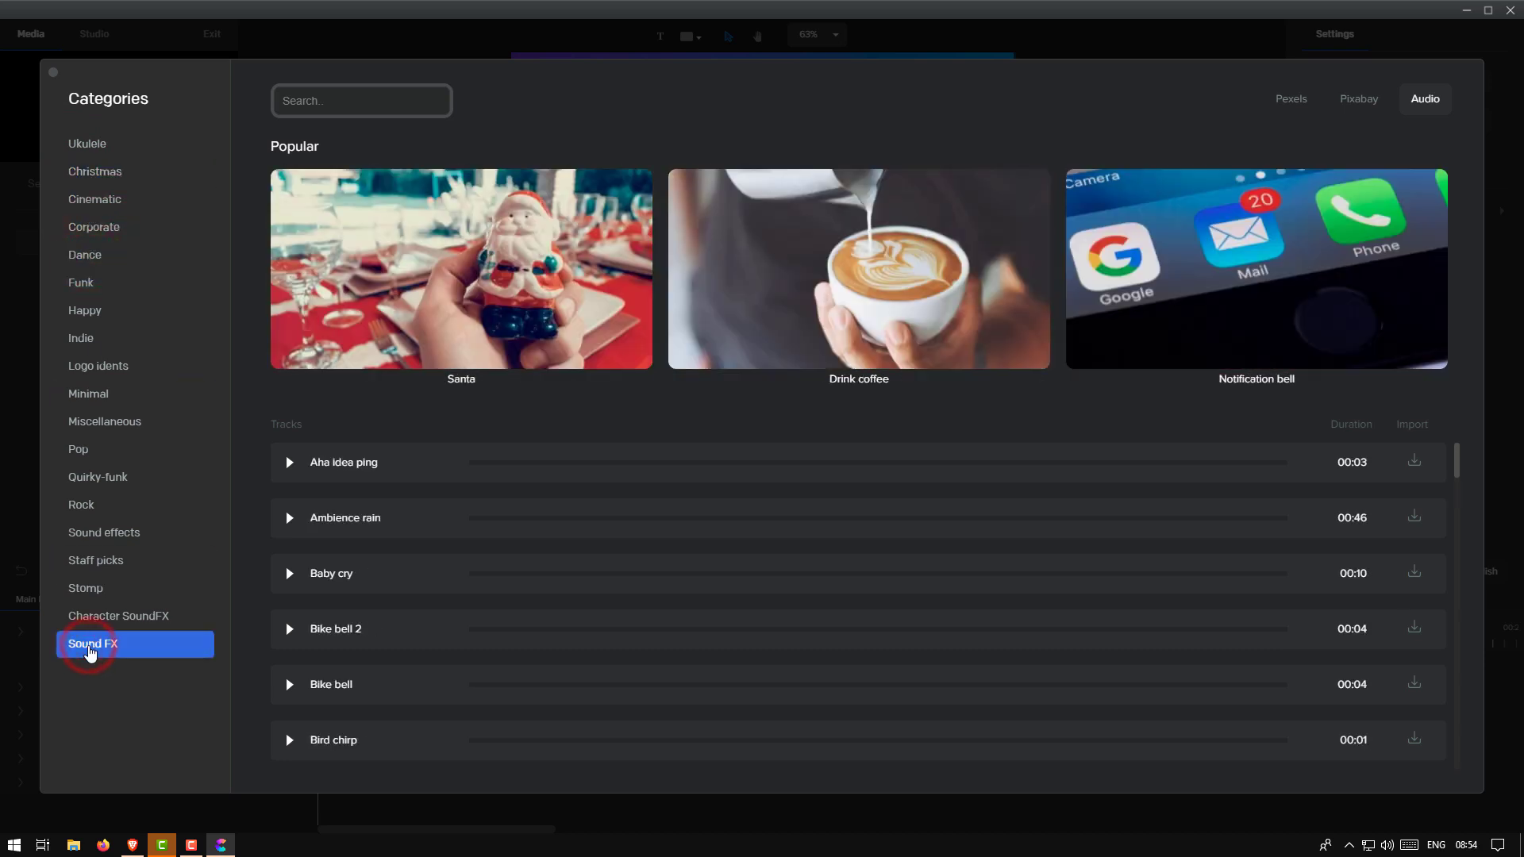
left_click(89, 619)
left_click(86, 587)
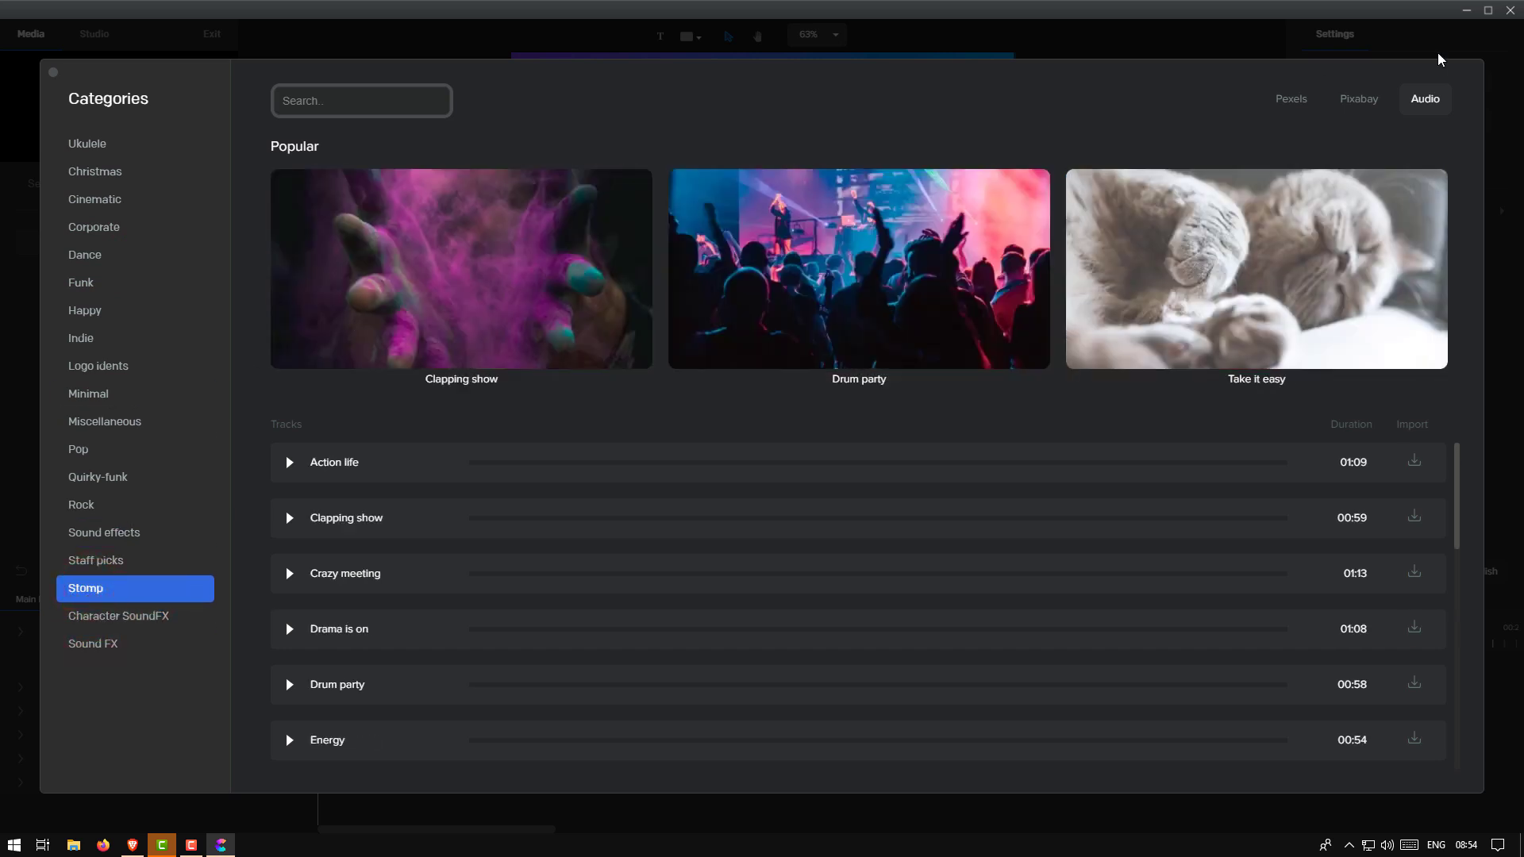
left_click(1399, 45)
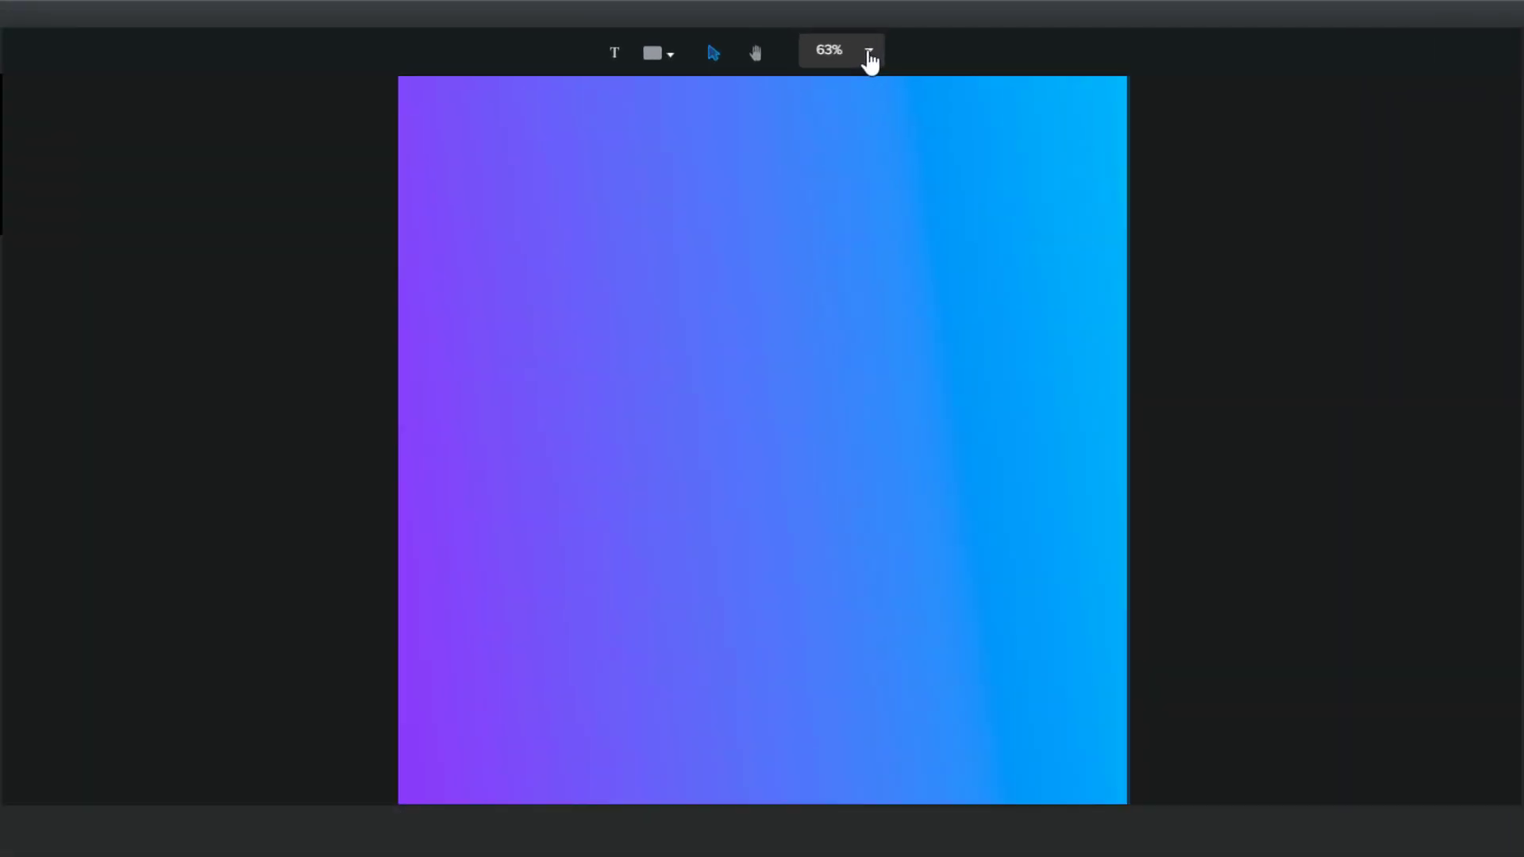
Try 125% zoom, settle on Fit to Screen, and drag the timeline panel slightly taller
left_click(835, 34)
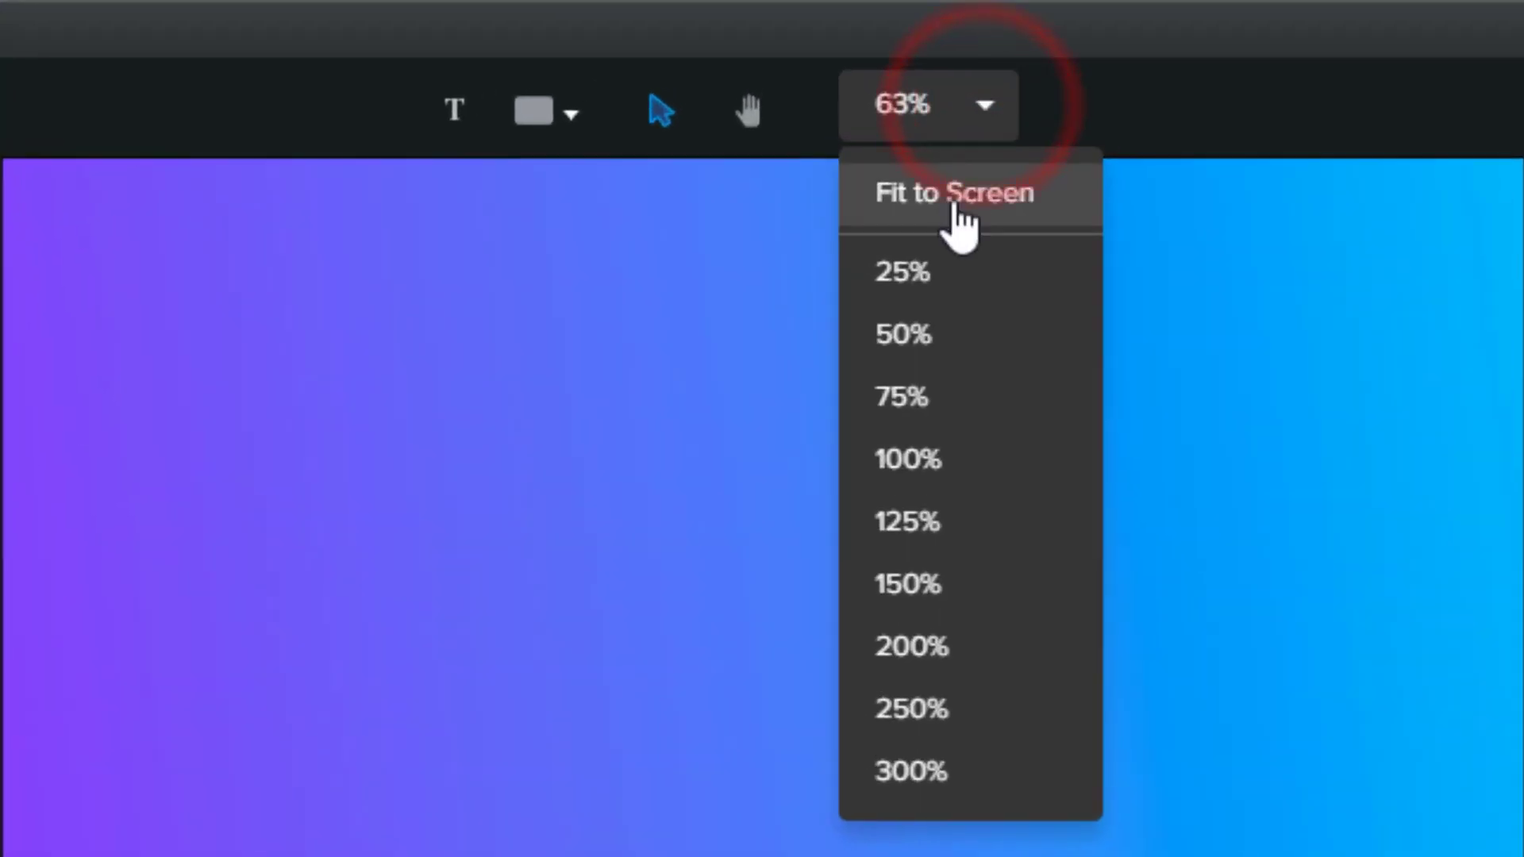
left_click(826, 66)
left_click(985, 105)
left_click(897, 540)
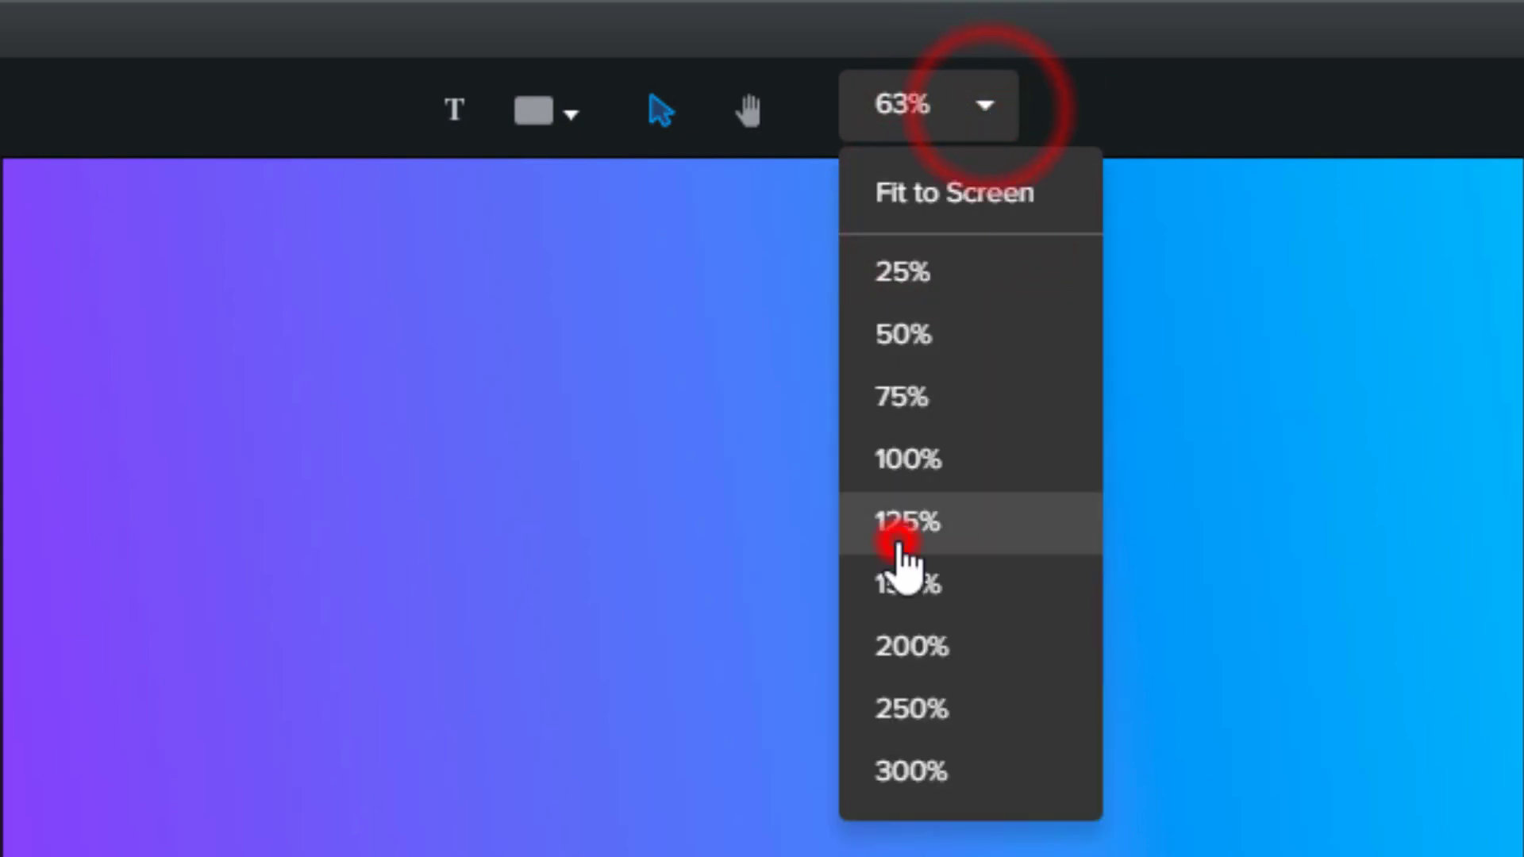
left_click(1008, 106)
left_click(906, 210)
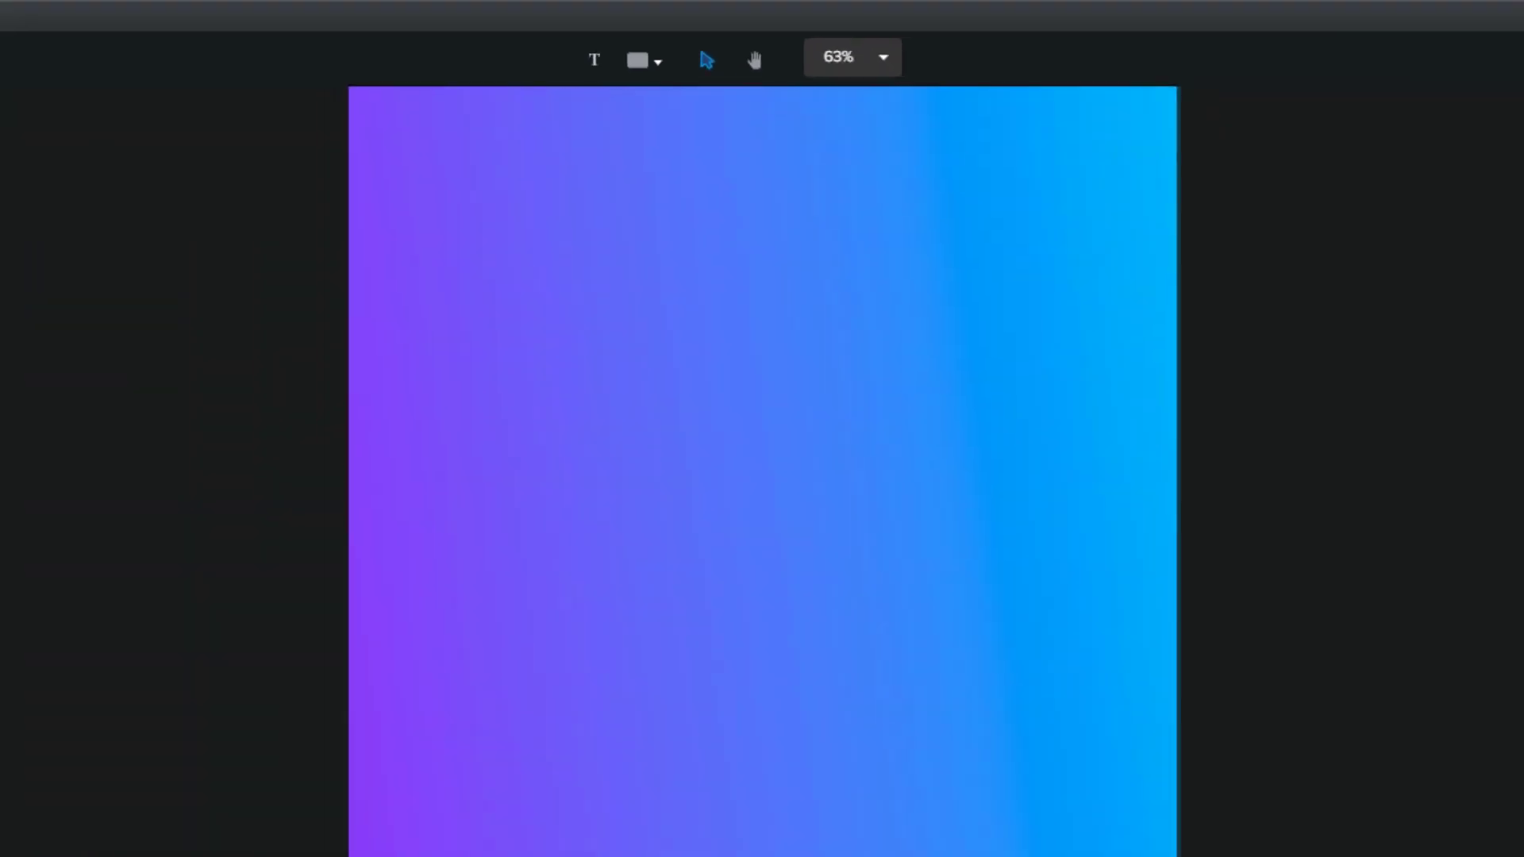
left_click(841, 550)
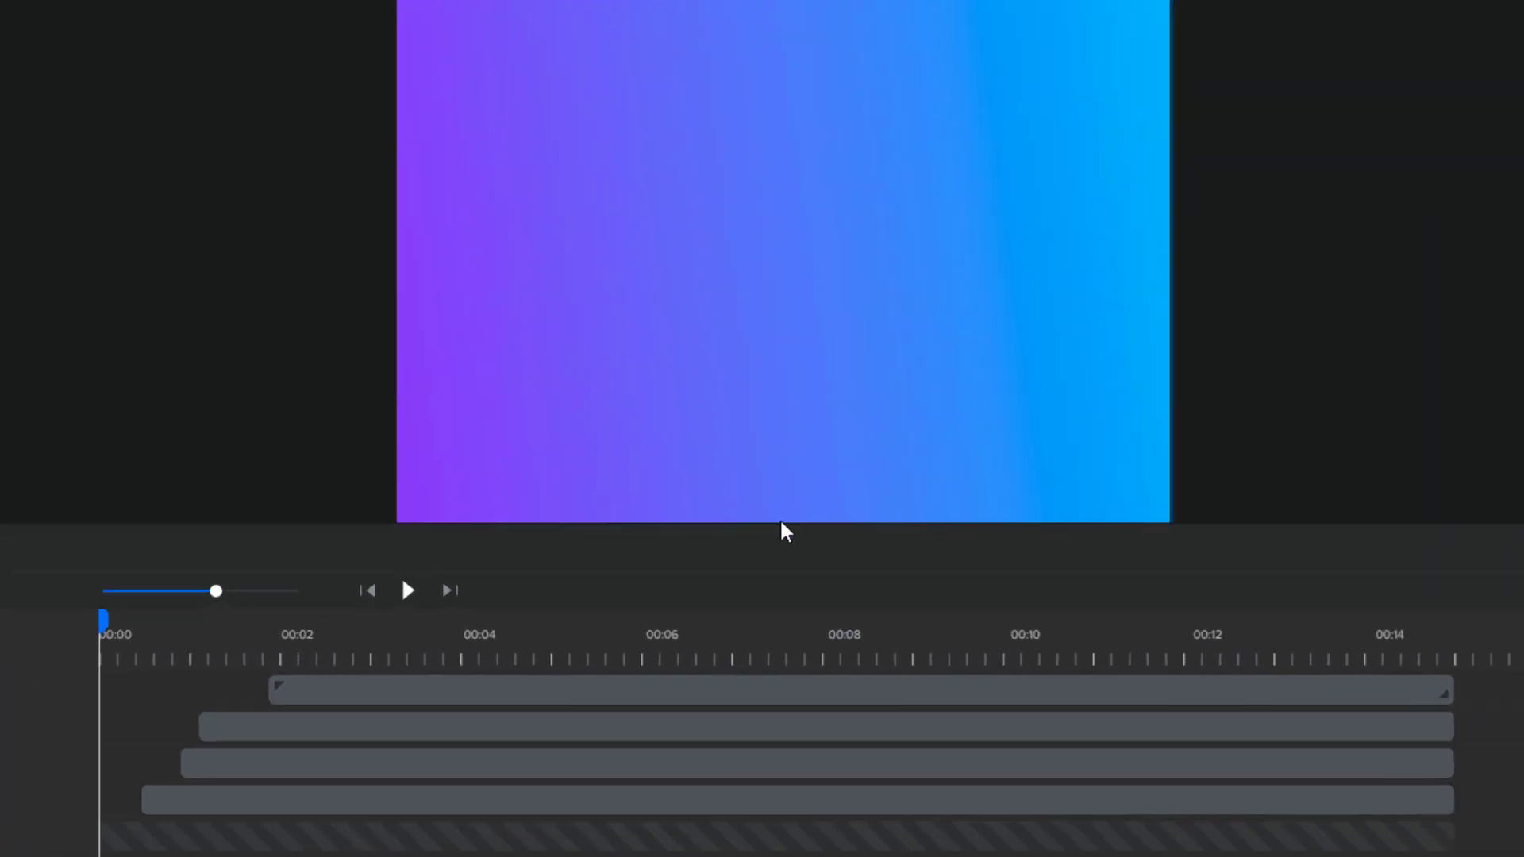
left_click_drag(761, 556, 784, 432)
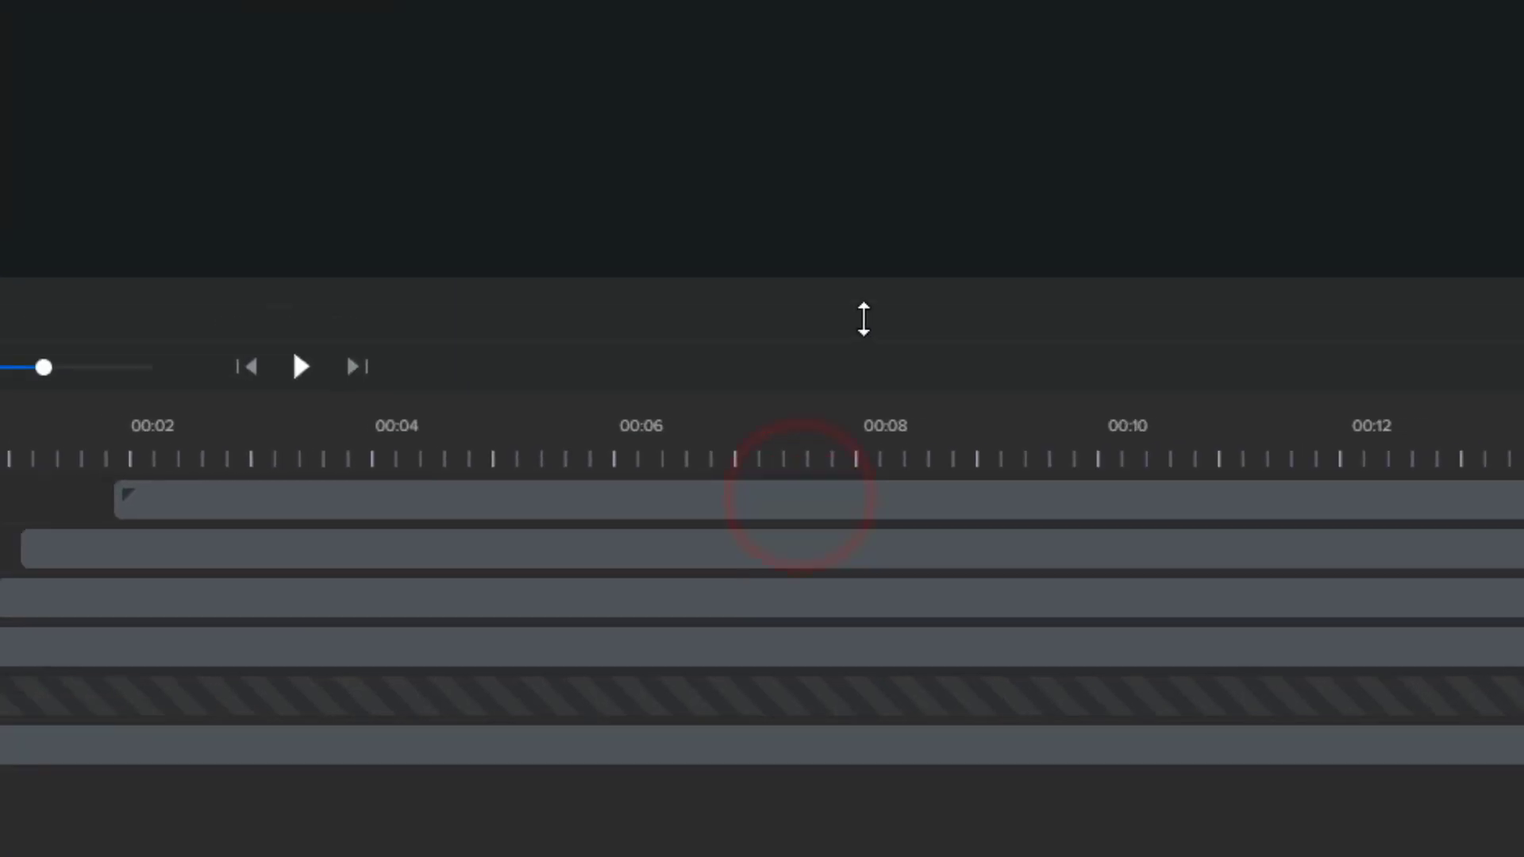
left_click_drag(863, 319, 797, 529)
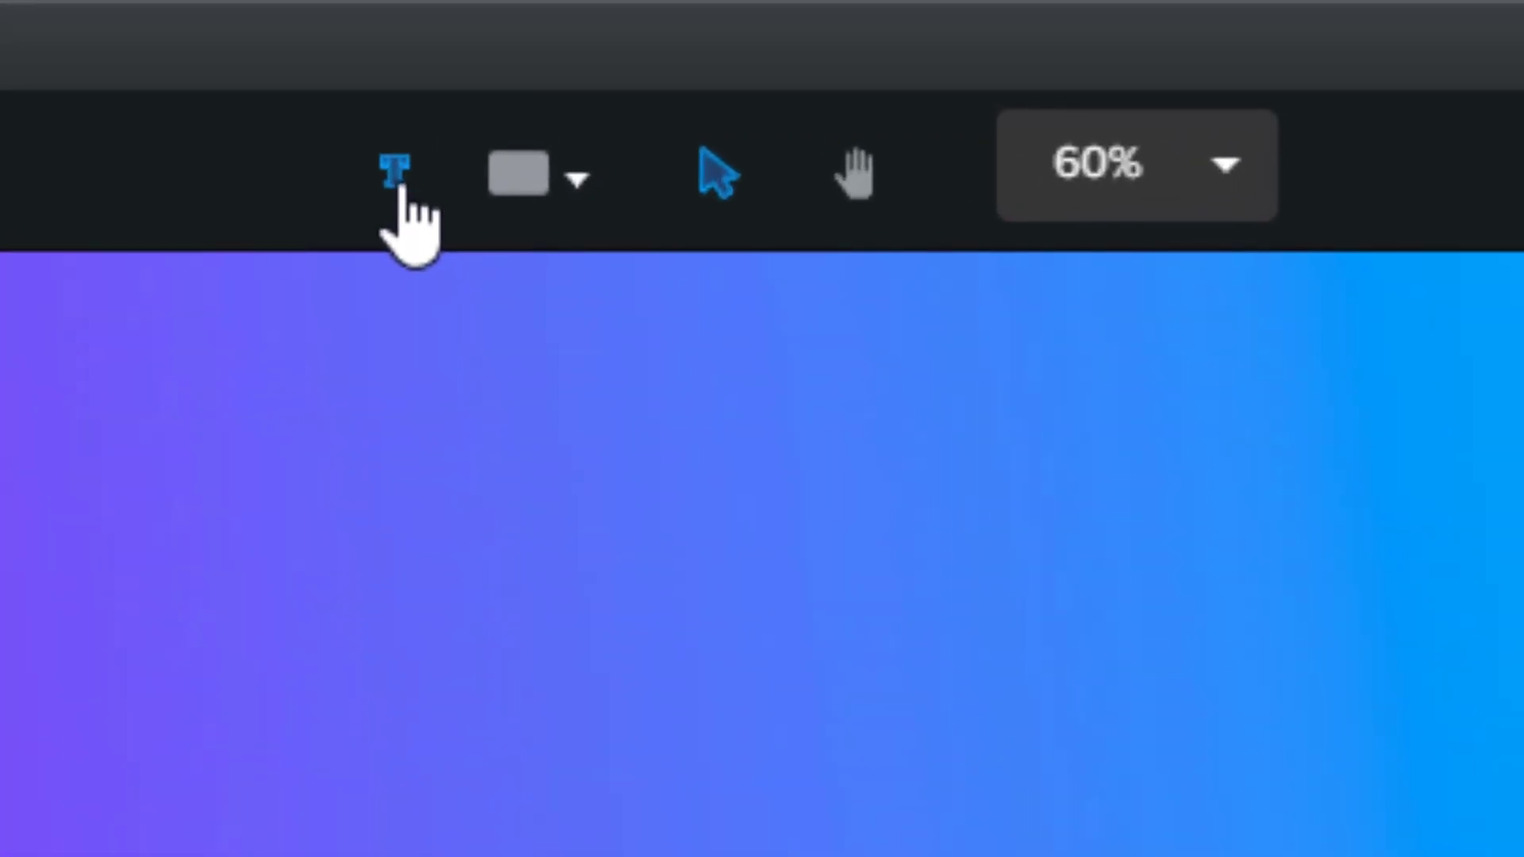
Add a text layer and try Cabin Sketch, Lato, Open Sans, Ubuntu, Roboto, Pacifico, ending on Bebas Neue
left_click(396, 176)
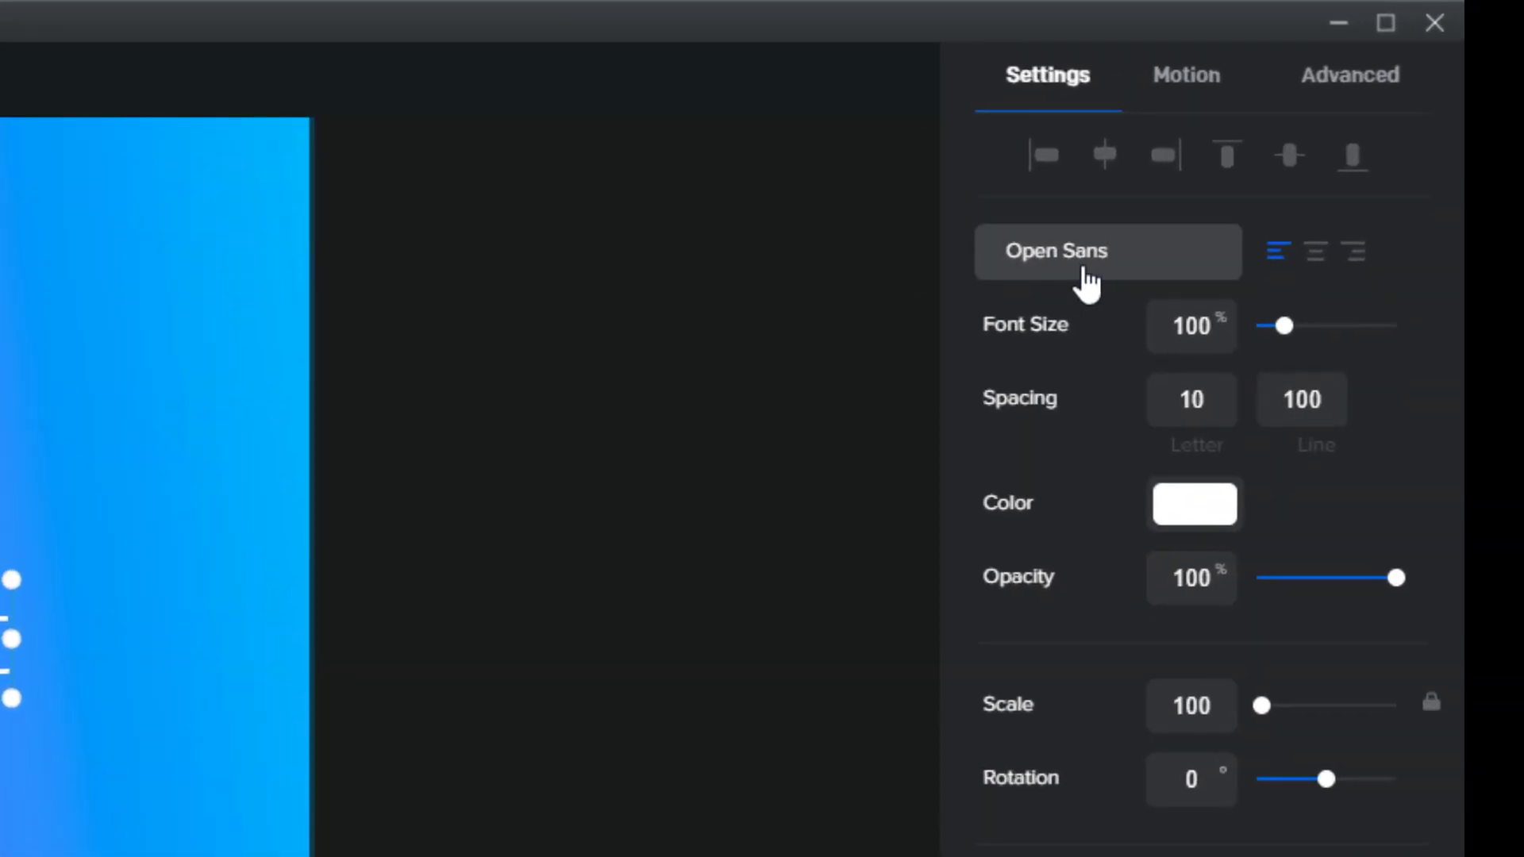
left_click(1084, 271)
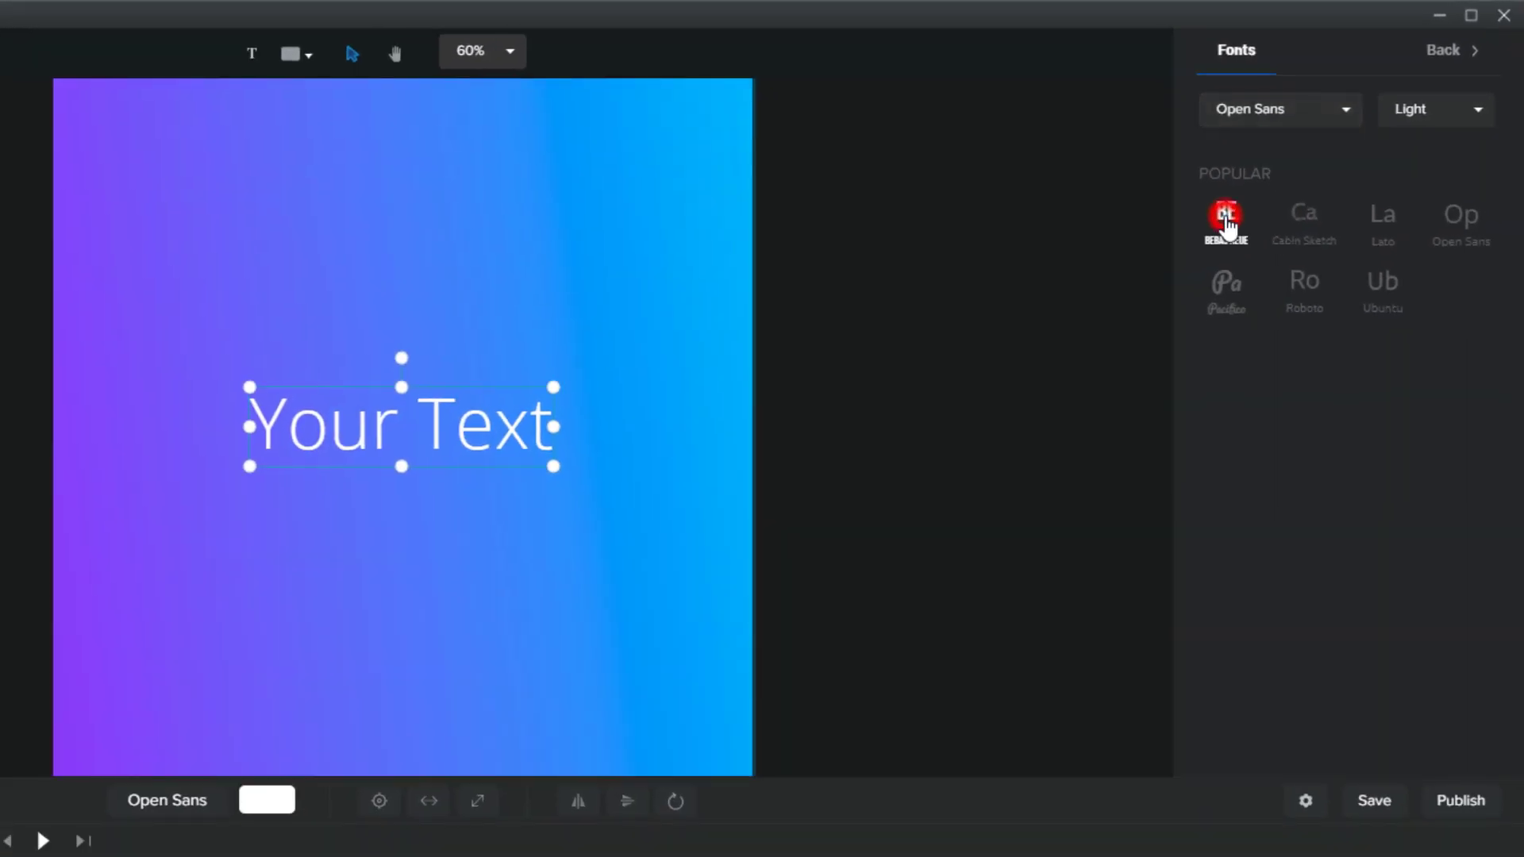
left_click(1226, 223)
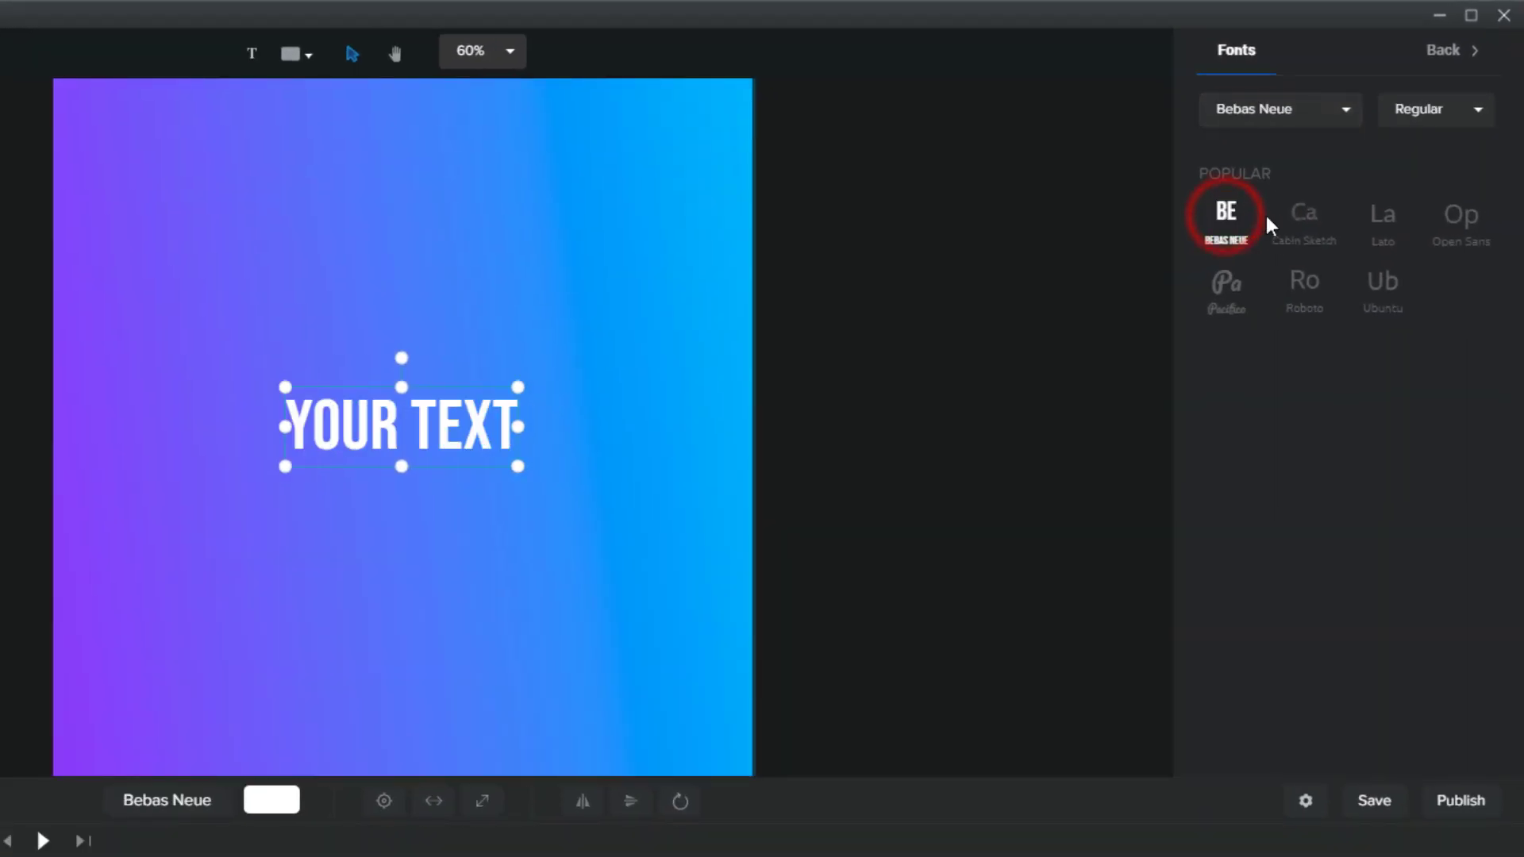
left_click(1286, 224)
left_click(1381, 226)
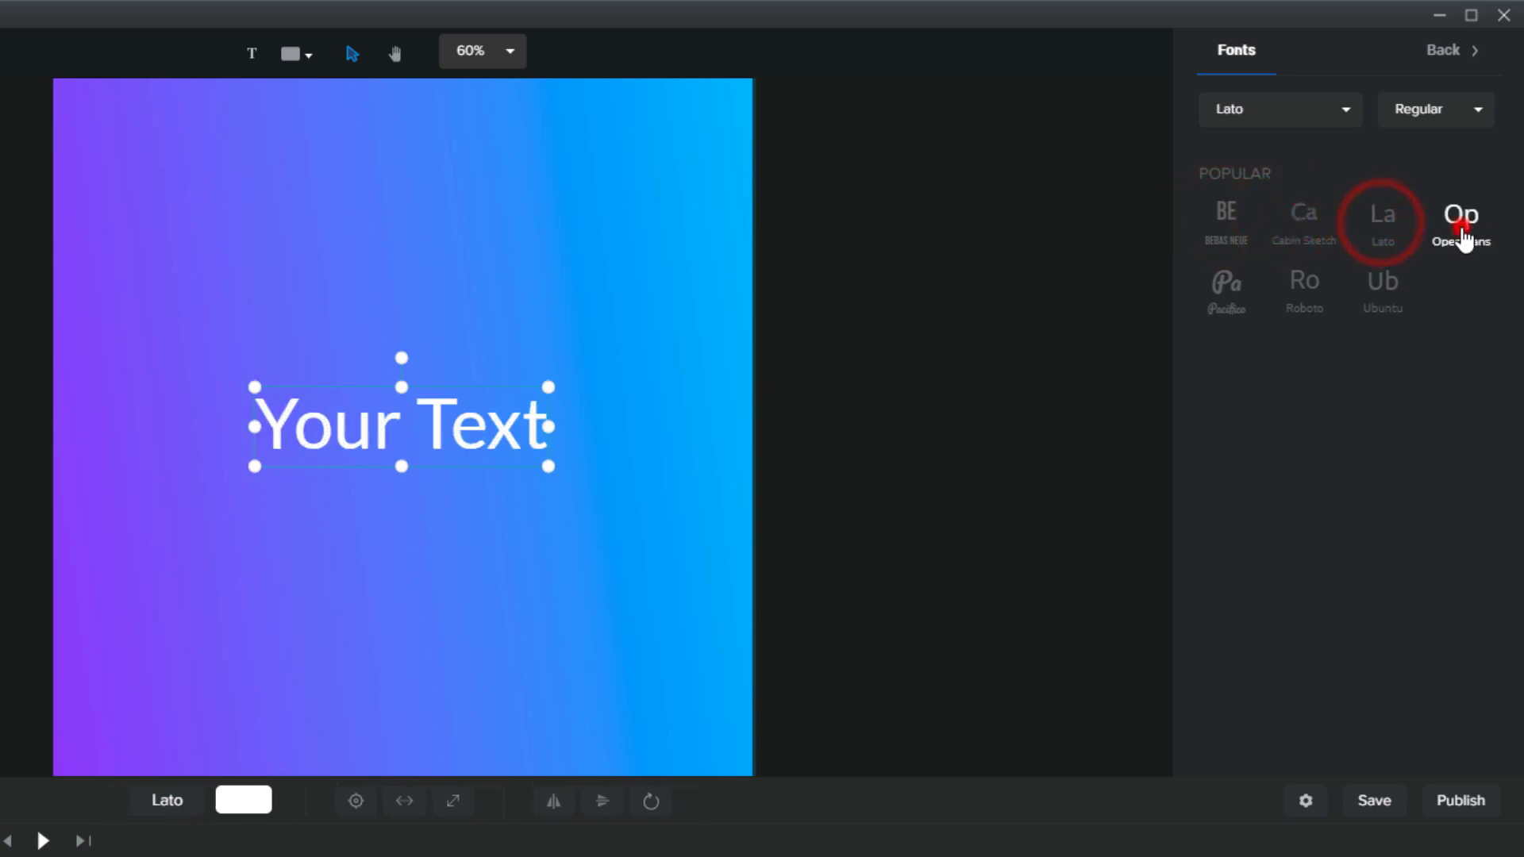
left_click(1464, 231)
left_click(1385, 286)
left_click(1295, 297)
left_click(1206, 287)
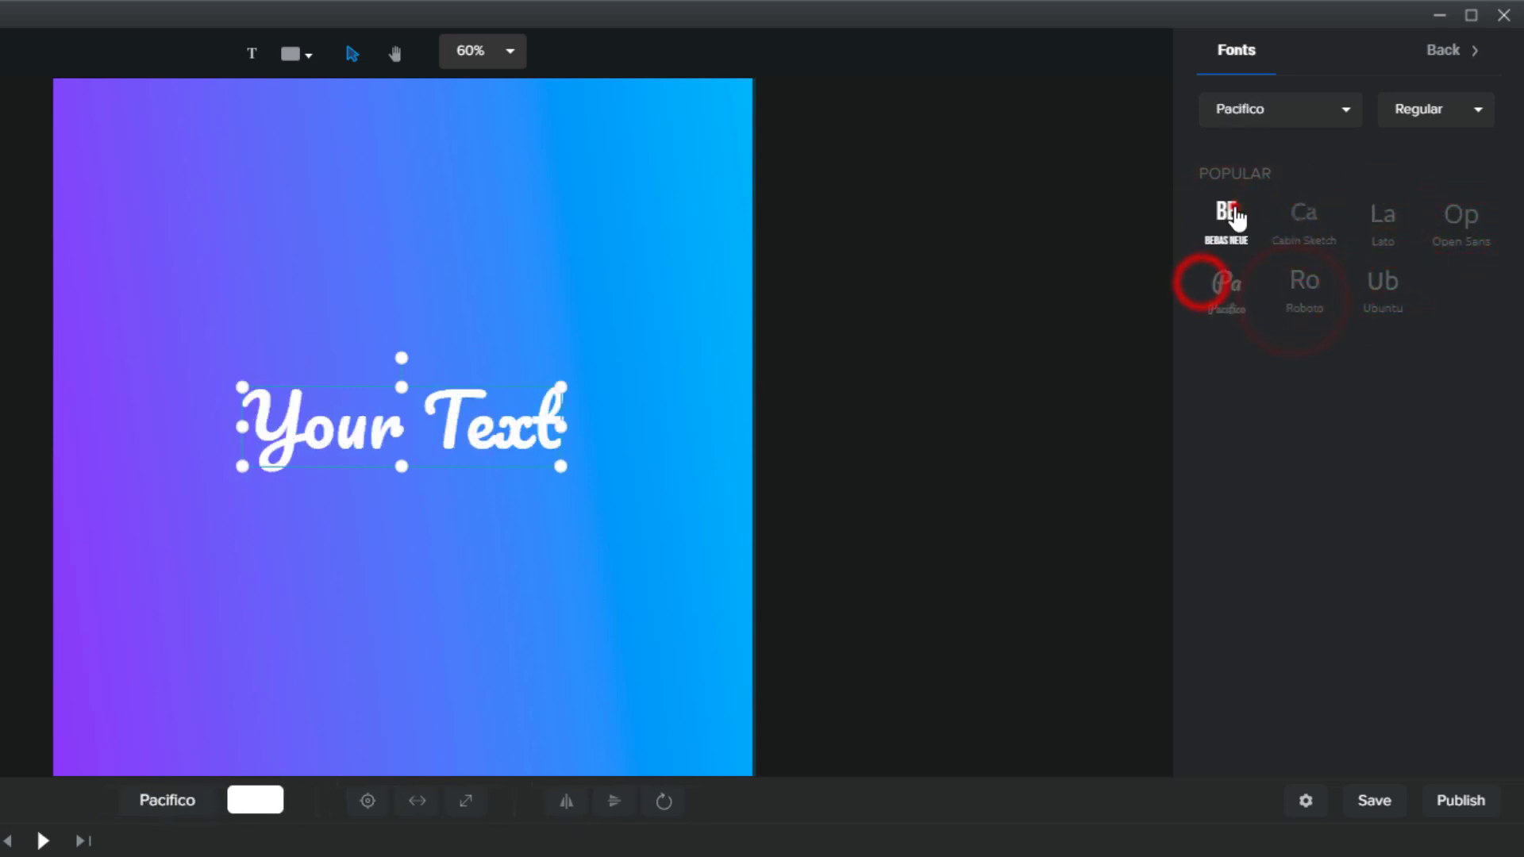
left_click(1226, 218)
Set the text font to Sanos from the full font list
left_click(1345, 113)
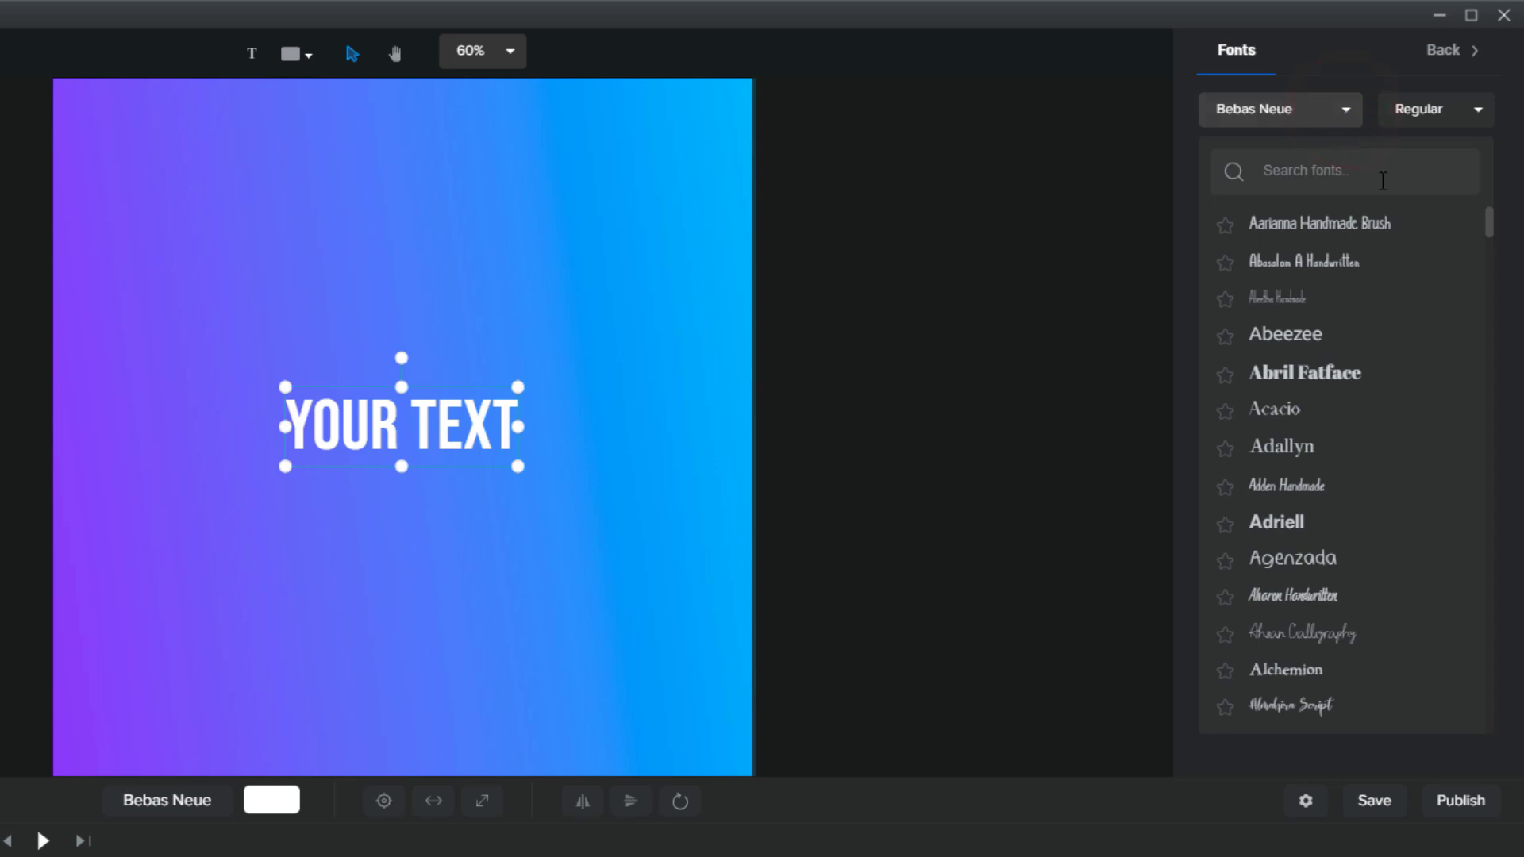
left_click_drag(1489, 230, 1431, 622)
left_click(1326, 400)
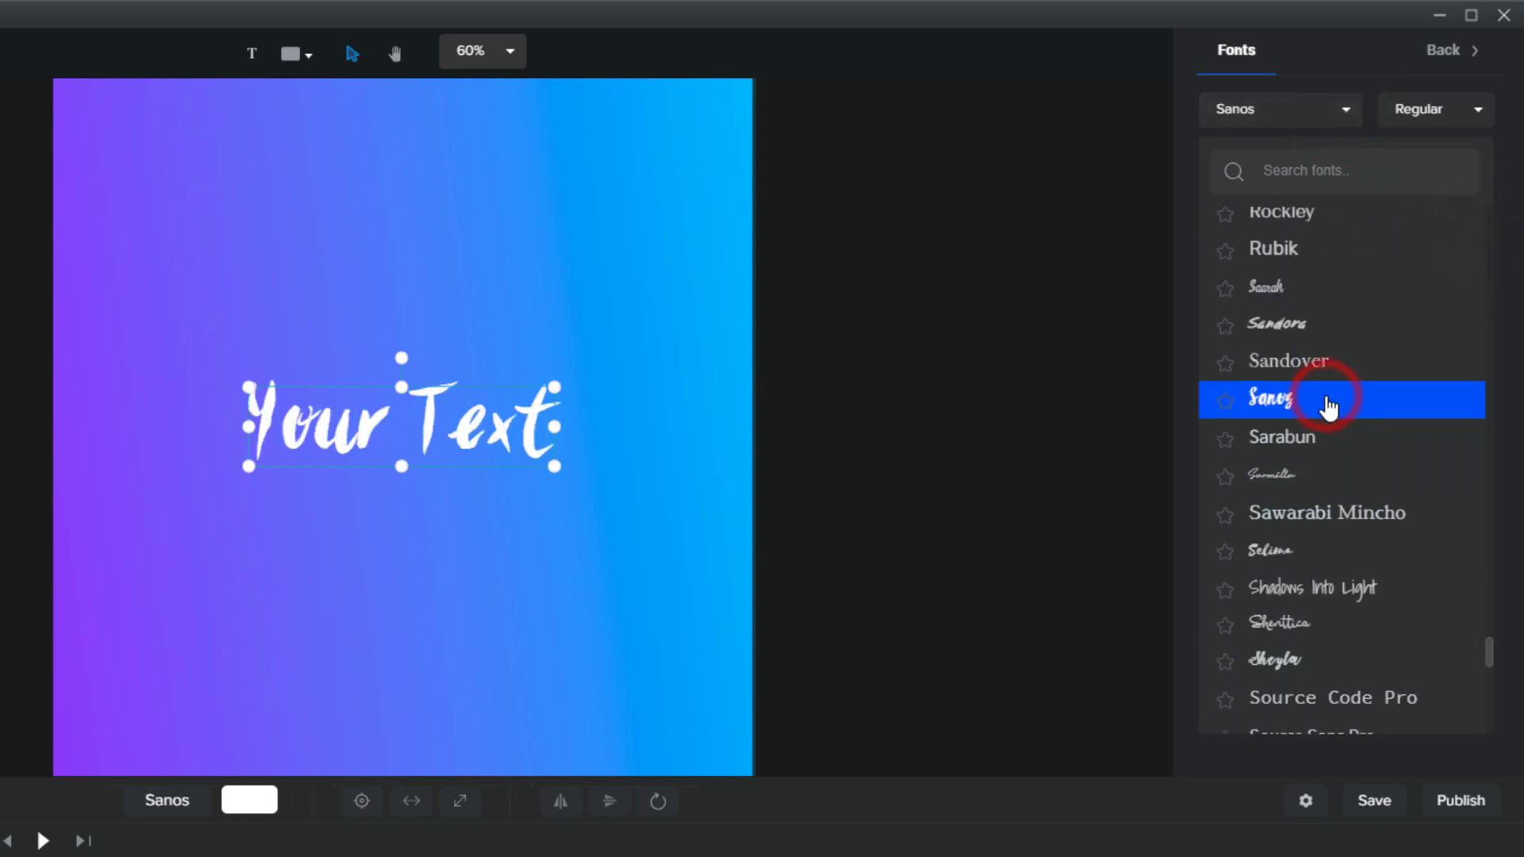
left_click(1354, 81)
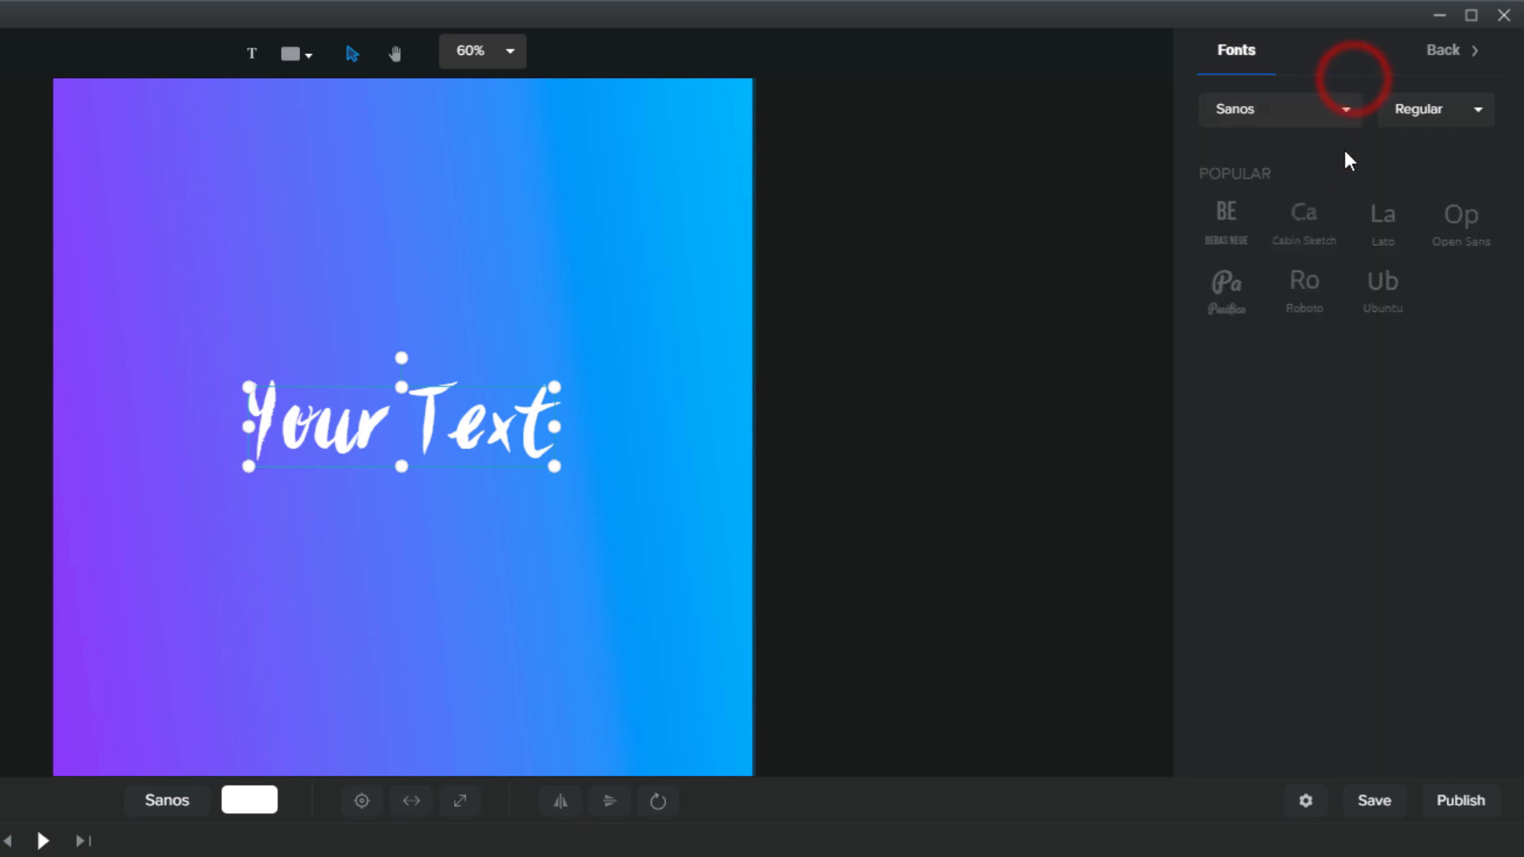
left_click(1445, 52)
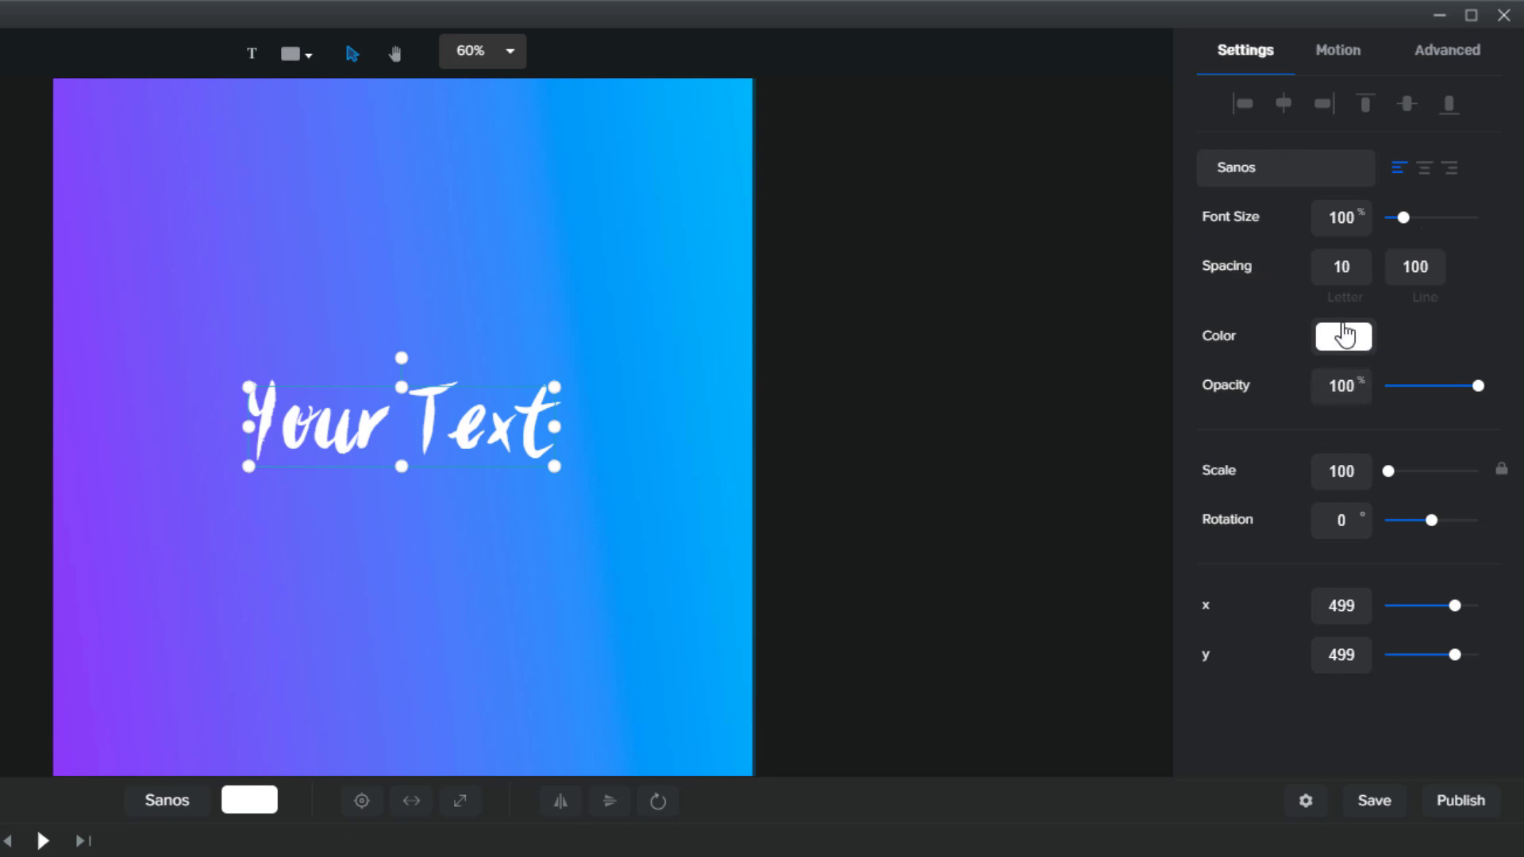
Enlarge the Your Text title to font size 106 and set letter spacing to 100
mouse_move(1402, 216)
left_mouse_down()
mouse_move(1420, 217)
mouse_move(1404, 217)
left_mouse_up()
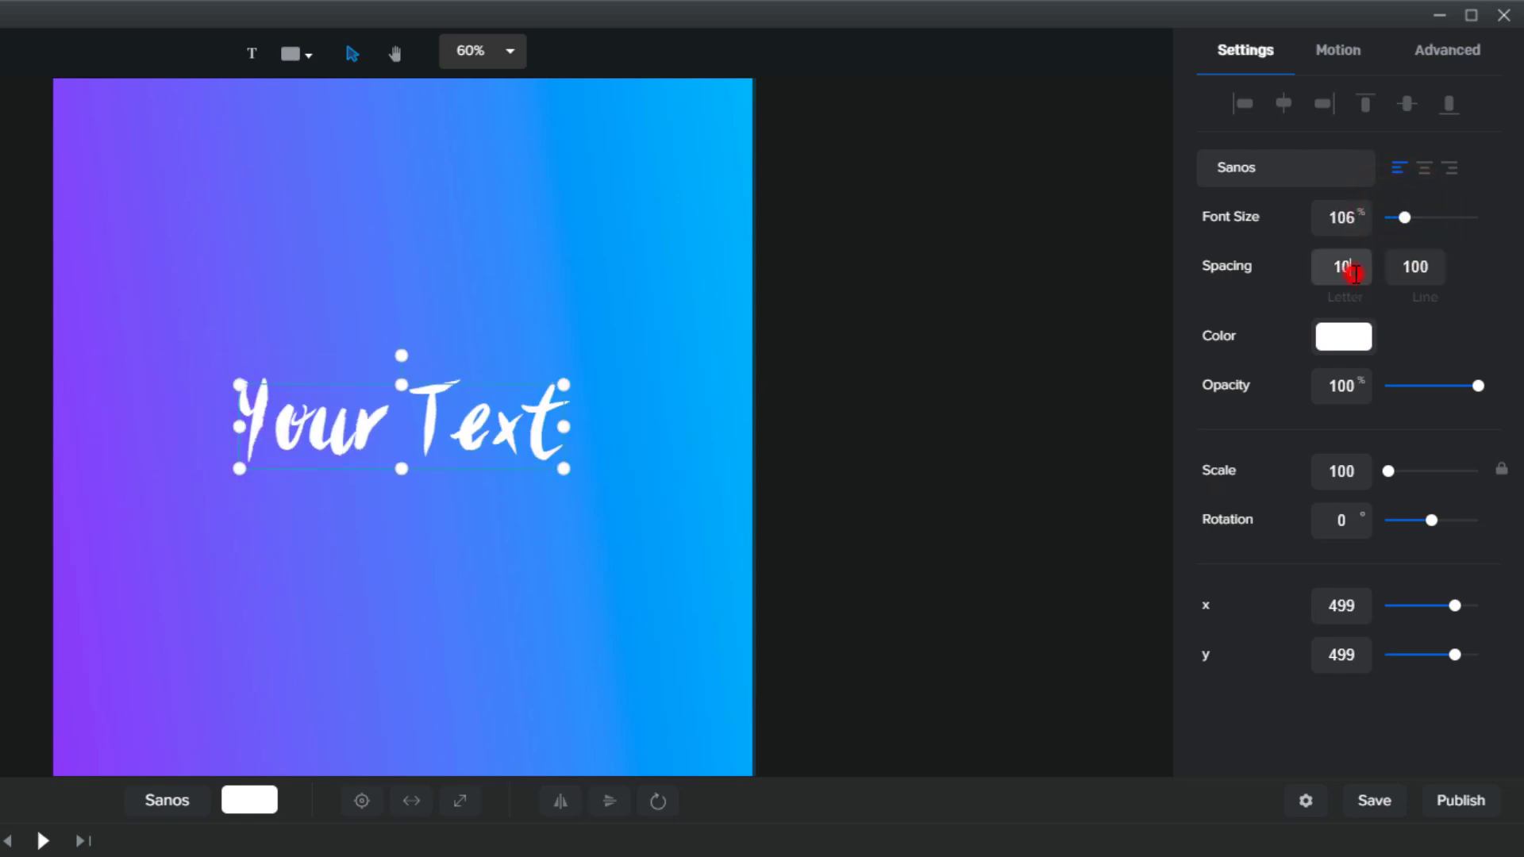
left_click(1353, 274)
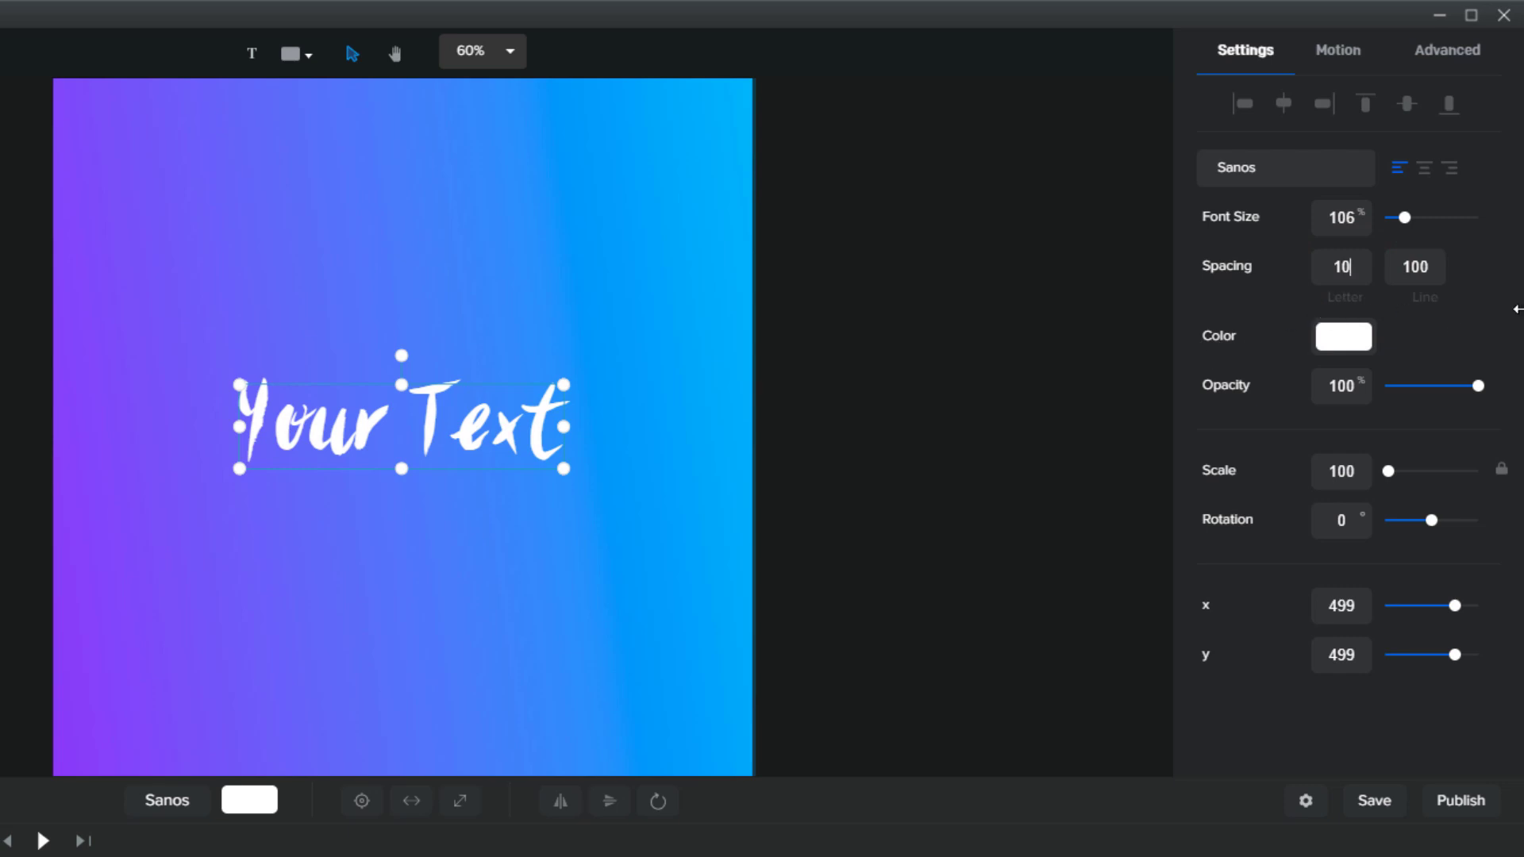
key("BackSpace")
key("BackSpace")
type("70")
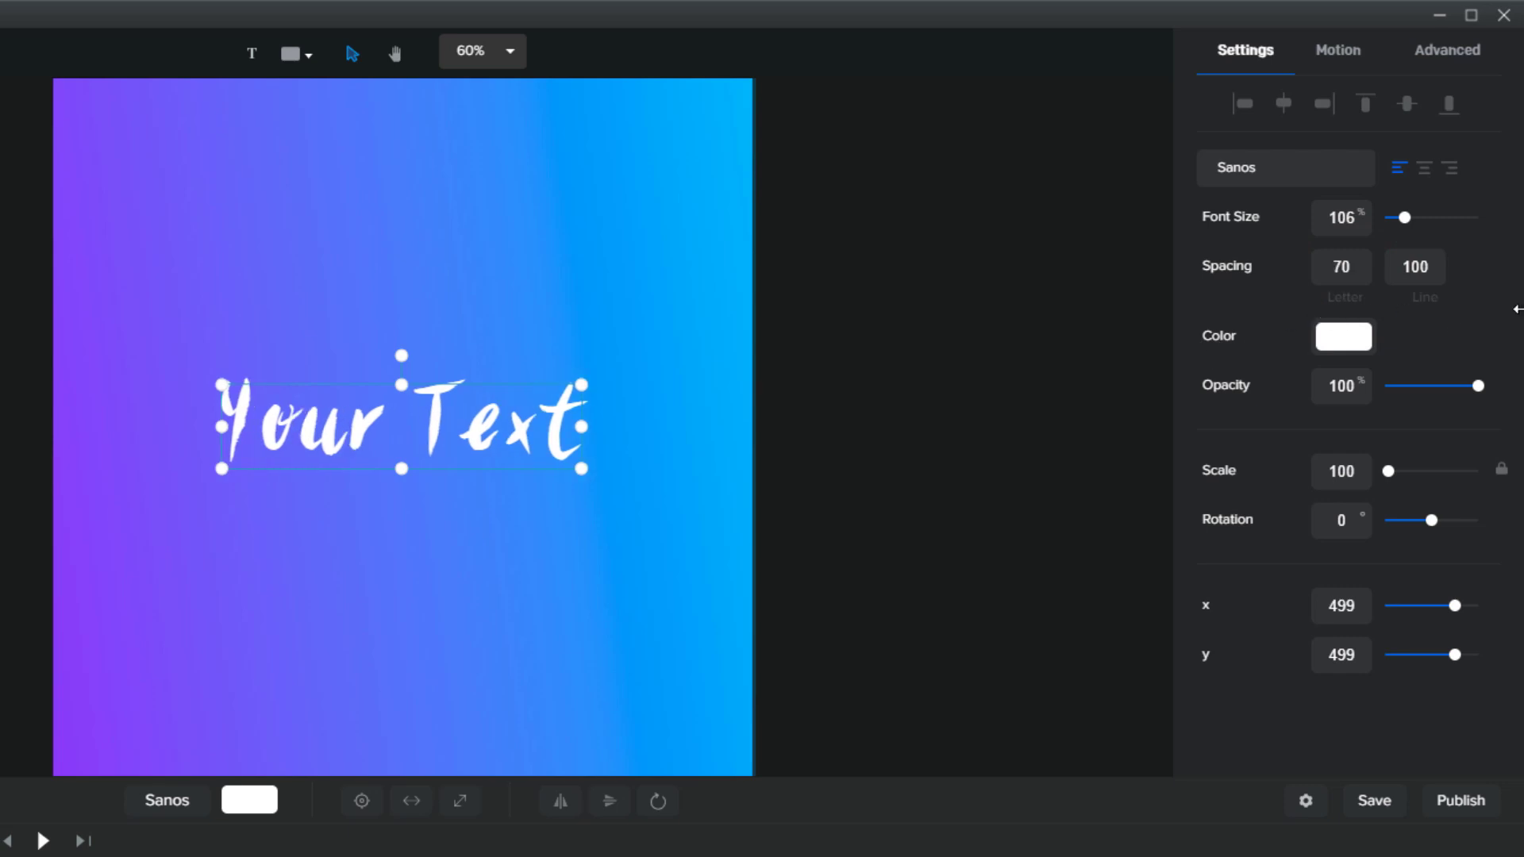
key("BackSpace")
key("BackSpace")
type("100")
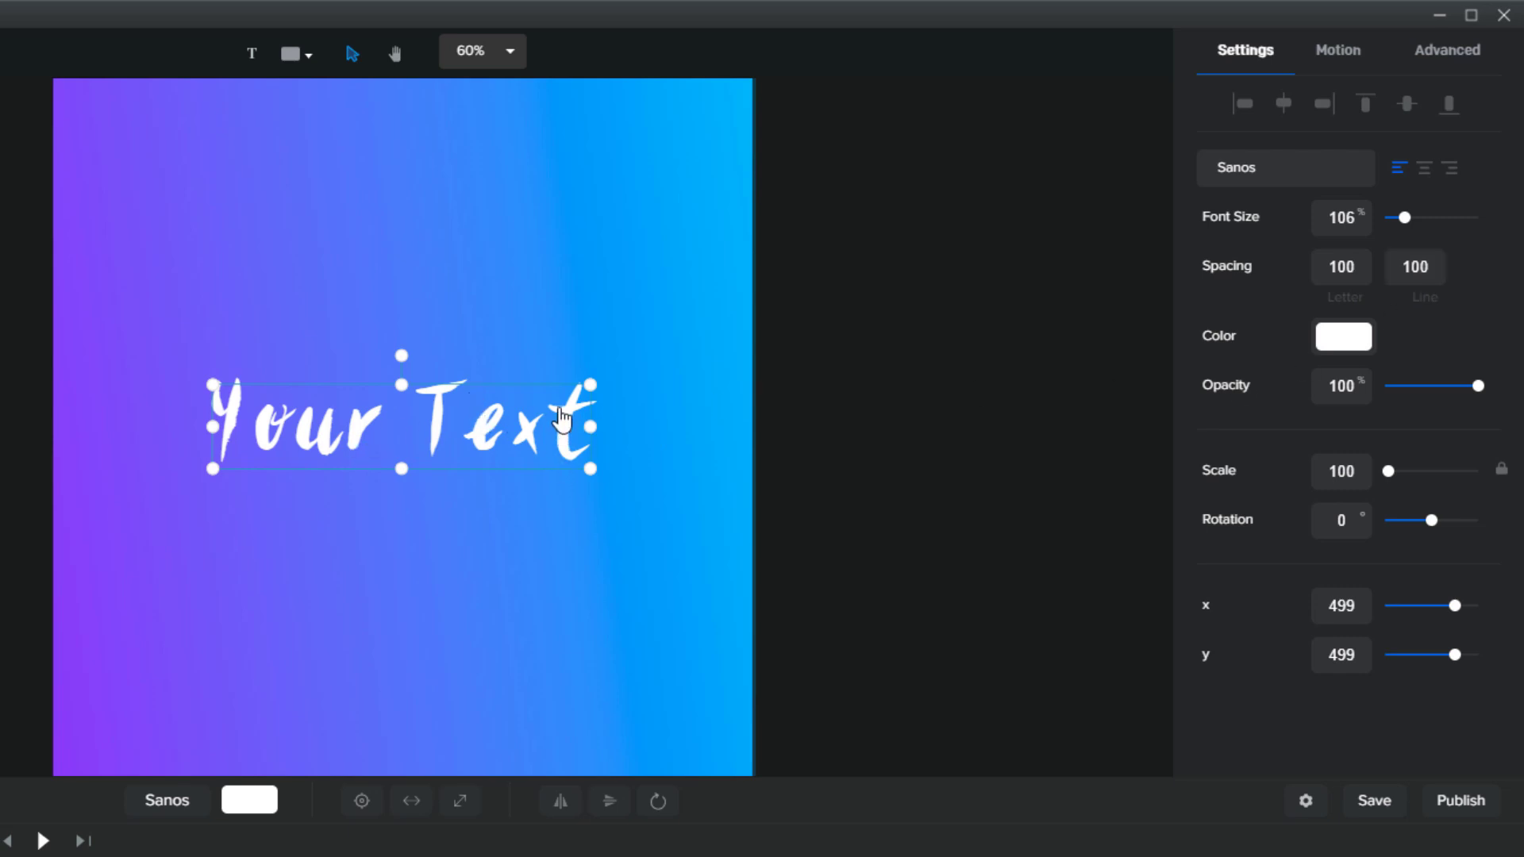
Break the title onto two lines before 'Text' and set line spacing to 140
double_click(423, 431)
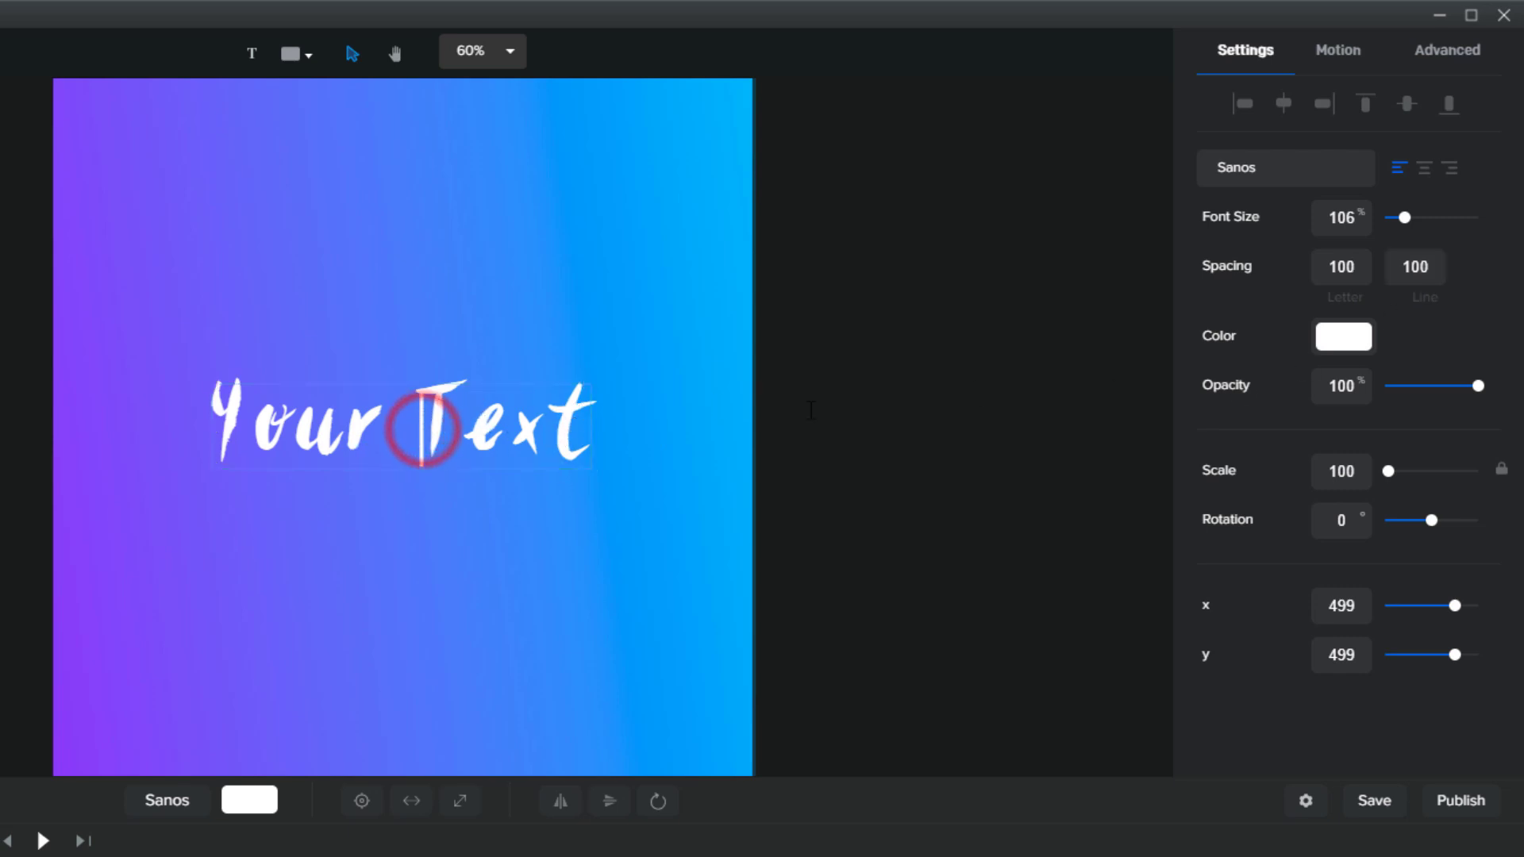
key("Return")
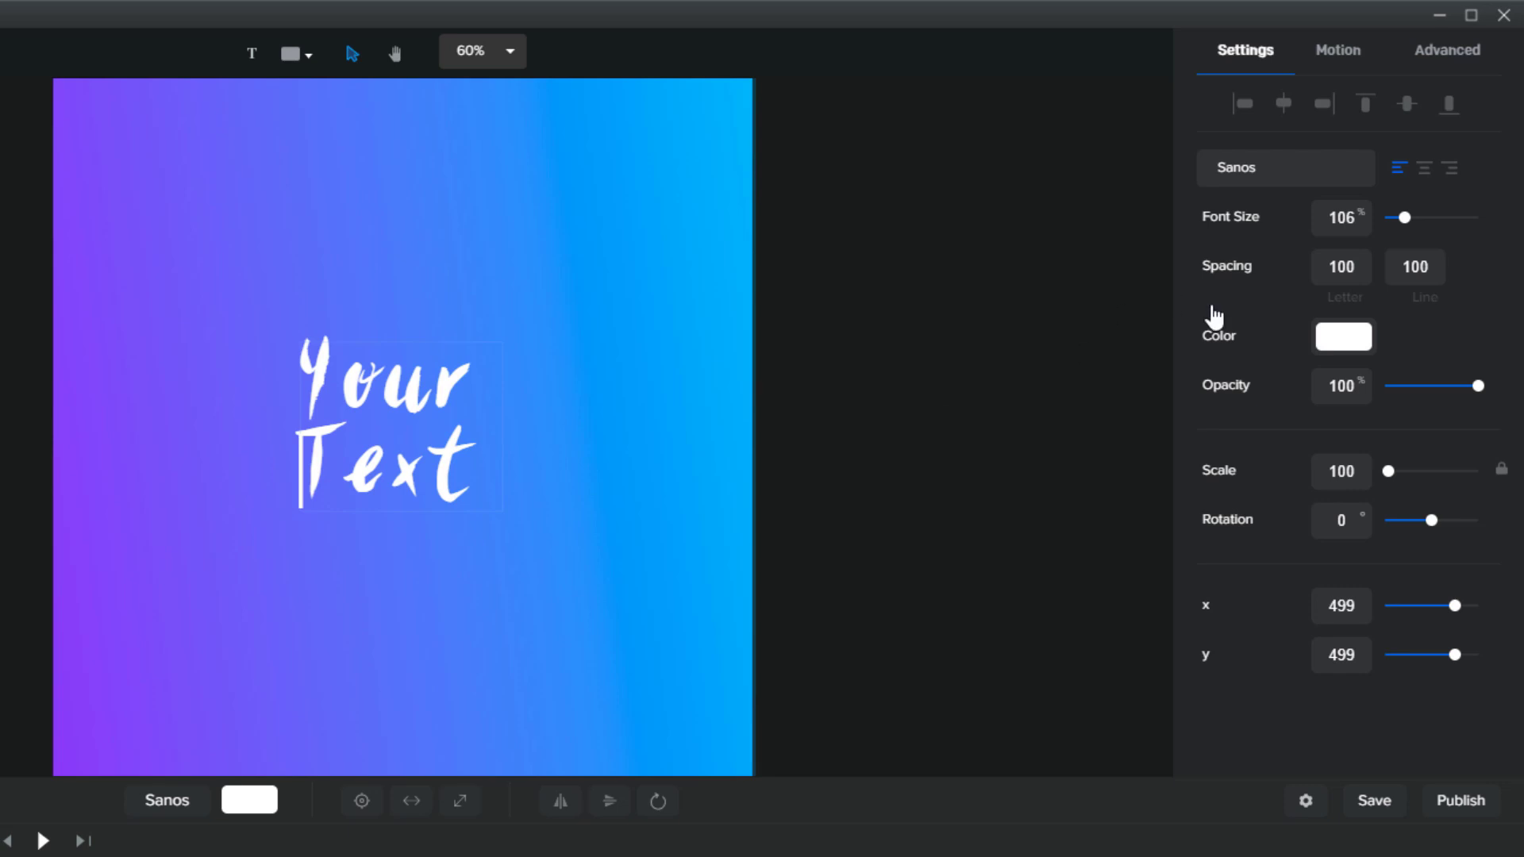
left_click(1420, 265)
key("BackSpace")
type("2")
key("BackSpace")
type("4")
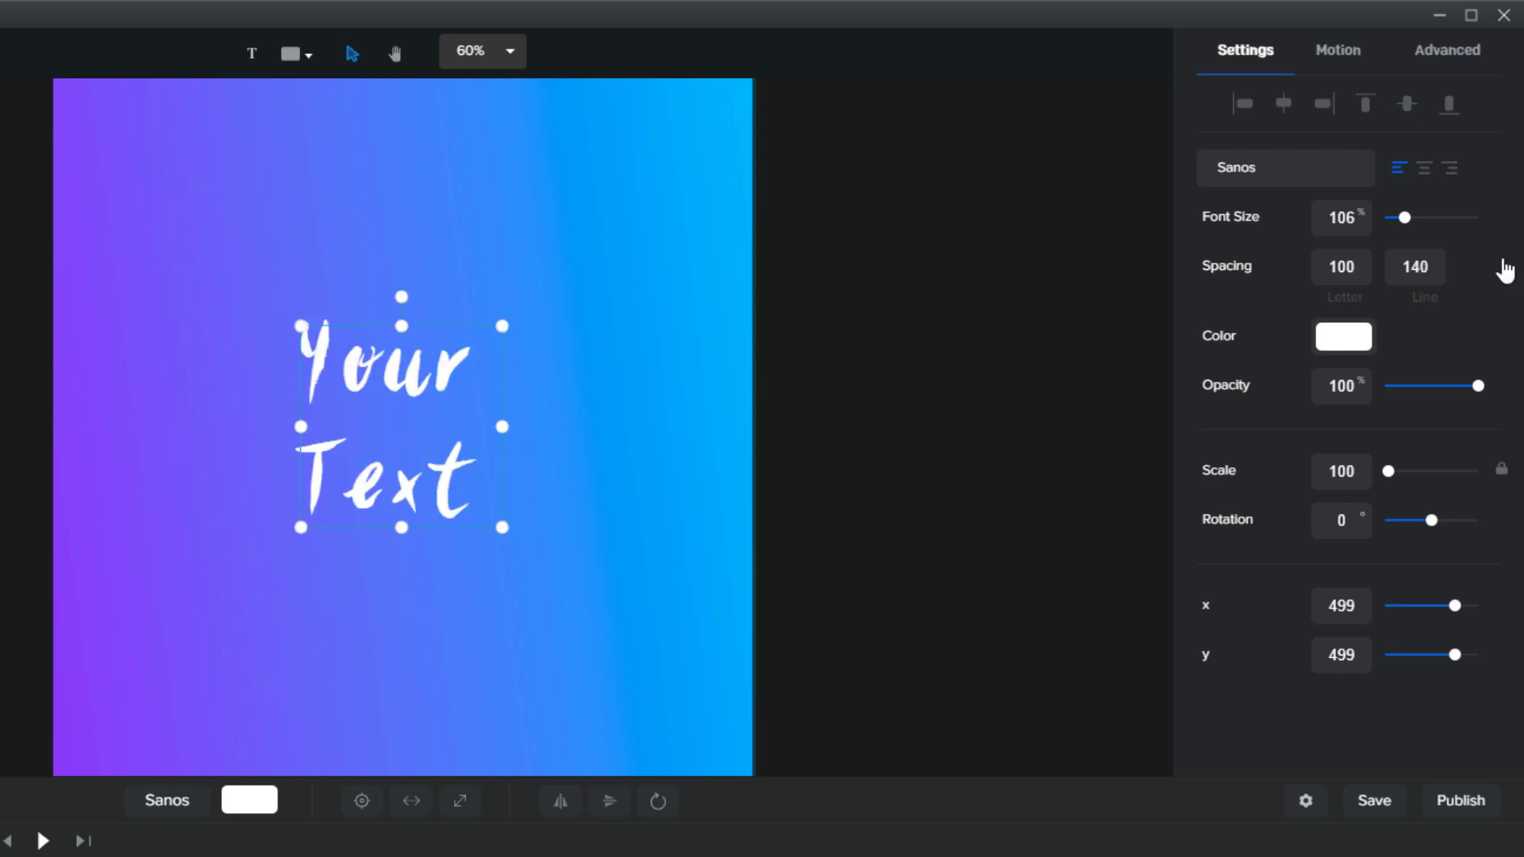
Give the Your Text lettering a pink fill colour
left_click(1362, 341)
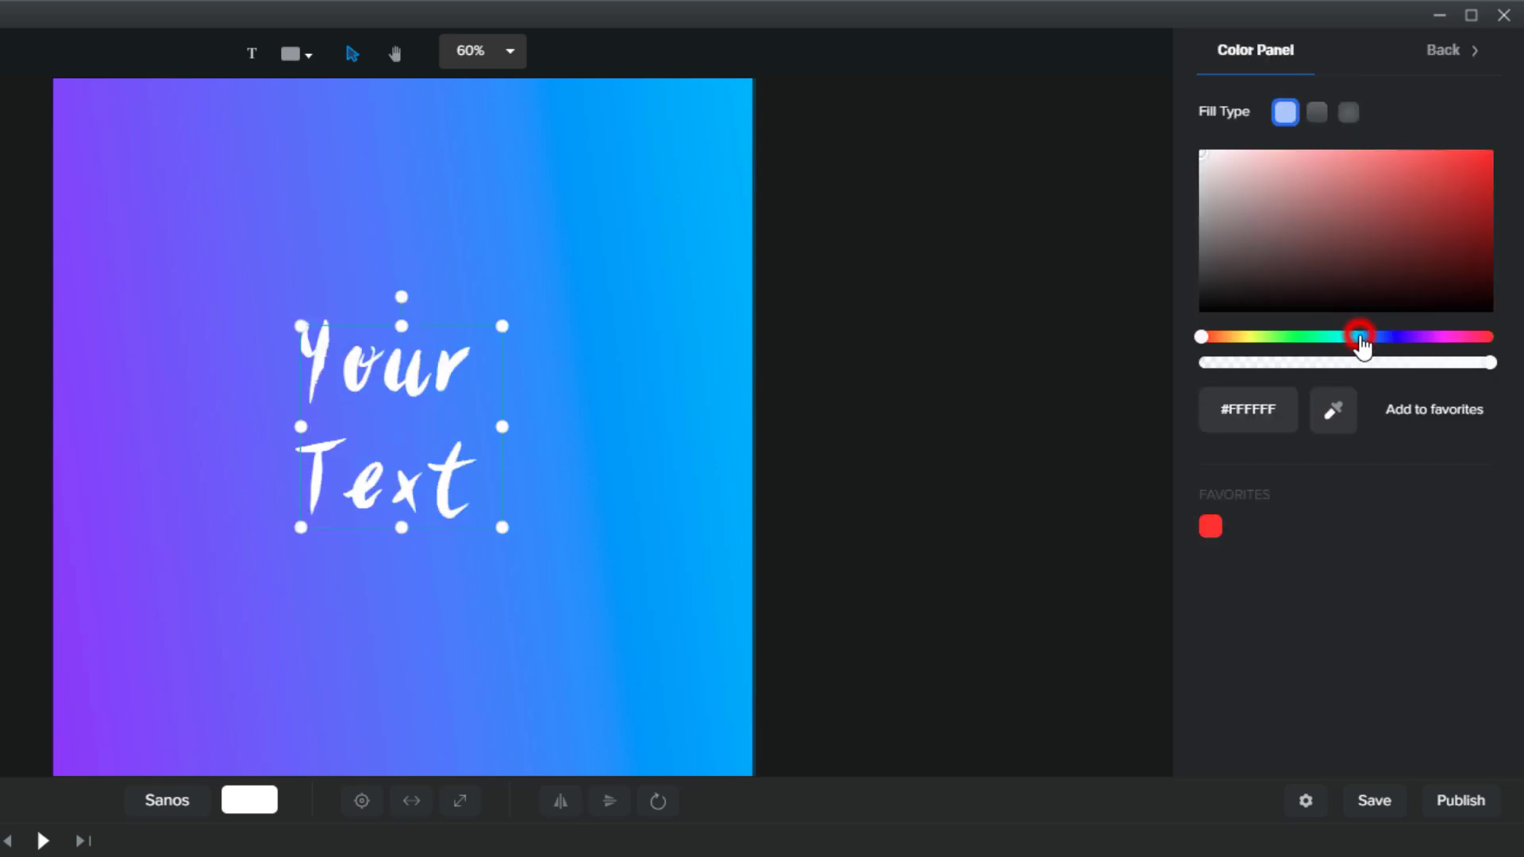
left_click(1443, 209)
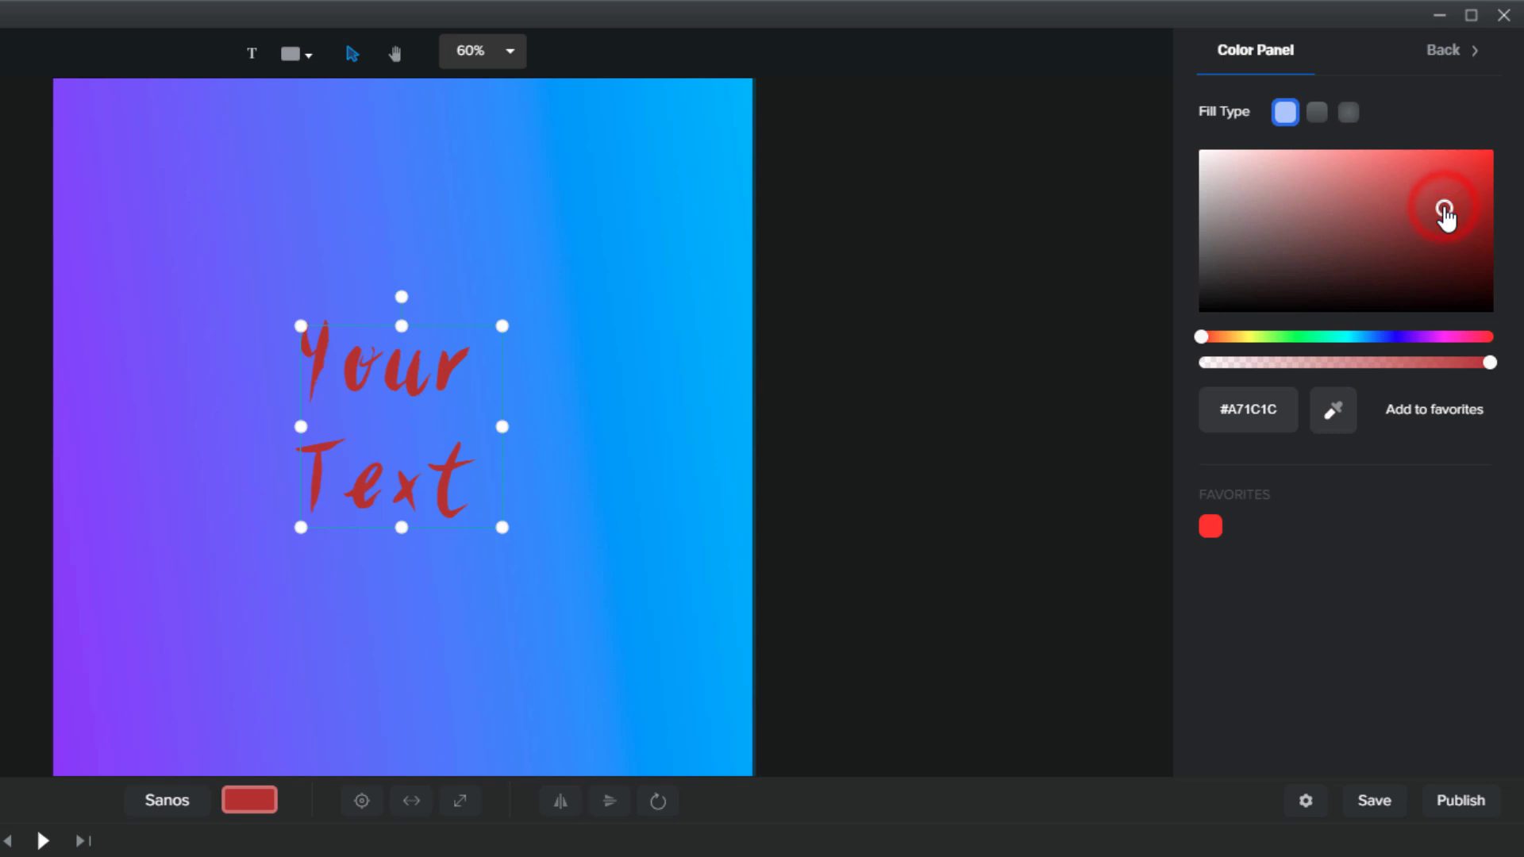
left_click_drag(1413, 254, 1453, 193)
left_click_drag(1388, 338, 1451, 337)
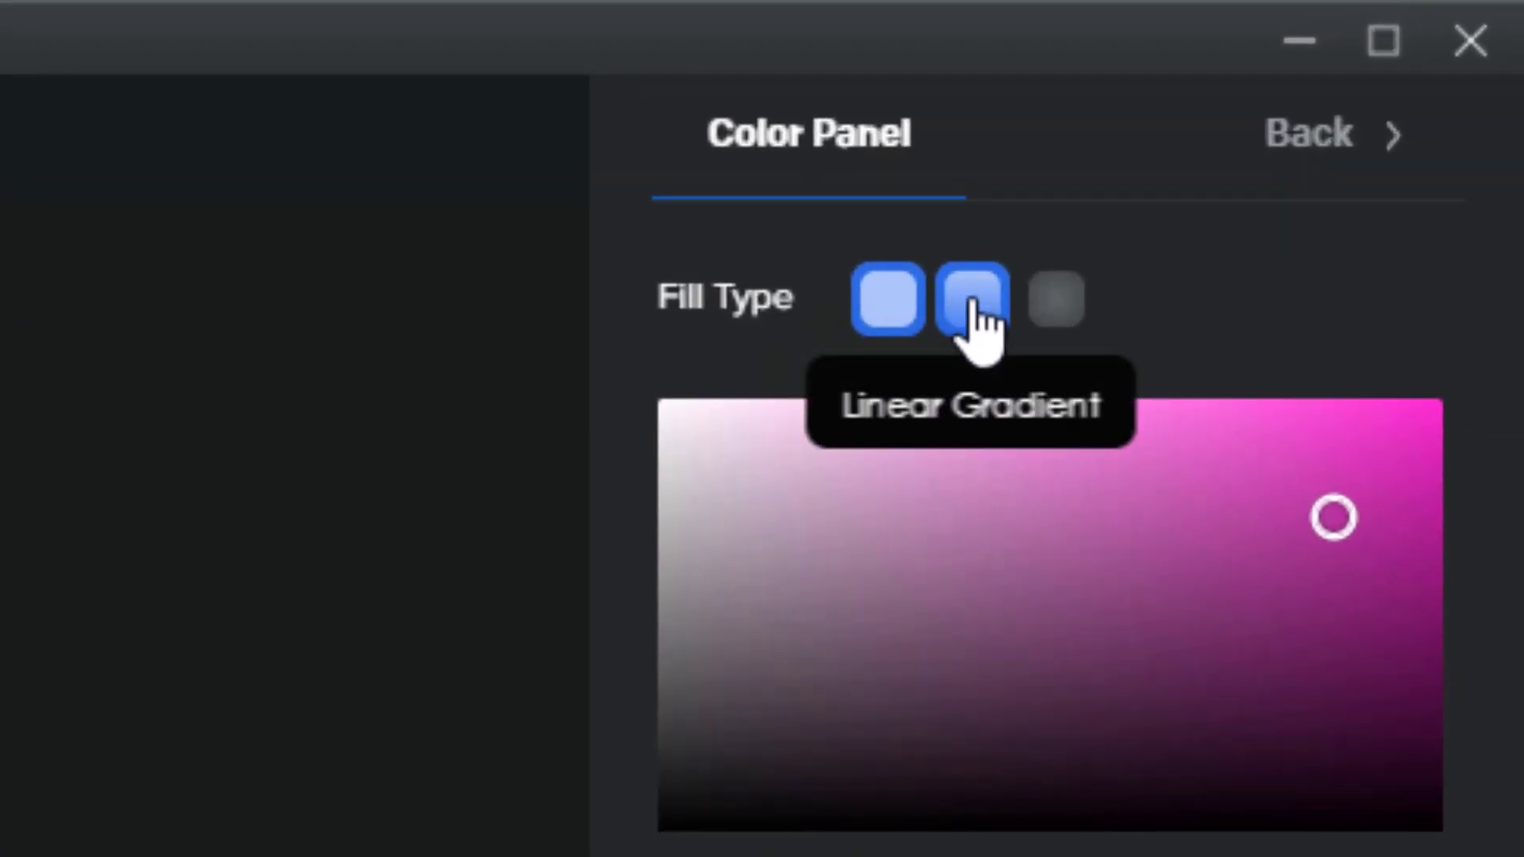
Switch the fill to a linear gradient running from red to green (#65D320)
left_click(972, 303)
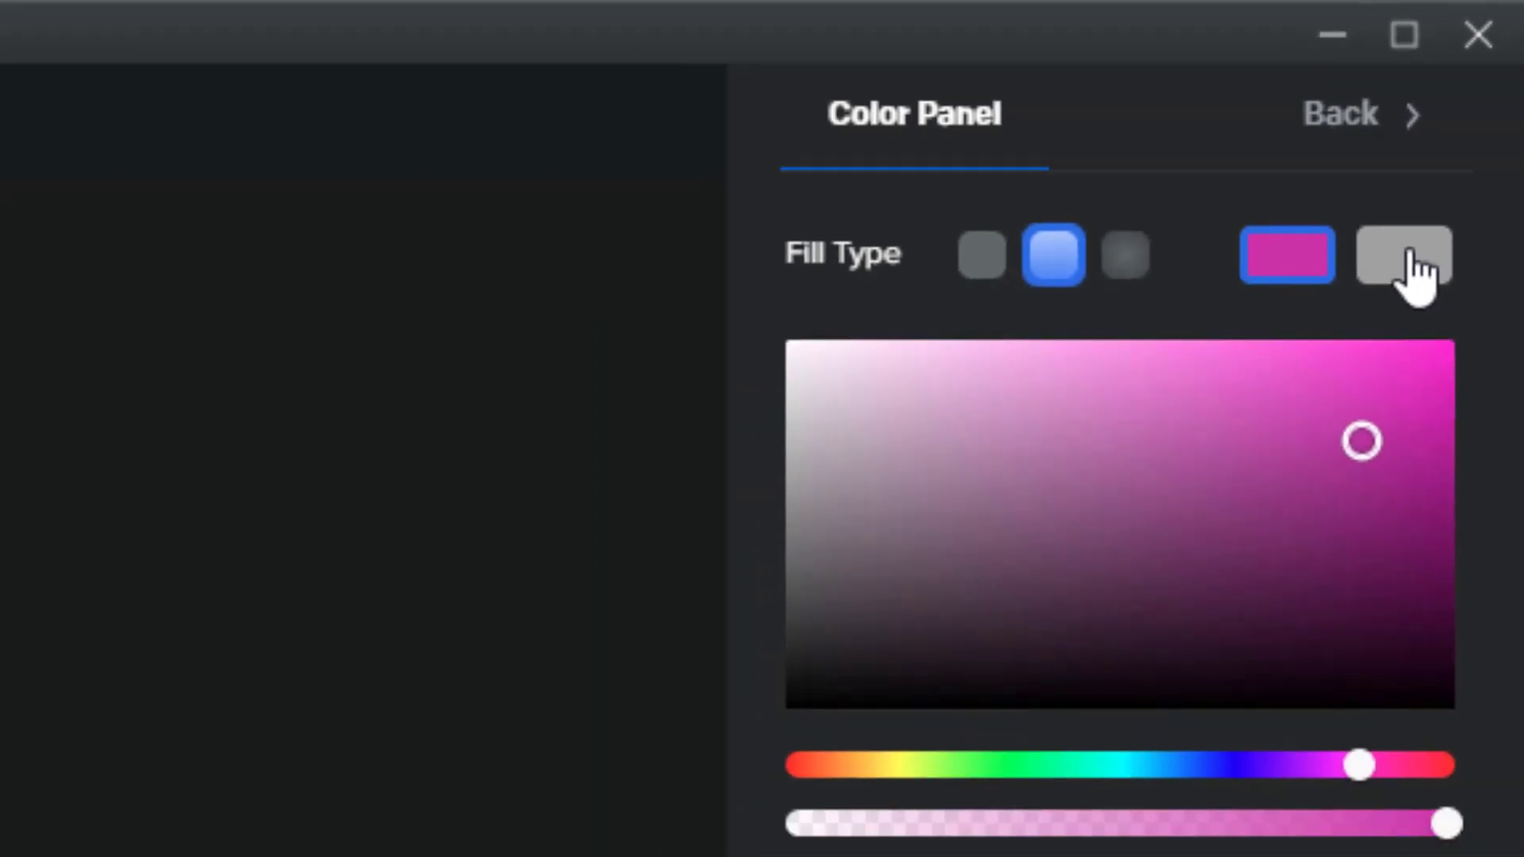
left_click(1384, 300)
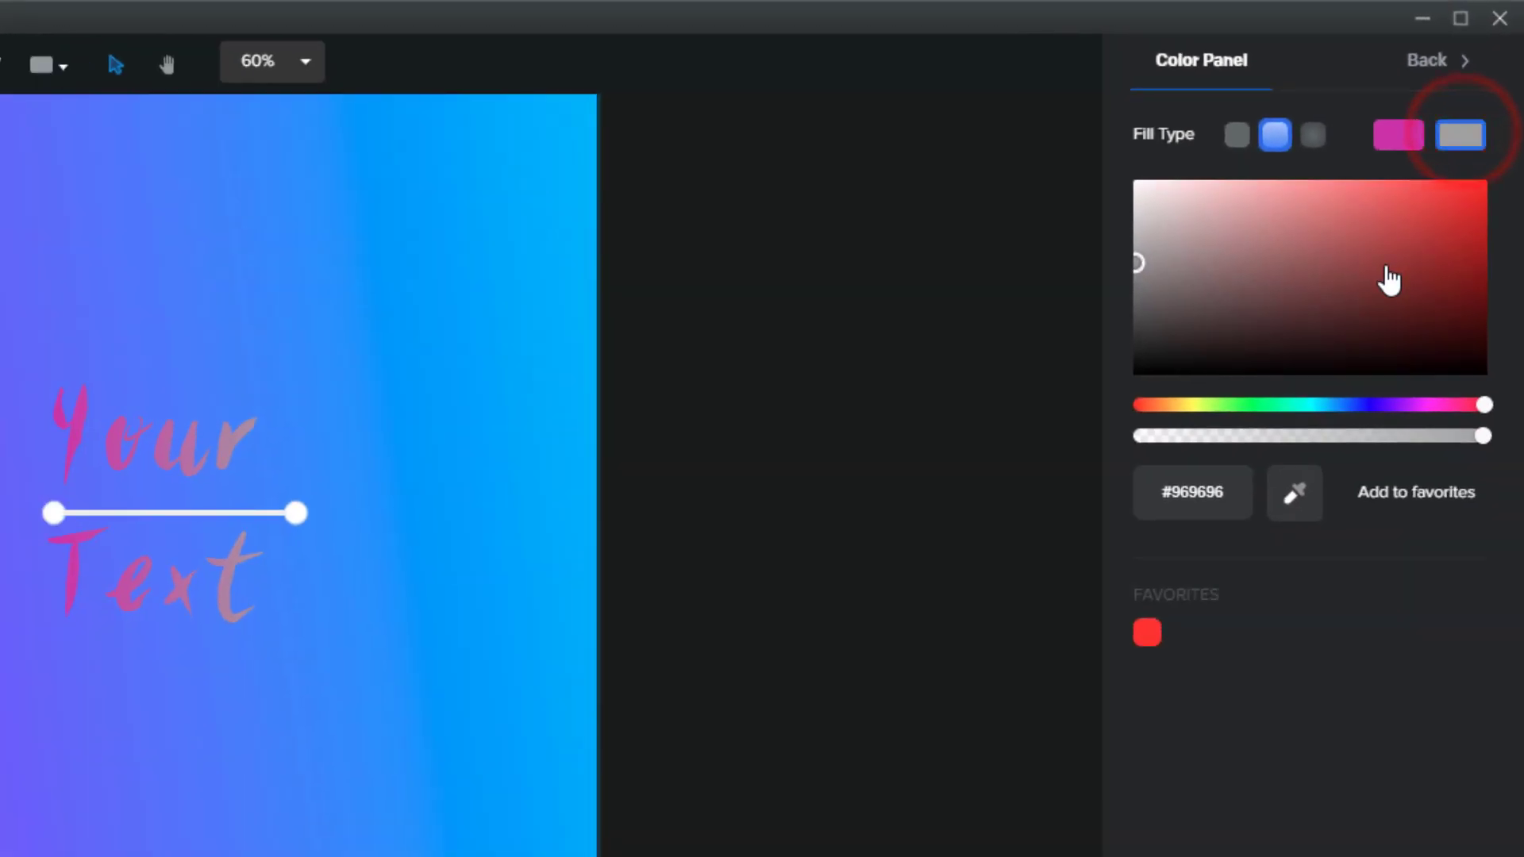
left_click_drag(1324, 297, 1434, 223)
left_click(1229, 406)
left_click(1393, 245)
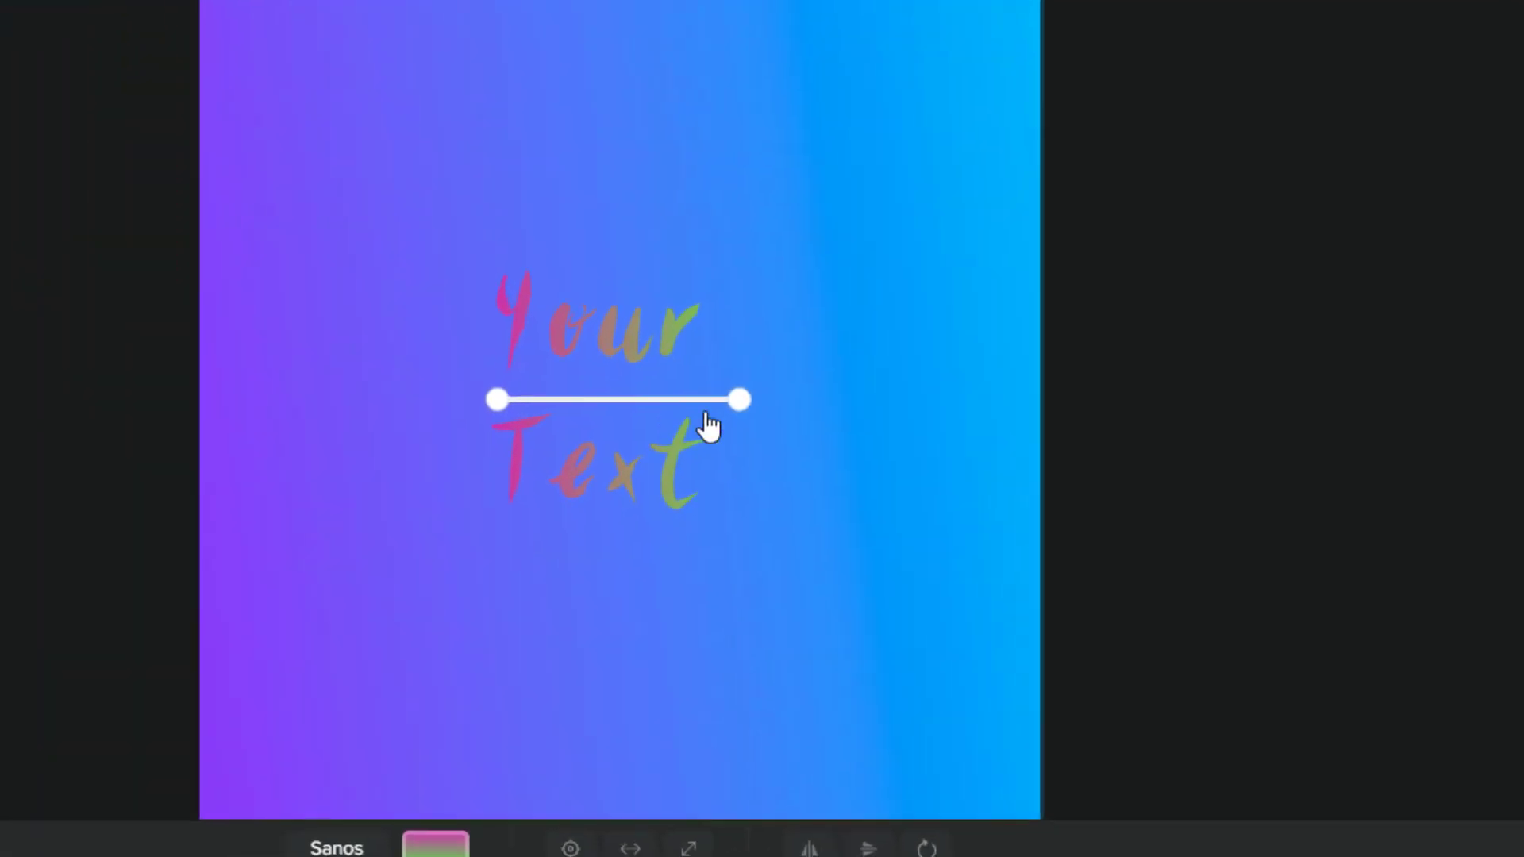
Reposition the gradient's start and end points across the text, then make it radial
left_click_drag(759, 397, 676, 392)
mouse_move(516, 401)
left_mouse_down()
mouse_move(521, 299)
mouse_move(523, 397)
mouse_move(503, 405)
mouse_move(505, 379)
left_mouse_up()
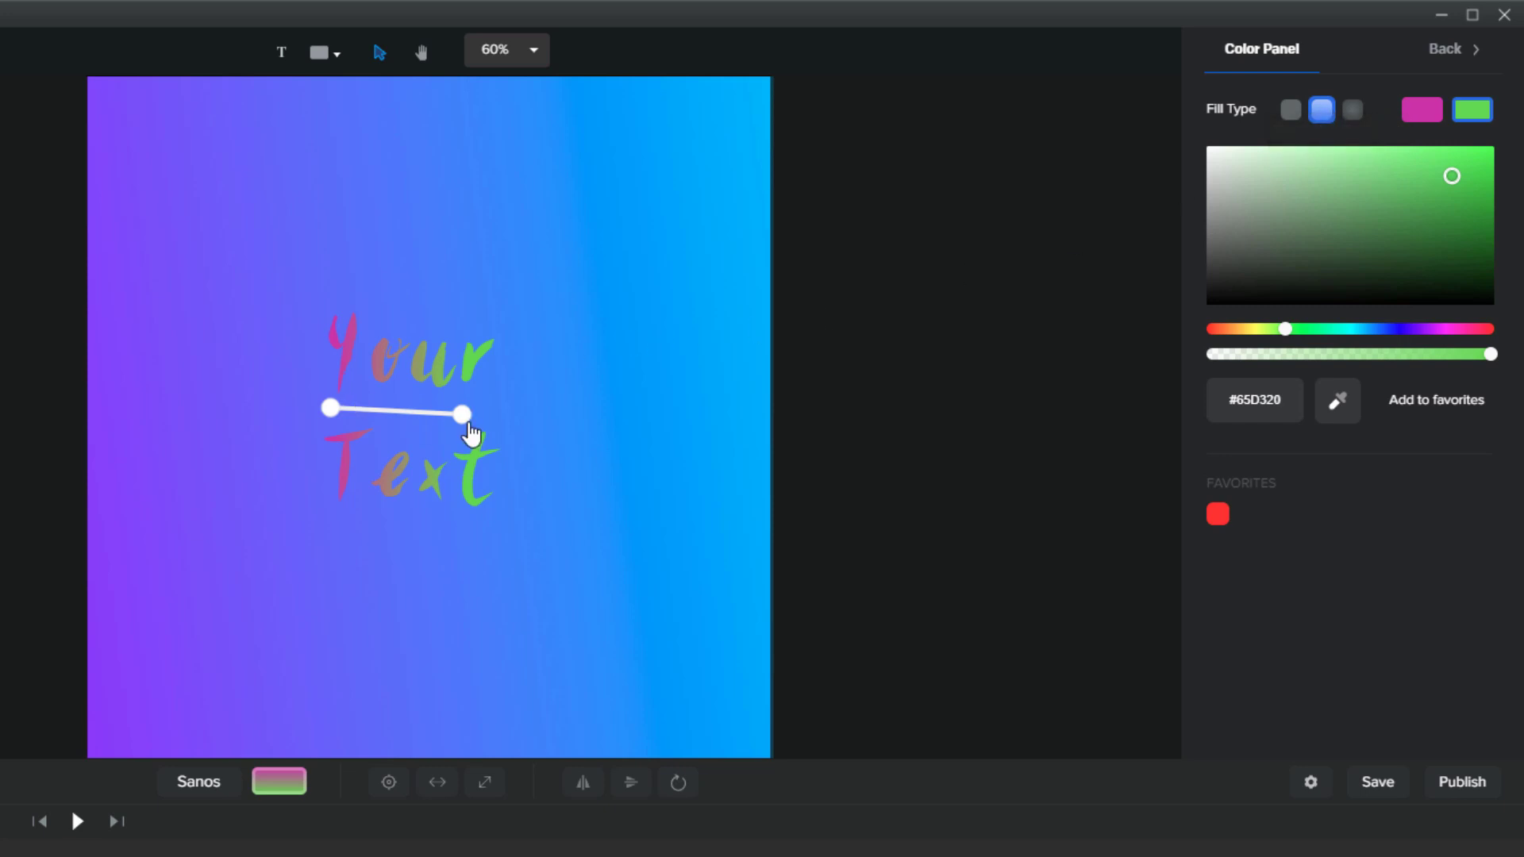
mouse_move(460, 413)
left_mouse_down()
mouse_move(537, 401)
mouse_move(479, 409)
left_mouse_up()
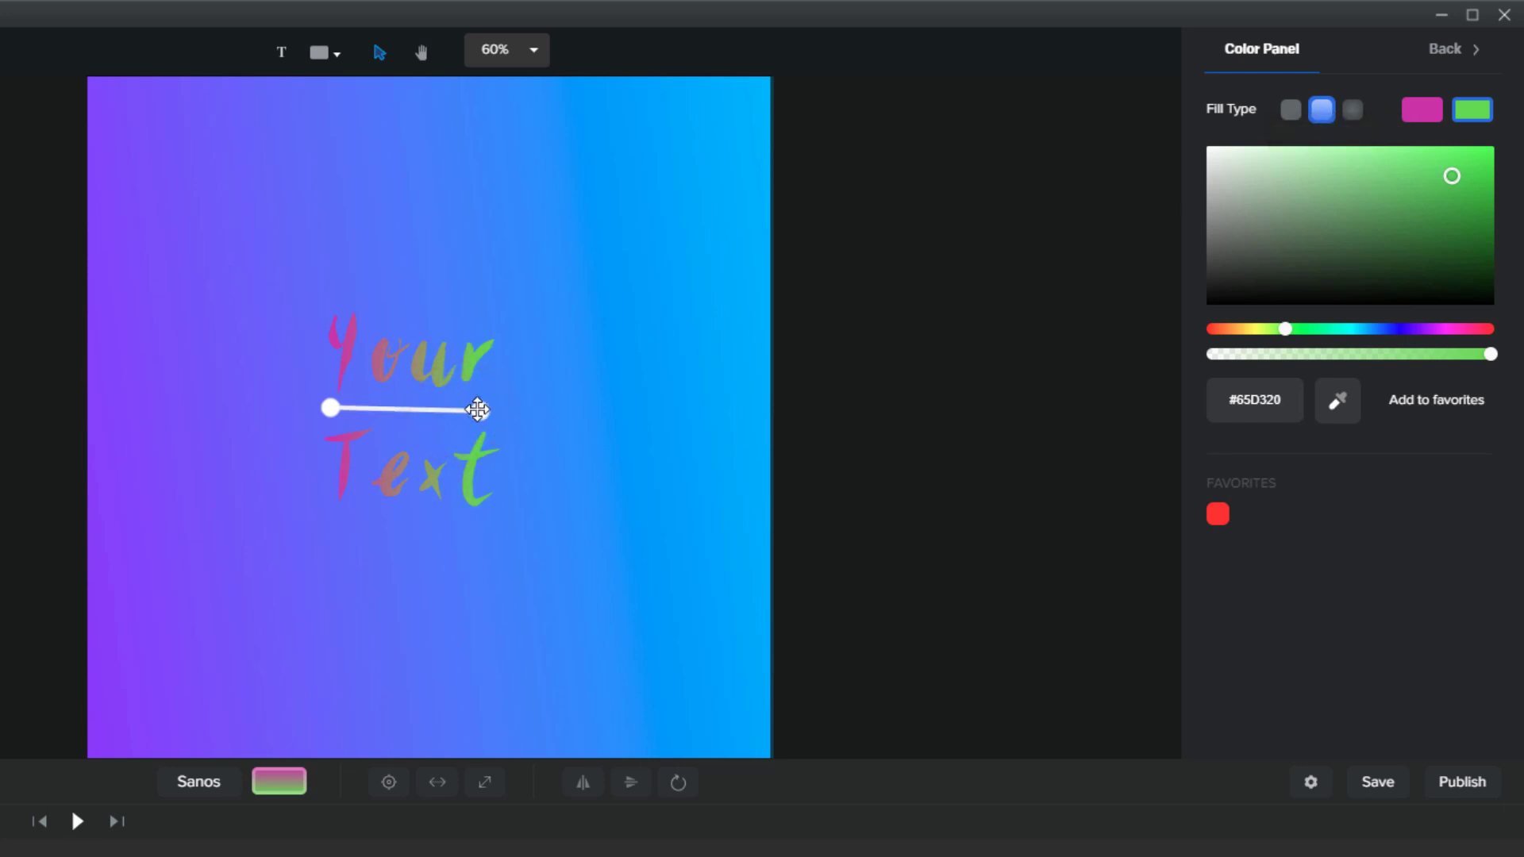
left_click(1358, 115)
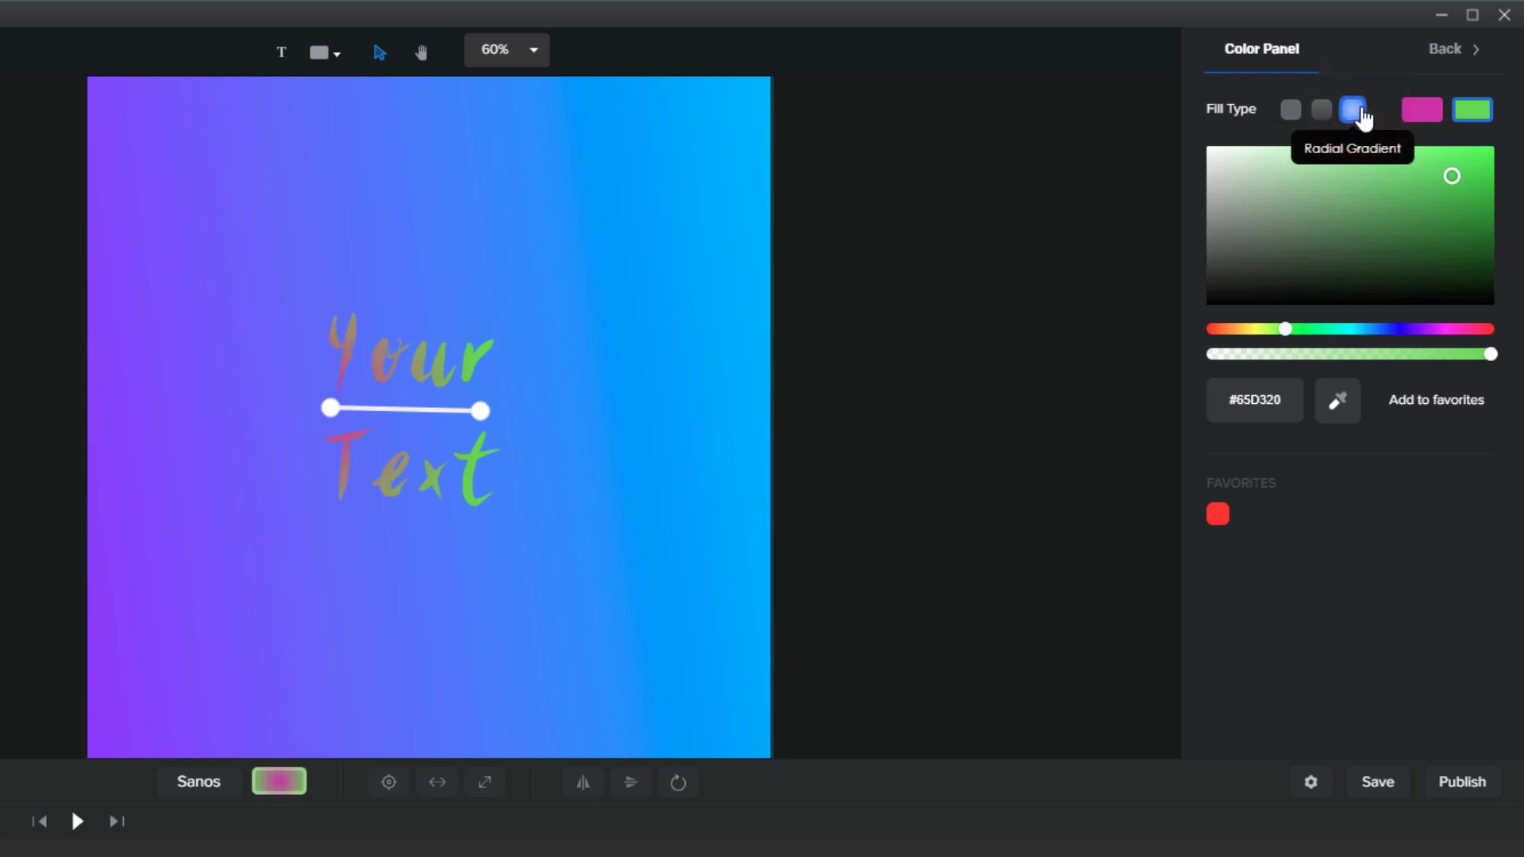
Drag the radial gradient's handles so the title turns mostly green with a faint pink tint
mouse_move(480, 408)
left_mouse_down()
mouse_move(408, 406)
mouse_move(514, 405)
mouse_move(432, 405)
mouse_move(454, 405)
left_mouse_up()
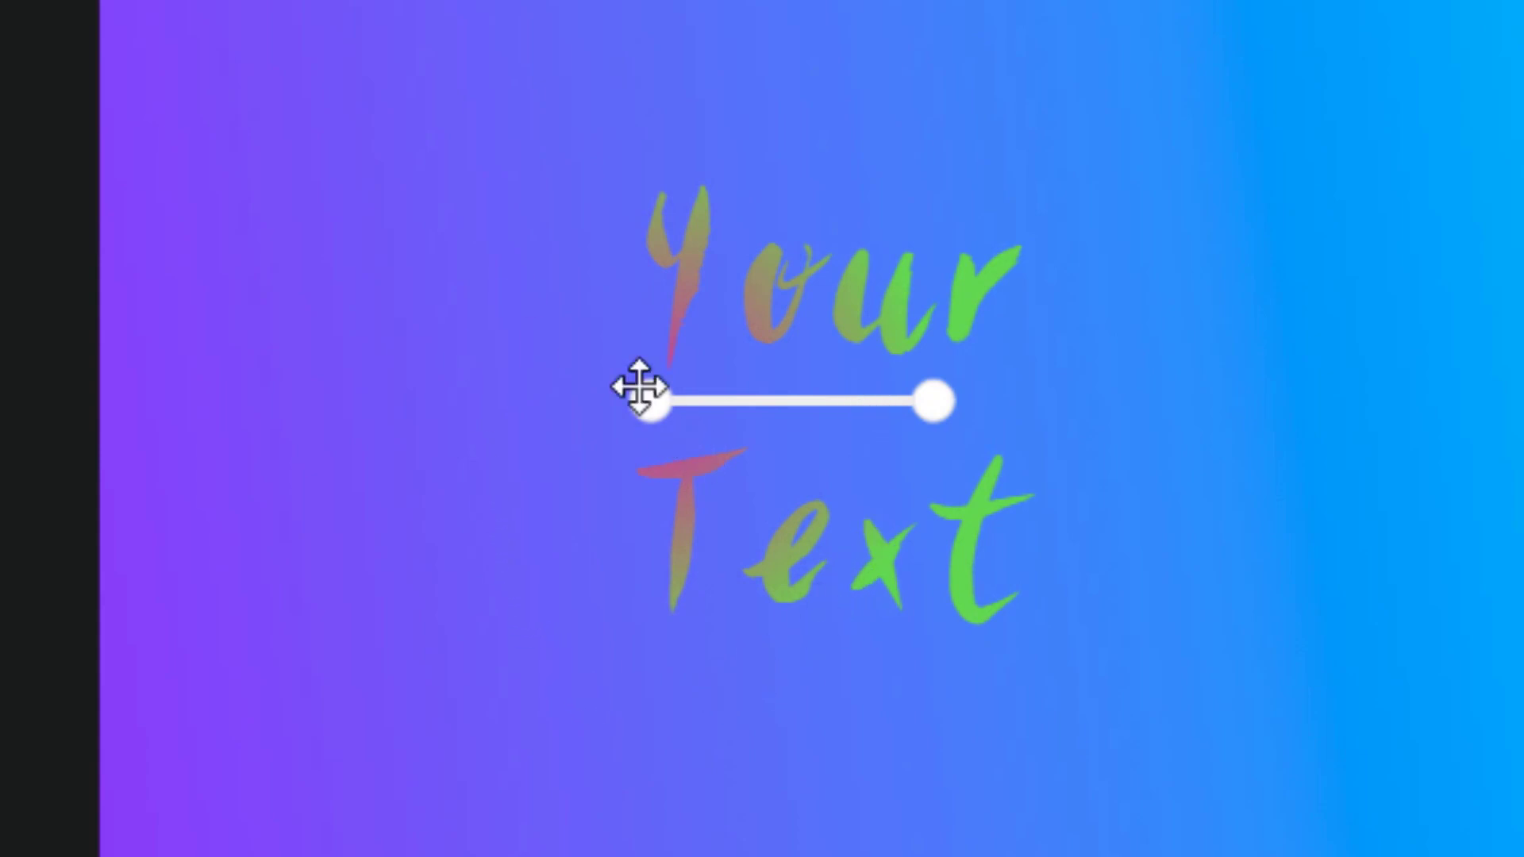
left_click_drag(644, 405, 799, 408)
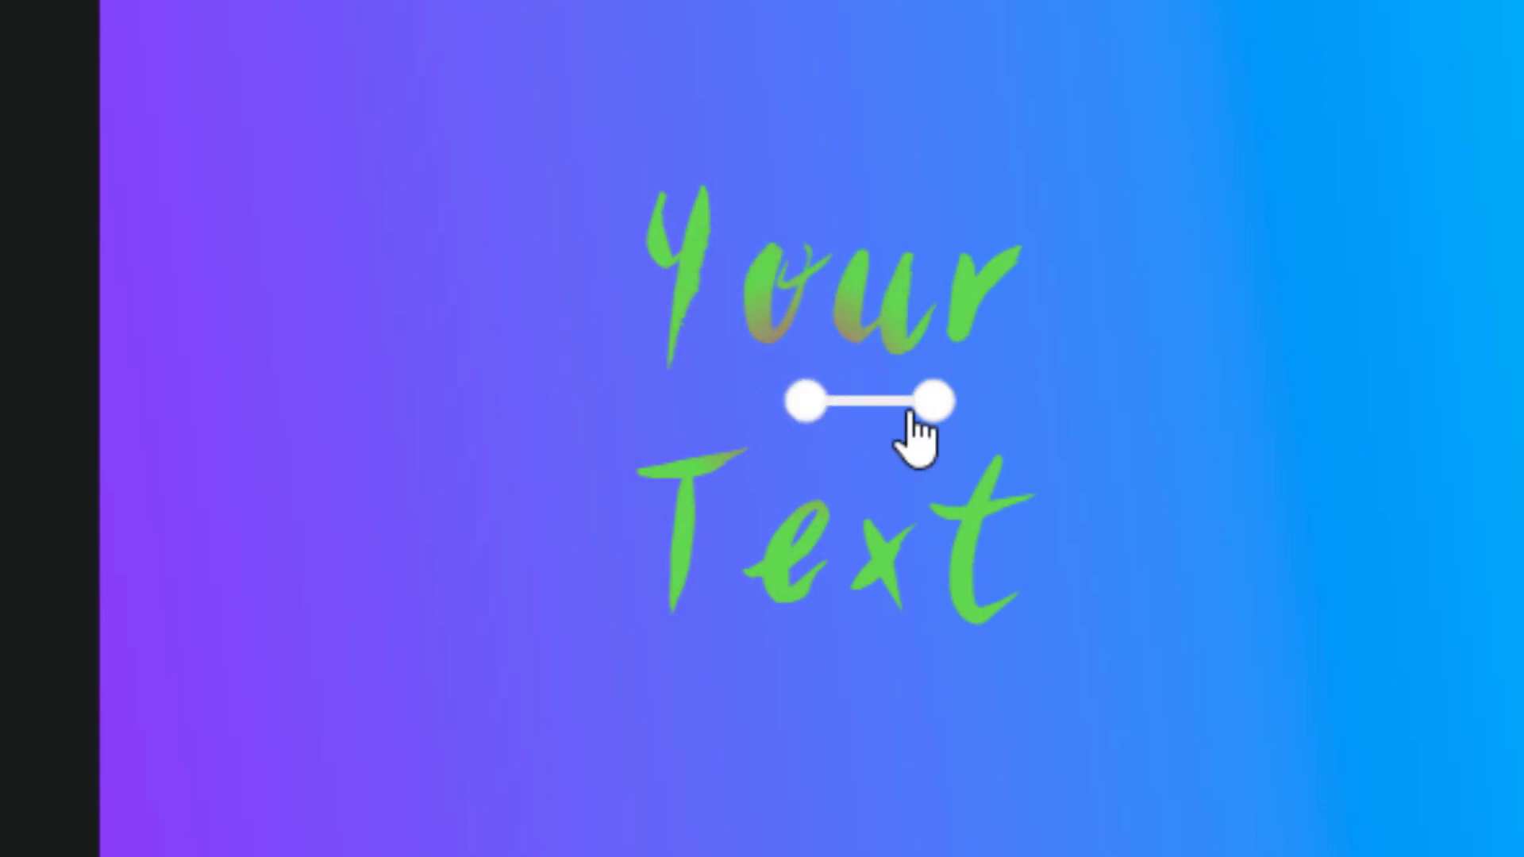
left_click_drag(932, 400, 1011, 426)
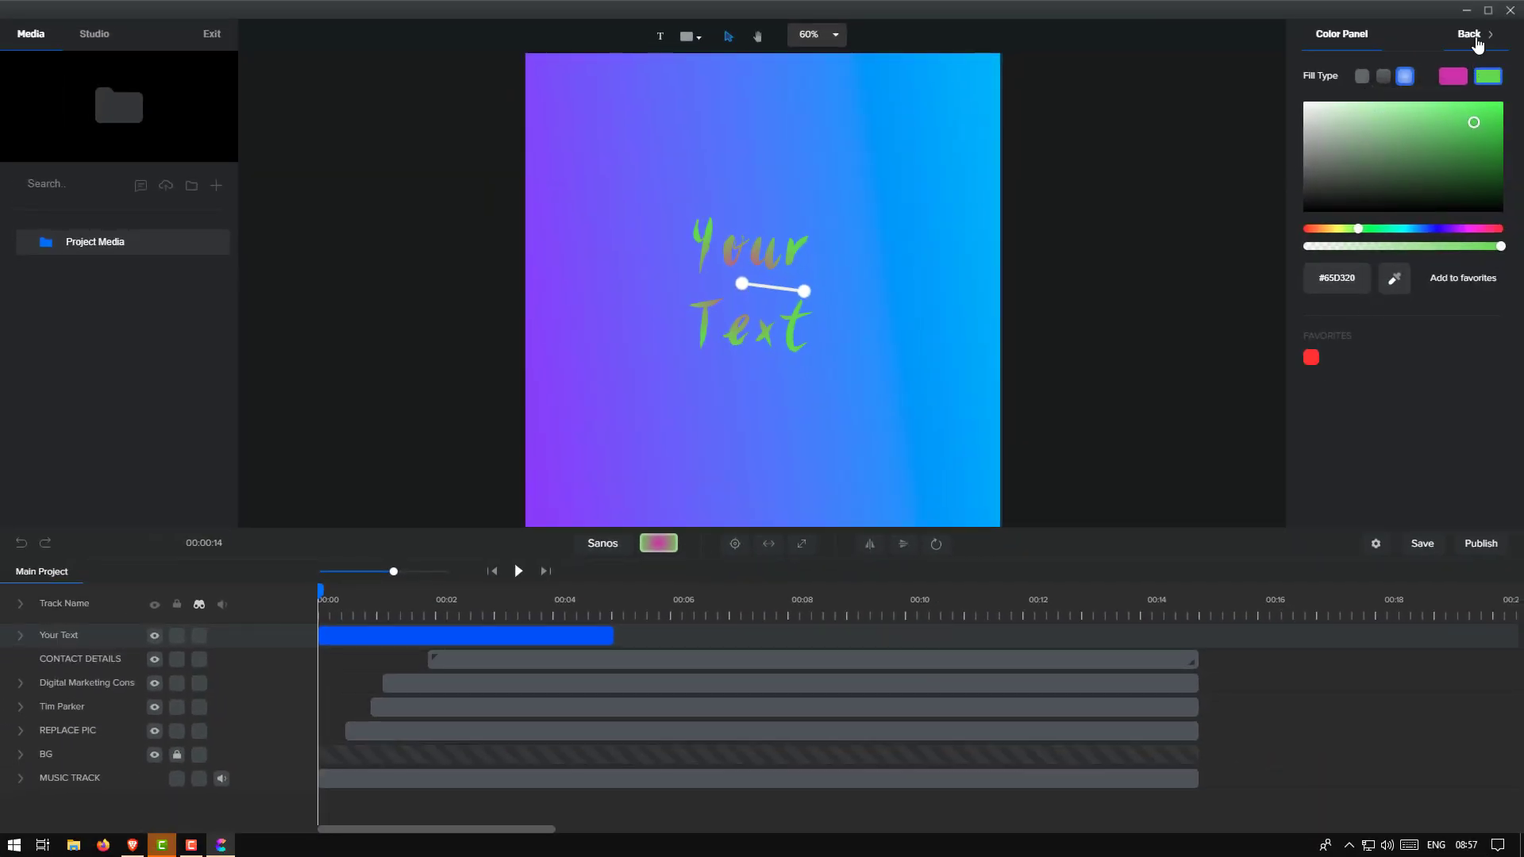
Scale the title to about 131 and tilt it to roughly -18° in the settings
left_click(1477, 44)
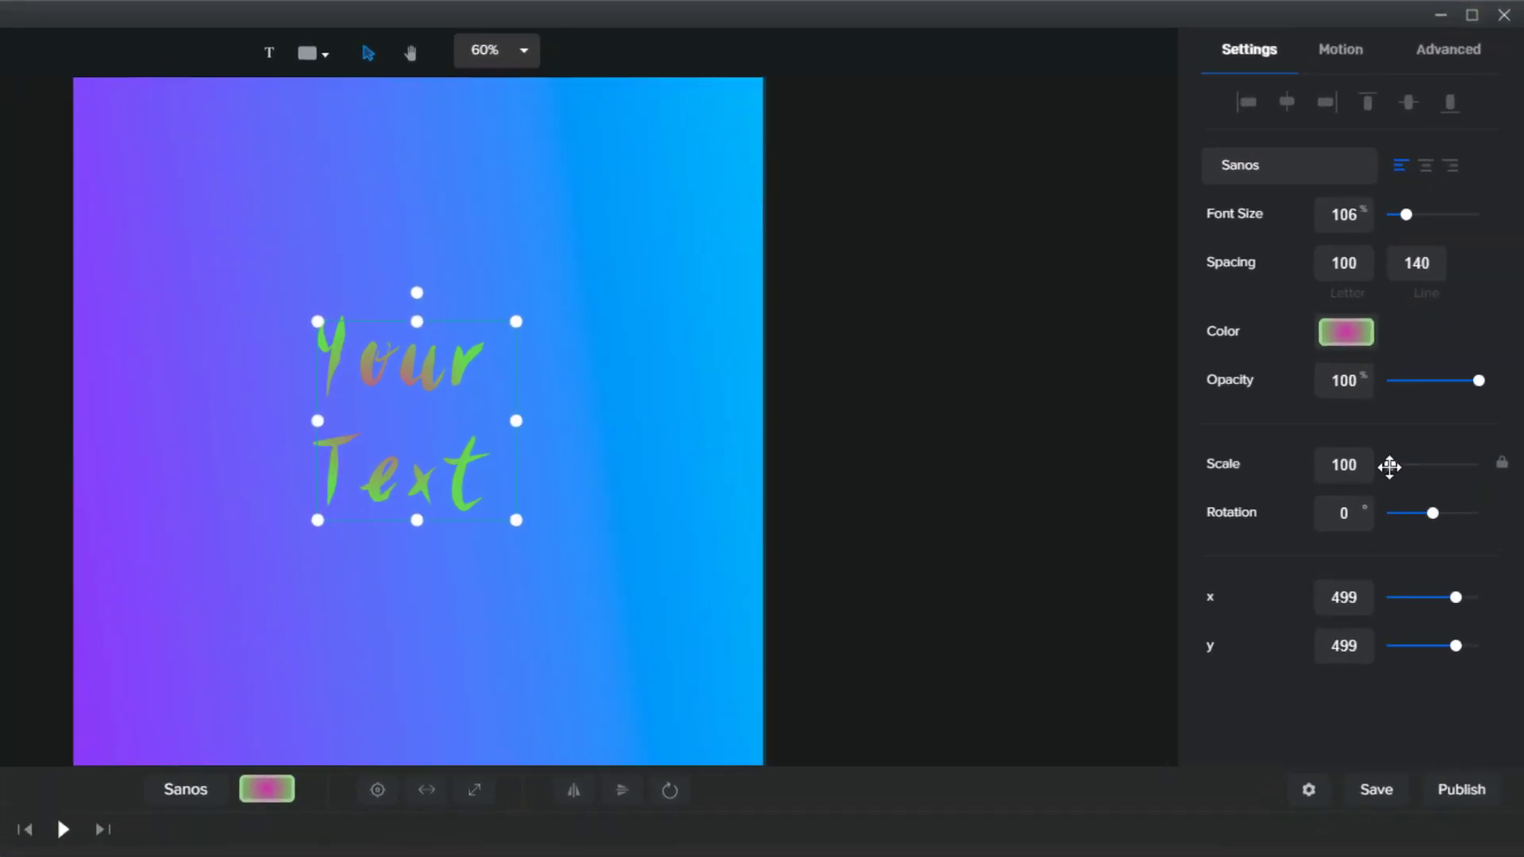
left_click_drag(1432, 320, 1437, 322)
left_click_drag(1392, 484, 1385, 484)
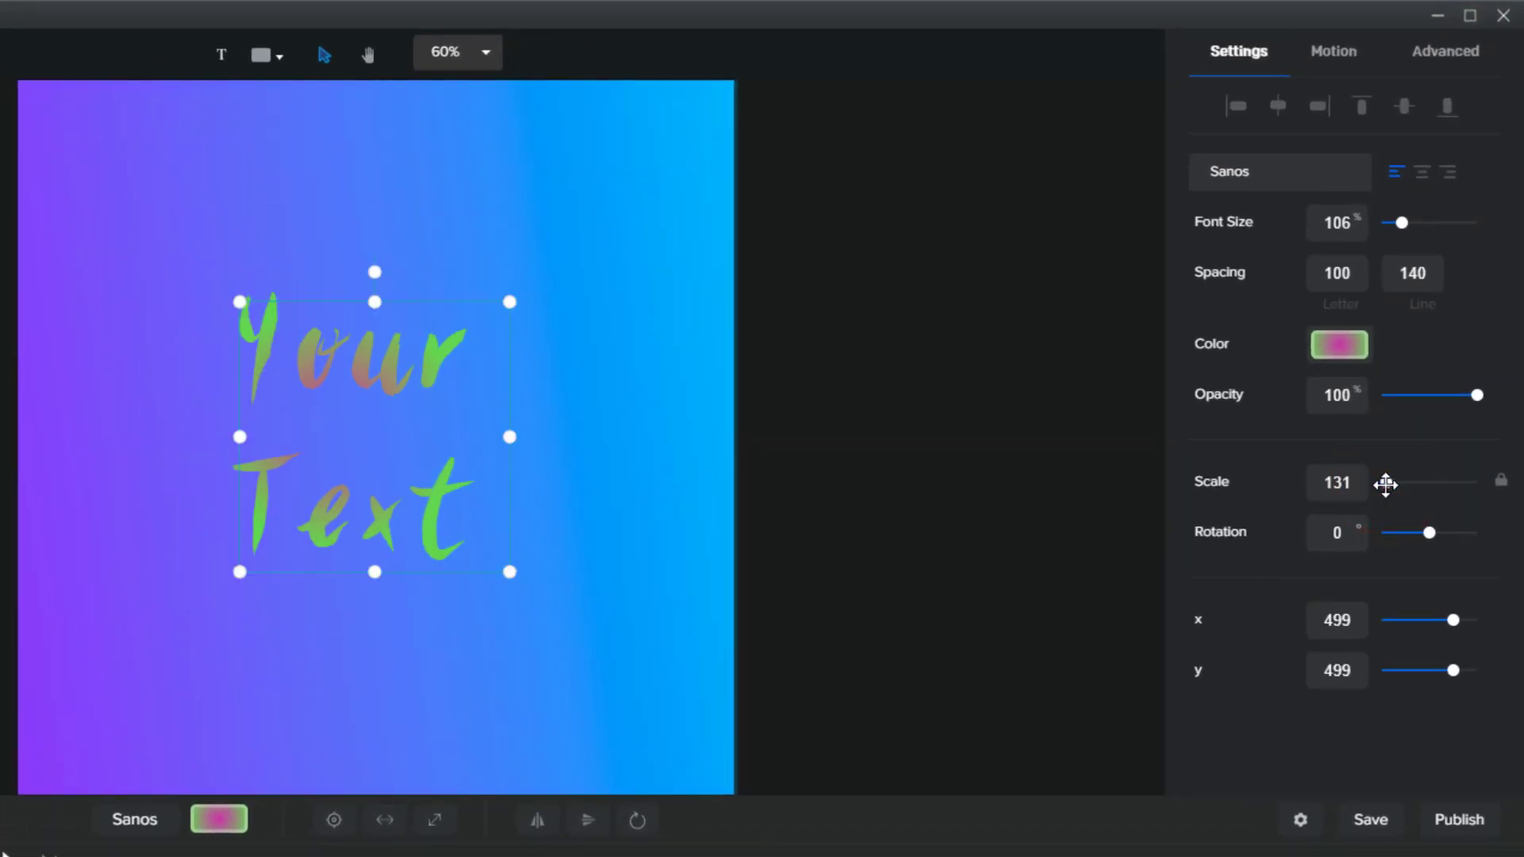
left_click_drag(1431, 532, 1428, 532)
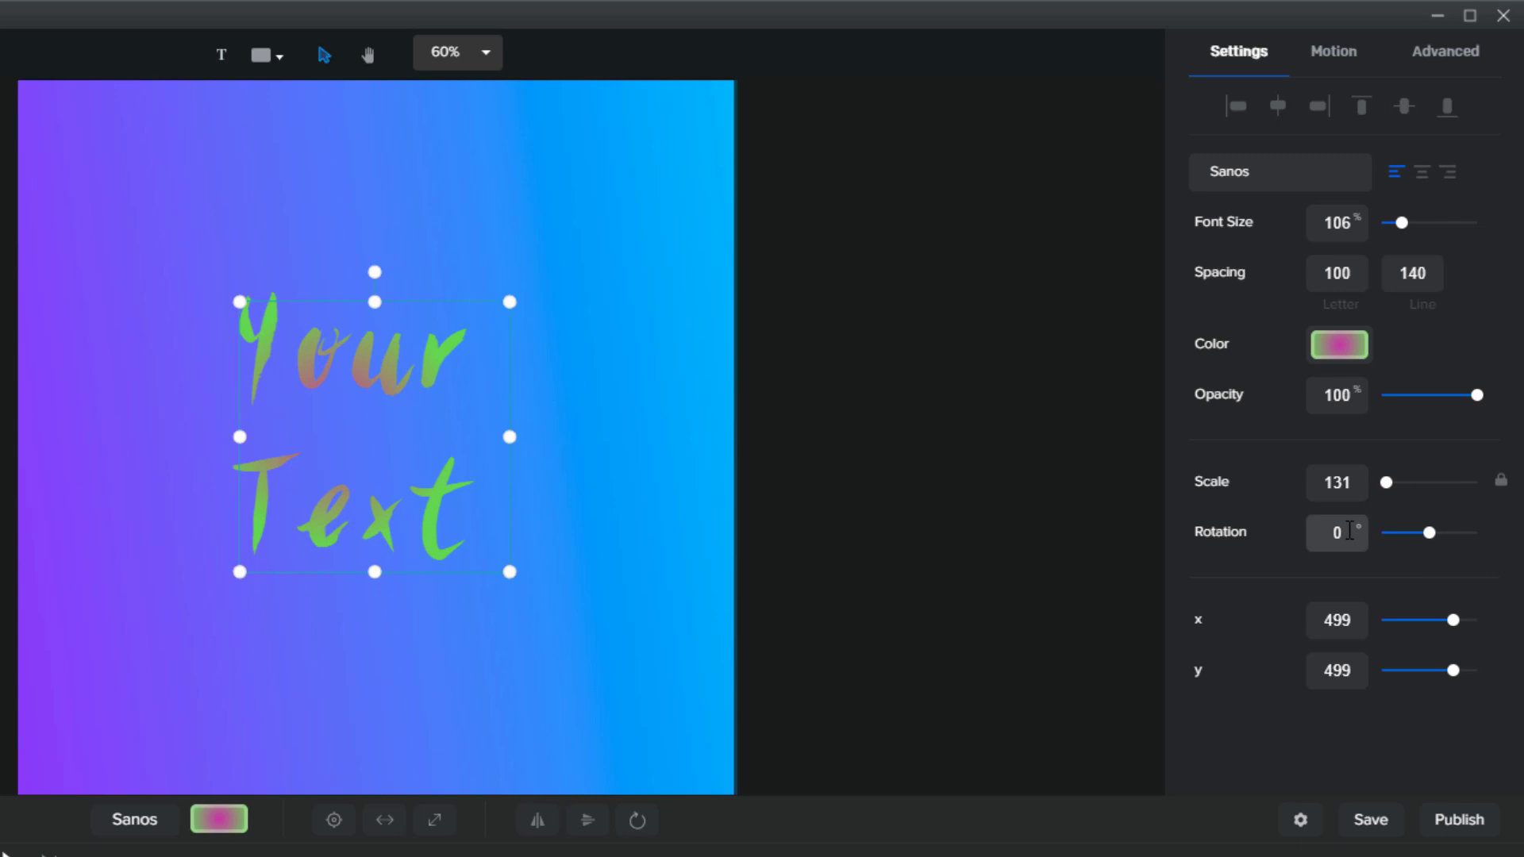
left_click(1347, 529)
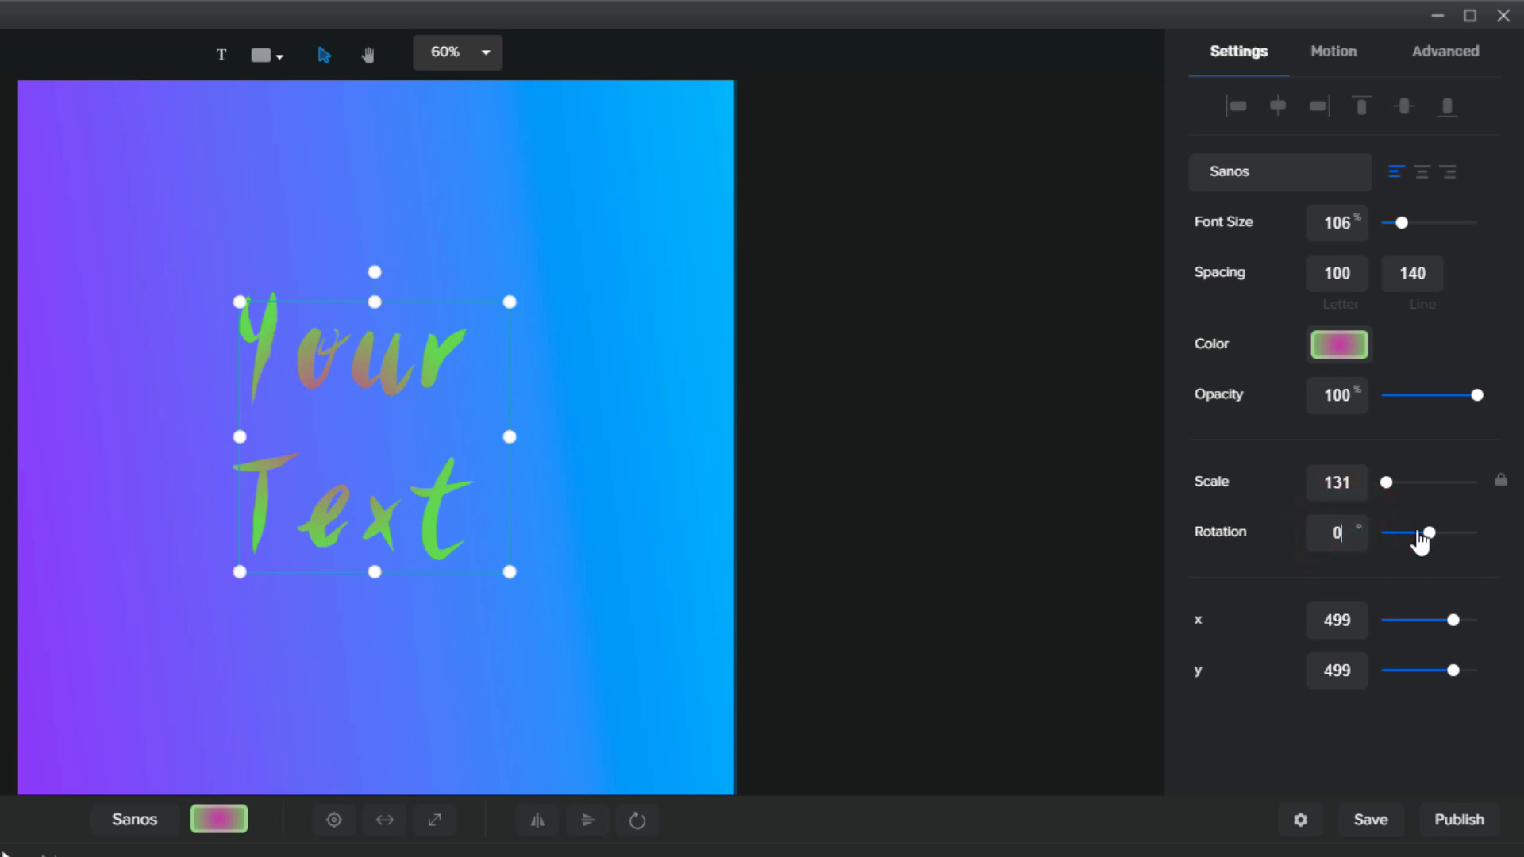
type("180")
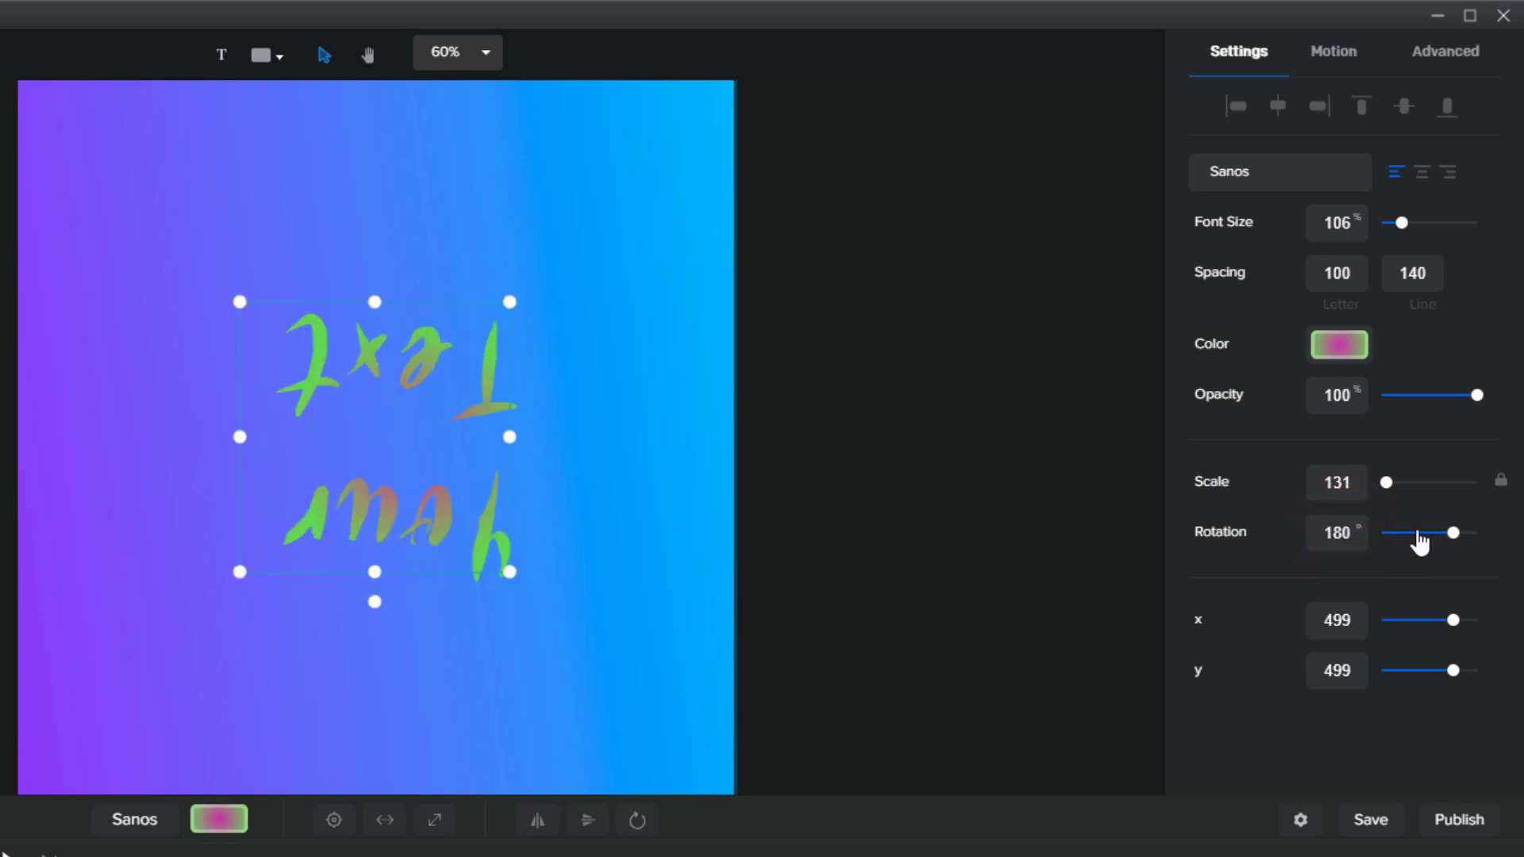
left_click_drag(1453, 532, 1426, 532)
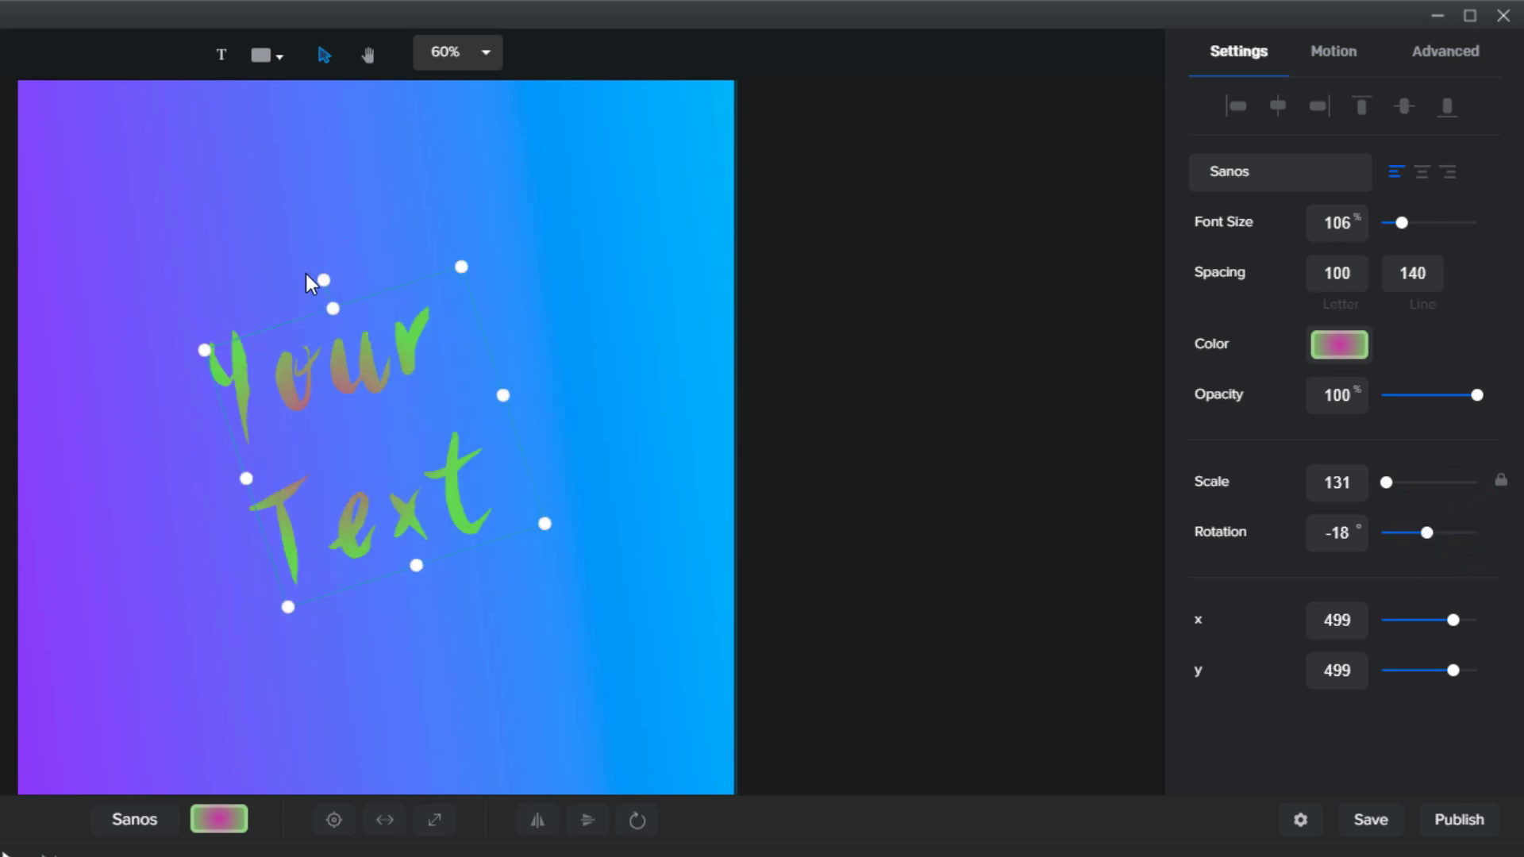
Fine-tune the title on canvas to scale 132 and -17°, moving it left to x 406
mouse_move(325, 277)
left_mouse_down()
mouse_move(435, 278)
mouse_move(357, 278)
mouse_move(237, 317)
mouse_move(407, 286)
mouse_move(310, 282)
mouse_move(323, 279)
mouse_move(430, 266)
mouse_move(323, 265)
mouse_move(326, 278)
left_mouse_up()
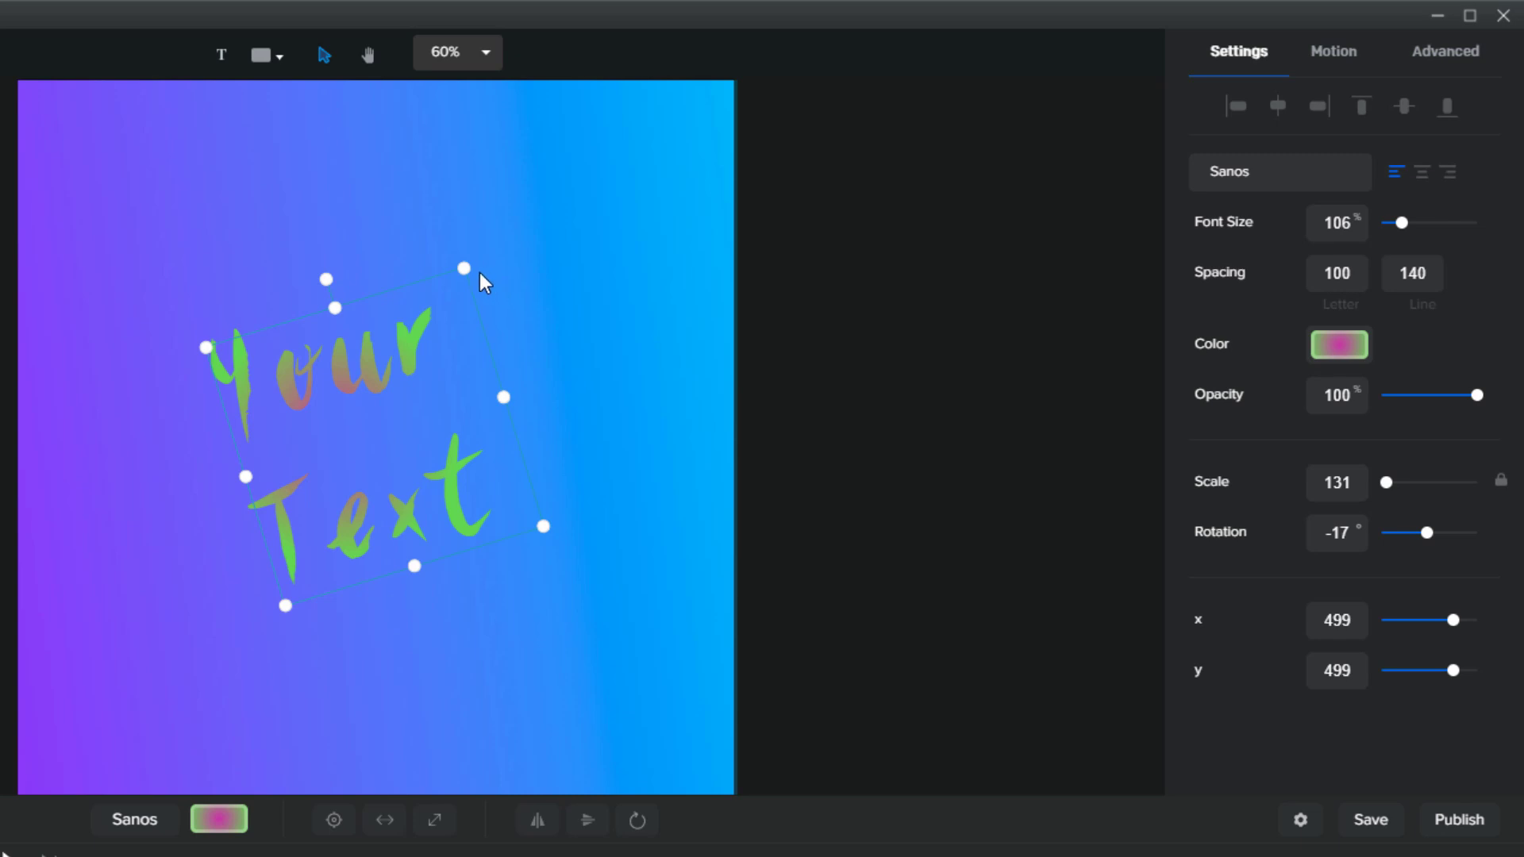
mouse_move(465, 267)
left_mouse_down()
mouse_move(527, 169)
mouse_move(461, 273)
left_mouse_up()
mouse_move(502, 407)
left_mouse_down()
mouse_move(646, 344)
mouse_move(511, 397)
left_mouse_up()
left_click_drag(284, 607, 288, 601)
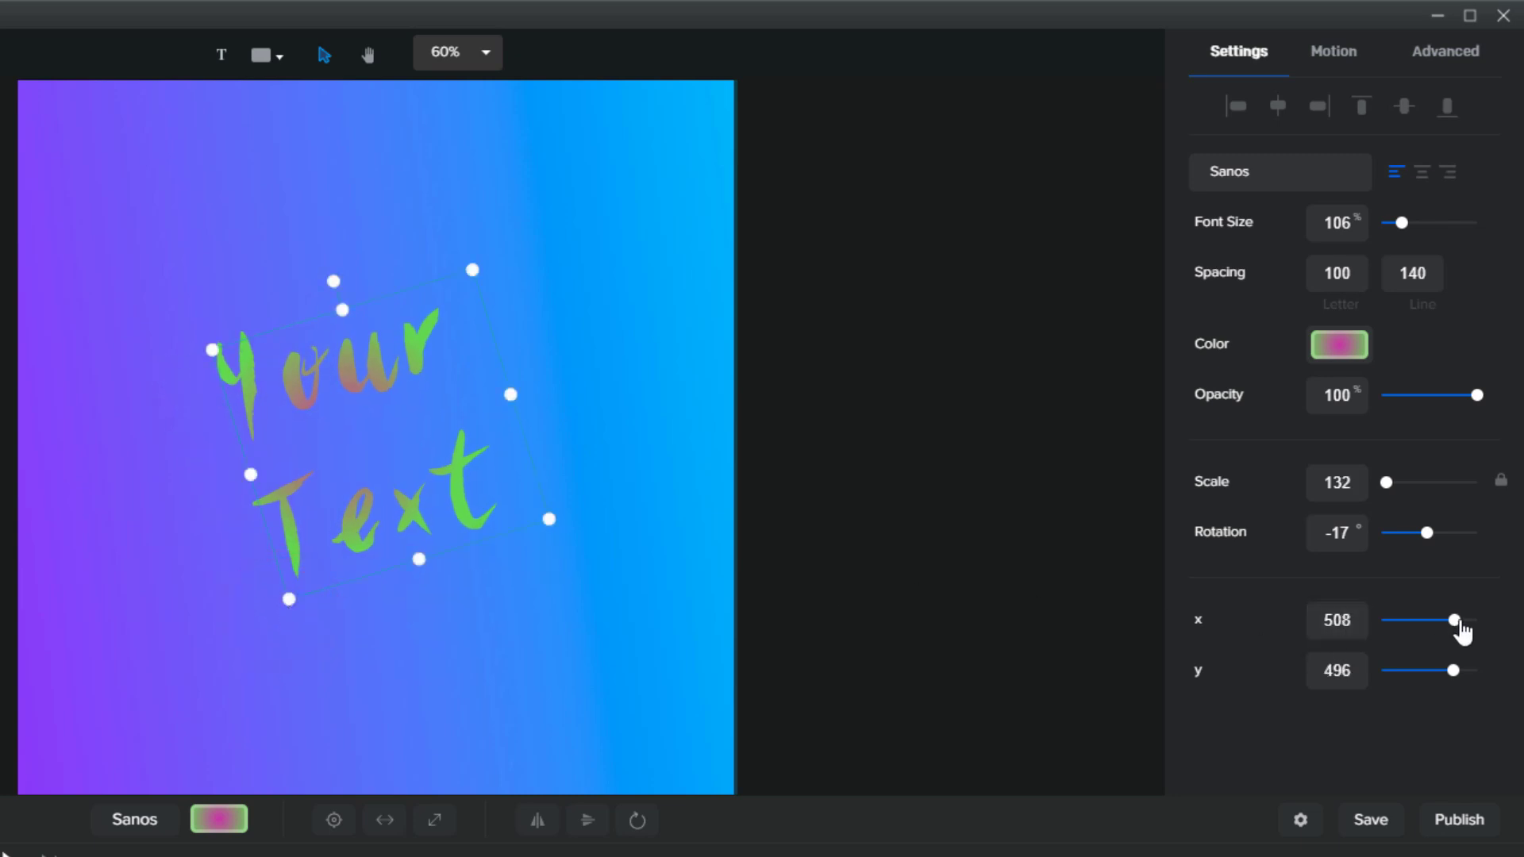
left_click_drag(365, 403, 293, 432)
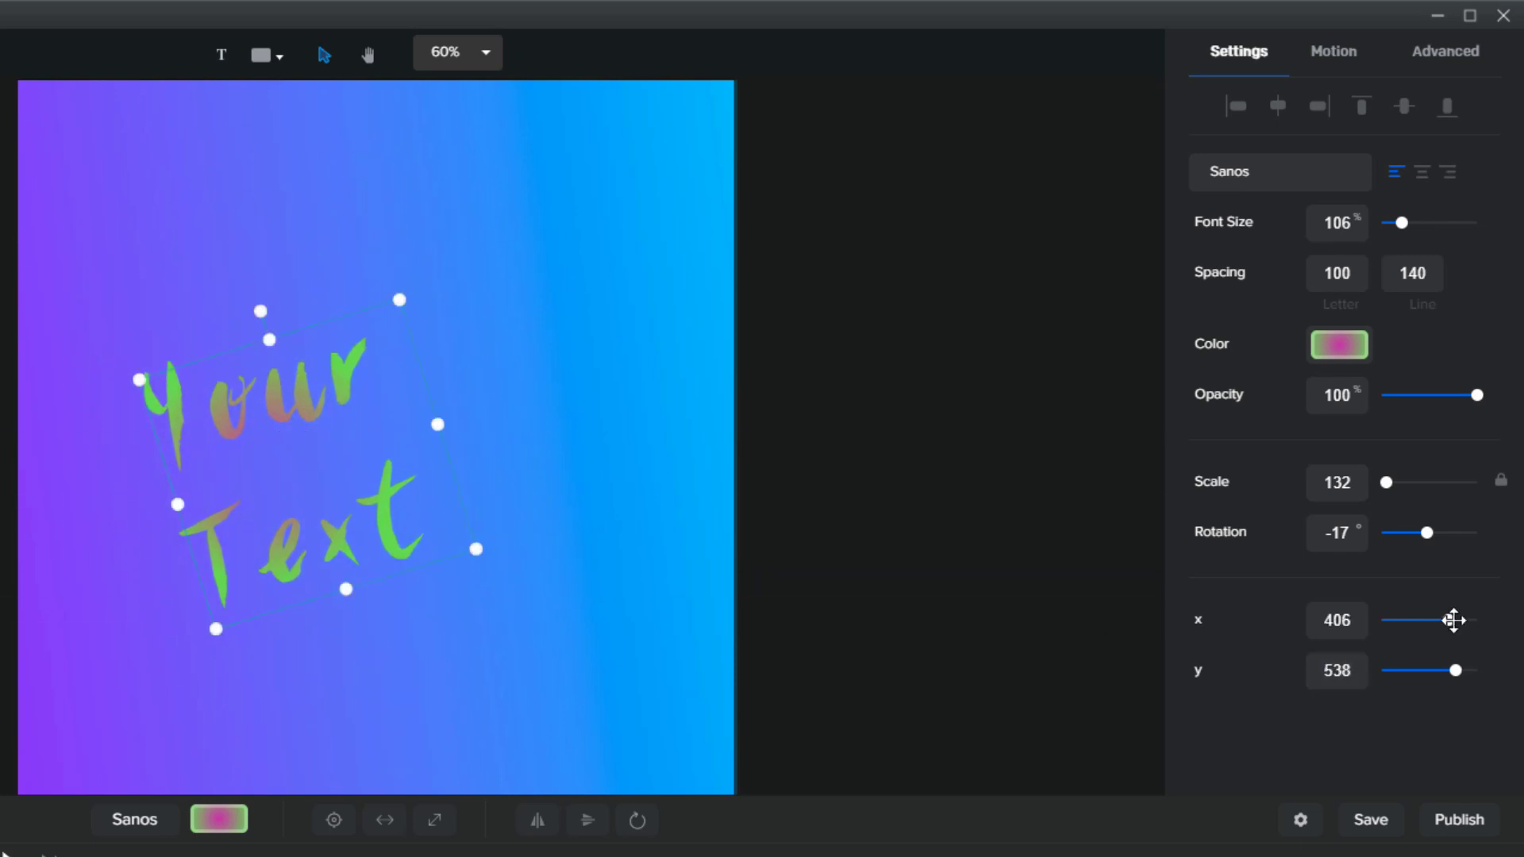
left_click_drag(1453, 620, 1453, 620)
Drag the Your Text title up the canvas to about x 506, y 419
left_click(1320, 623)
left_click(1317, 668)
left_click_drag(292, 460, 312, 448)
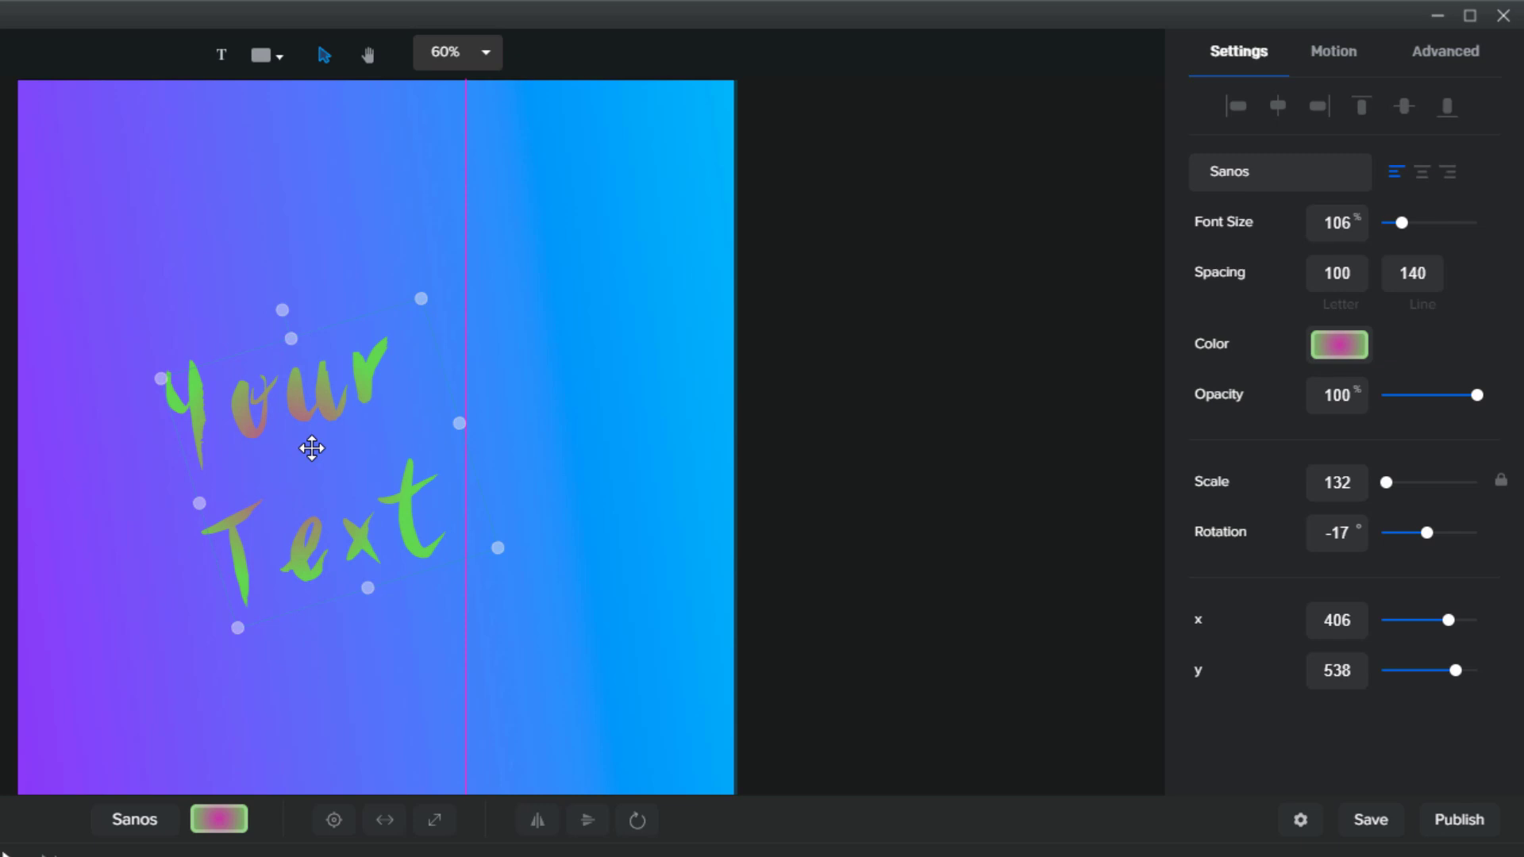
left_click_drag(312, 448, 362, 364)
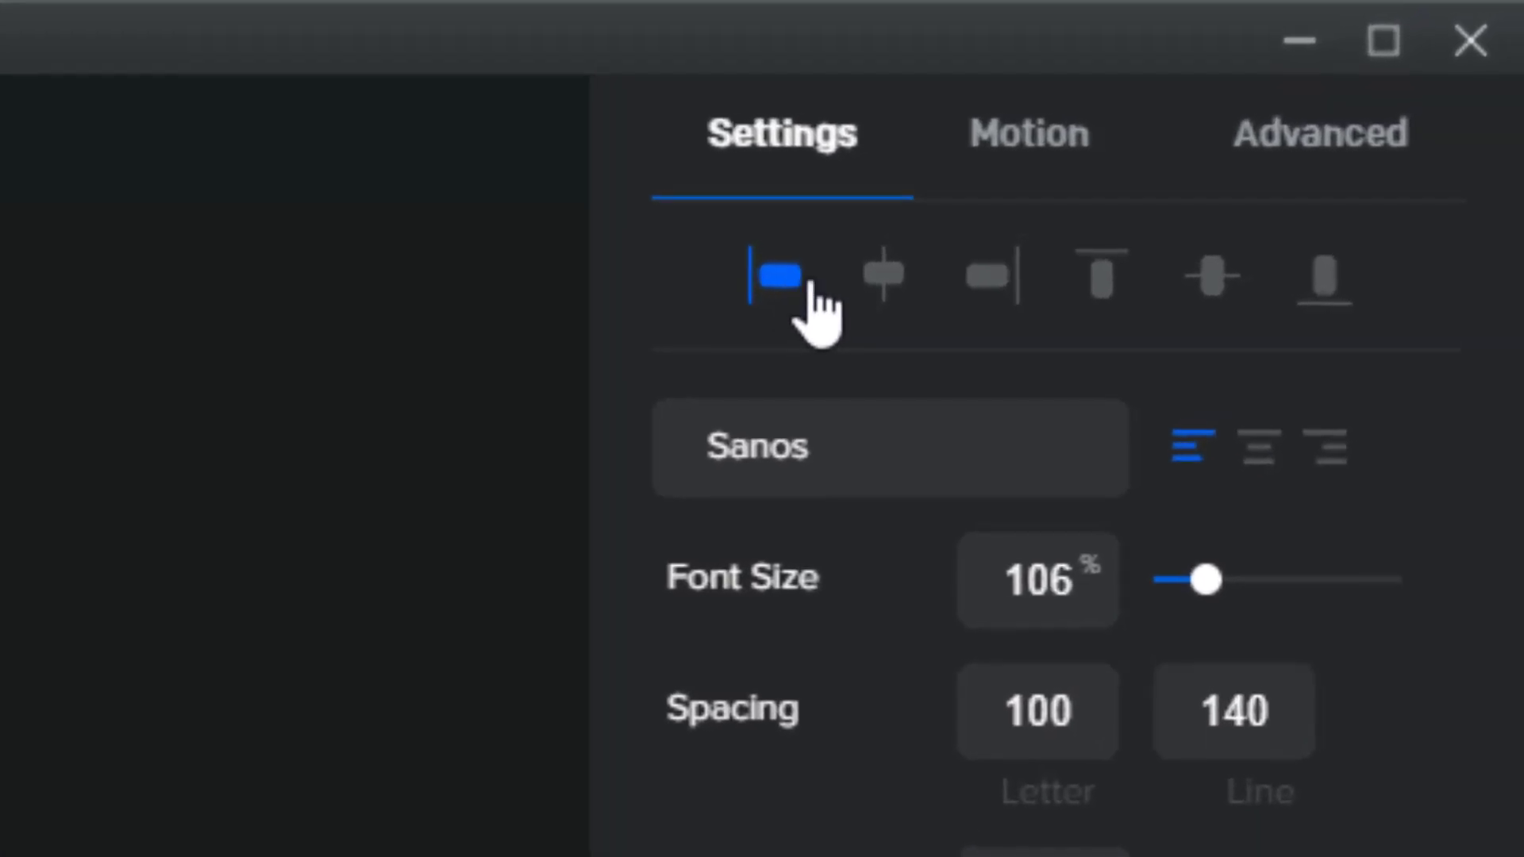
Try each align button, finishing with the title centred horizontally and vertically at x 500, y 500
left_click(1278, 107)
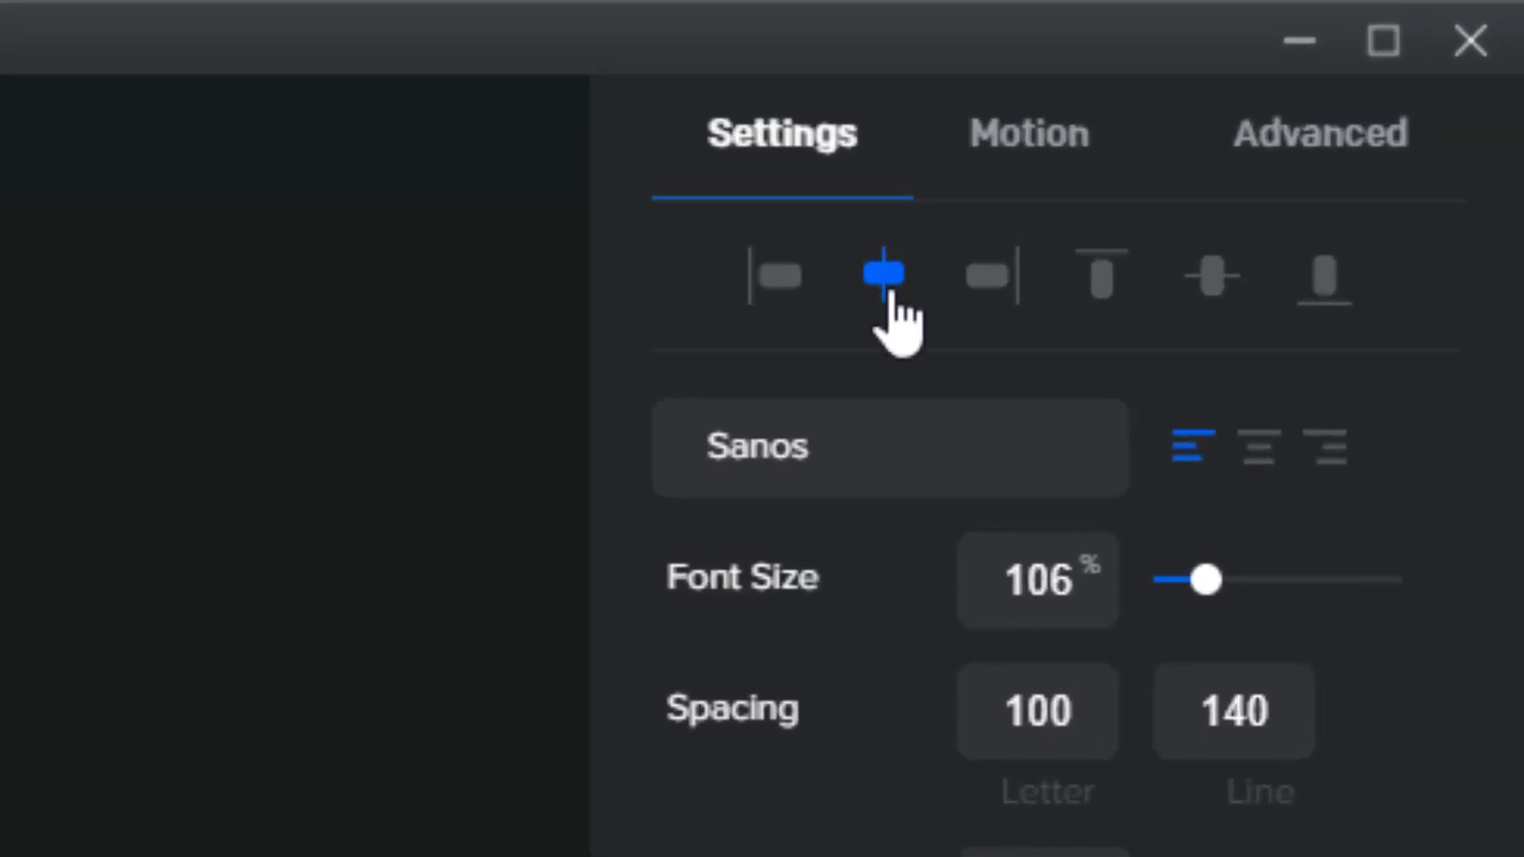
left_click(773, 287)
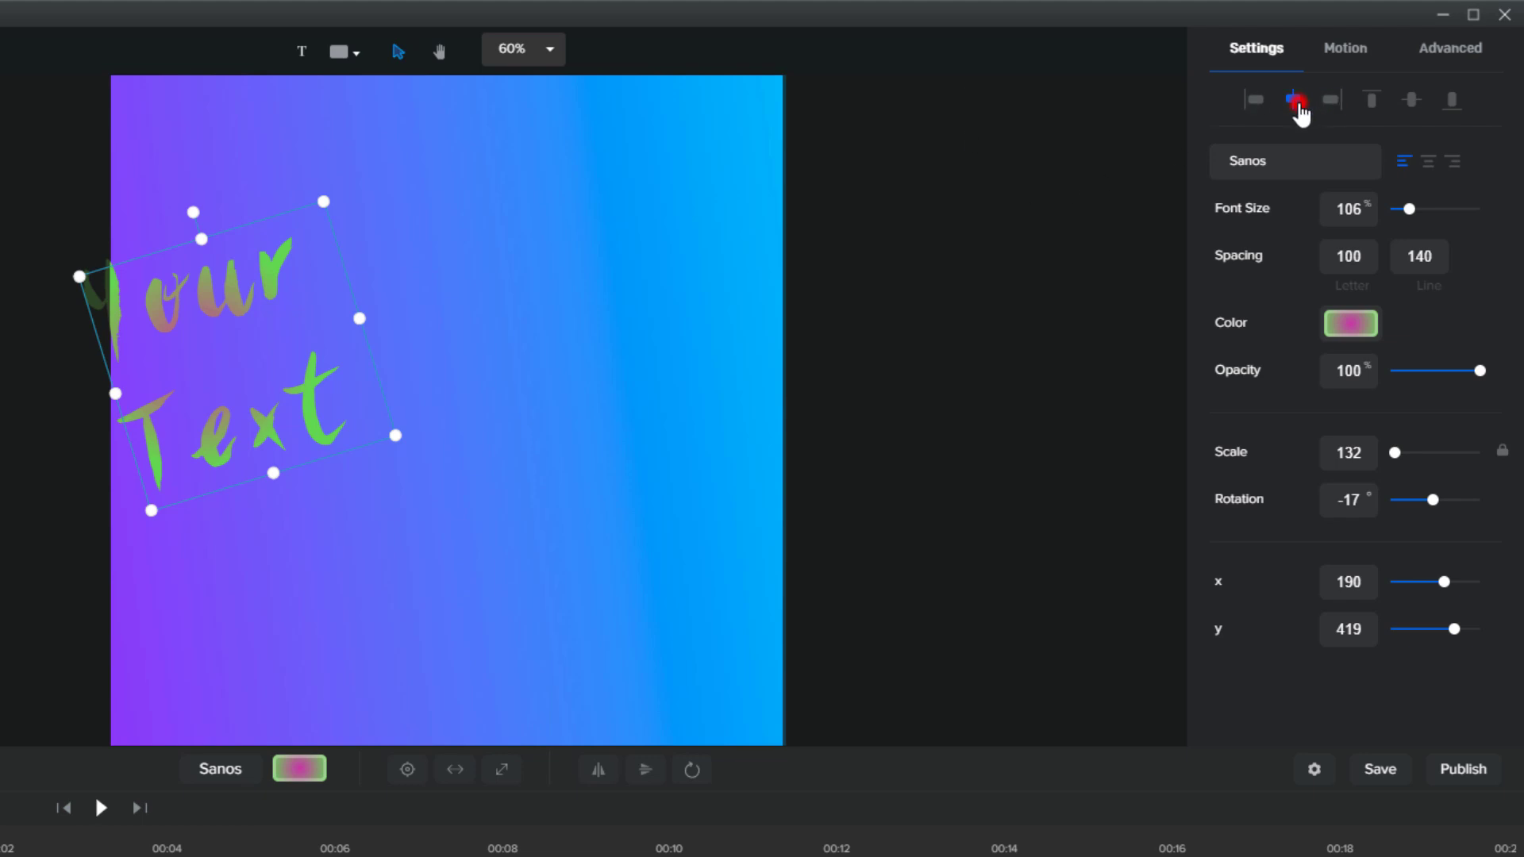
left_click(1296, 101)
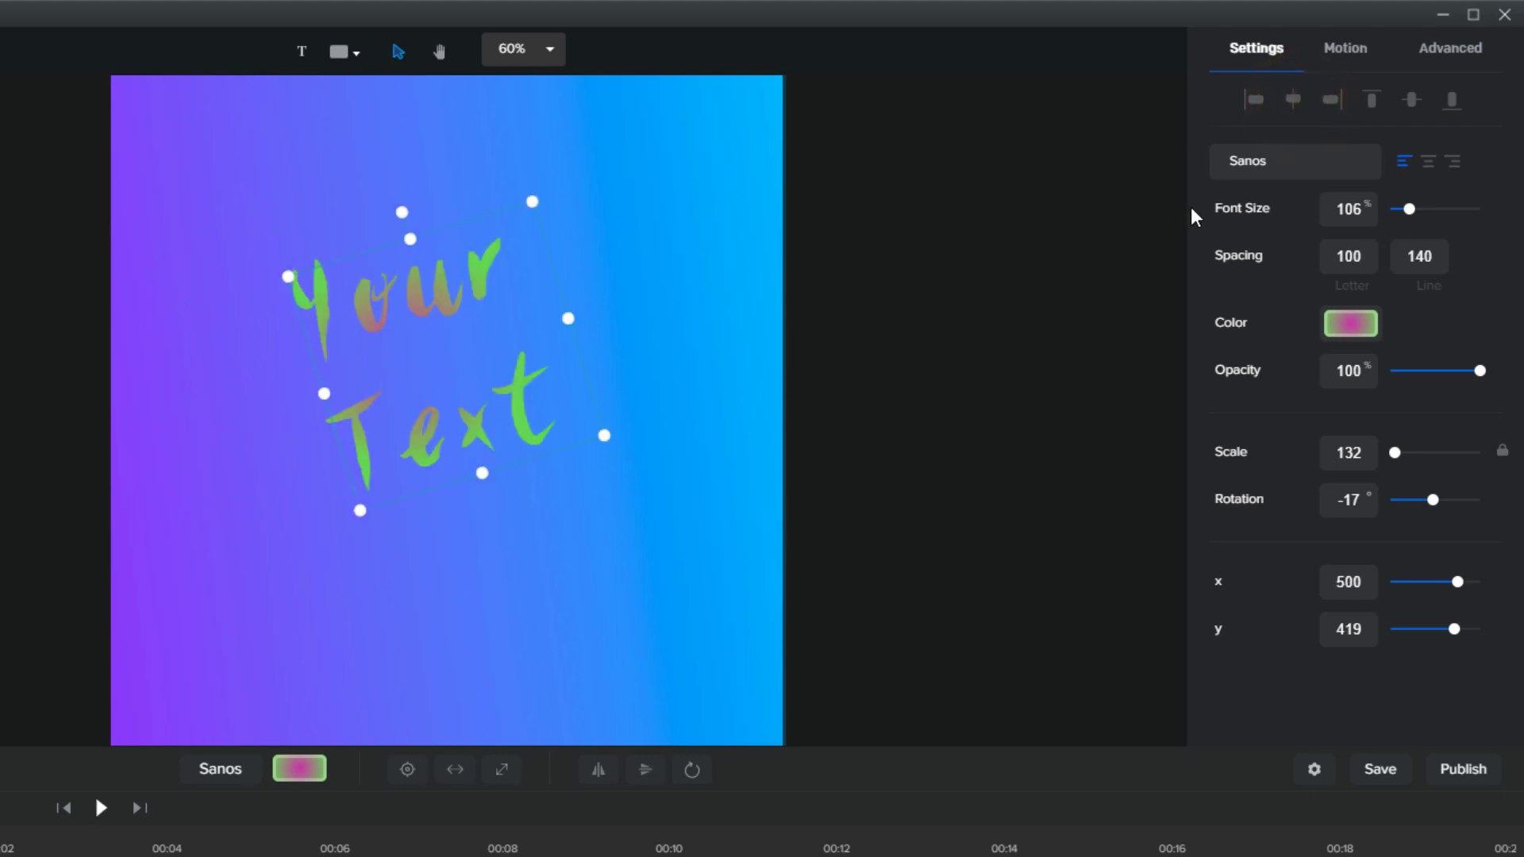
left_click(1333, 98)
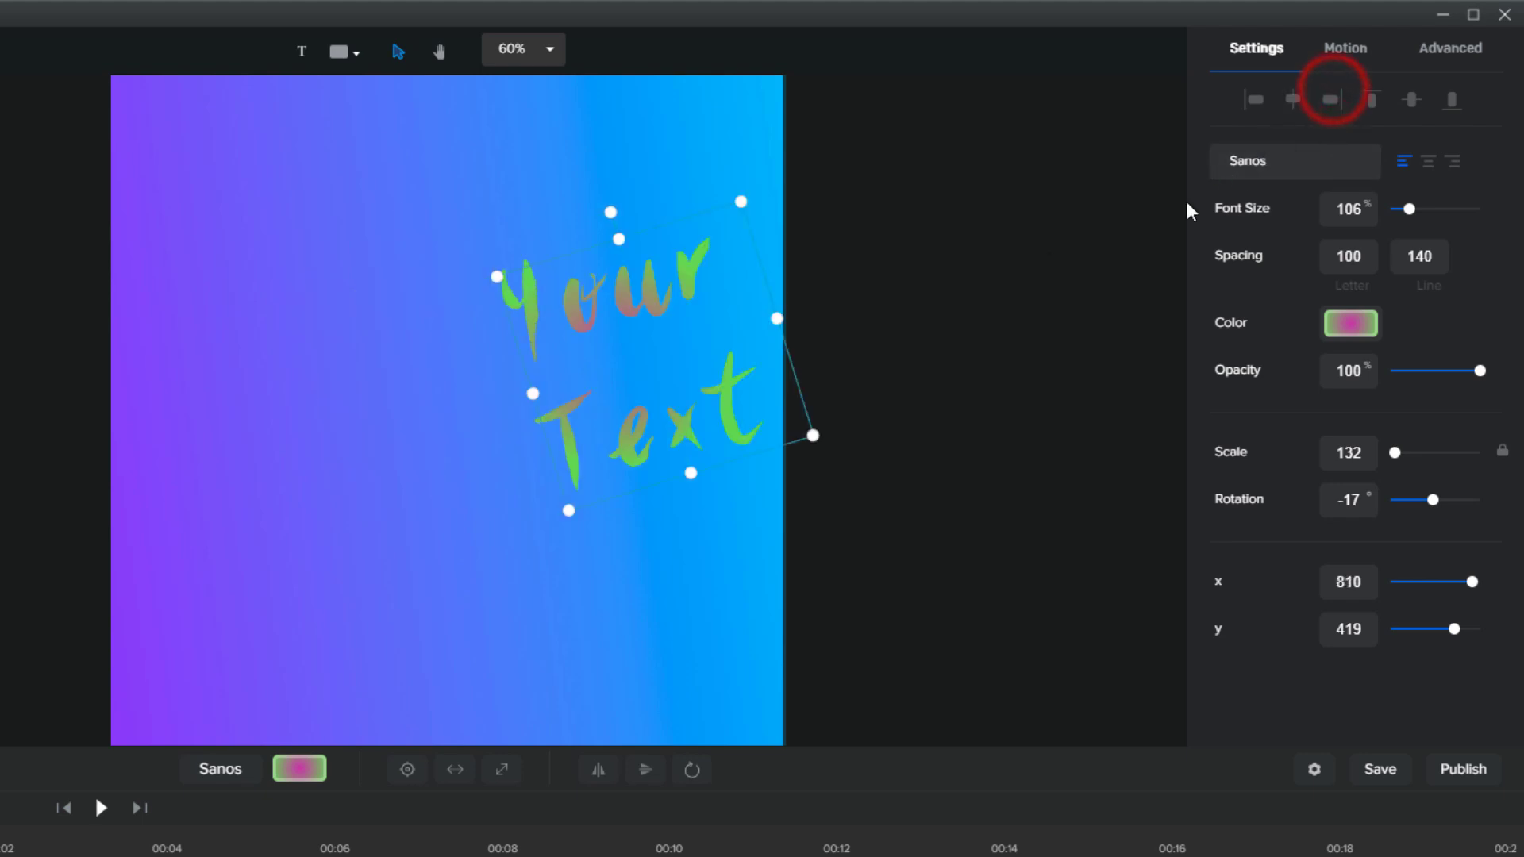
left_click(1372, 101)
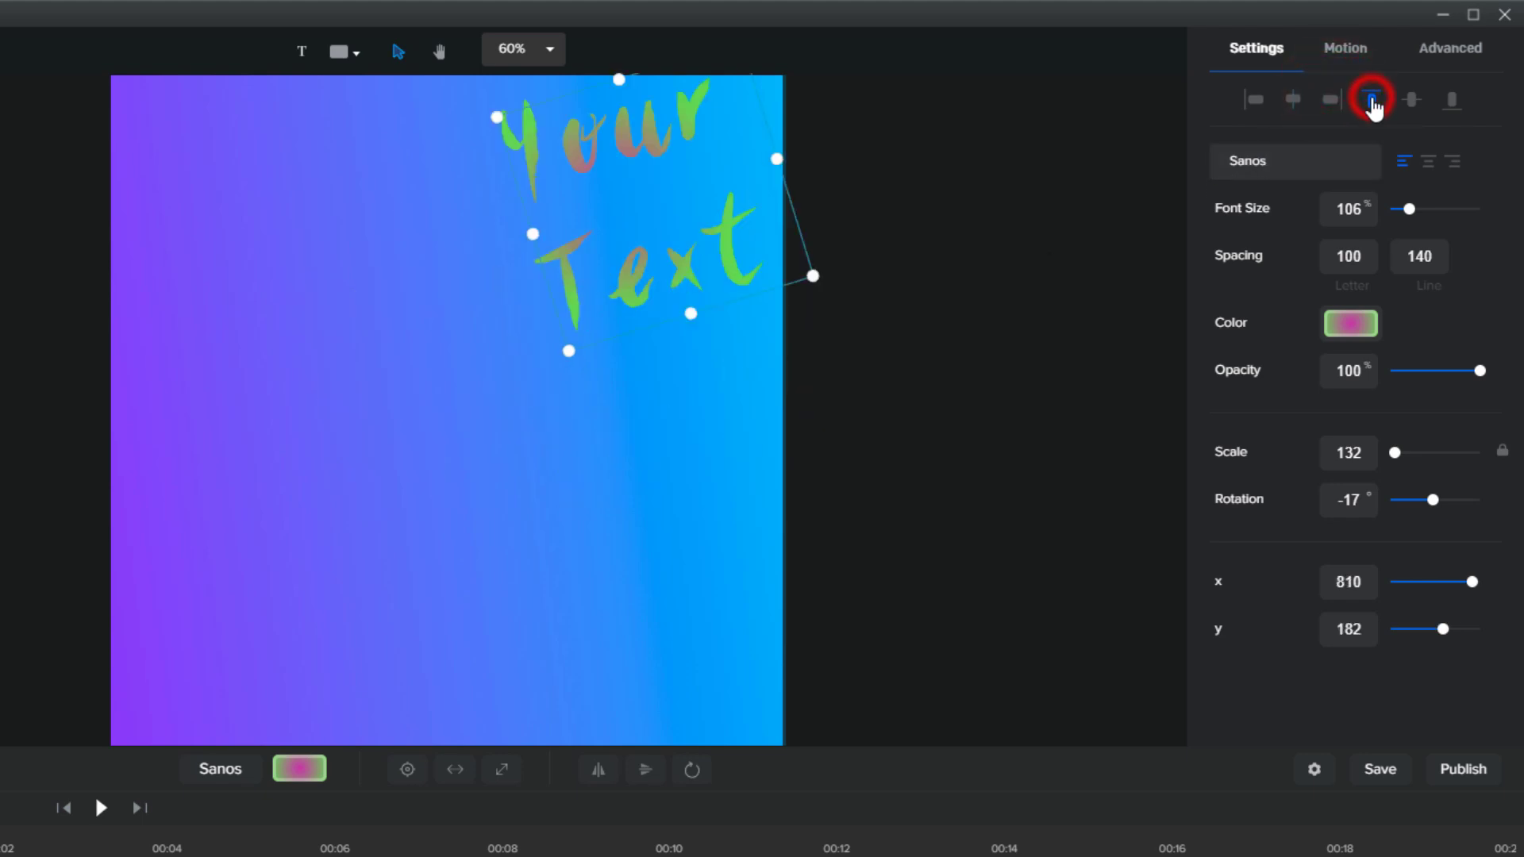
left_click(1452, 101)
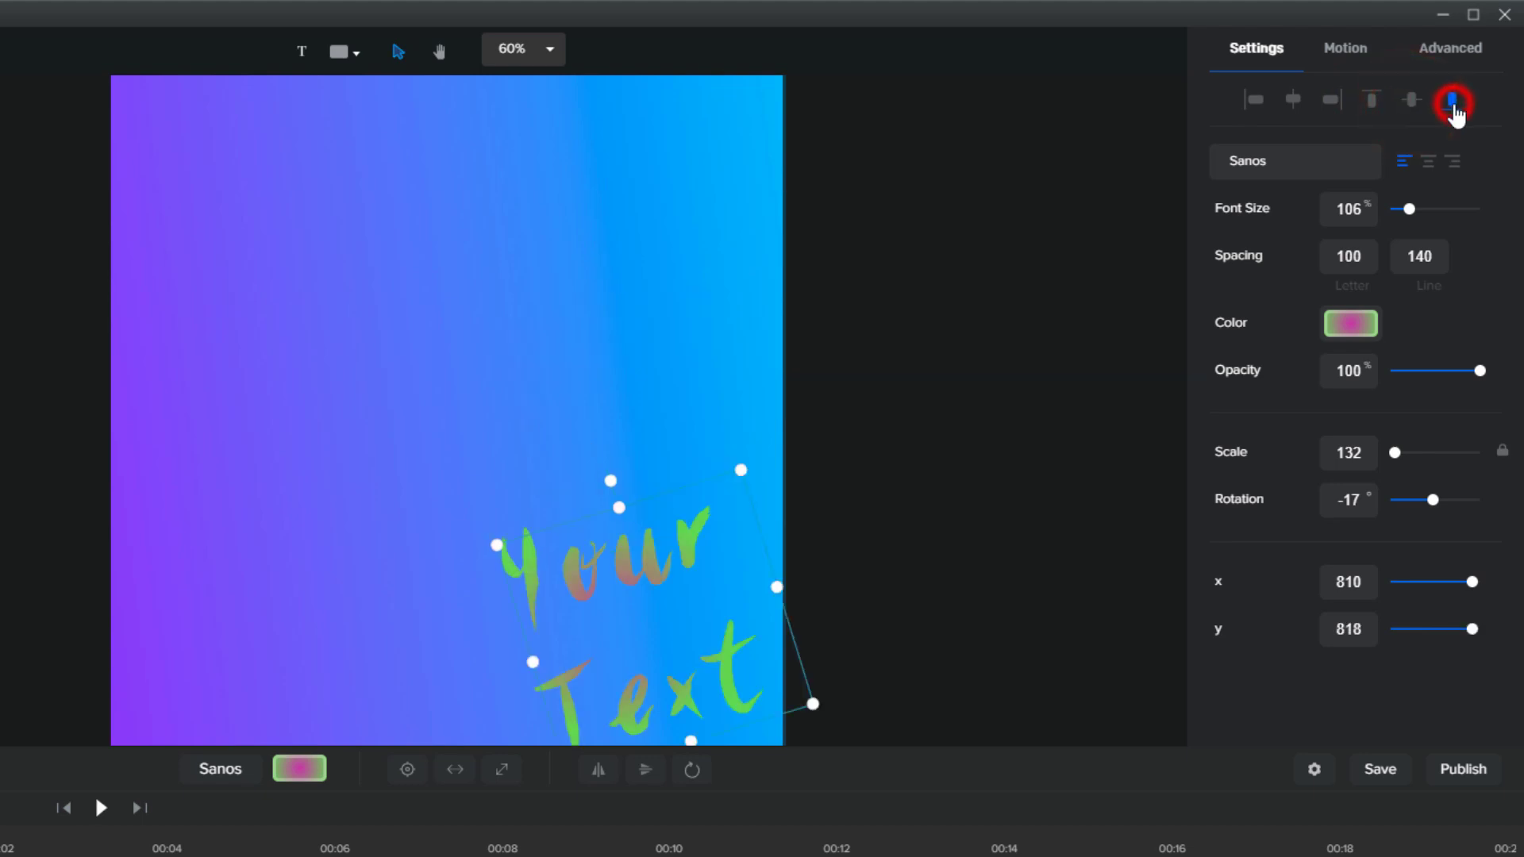
left_click(1294, 103)
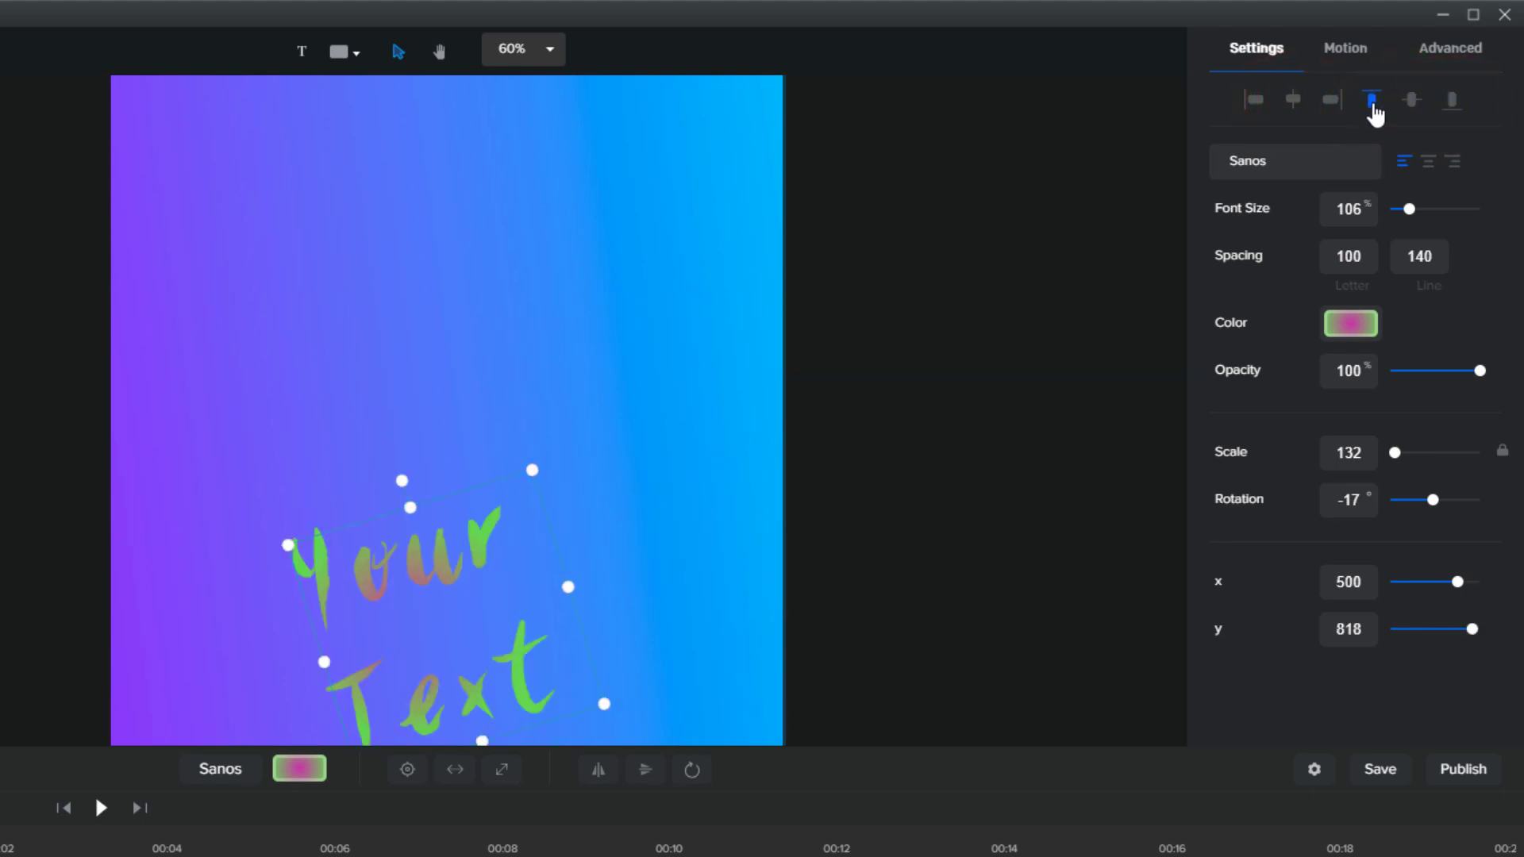
left_click(1414, 103)
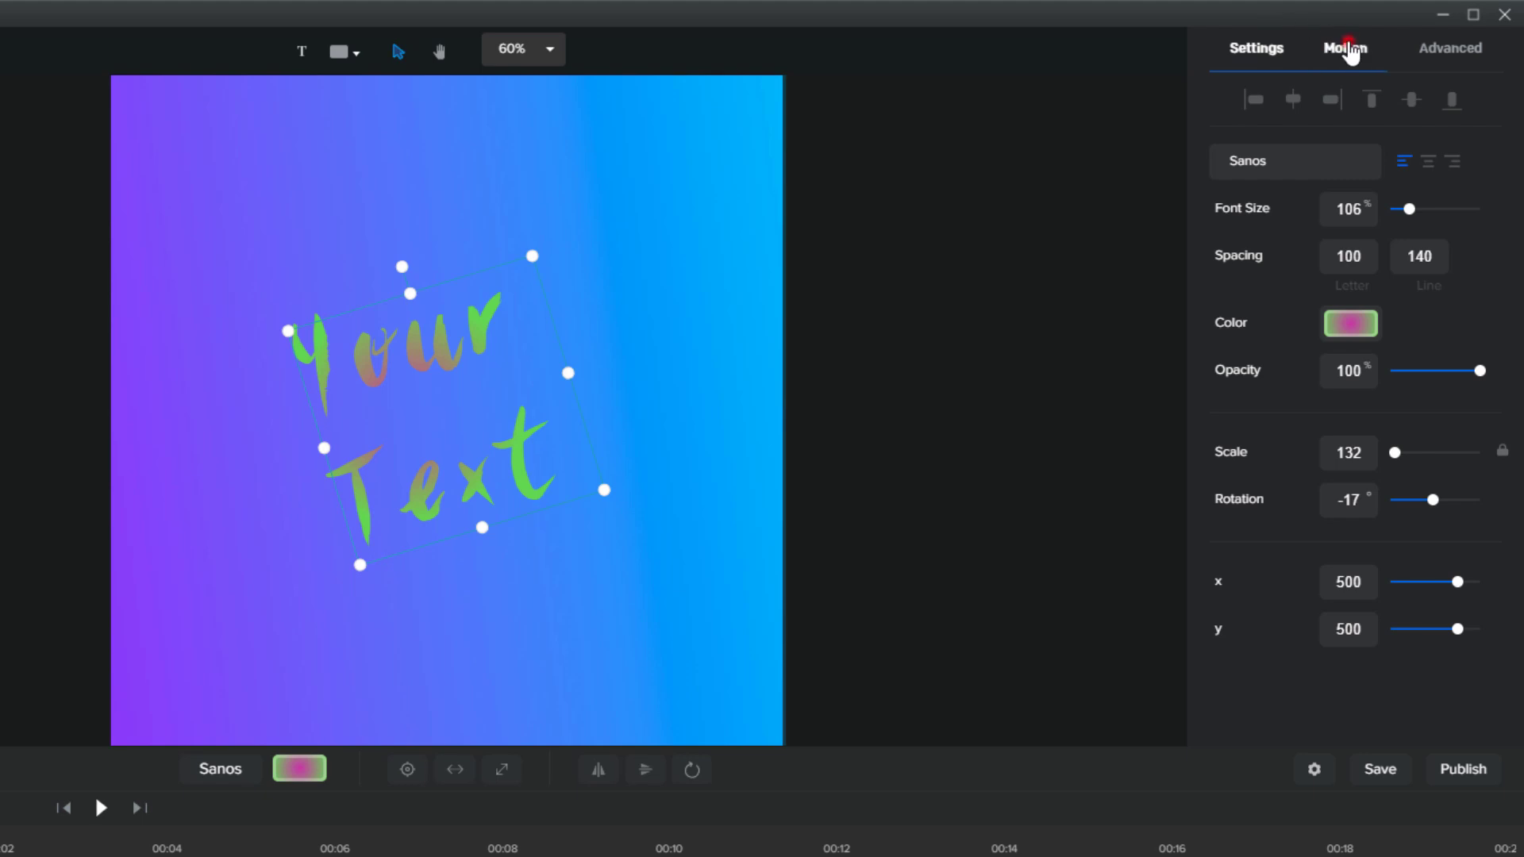
Preview the Slide entrance animations for Your Text: Right, Left, Bottom, Top and Back Slide Left
left_click(1345, 48)
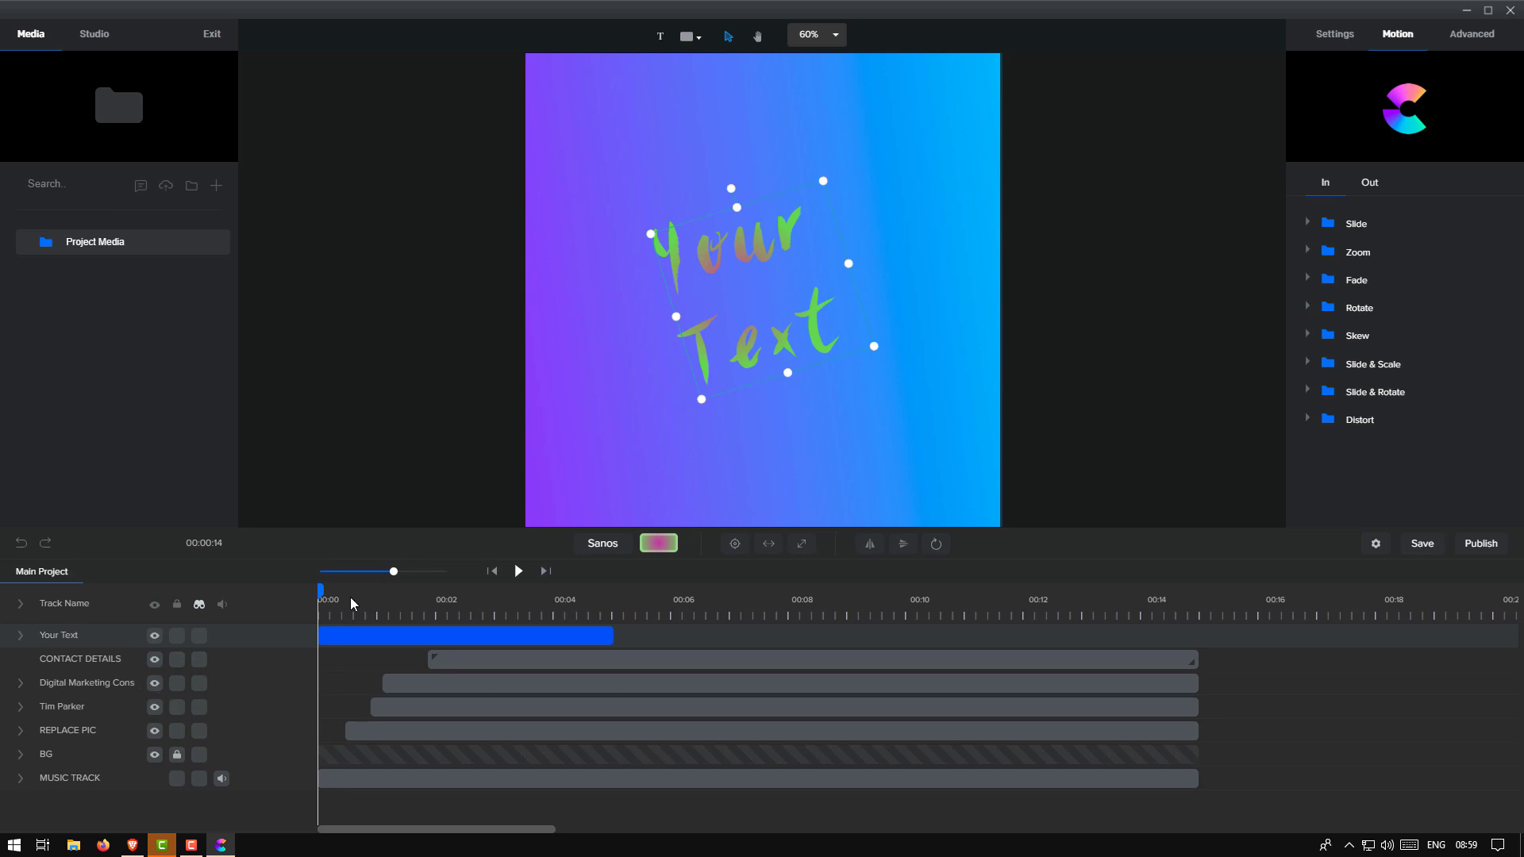
mouse_move(319, 596)
left_mouse_down()
mouse_move(365, 597)
mouse_move(320, 597)
left_mouse_up()
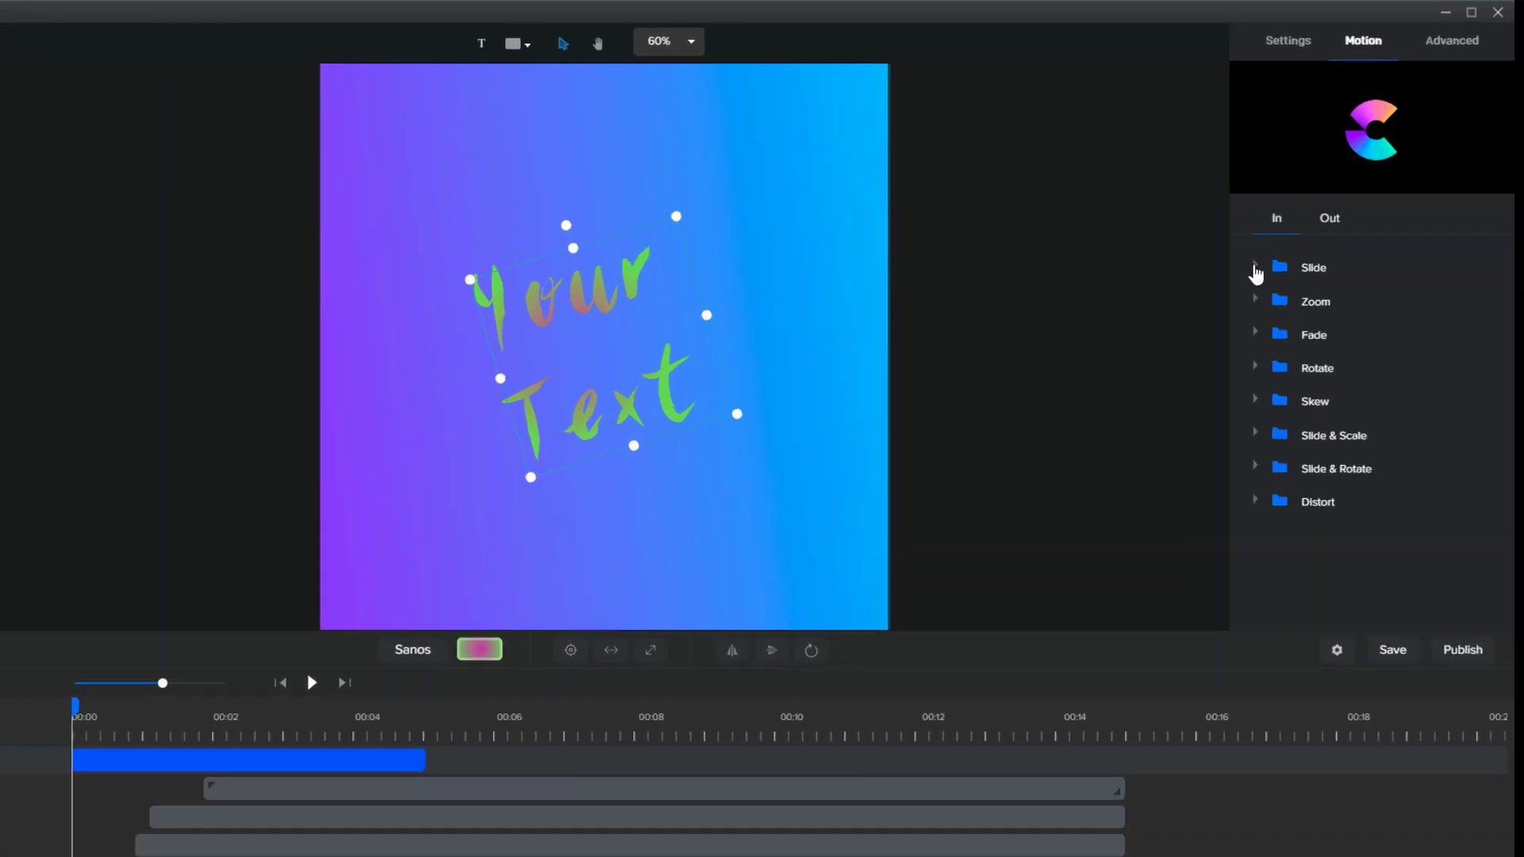
left_click(1306, 223)
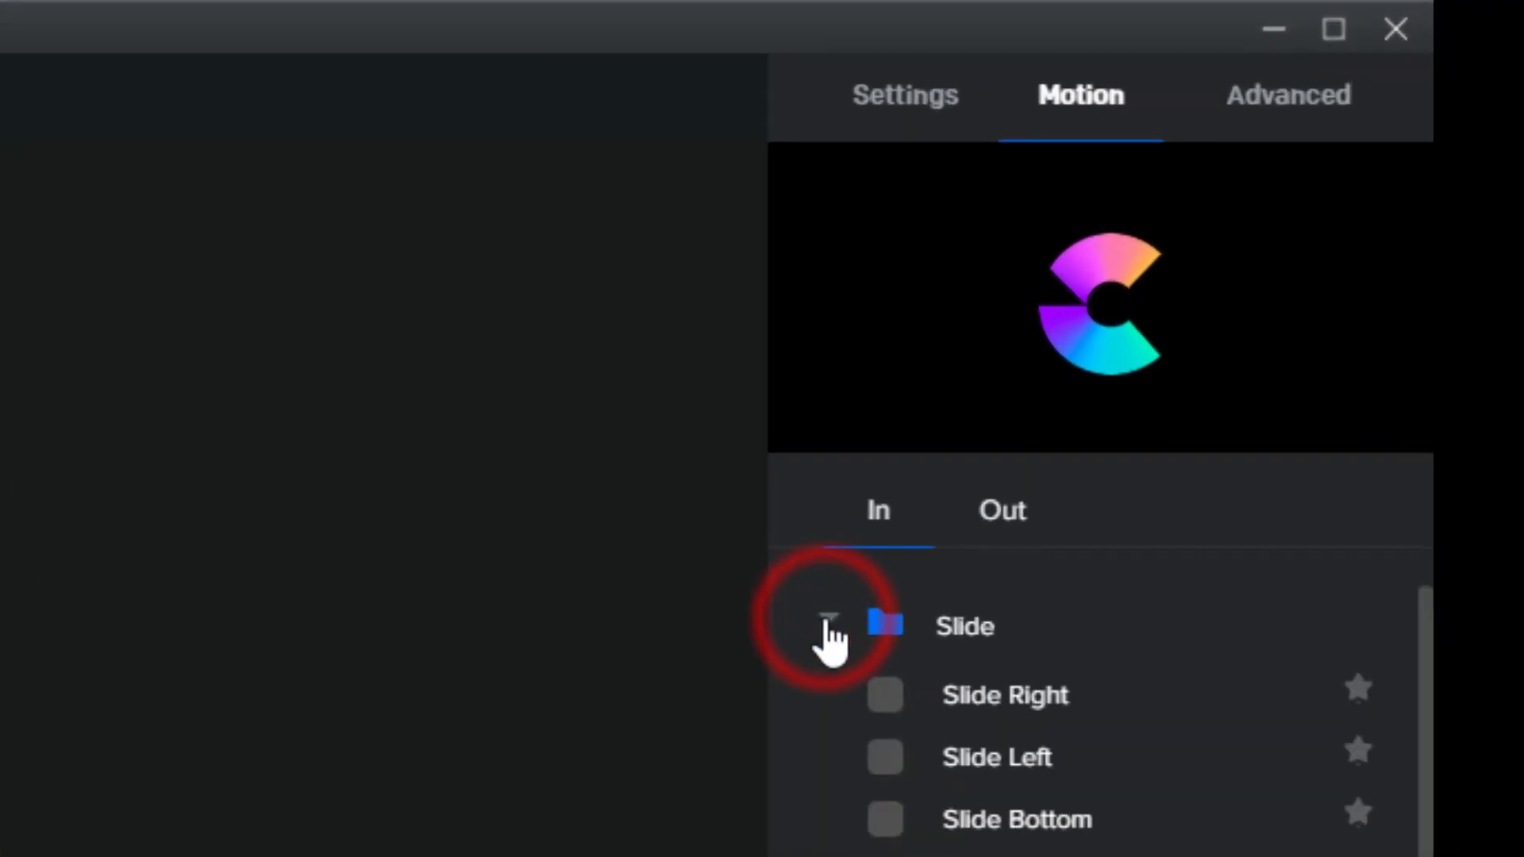
left_click(961, 711)
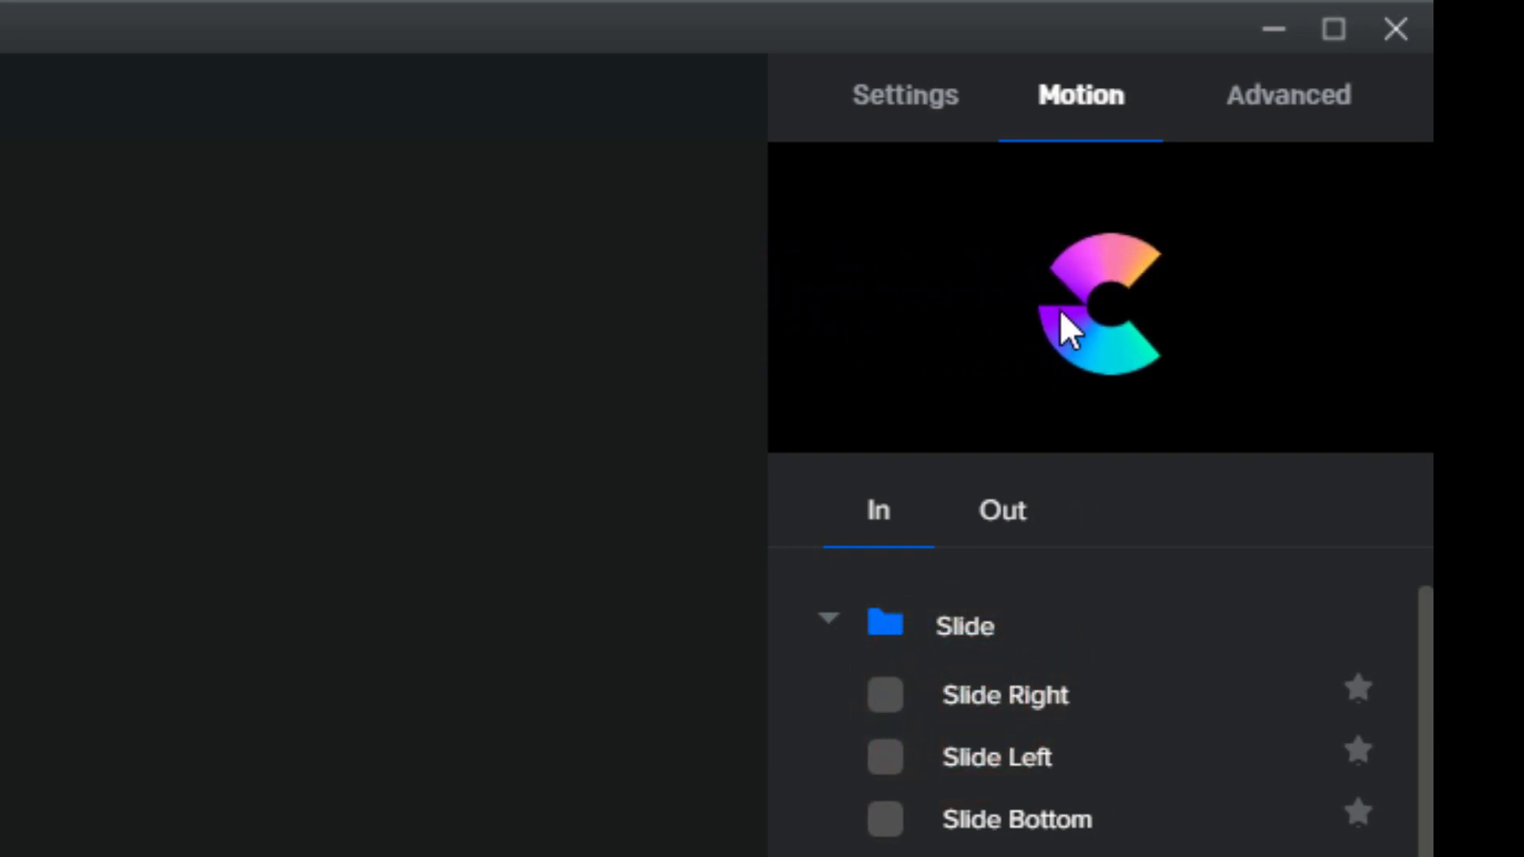
left_click(968, 701)
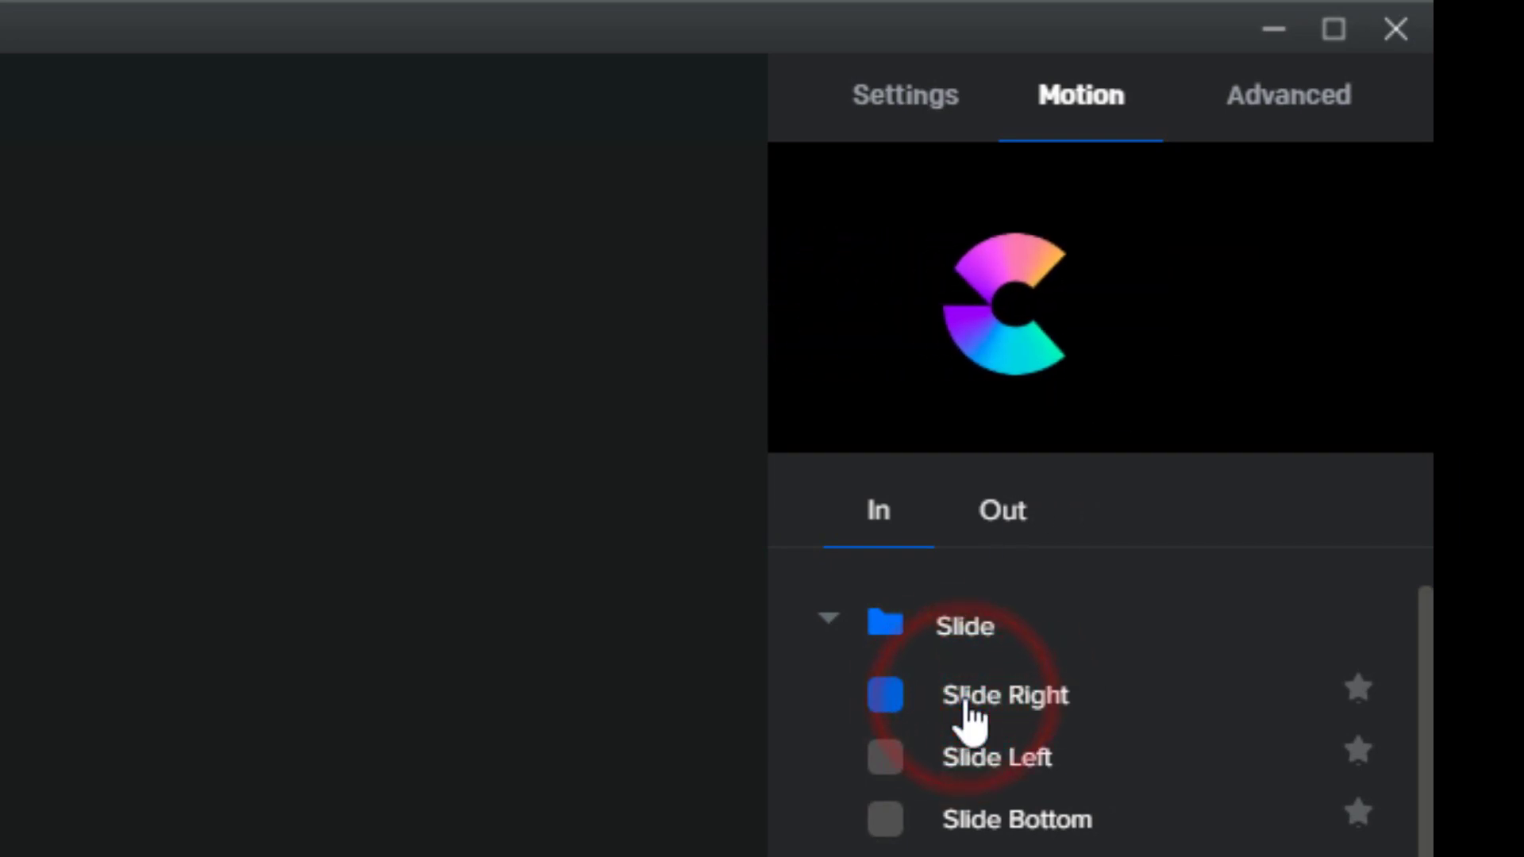
left_click(978, 752)
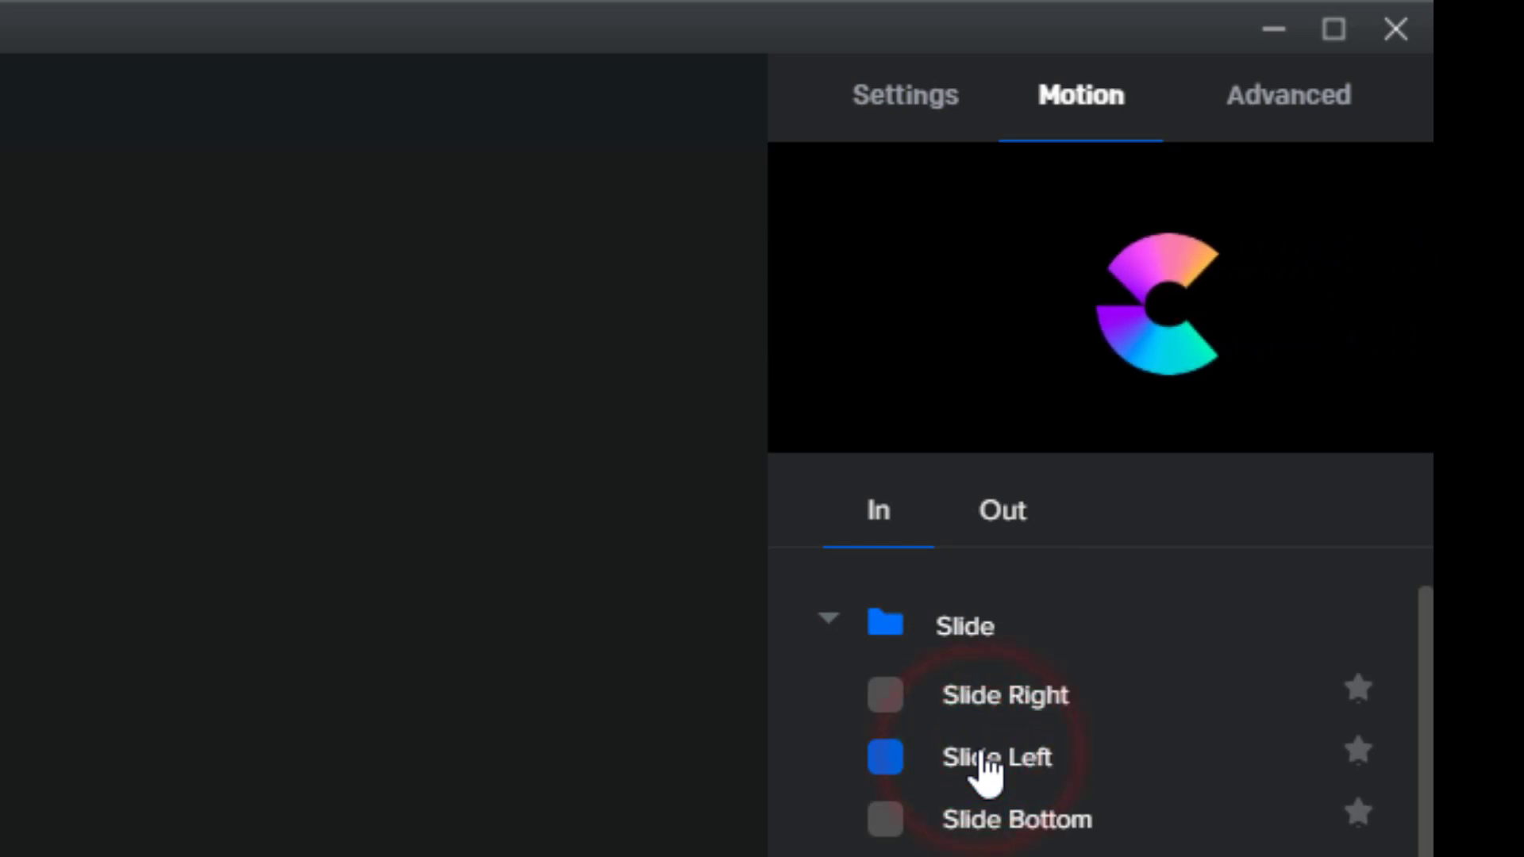
left_click(982, 818)
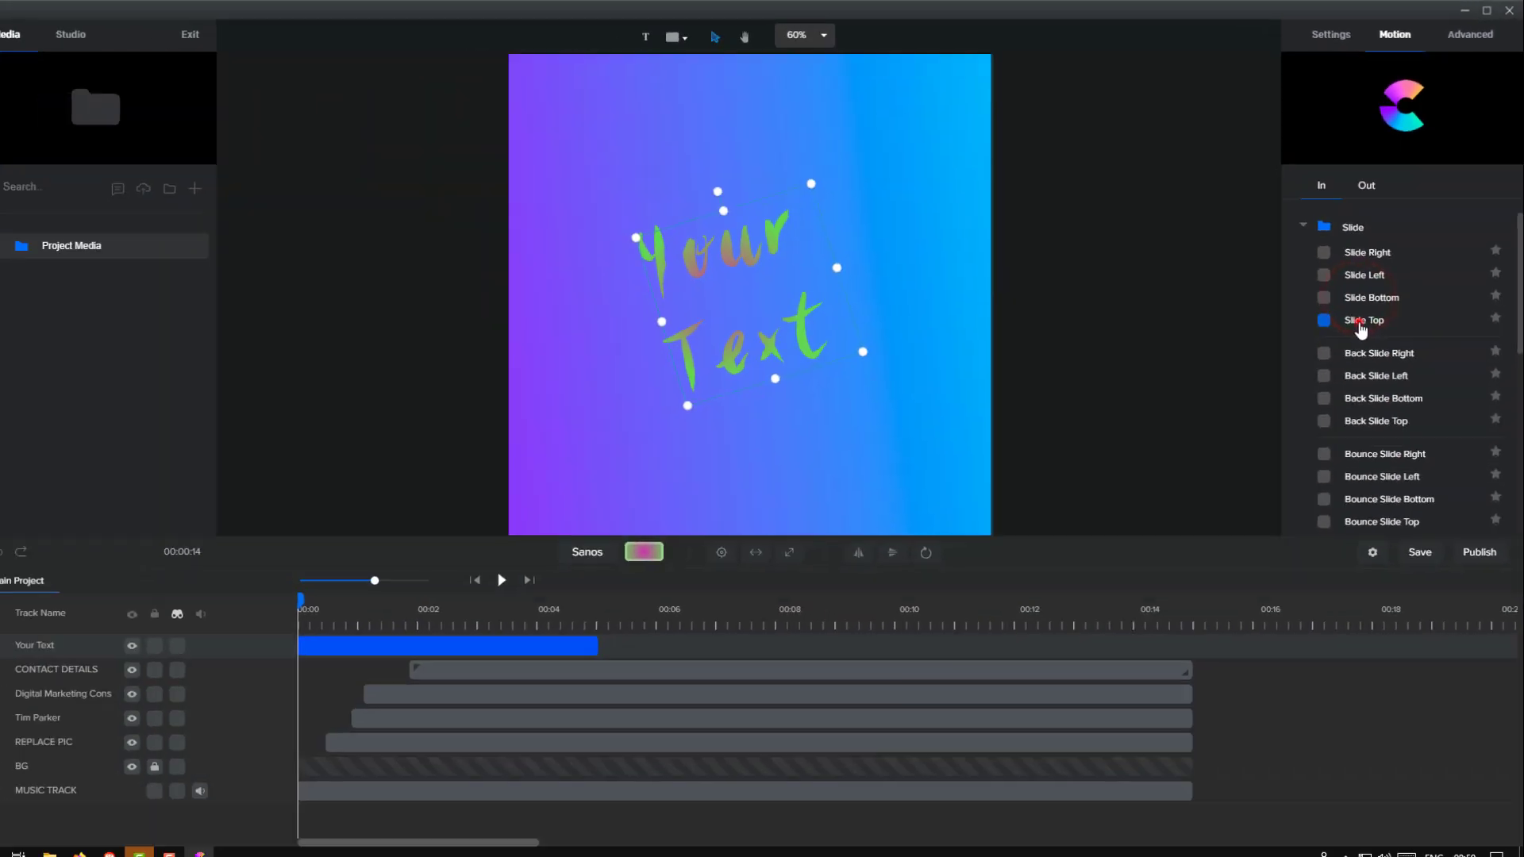
left_click(1362, 316)
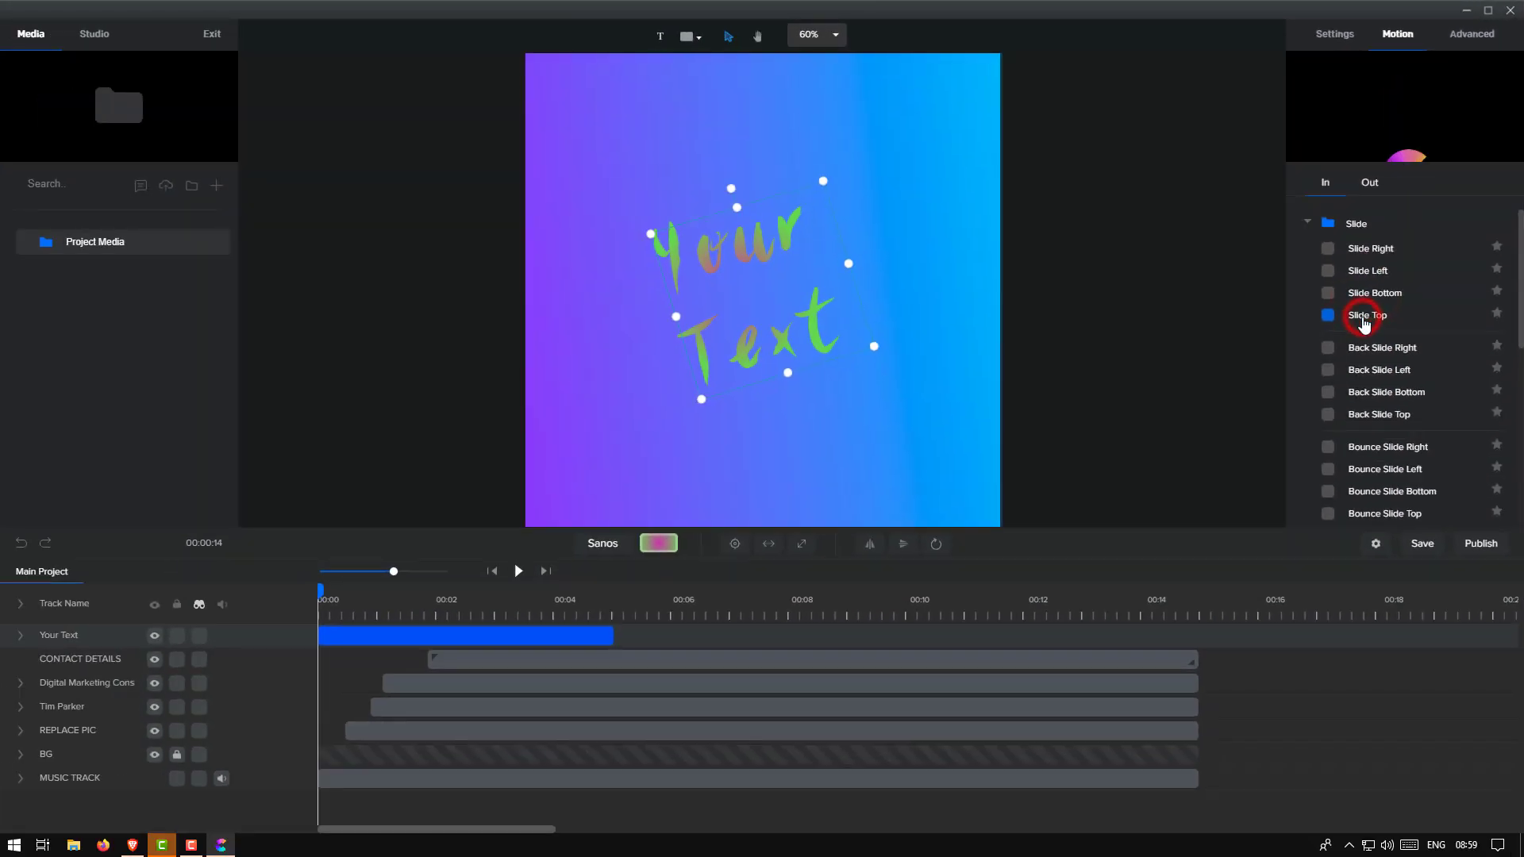
left_click(1365, 369)
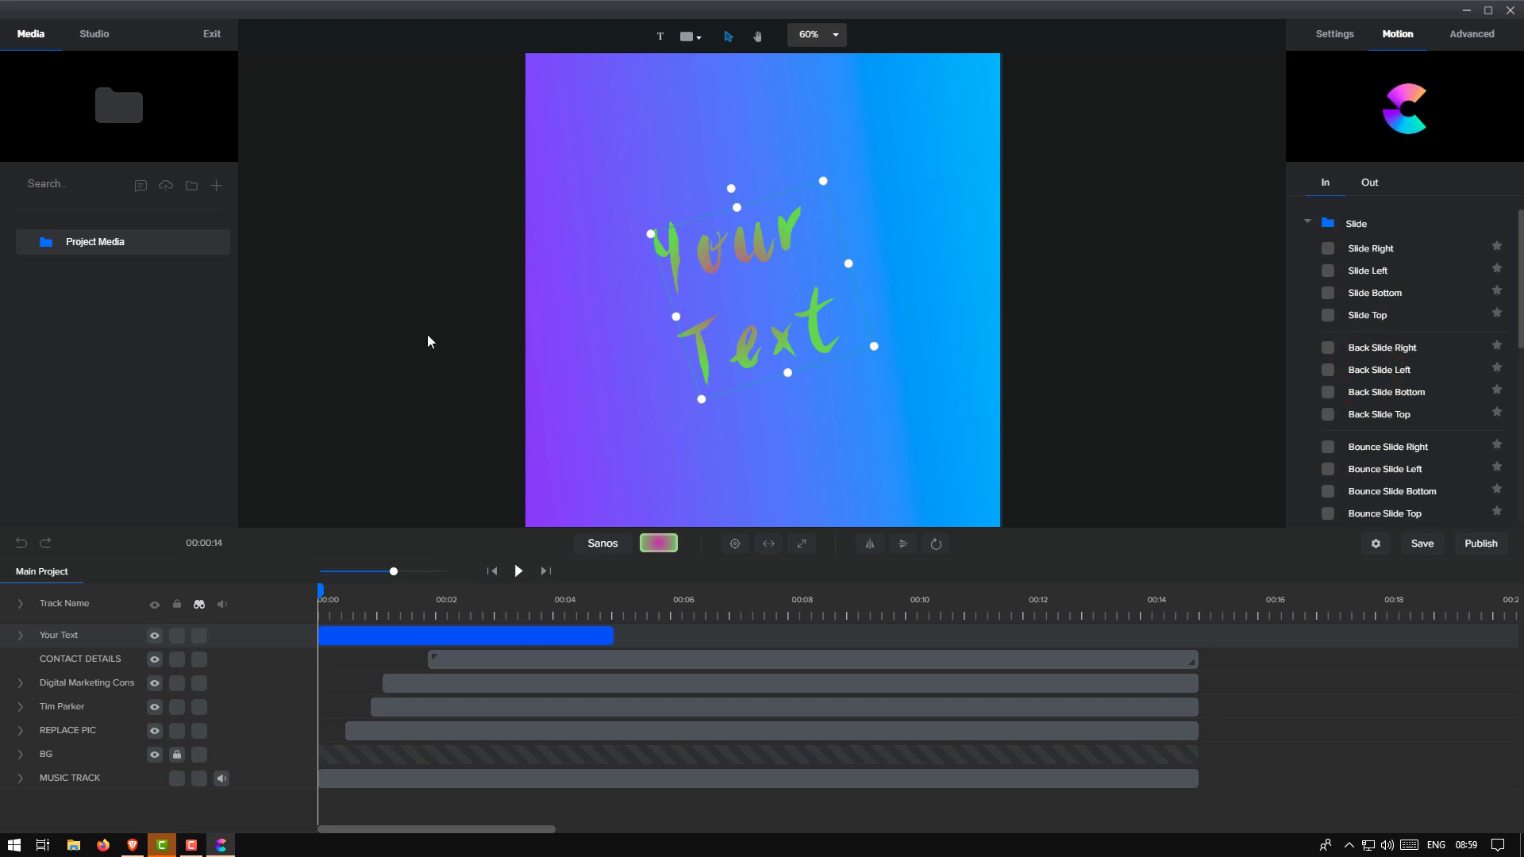
Preview the Slide Right exit animation and scrub the timeline forward and back to the start
left_click(1373, 184)
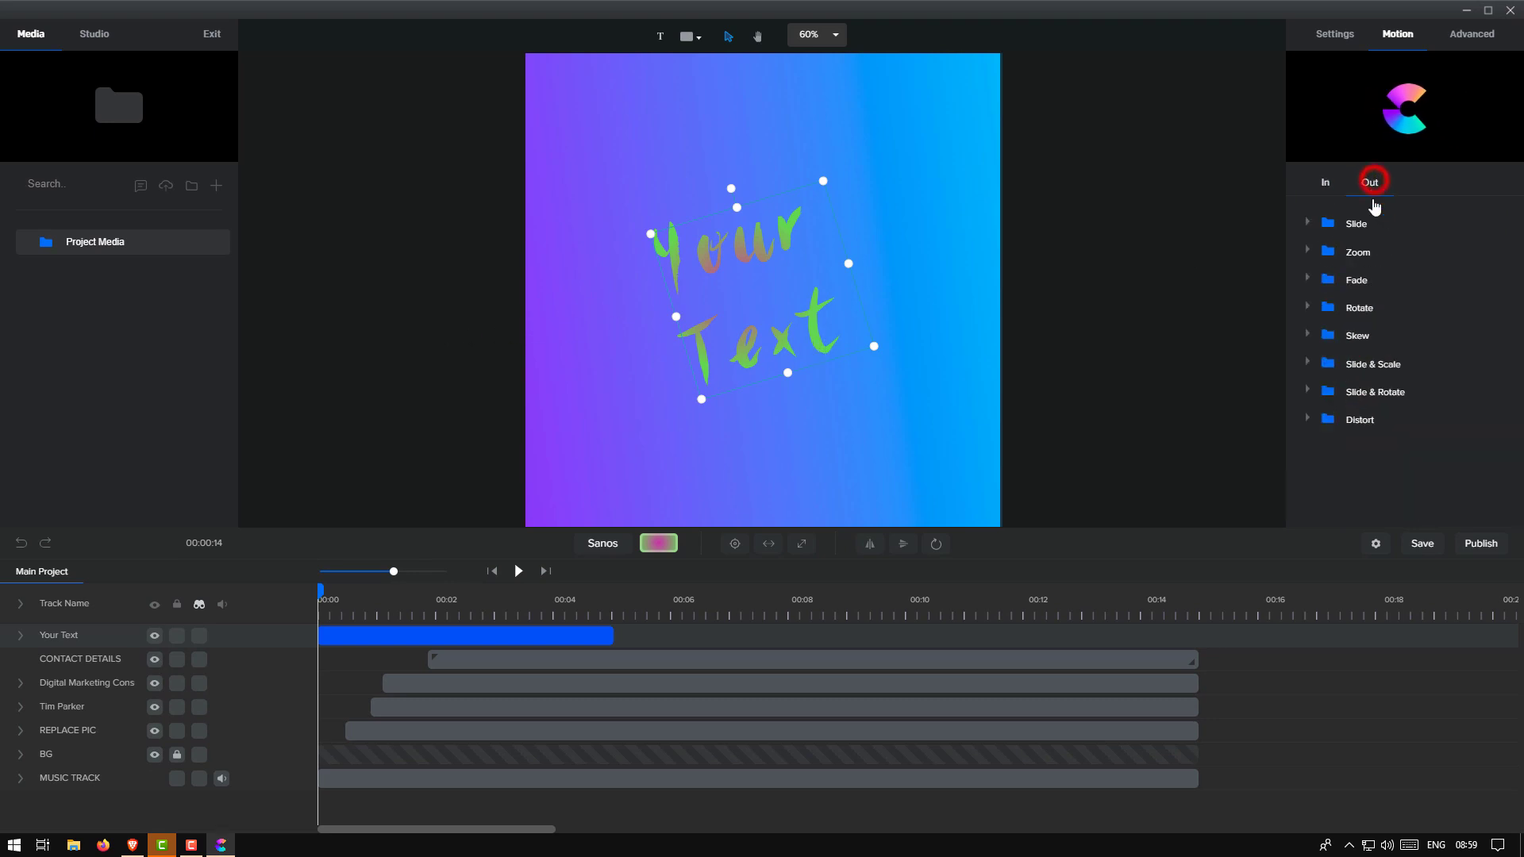
left_click(1306, 222)
left_click(1342, 252)
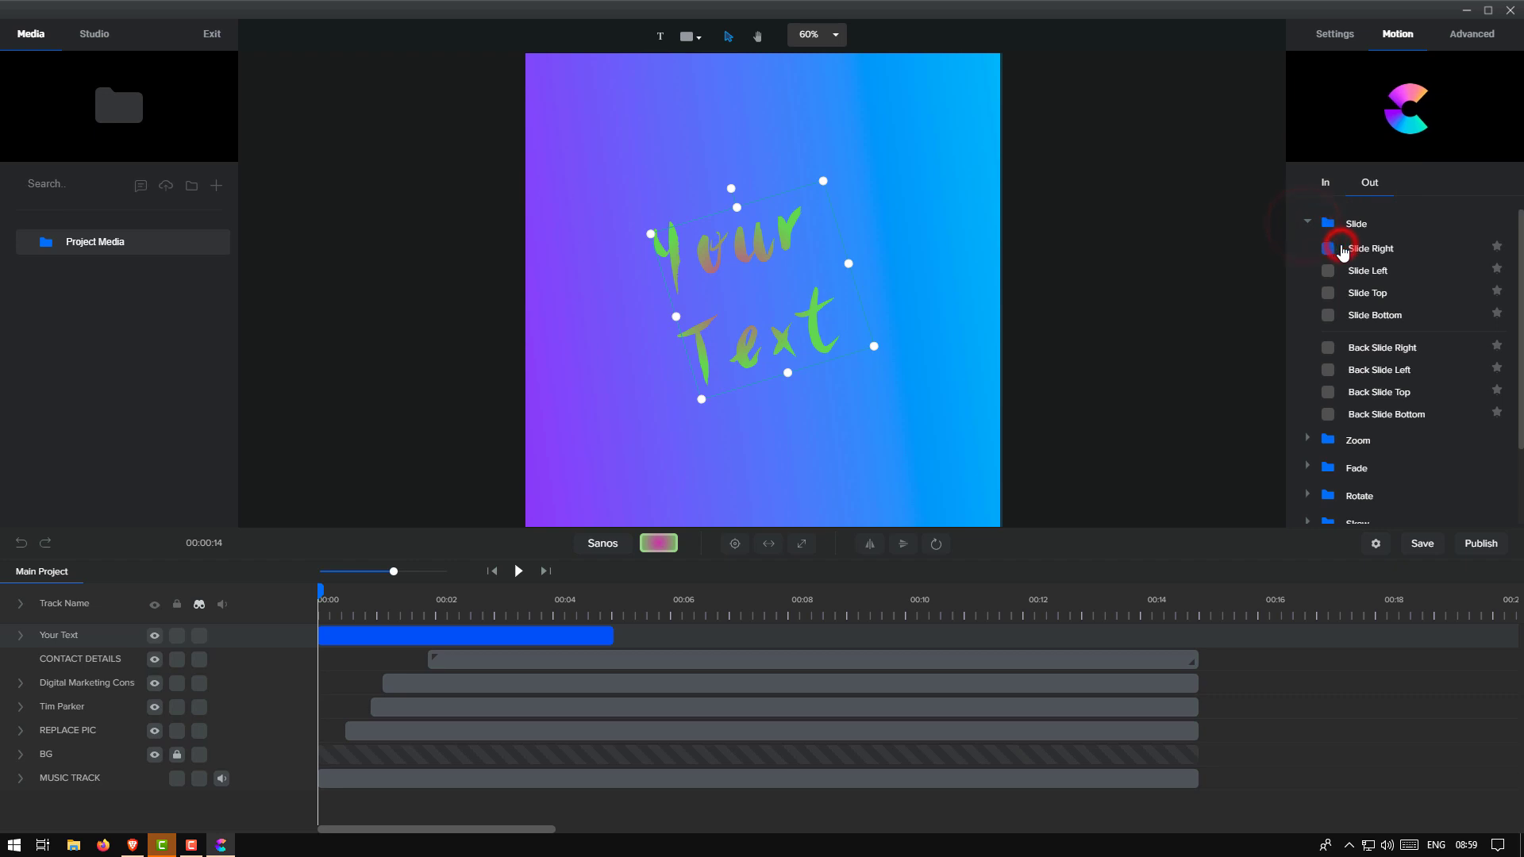
left_click(1306, 223)
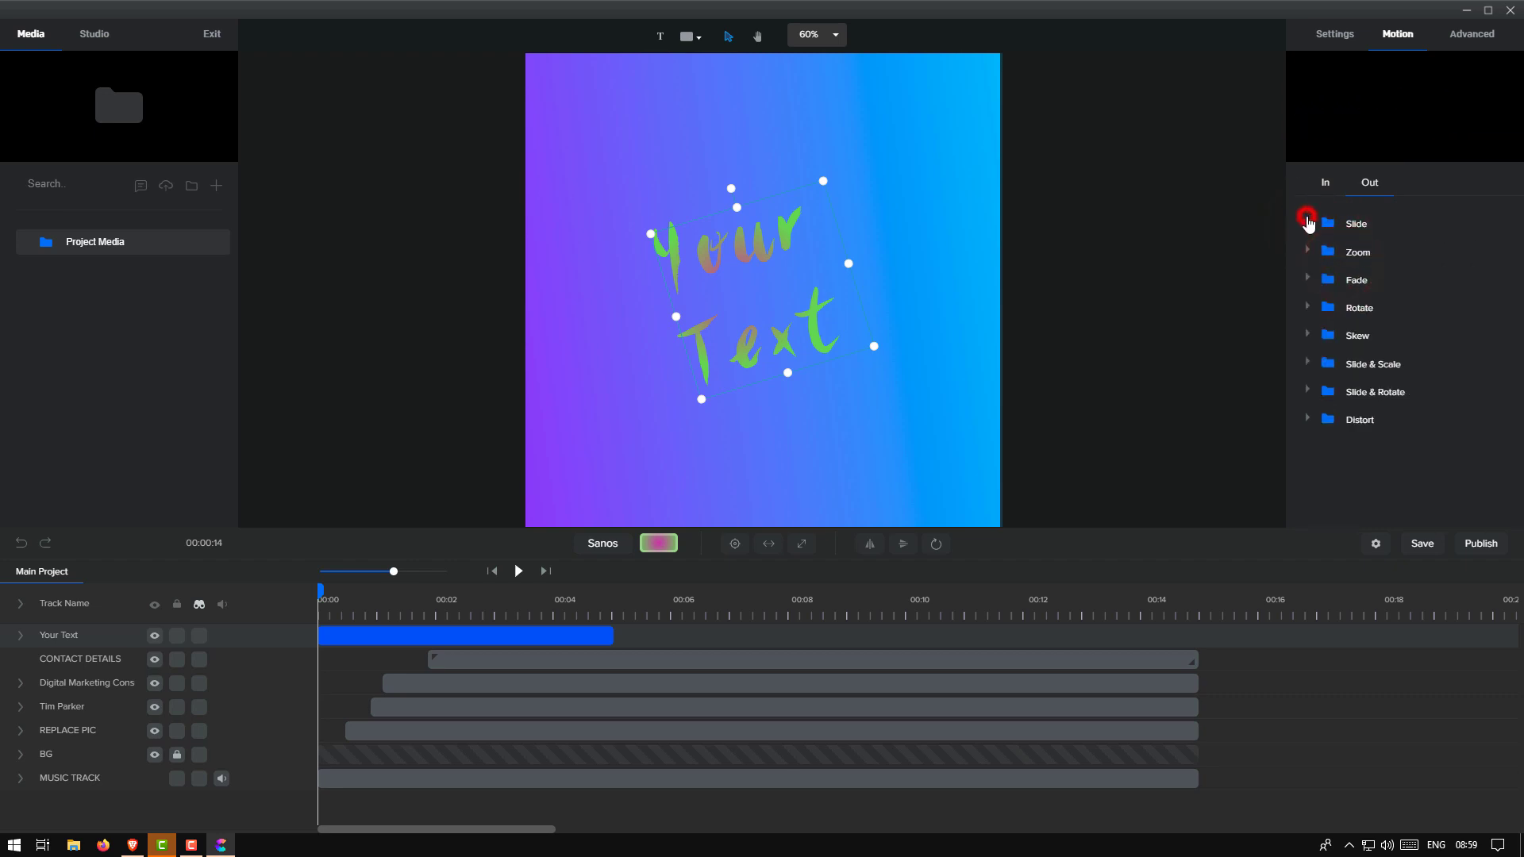
left_click_drag(318, 590, 344, 591)
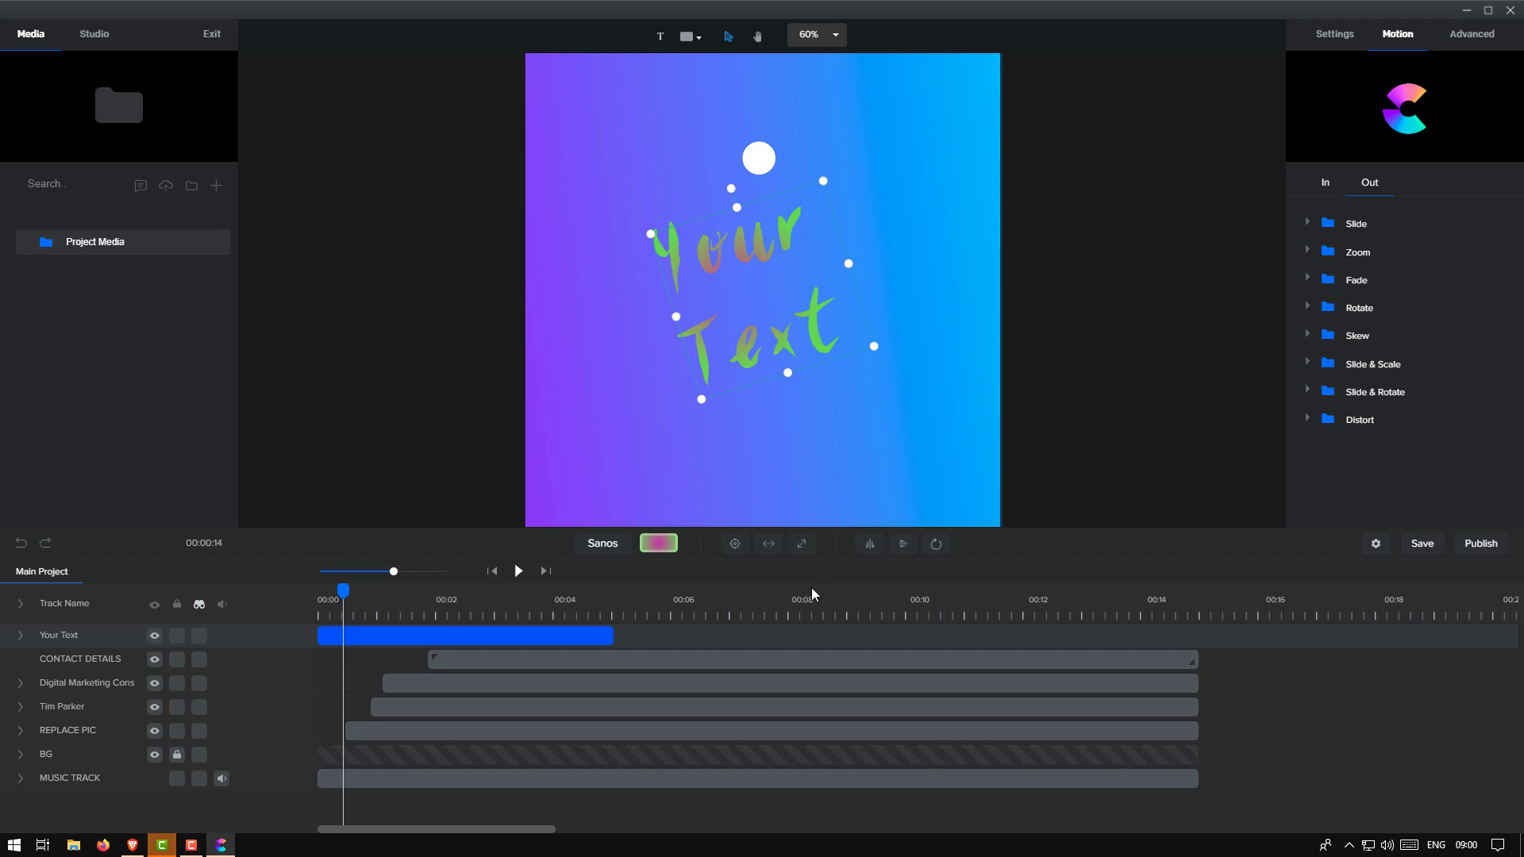
left_click_drag(343, 592, 317, 595)
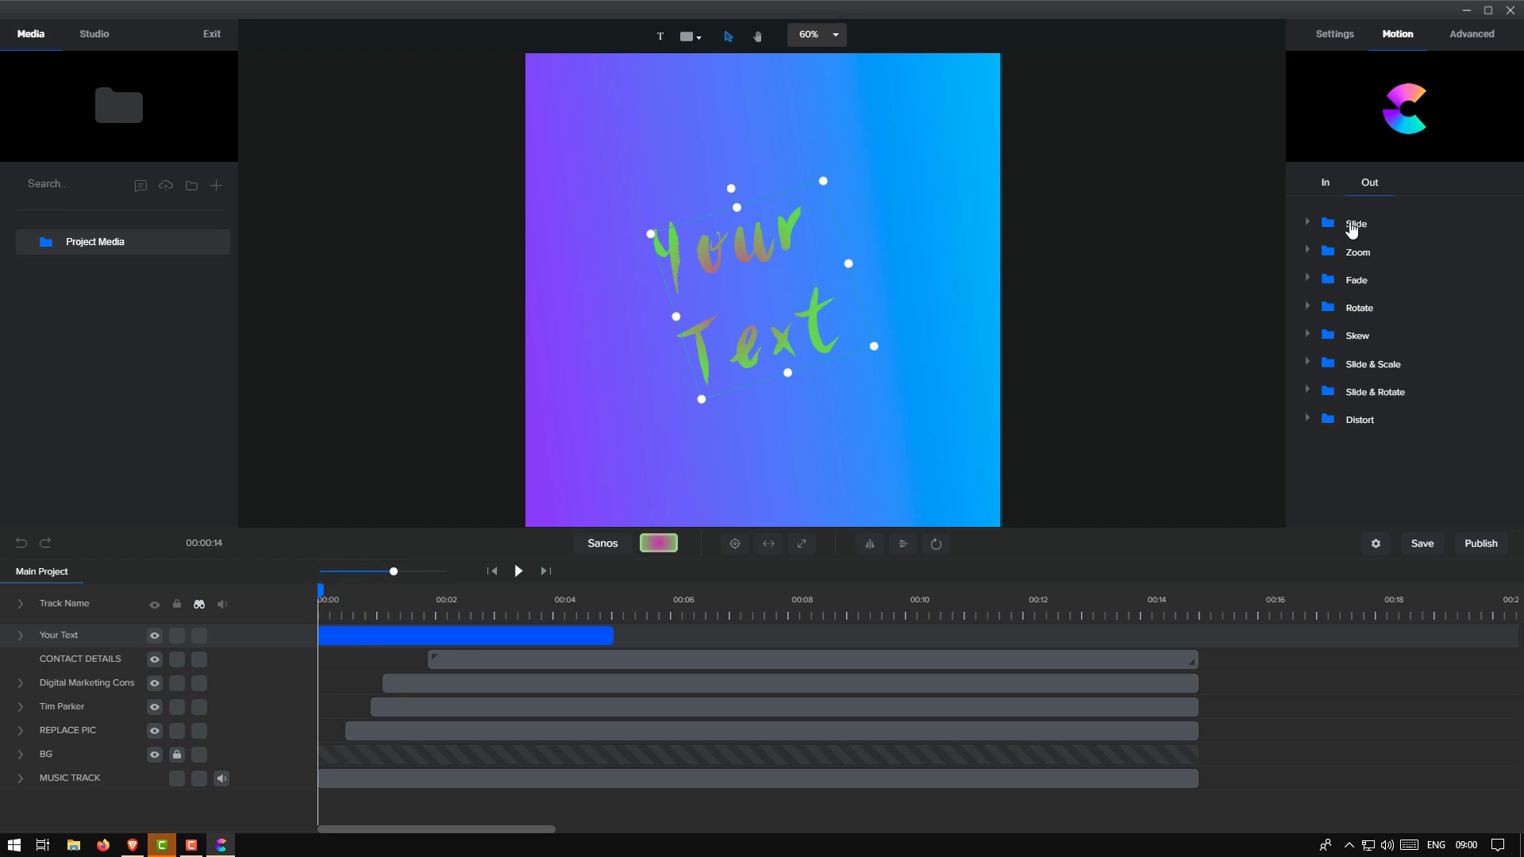
Add a border to the Your Text lettering and colour it red (#D31F1F)
left_click(1478, 36)
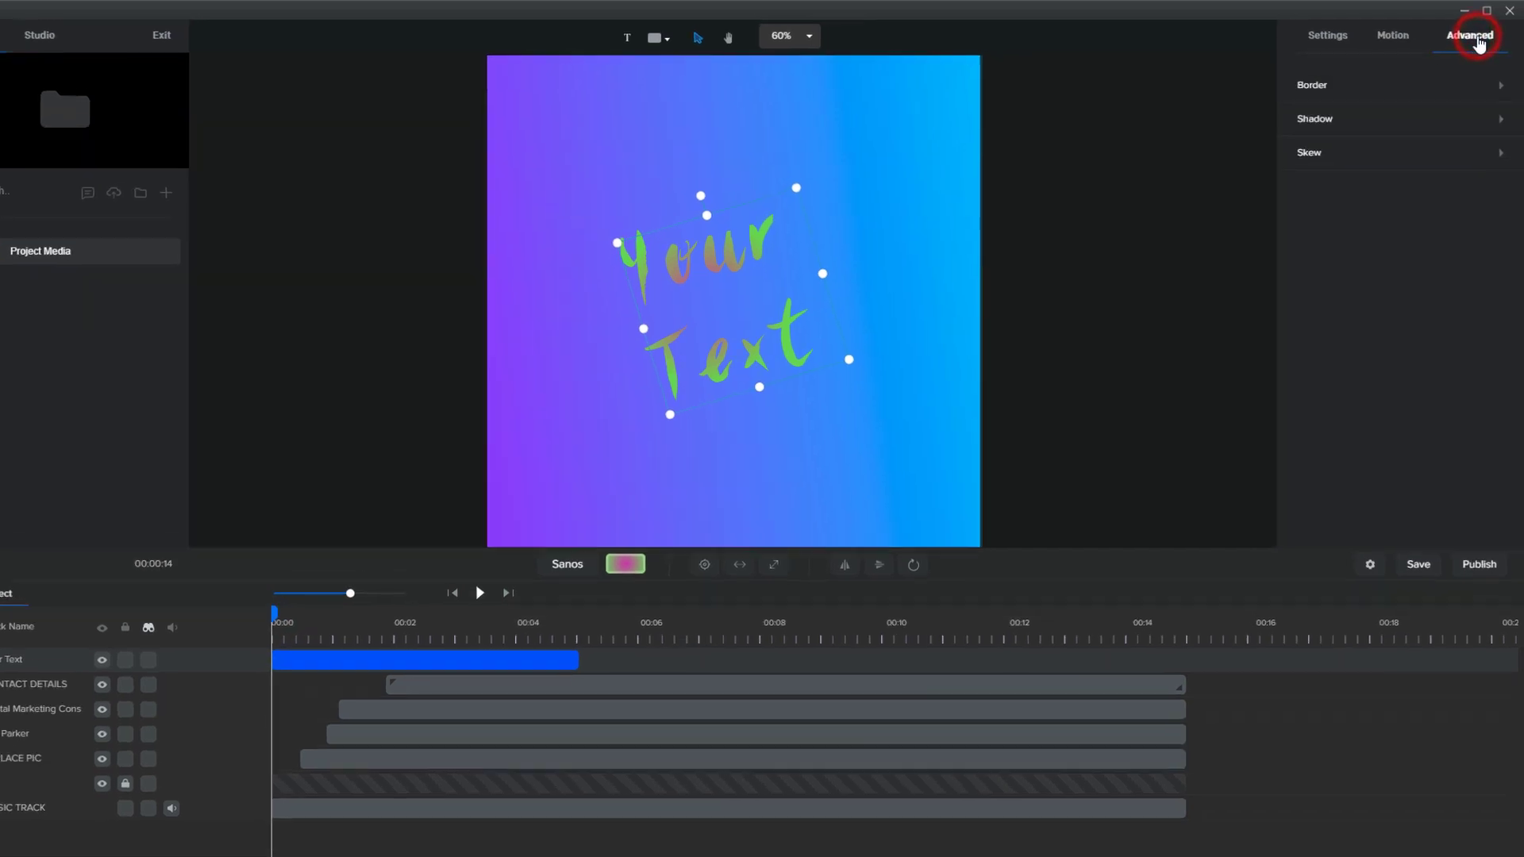
left_click(1345, 86)
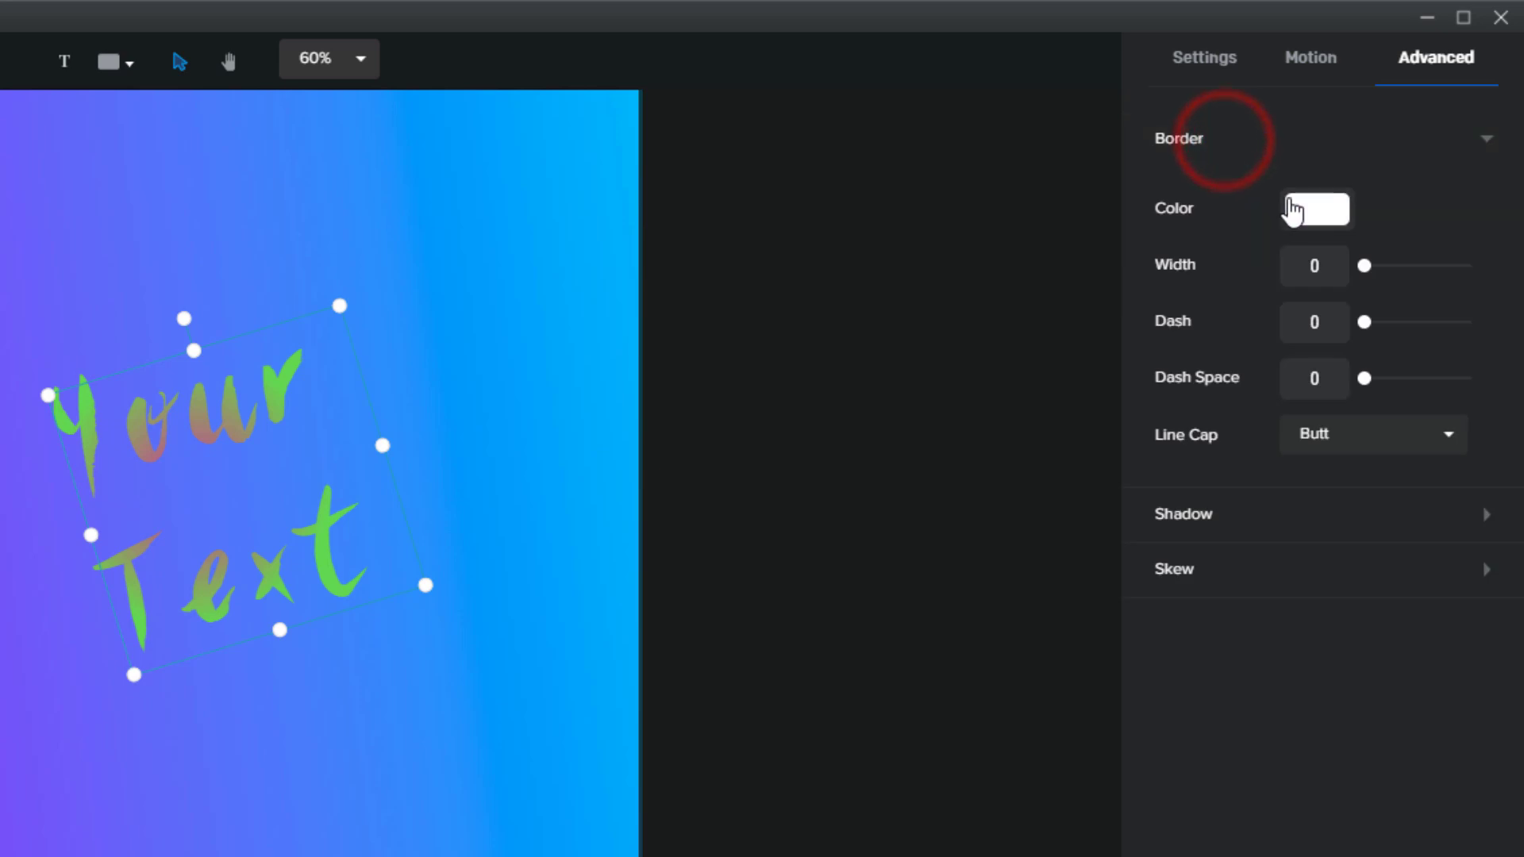
left_click(1292, 210)
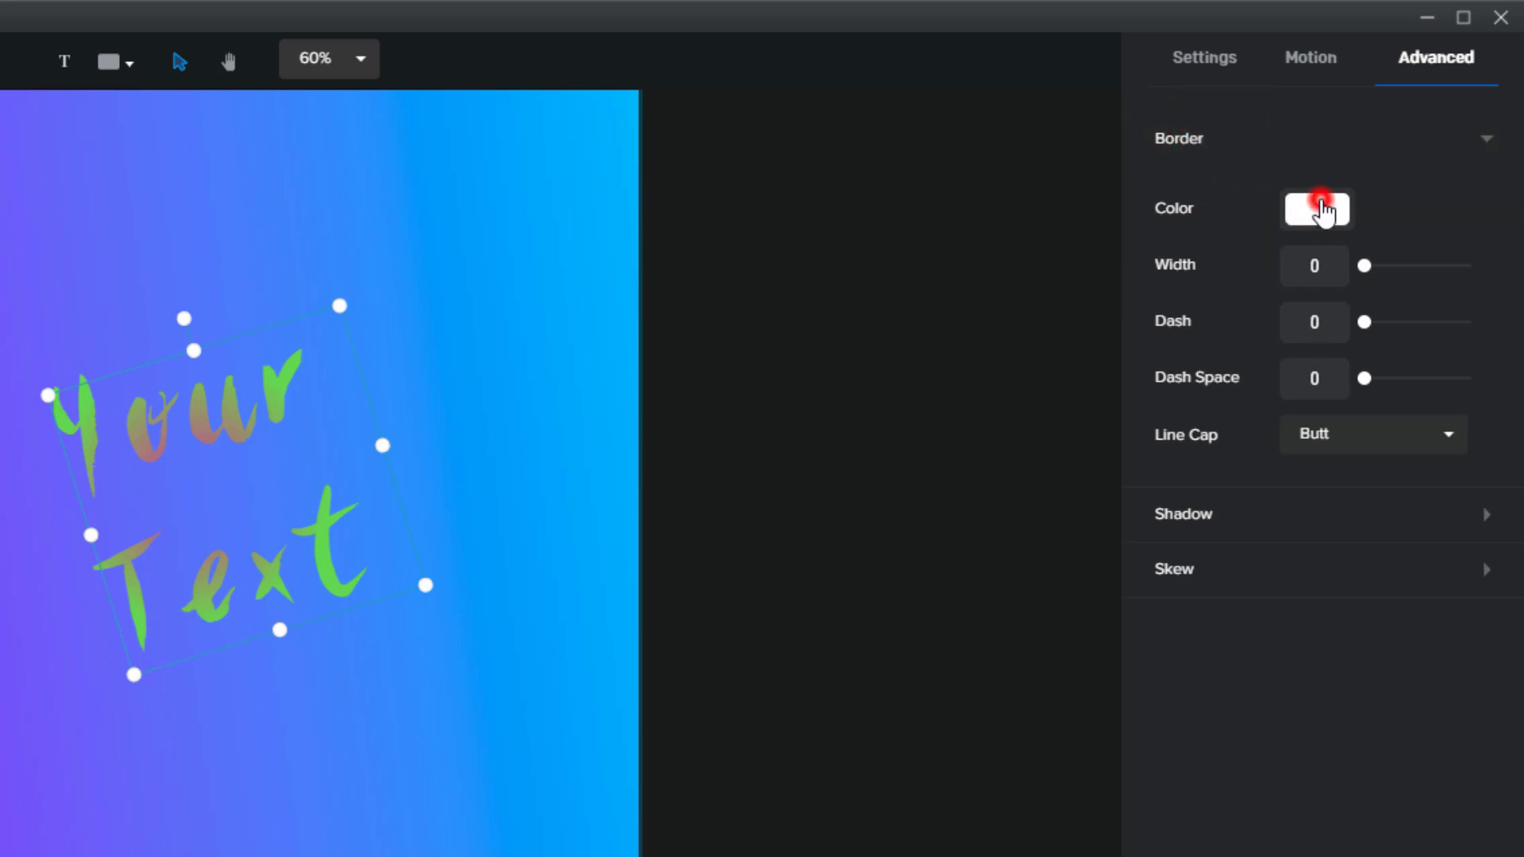
left_click_drag(1379, 219, 1440, 149)
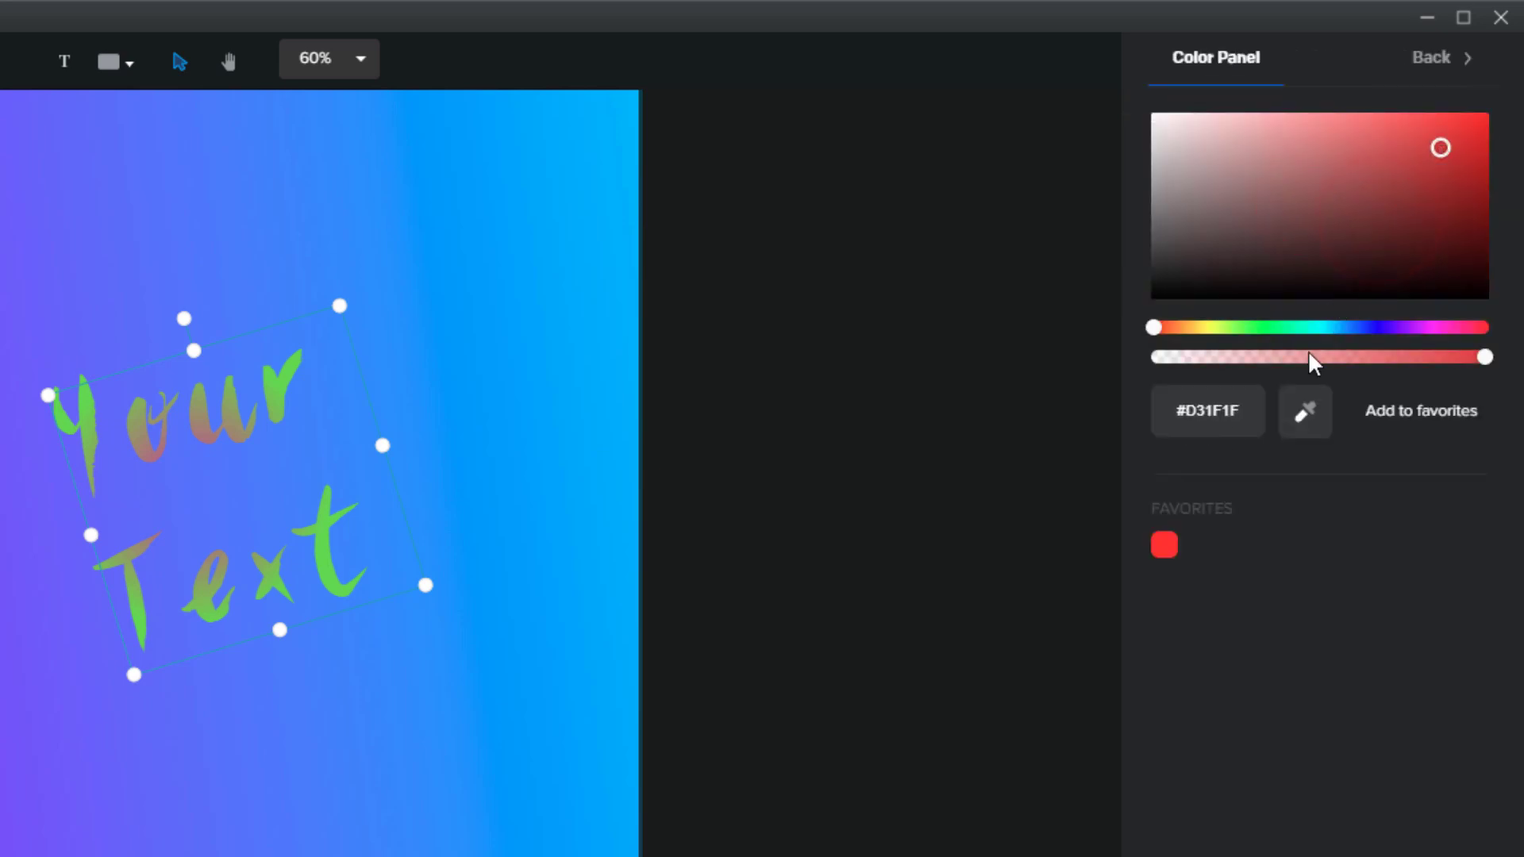
left_click(1429, 76)
Set the border to width 3, dash 30, dash space 24 with a Butt line cap
left_click(1372, 266)
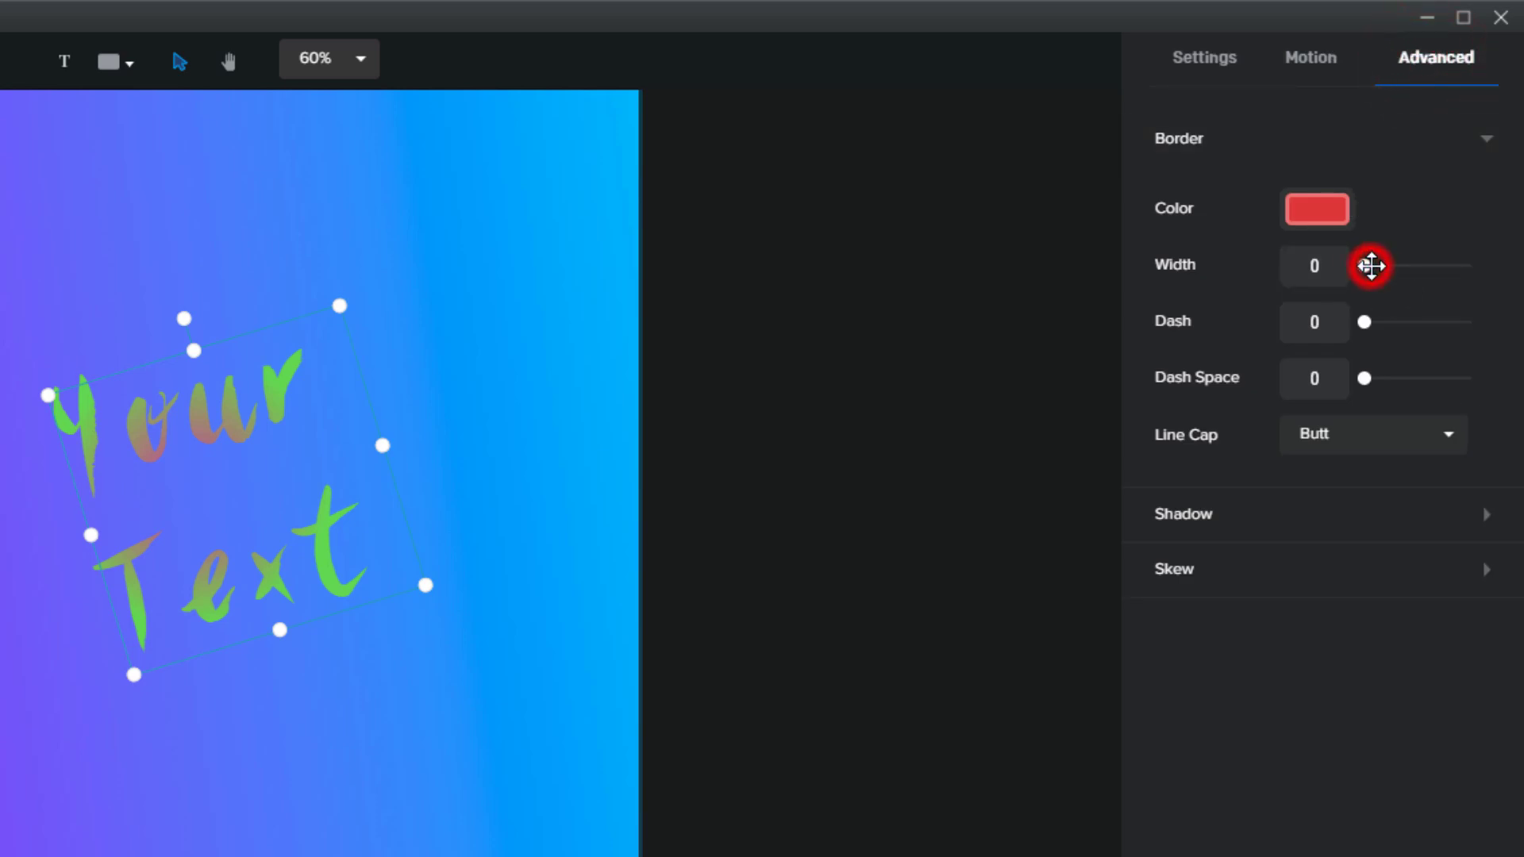
mouse_move(1372, 266)
left_mouse_down()
mouse_move(1384, 262)
mouse_move(1368, 266)
left_mouse_up()
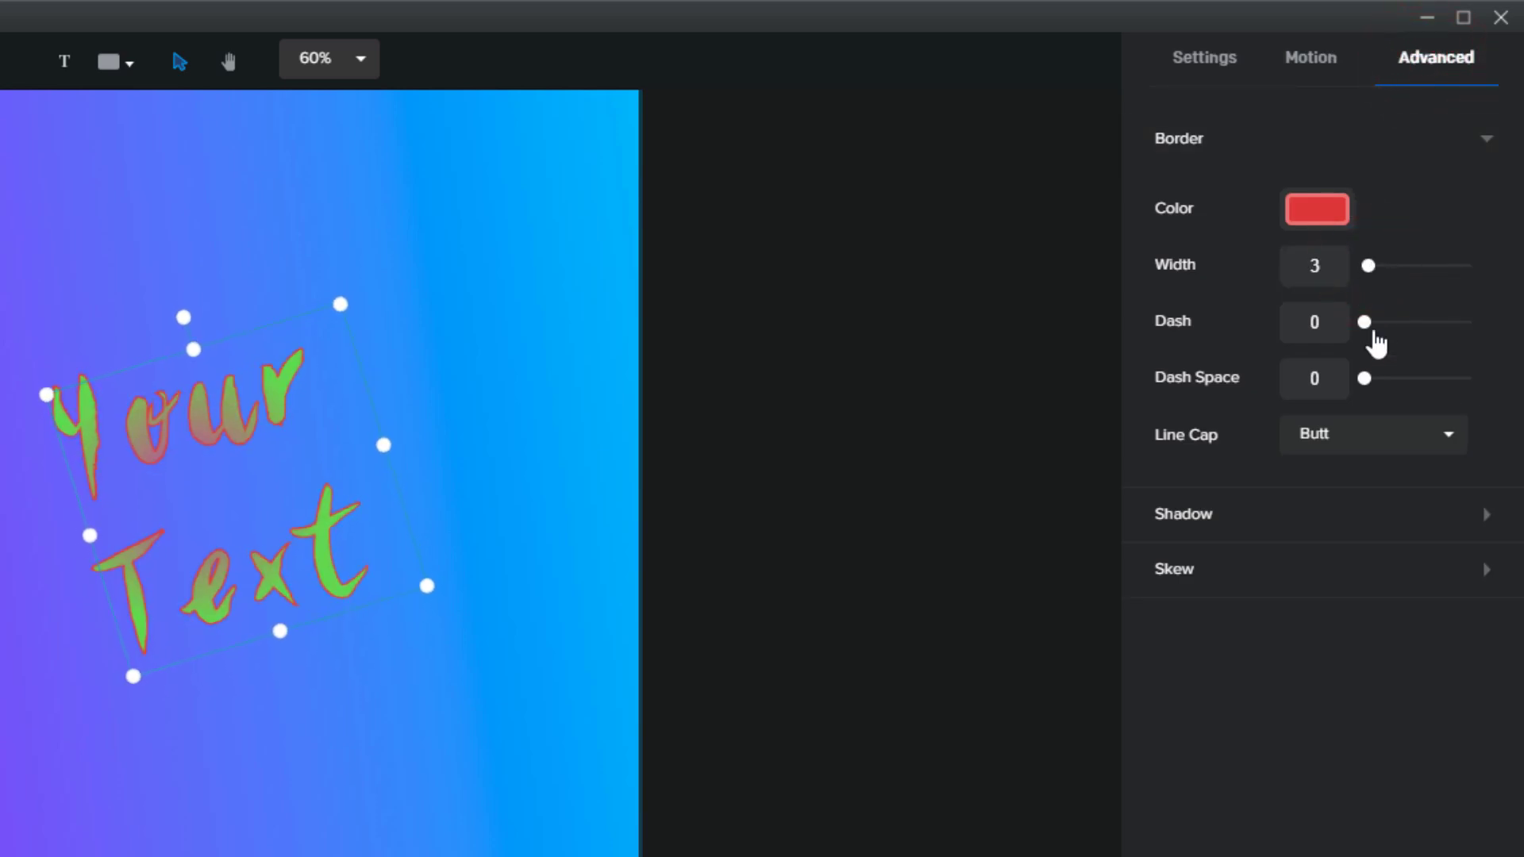
left_click_drag(1364, 321, 1396, 321)
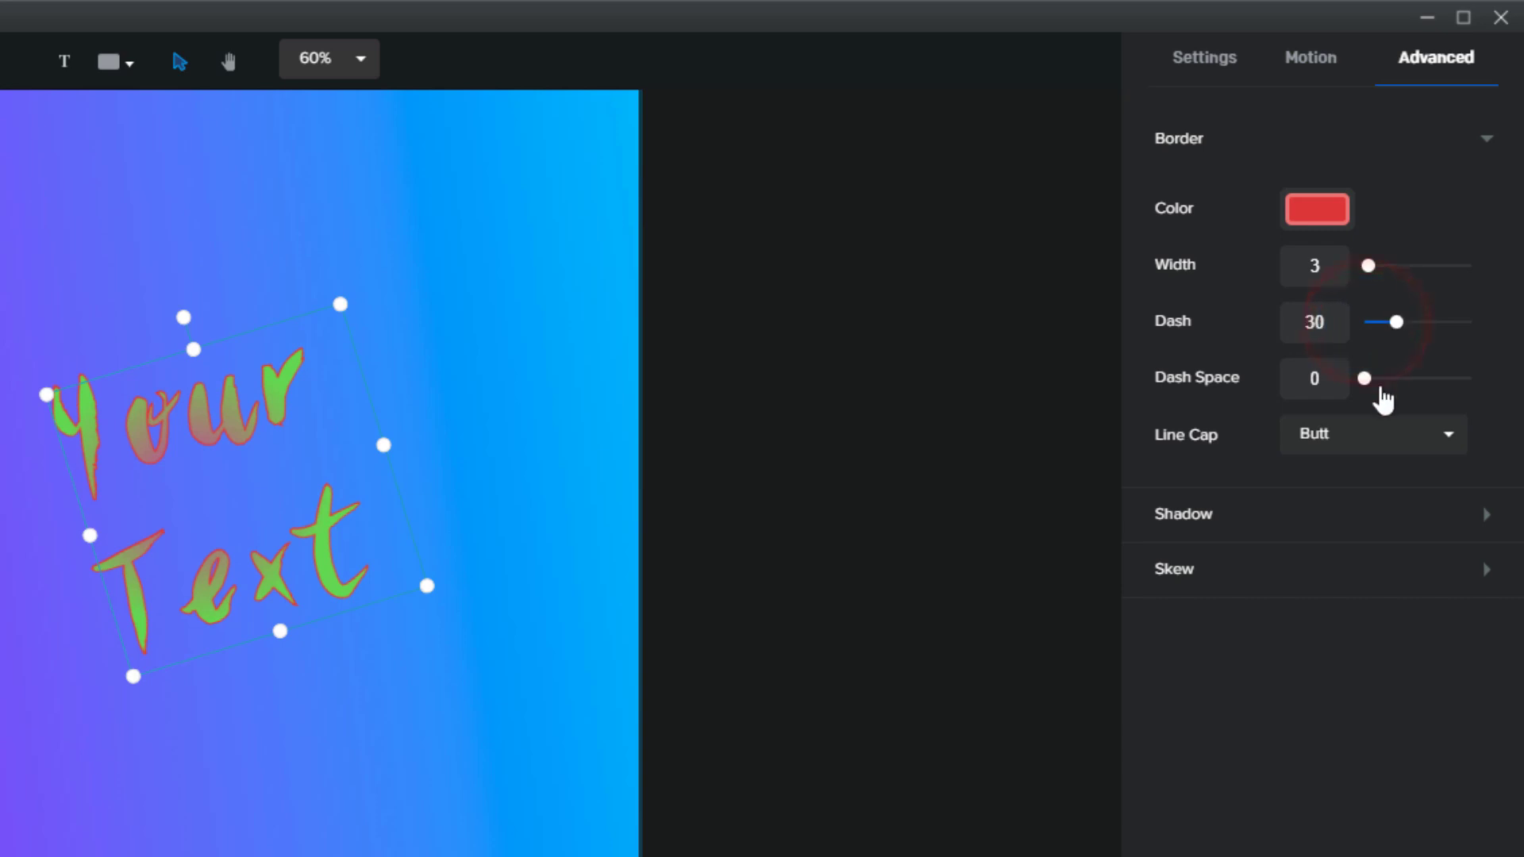
mouse_move(1362, 379)
left_mouse_down()
mouse_move(1409, 381)
mouse_move(1390, 378)
left_mouse_up()
left_click(1374, 432)
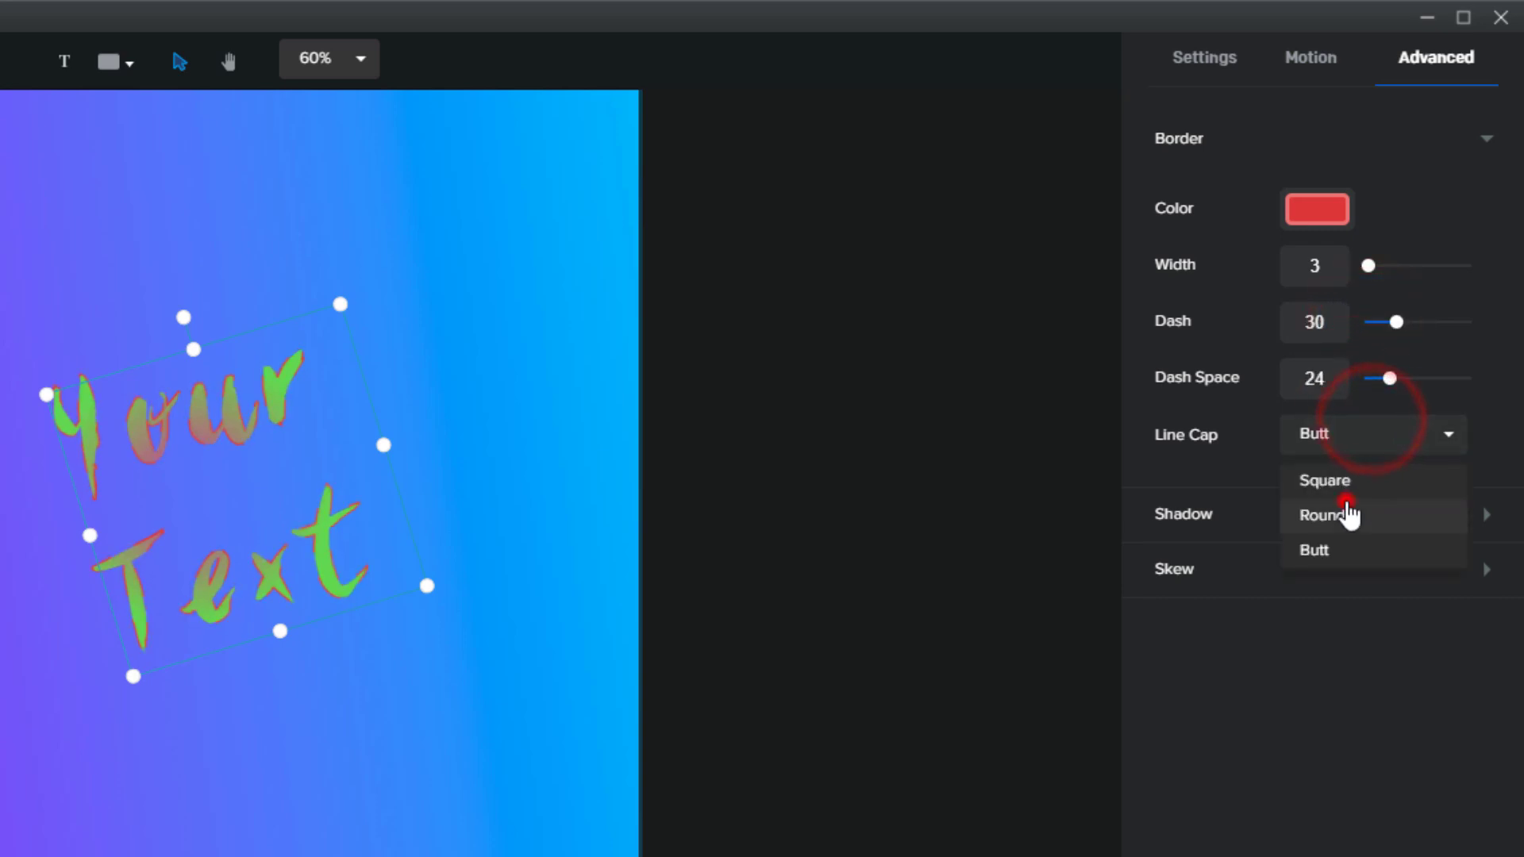
left_click(1346, 504)
left_click(1336, 428)
left_click(1334, 543)
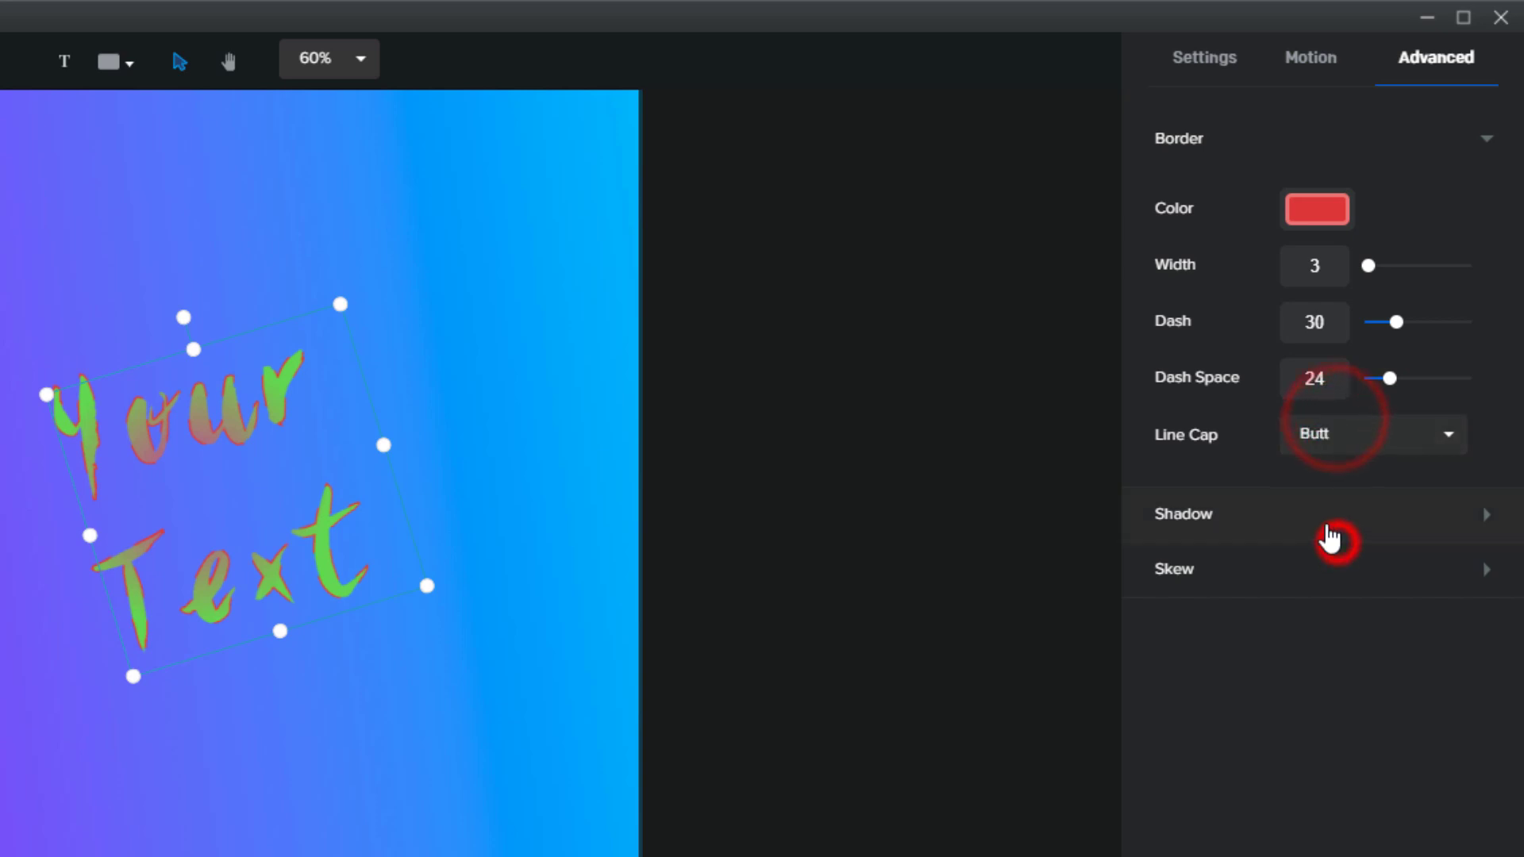
left_click(1323, 520)
Give the text a dark shadow with blur 26, X offset -80 and Y offset 40
left_click(1318, 584)
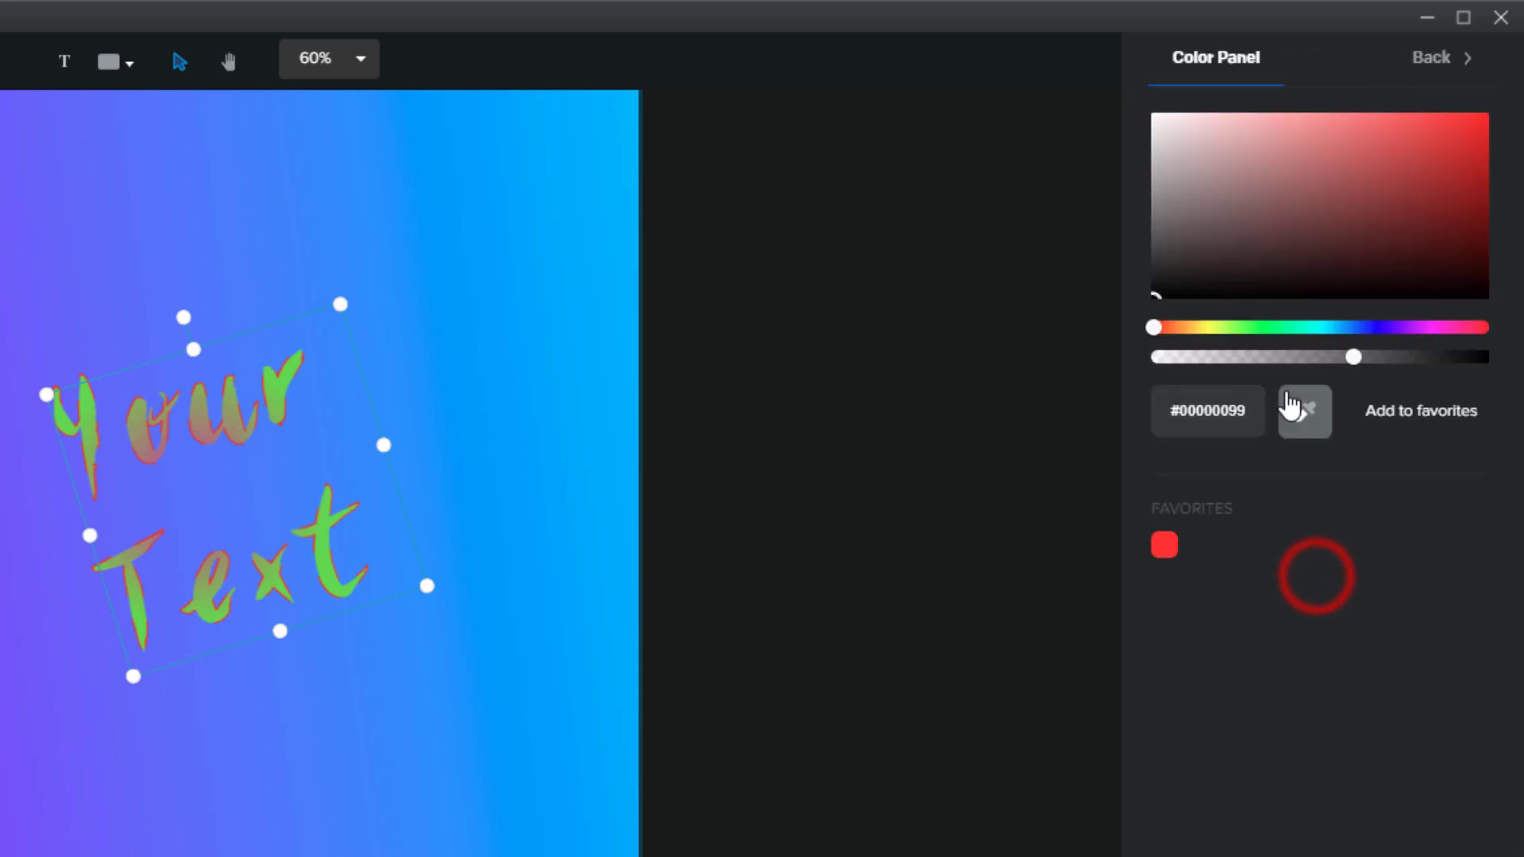
left_click_drag(1275, 337, 1393, 327)
left_click(1433, 80)
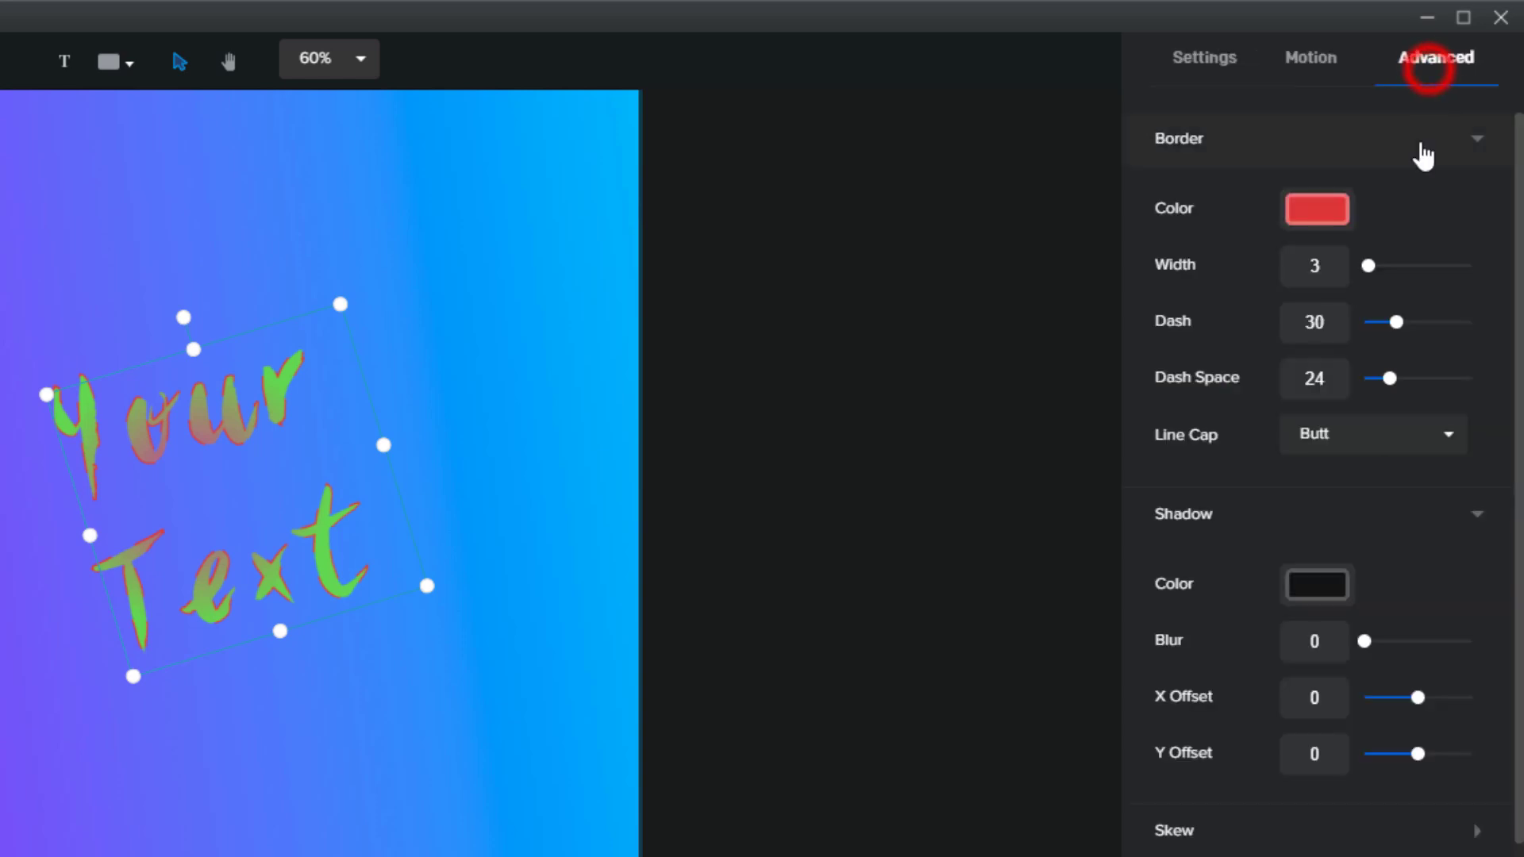
left_click_drag(1363, 641, 1393, 644)
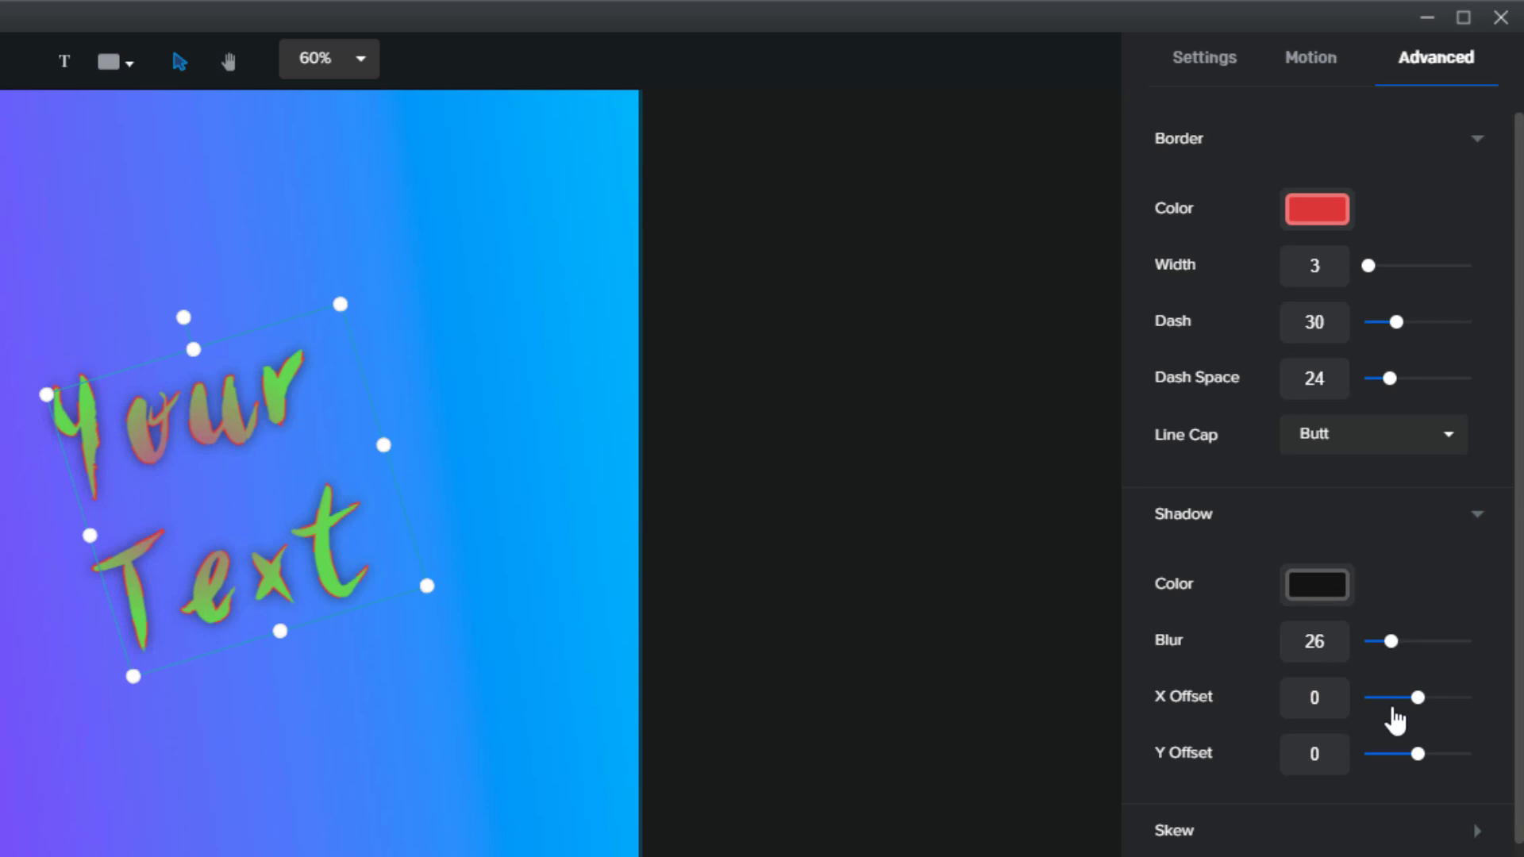
left_click_drag(1413, 701, 1439, 764)
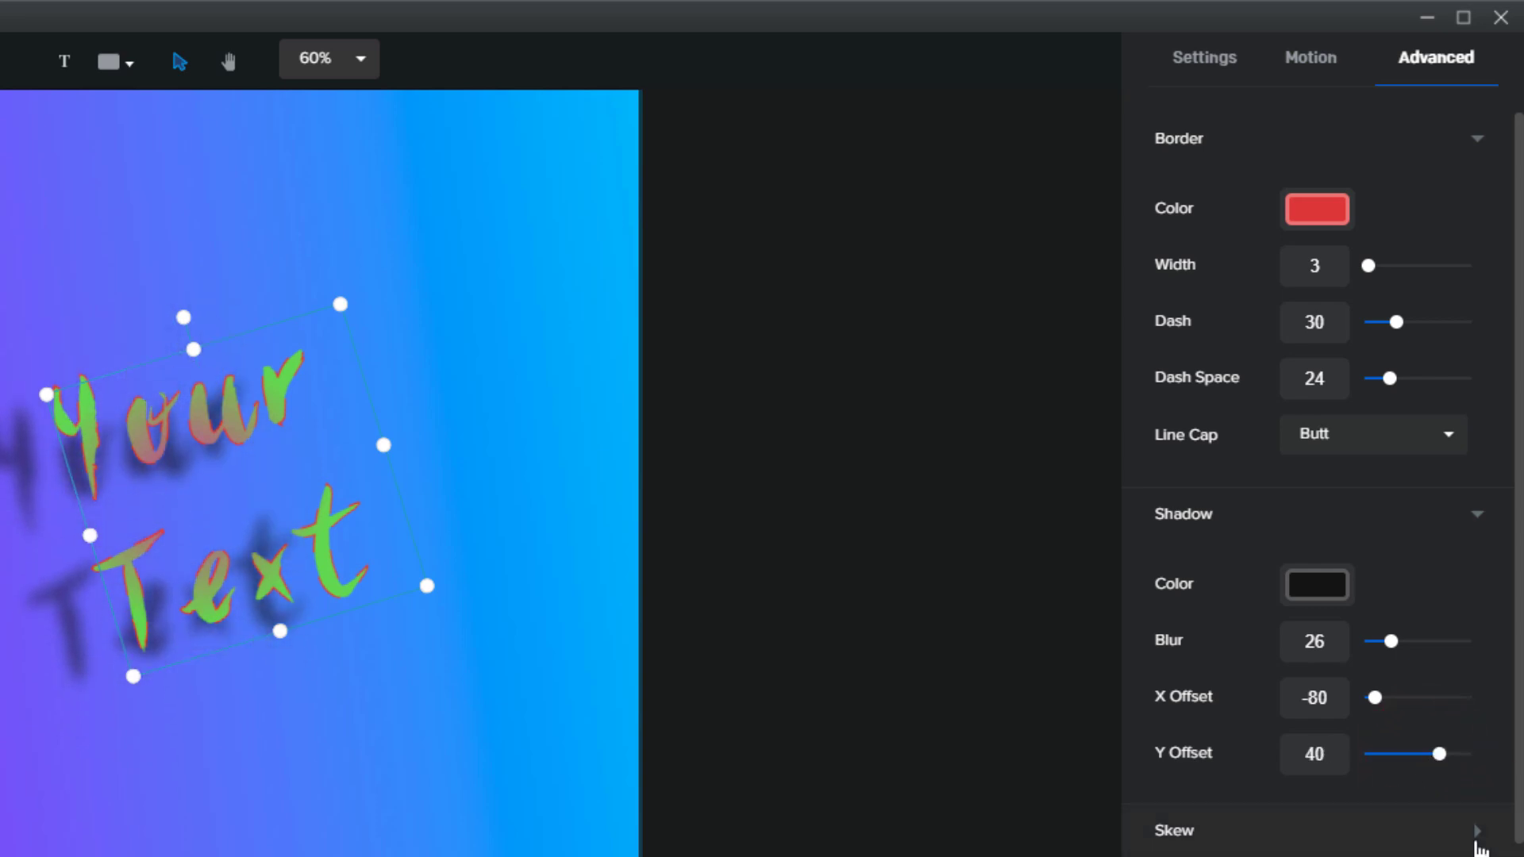
left_click(1476, 841)
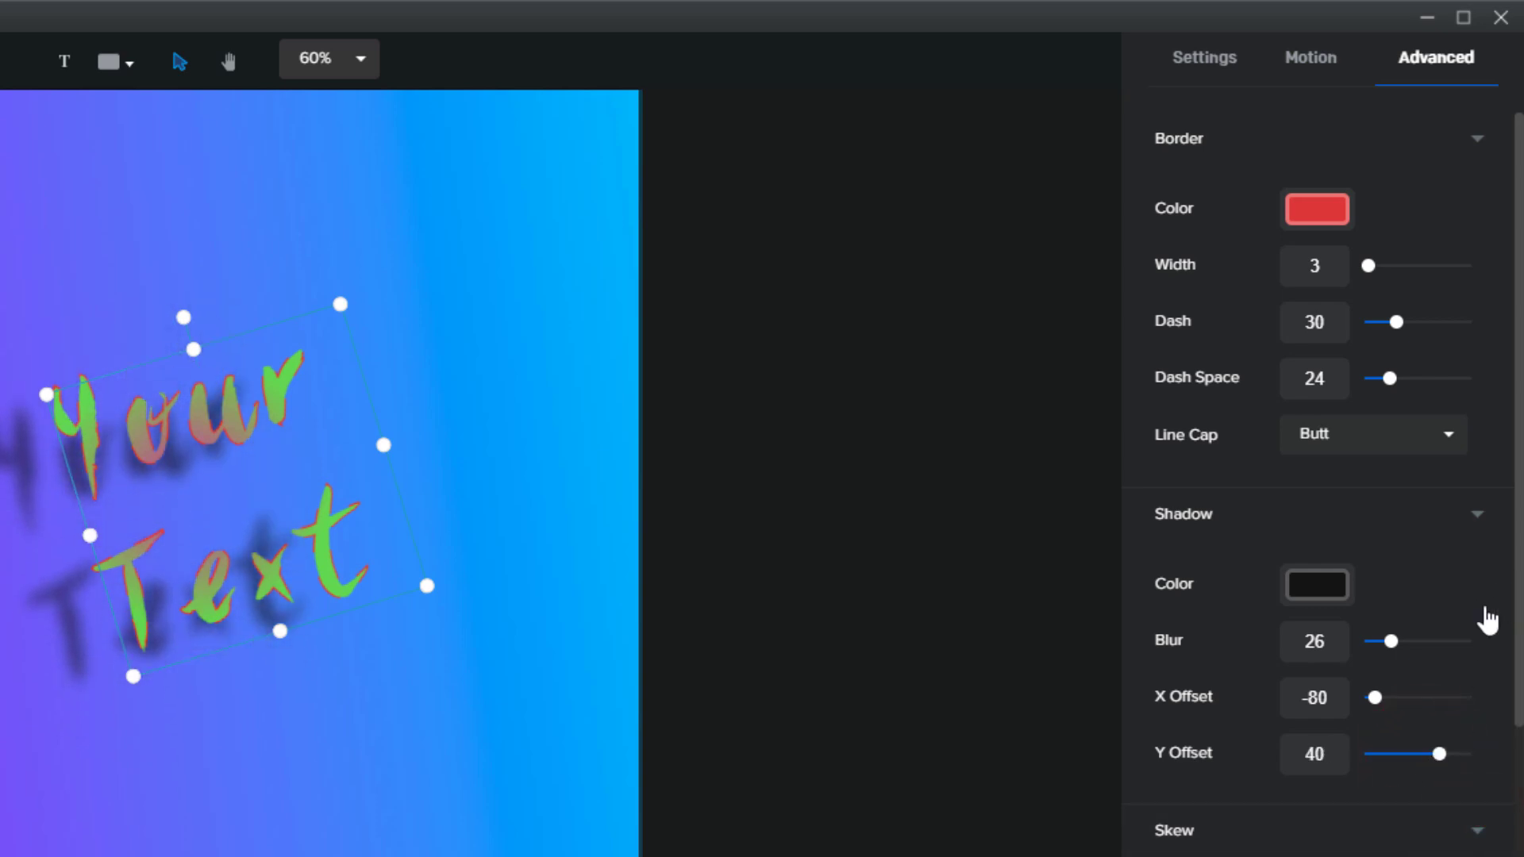
Set the title's Skew X to -16° and Skew Y to 16°
scroll(1304, 791, "down", 2)
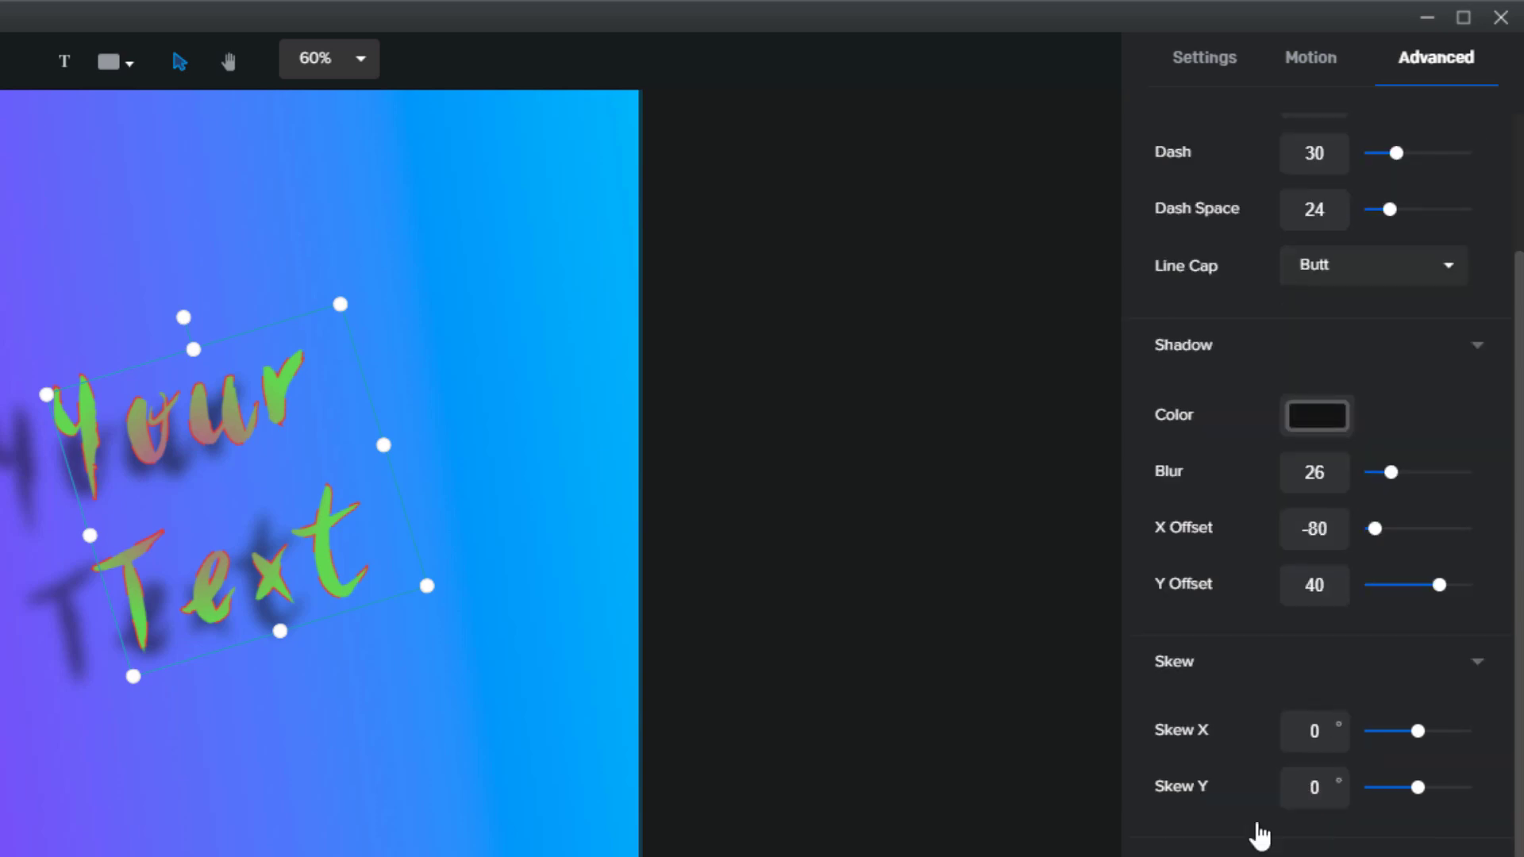
mouse_move(1417, 727)
left_mouse_down()
mouse_move(1436, 728)
mouse_move(1408, 730)
left_mouse_up()
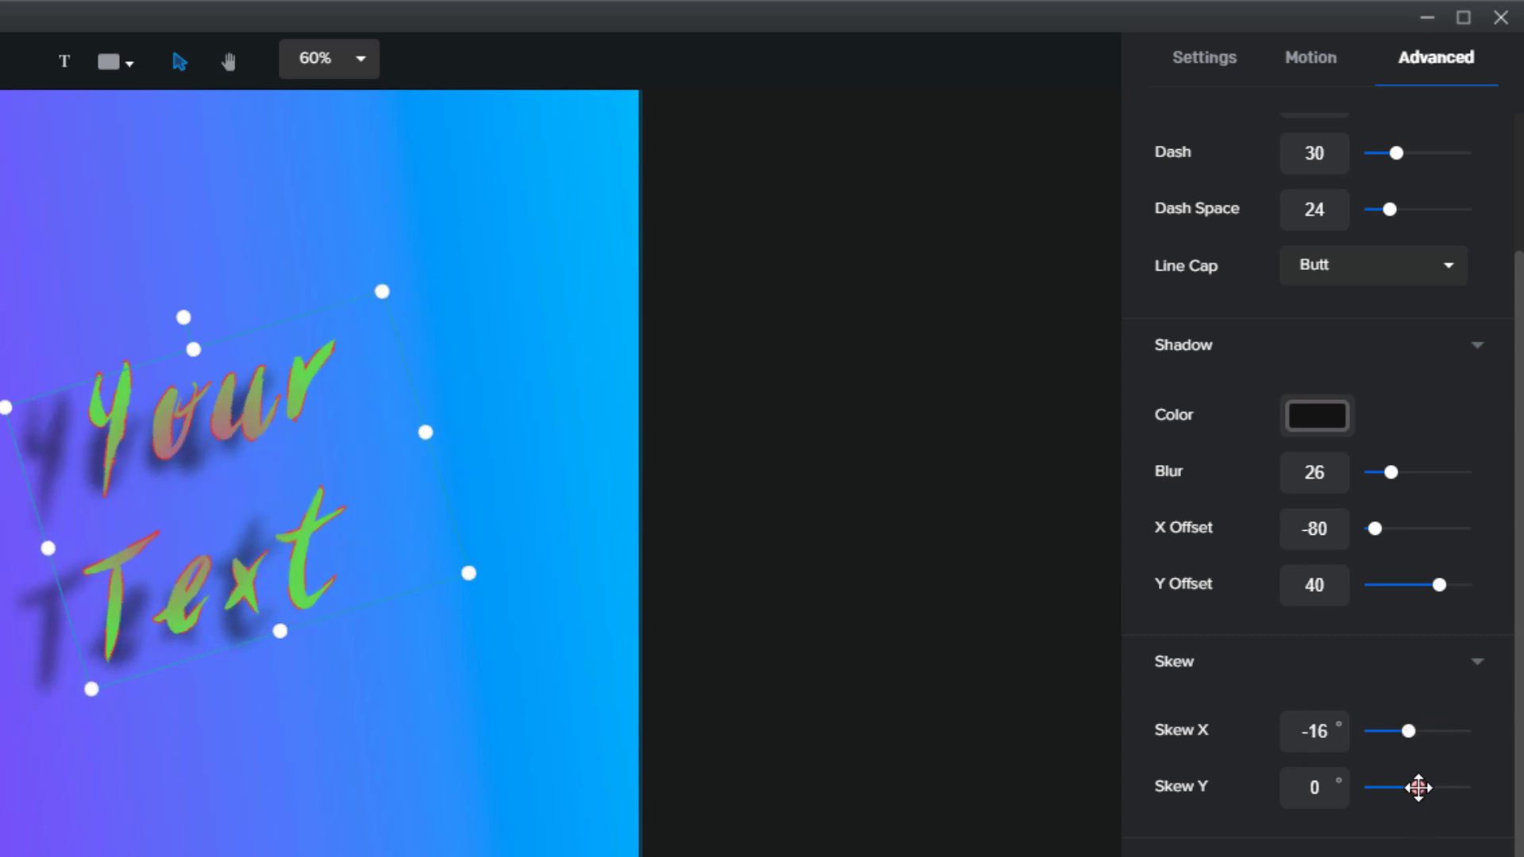
mouse_move(1418, 787)
left_mouse_down()
mouse_move(1455, 786)
mouse_move(1422, 784)
left_mouse_up()
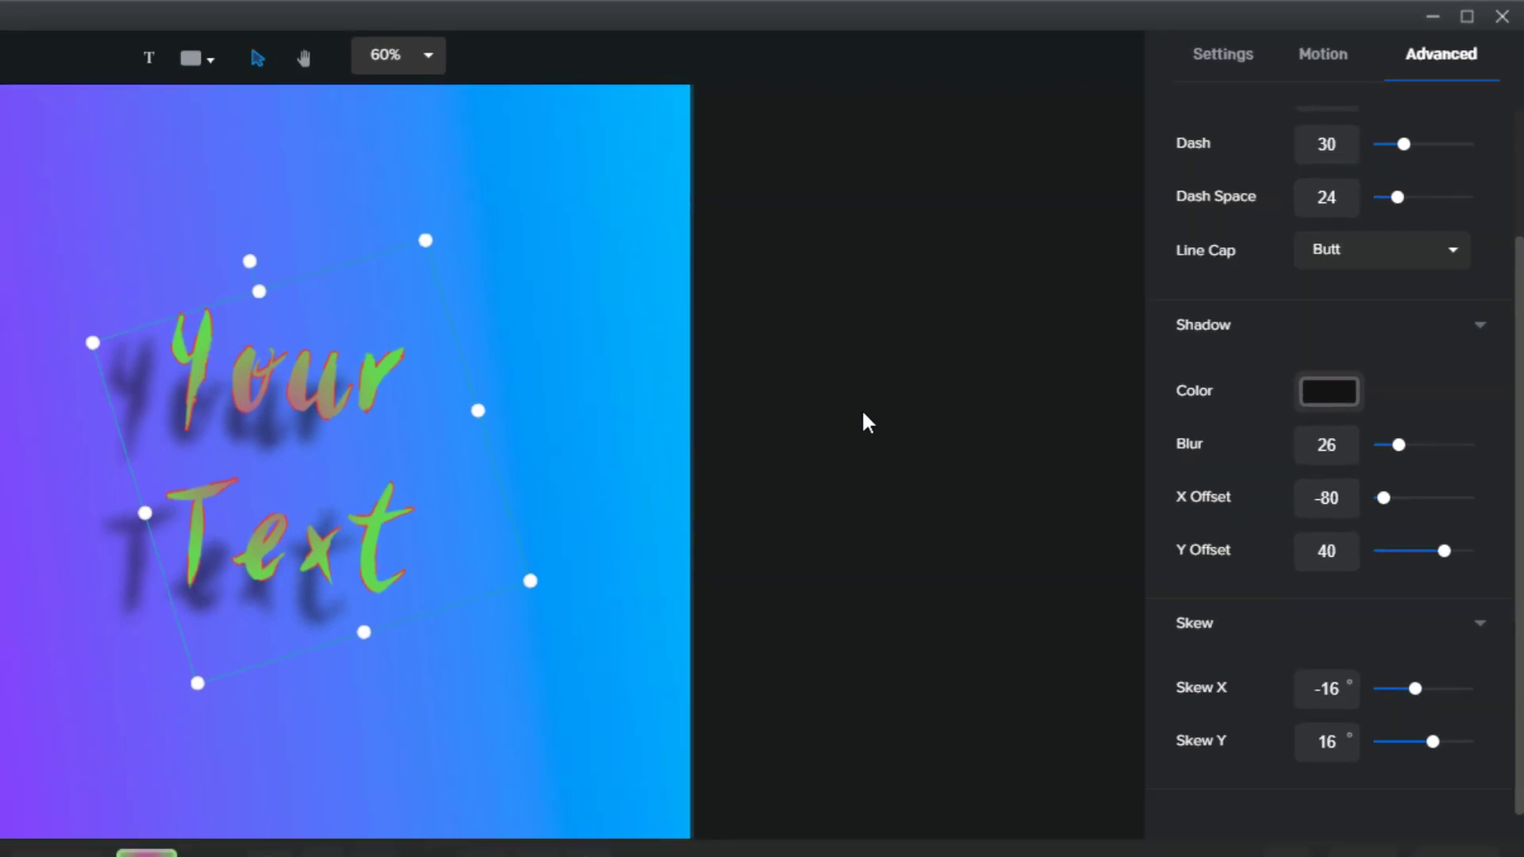
Undo the last styling change and delete the u so the title reads 'Yor Text'
key("ctrl+z")
key("ctrl+z")
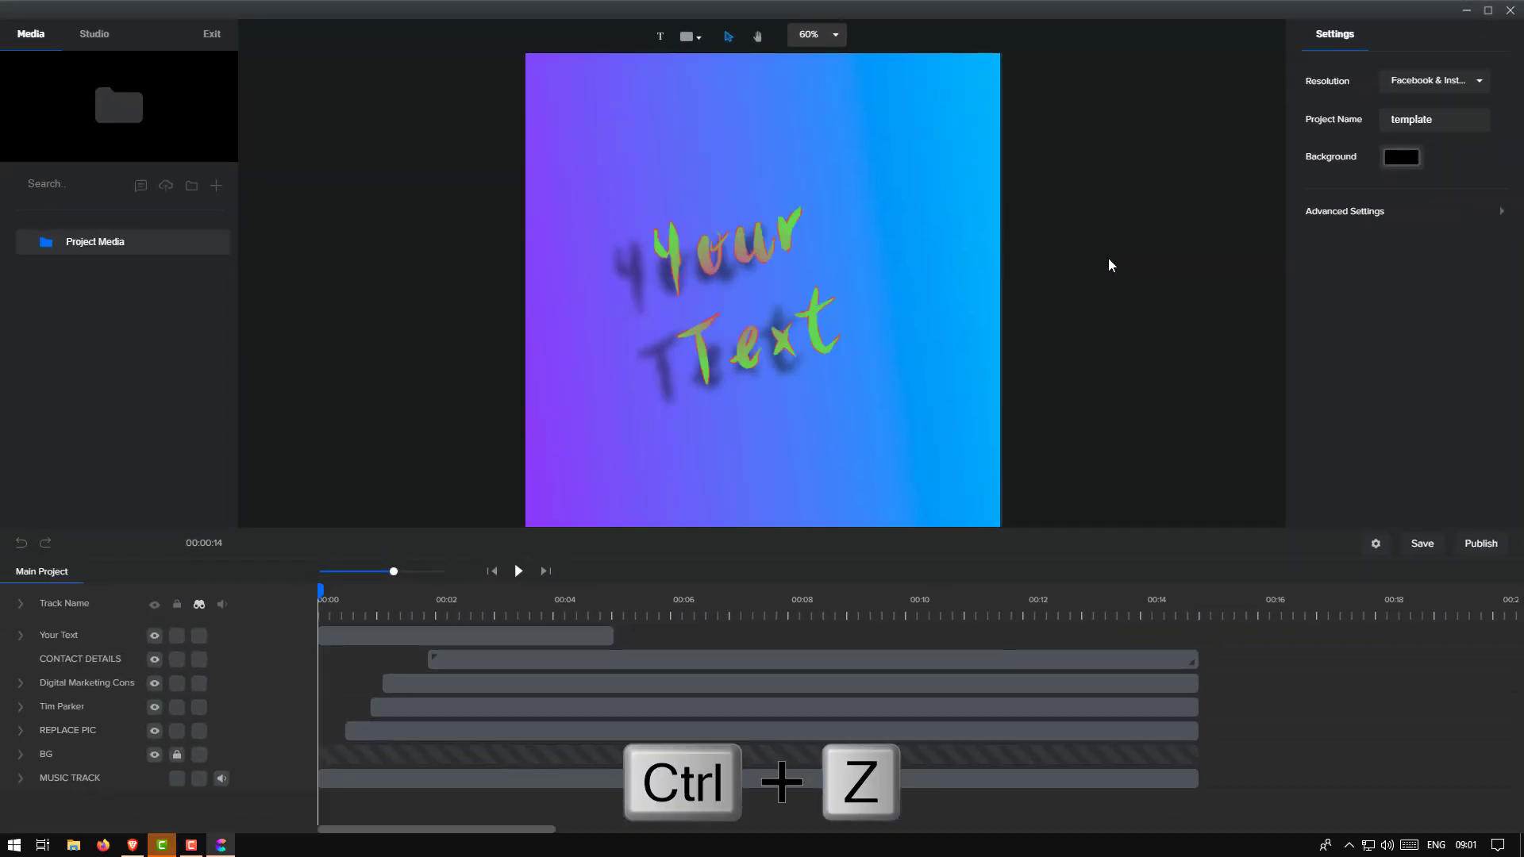
key("ctrl+z")
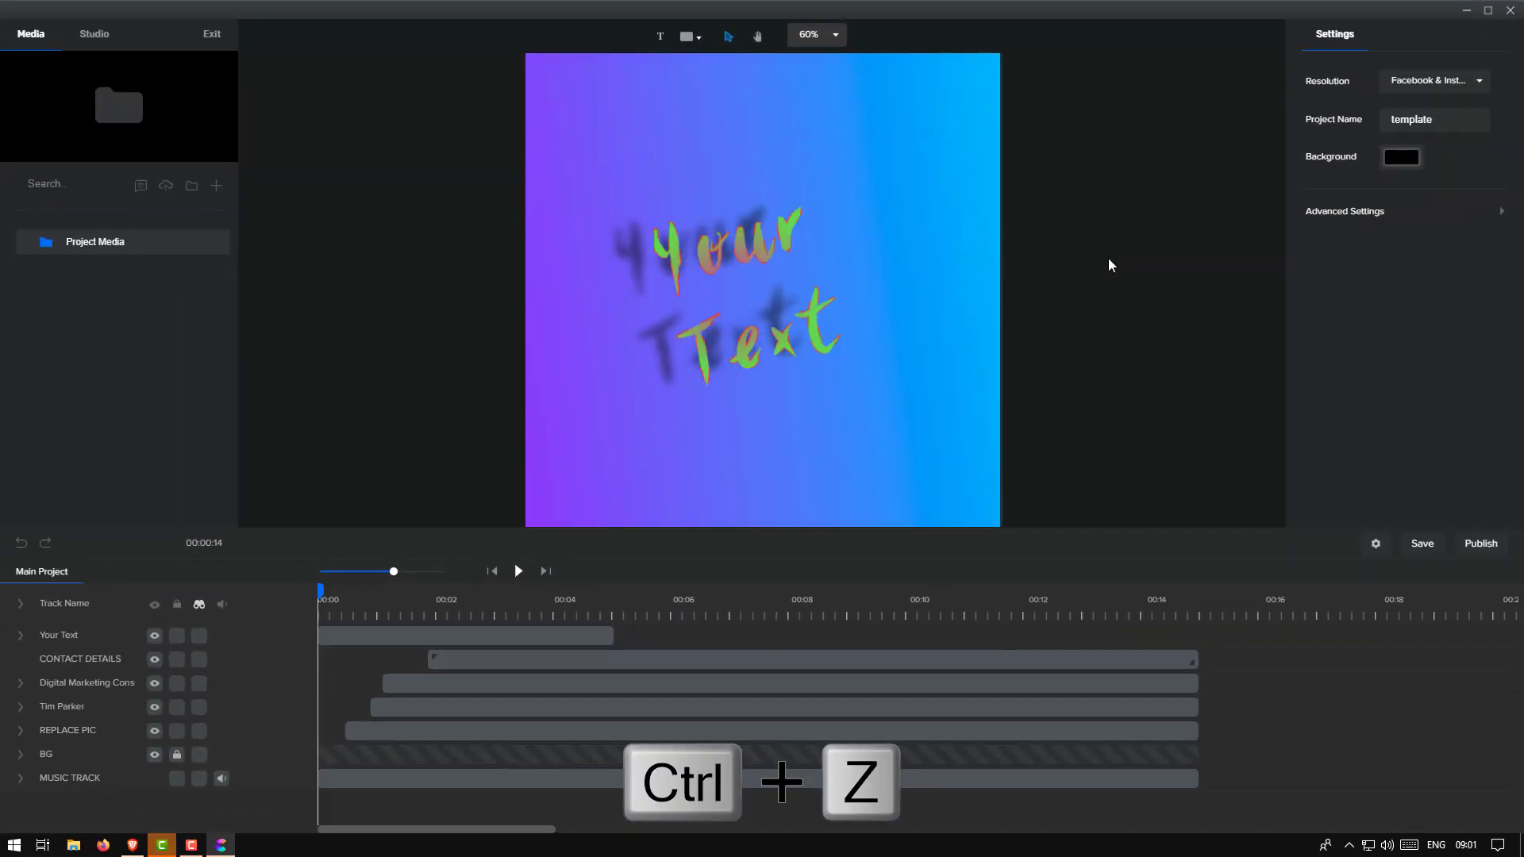
left_click(746, 359)
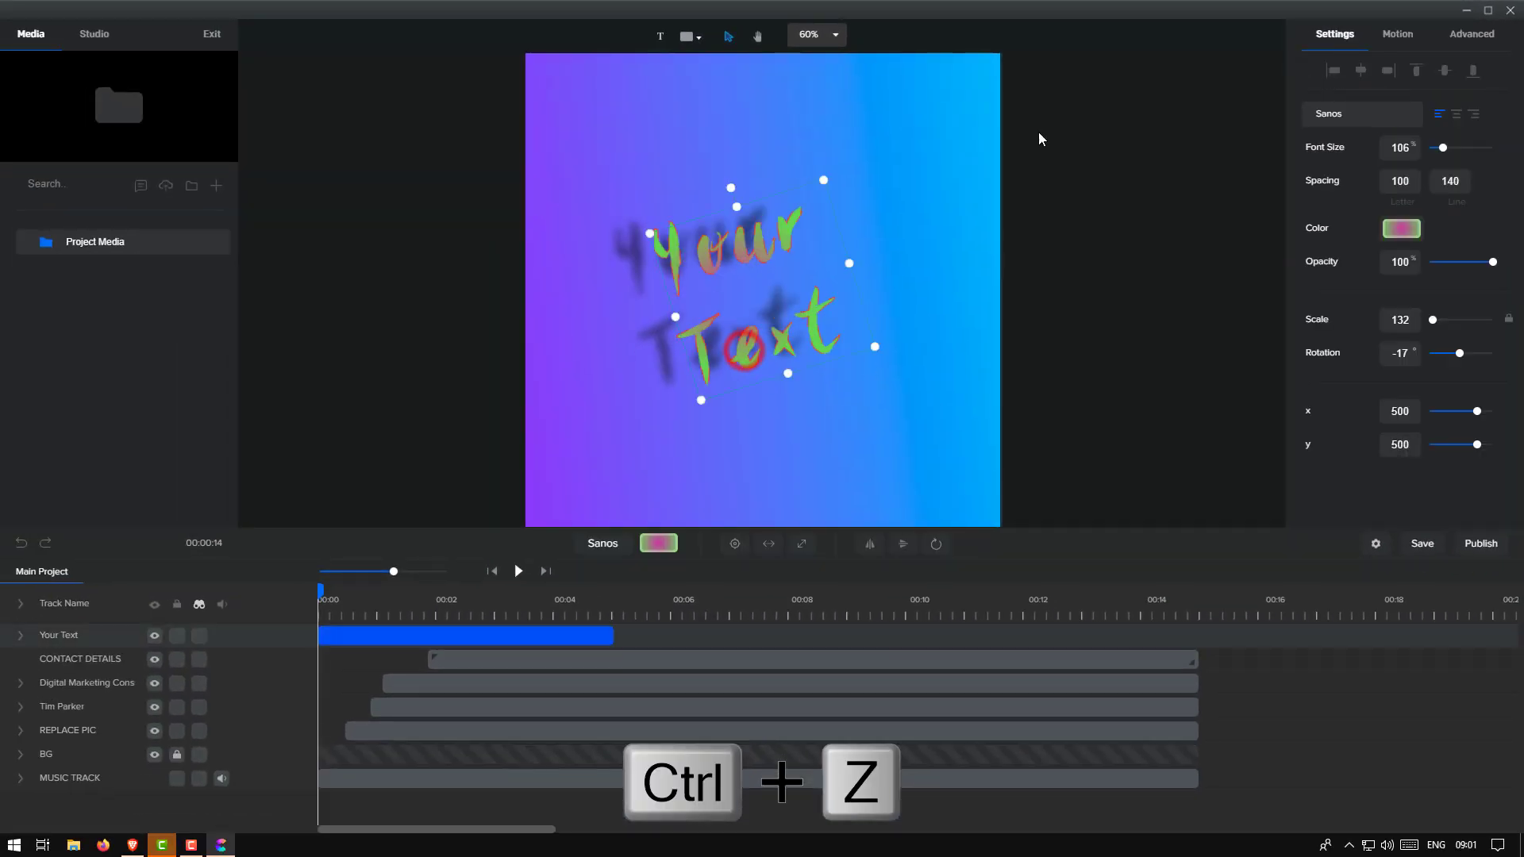
left_click(1471, 34)
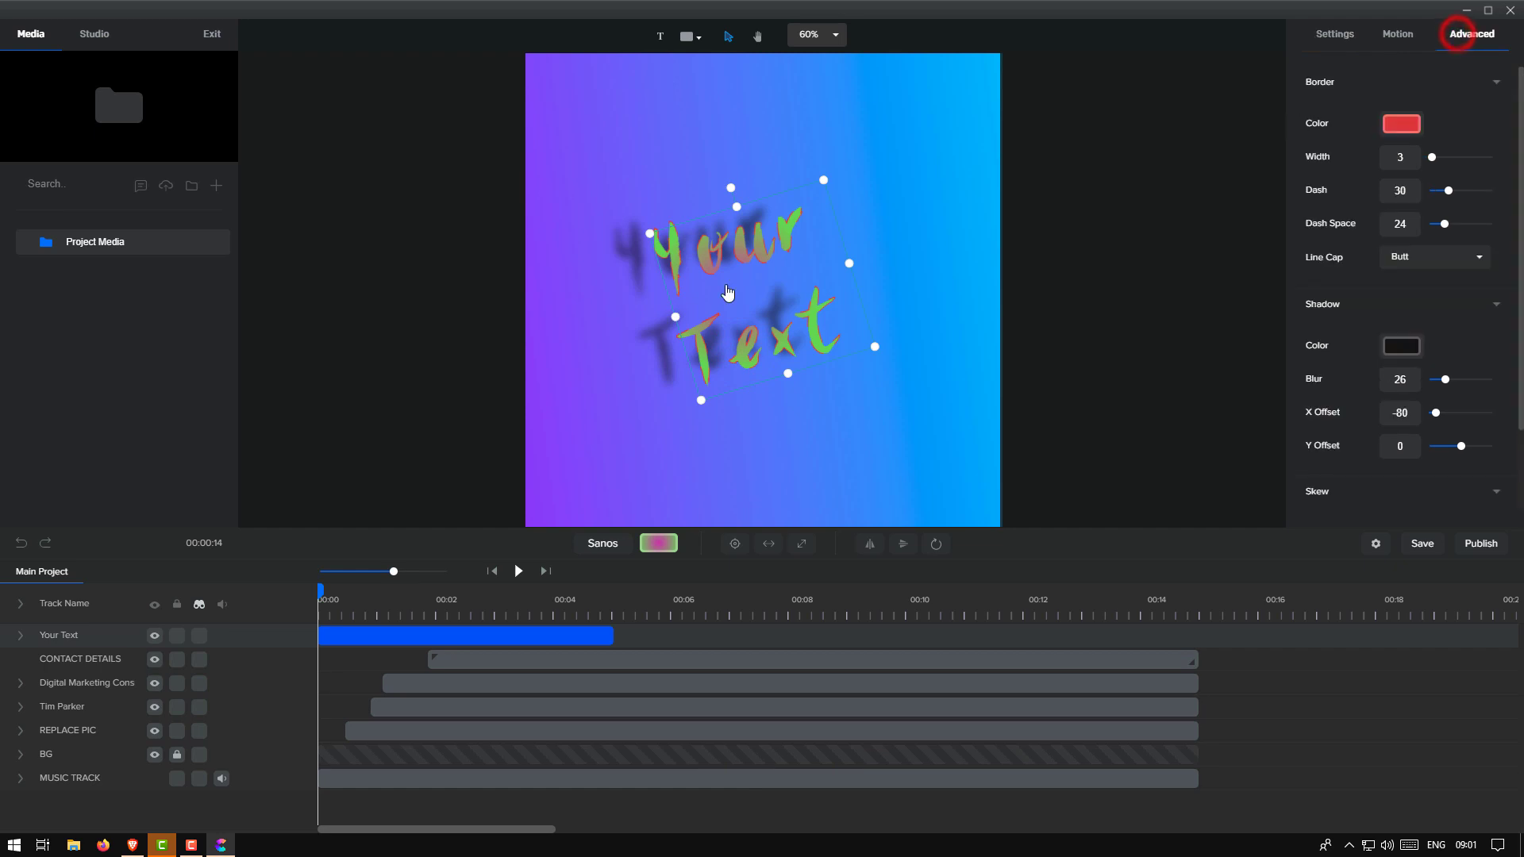
left_click(737, 261)
key("Delete")
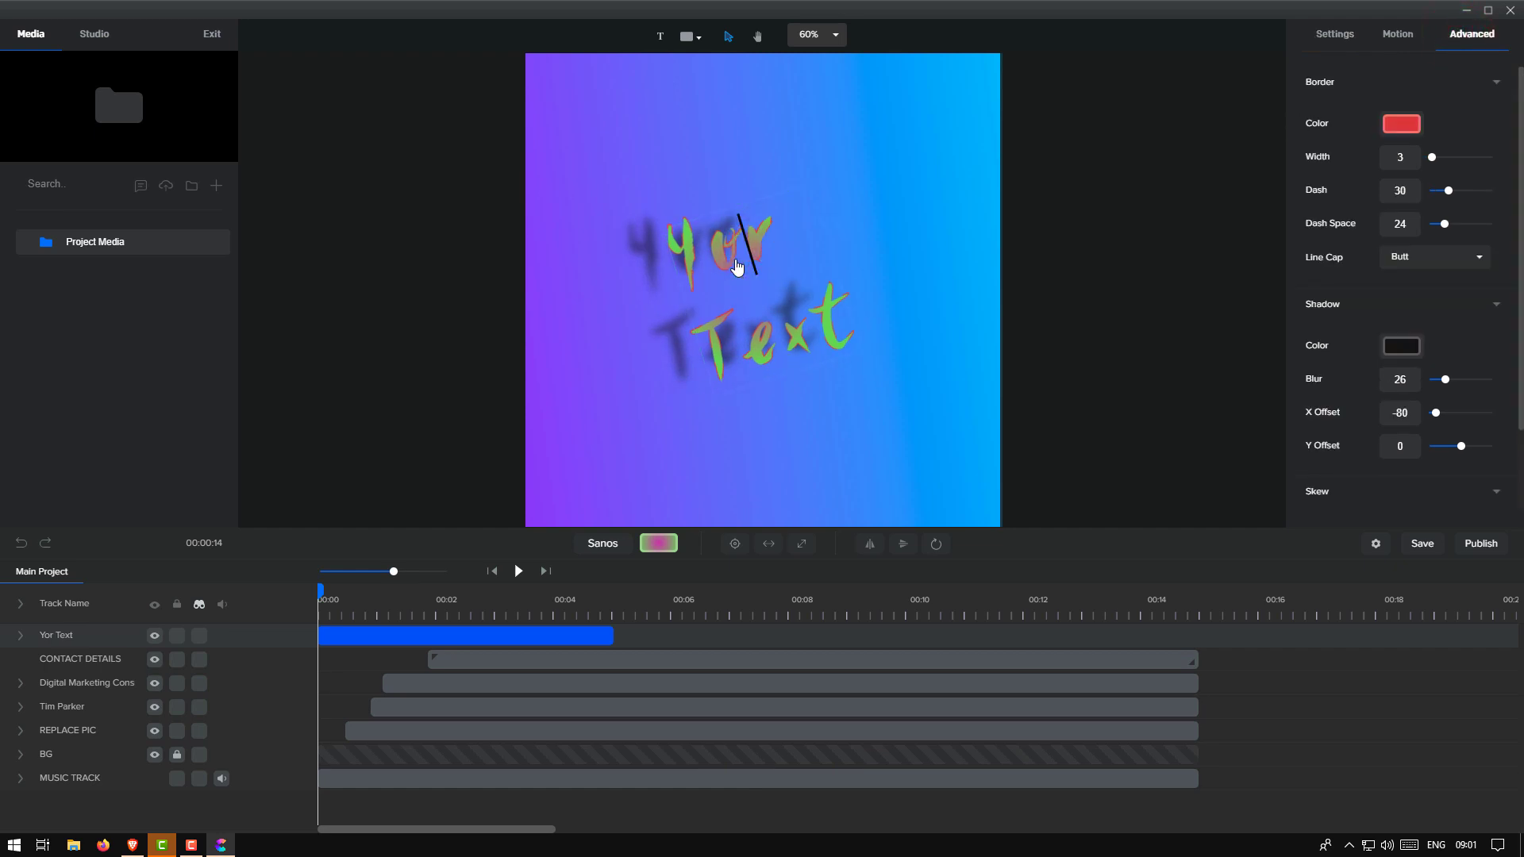
left_click(832, 470)
Reselect the Yor Text layer on the canvas and its clip in the timeline
left_click(682, 285)
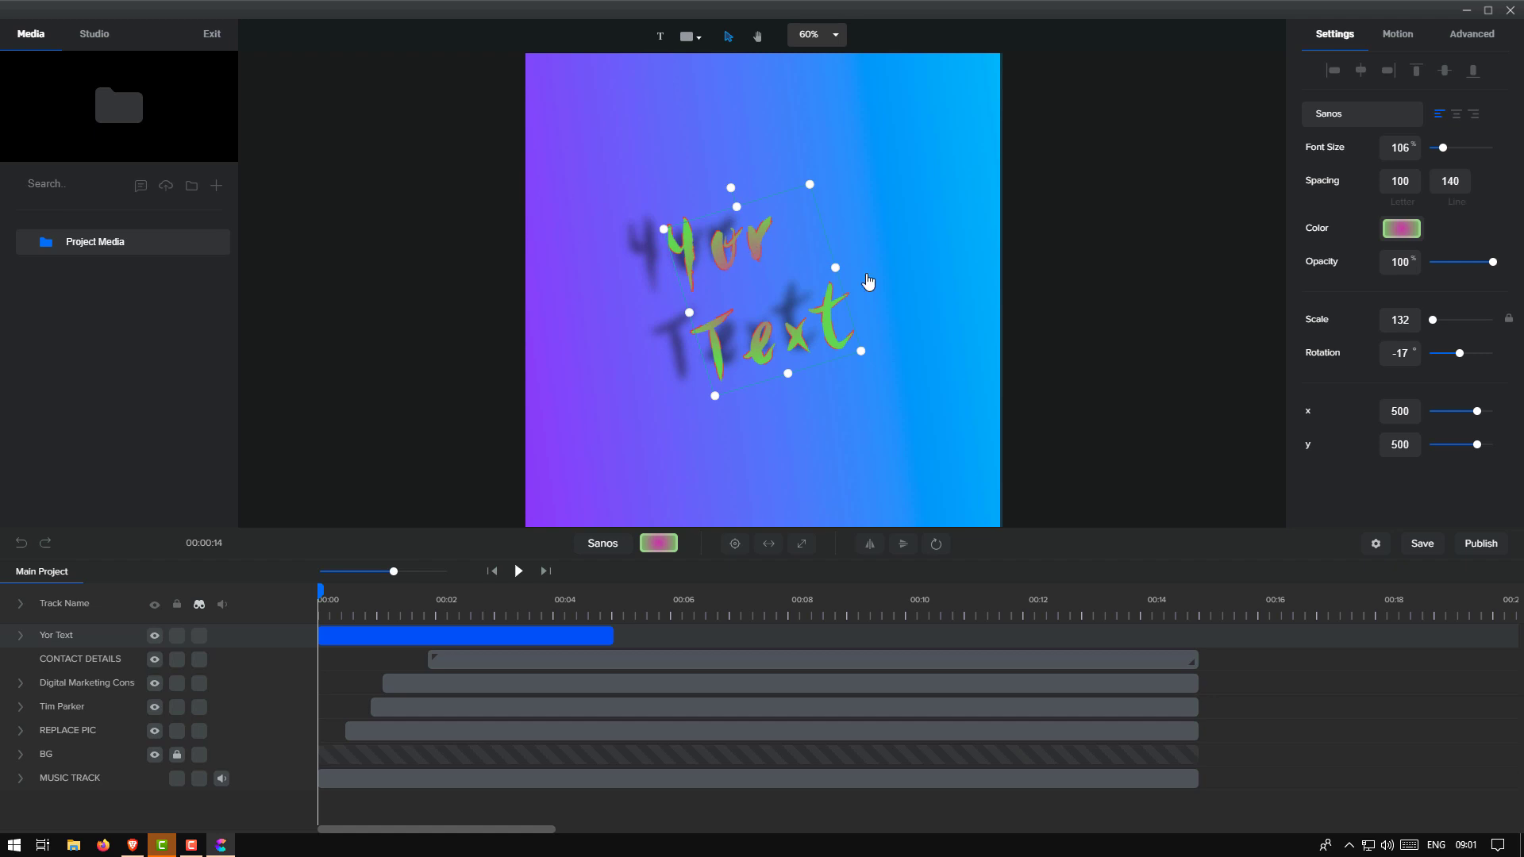
left_click(1140, 281)
left_click(710, 231)
left_click(1100, 343)
left_click(786, 319)
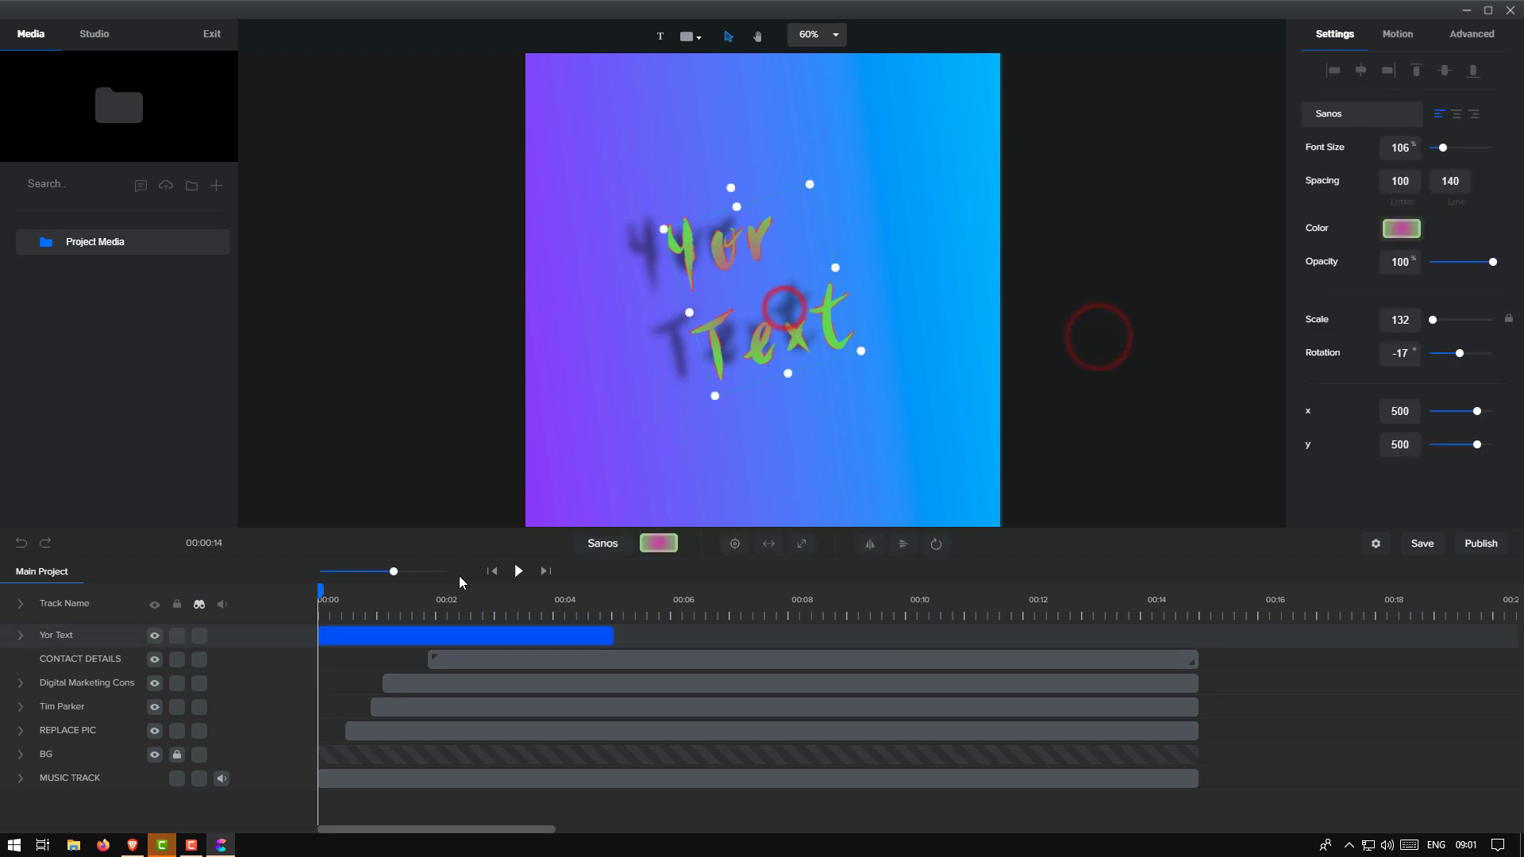
left_click(411, 635)
Delete the Yor Text clip and place the YouTube logo shape from the shapes library
right_click(411, 635)
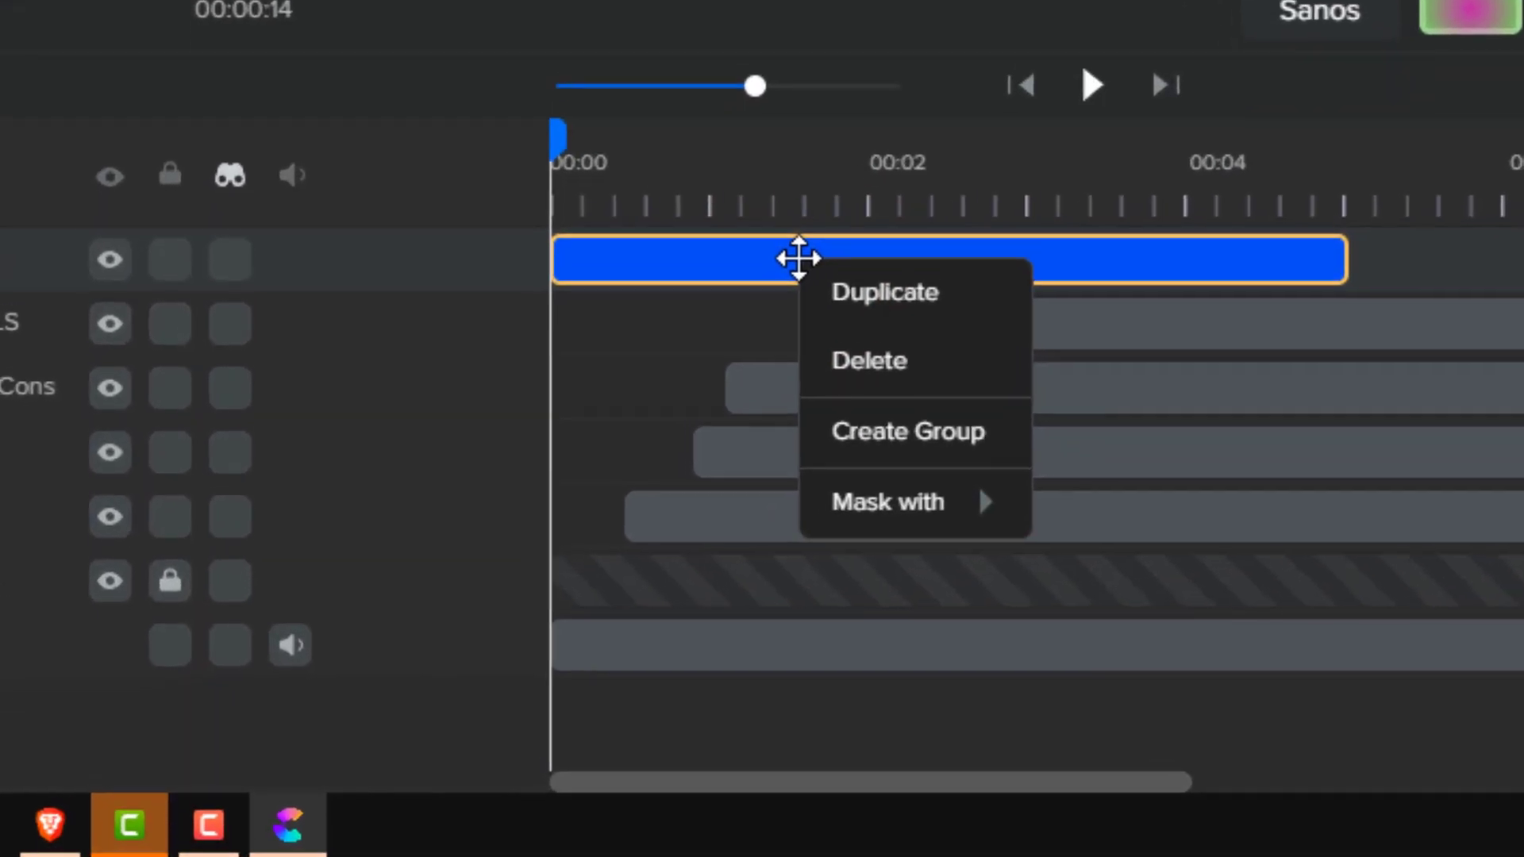
left_click(856, 355)
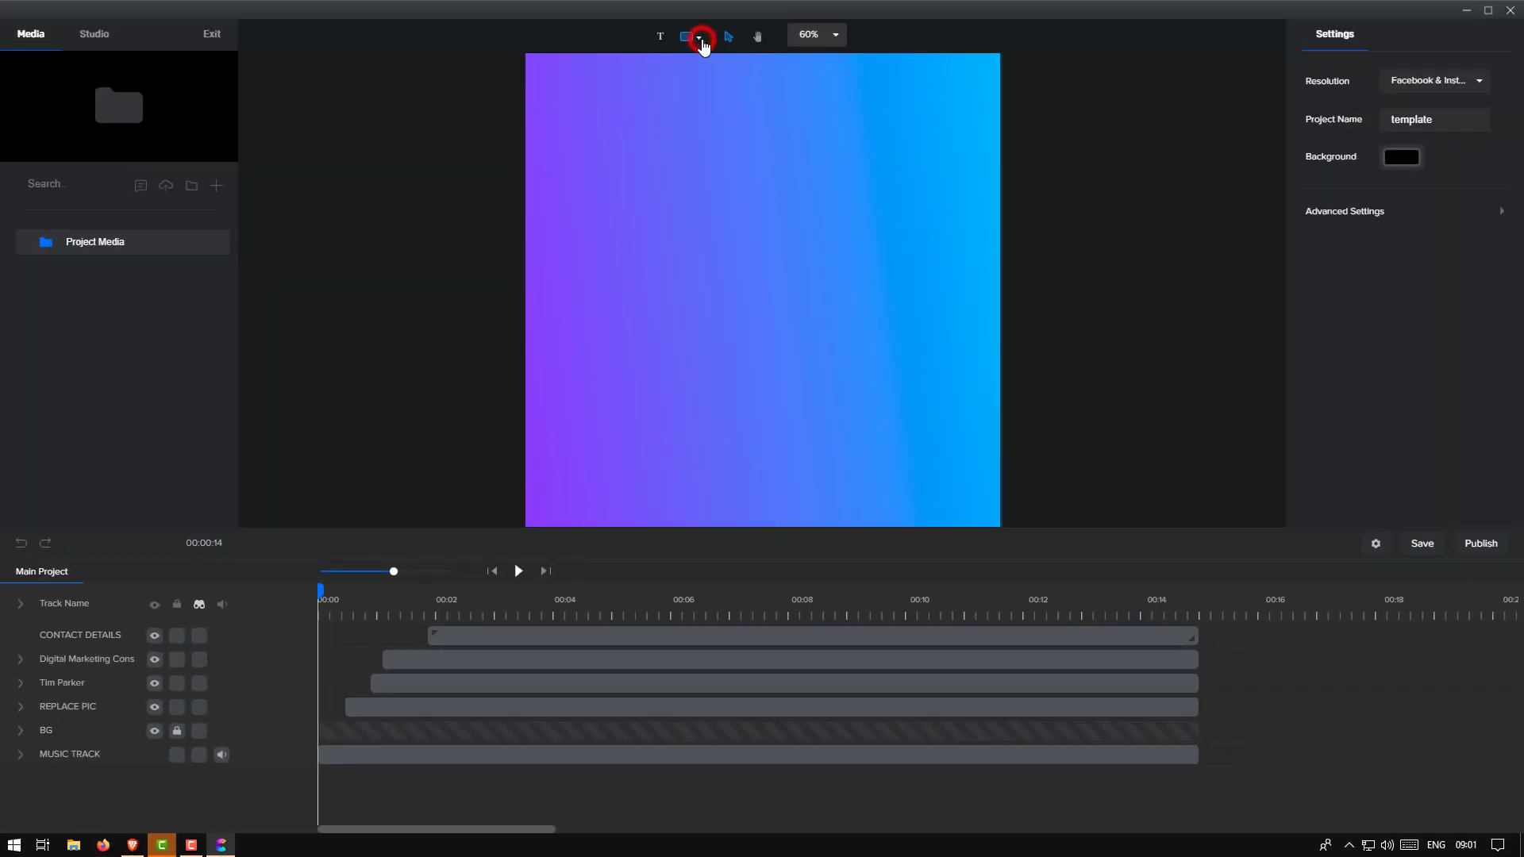
left_click(700, 38)
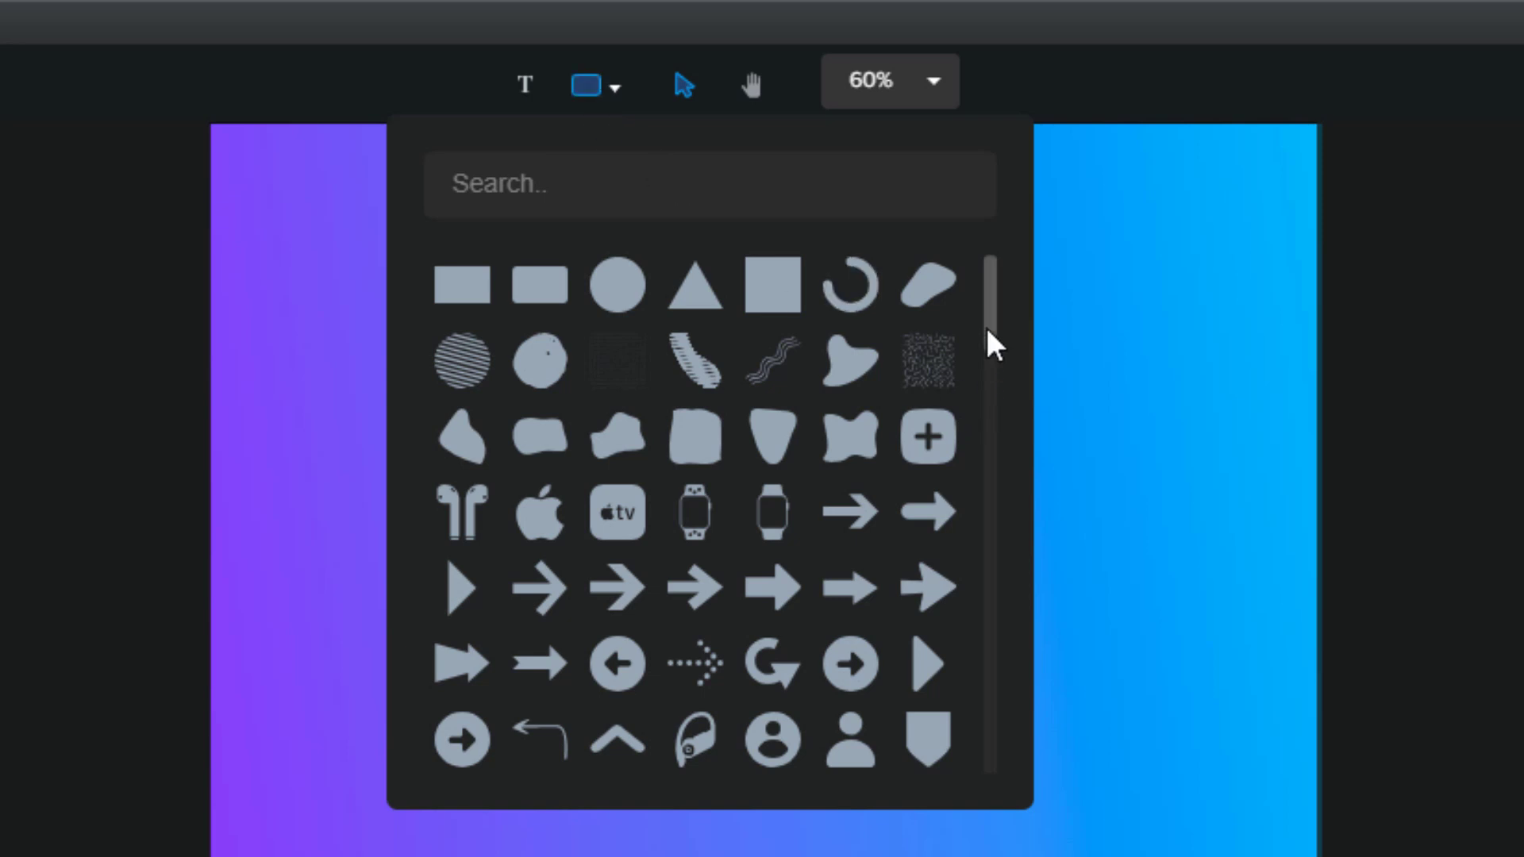
left_click_drag(988, 339, 994, 786)
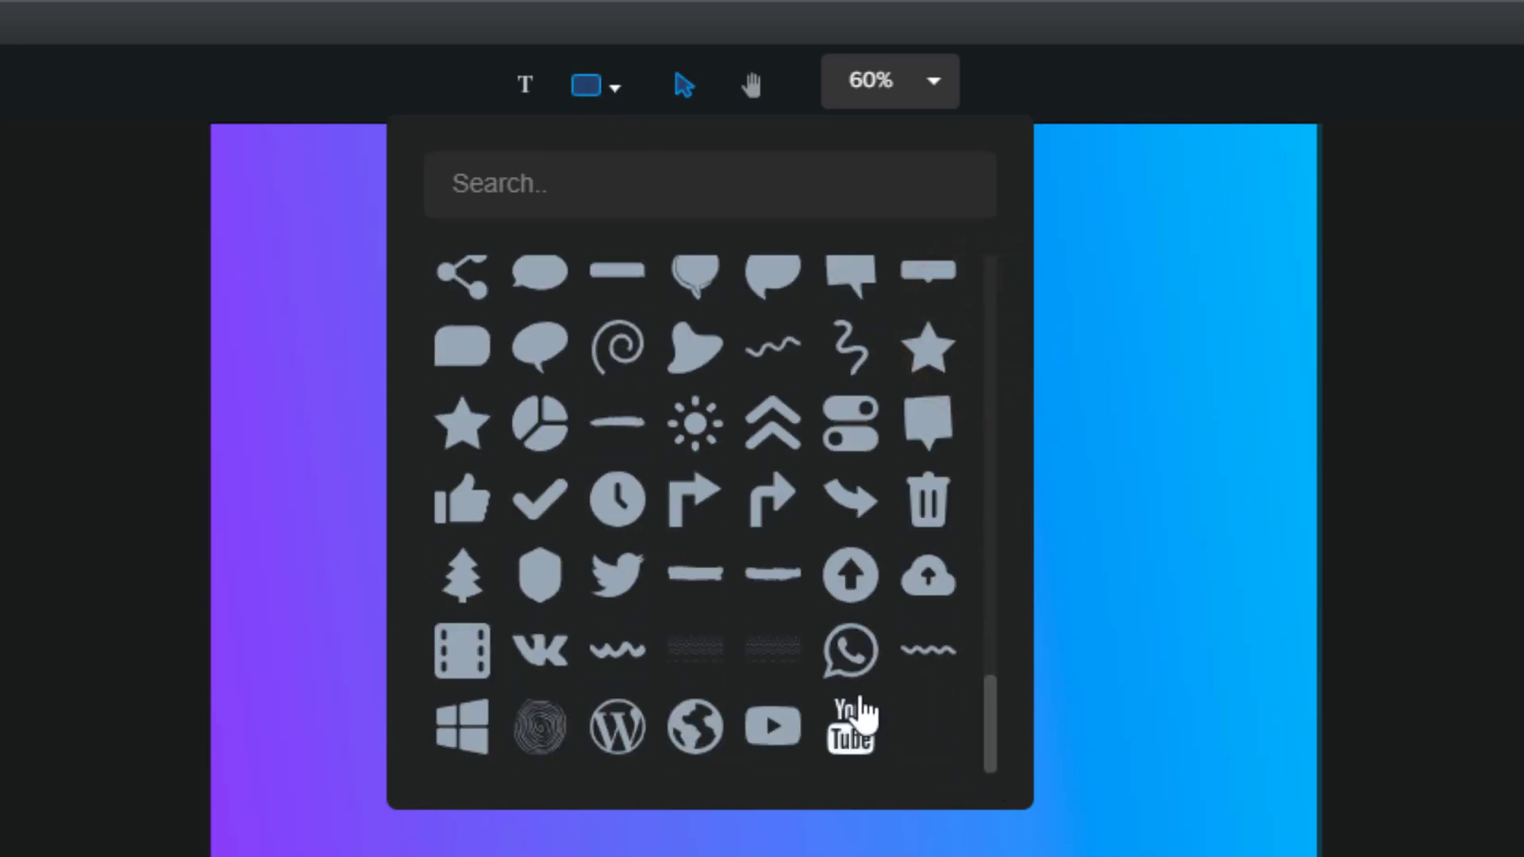
left_click(848, 731)
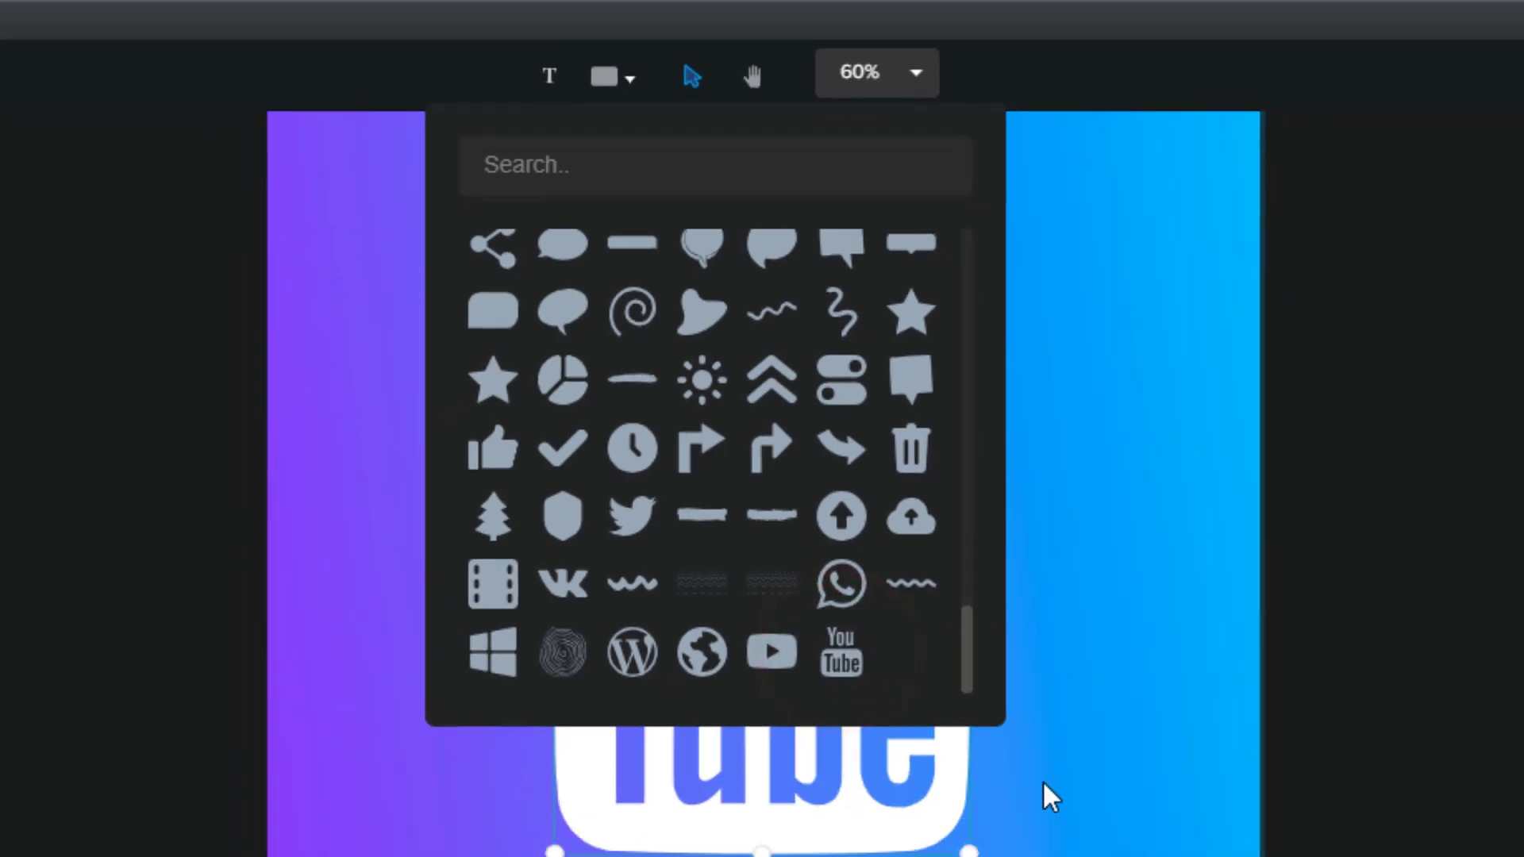
Scale the YouTube logo down to 1427 and centre it at x 500, y 500
left_click(1041, 782)
left_click(826, 846)
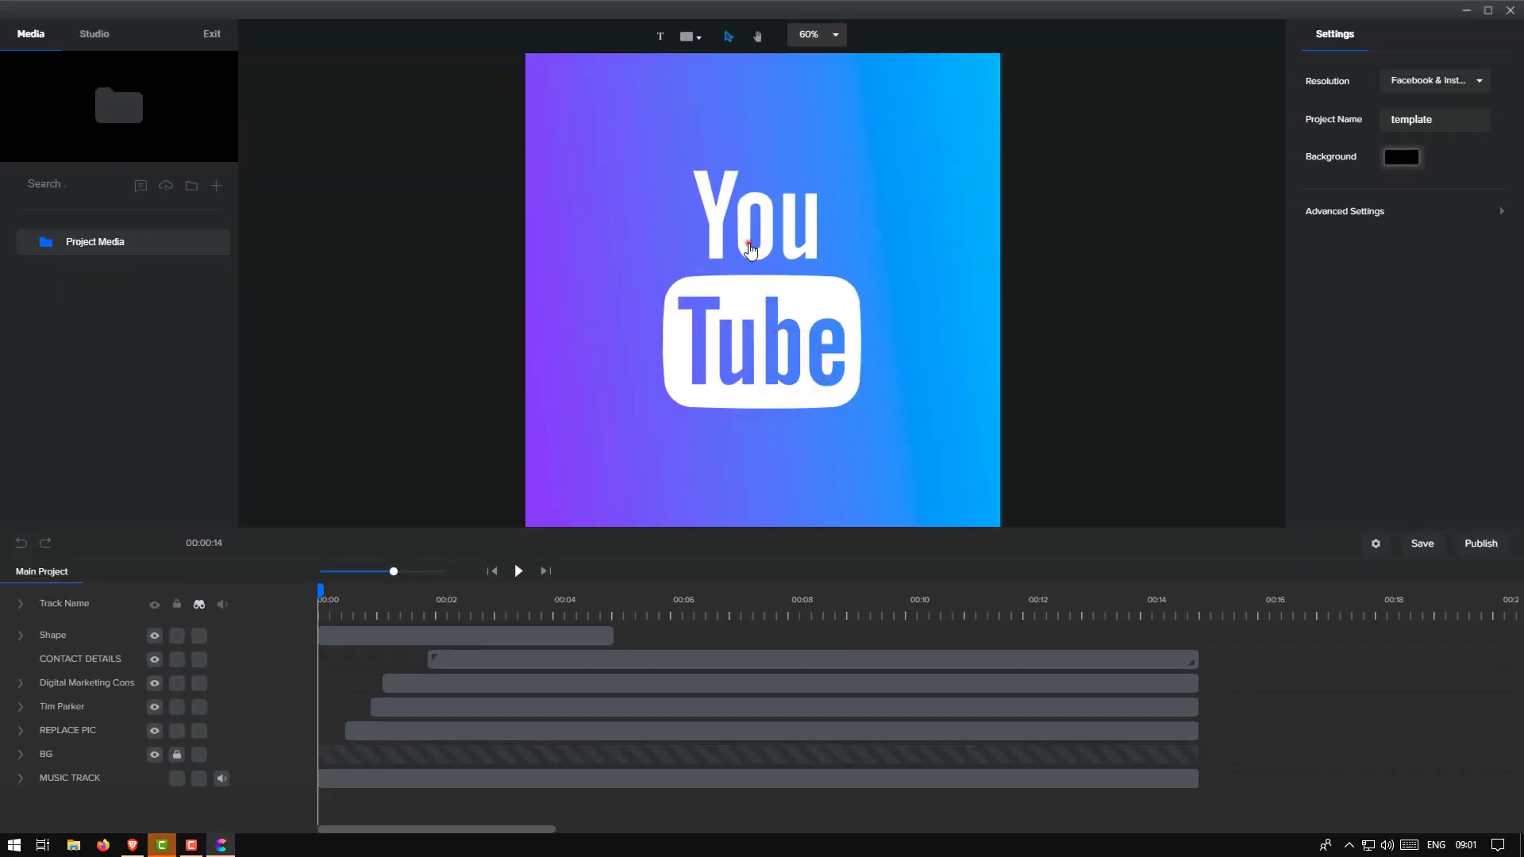
left_click(740, 241)
left_click_drag(861, 171, 787, 272)
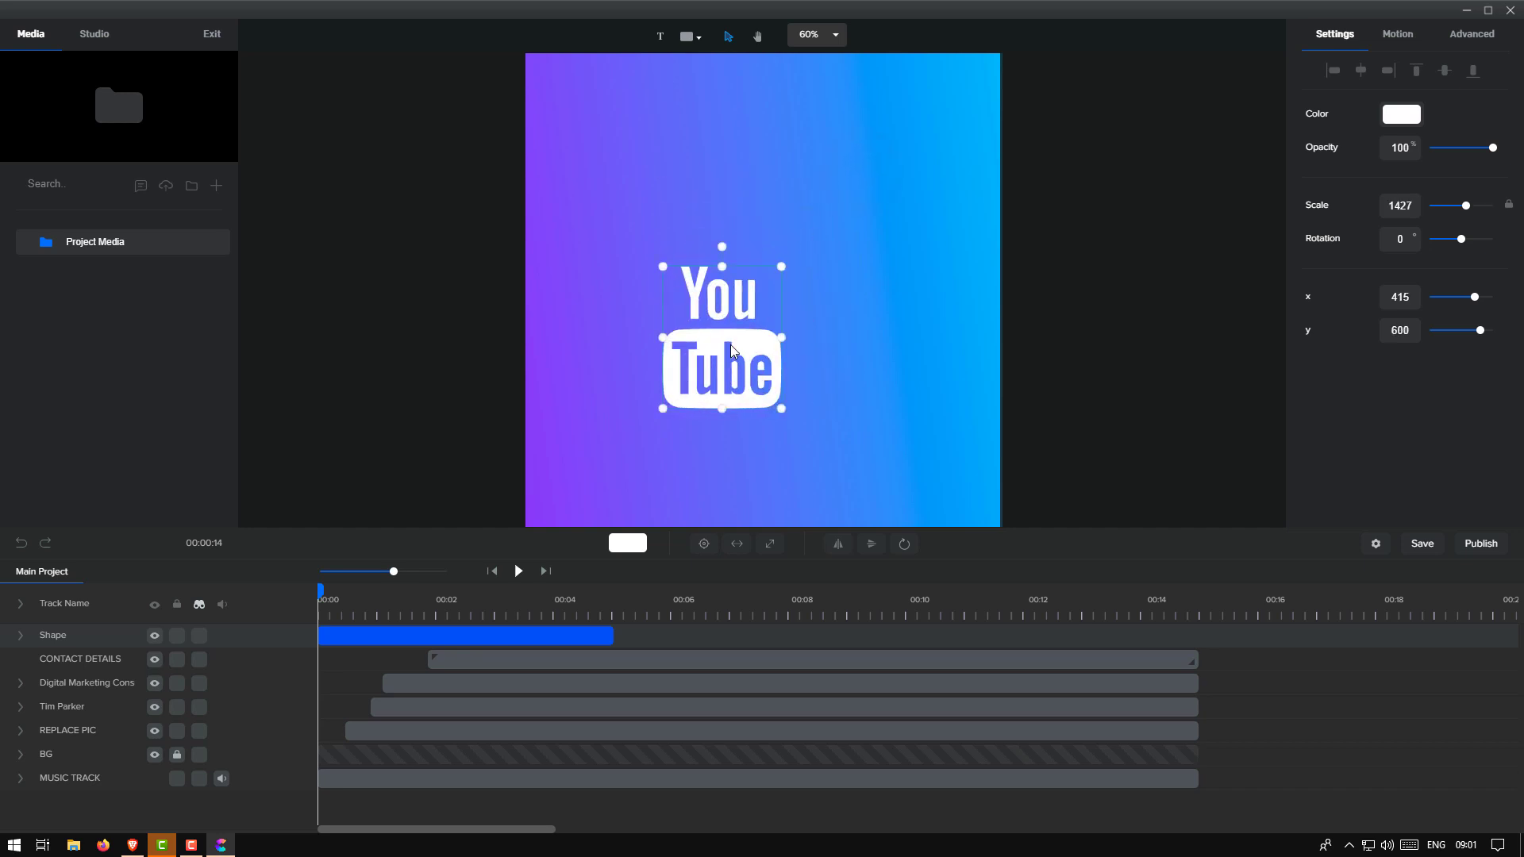
left_click_drag(734, 341, 754, 265)
left_click(1361, 70)
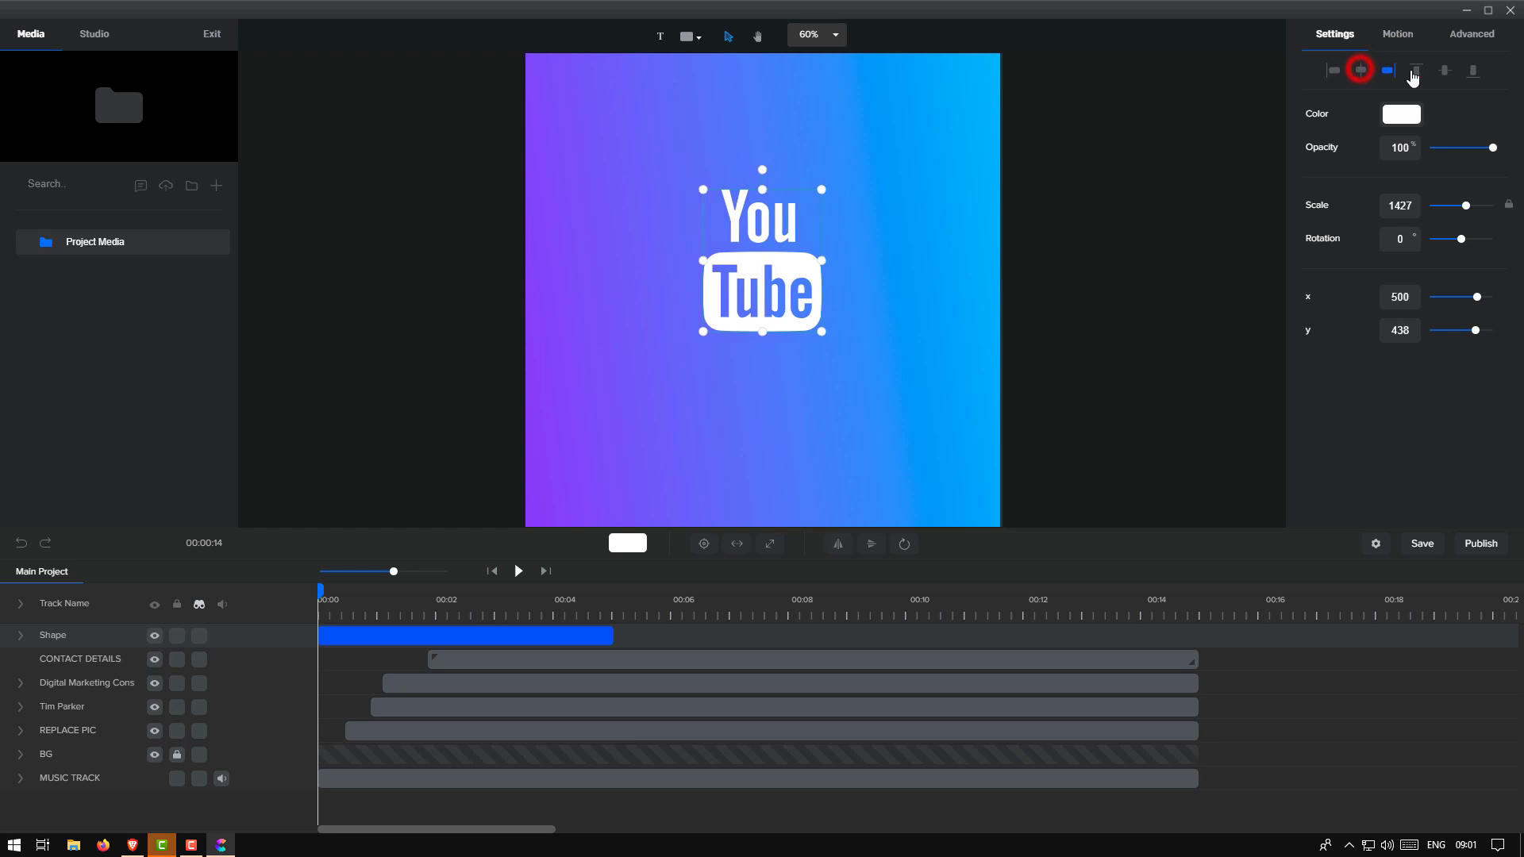
left_click(1445, 71)
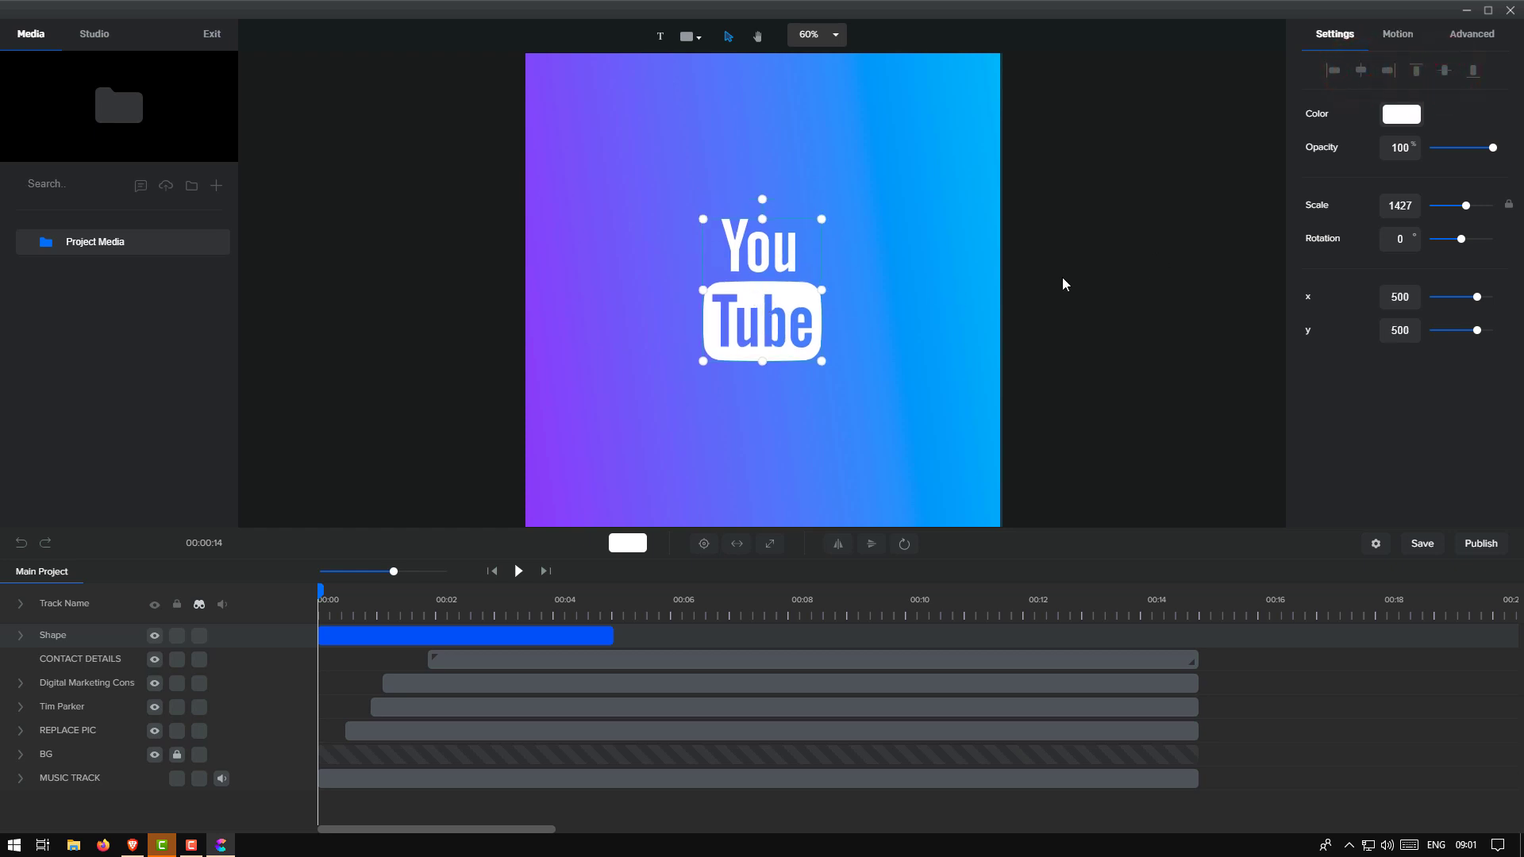
Give the YouTube logo a Rotate exit and a Rotate entrance animation, then preview the start
left_click(1397, 37)
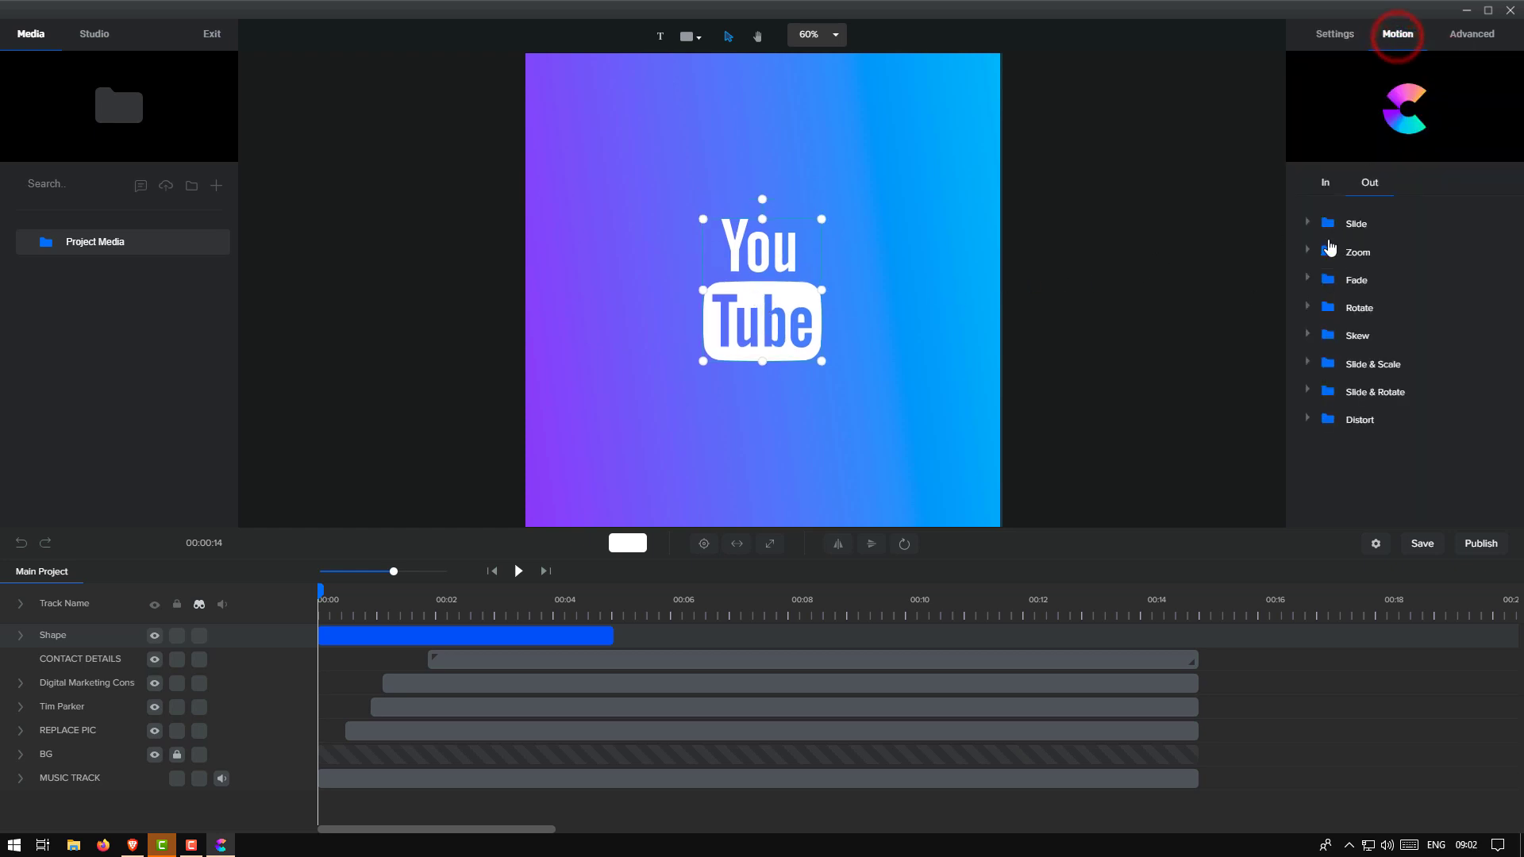
left_click(1305, 306)
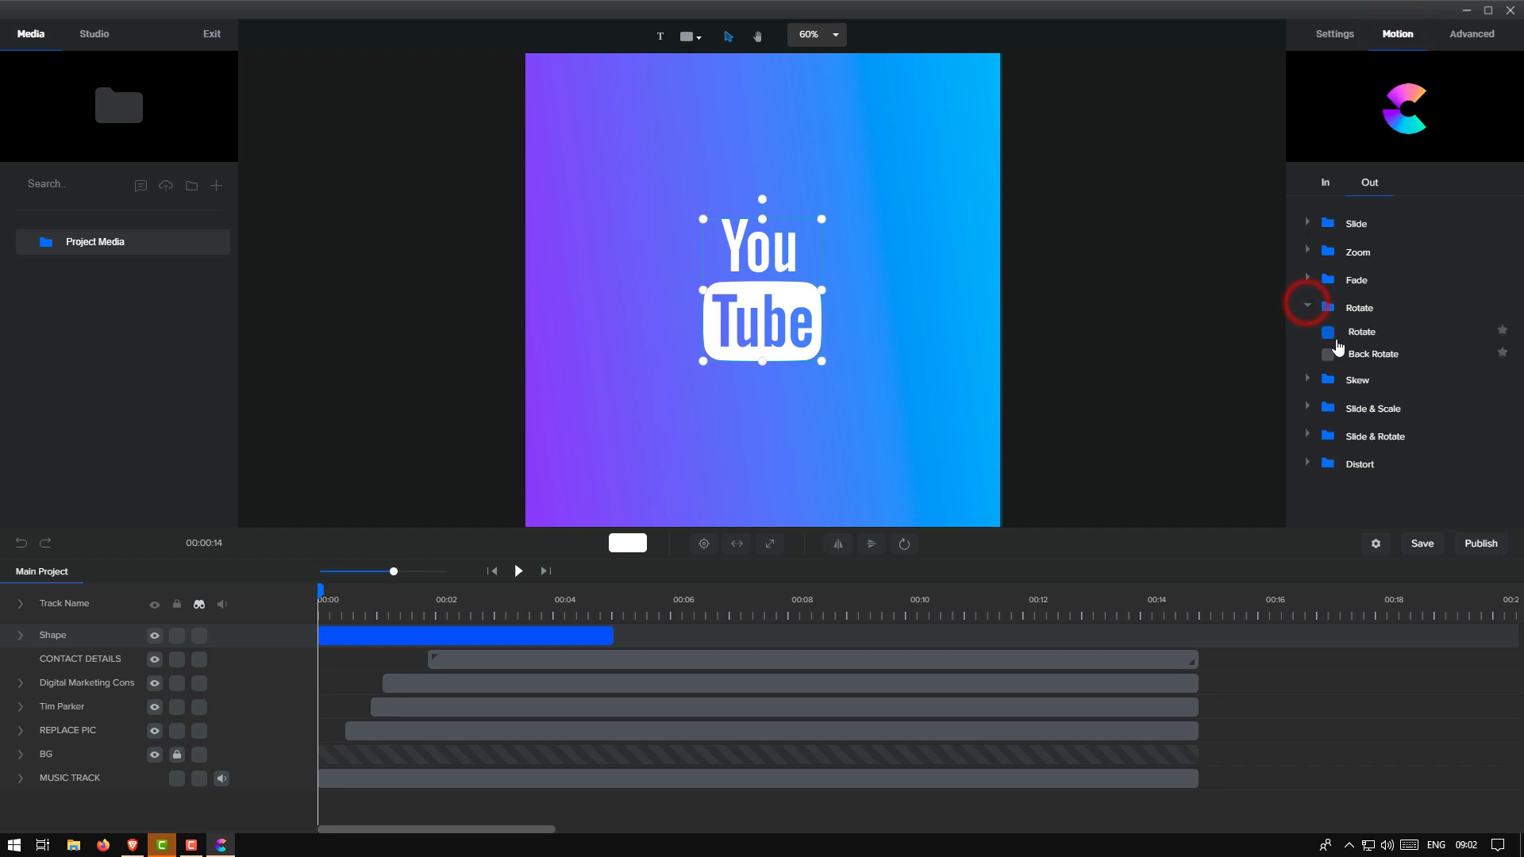
left_click(1328, 333)
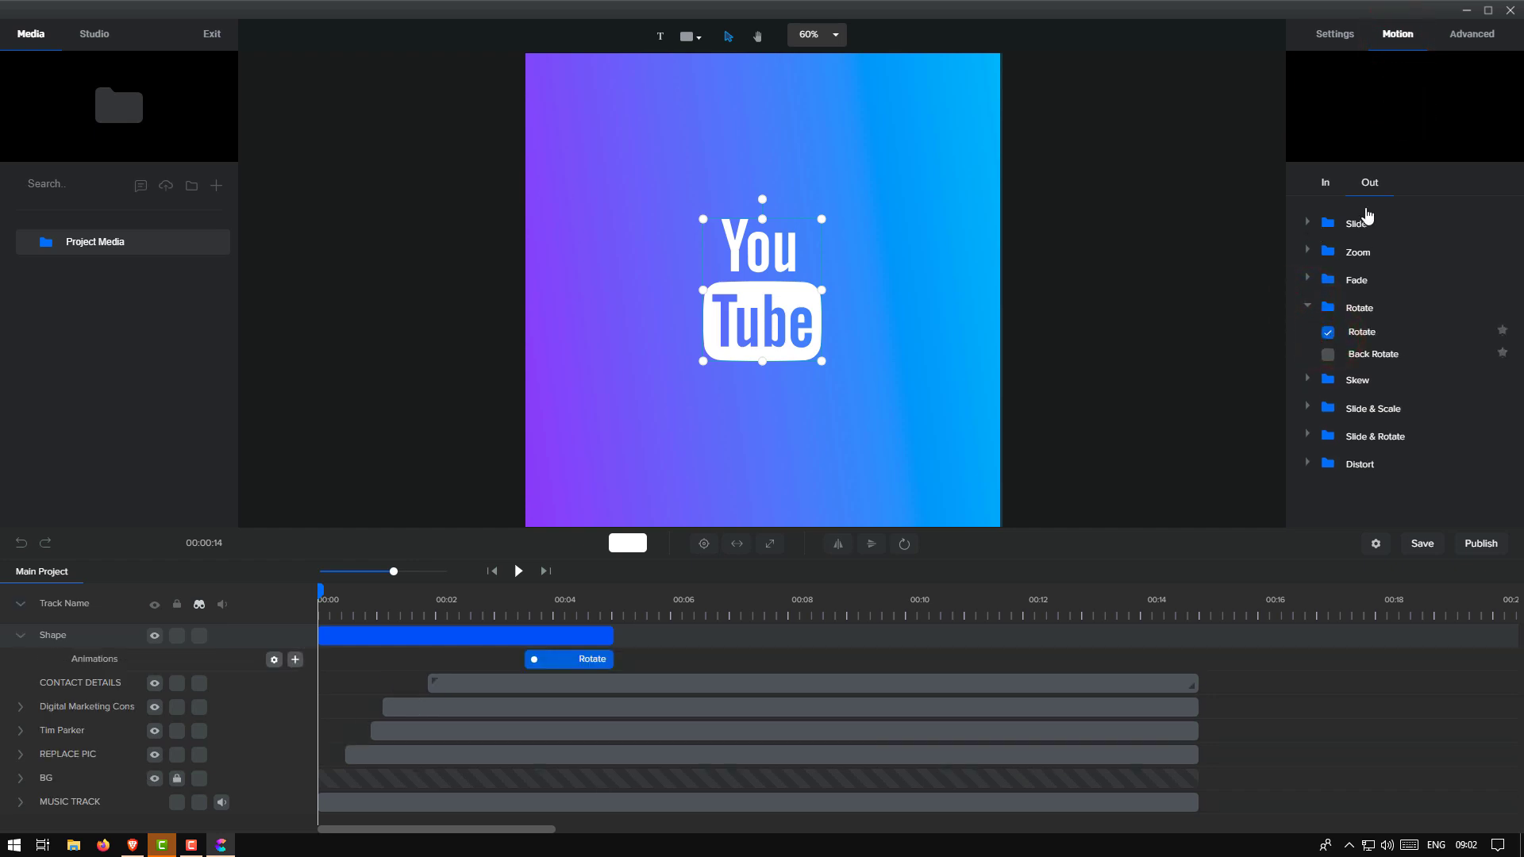
left_click(1326, 185)
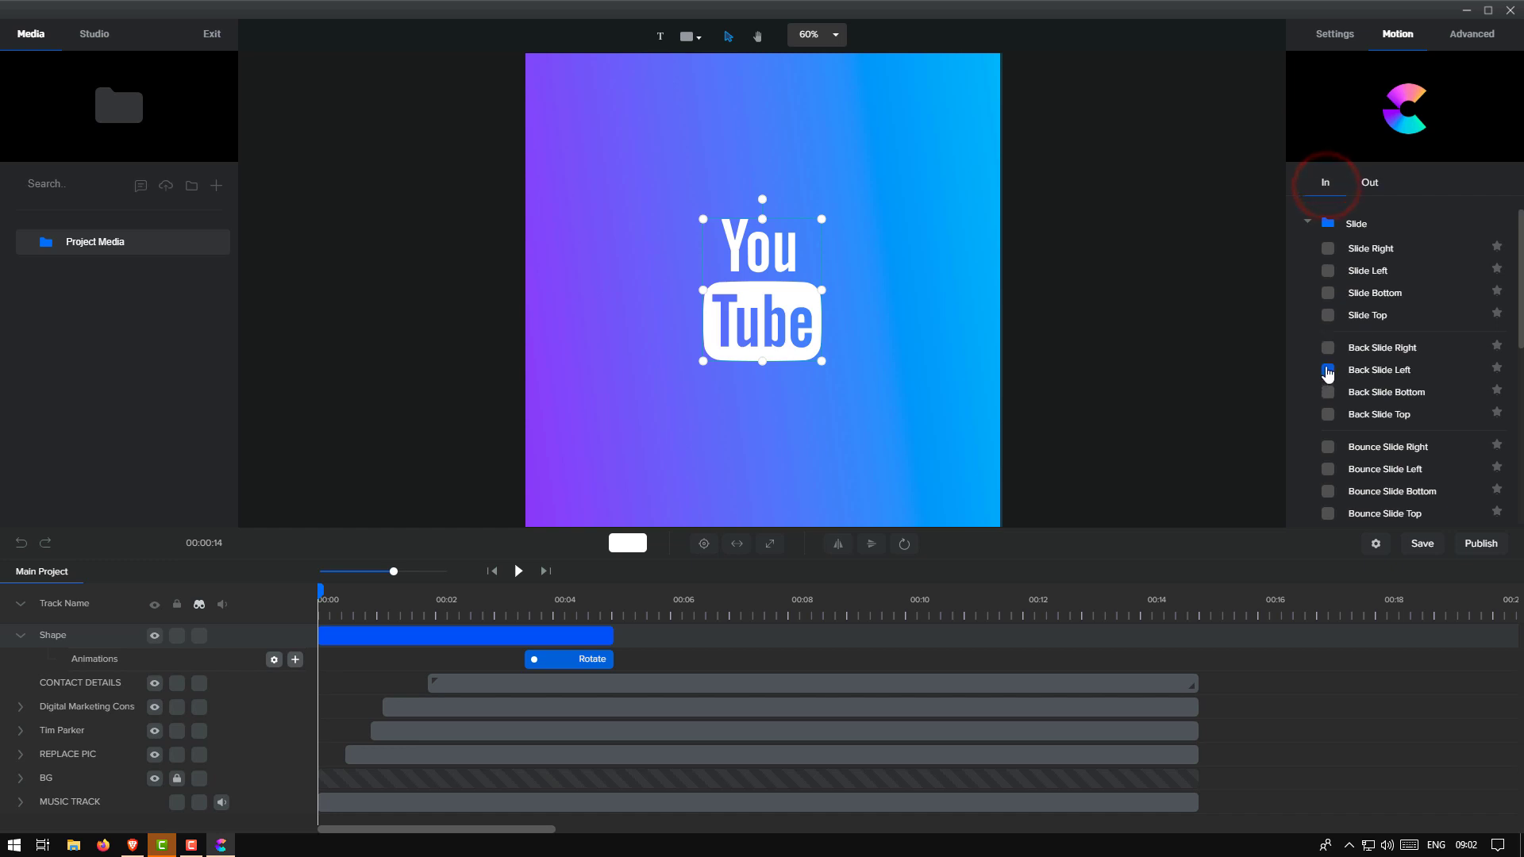
left_click(1308, 224)
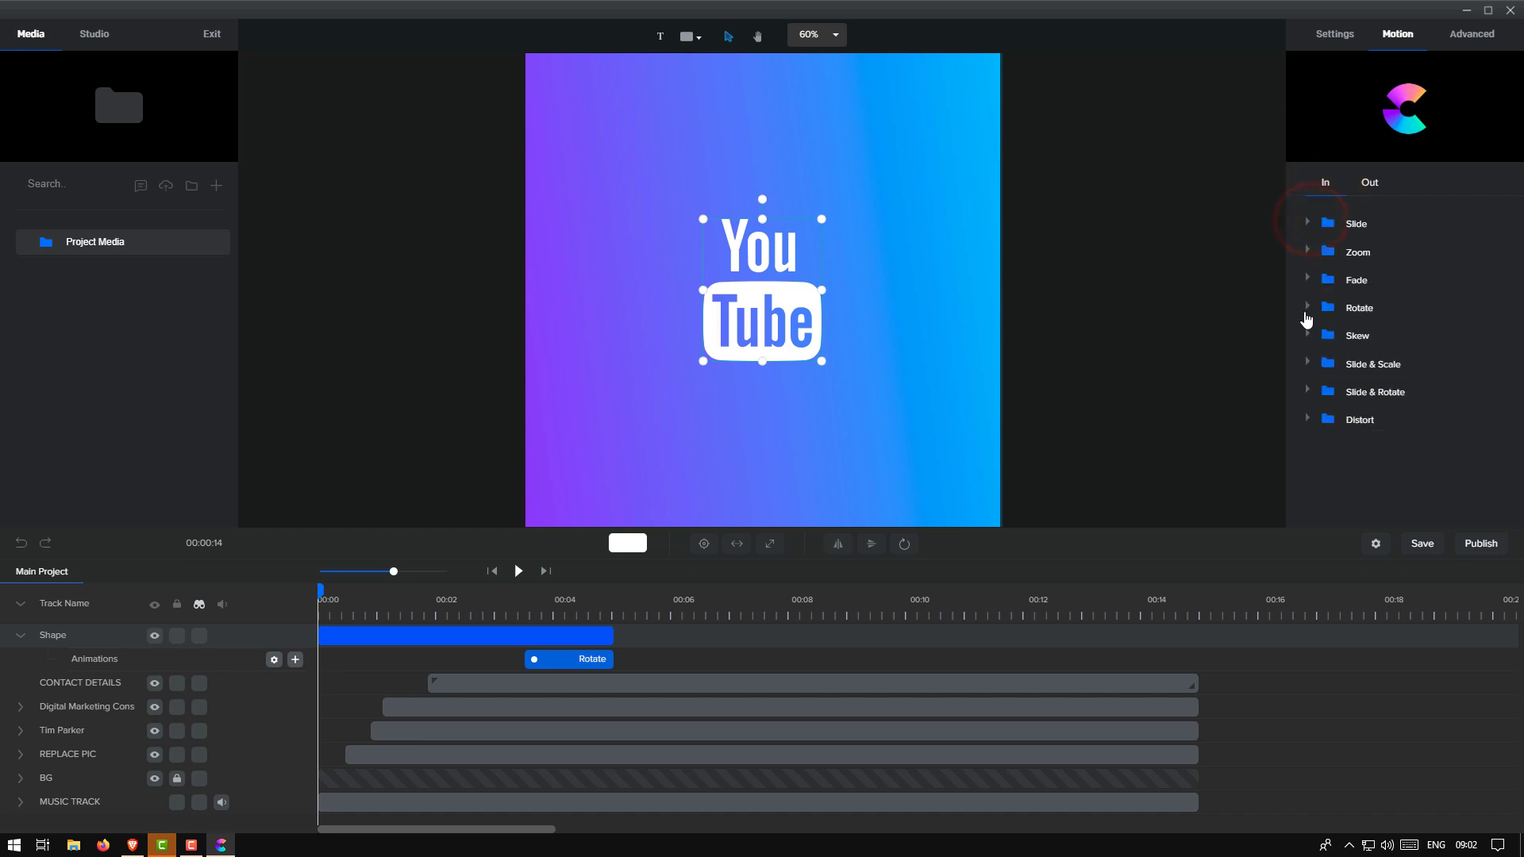
left_click(1306, 308)
left_click(1329, 334)
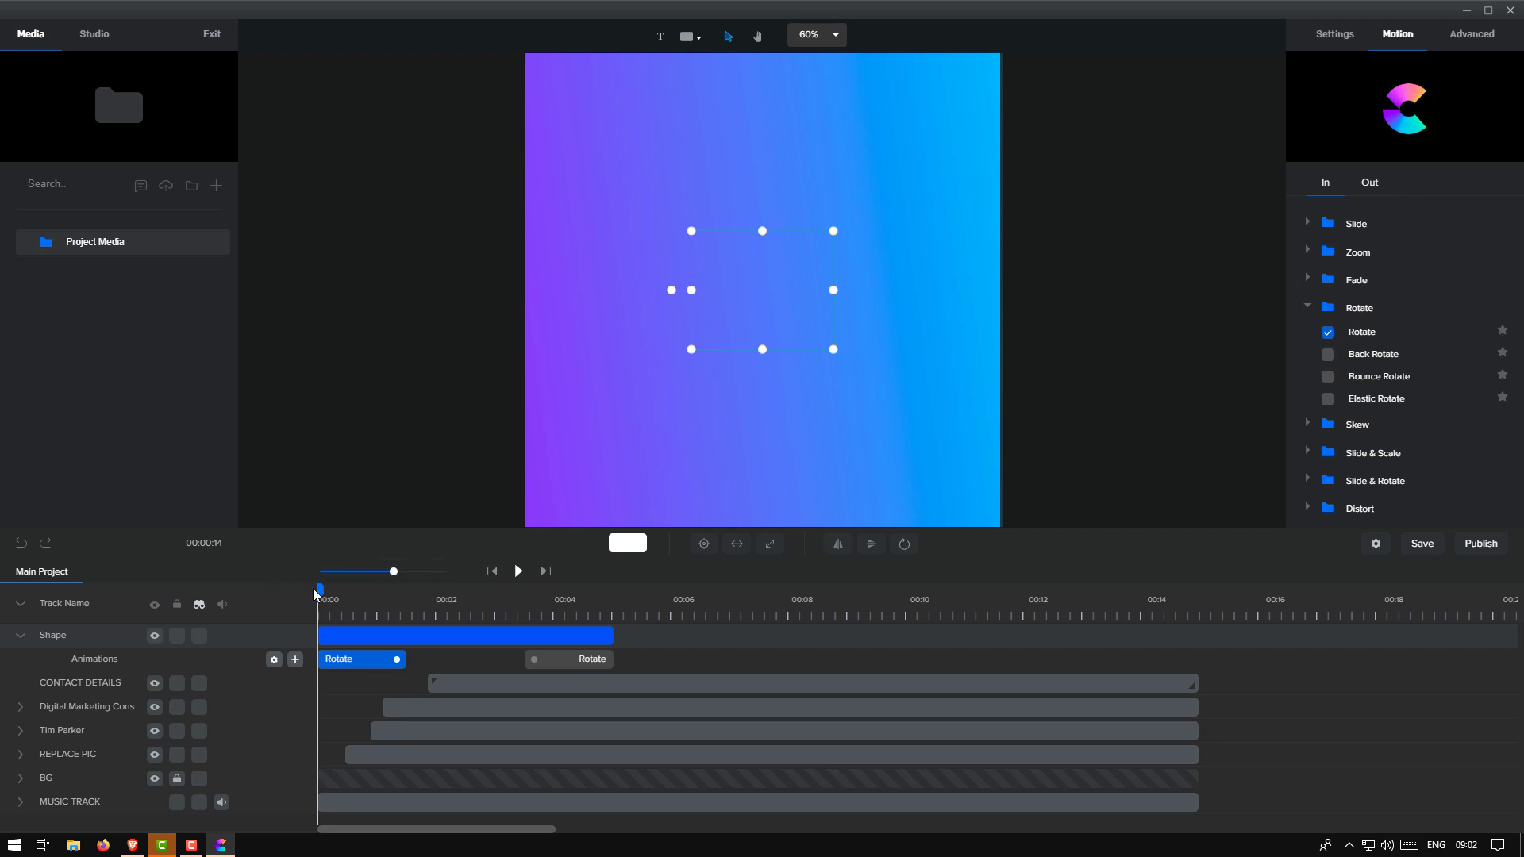
mouse_move(321, 588)
left_mouse_down()
mouse_move(384, 588)
mouse_move(309, 590)
left_mouse_up()
left_click(1457, 40)
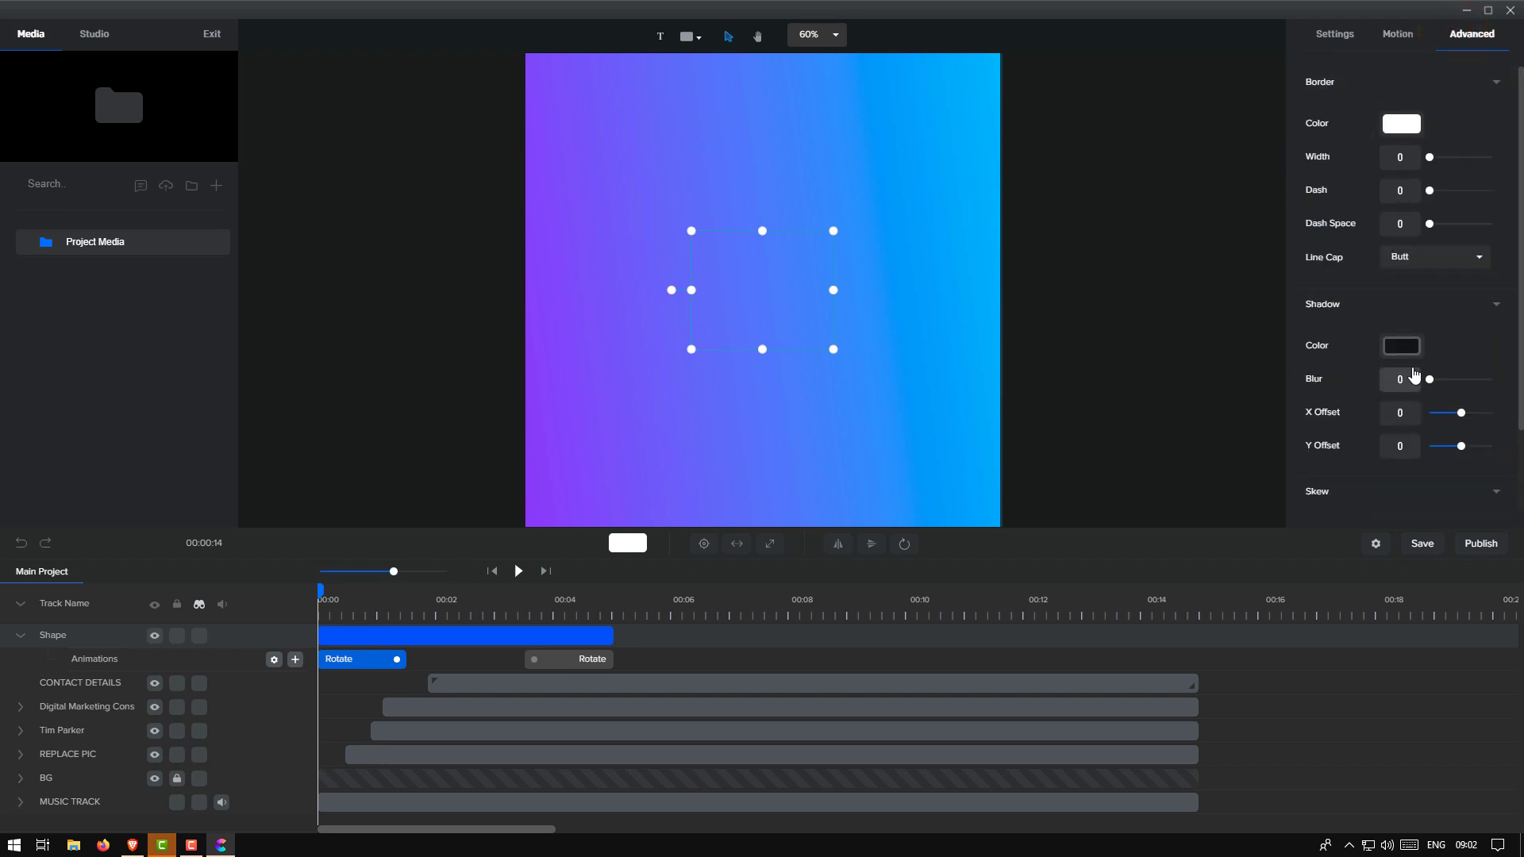
Delete the YouTube logo's Shape clip from the timeline
left_click(1336, 35)
right_click(394, 635)
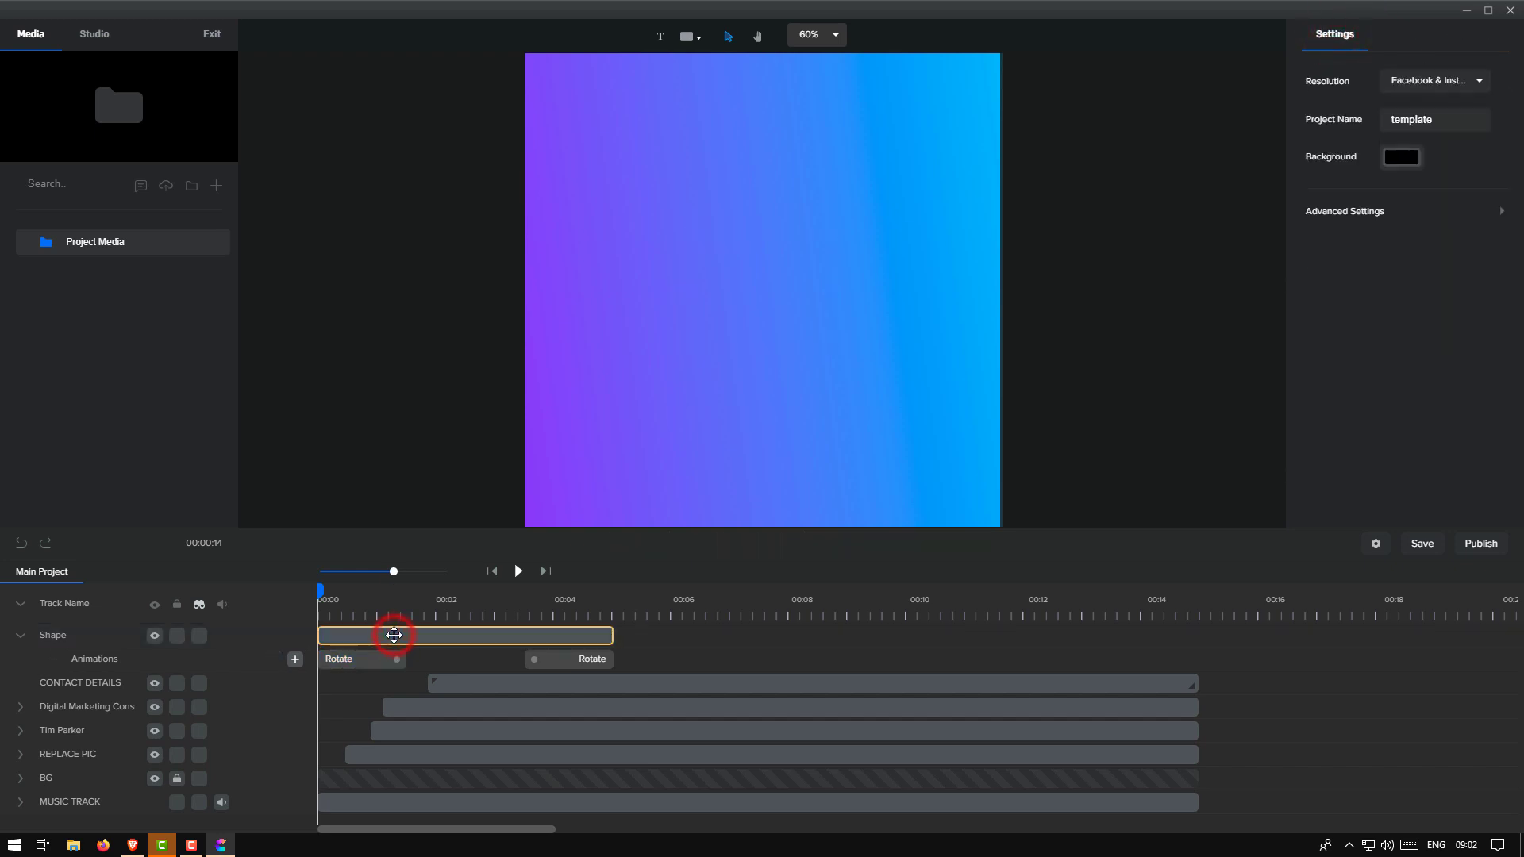
left_click(429, 677)
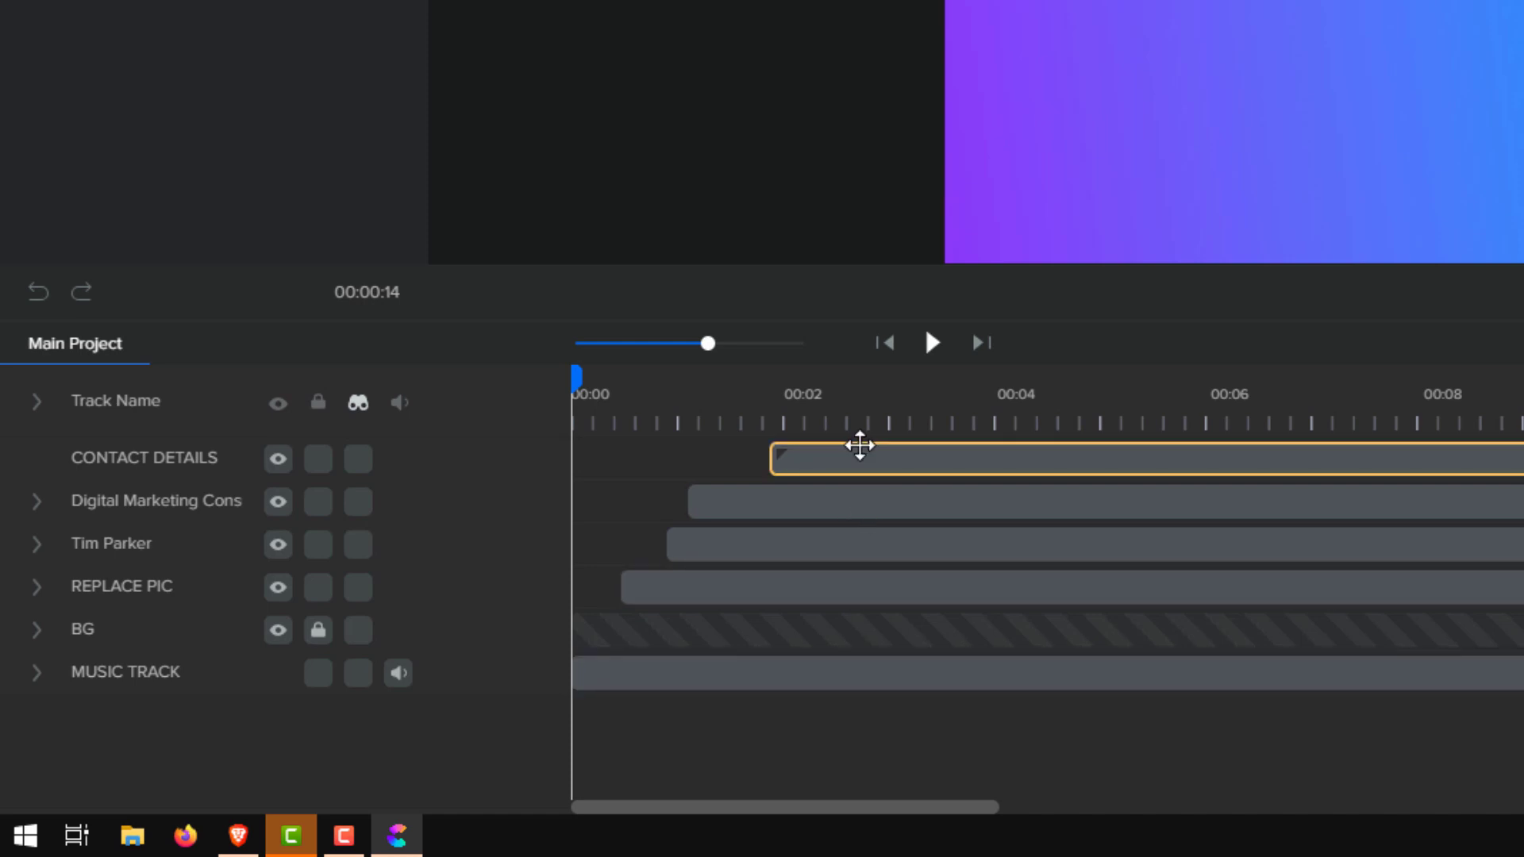
left_click(860, 445)
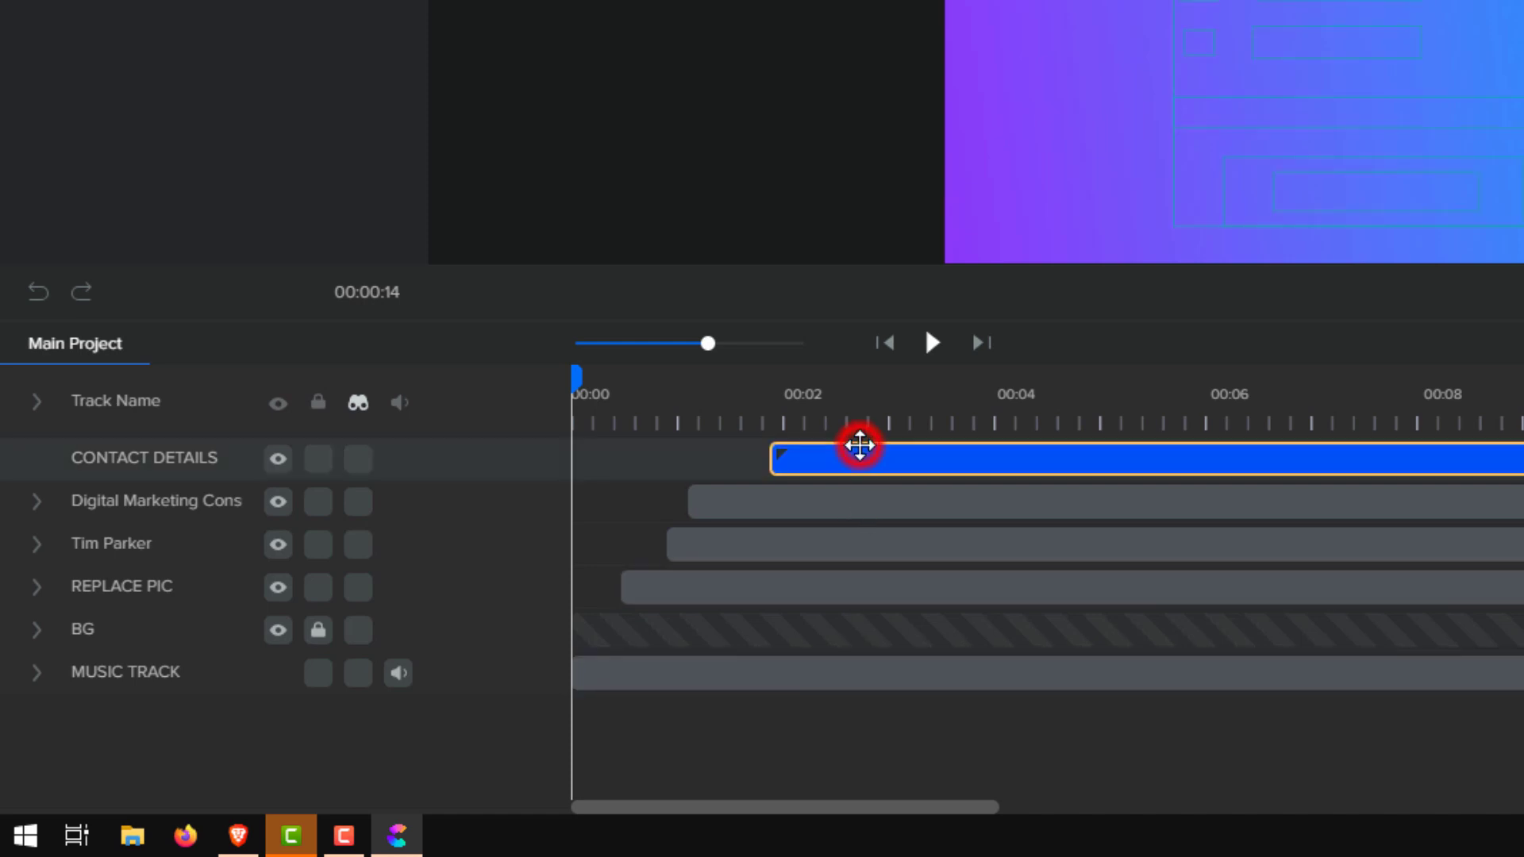
left_click(865, 501)
left_click(864, 545)
left_click(862, 587)
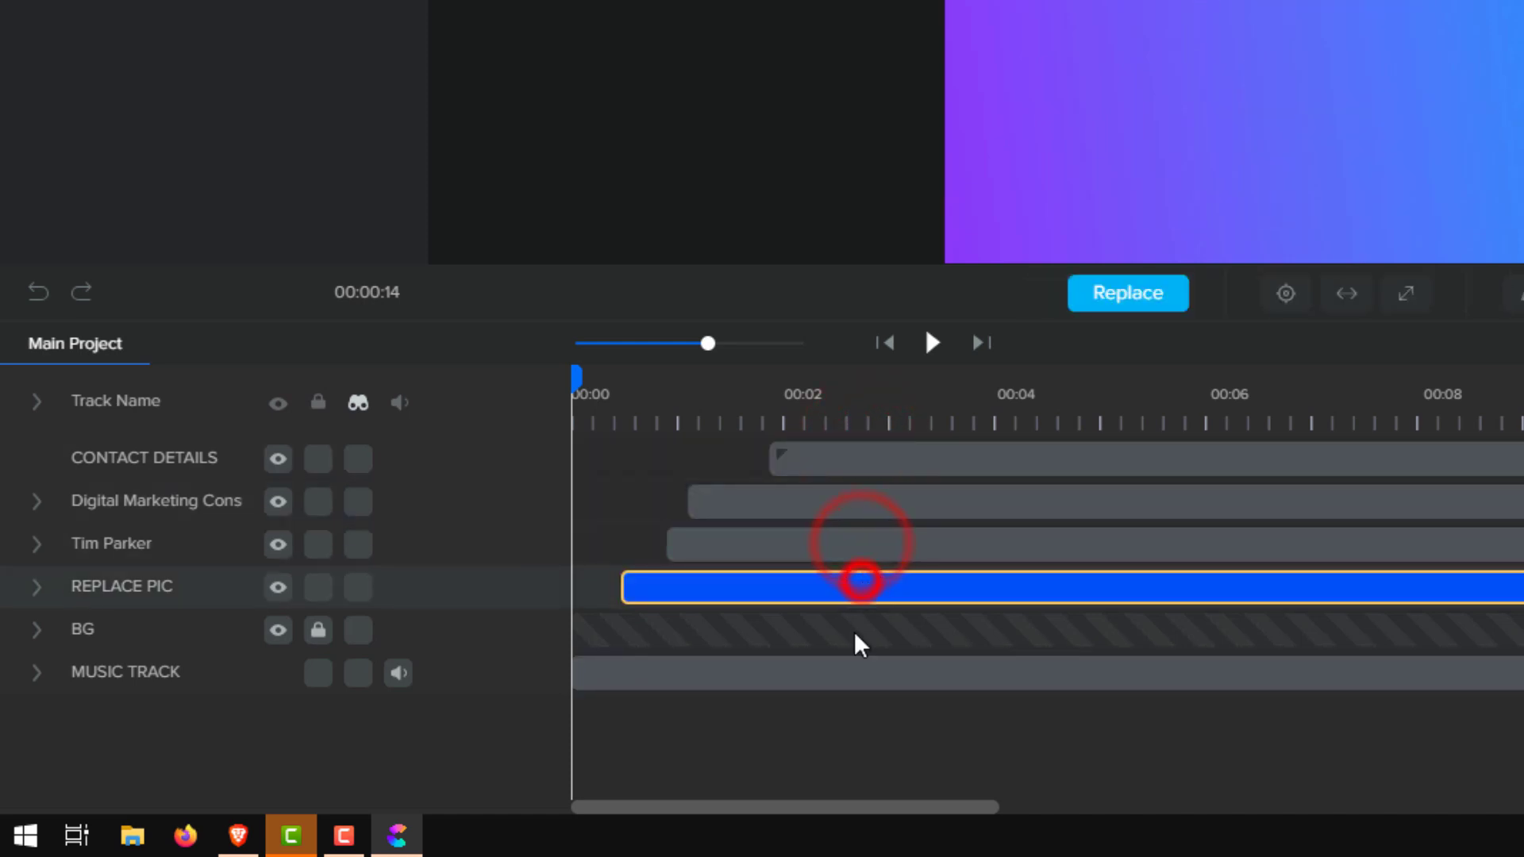
left_click(857, 619)
left_click(860, 667)
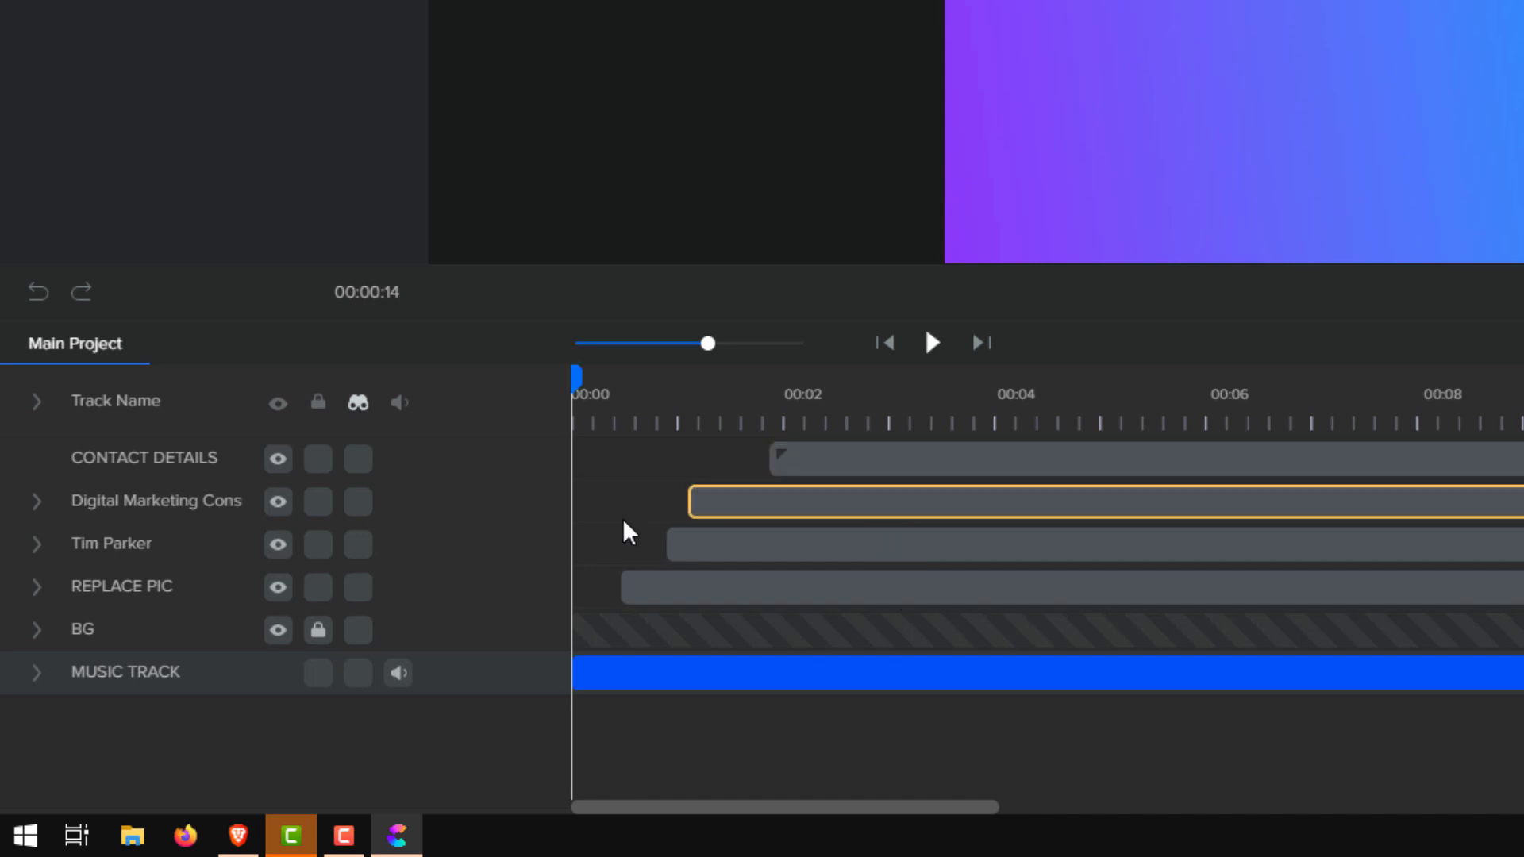
left_click(96, 463)
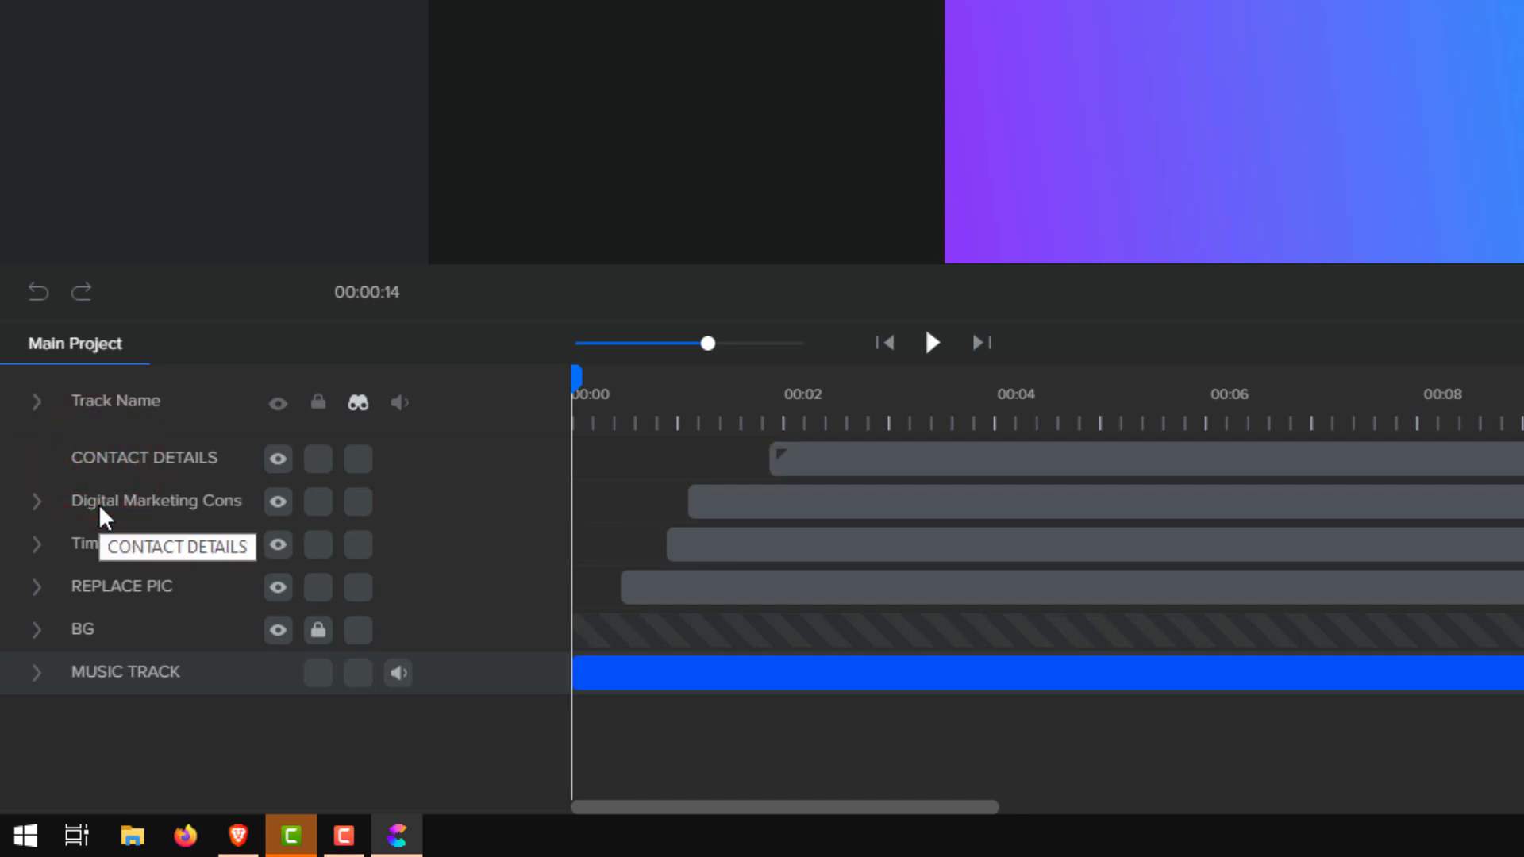
left_click(100, 505)
left_click(91, 546)
left_click(91, 587)
left_click(77, 627)
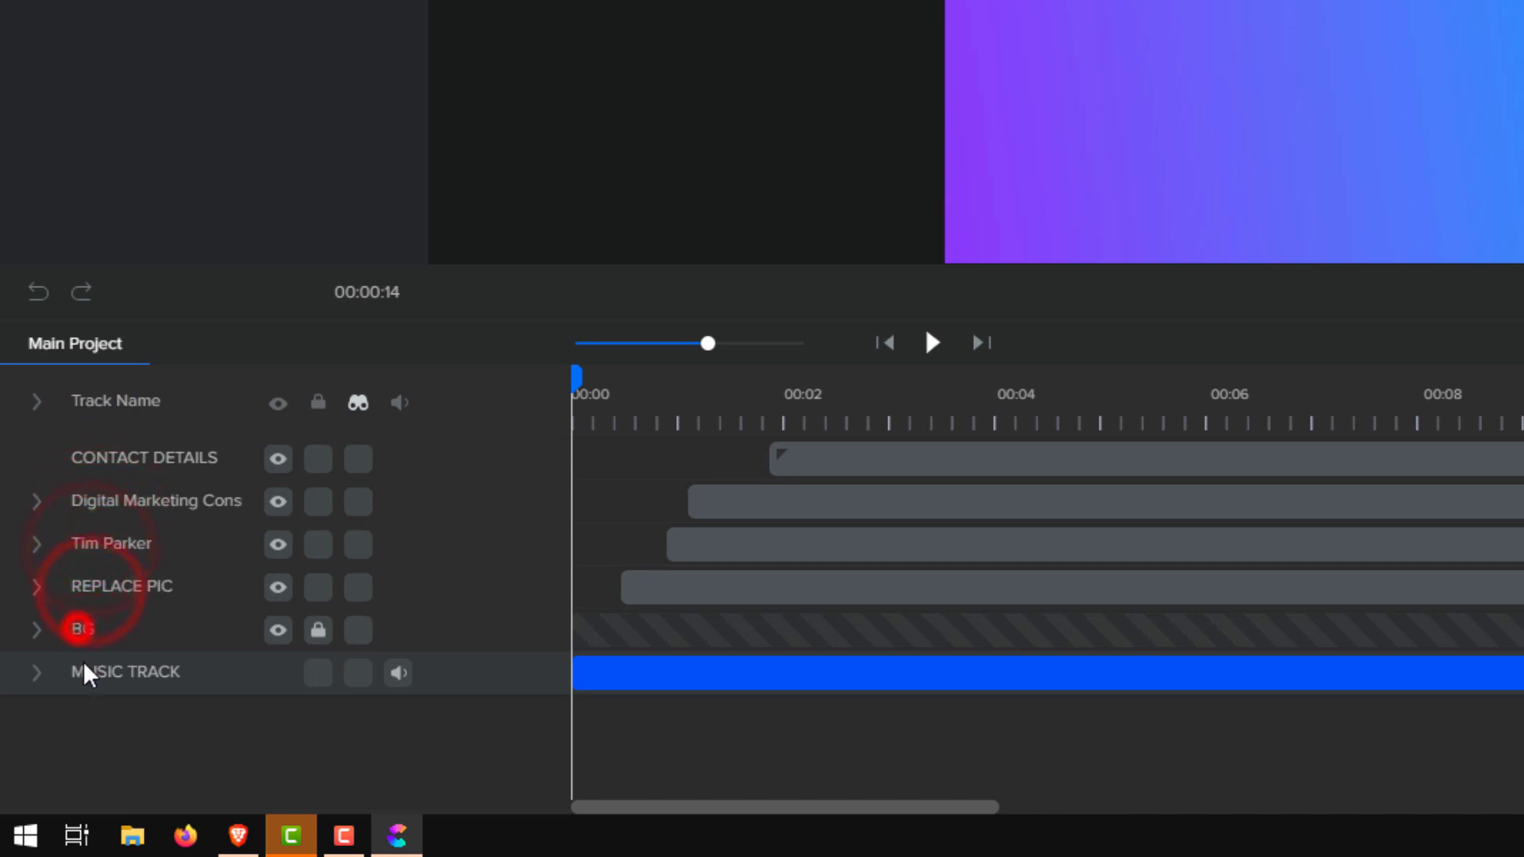
left_click(83, 661)
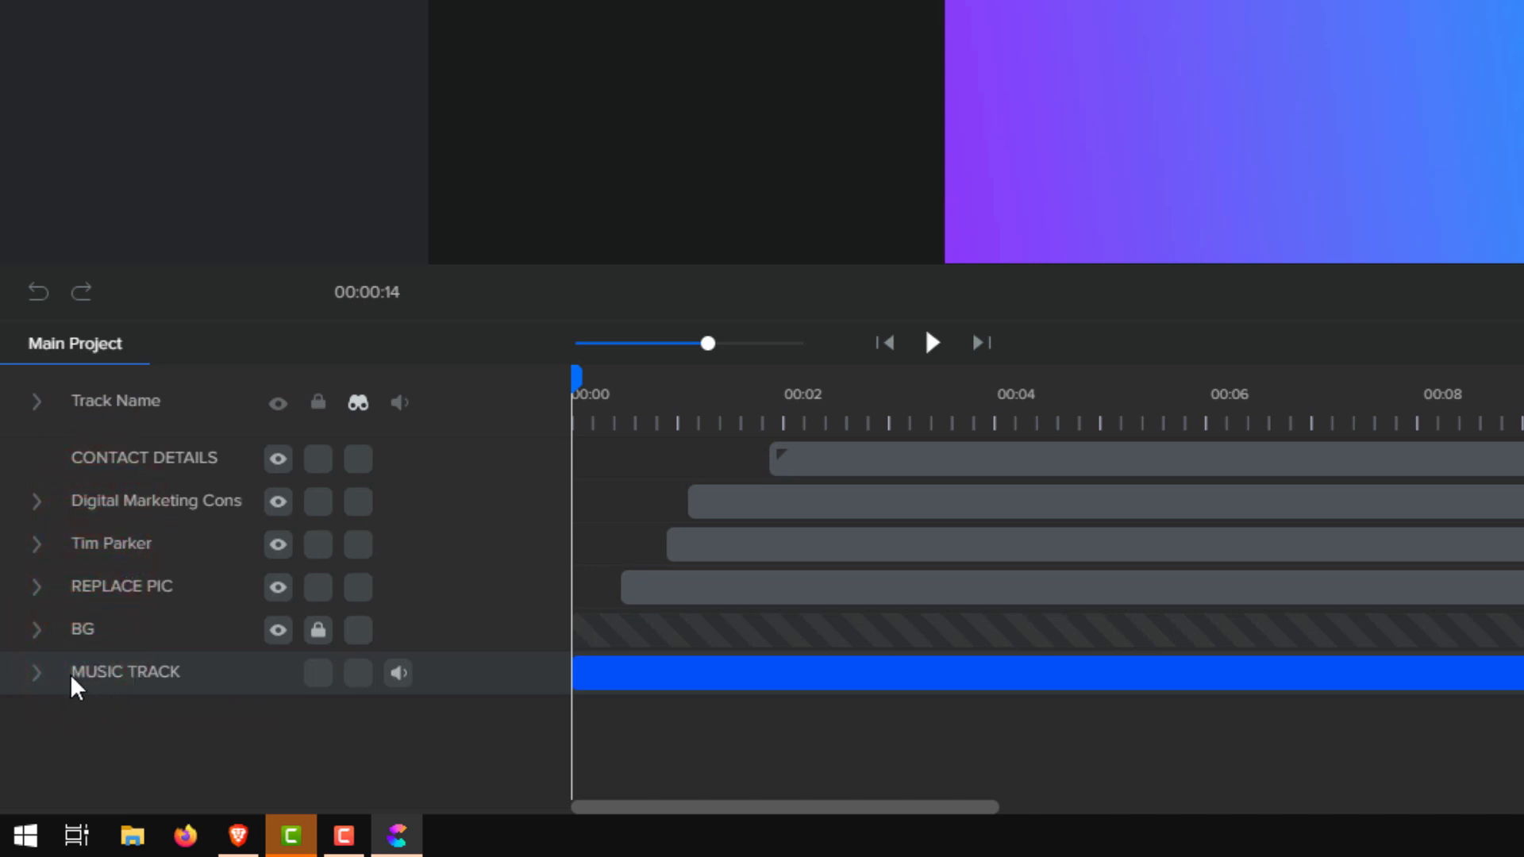
left_click(36, 502)
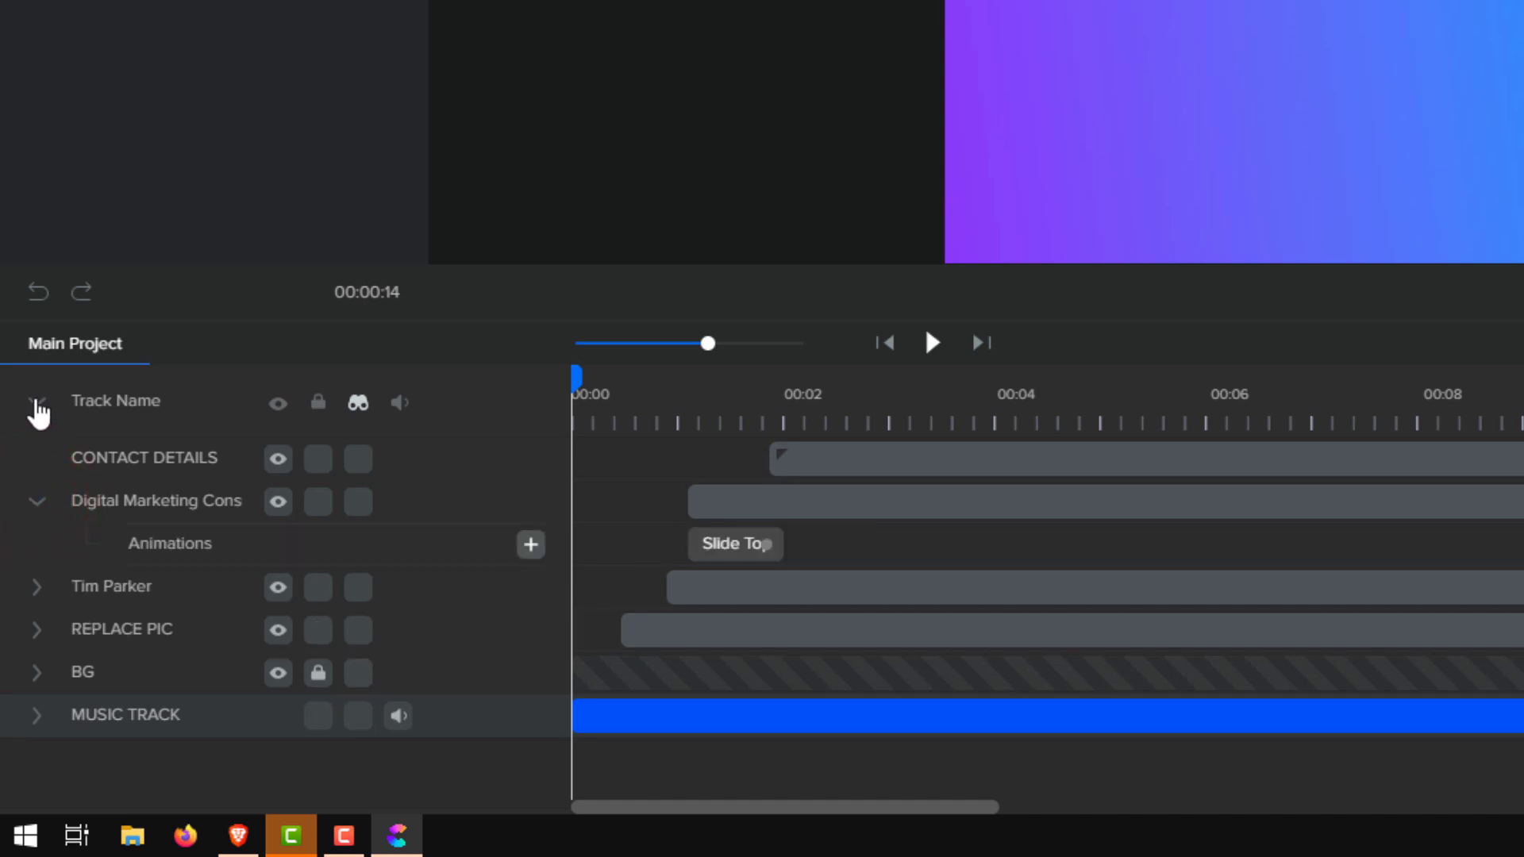
left_click(35, 589)
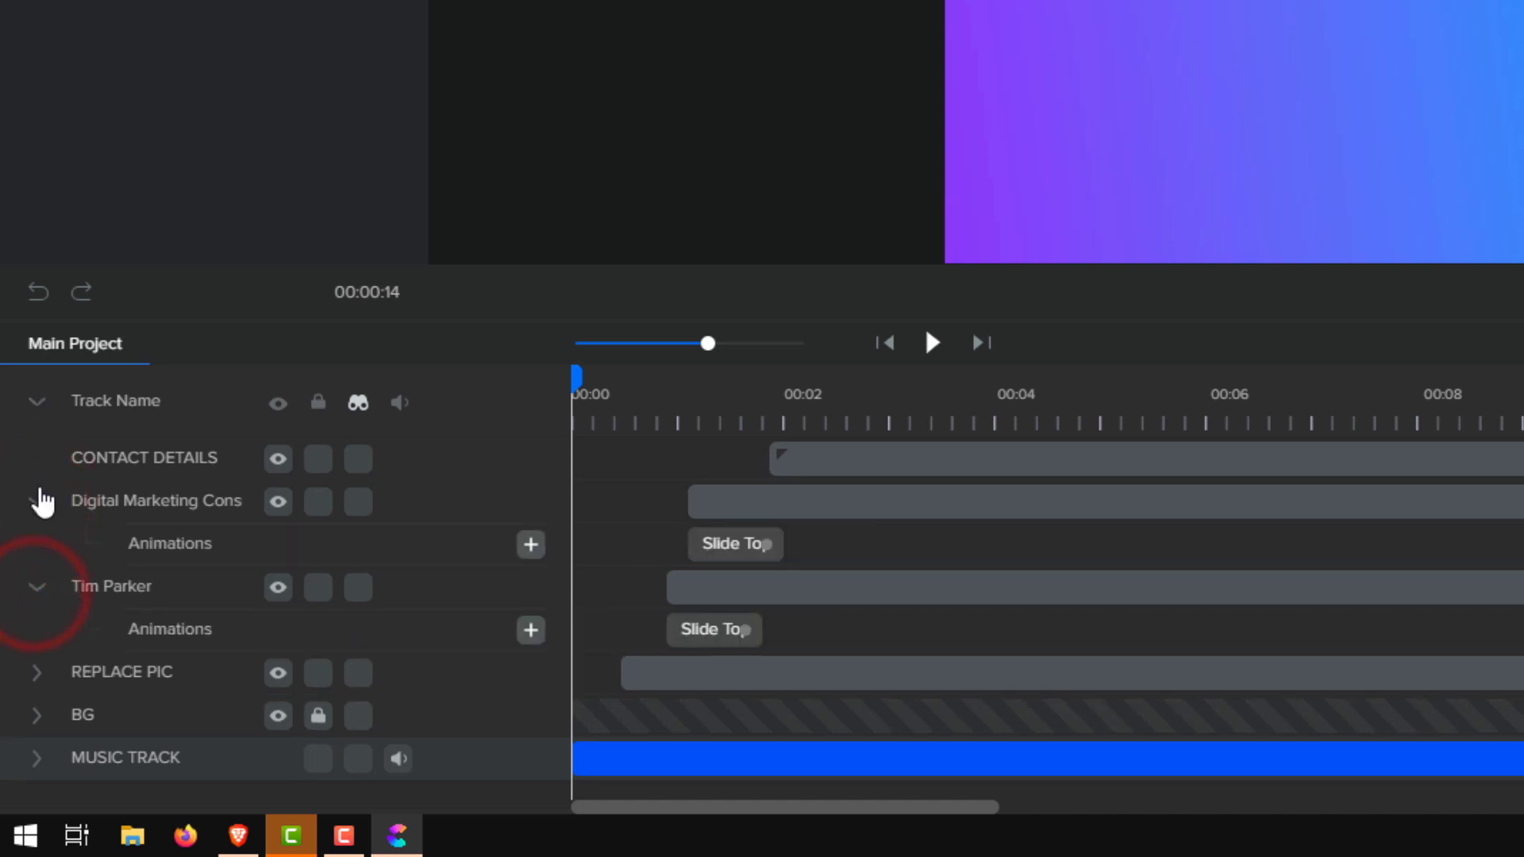
left_click(36, 502)
left_click(36, 545)
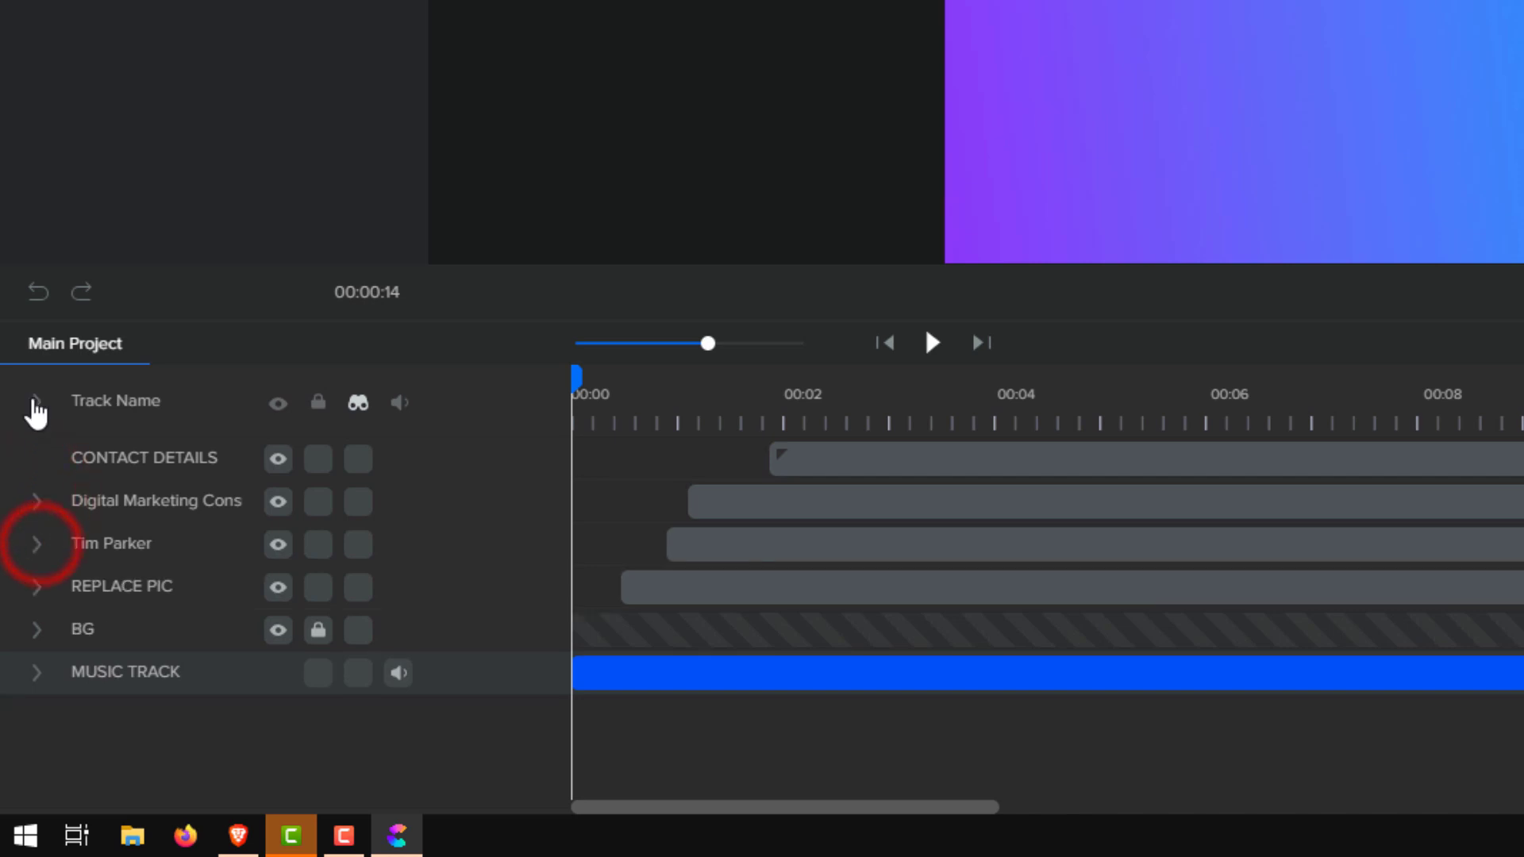
left_click_drag(577, 382, 599, 382)
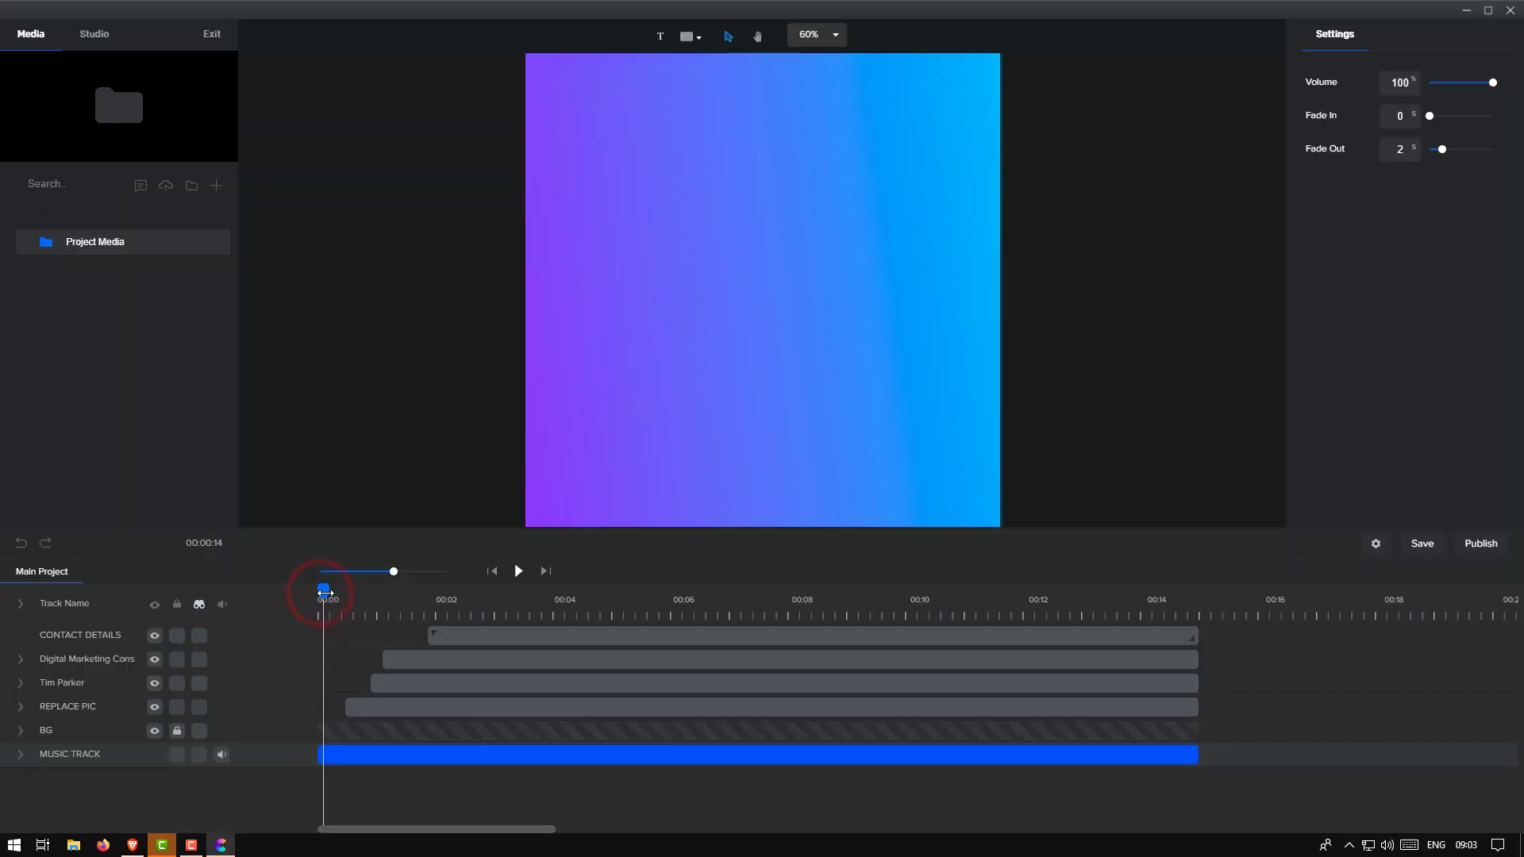
left_click_drag(333, 593, 274, 681)
left_click(518, 573)
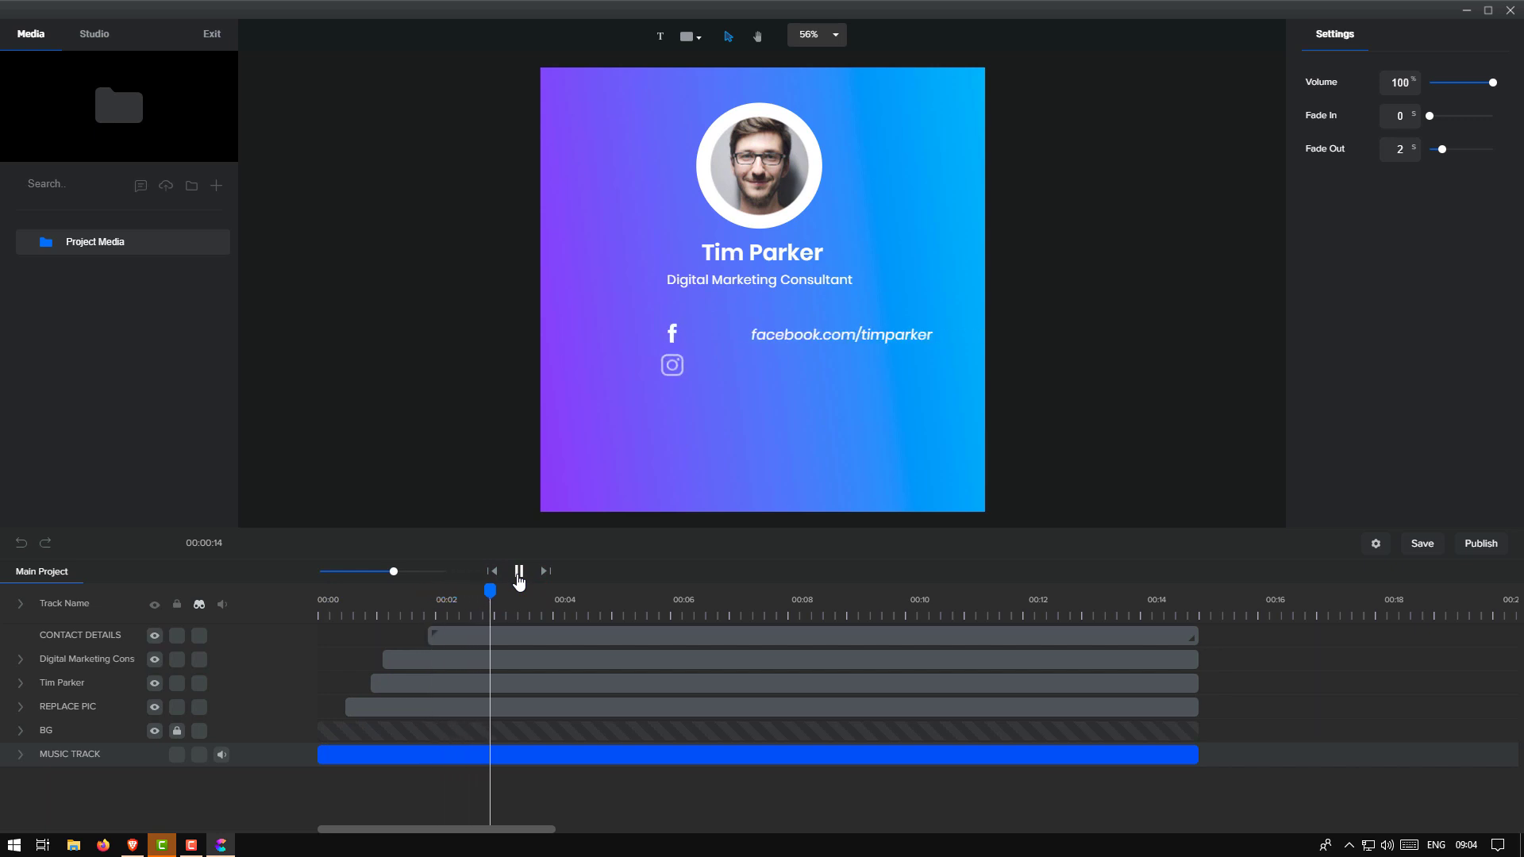
left_click(519, 578)
left_click_drag(433, 604, 305, 593)
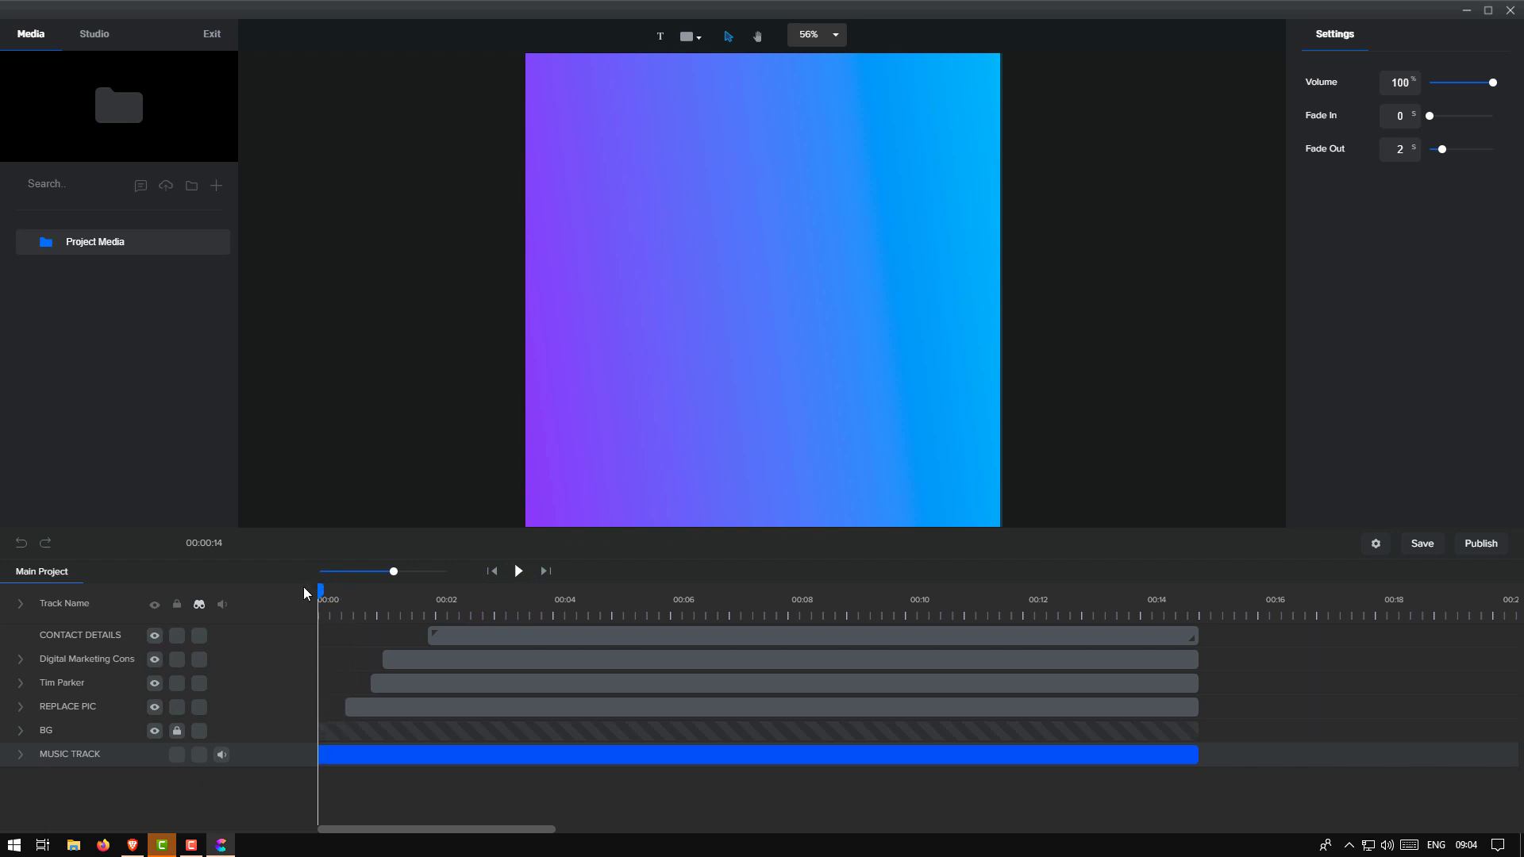
left_click(379, 755)
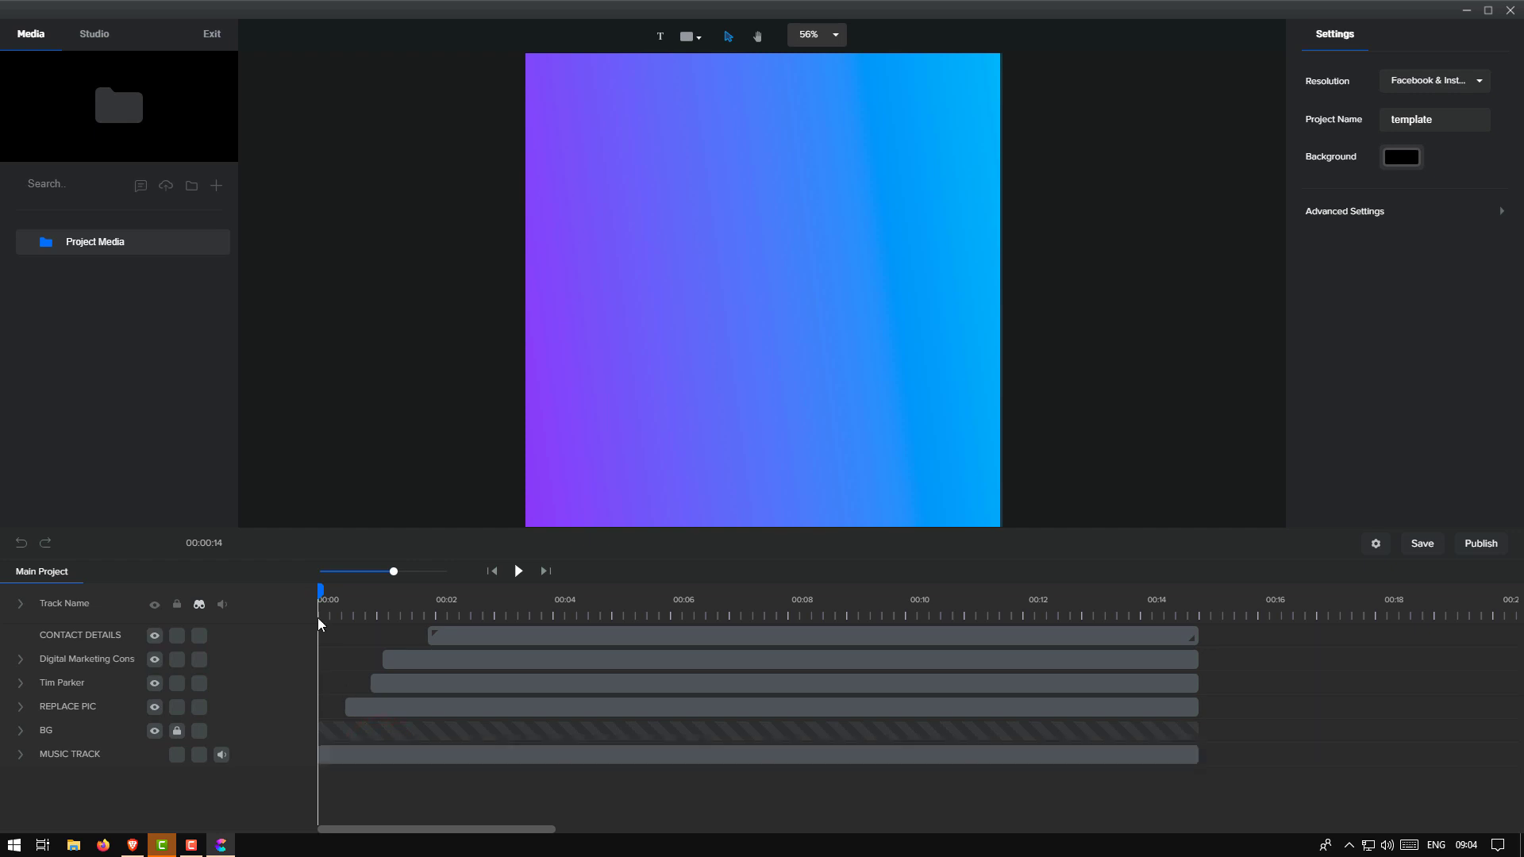
left_click_drag(318, 589, 426, 589)
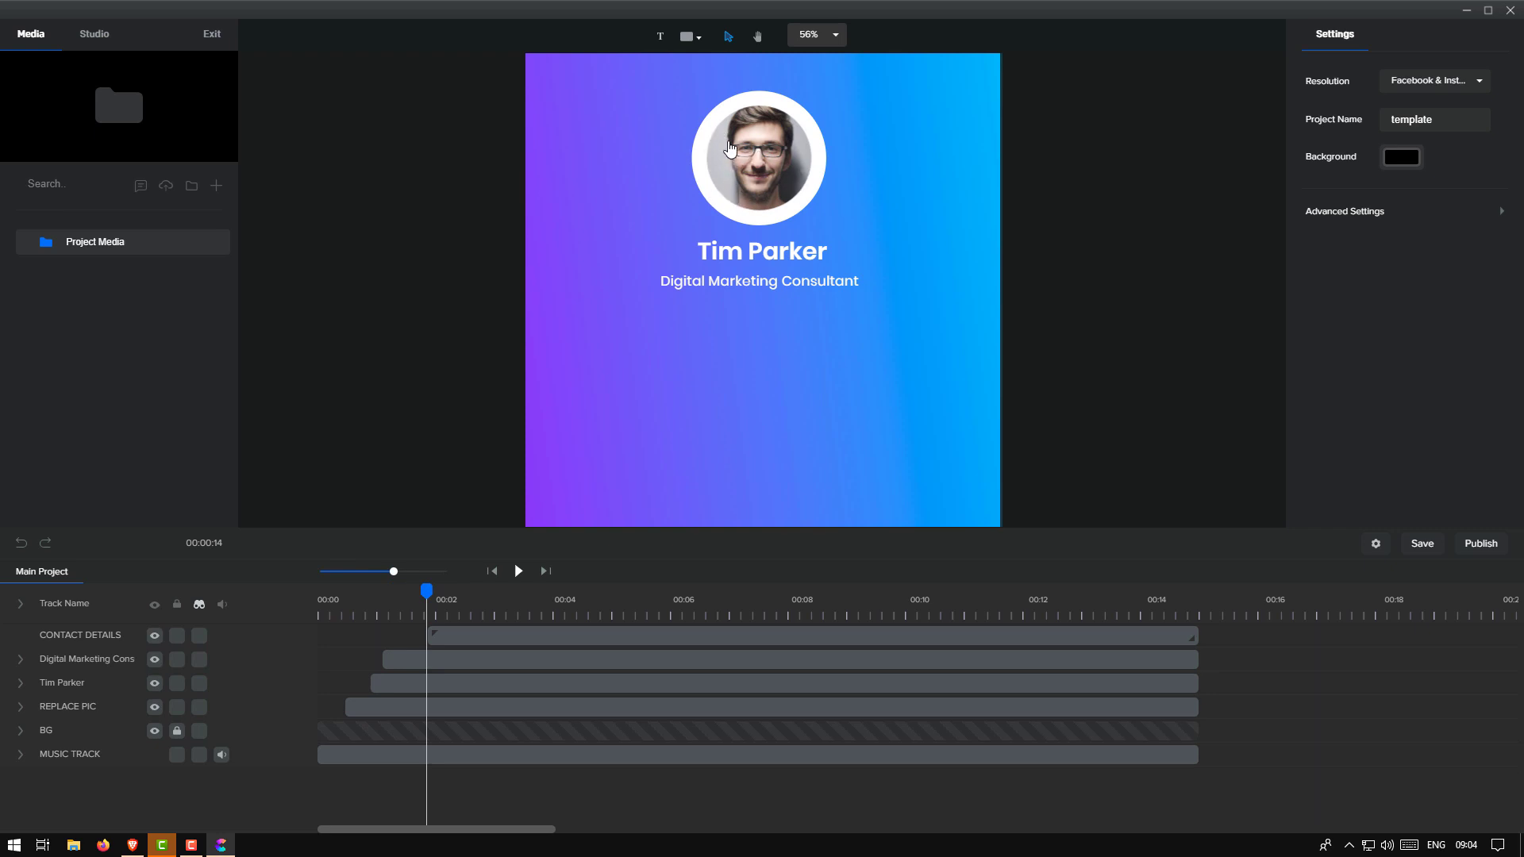
Select the profile photo and expand the Shape Mask row under REPLACE PIC
left_click(763, 167)
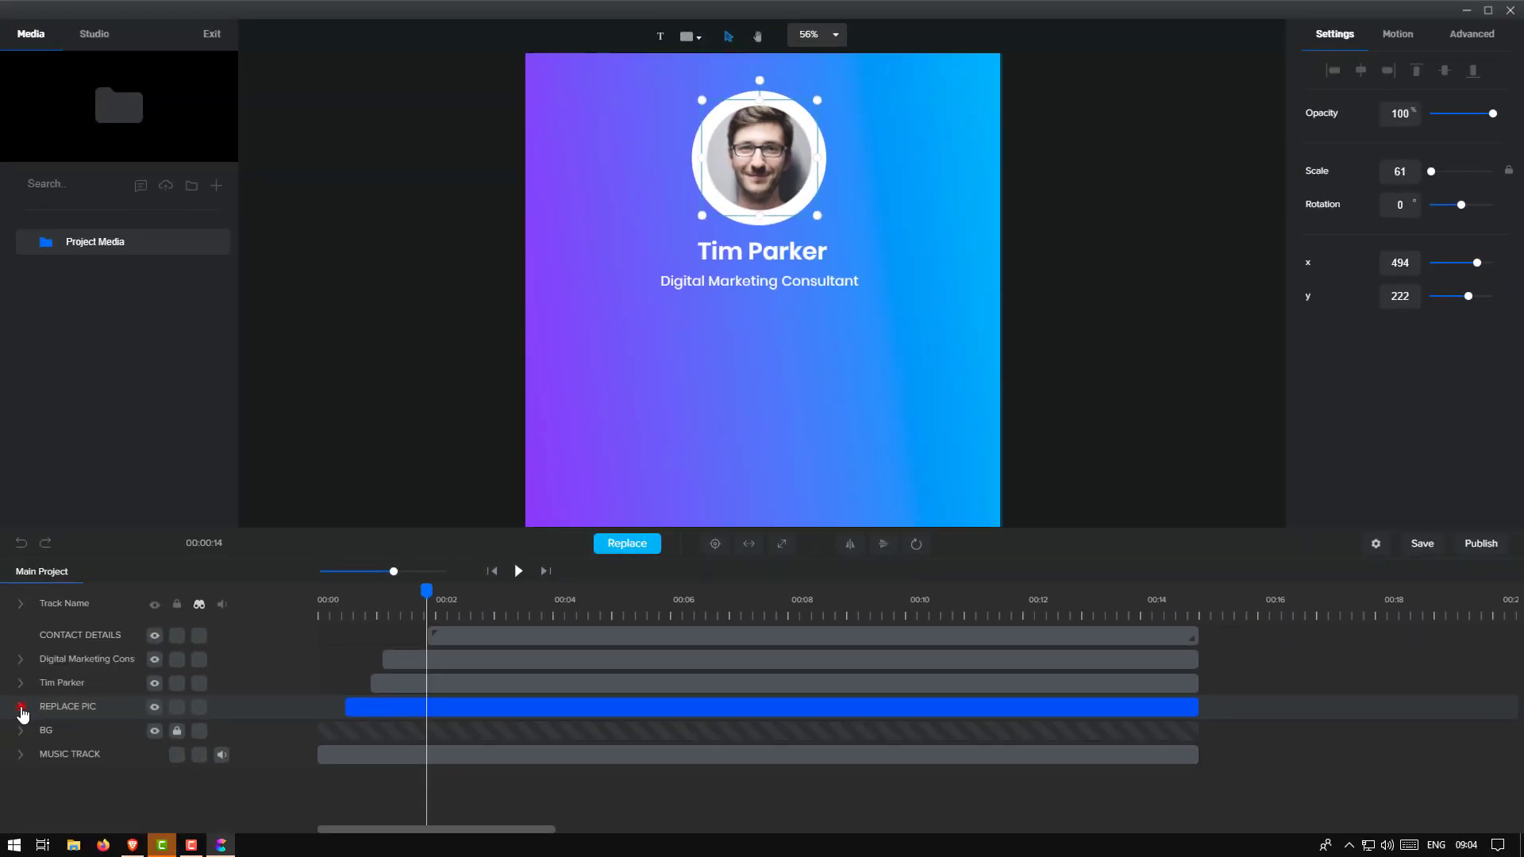
left_click(21, 707)
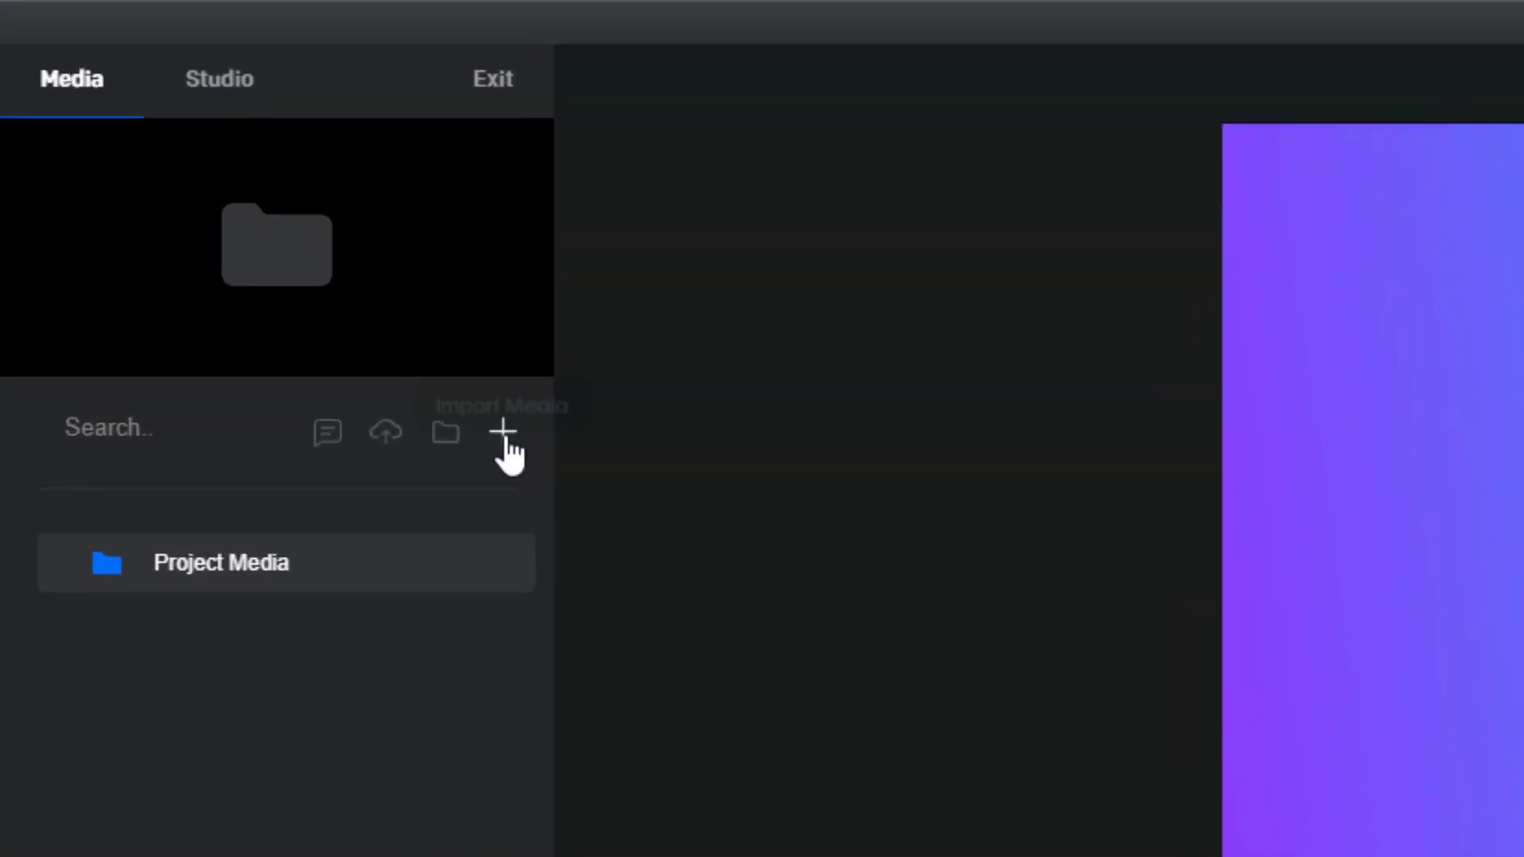
Import woman-792162_1920.jpg from the HGI folder into Project Media
left_click(540, 464)
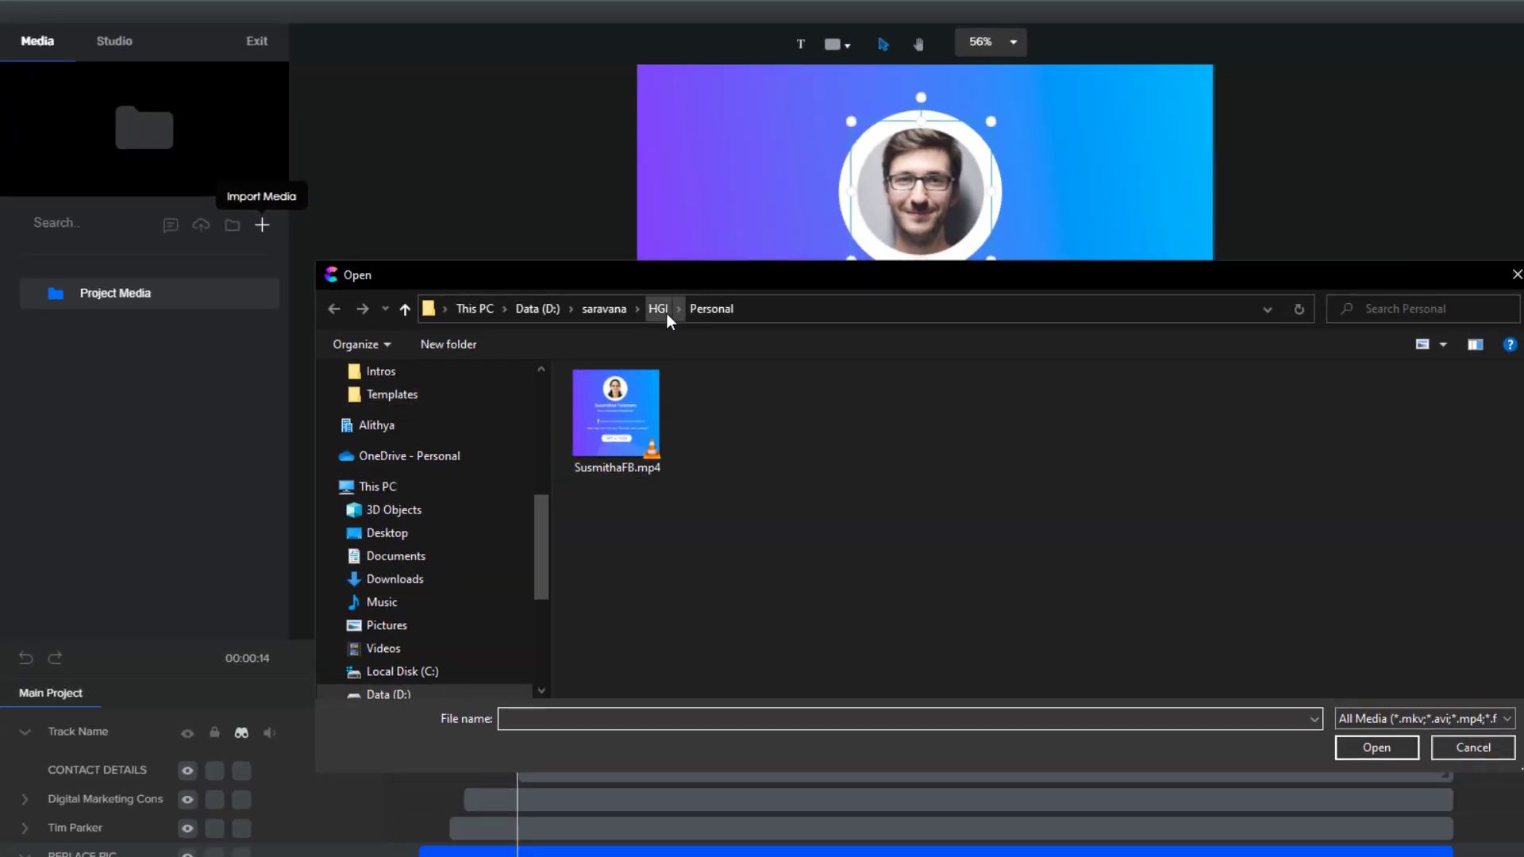
left_click(666, 315)
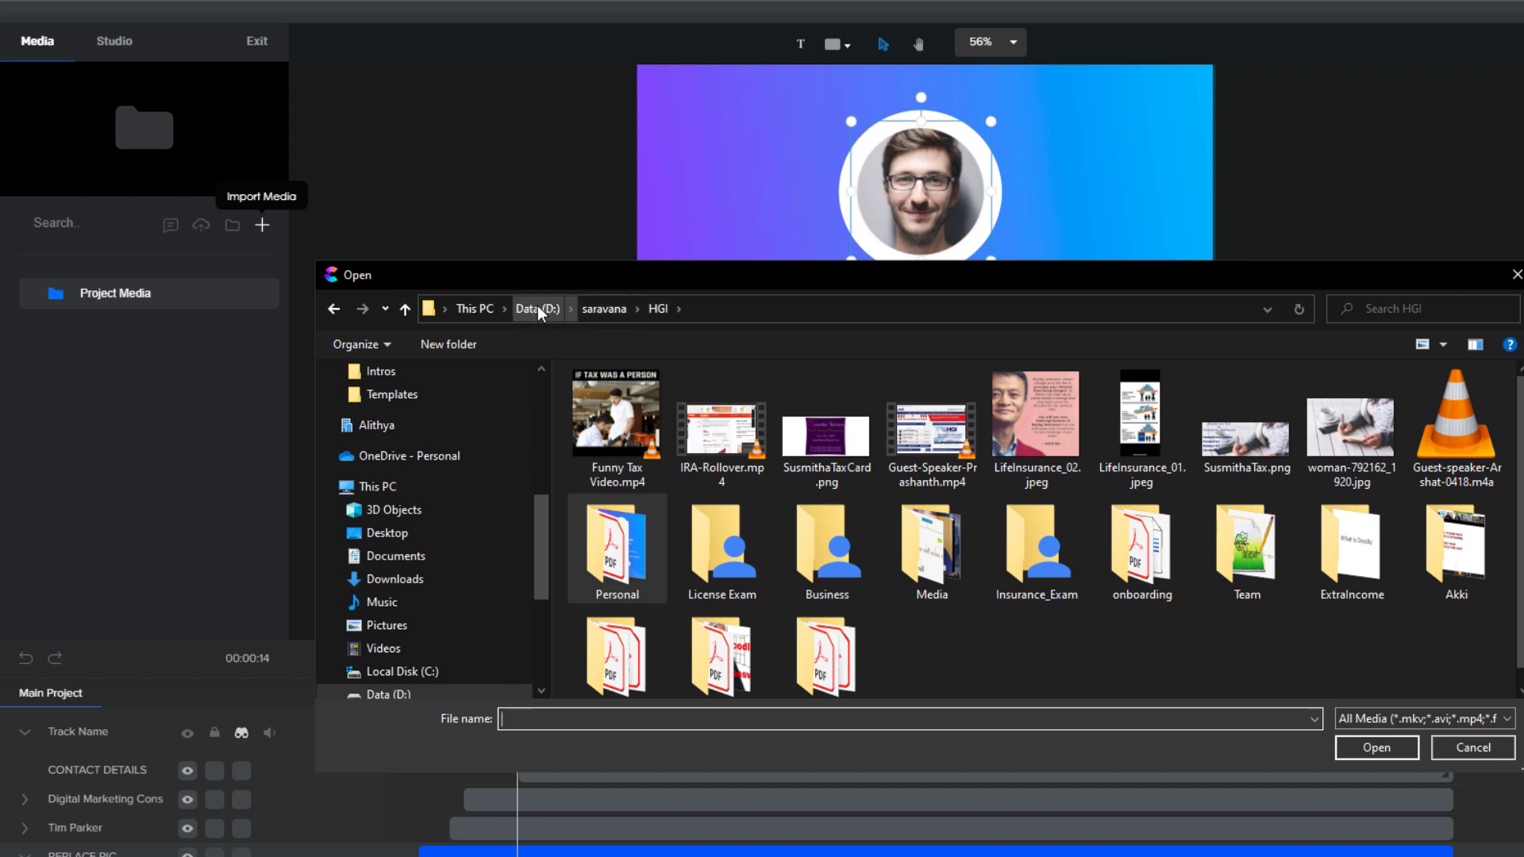
left_click_drag(546, 531, 531, 603)
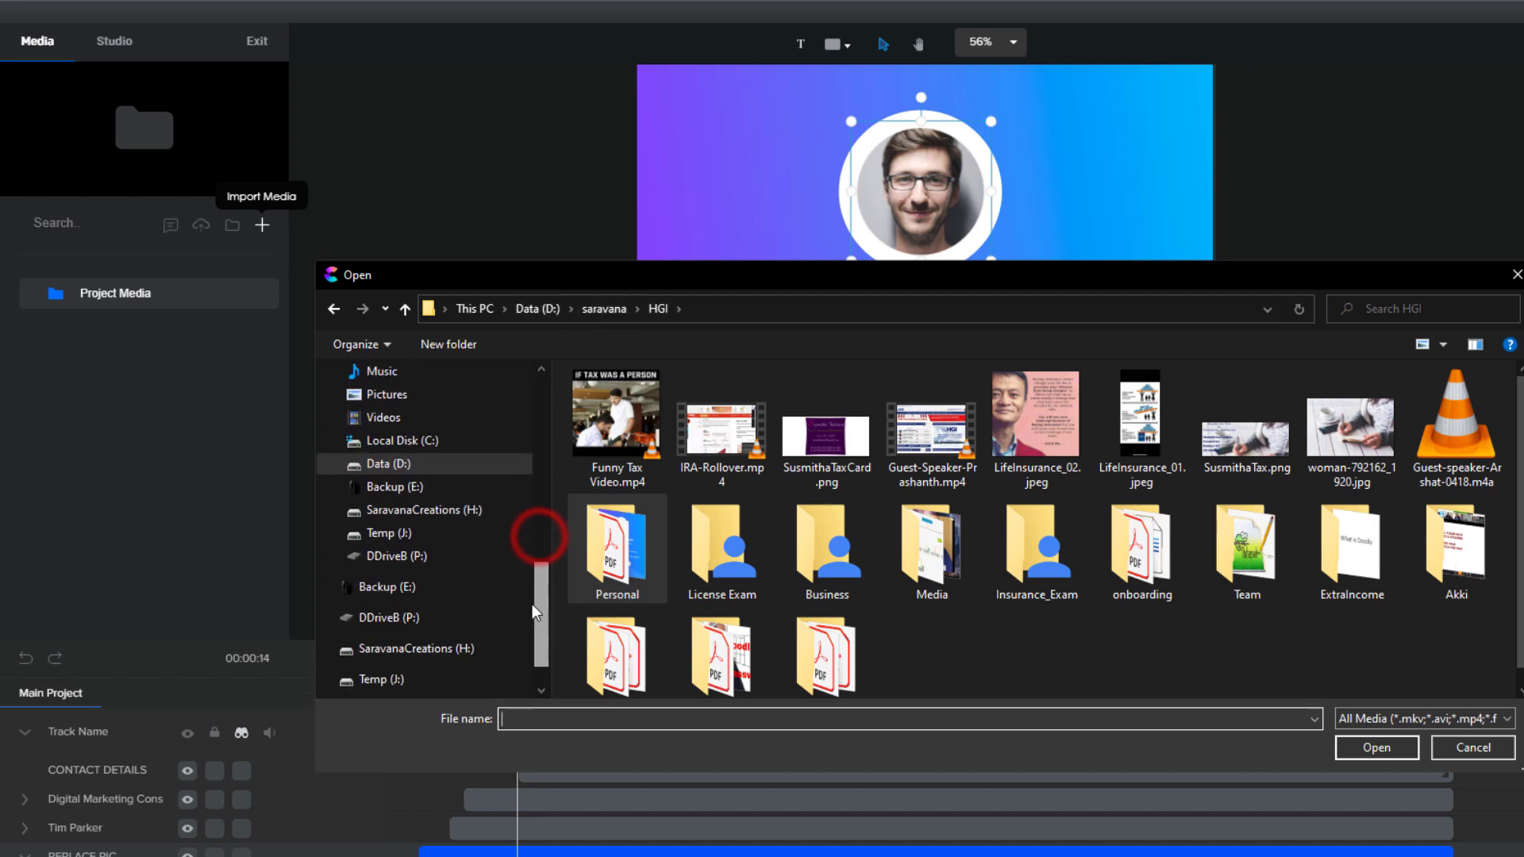
left_click(1349, 429)
left_click(1377, 749)
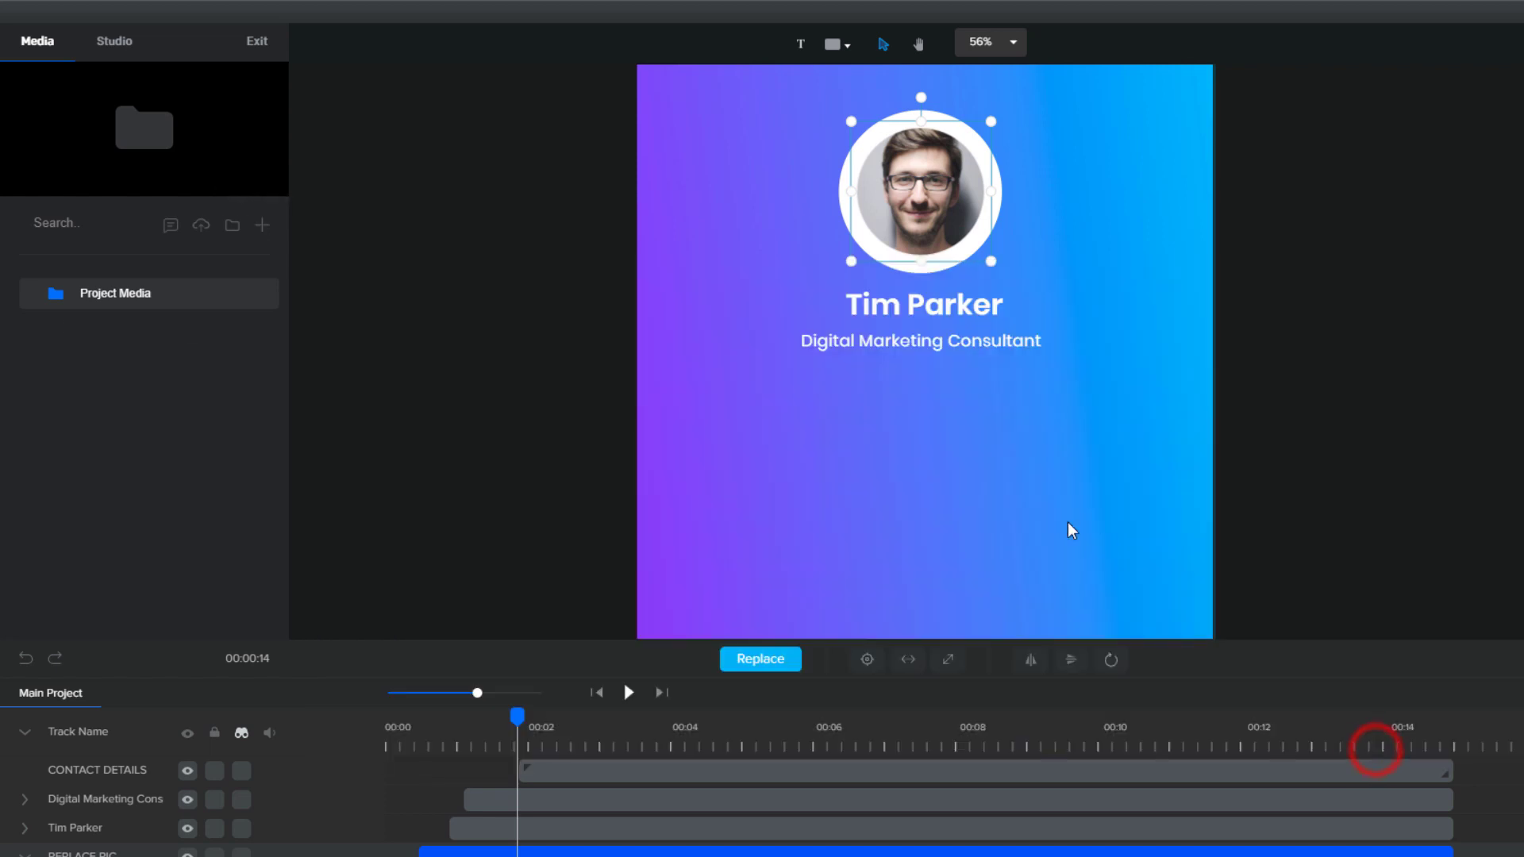
left_click(118, 327)
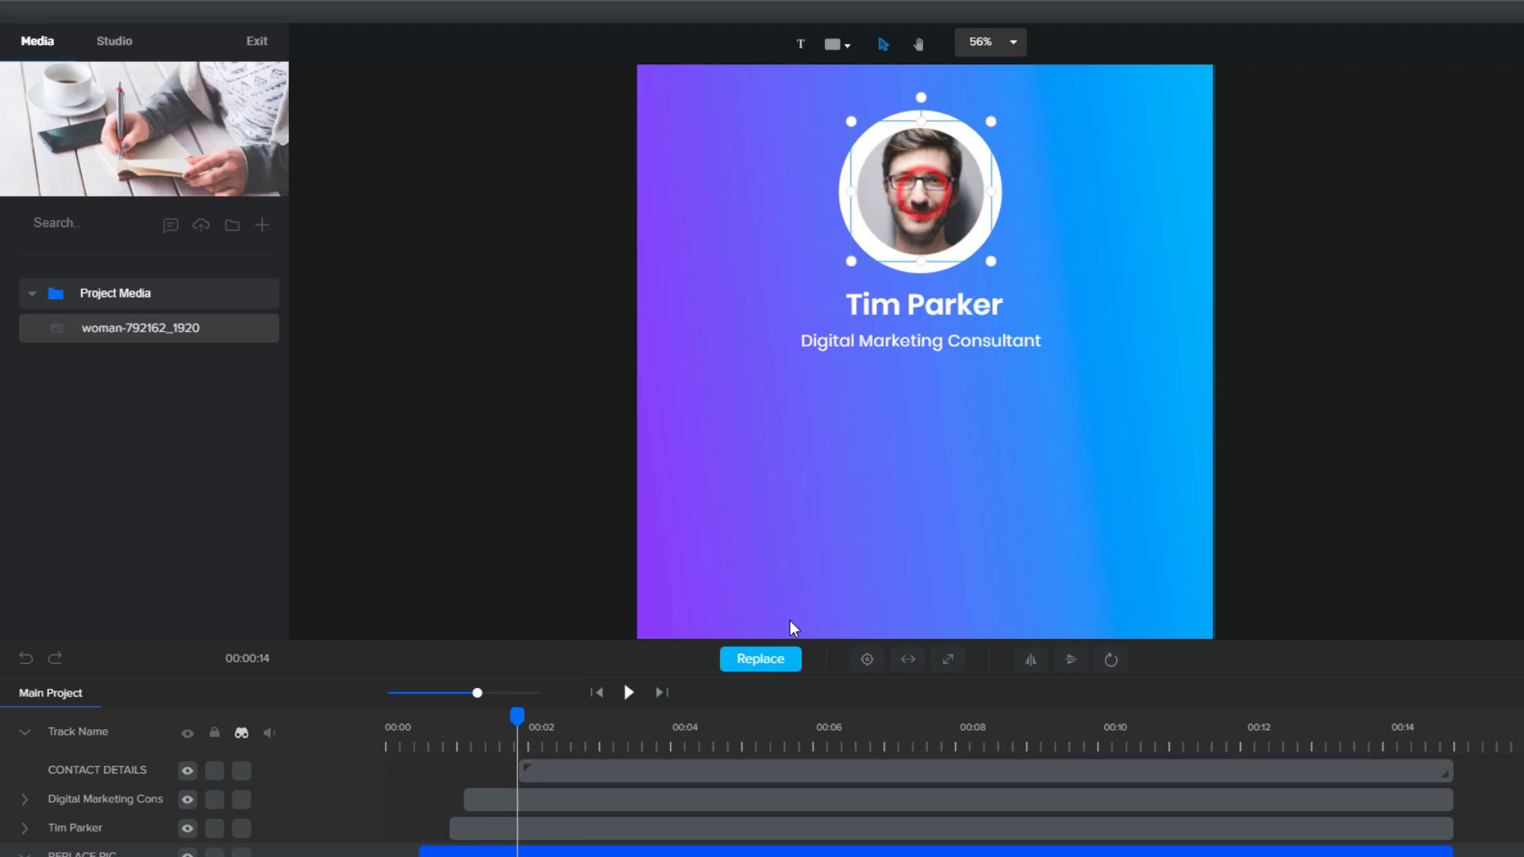
left_click(773, 669)
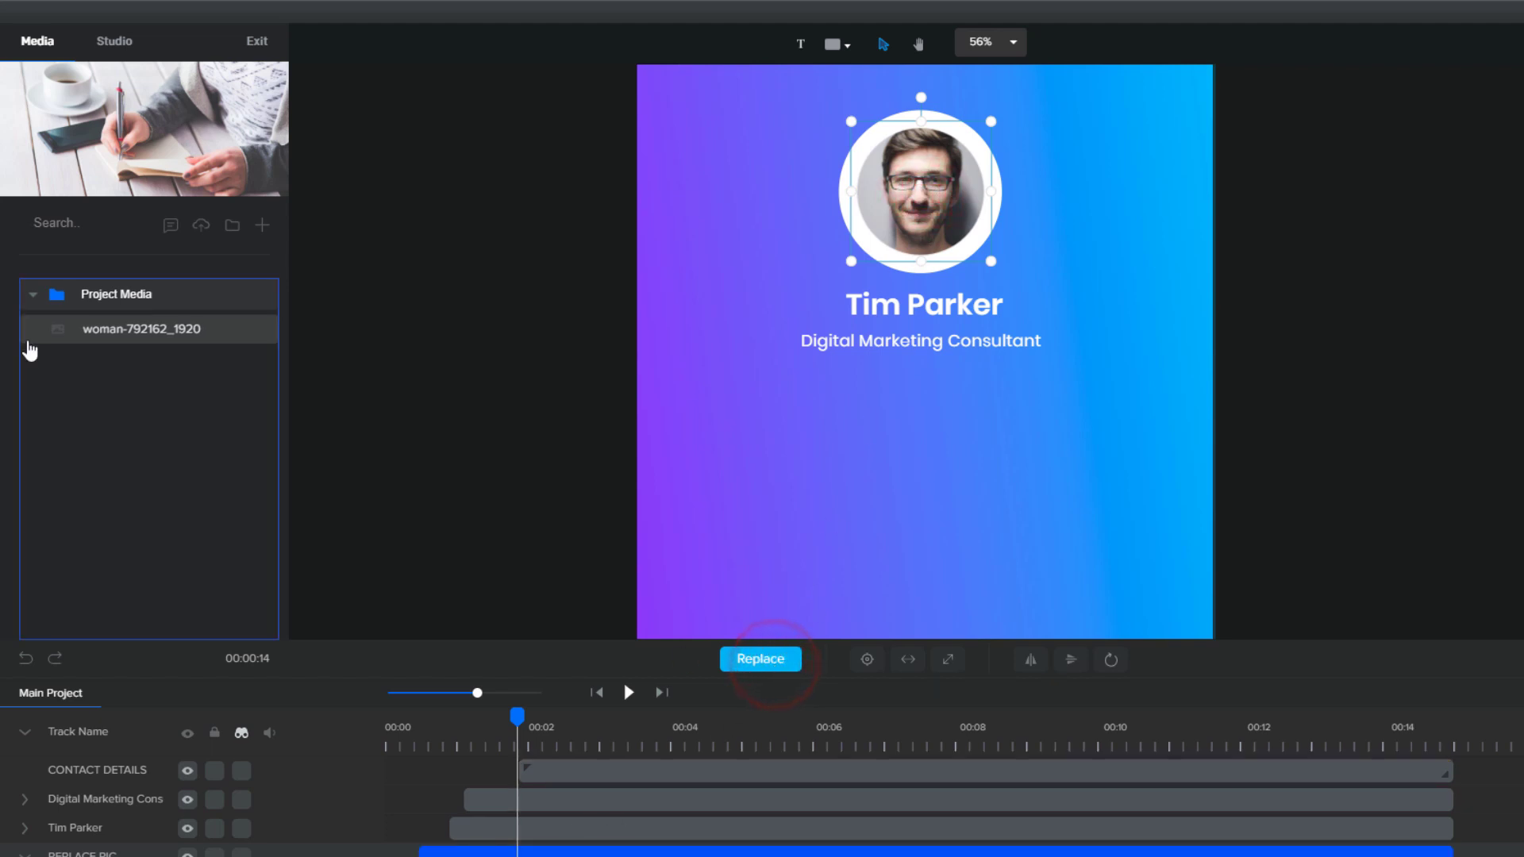
Swap in the woman-792162_1920 image, then enlarge and centre it to fill the circle
left_click(131, 330)
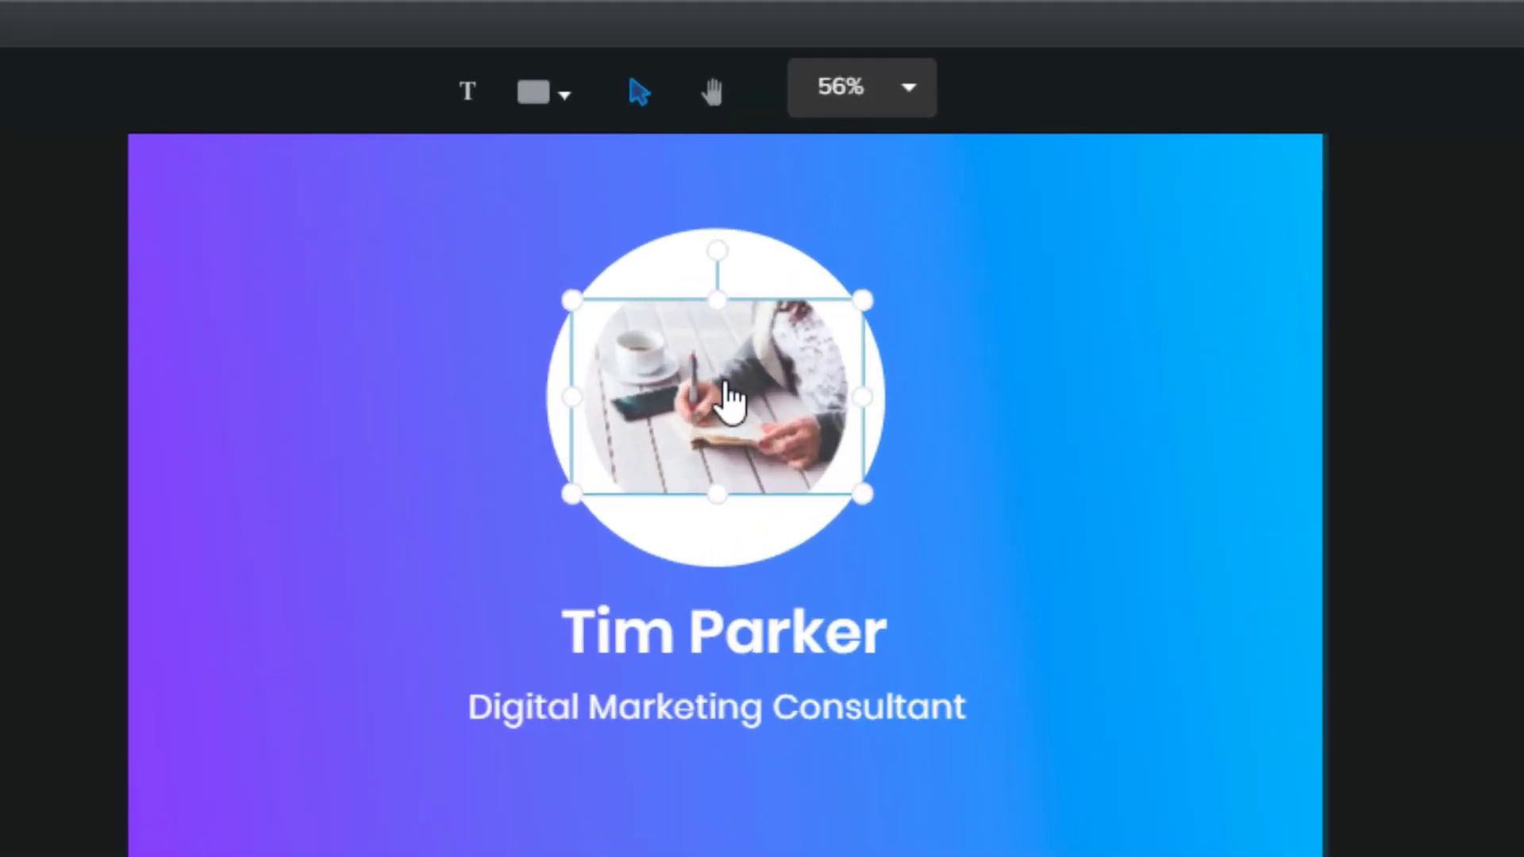
left_click_drag(833, 543, 907, 620)
left_click_drag(510, 335, 382, 291)
mouse_move(704, 435)
left_mouse_down()
mouse_move(690, 500)
mouse_move(709, 419)
left_mouse_up()
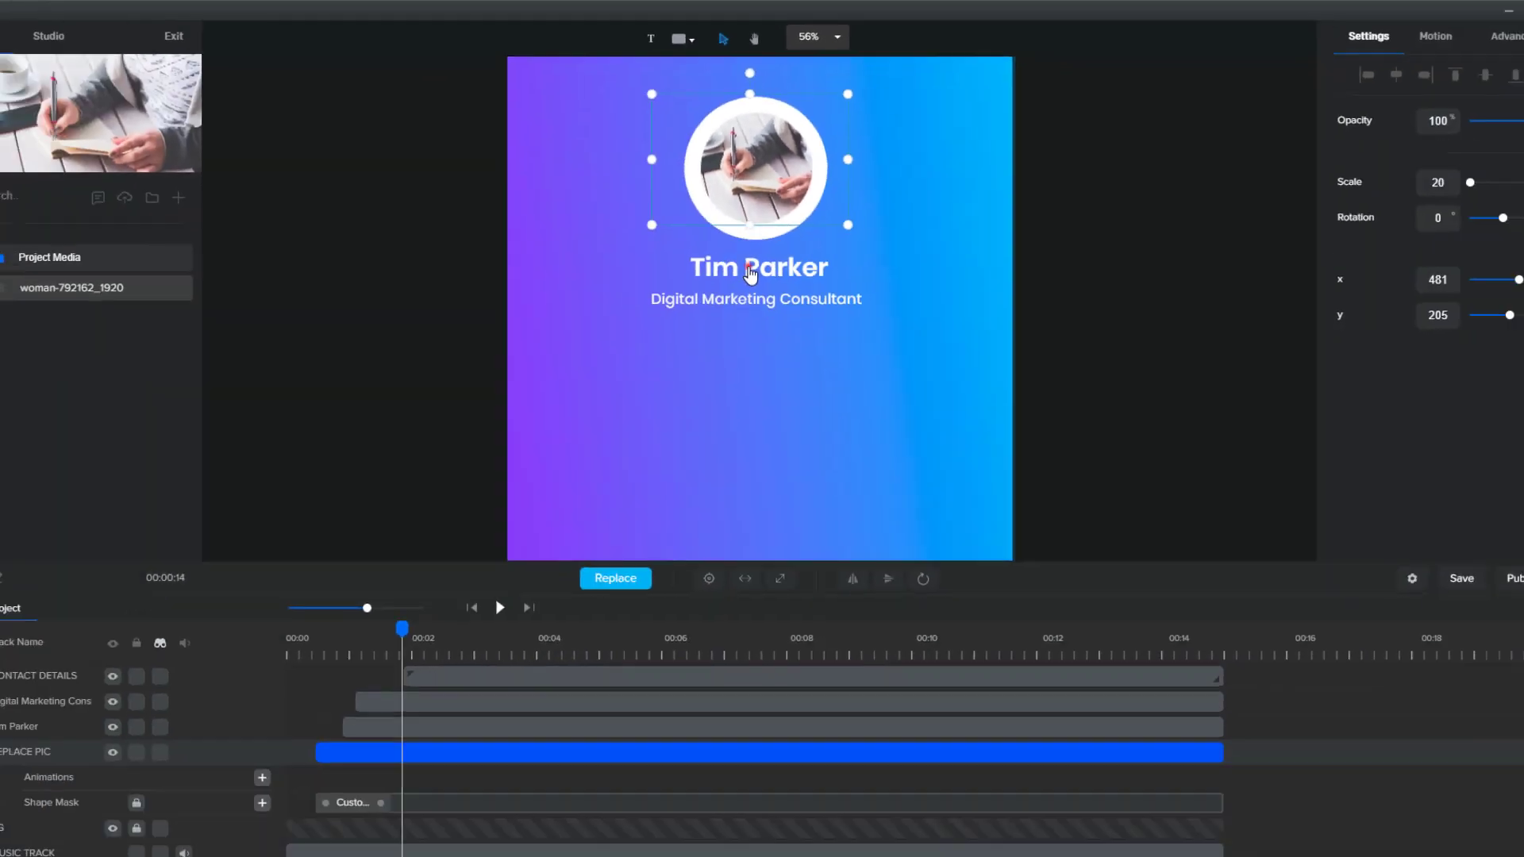
Clear the template name under the photo and type the creator's business name
left_click(631, 722)
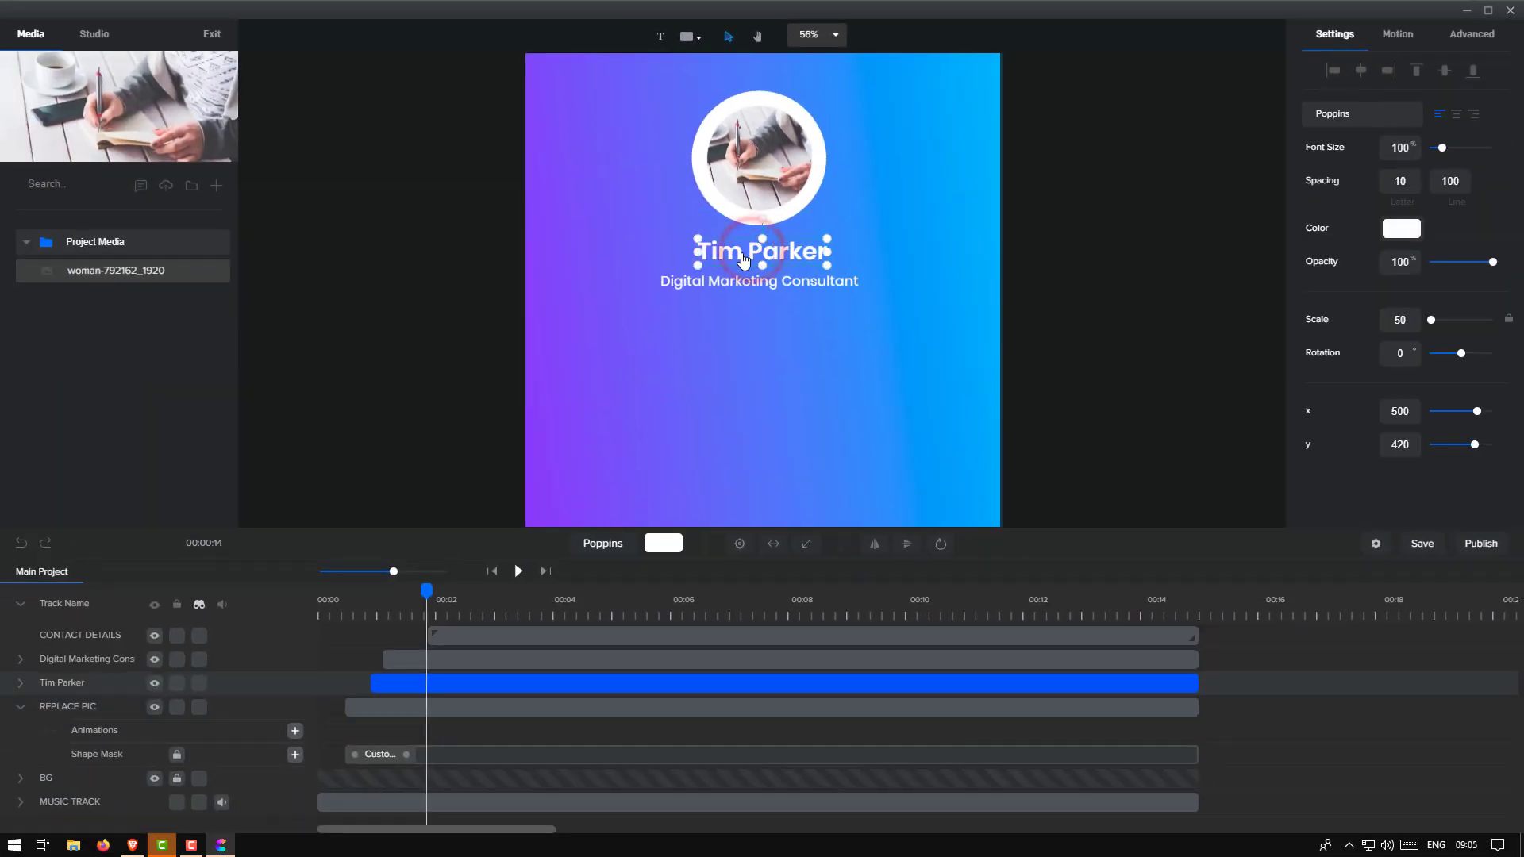
double_click(743, 258)
key("BackSpace")
key("BackSpace")
key("BackSpace")
key("BackSpace")
key("Delete")
key("Delete")
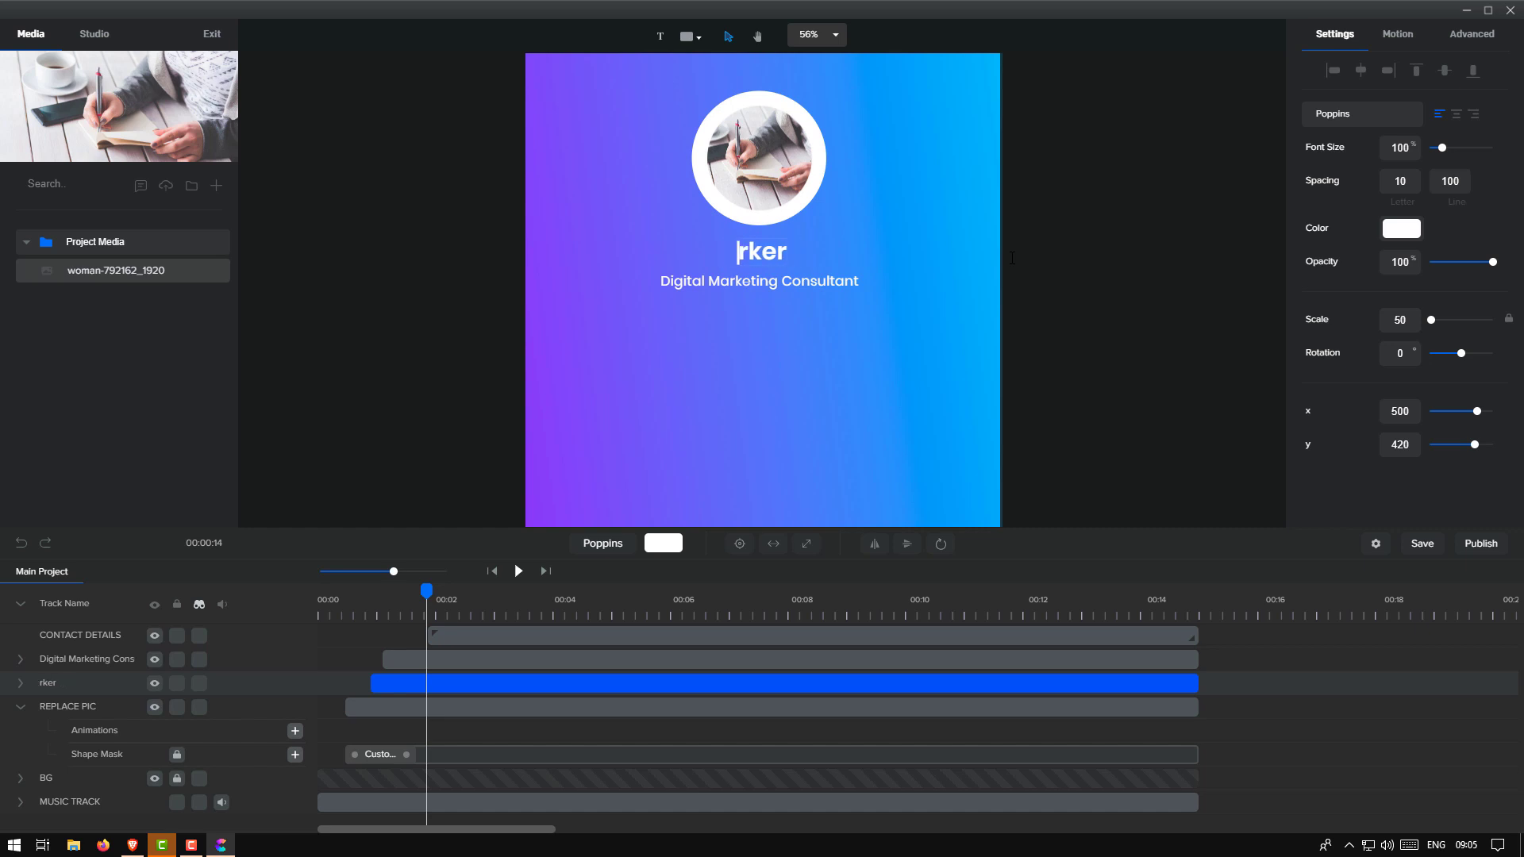
key("Delete")
key("Delete")
type("Saravana C")
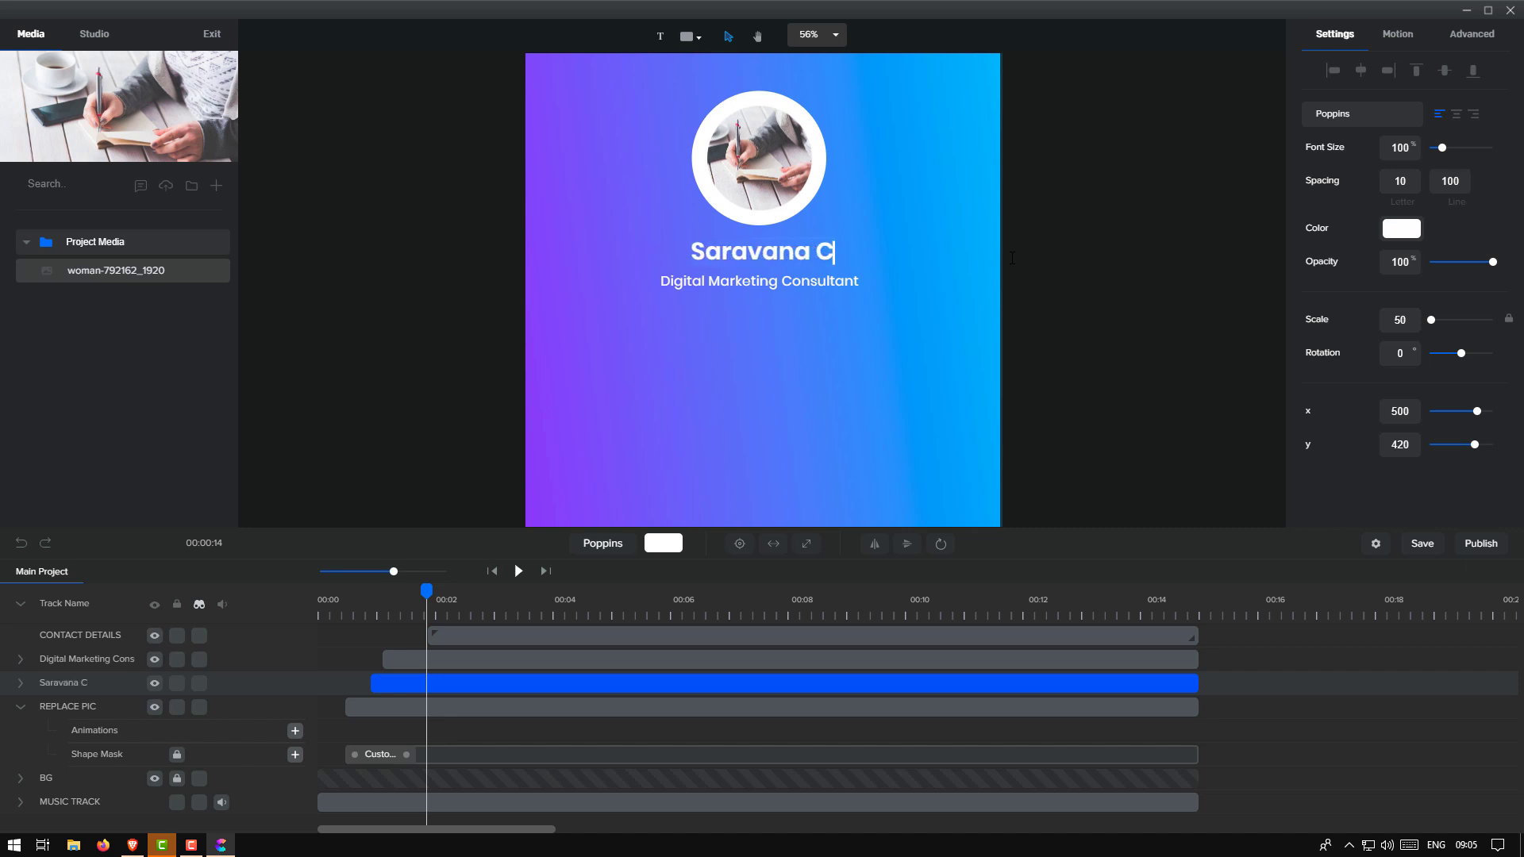
type("reationss")
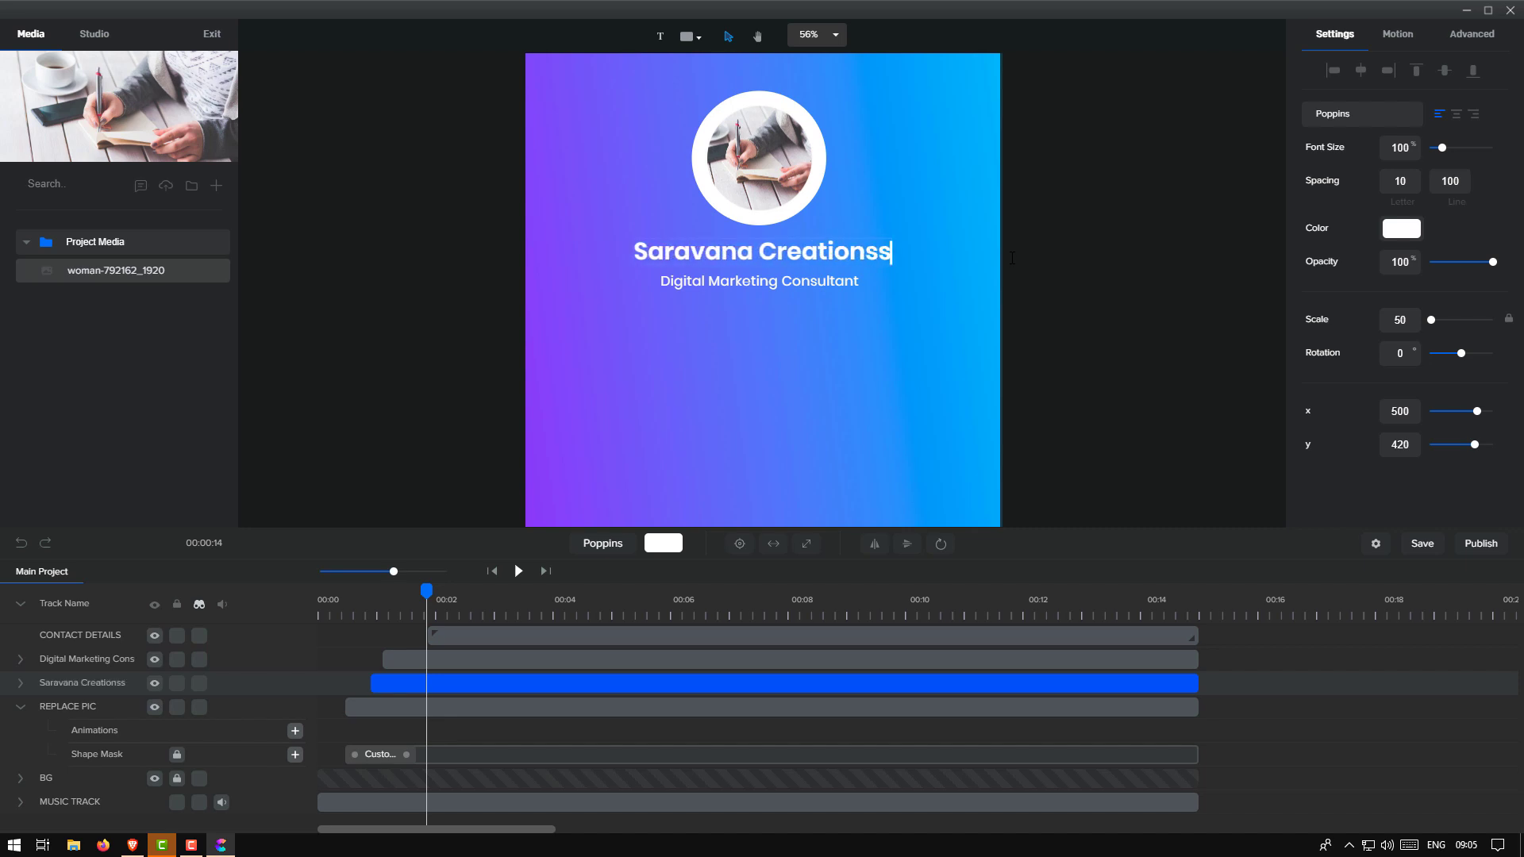
left_click(705, 290)
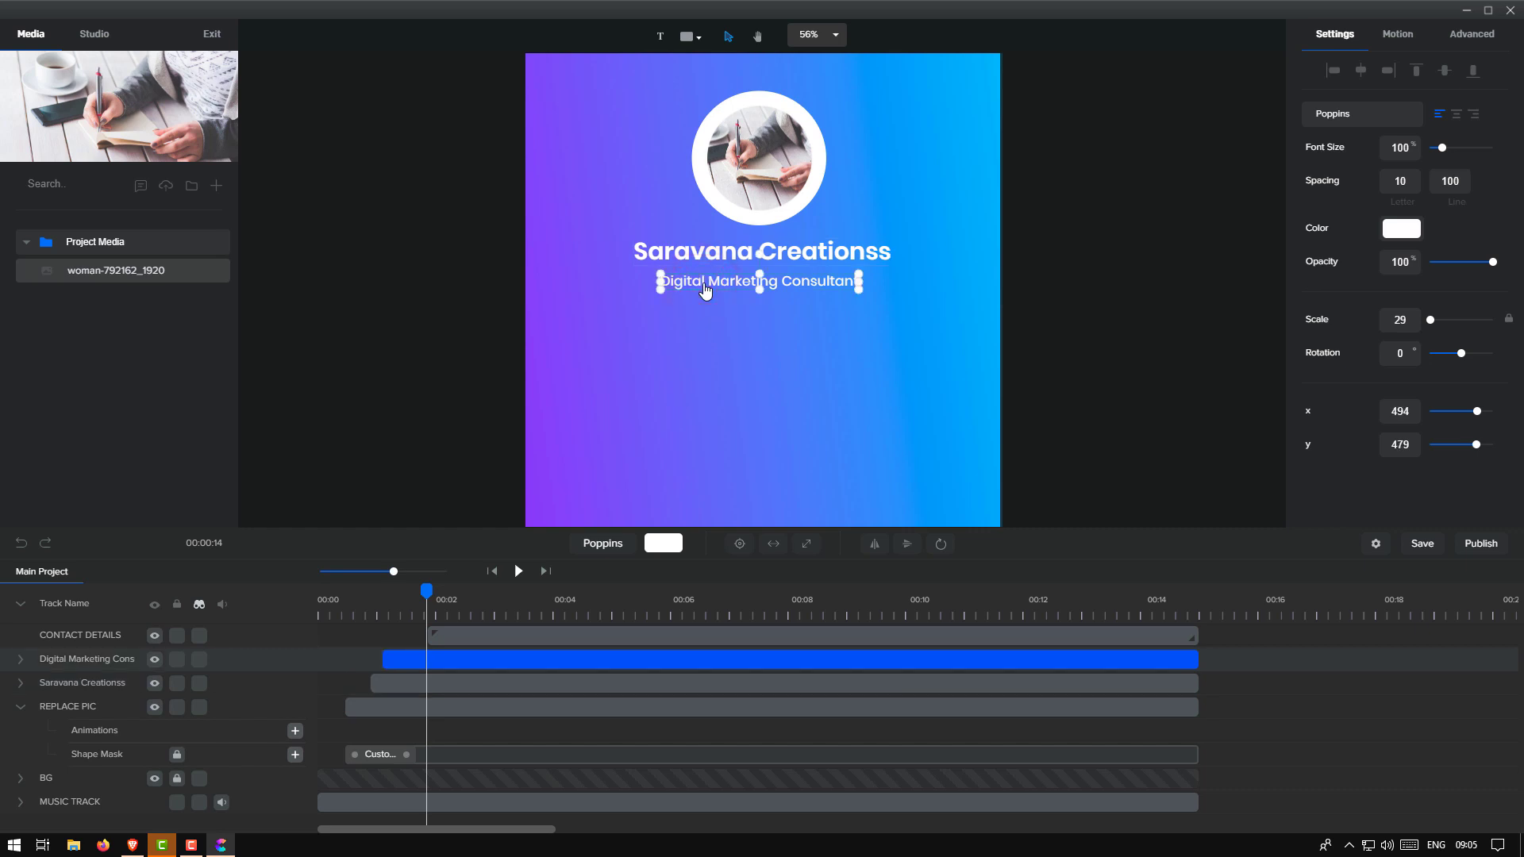
Recolour the name heading to dark teal #073140
left_click(705, 259)
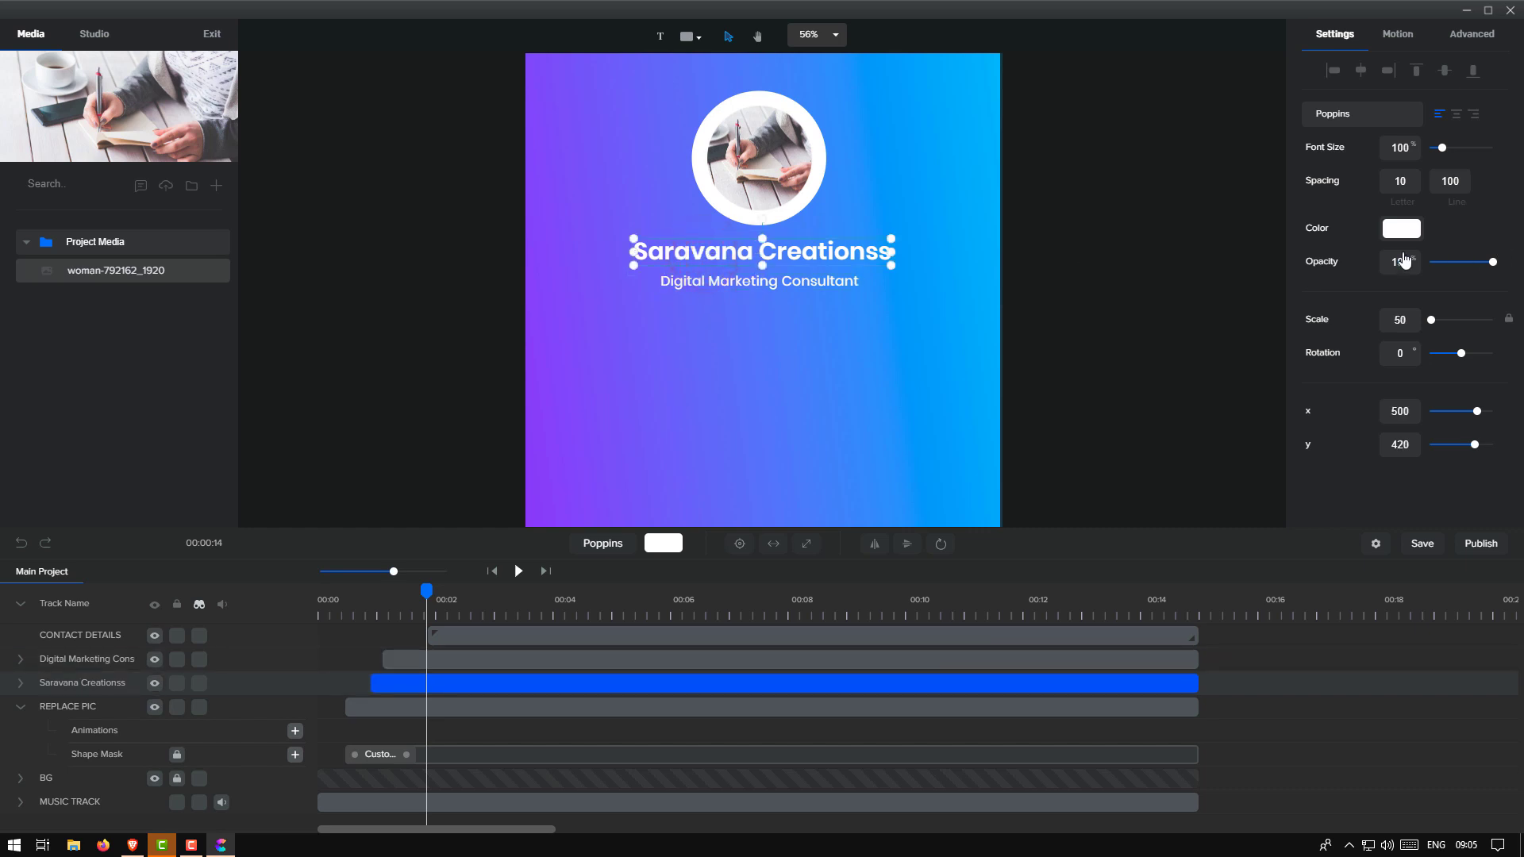
left_click(1400, 231)
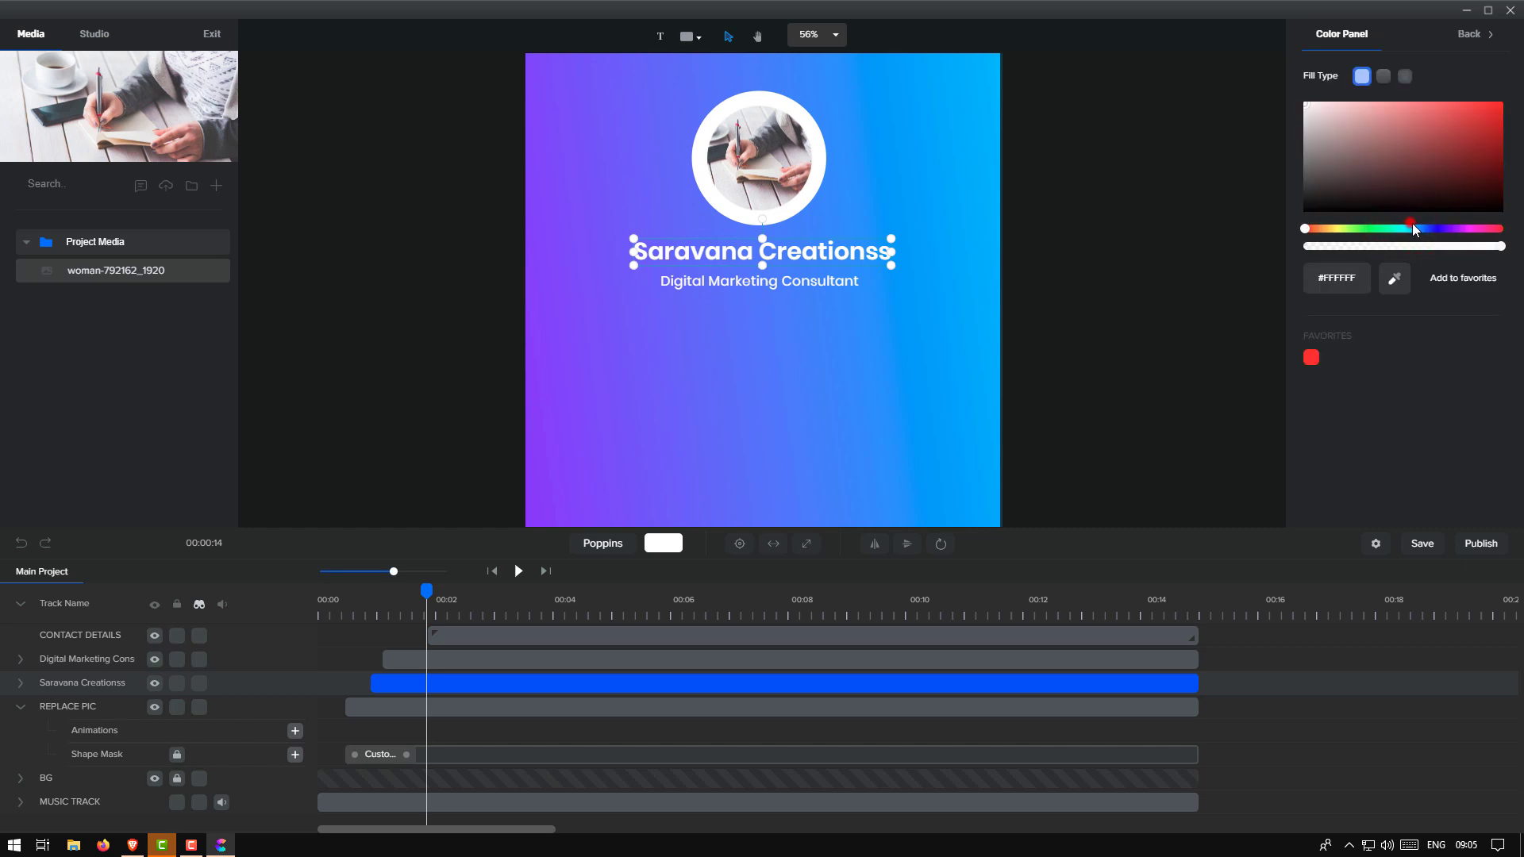
left_click_drag(1448, 238, 1432, 232)
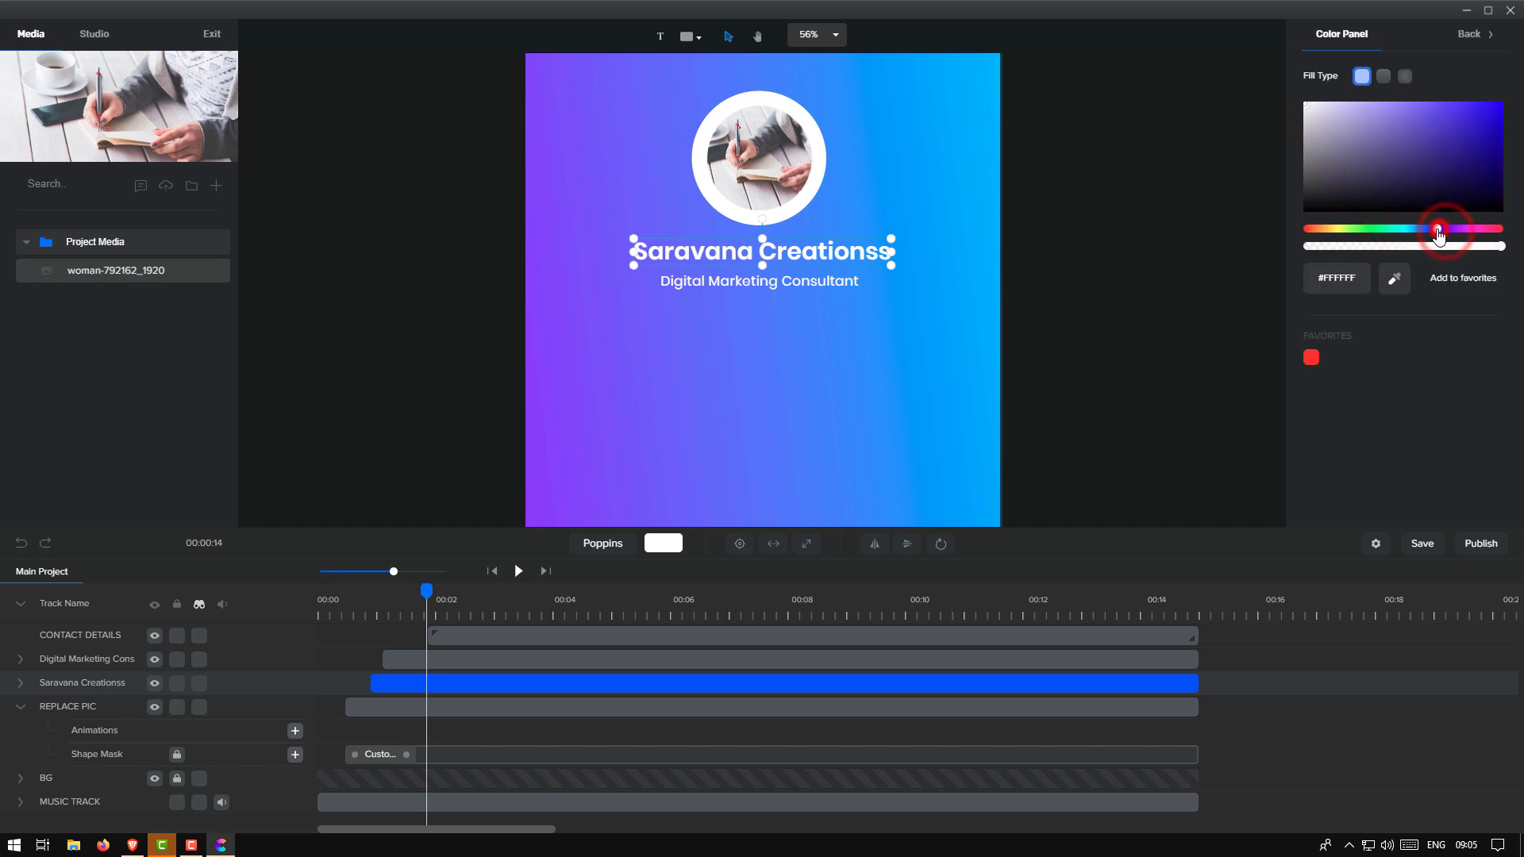
left_click(1491, 136)
left_click_drag(1493, 141, 1479, 187)
left_click_drag(1432, 237, 1412, 237)
left_click(1477, 184)
mouse_move(1480, 166)
left_mouse_down()
mouse_move(1489, 136)
mouse_move(1482, 187)
left_mouse_up()
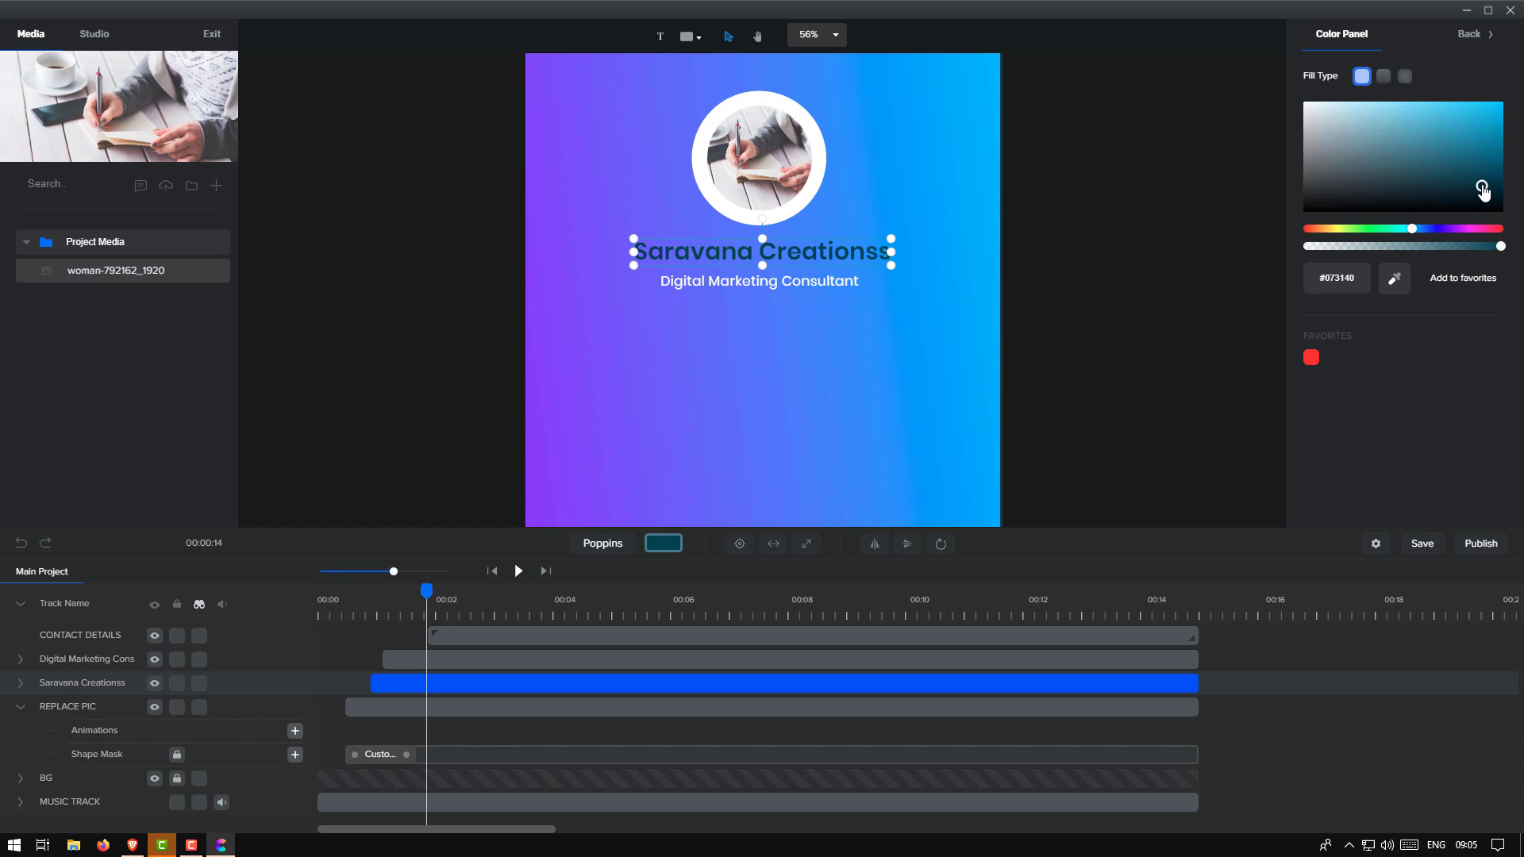
left_click(1197, 339)
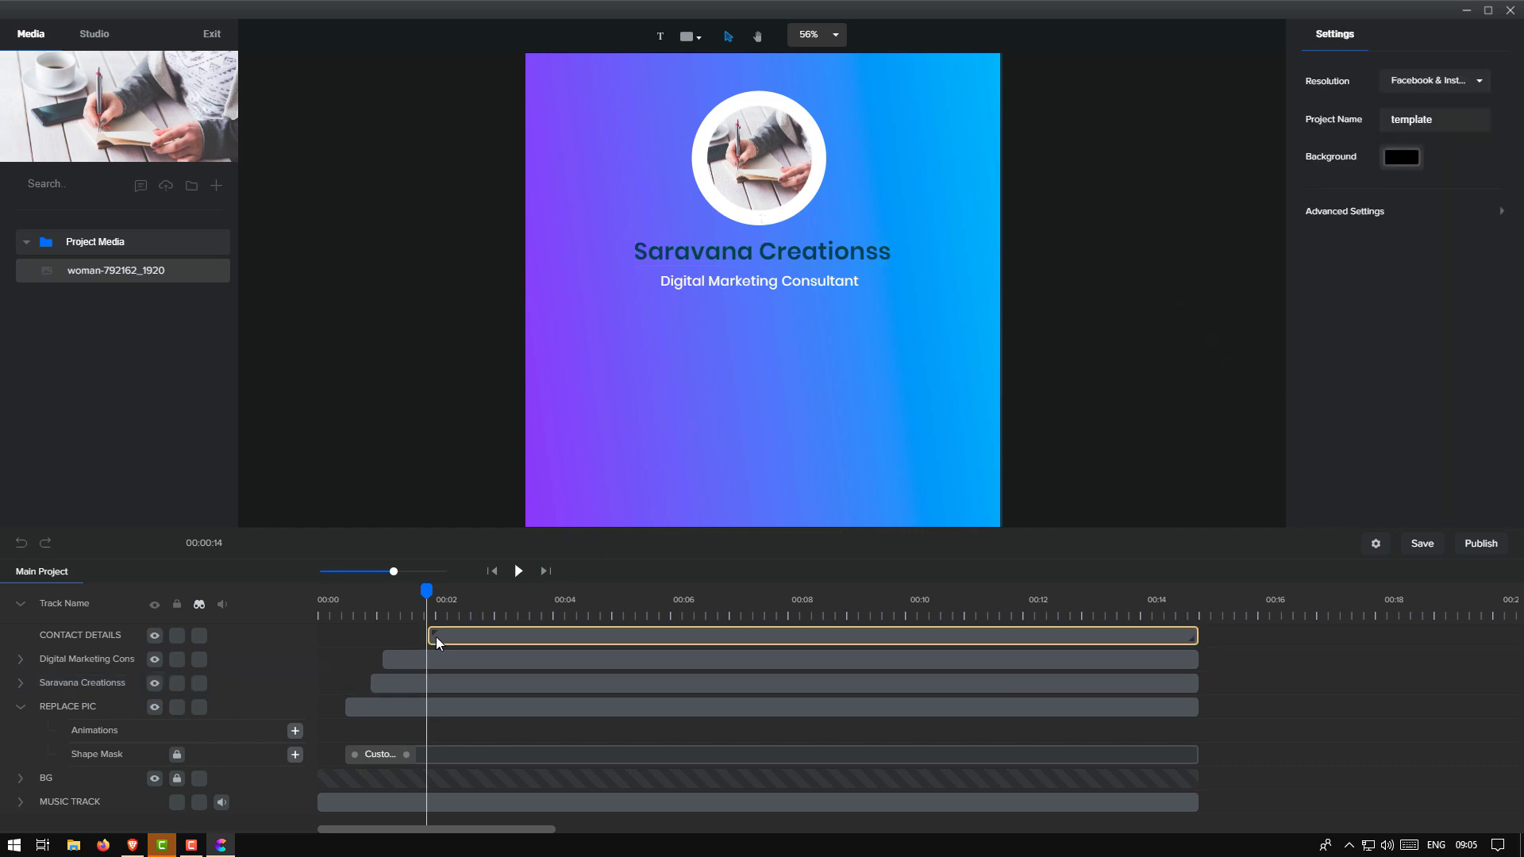
Scrub the preview to about two seconds and select the contact details group
left_click_drag(421, 594, 592, 613)
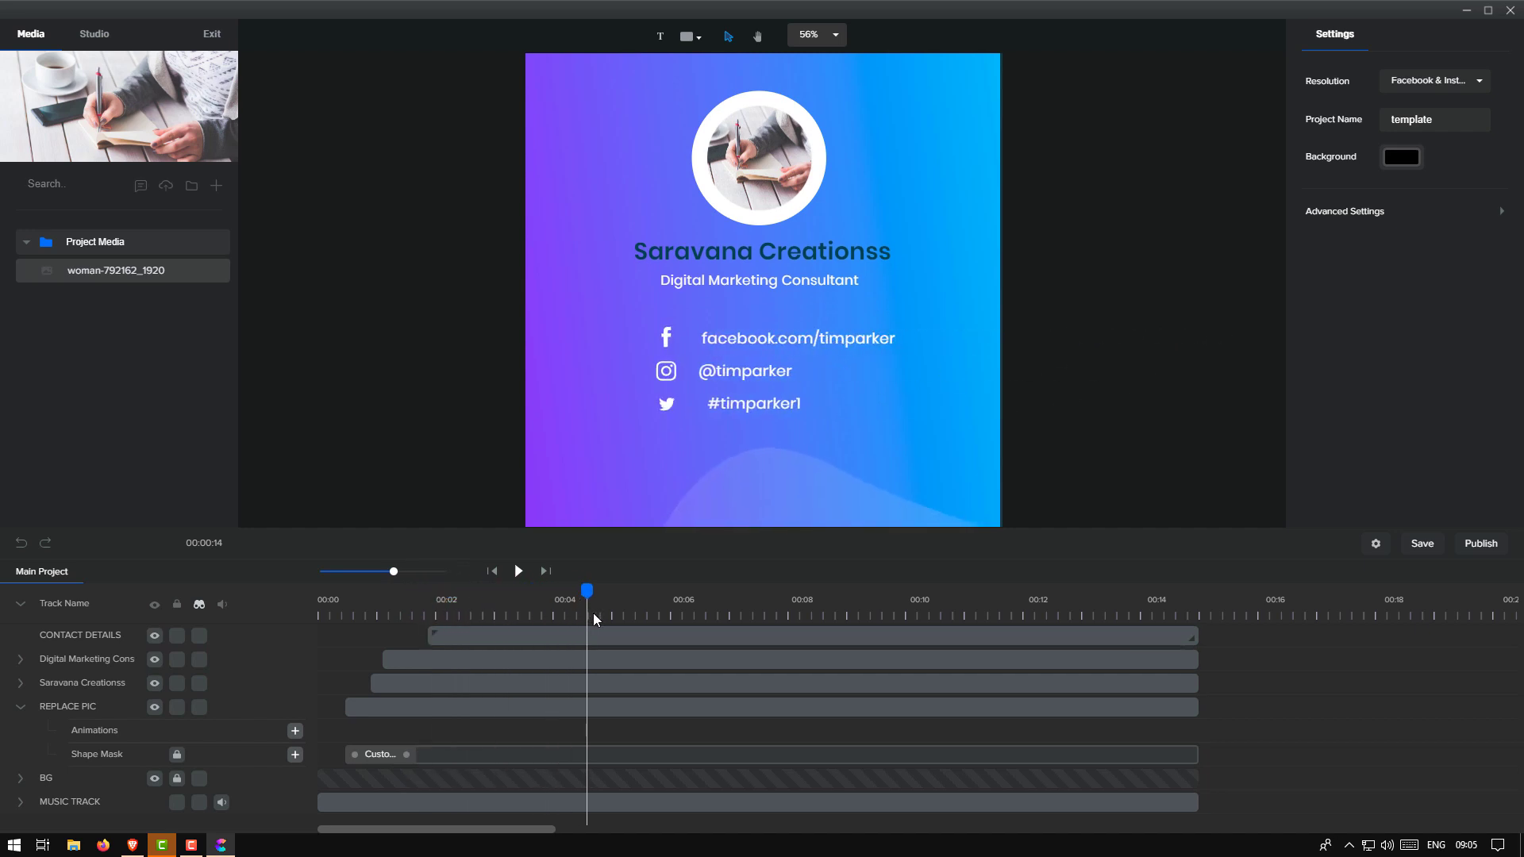
left_click(860, 351)
left_click(806, 340)
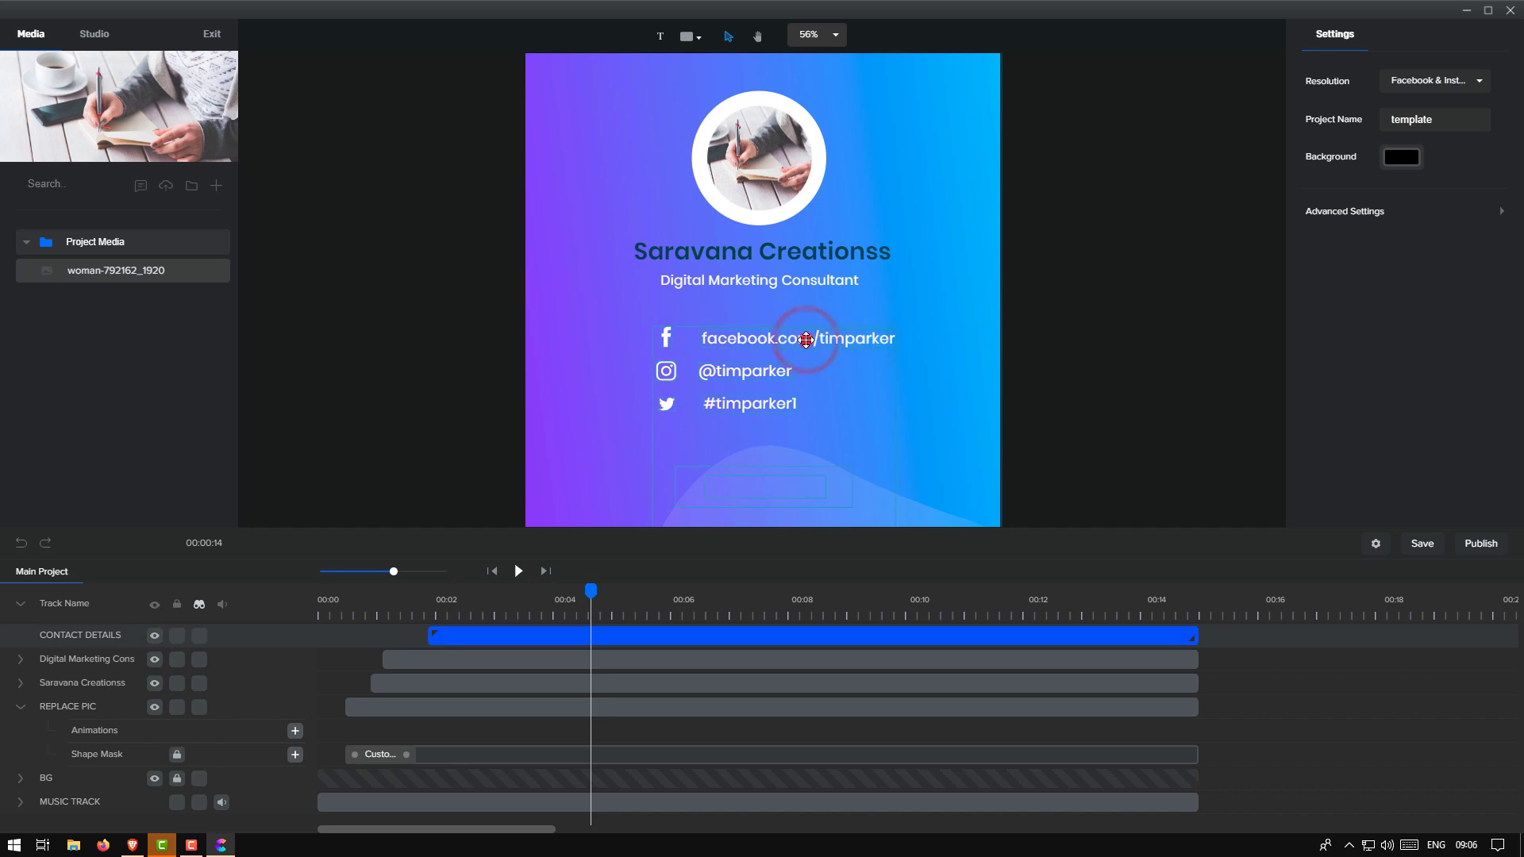
Open the CONTACT DETAILS group in its own timeline so its layers are listed
double_click(806, 340)
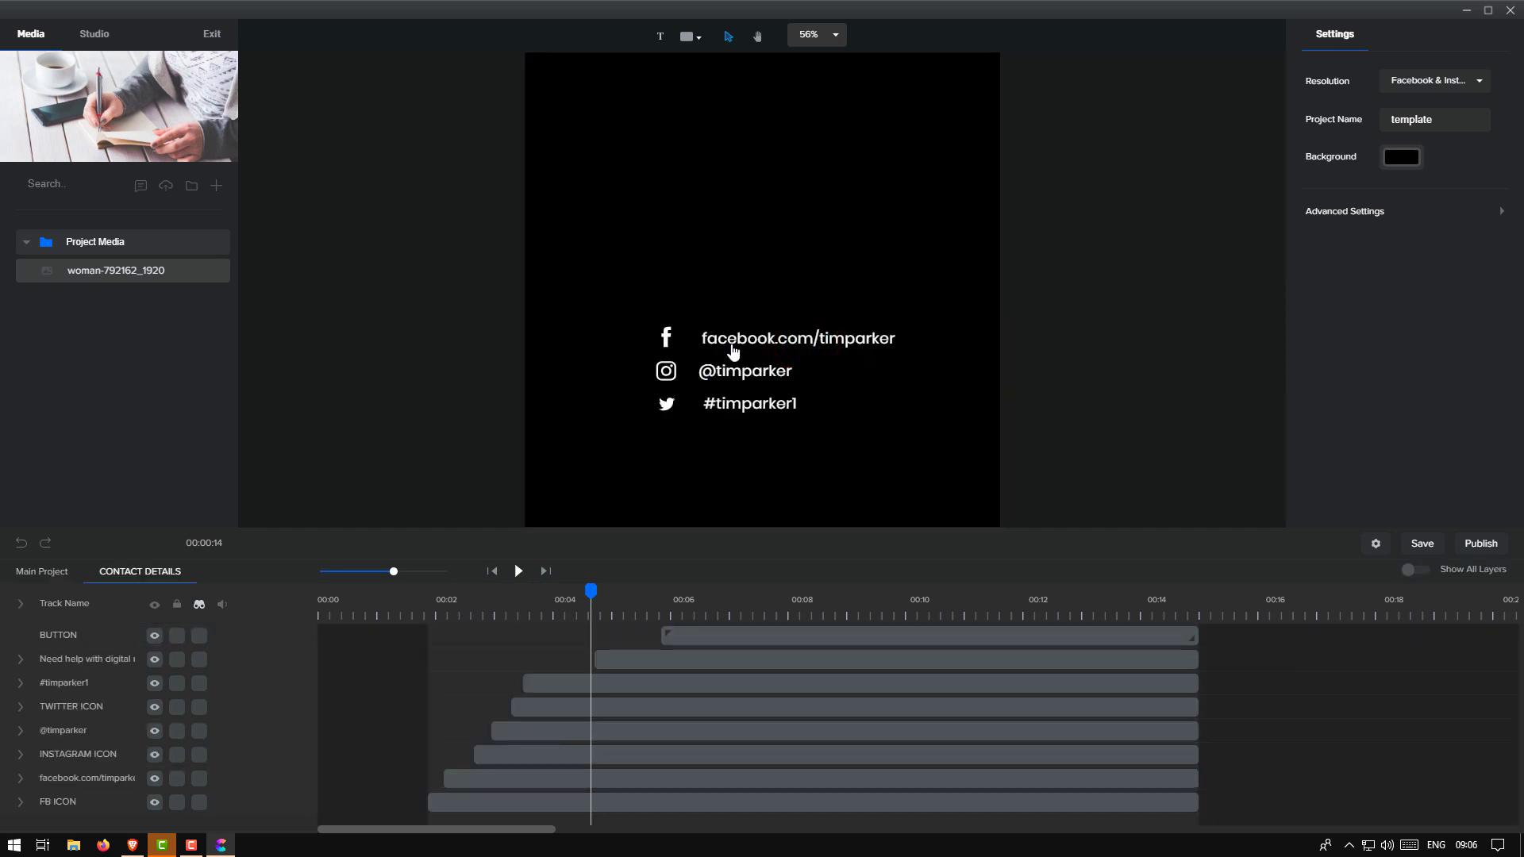
left_click(50, 577)
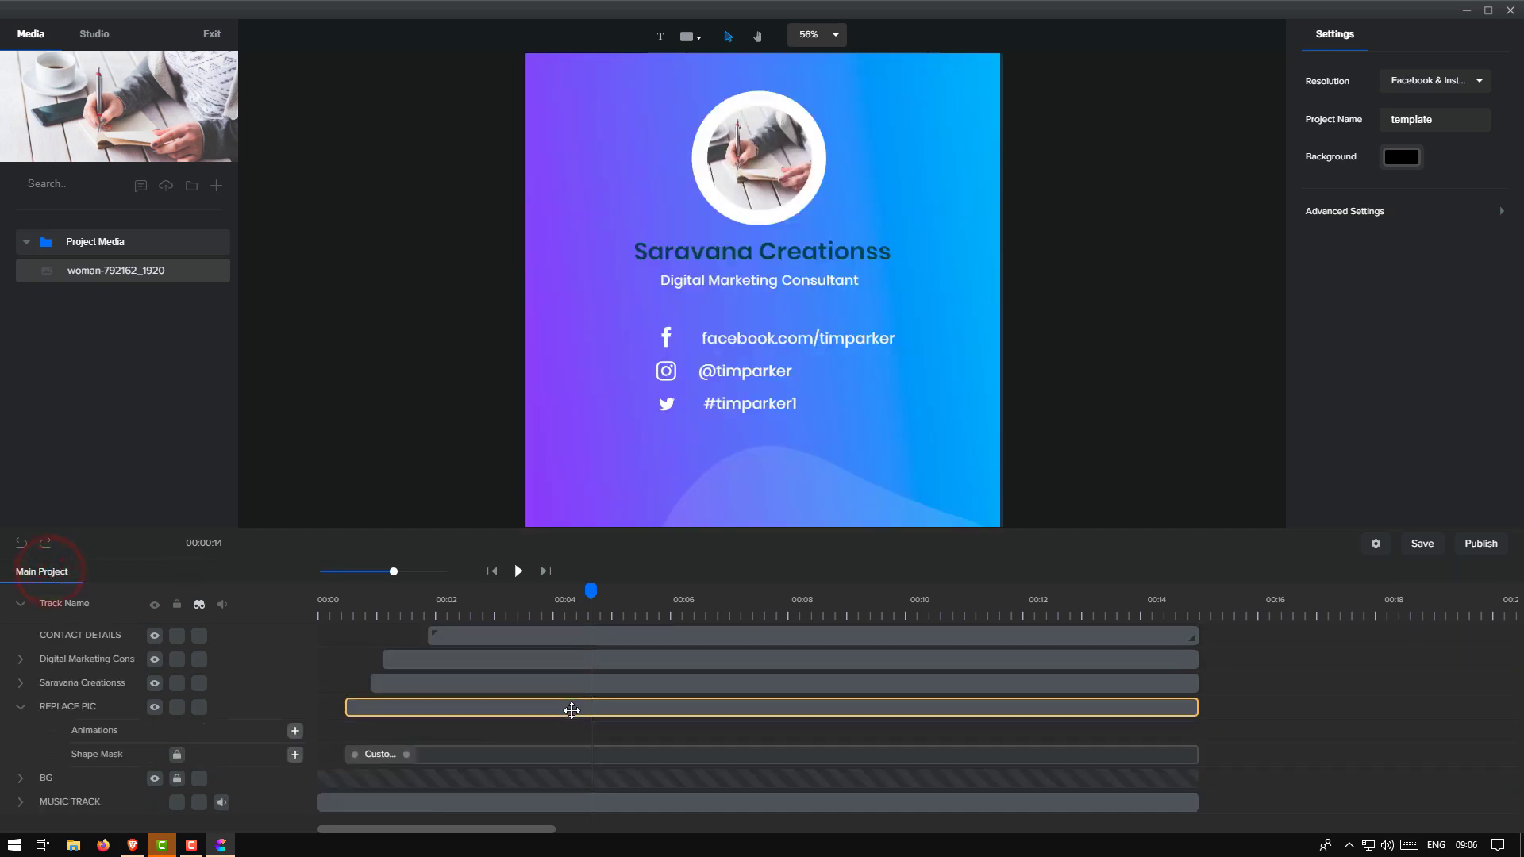
left_click(818, 341)
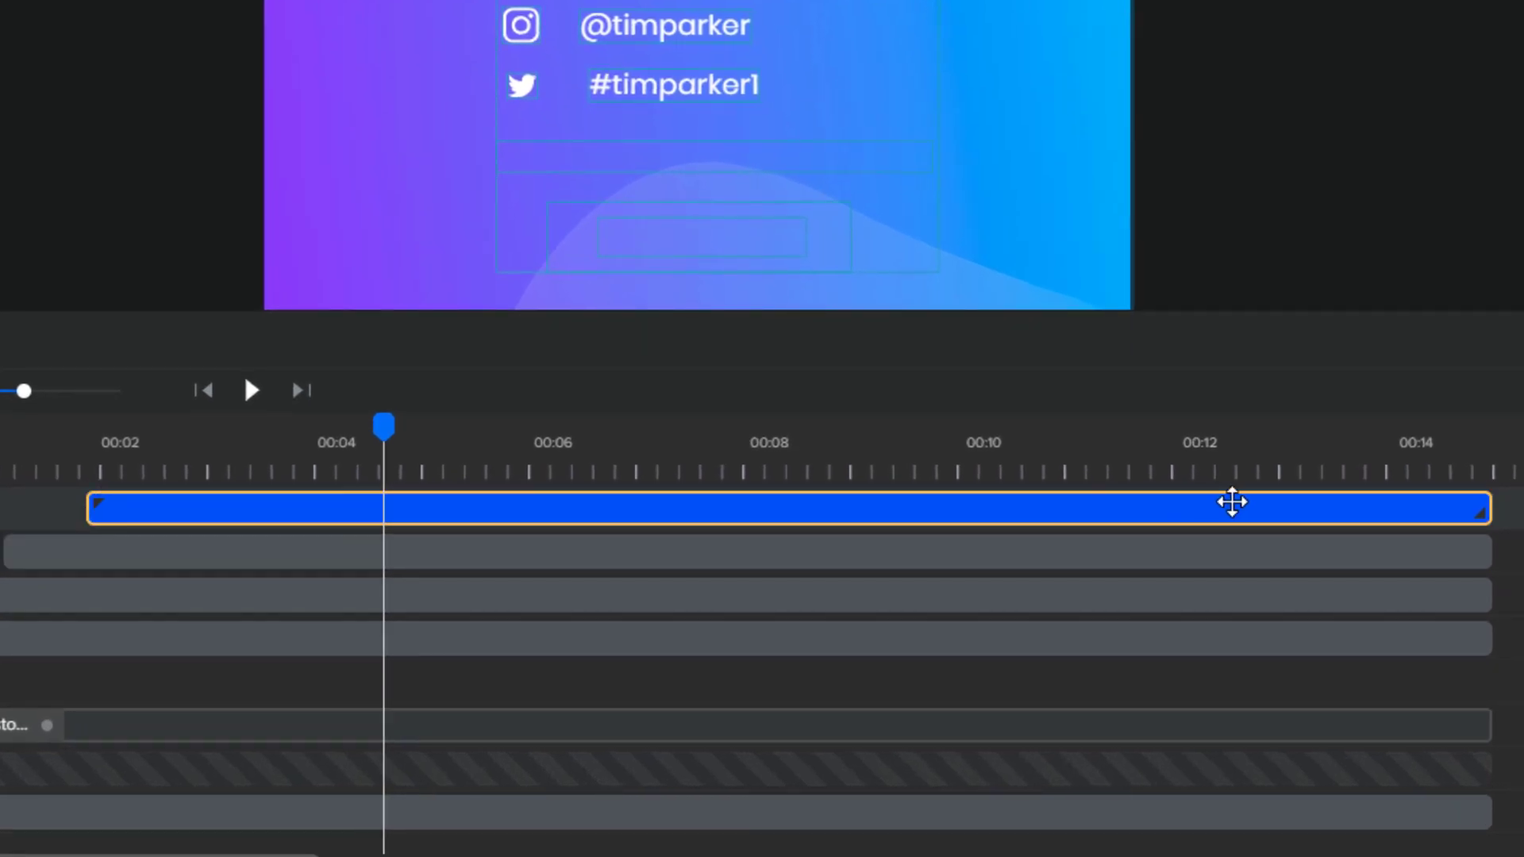
left_click(902, 508)
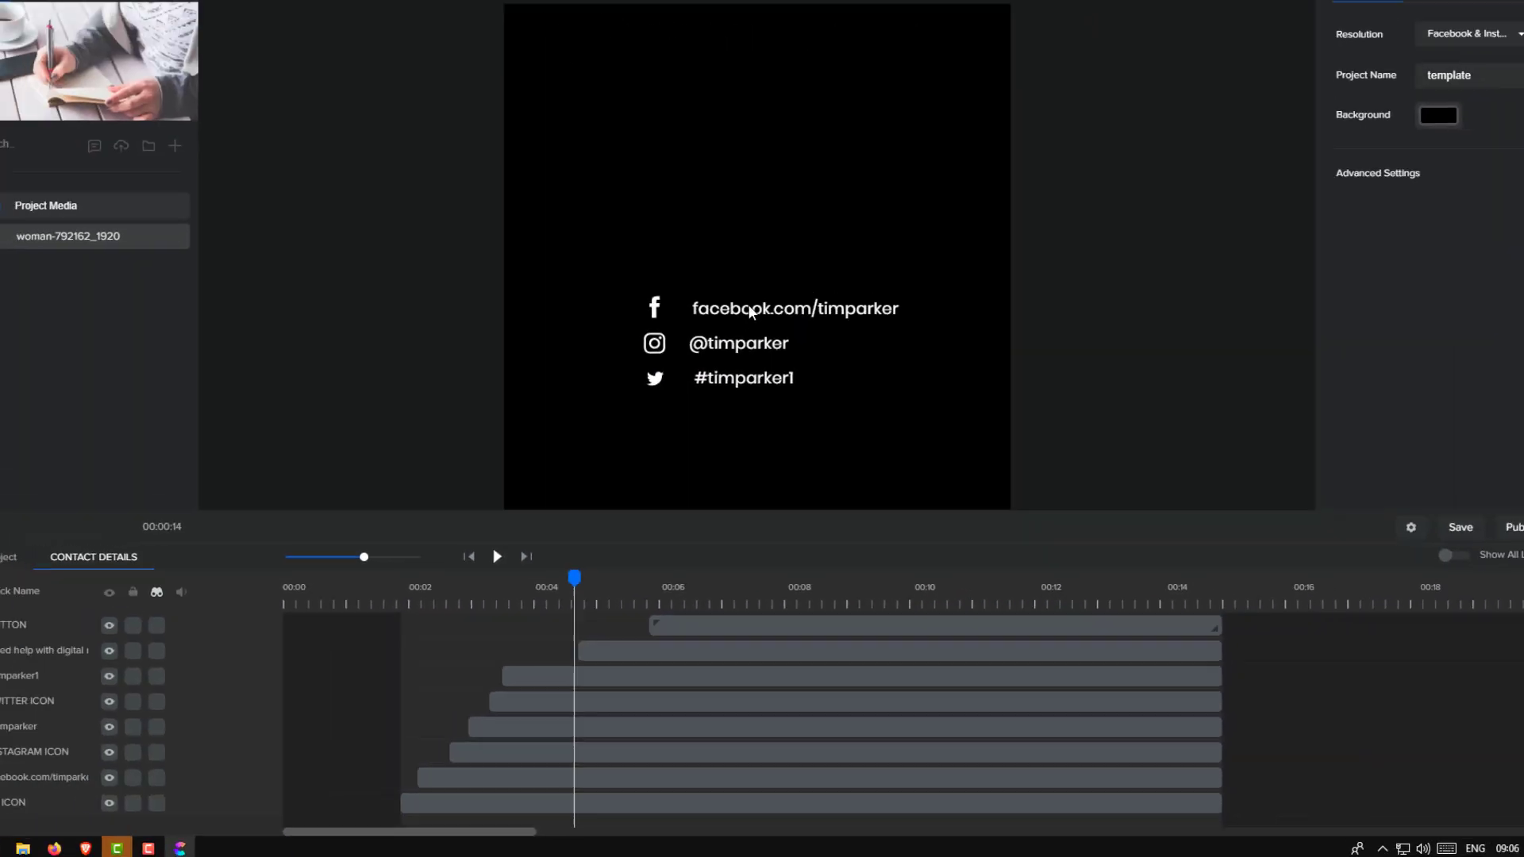
Select the Facebook, Instagram and Twitter handle texts on the canvas in turn
left_click(750, 309)
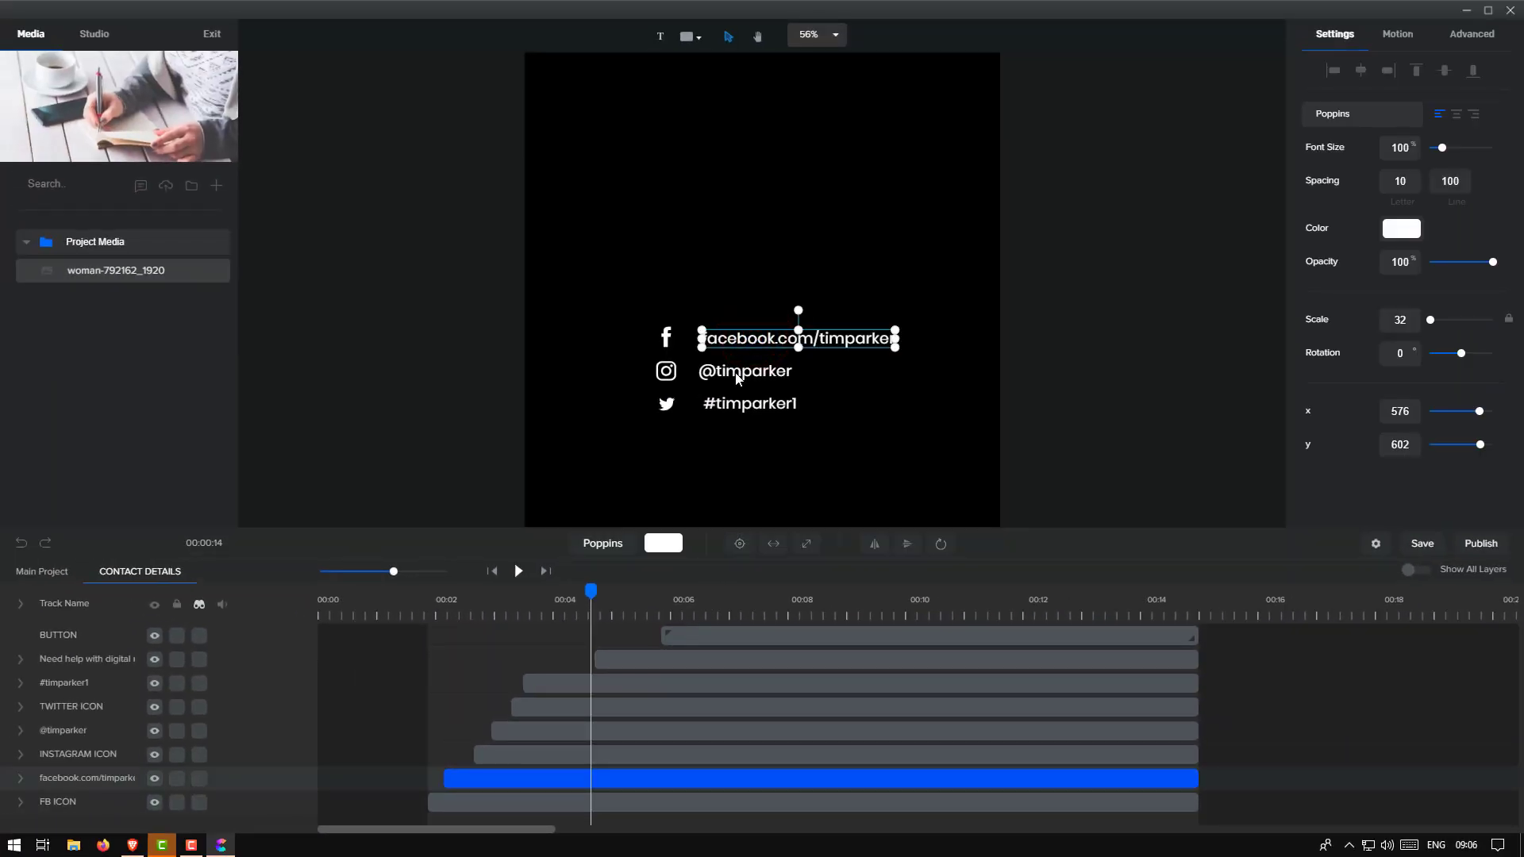
left_click(737, 378)
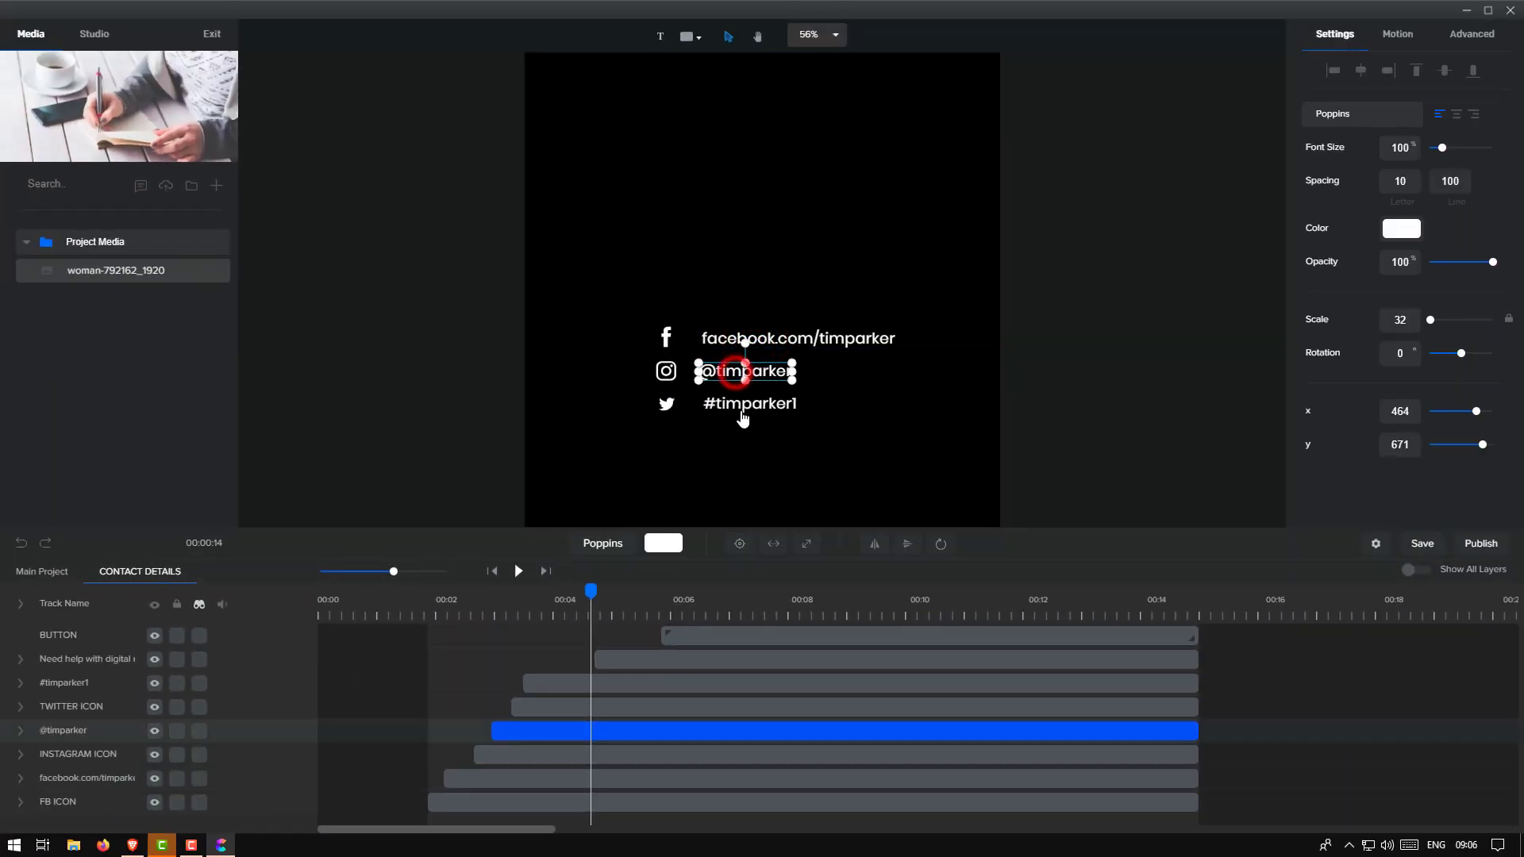
left_click(741, 407)
left_click(752, 339)
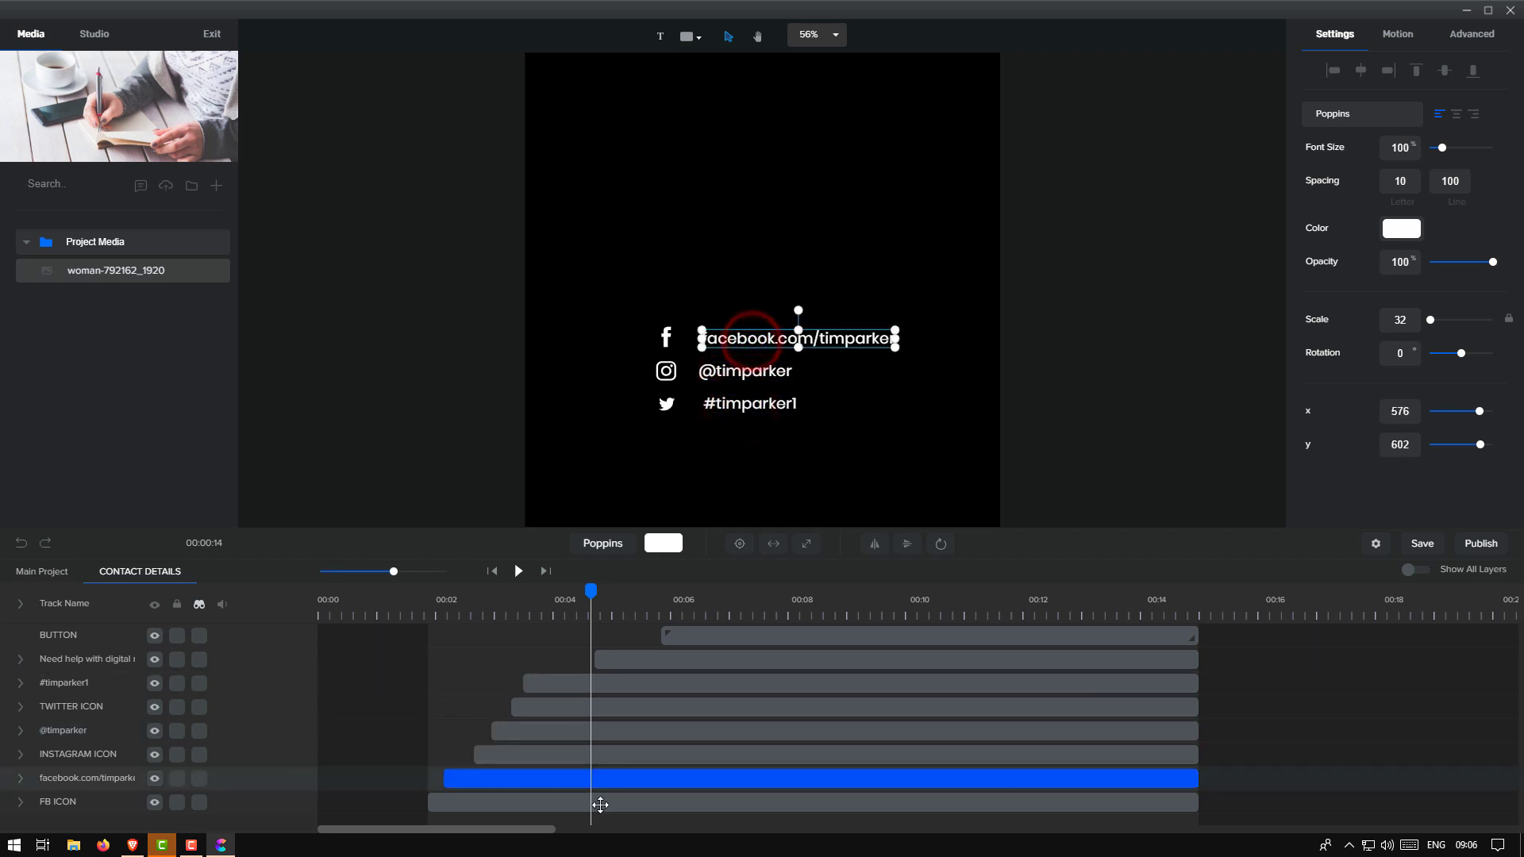
left_click(613, 780)
Select the Instagram and Twitter icon and handle layers, the help text, then the Facebook text
left_click(623, 759)
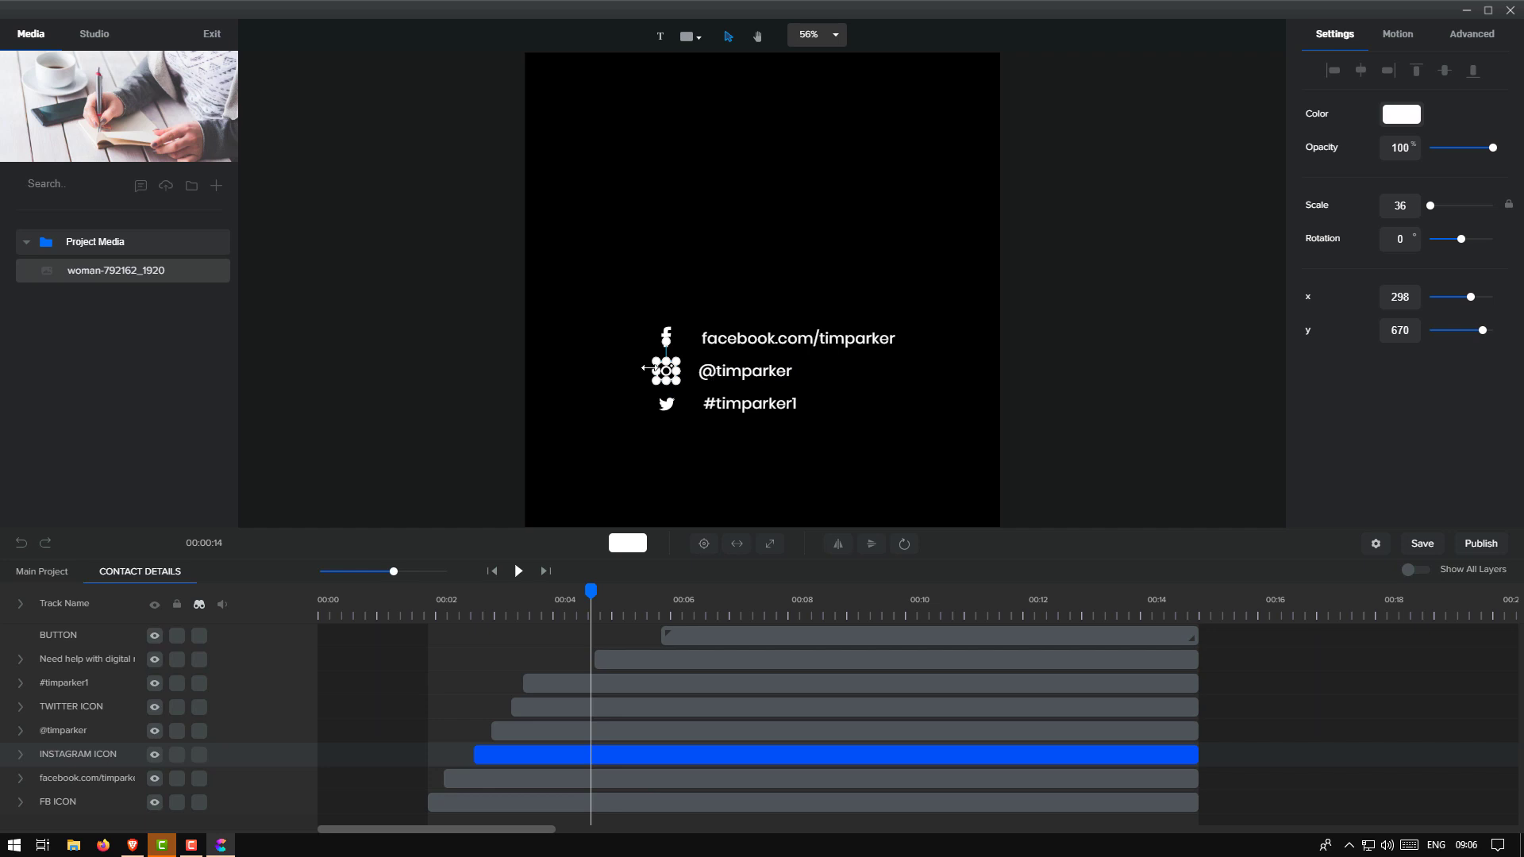
left_click(671, 732)
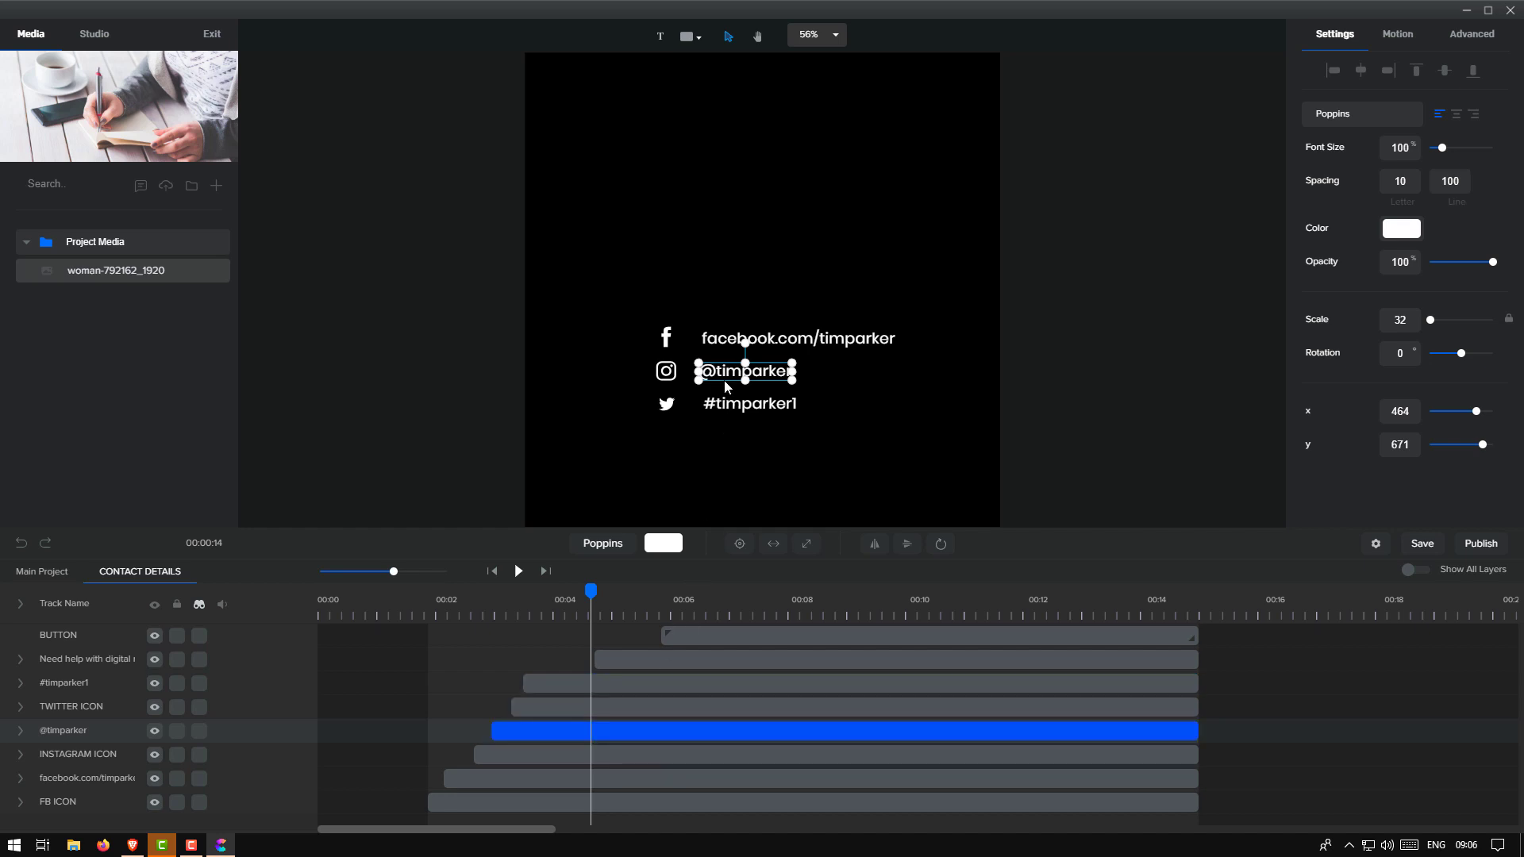
left_click(672, 712)
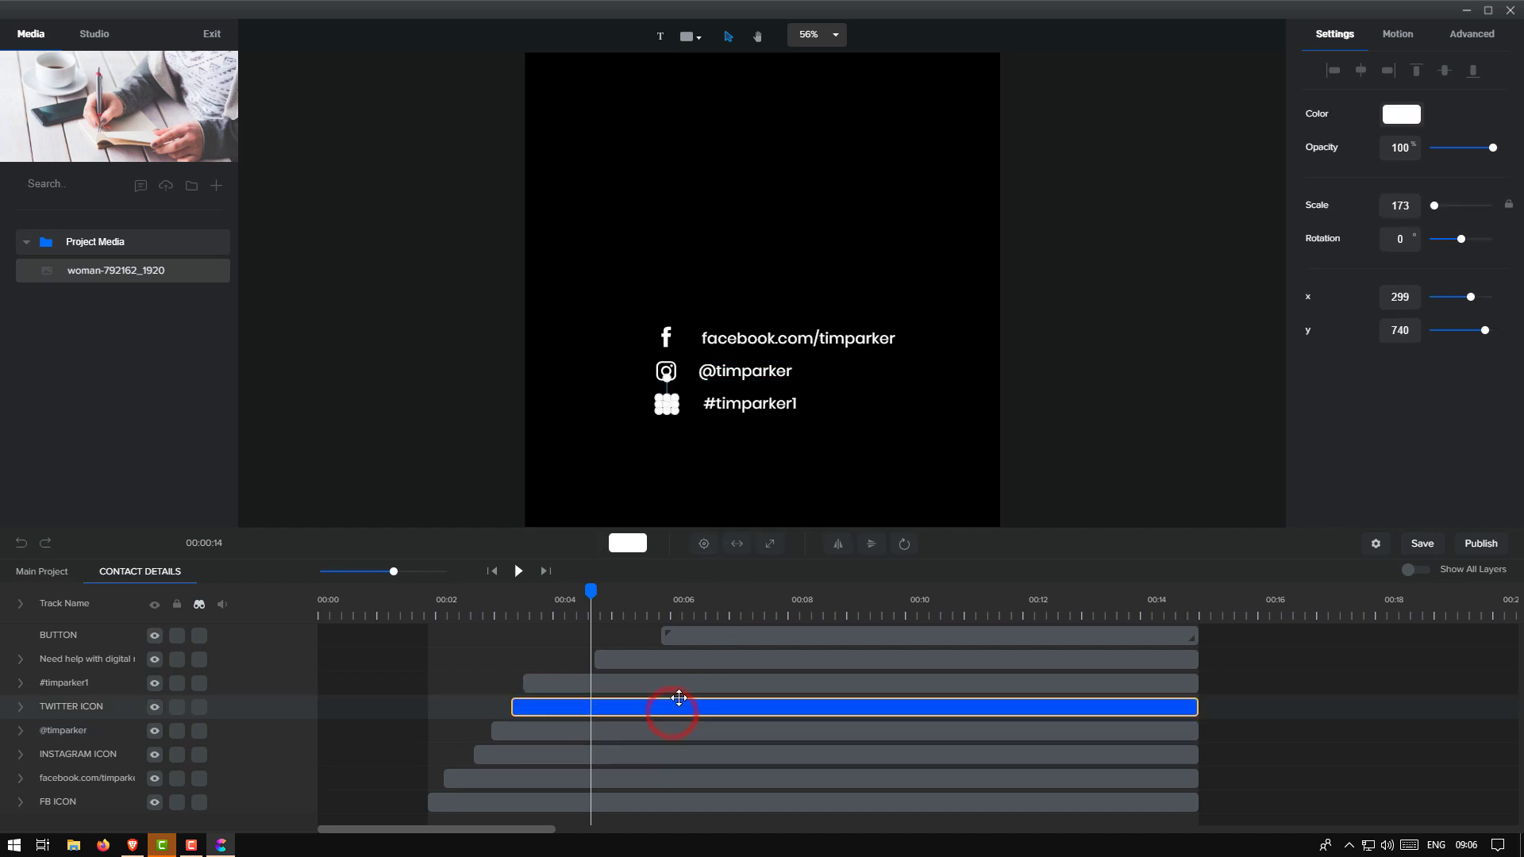
left_click(685, 684)
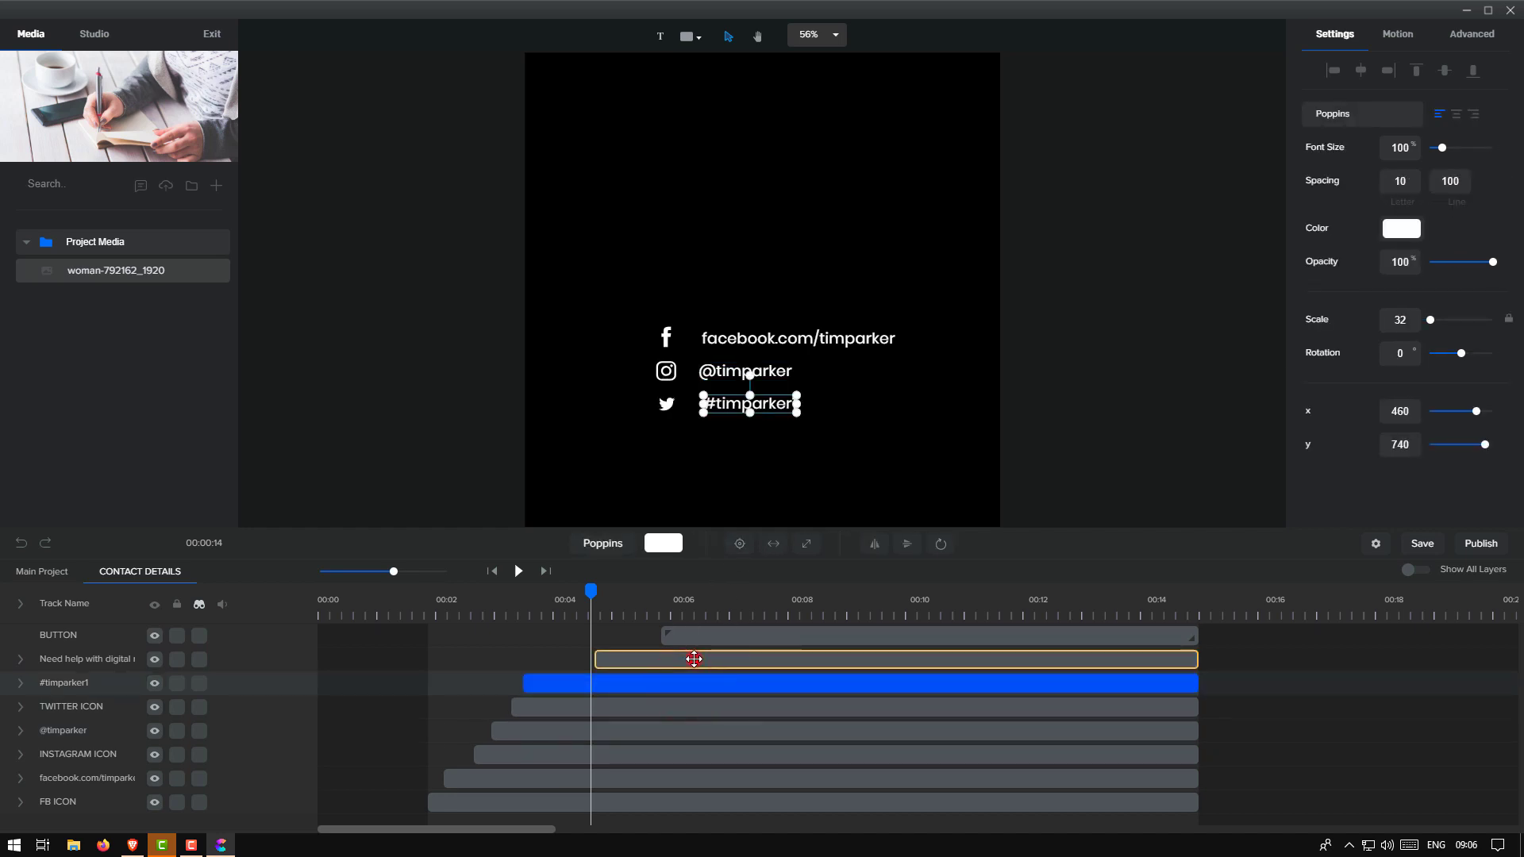
left_click(692, 658)
left_click(753, 341)
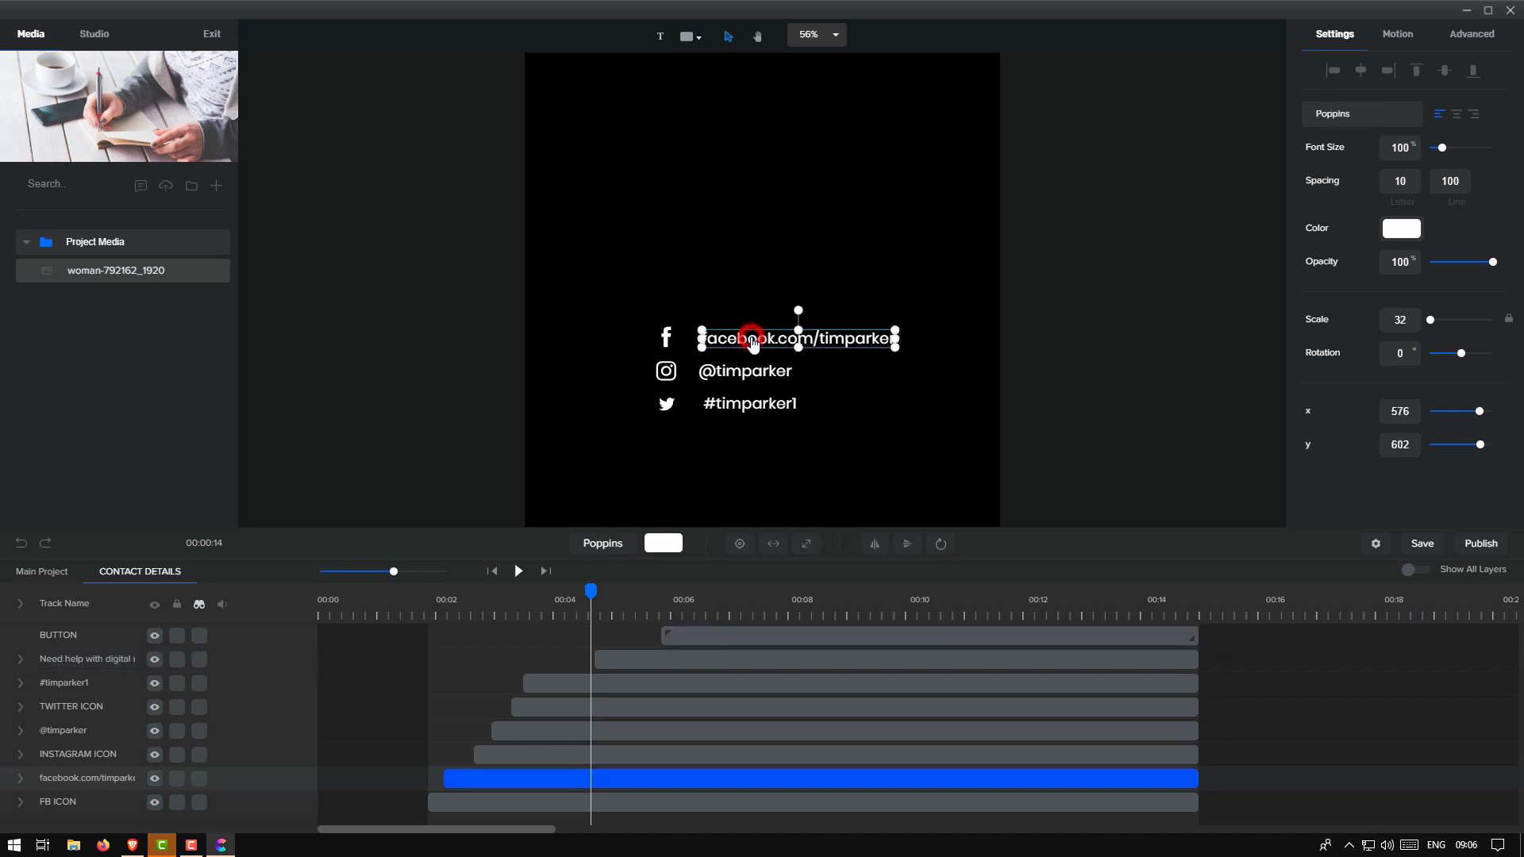
left_click(750, 340)
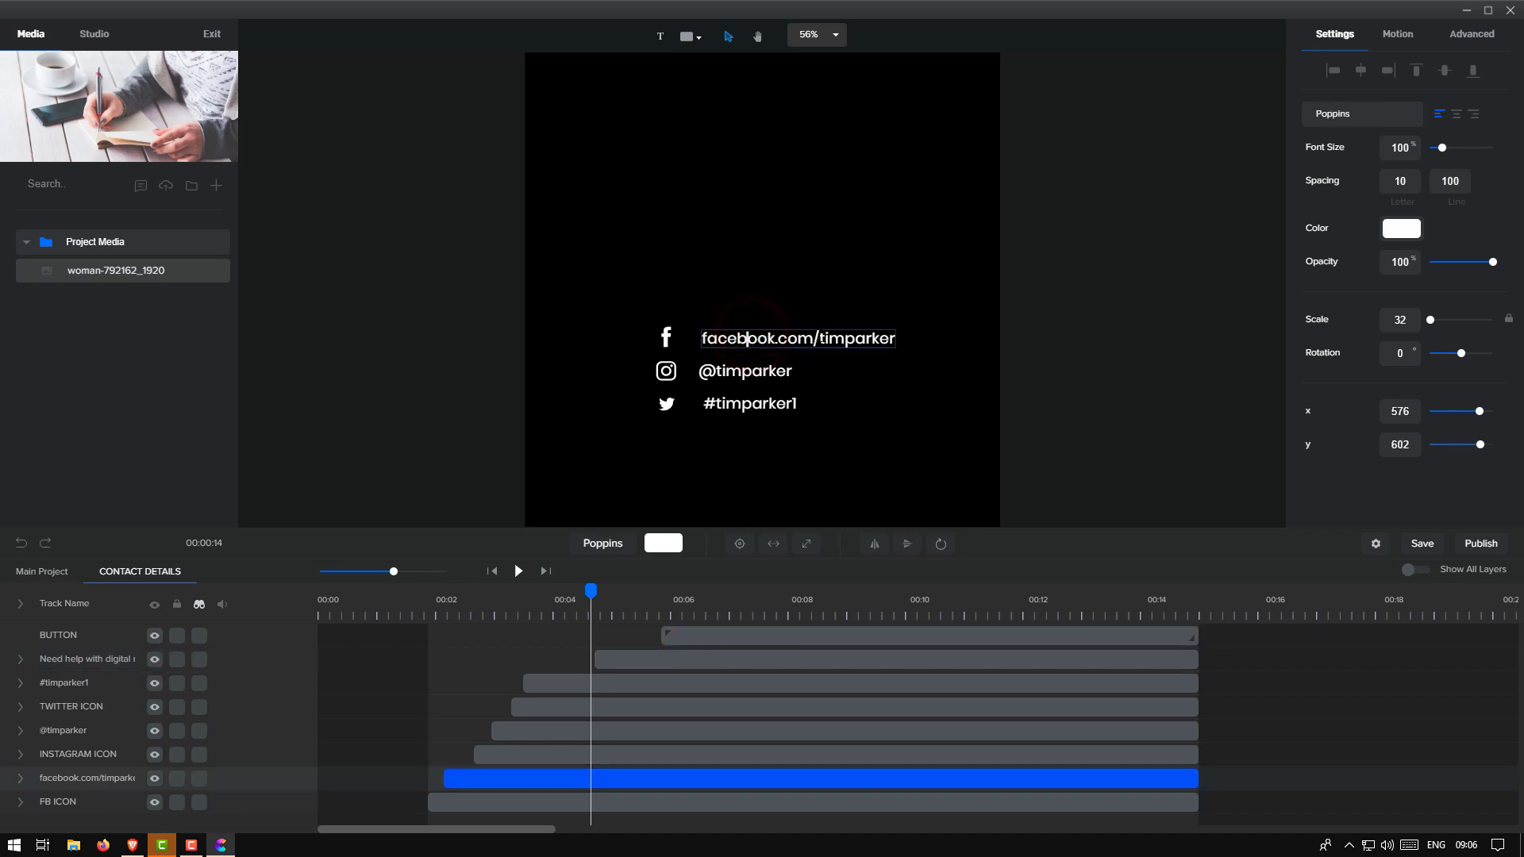
left_click_drag(820, 338, 895, 338)
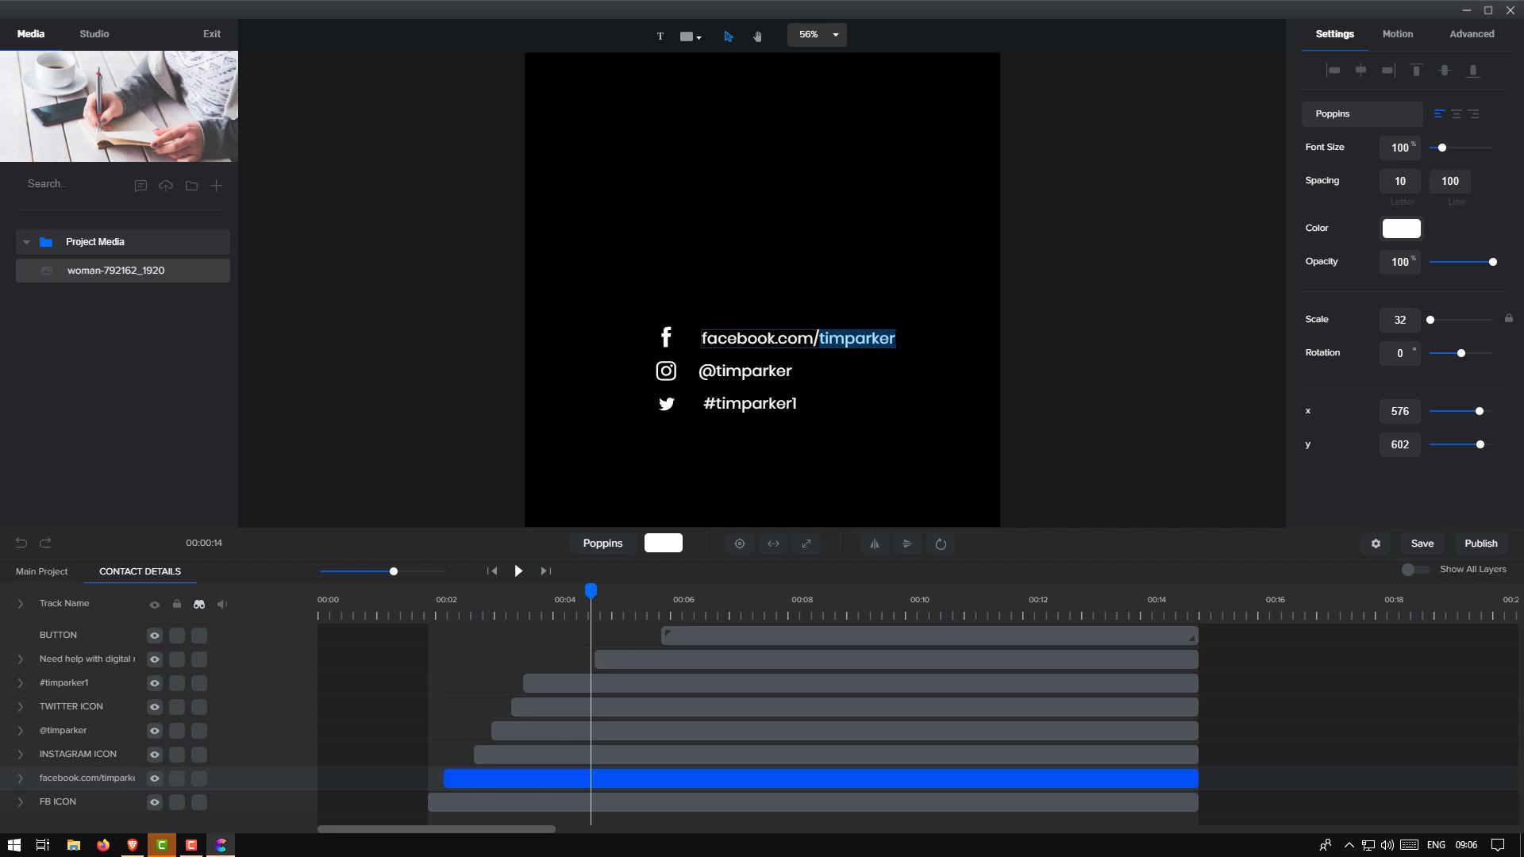
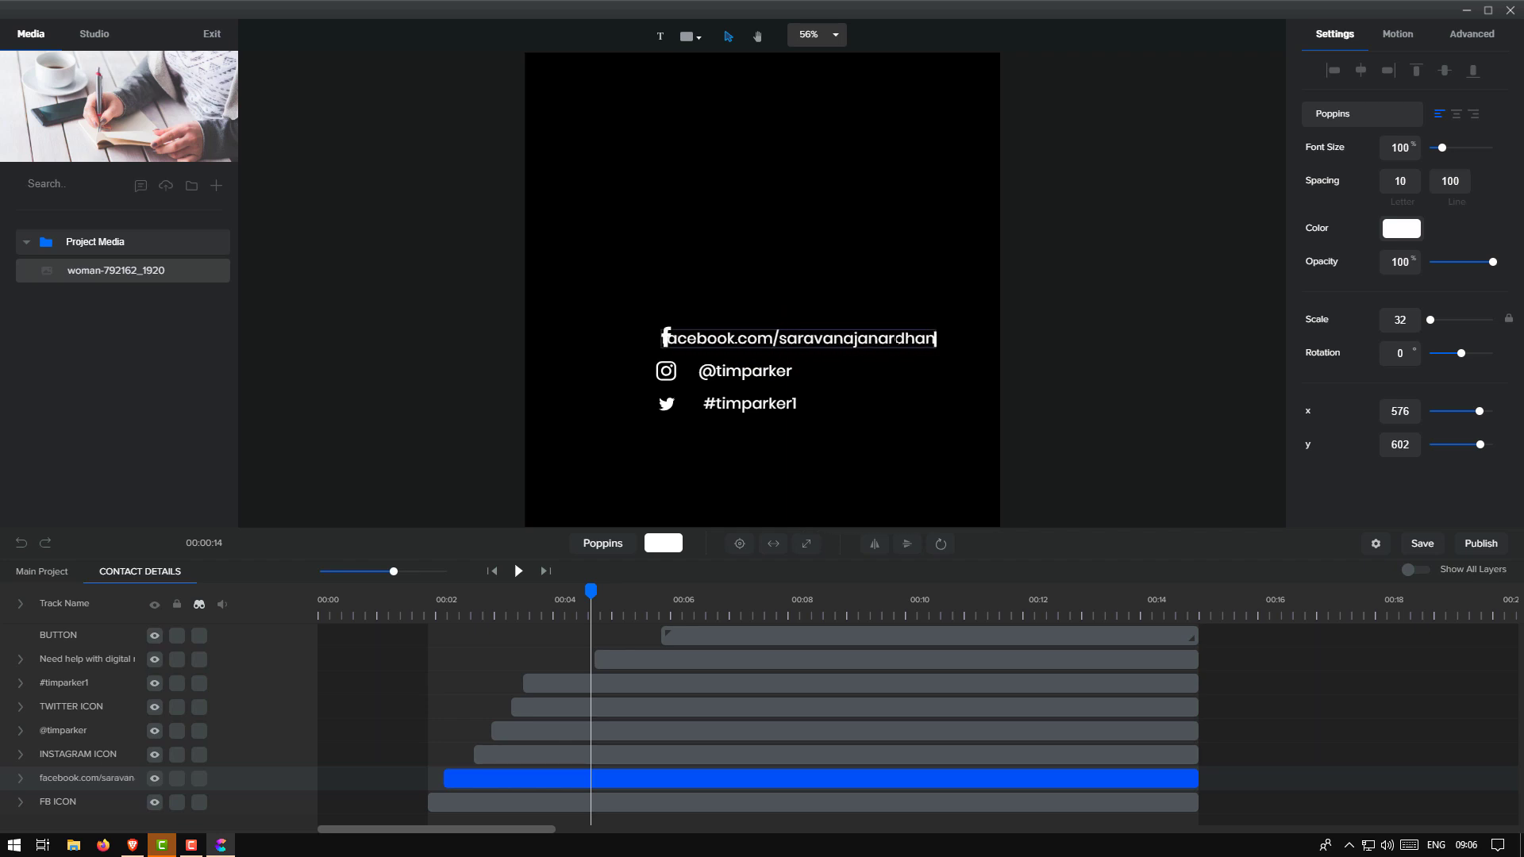
left_click(748, 373)
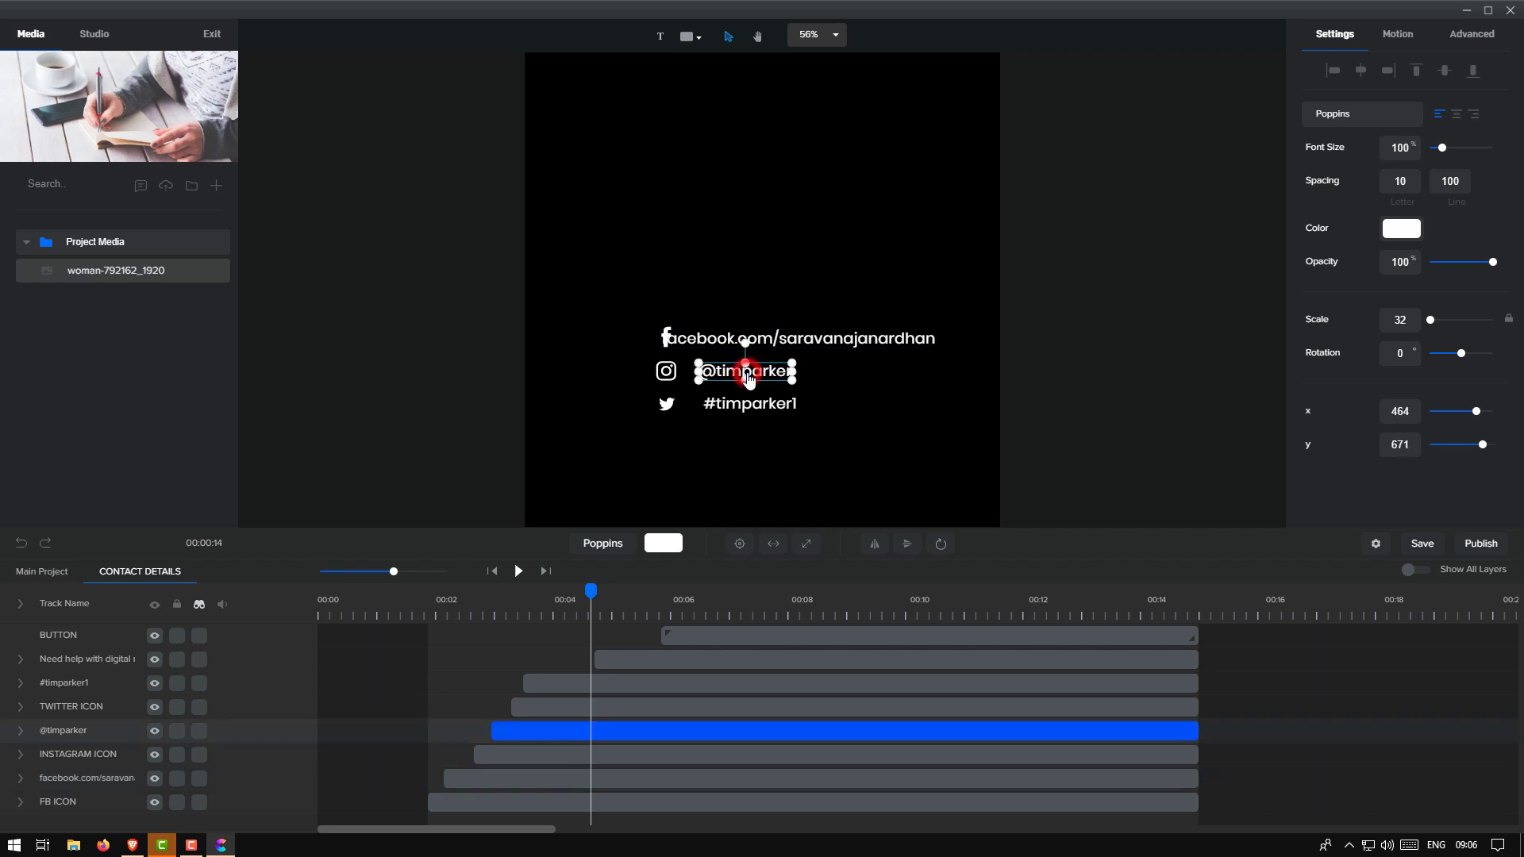
left_click(660, 375)
left_click(665, 403)
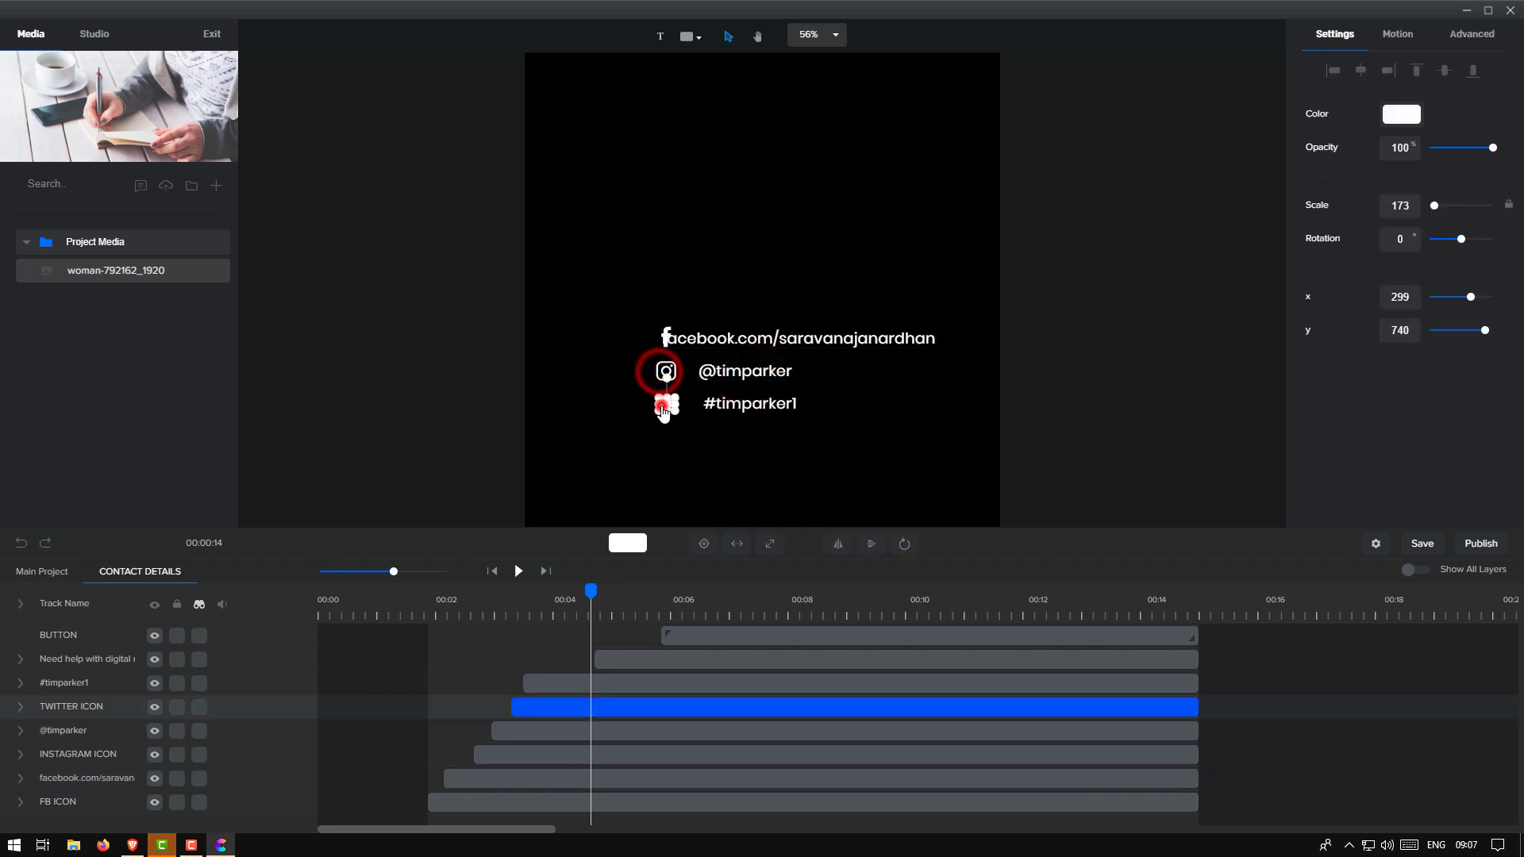
left_click(731, 410)
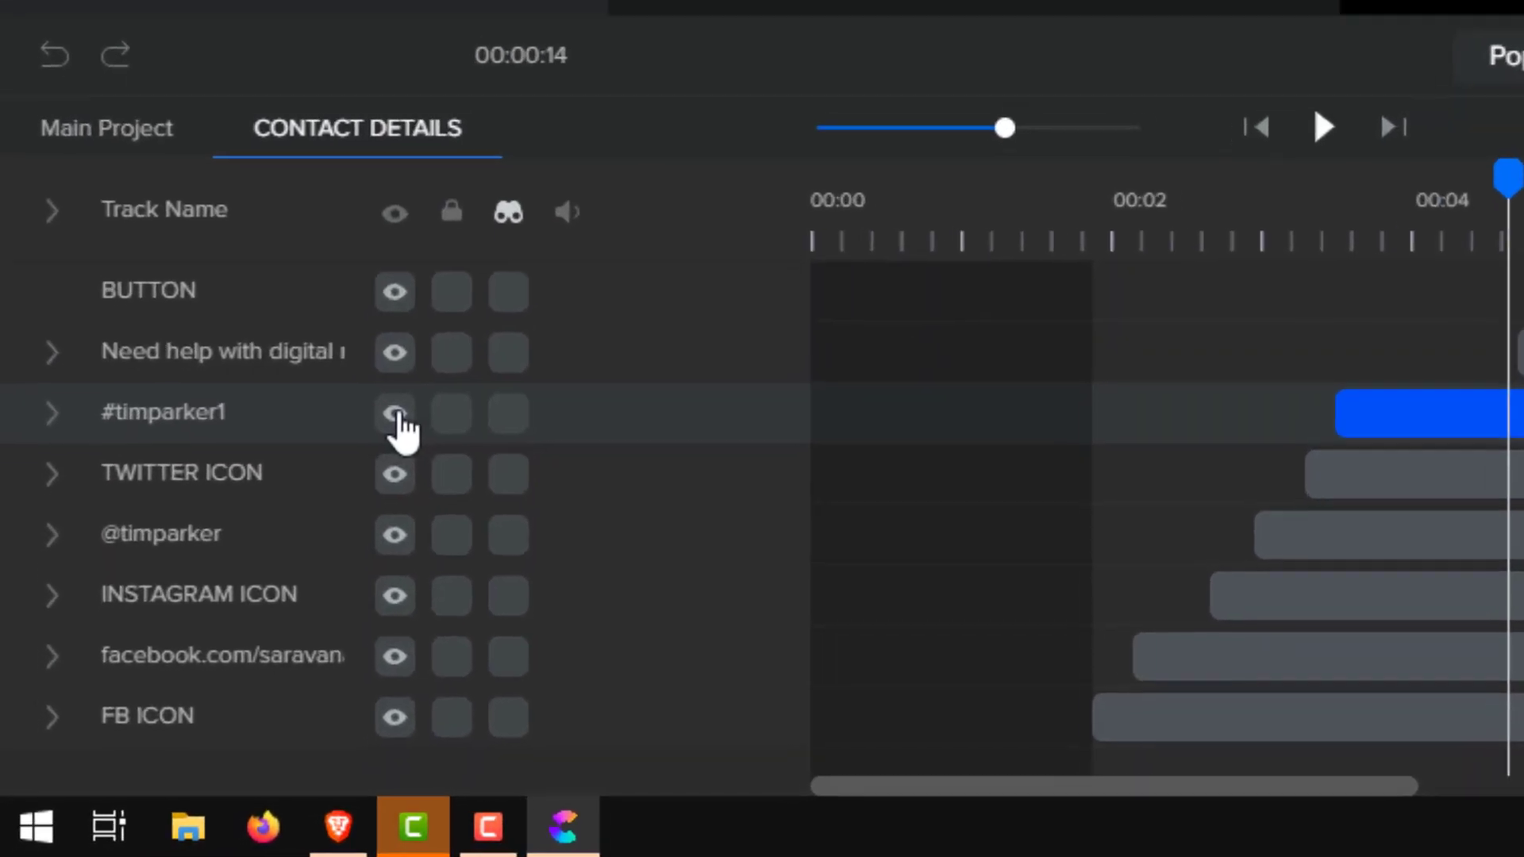
left_click(156, 685)
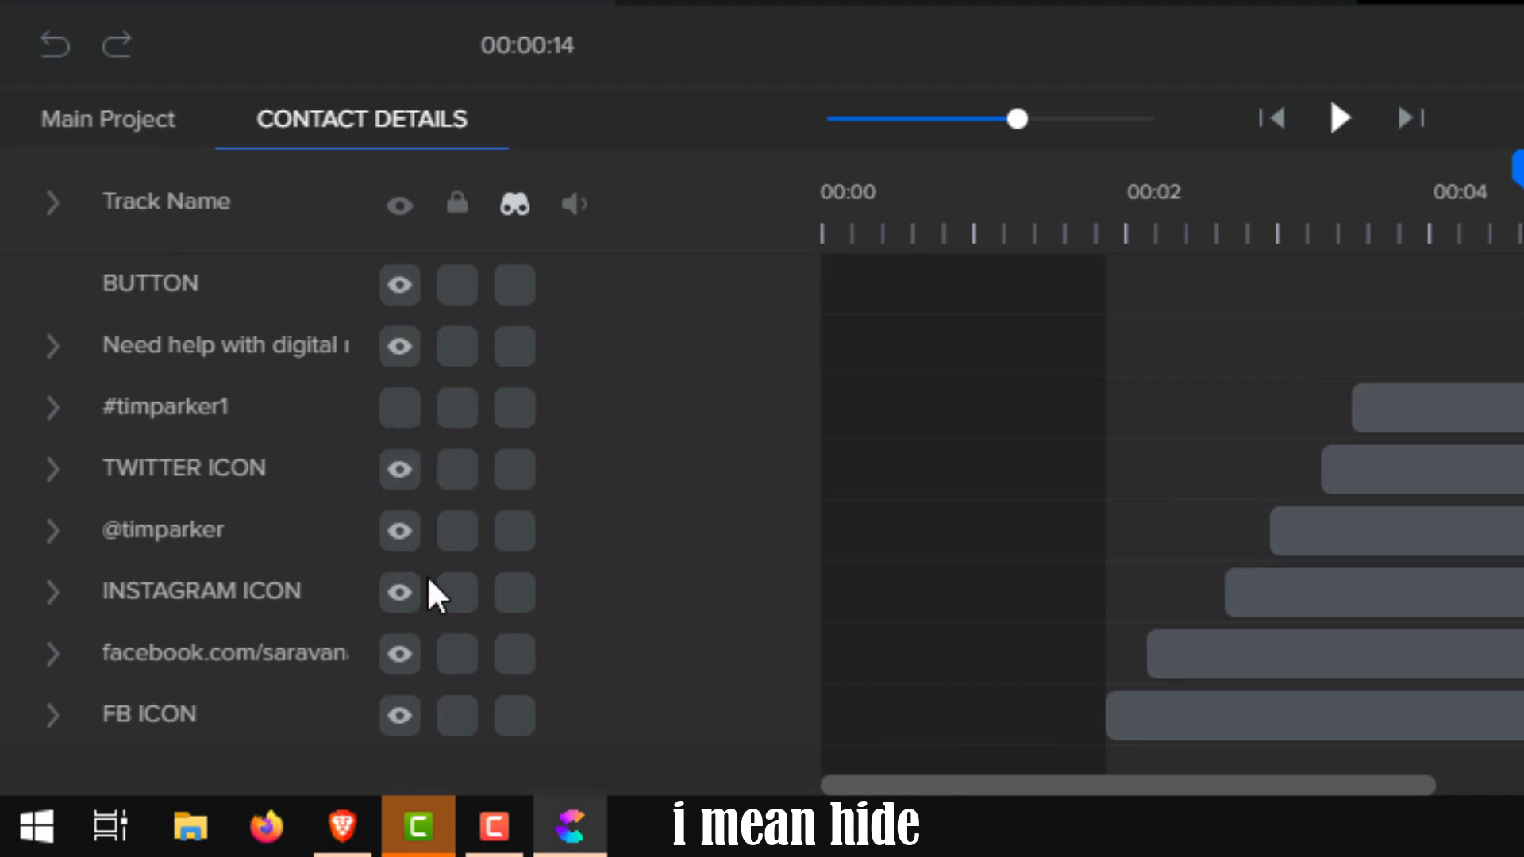
left_click(401, 408)
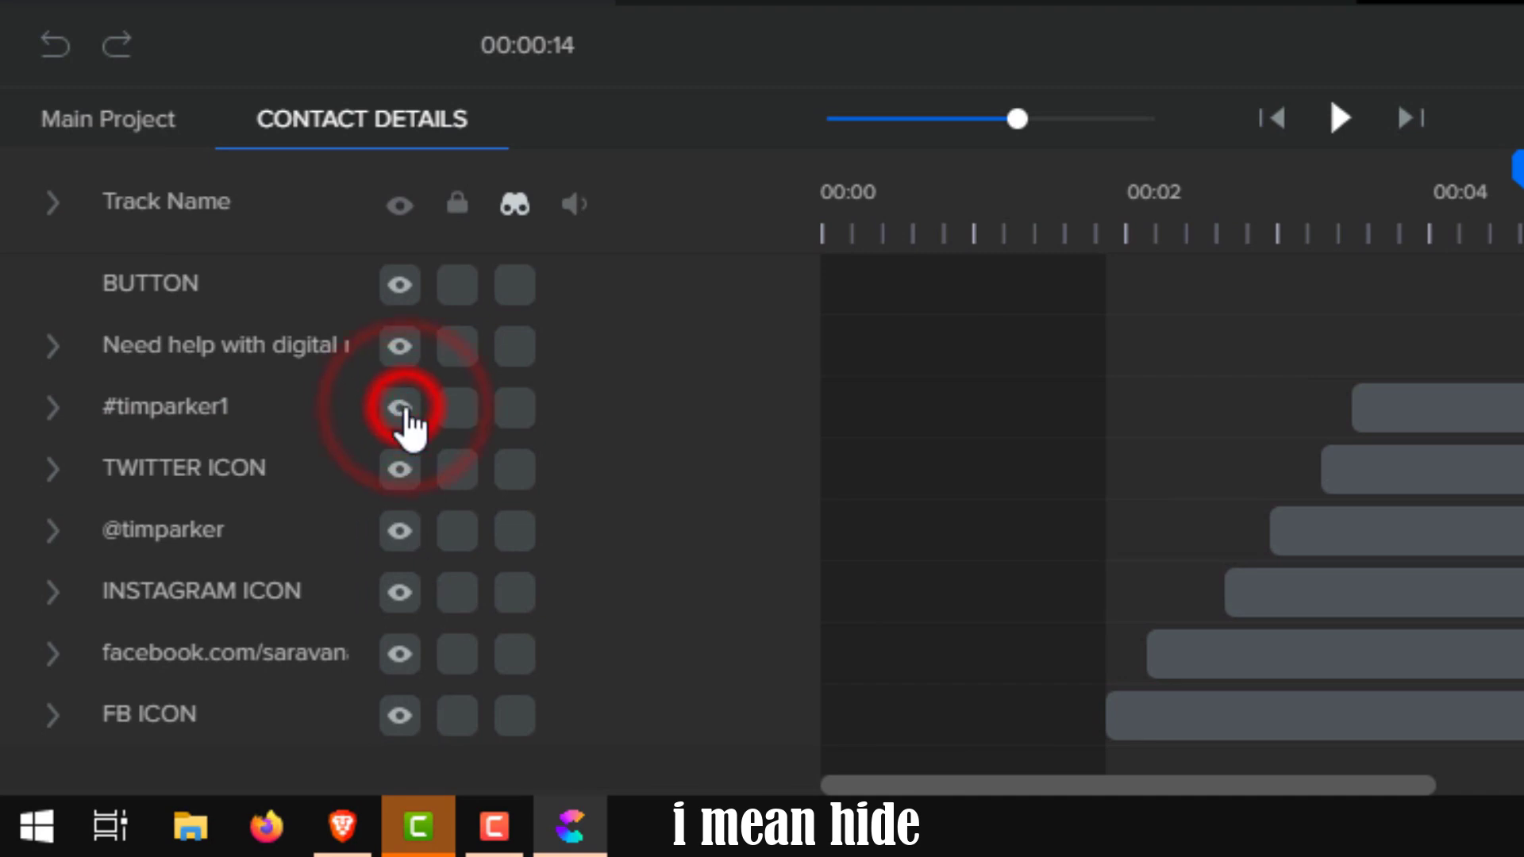
left_click(401, 469)
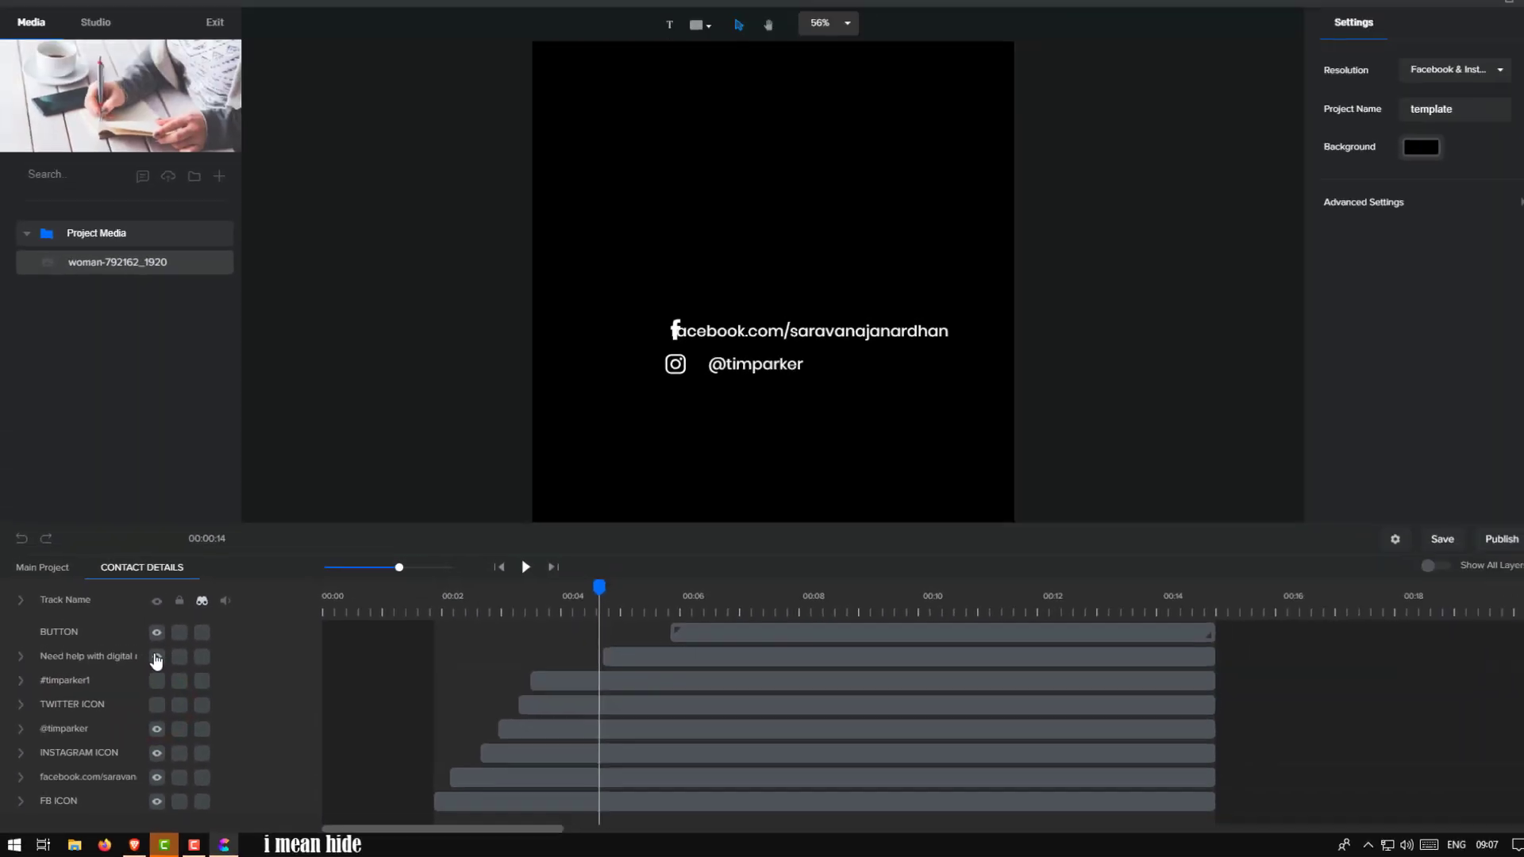
left_click(153, 734)
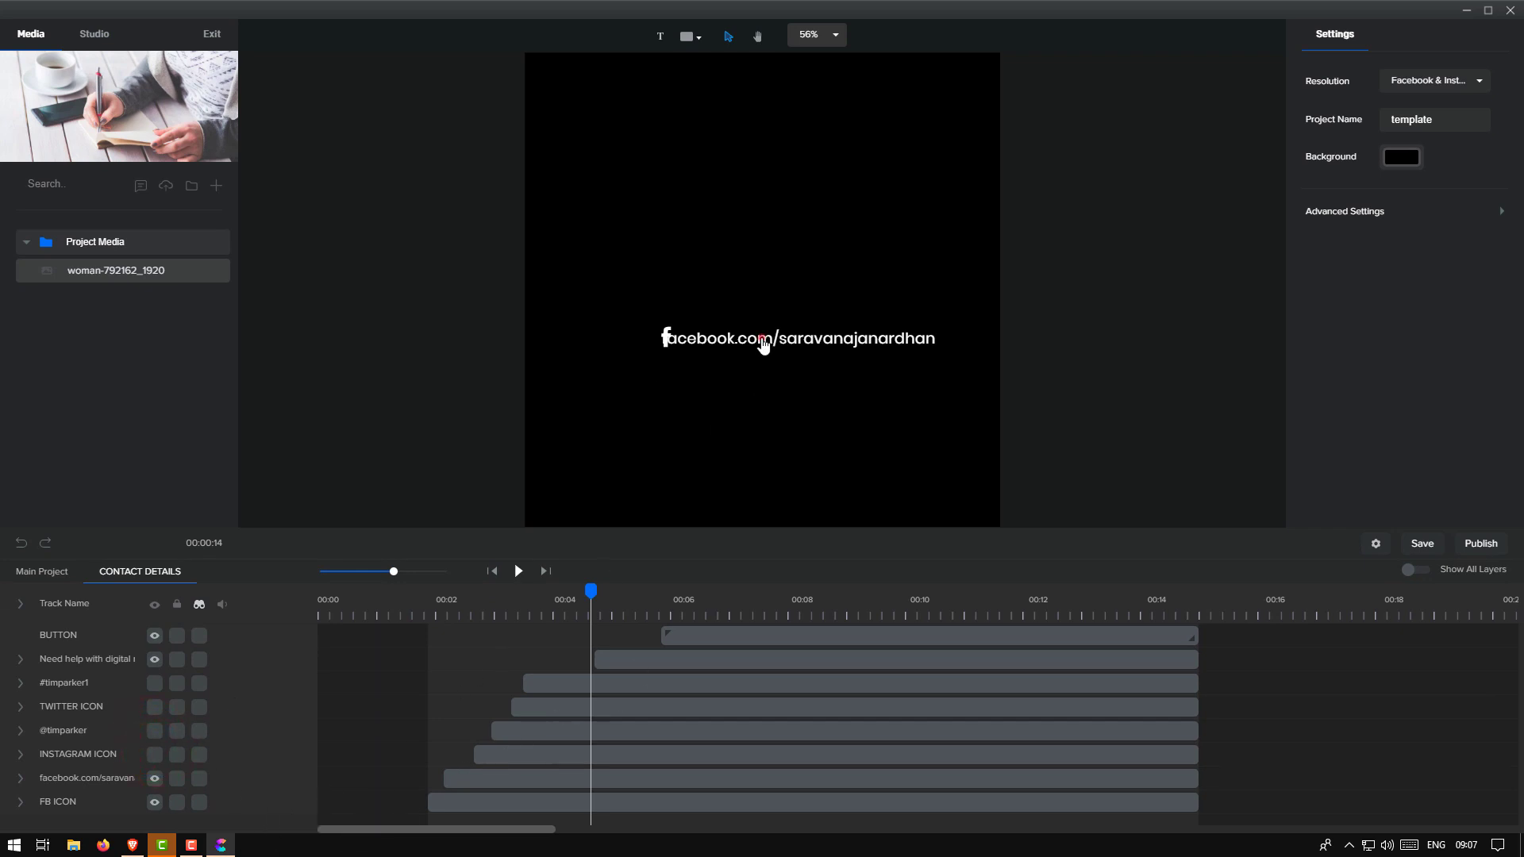
Delete the end of the Facebook address to shorten it, then go back to the main project
left_click(762, 343)
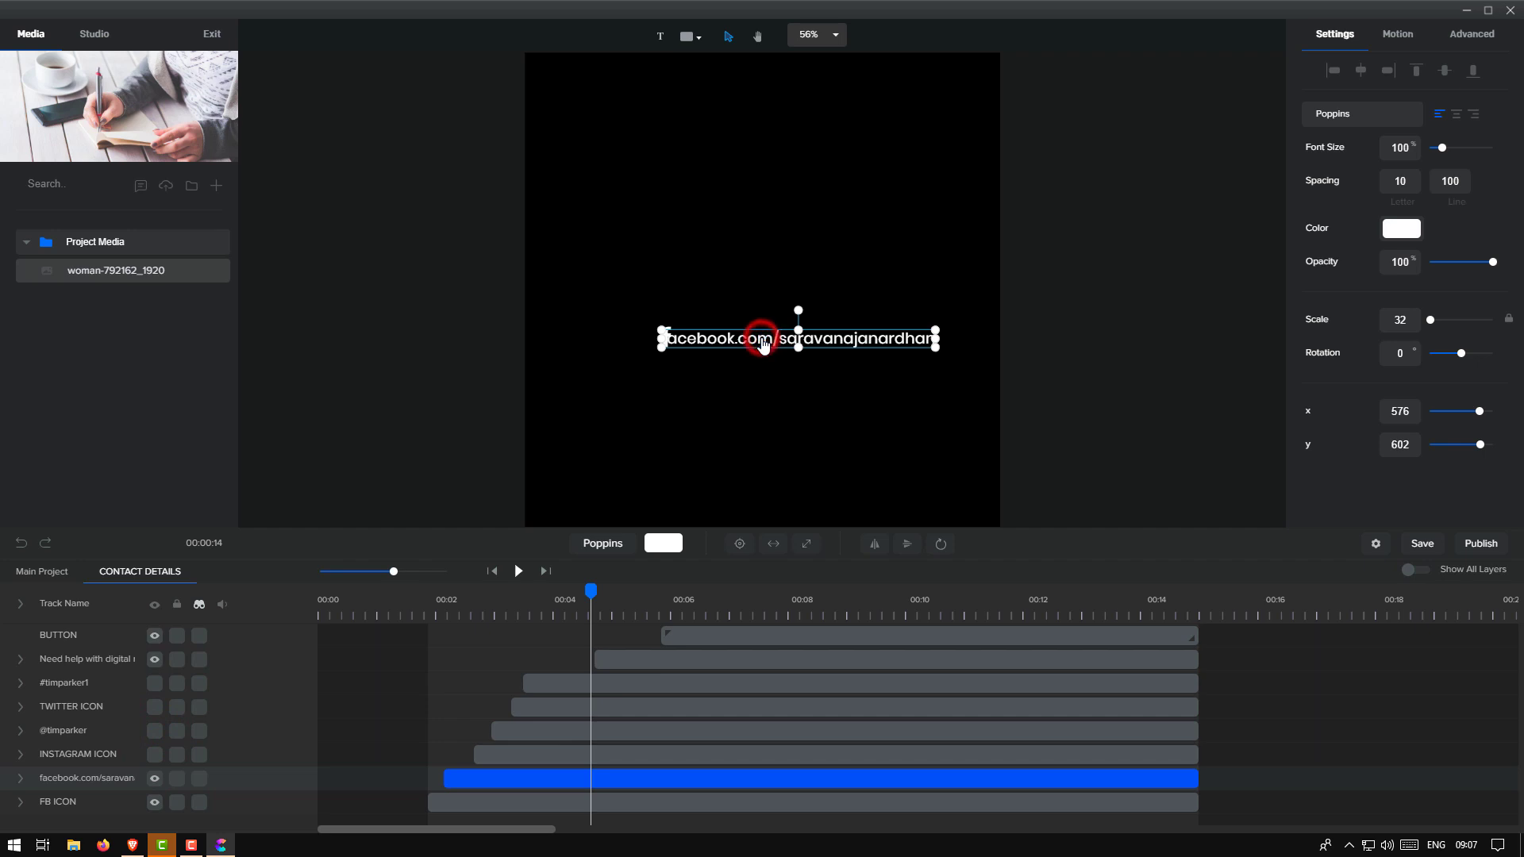
double_click(842, 341)
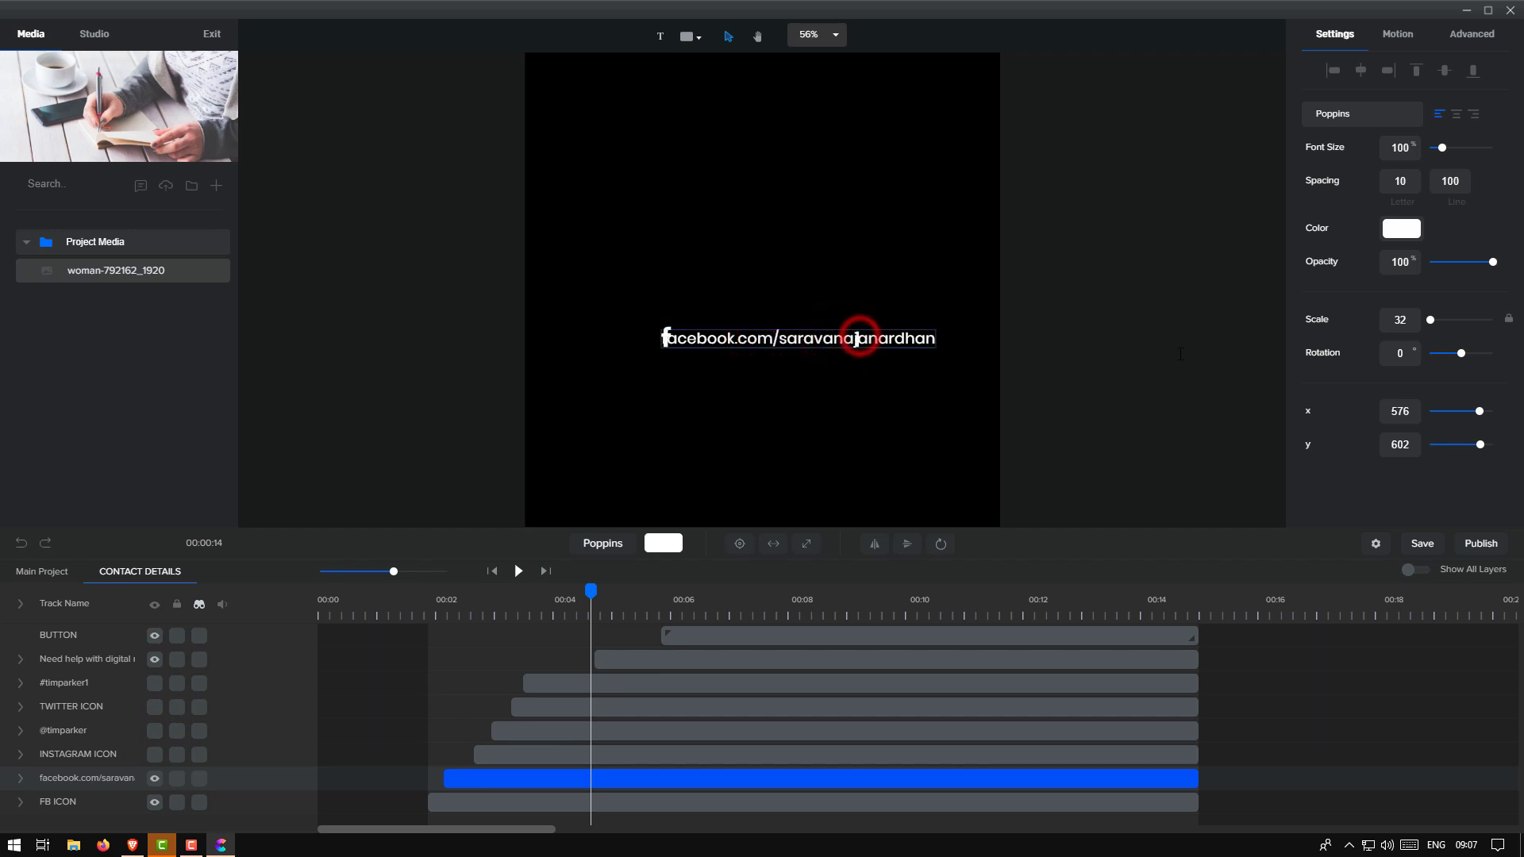
key("Delete")
key("Delete")
key("Delete")
key("Delete")
key("Delete")
key("Delete")
key("Delete")
key("Delete")
key("Delete")
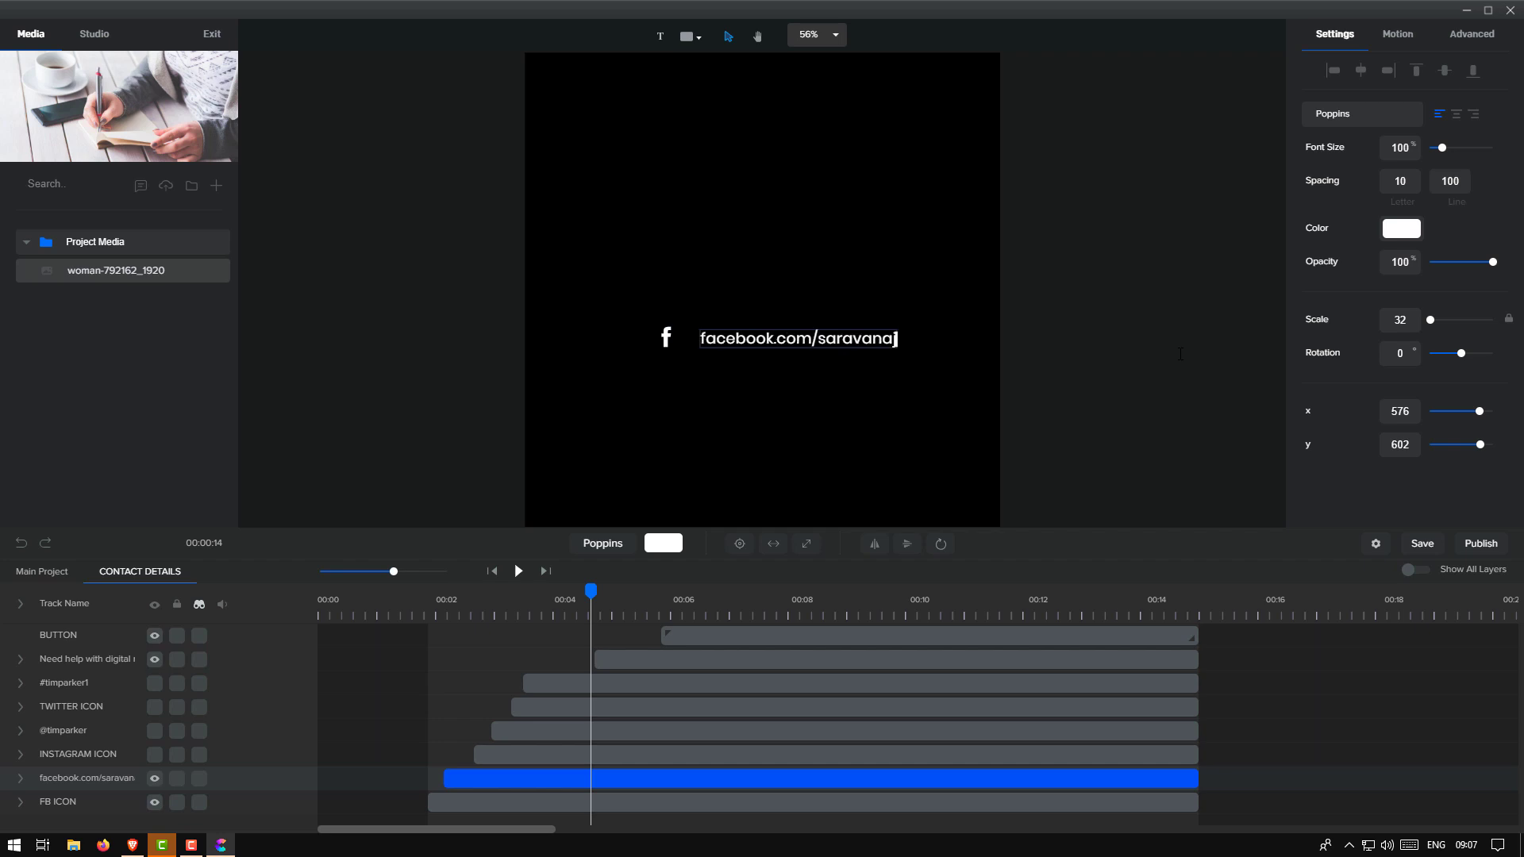
left_click(1167, 363)
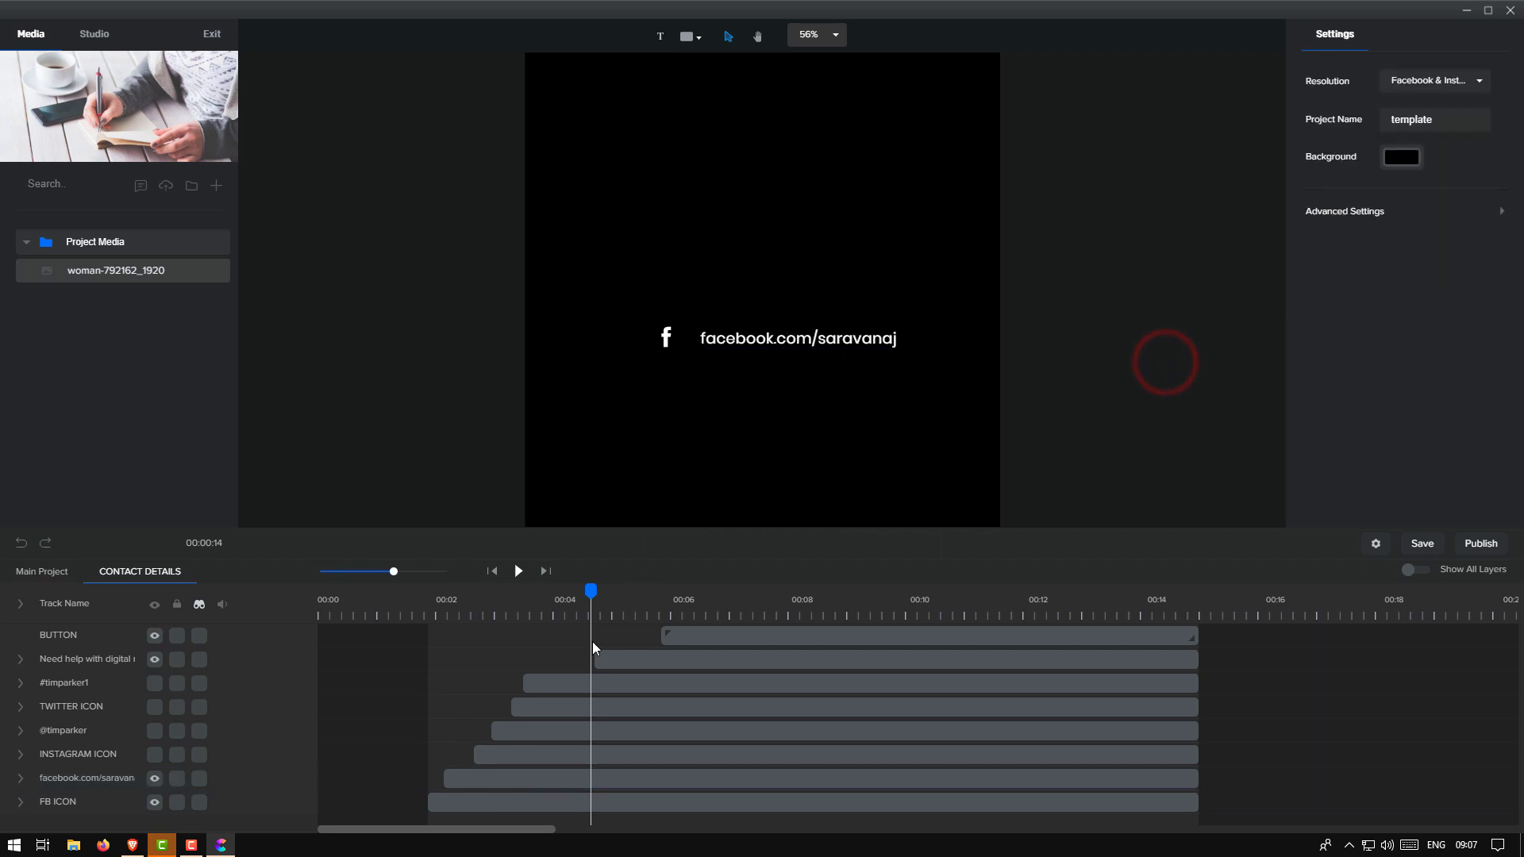
left_click(41, 575)
left_click(42, 574)
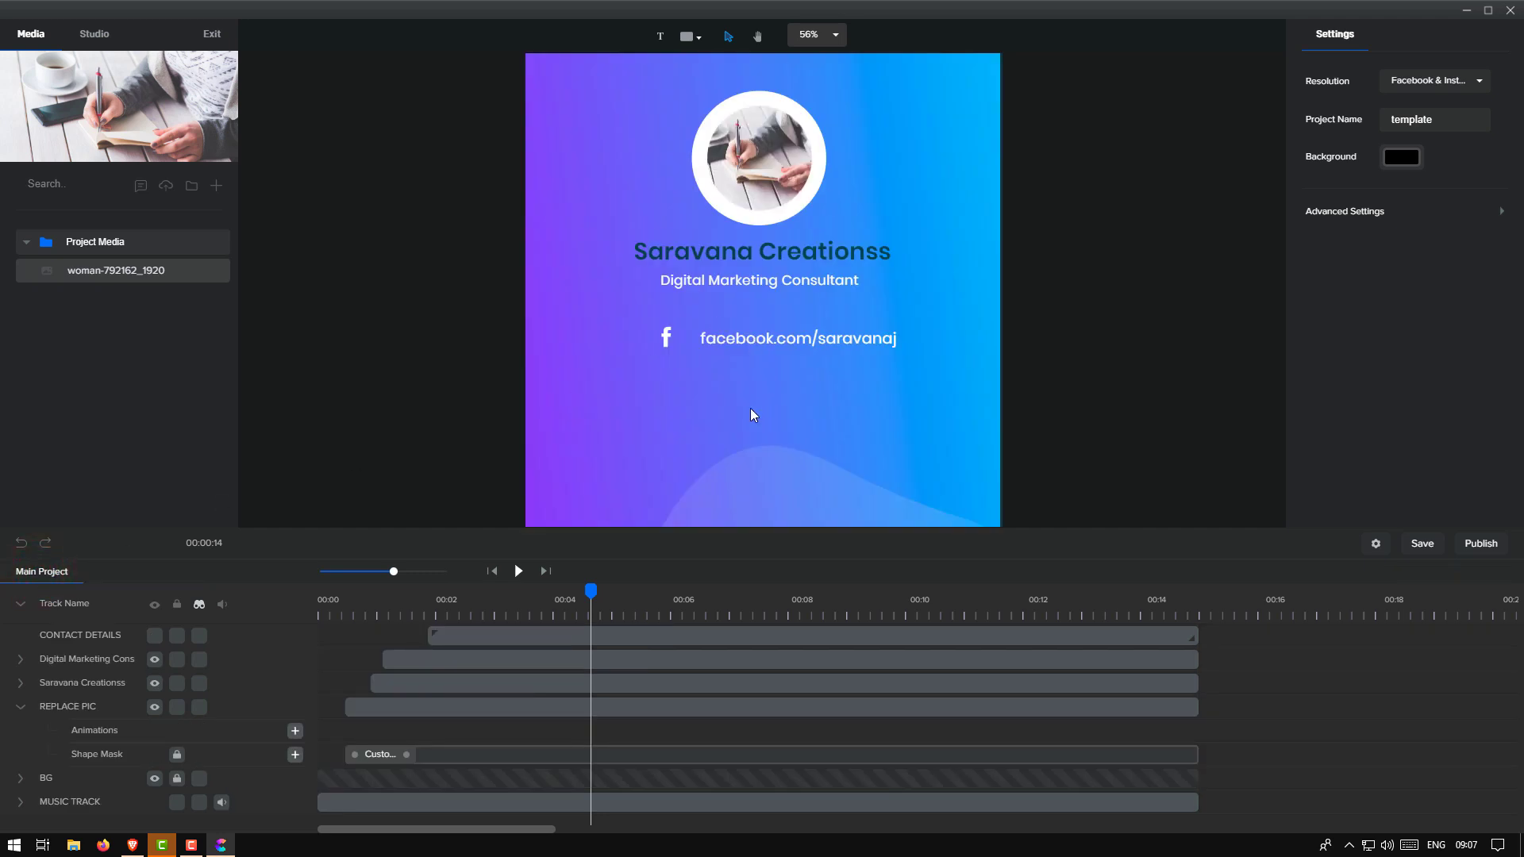
Scrub the preview to when the tagline appears and reopen the CONTACT DETAILS group from the facebook text
left_click(665, 341)
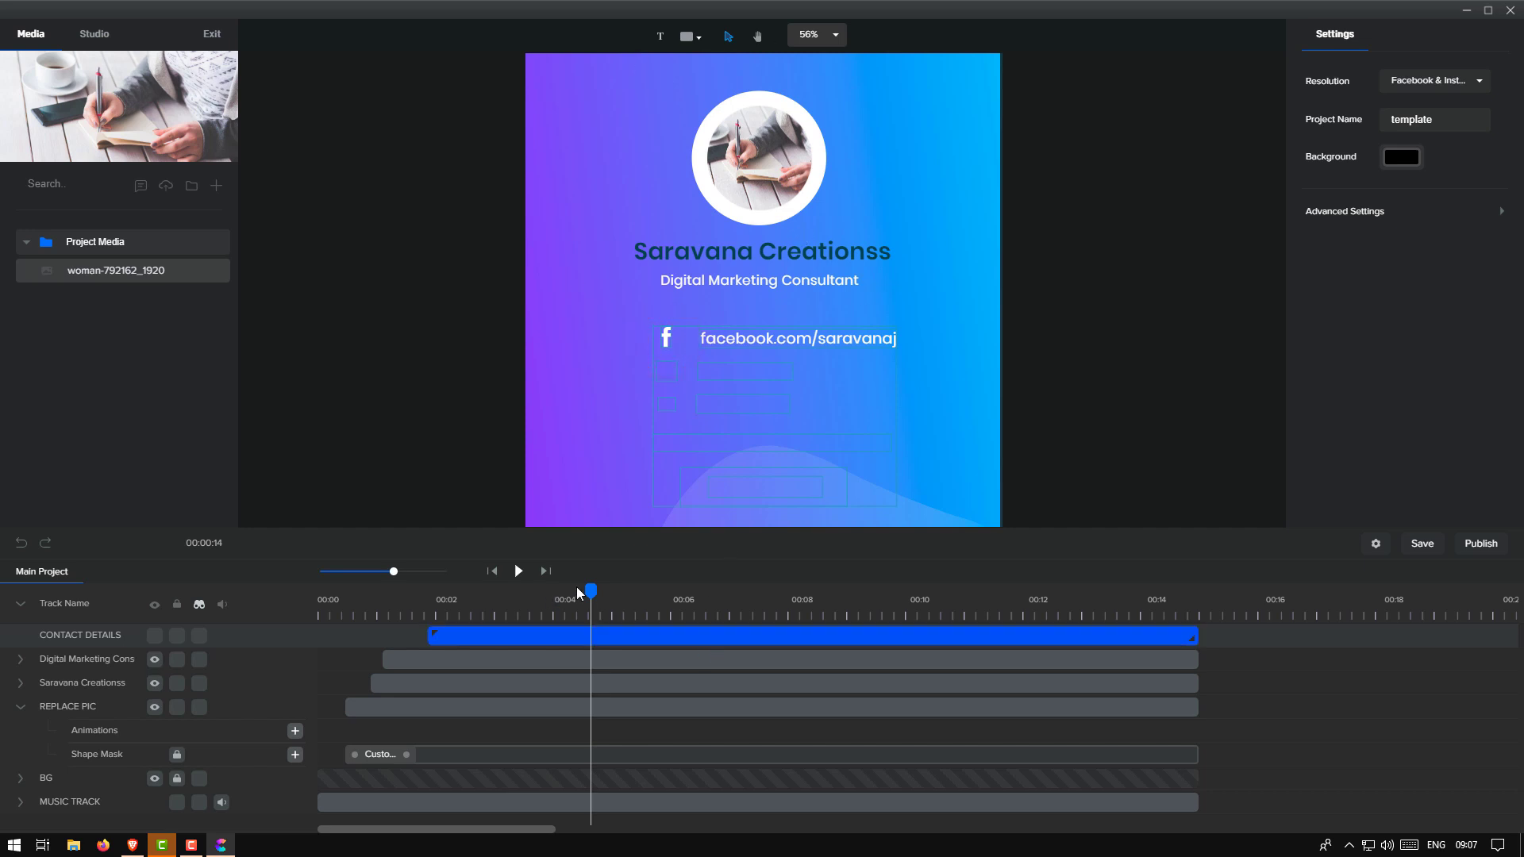
left_click_drag(589, 589, 570, 629)
left_click(673, 441)
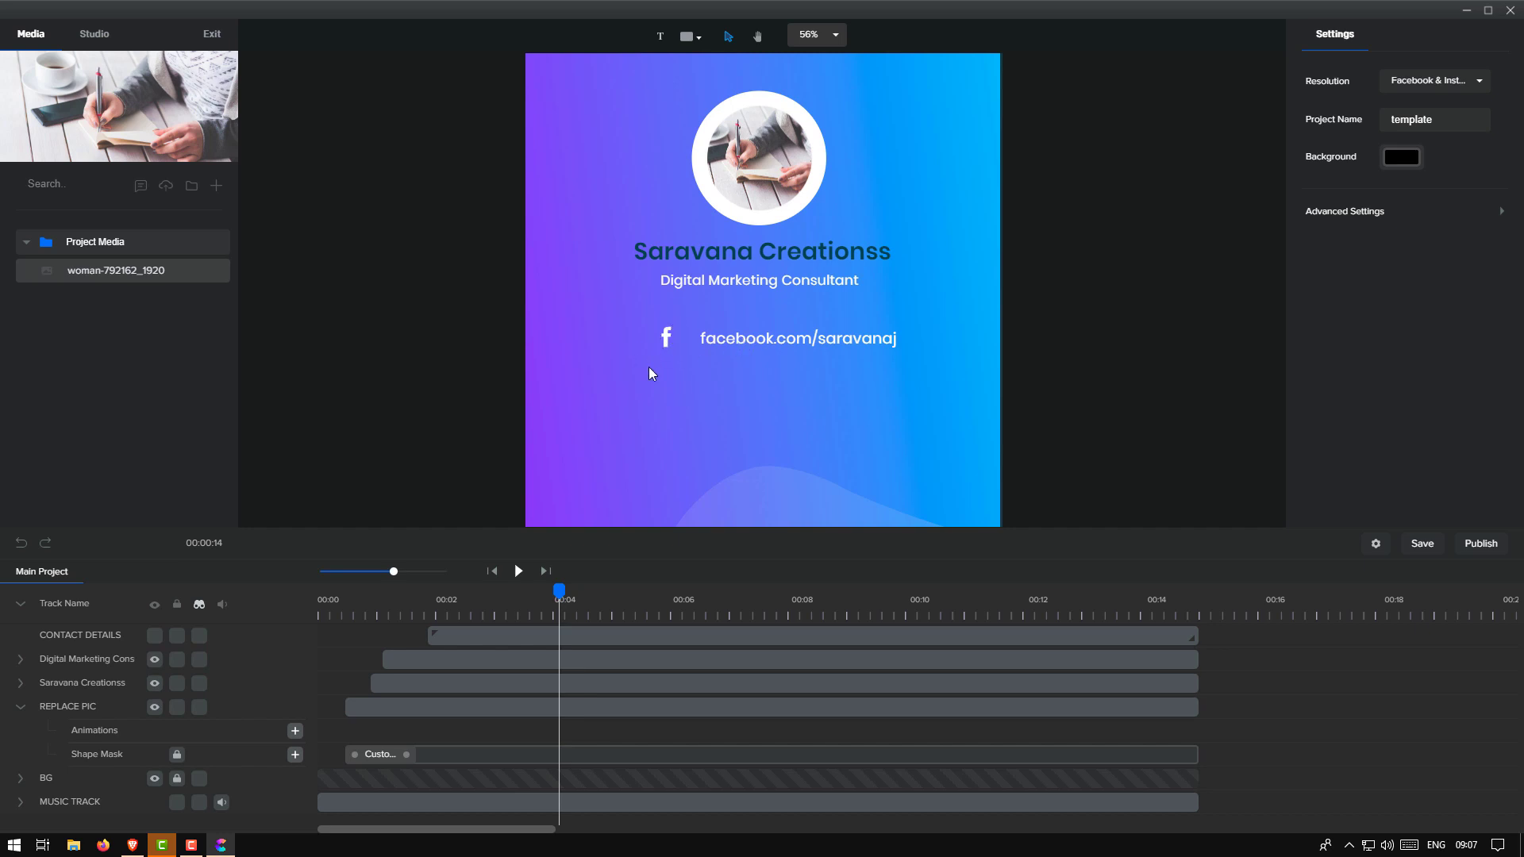
left_click_drag(559, 595, 664, 589)
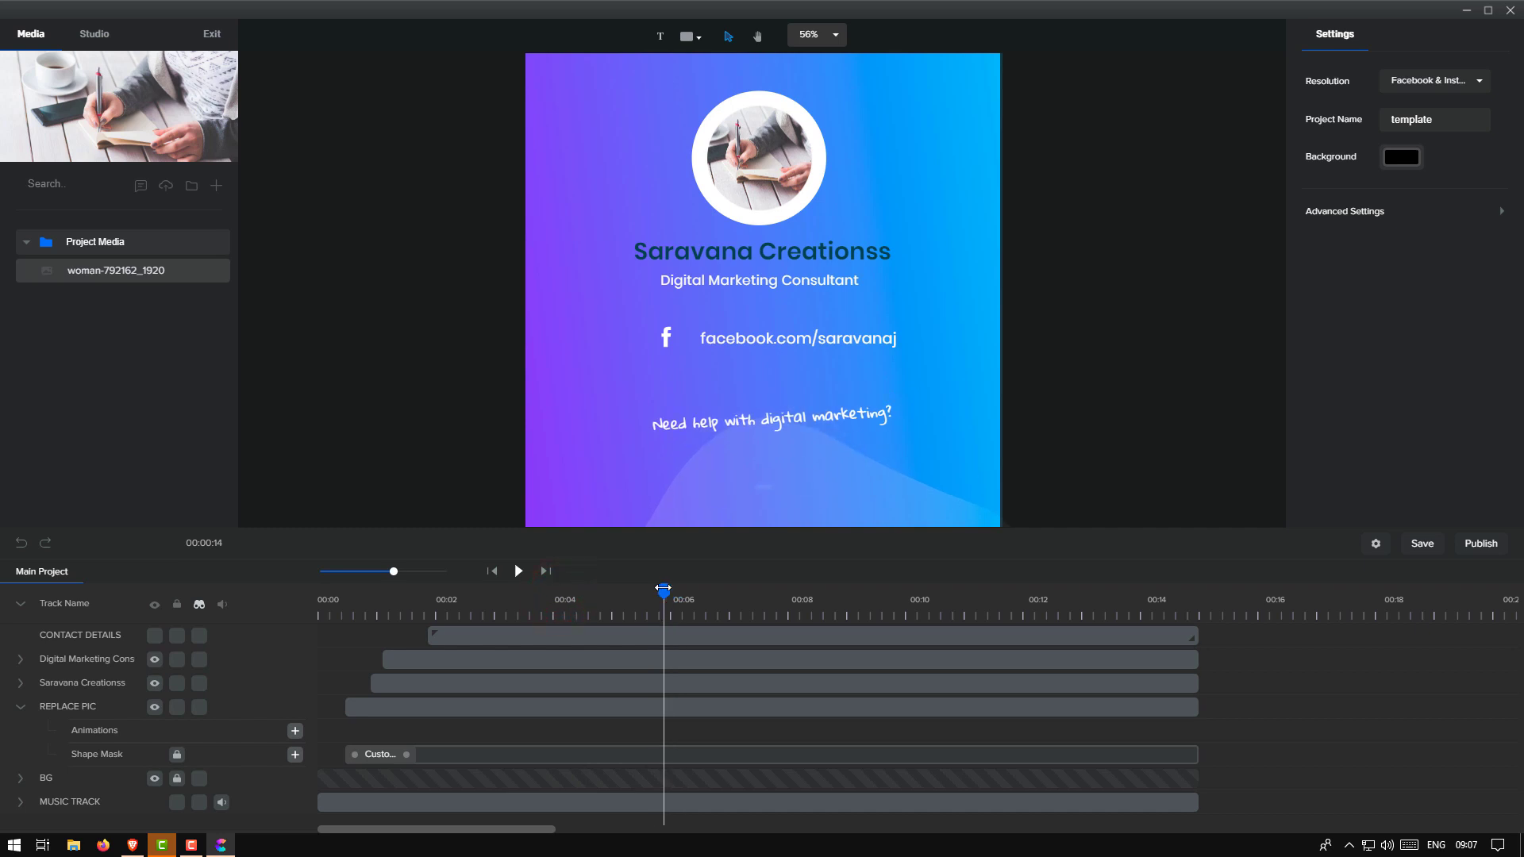
double_click(770, 343)
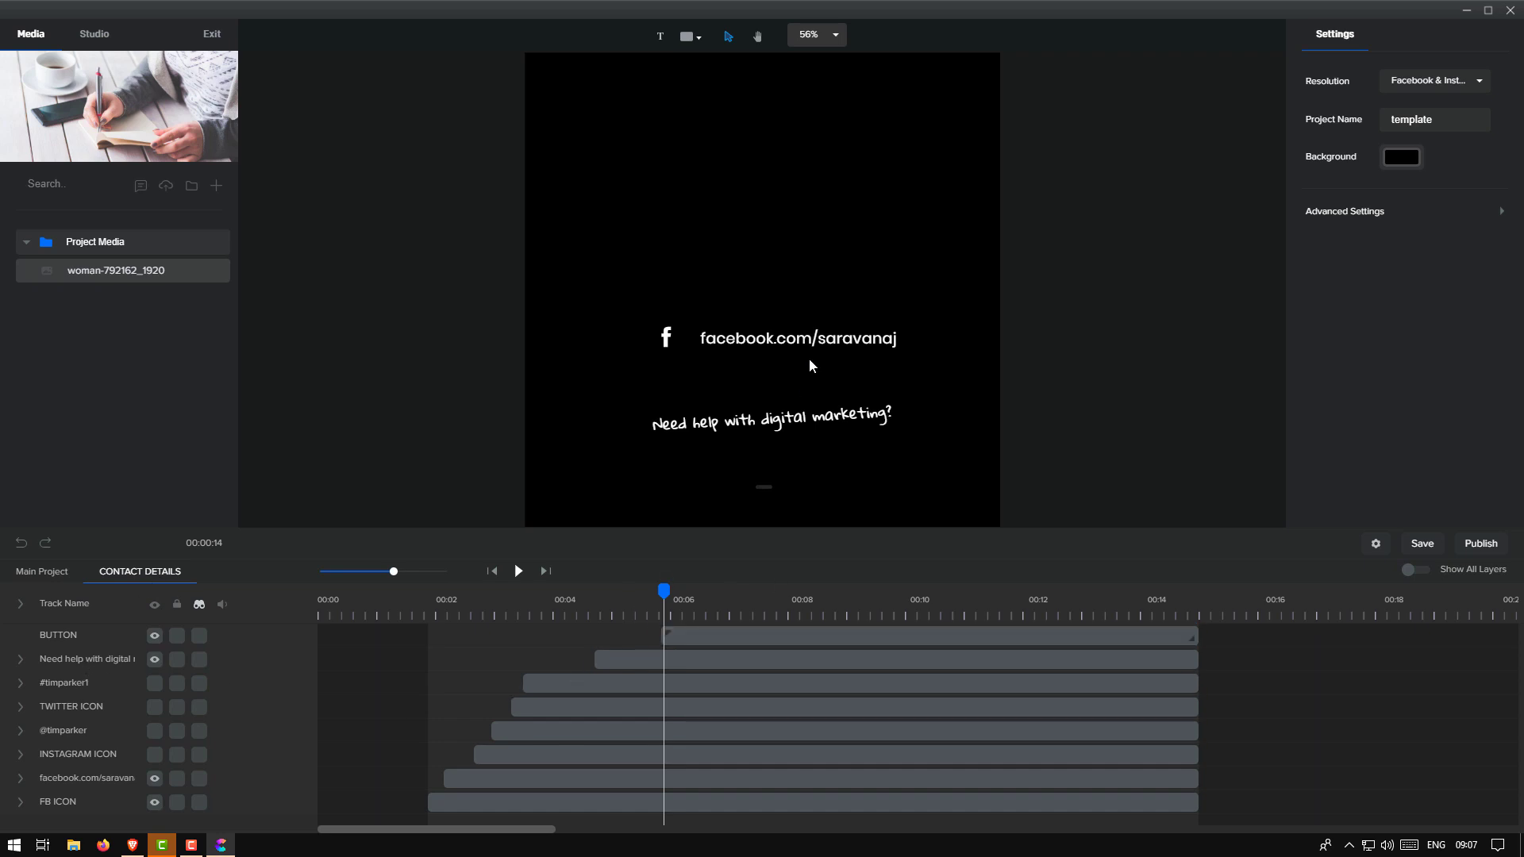
Move the Facebook address left so it sits right beside the f icon
left_click(748, 343)
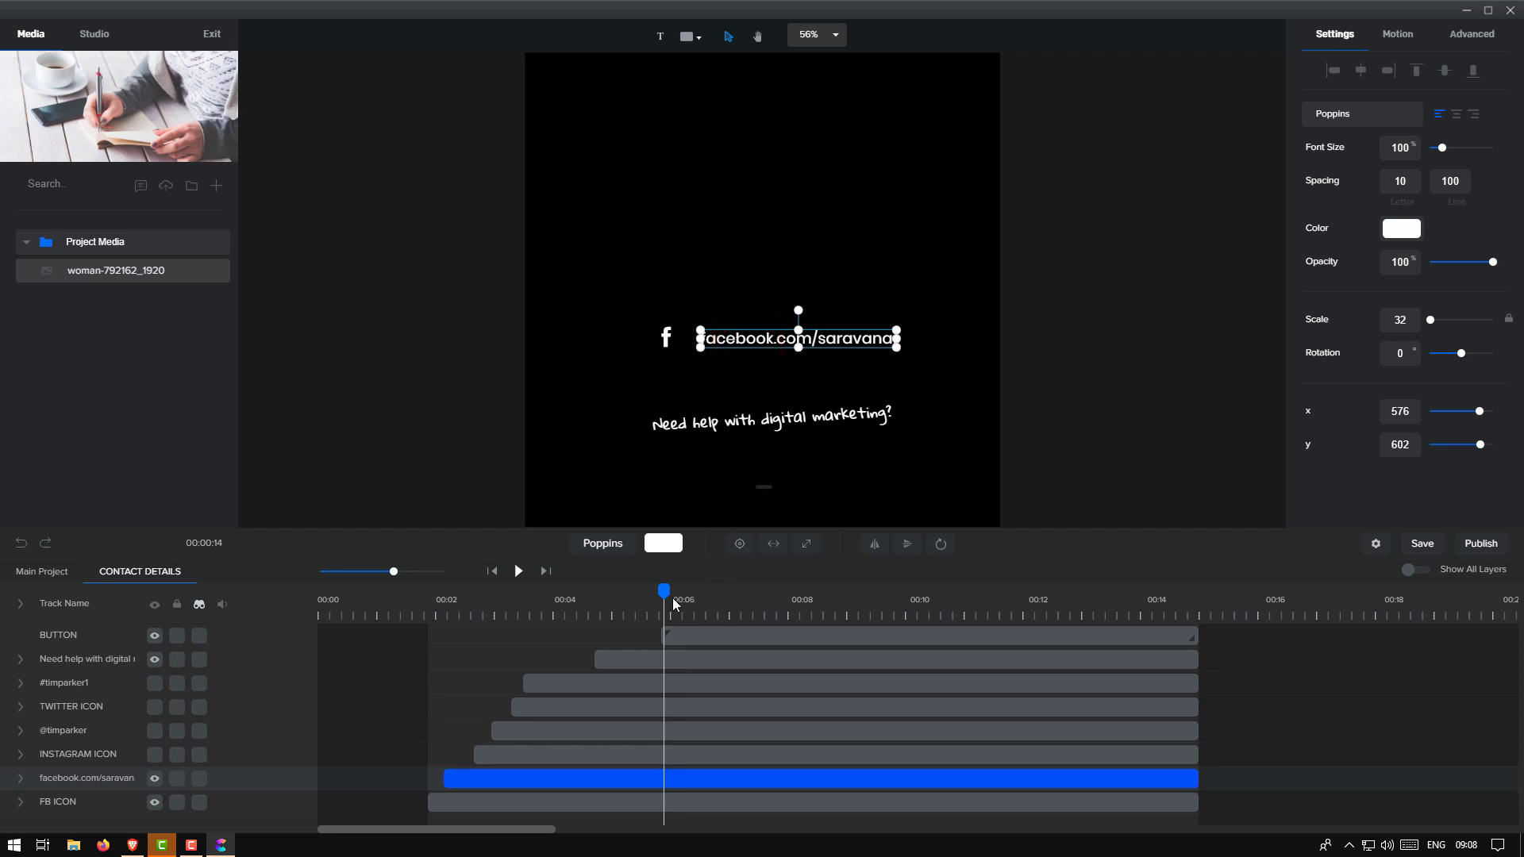
left_click_drag(665, 593, 843, 595)
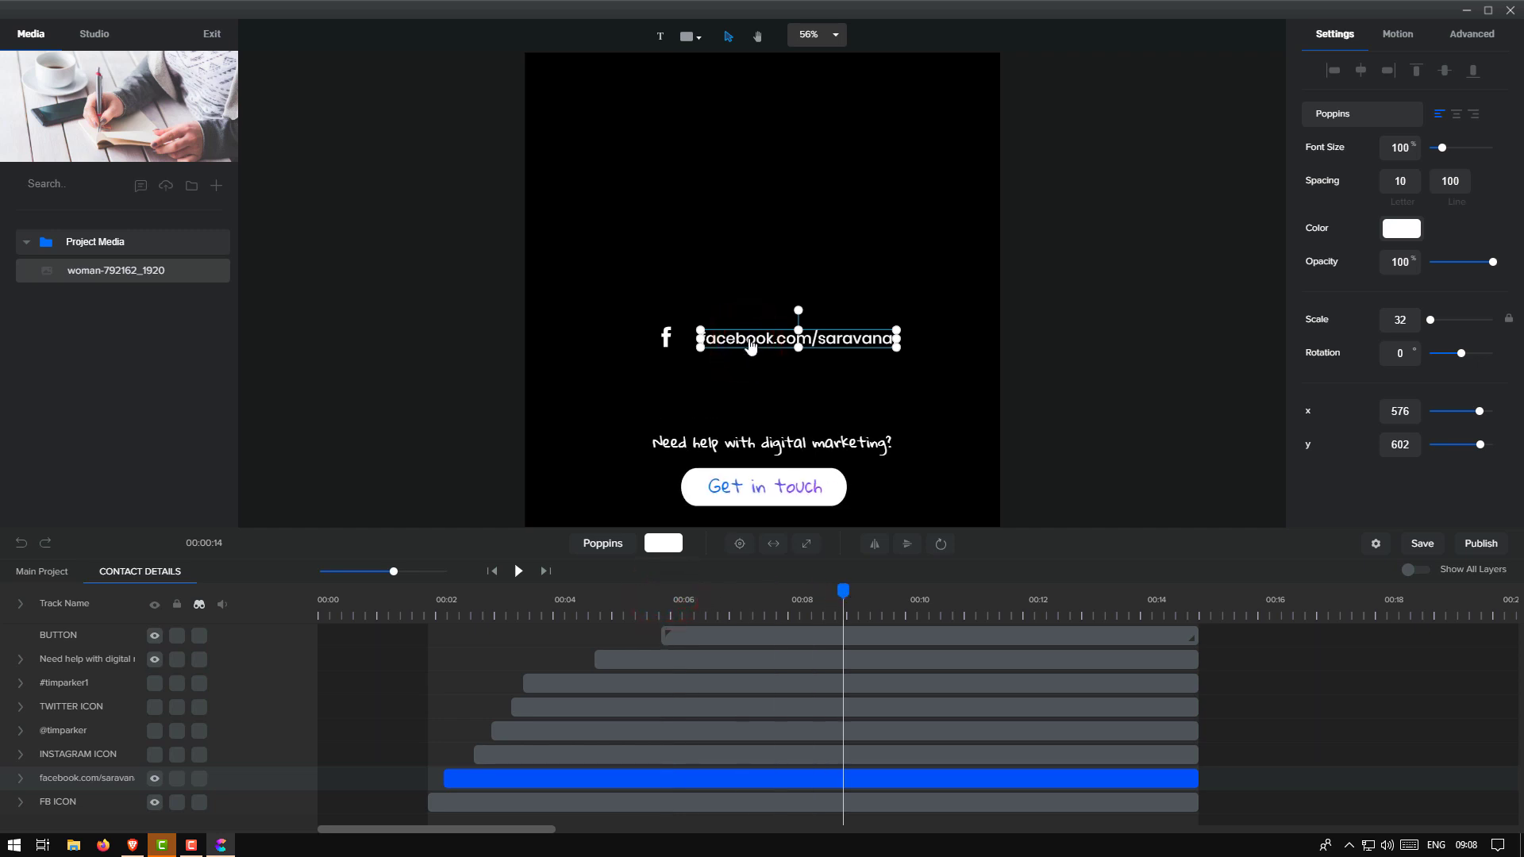
left_click_drag(750, 343, 710, 339)
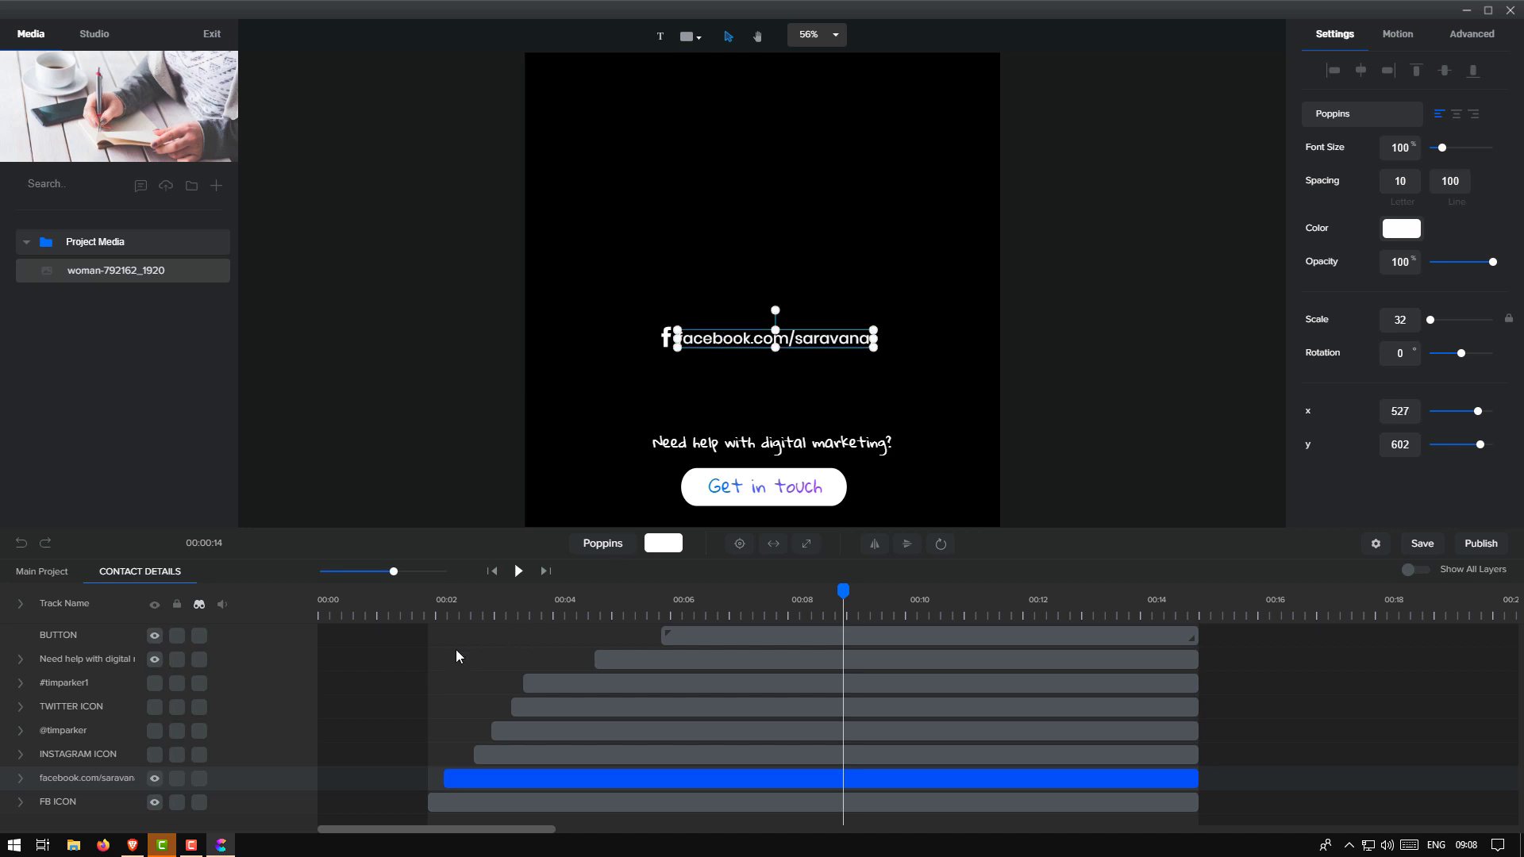
In the main project, rewind and play the card animation, then pause it
left_click(52, 573)
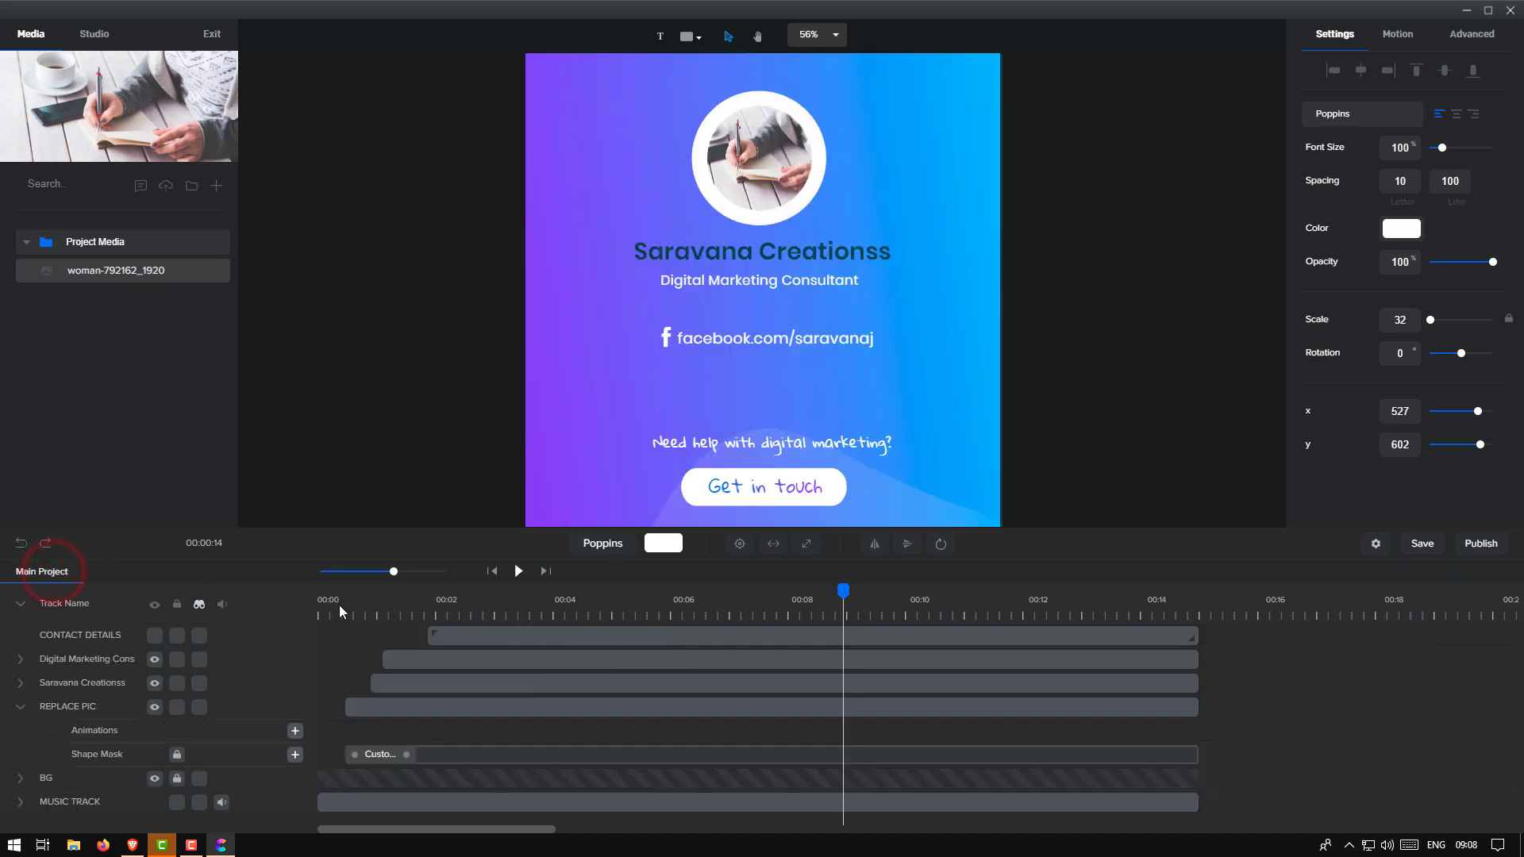
left_click(324, 615)
left_click(518, 571)
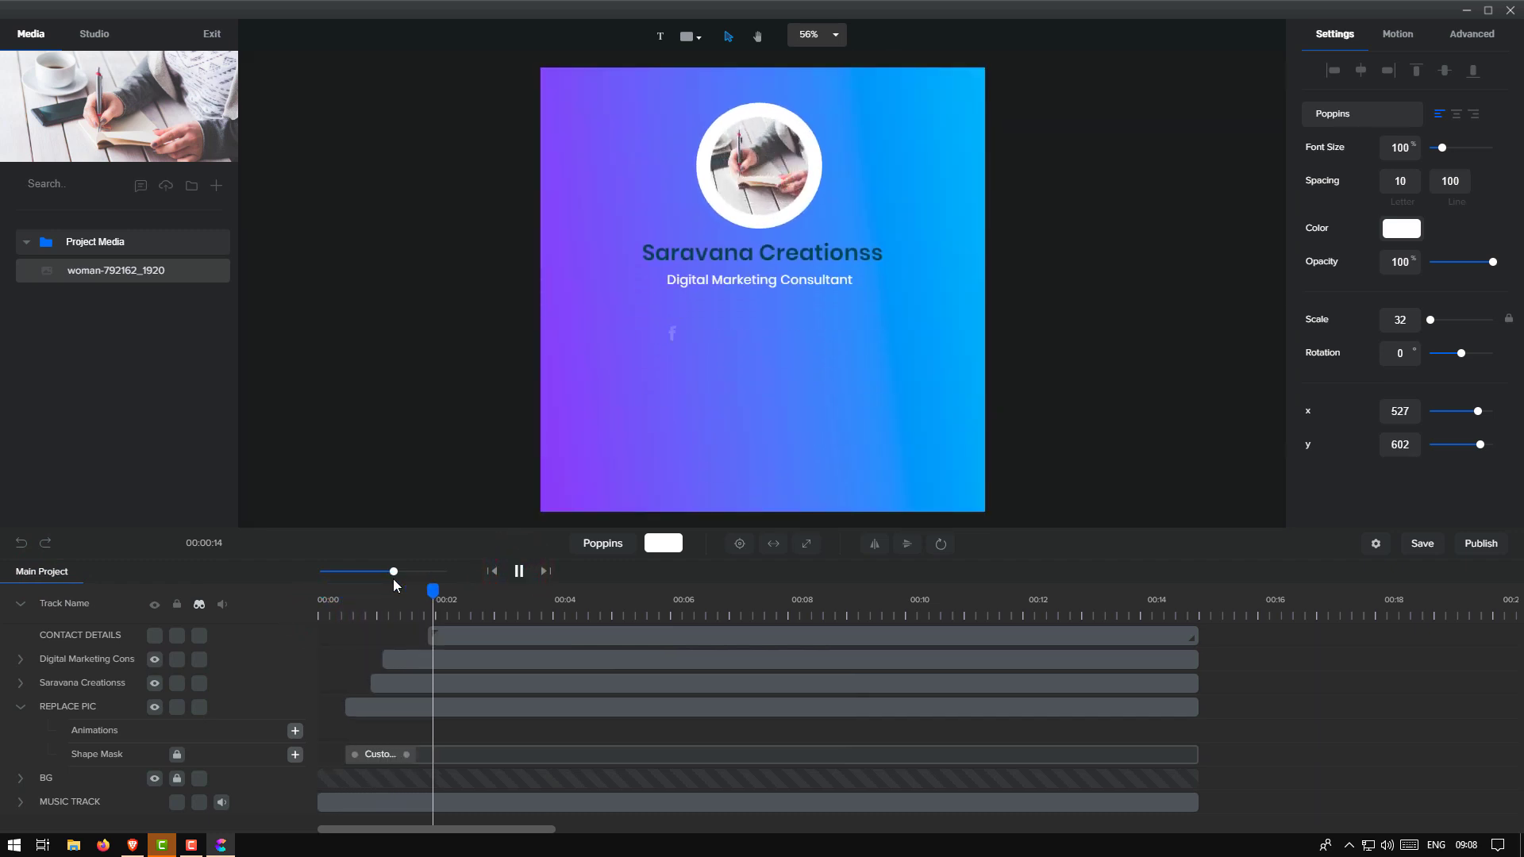
left_click(518, 571)
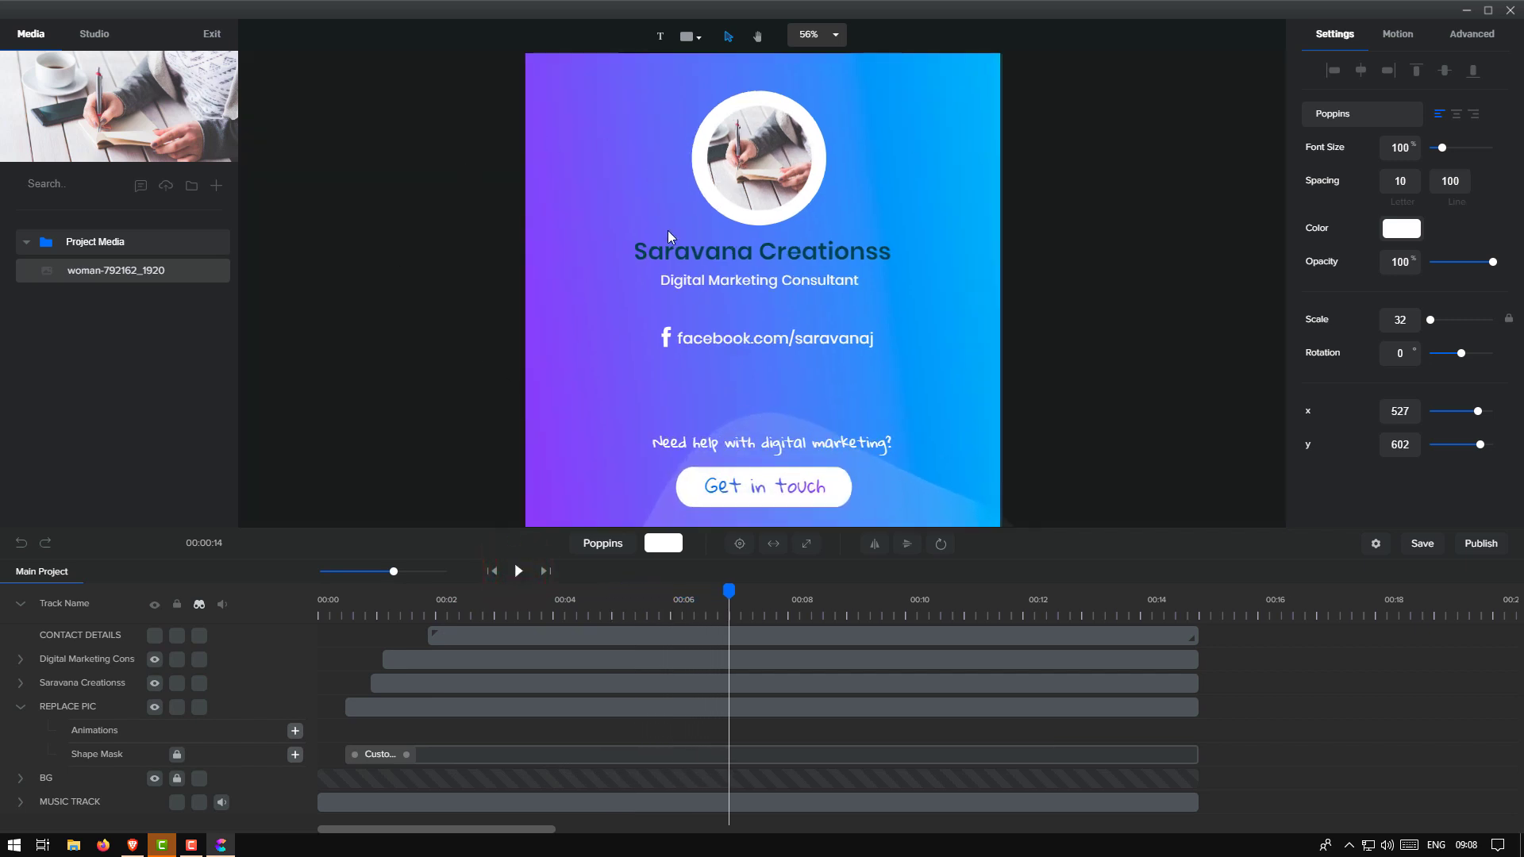
scroll(1014, 483, "up", 5)
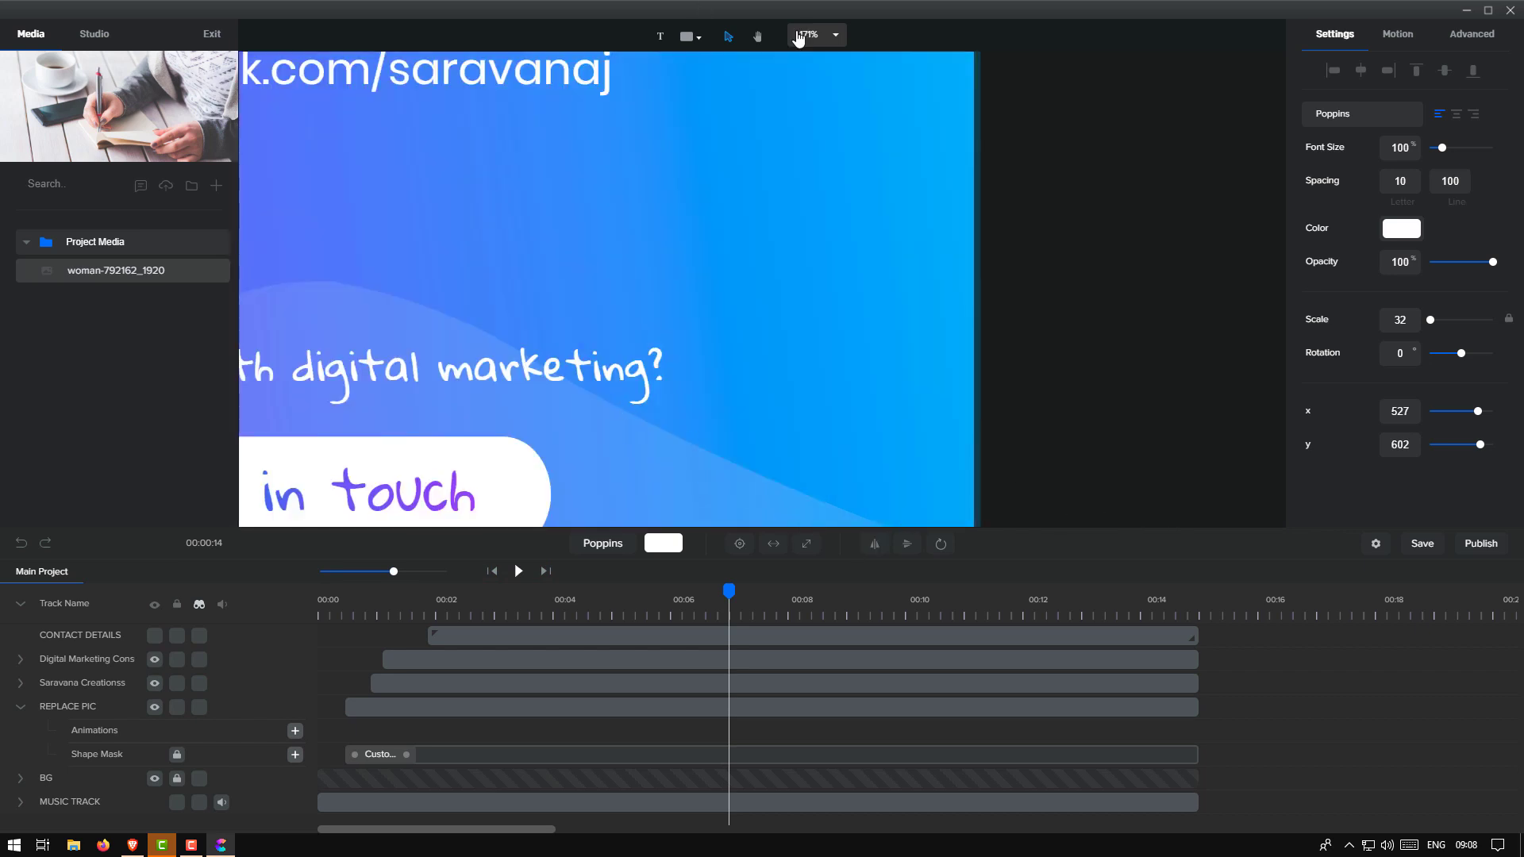
Fit the whole card to the screen with the zoom dropdown and save the project
left_click(836, 36)
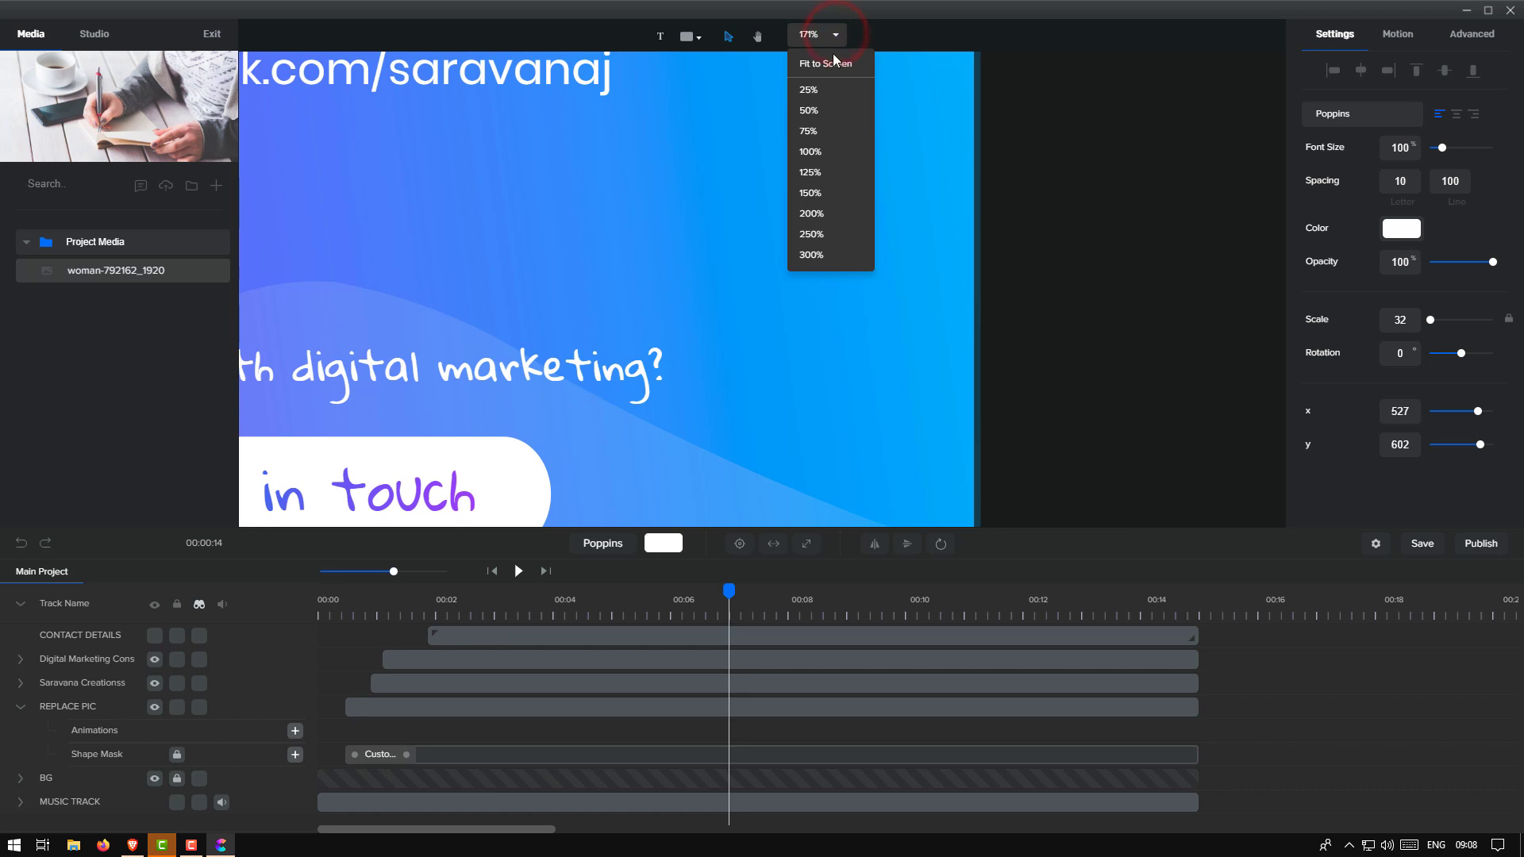
left_click(832, 63)
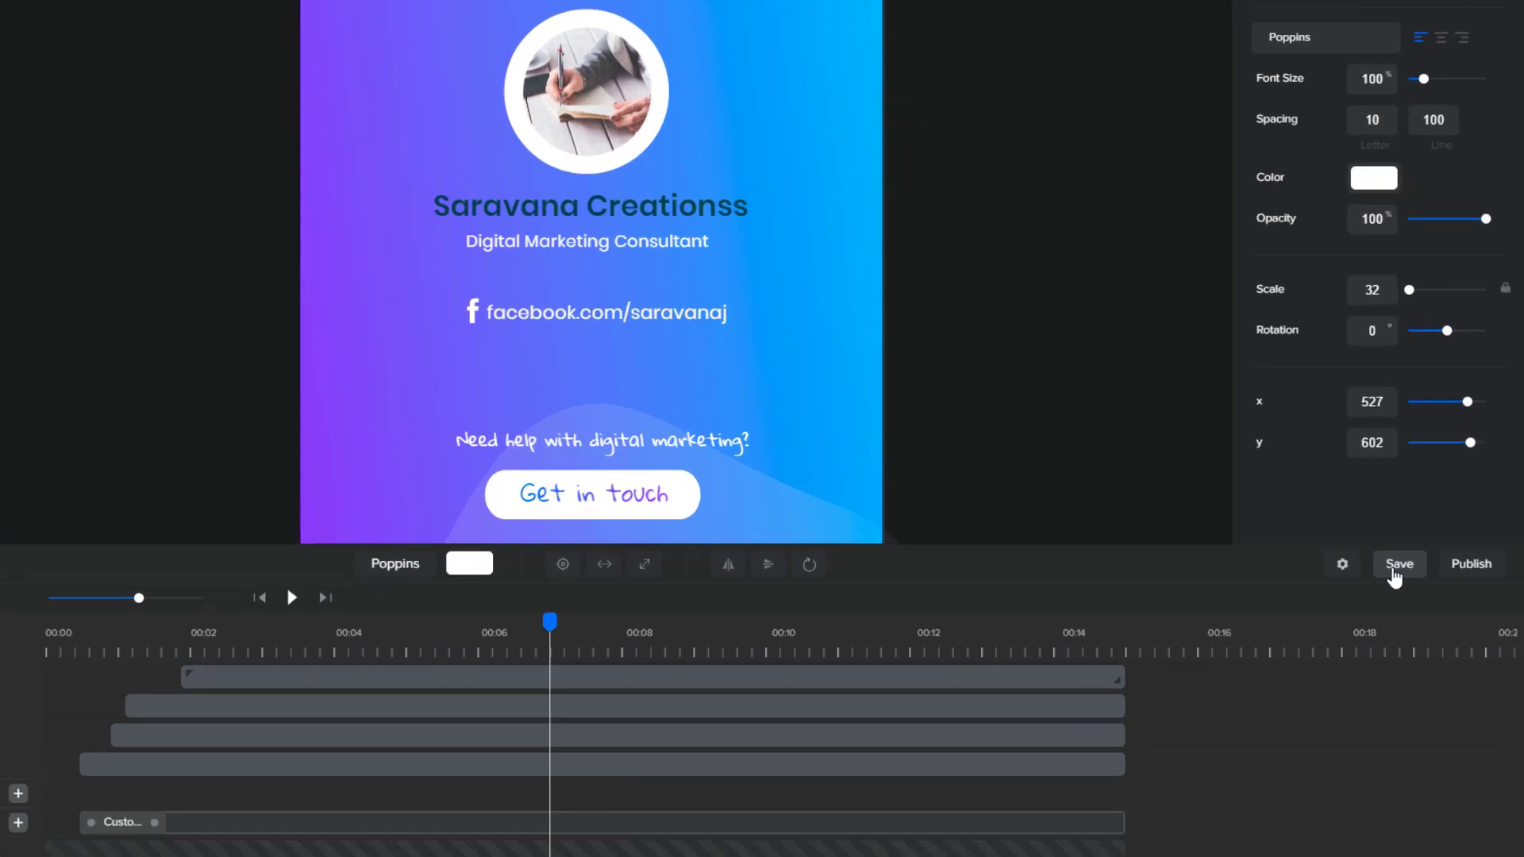
left_click(1419, 547)
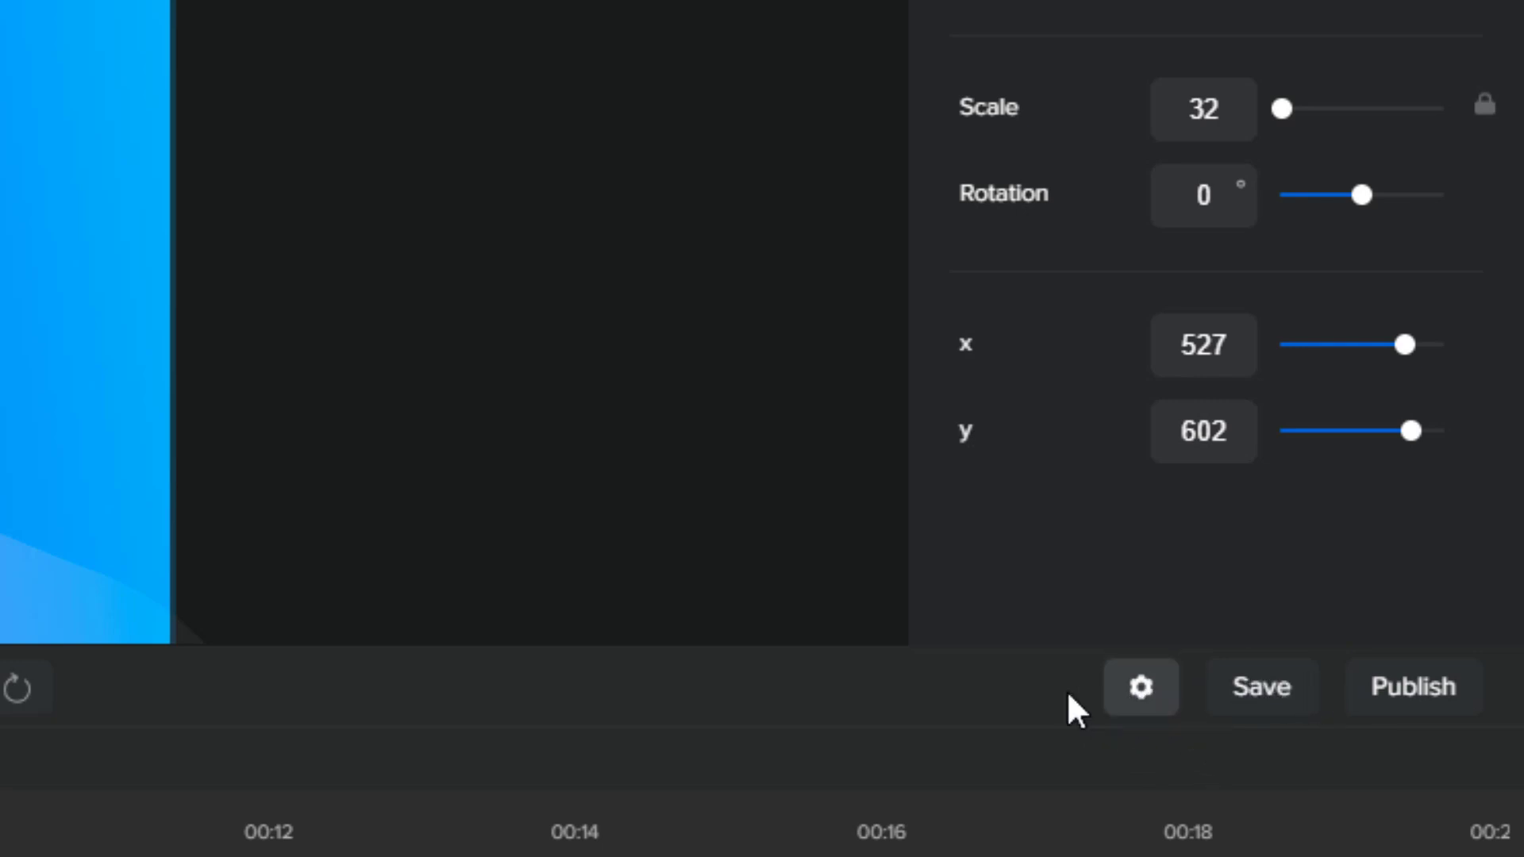
In project settings, keep the resolution unchanged and rename the project to SCFacebook
left_click(1140, 687)
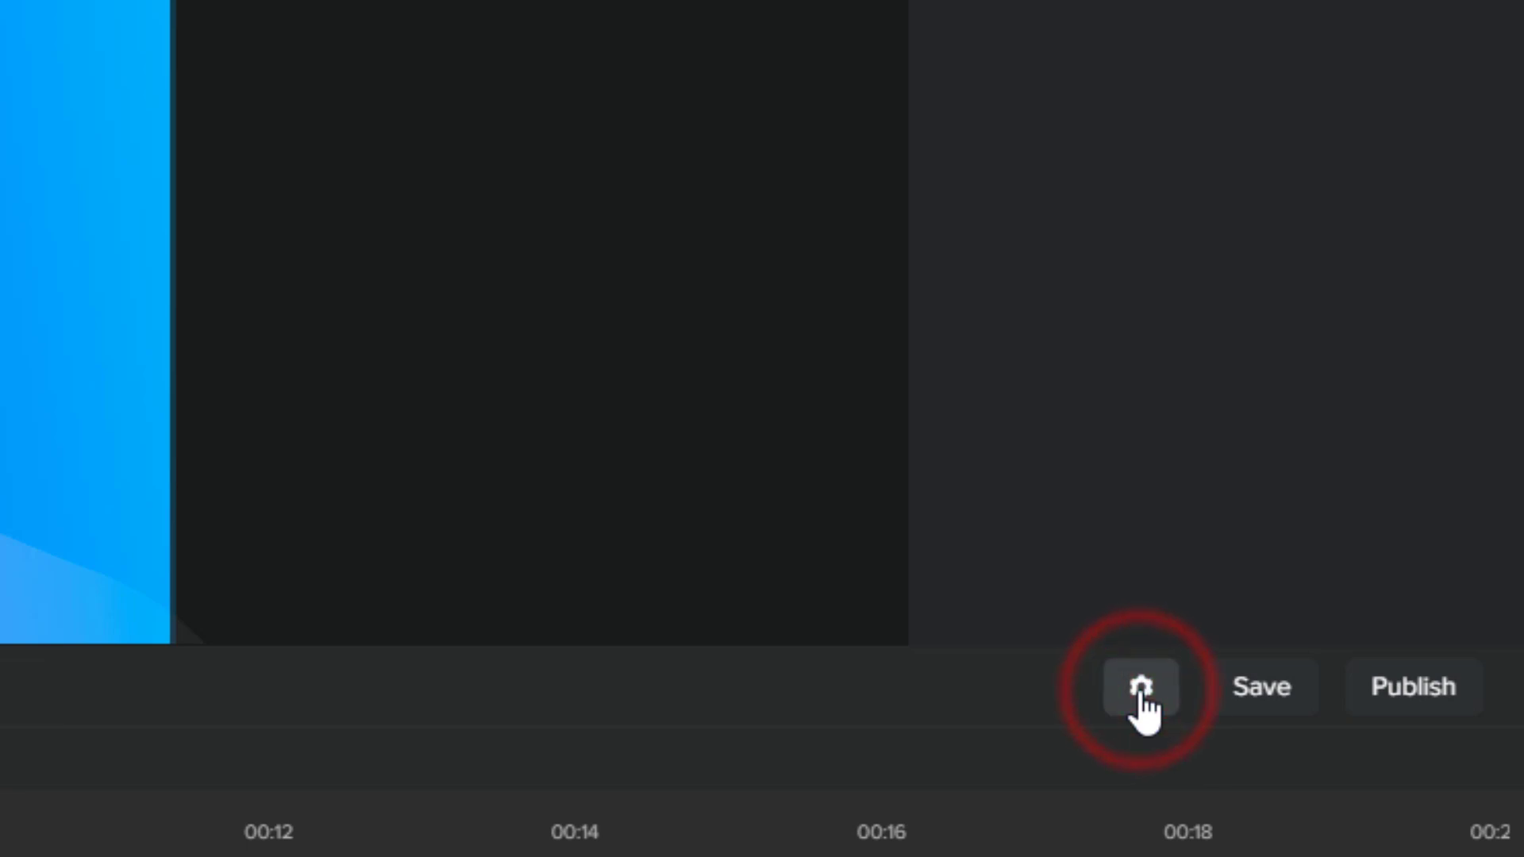
left_click(1214, 283)
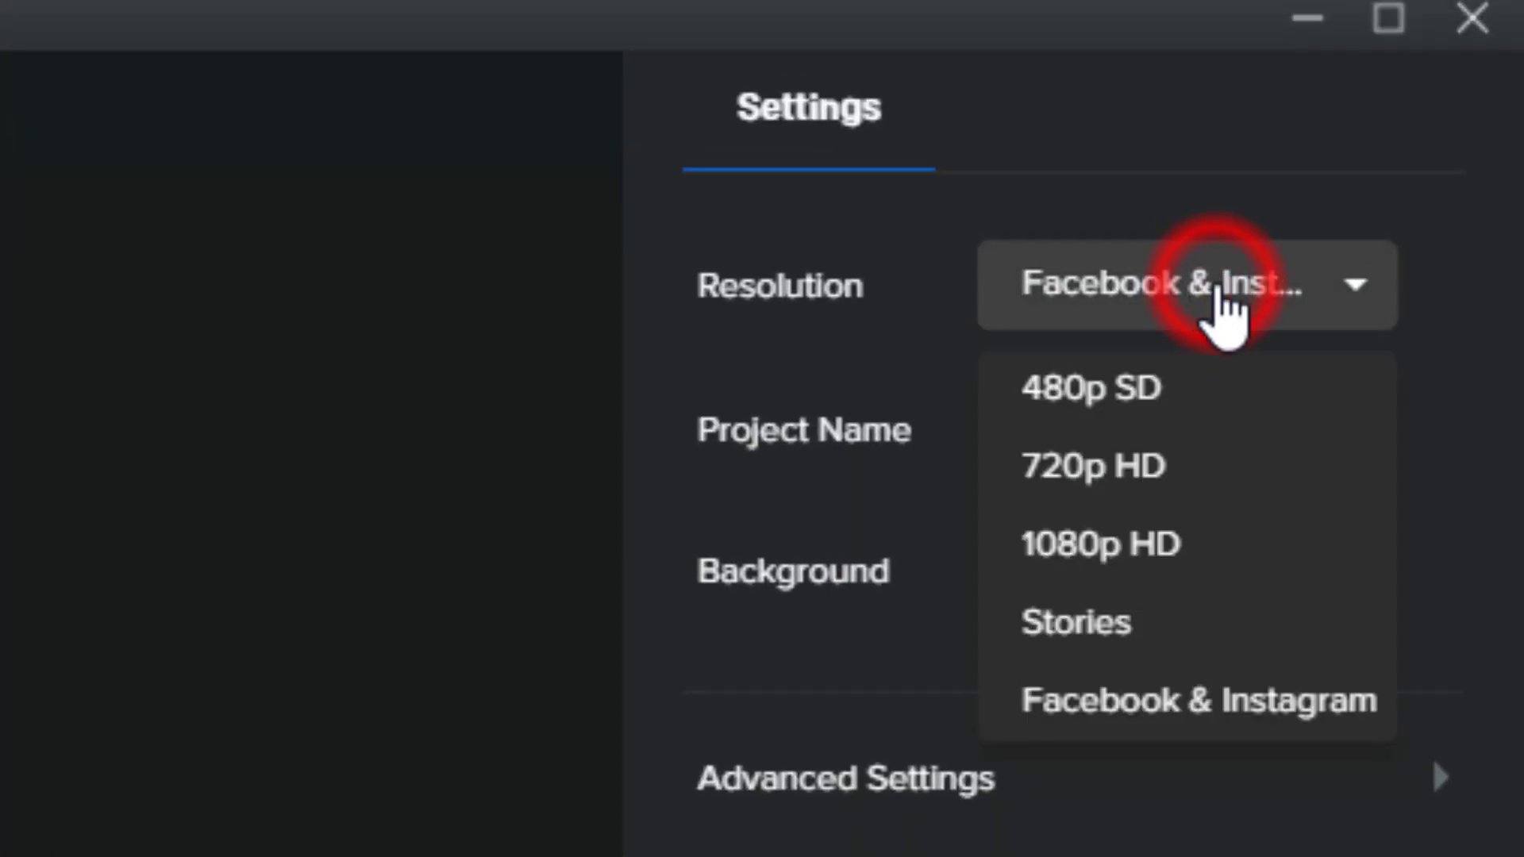
left_click(790, 556)
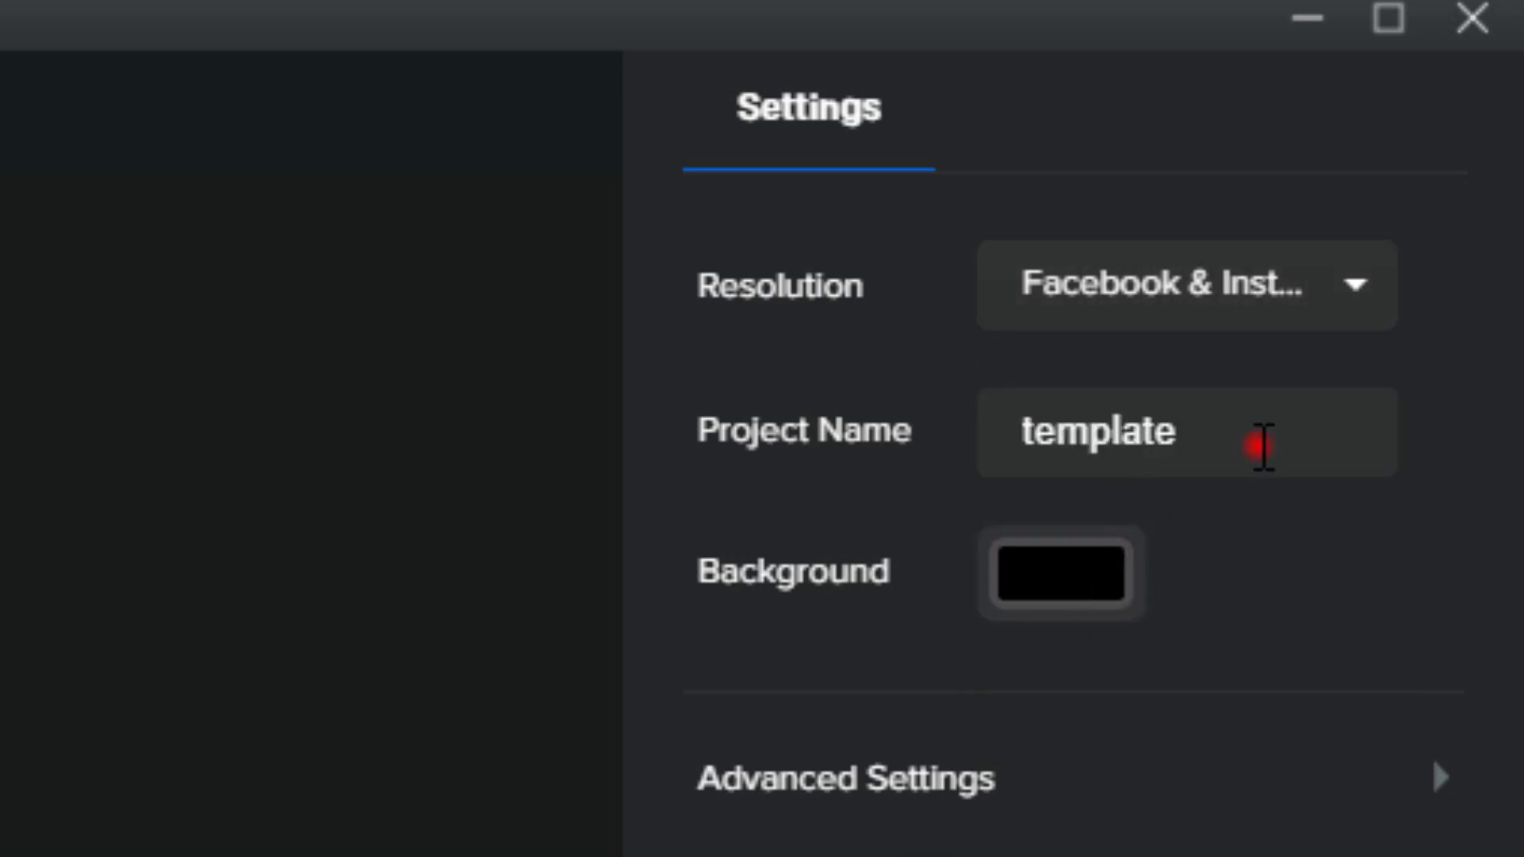
left_click(1262, 447)
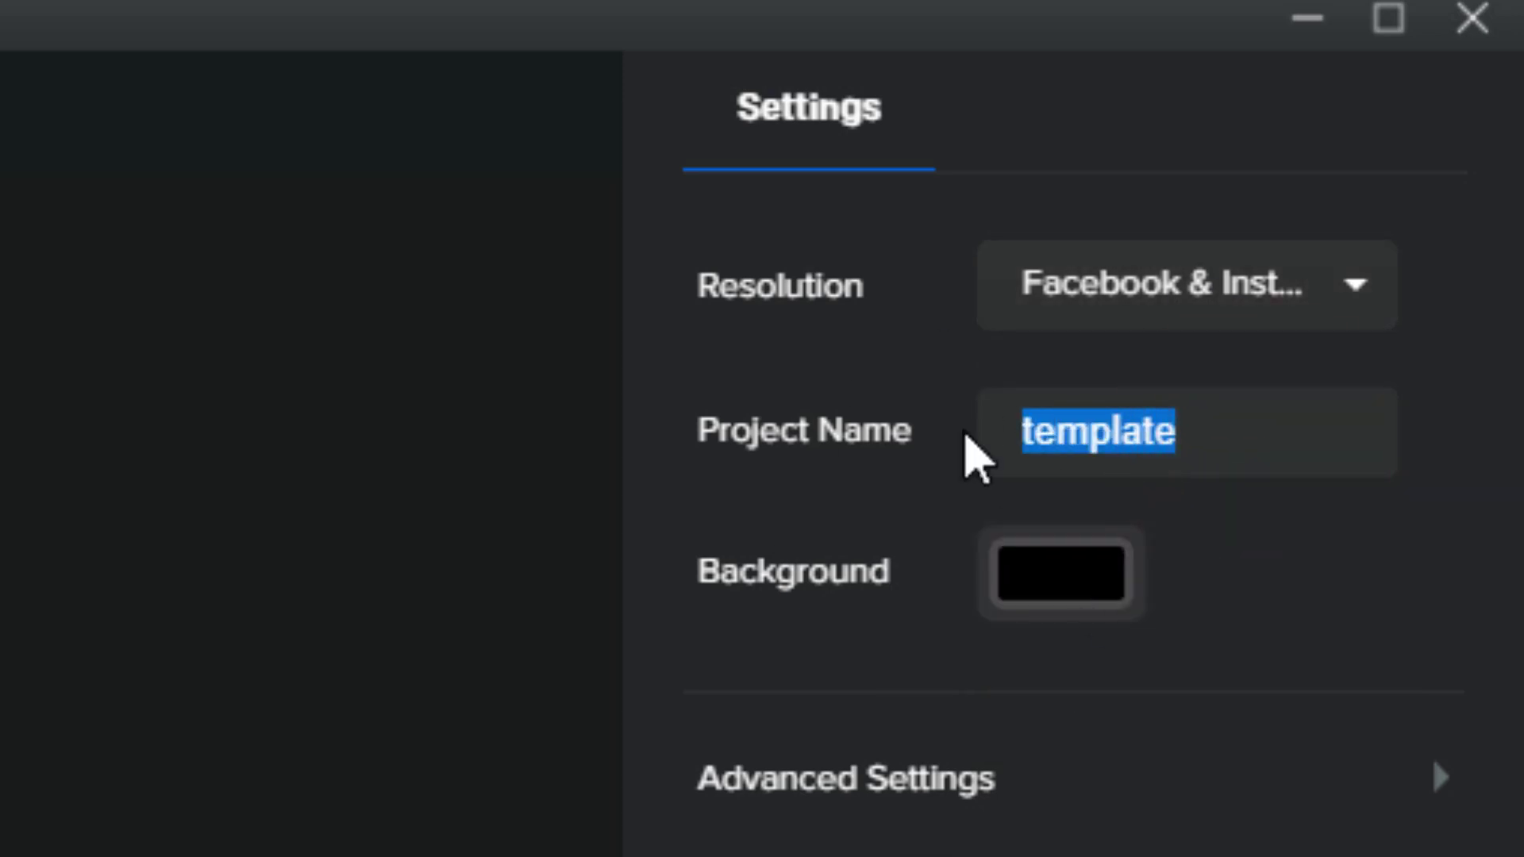
type("SjFacebook")
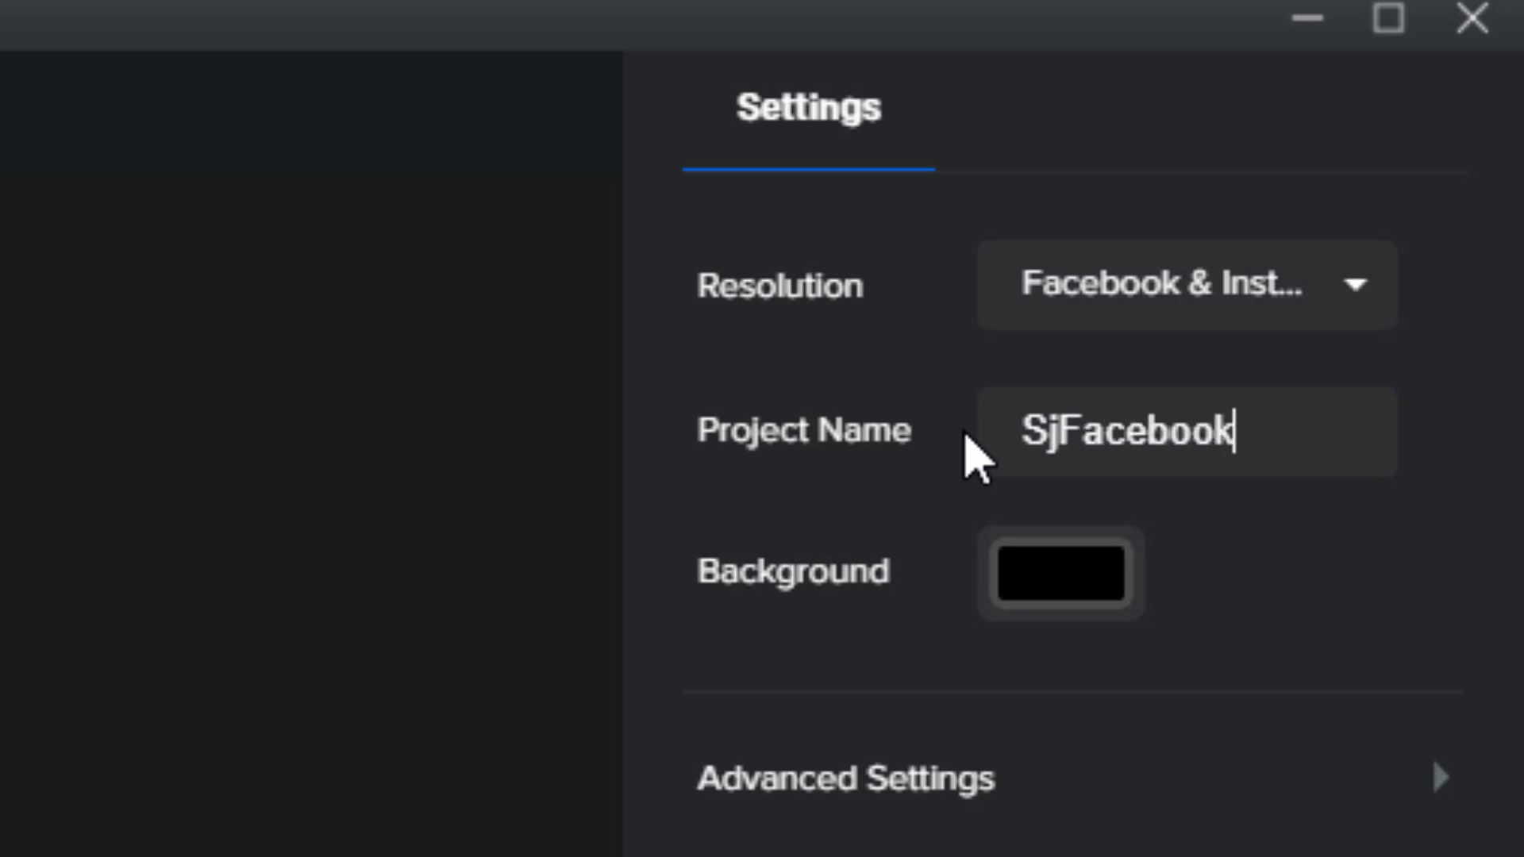
type("C")
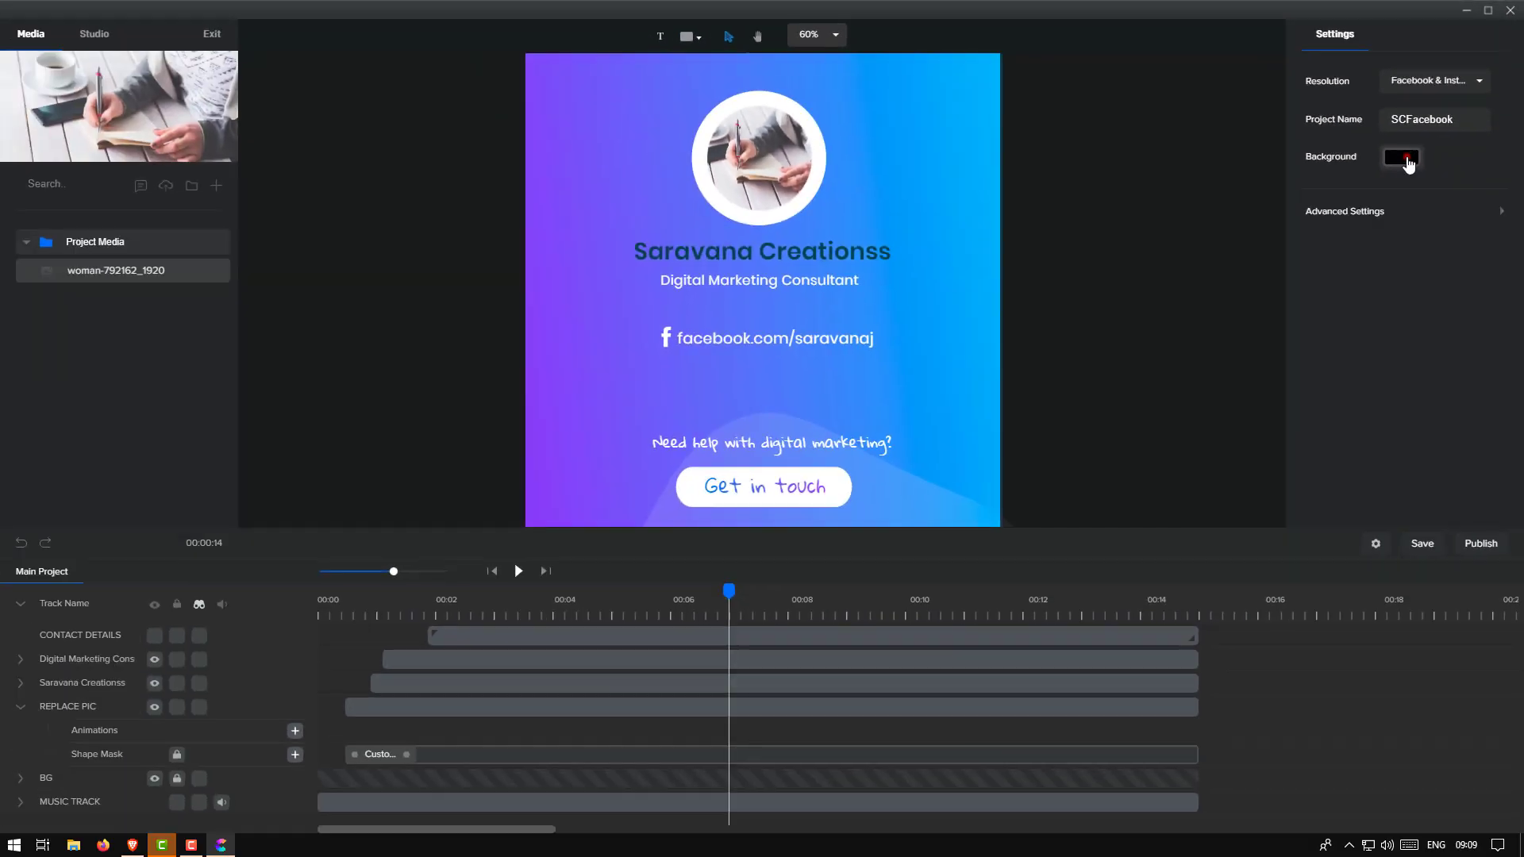
Set the project background colour to the near-white pink #FFF7F7
left_click(1064, 584)
mouse_move(1412, 101)
left_mouse_down()
mouse_move(1474, 90)
mouse_move(1382, 120)
left_mouse_up()
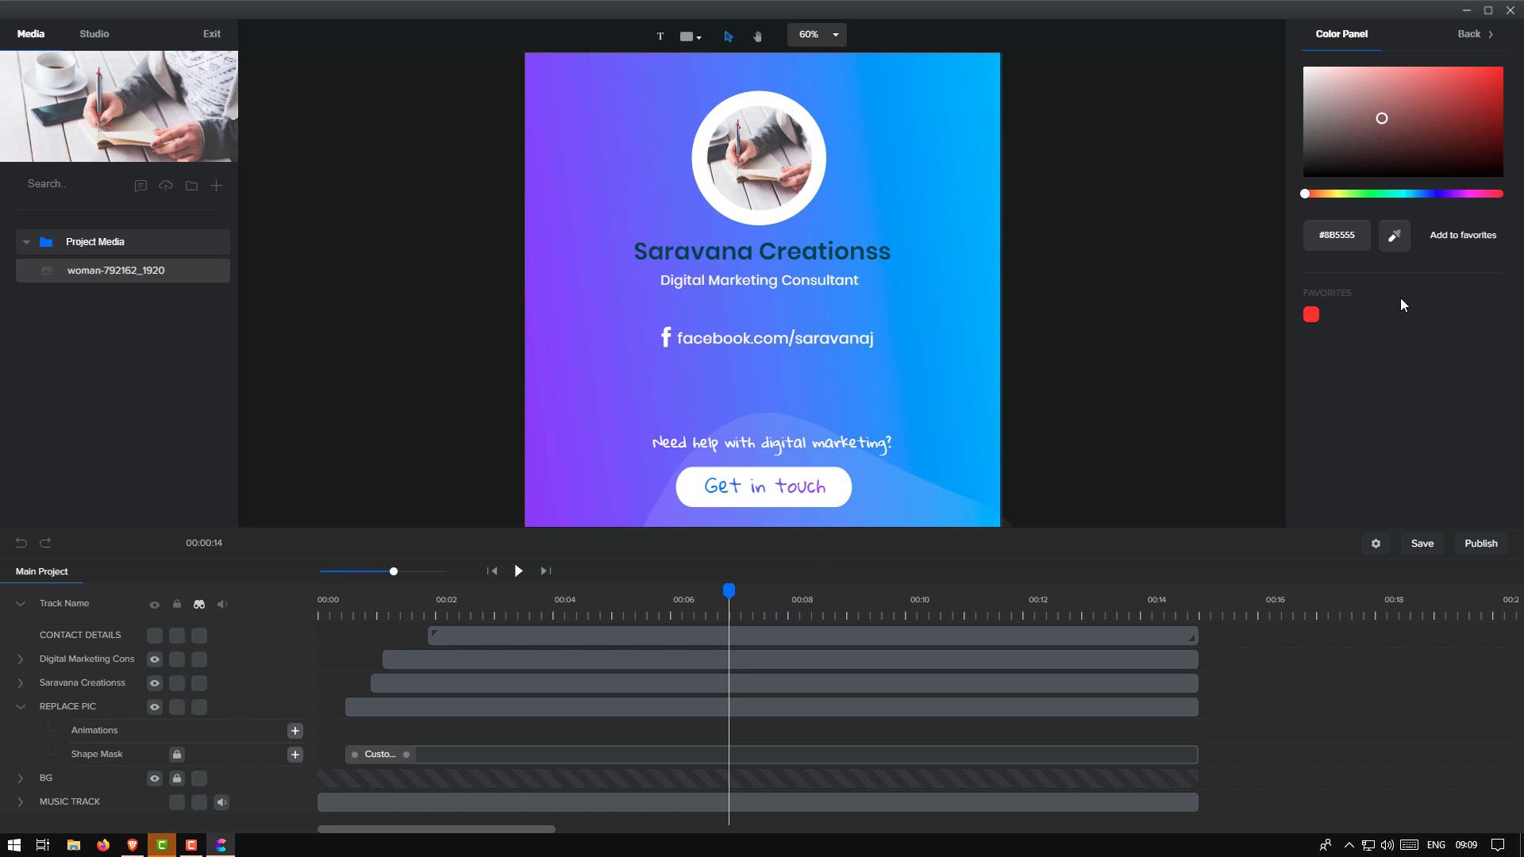
mouse_move(1454, 127)
left_mouse_down()
mouse_move(1476, 79)
mouse_move(1310, 142)
mouse_move(1310, 47)
mouse_move(1311, 63)
left_mouse_up()
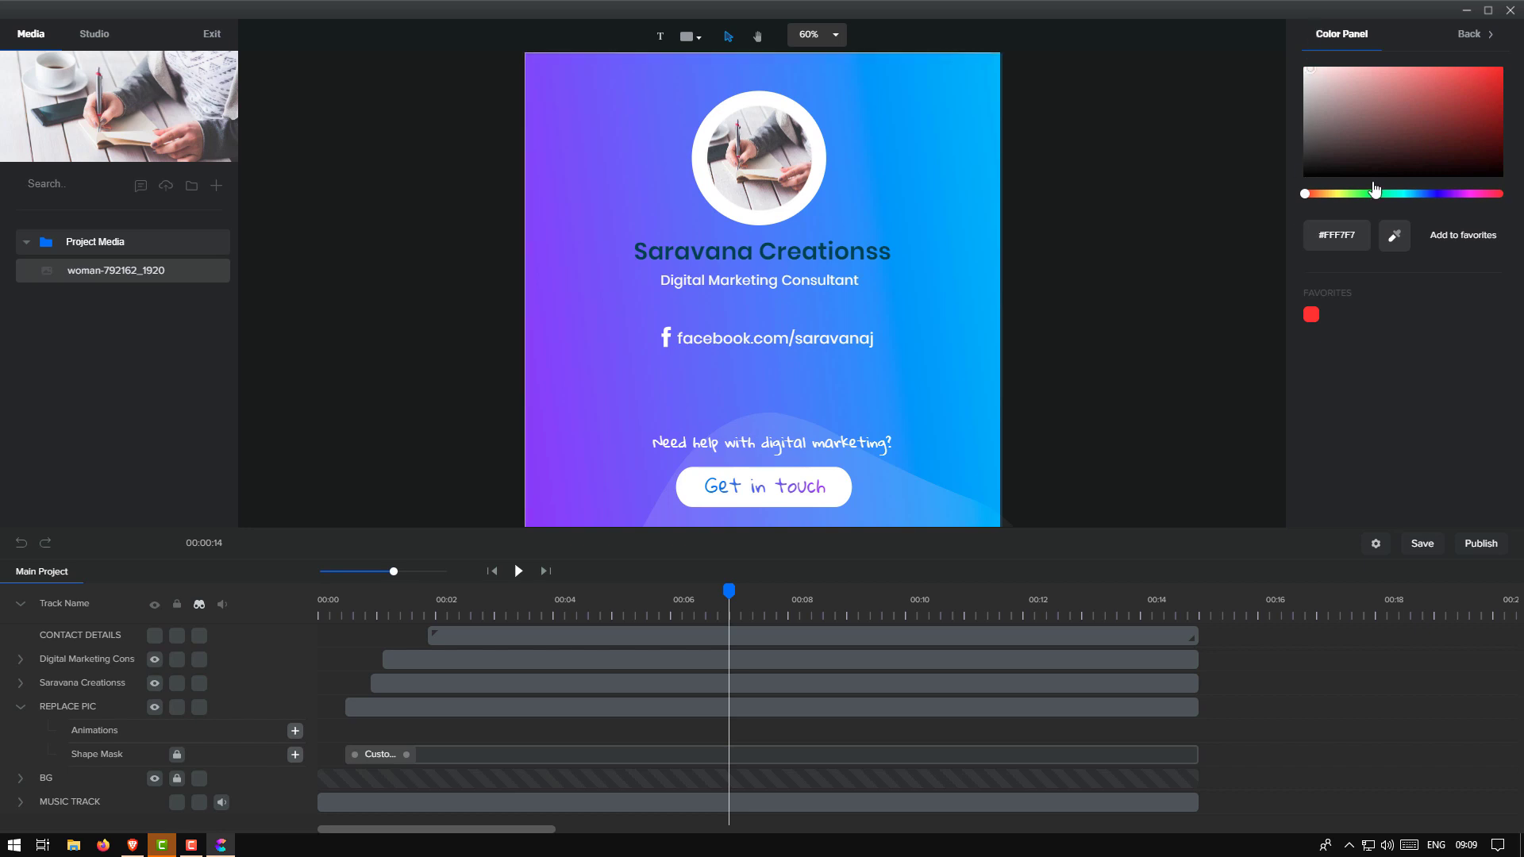
left_click(1479, 34)
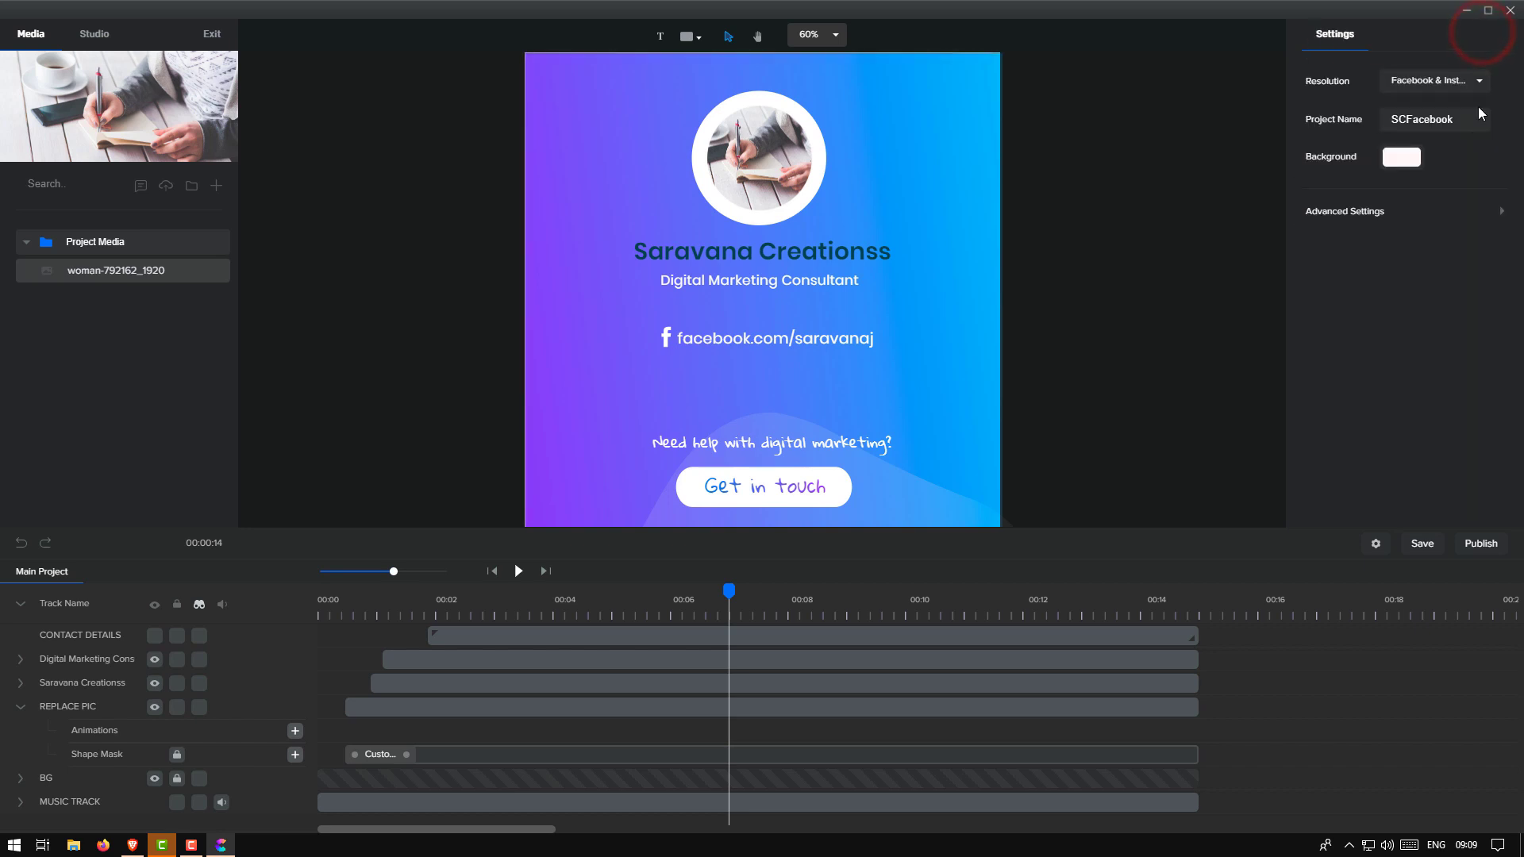
In Advanced Settings, set Autosave to every 1 minute and keep the canvas colour Dark
left_click(1503, 212)
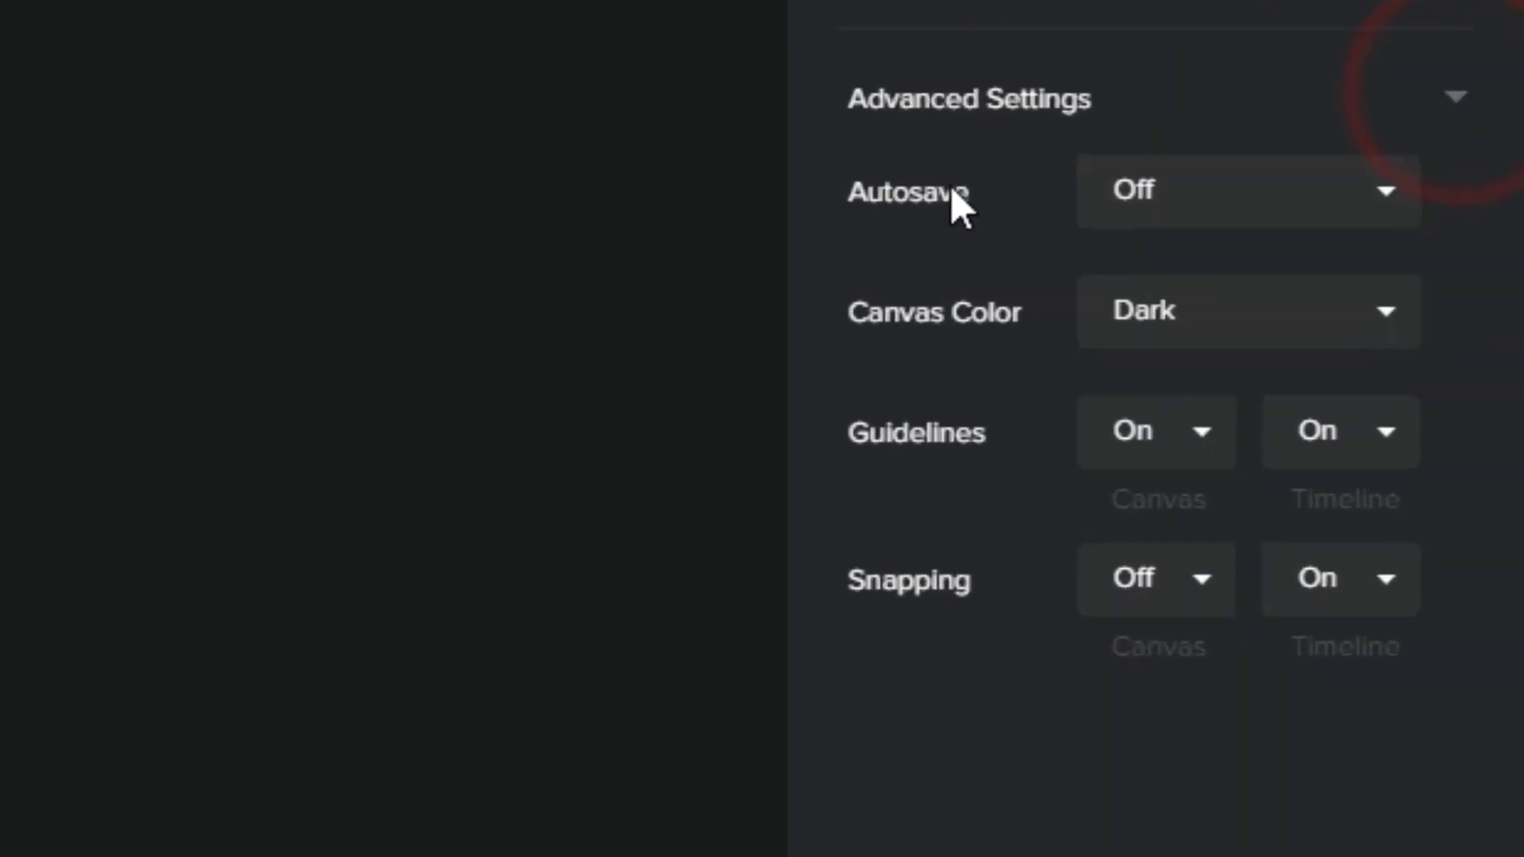
left_click(1198, 194)
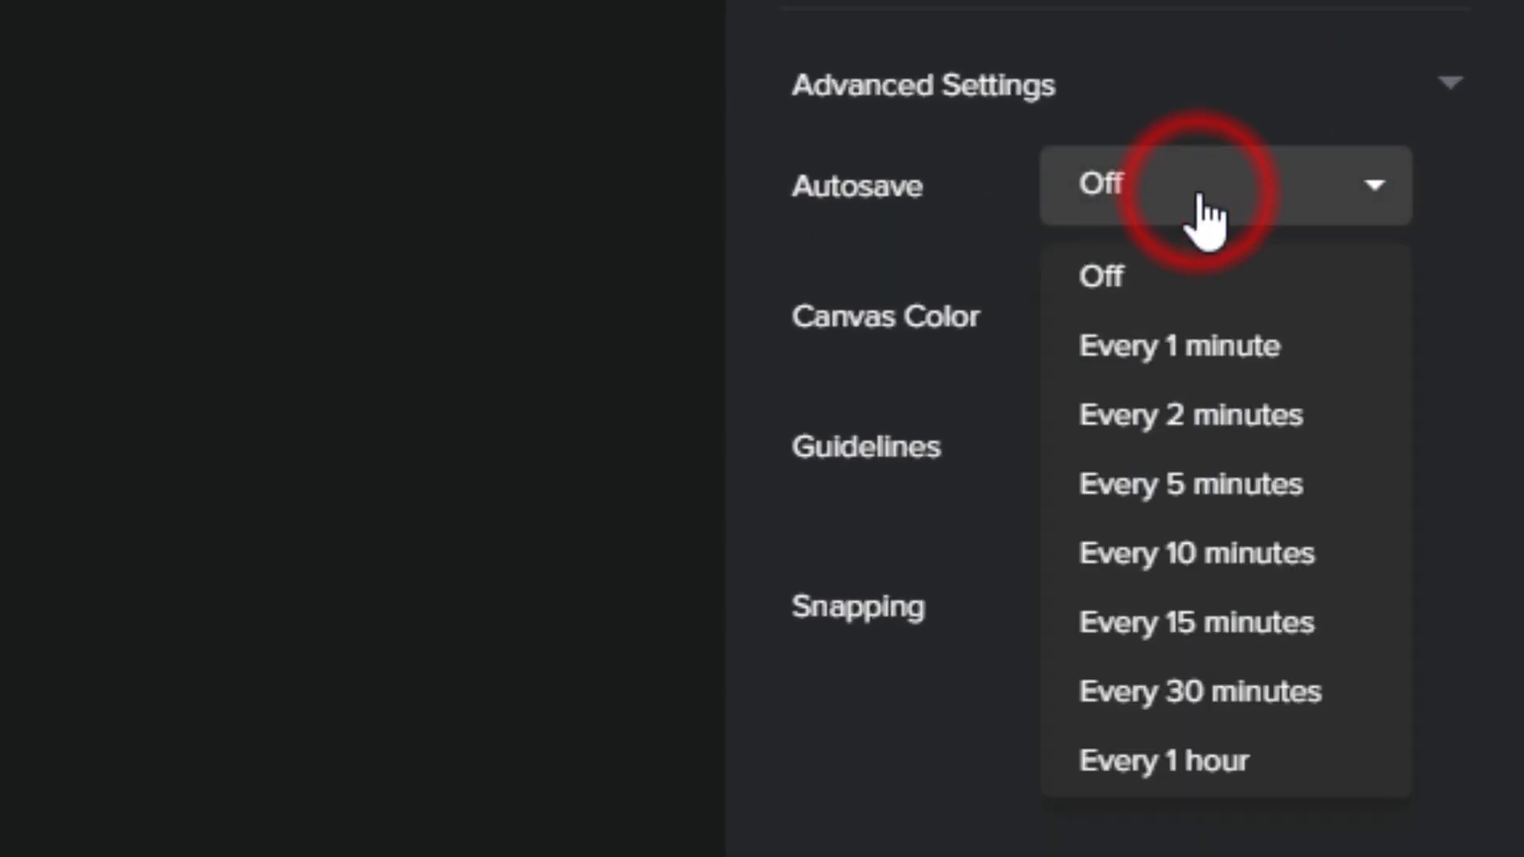
left_click(1183, 341)
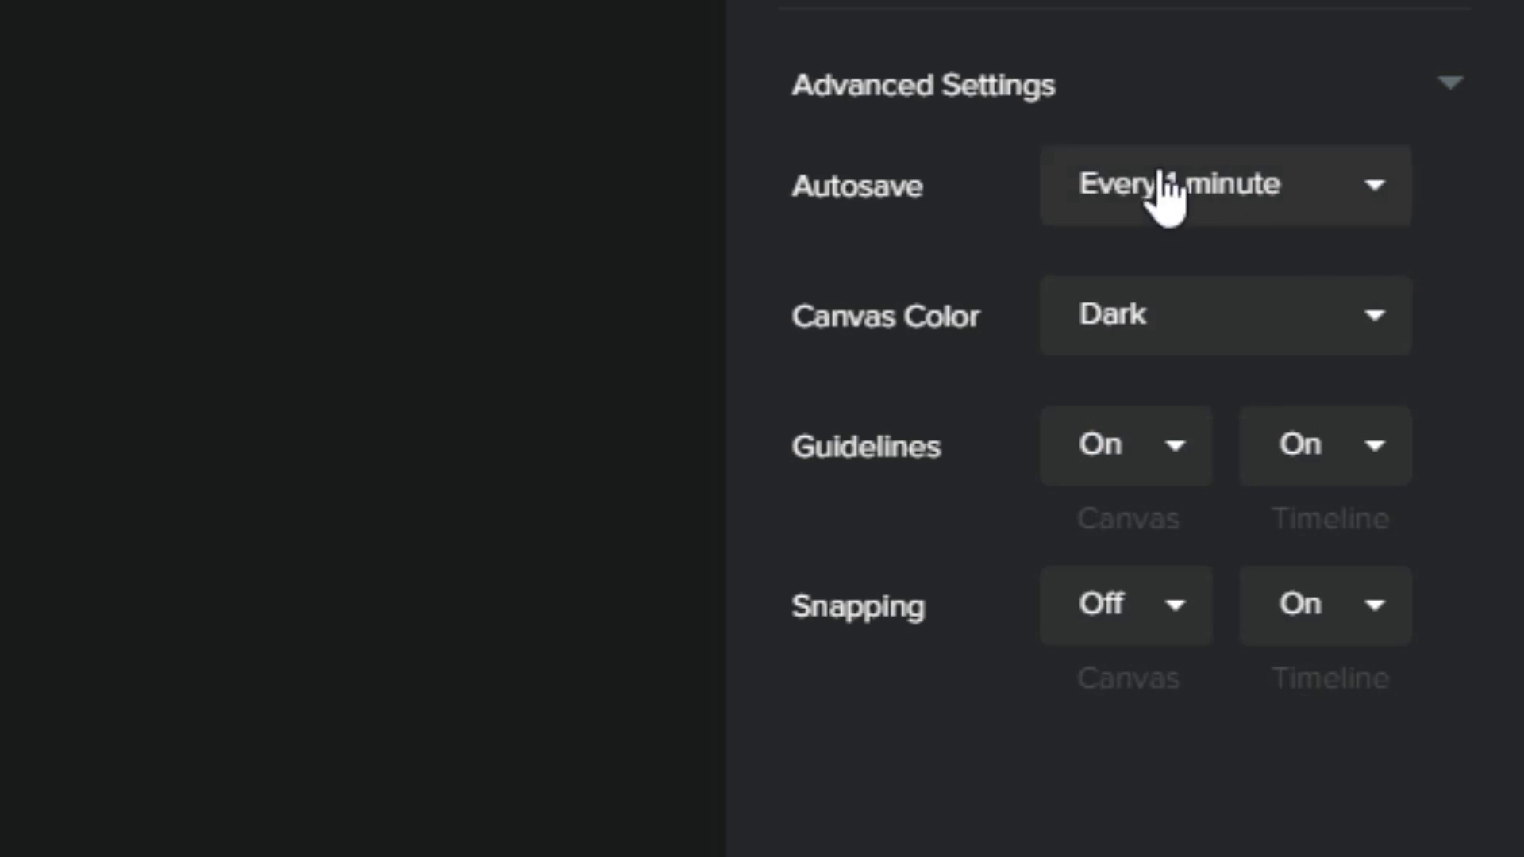
left_click(1266, 325)
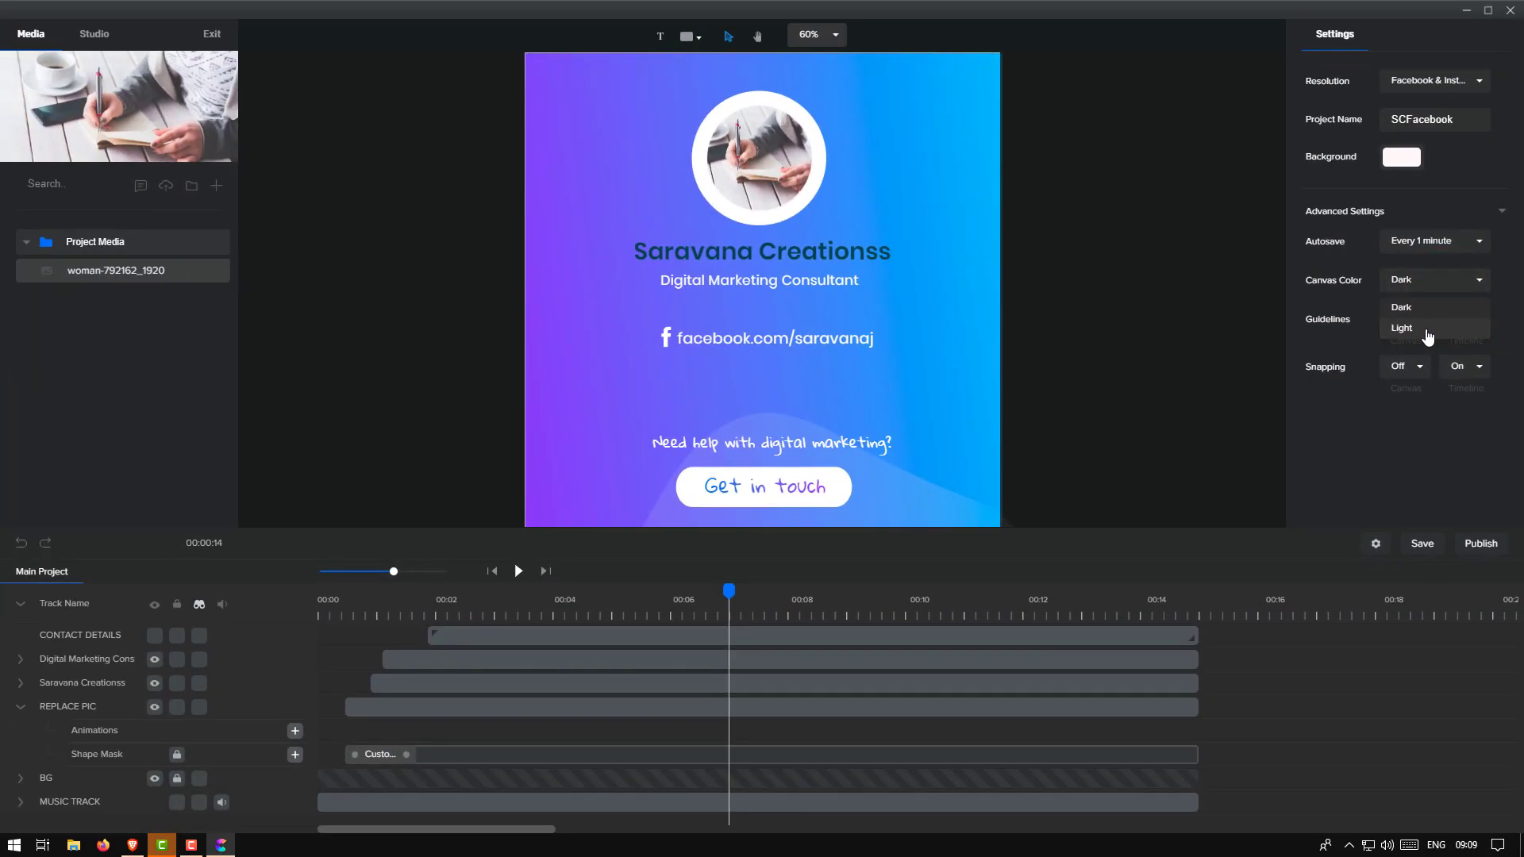
left_click(1334, 367)
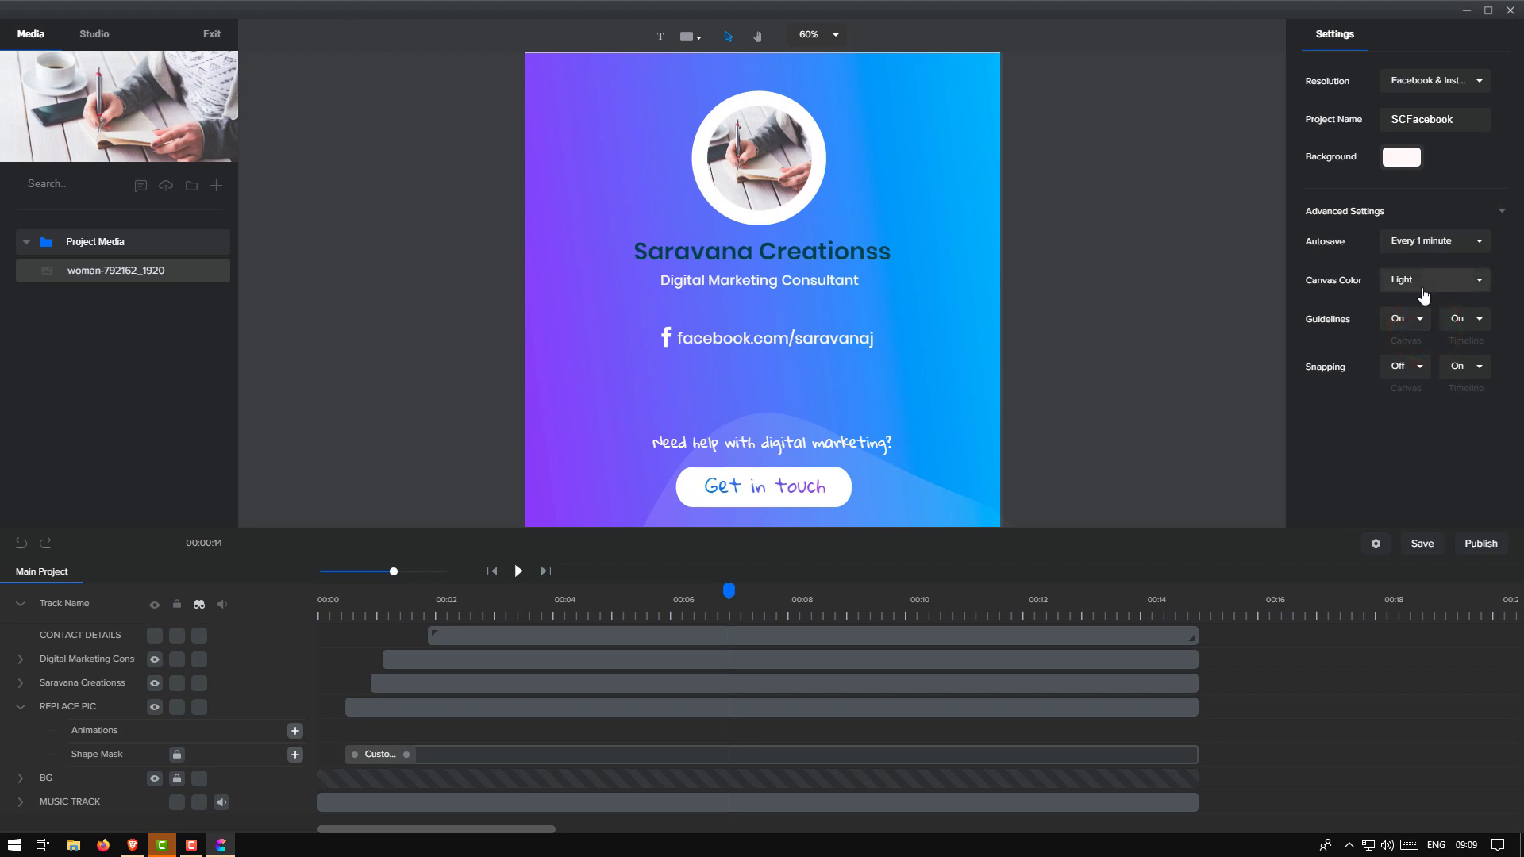
left_click(1412, 306)
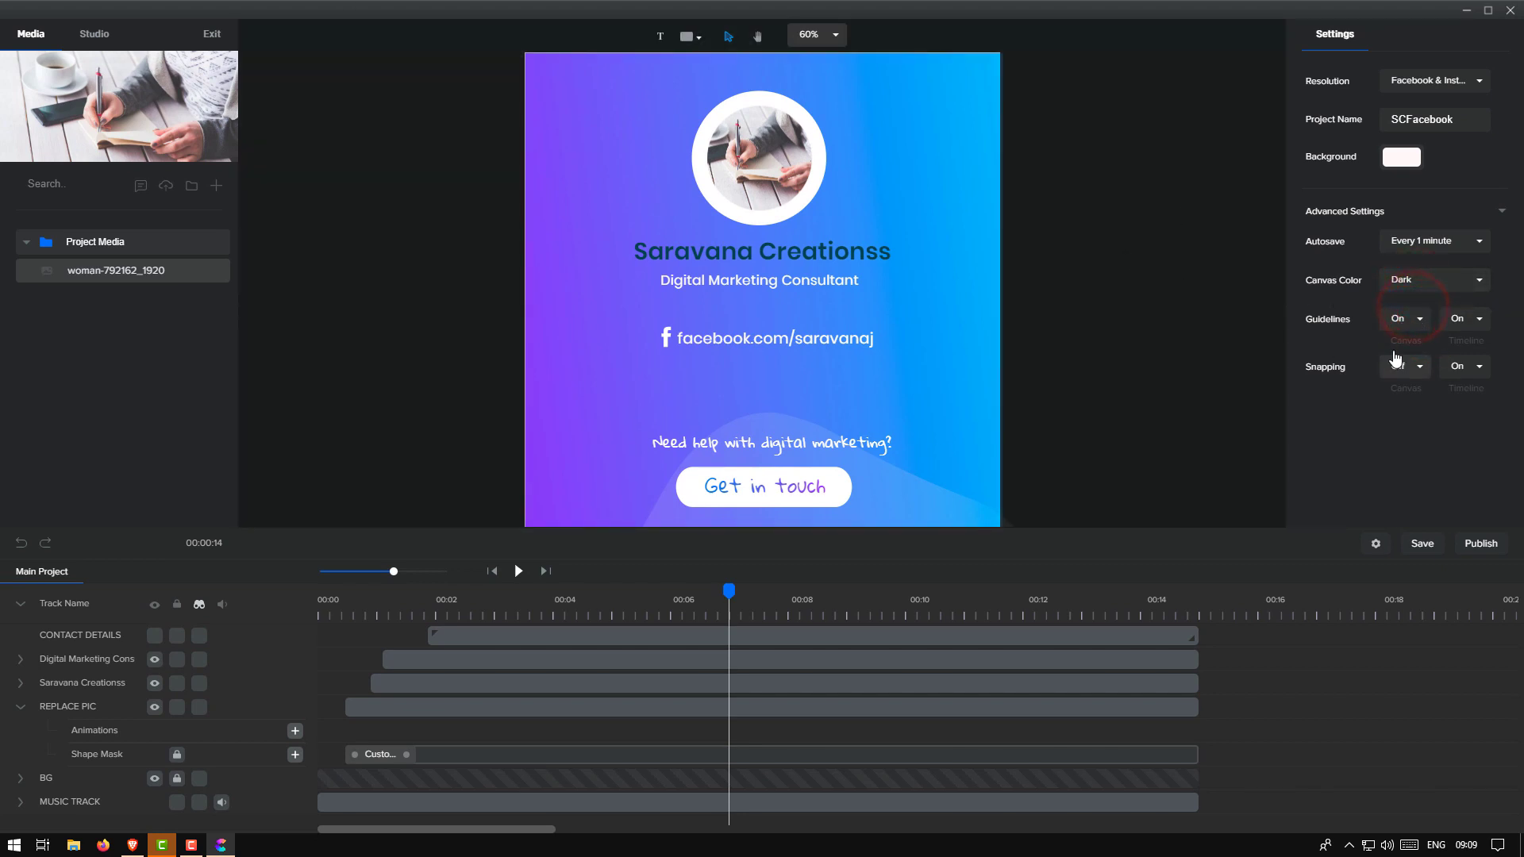
Switch Snapping Canvas to On
left_click(1420, 325)
left_click_drag(756, 163, 763, 155)
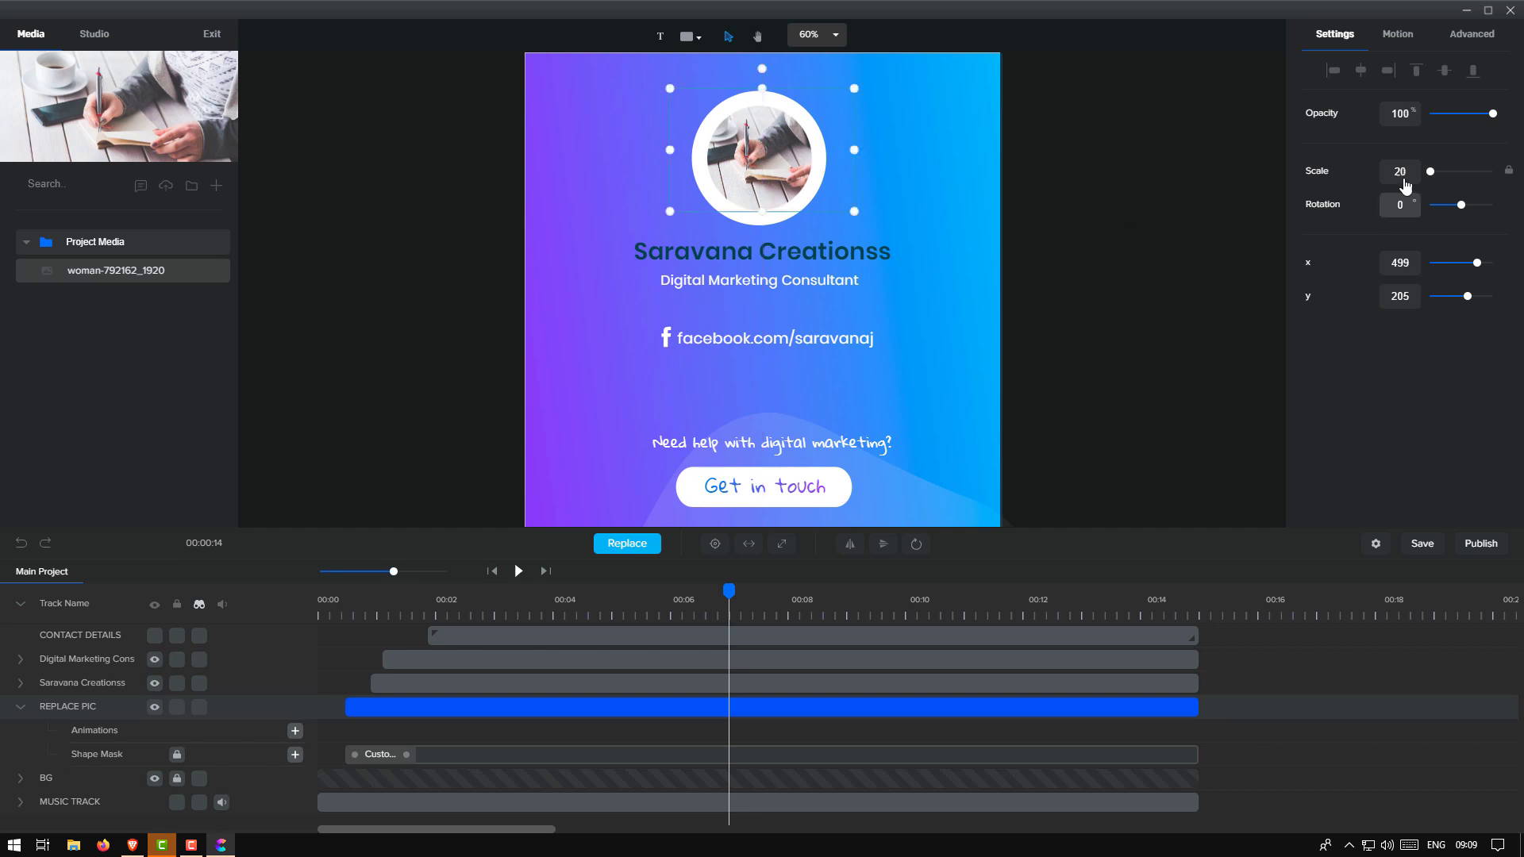
left_click(1375, 544)
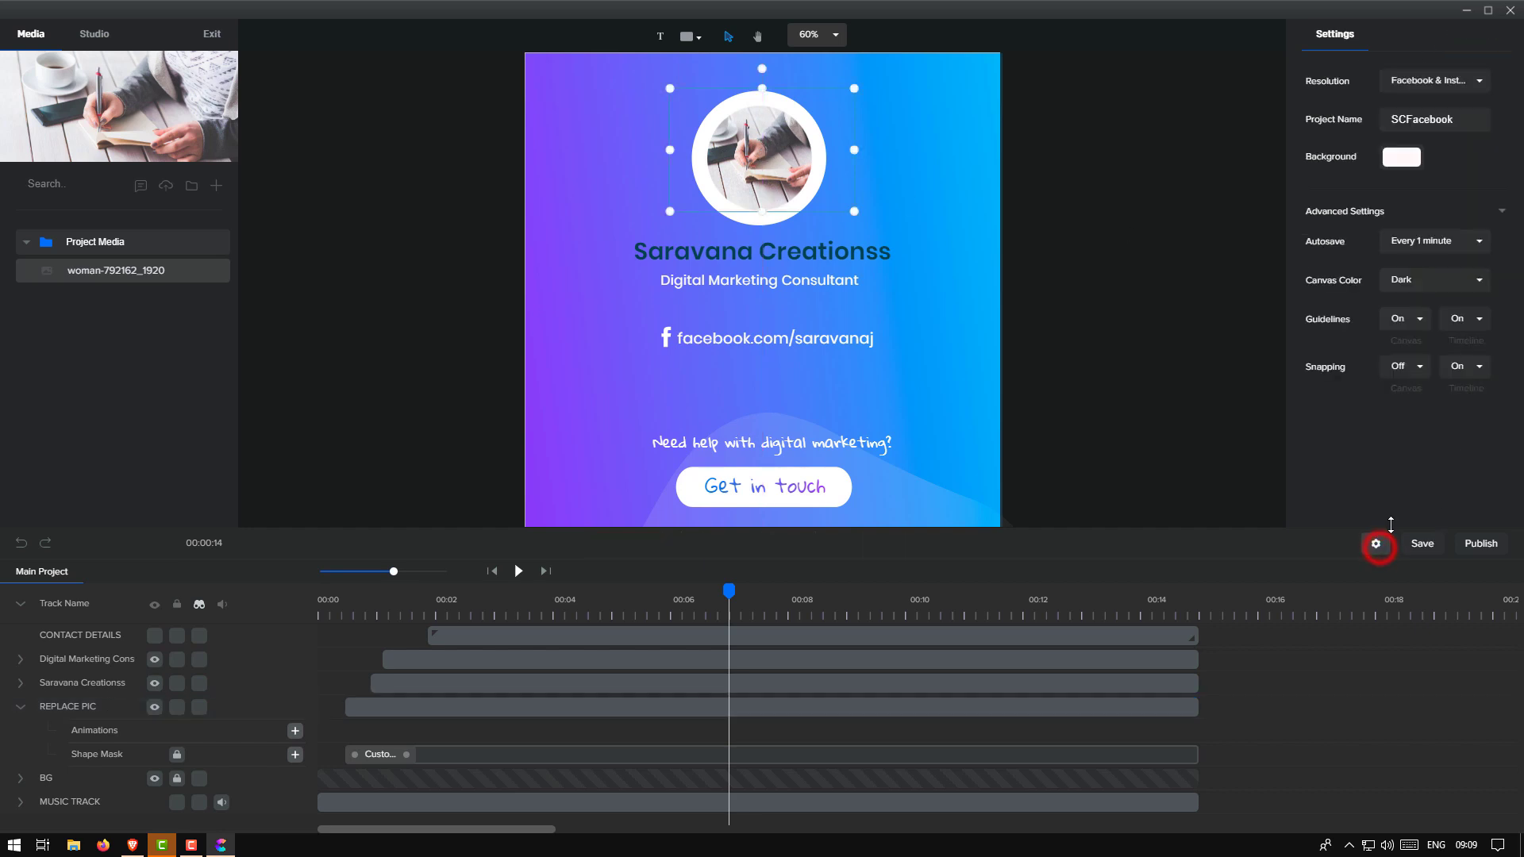
left_click(1419, 371)
Nudge the Saravana Creationss title left and shift the CONTACT DETAILS clip to start near 2 seconds
left_click_drag(765, 253, 758, 249)
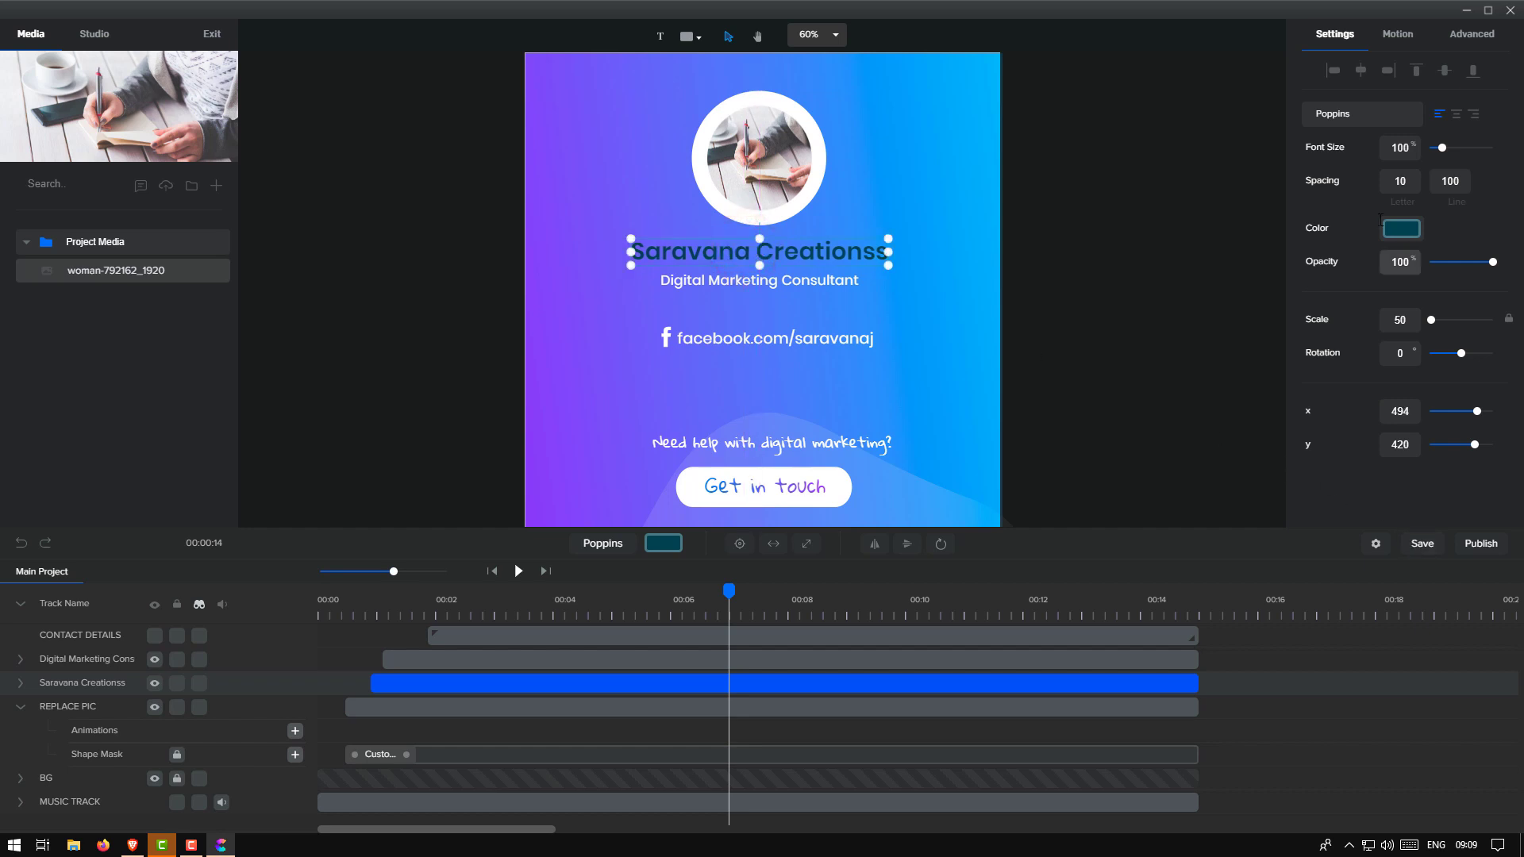
left_click(1373, 544)
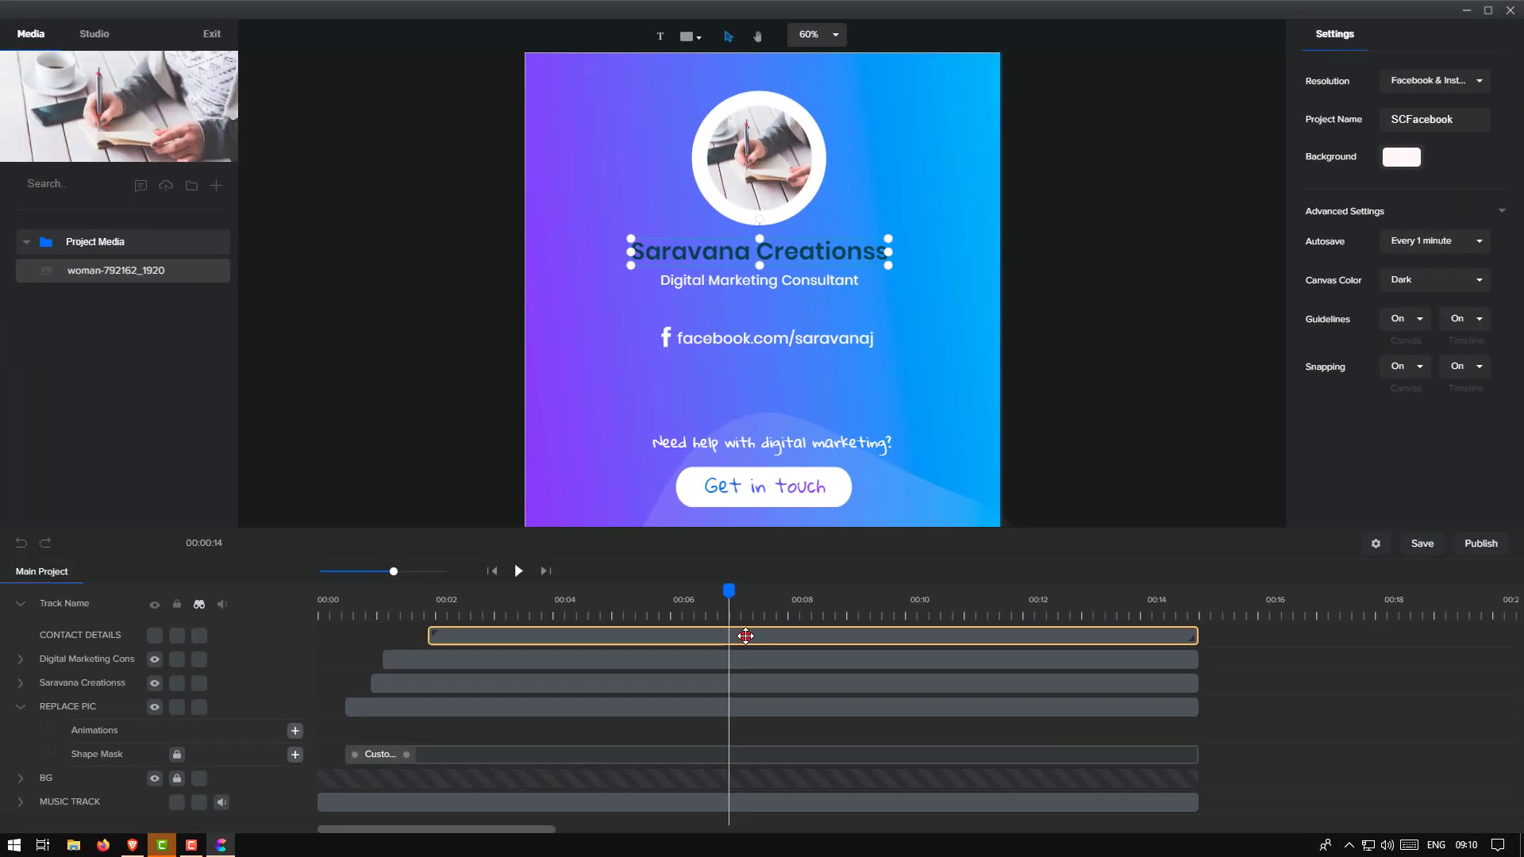
left_click(731, 635)
left_click_drag(730, 635, 706, 635)
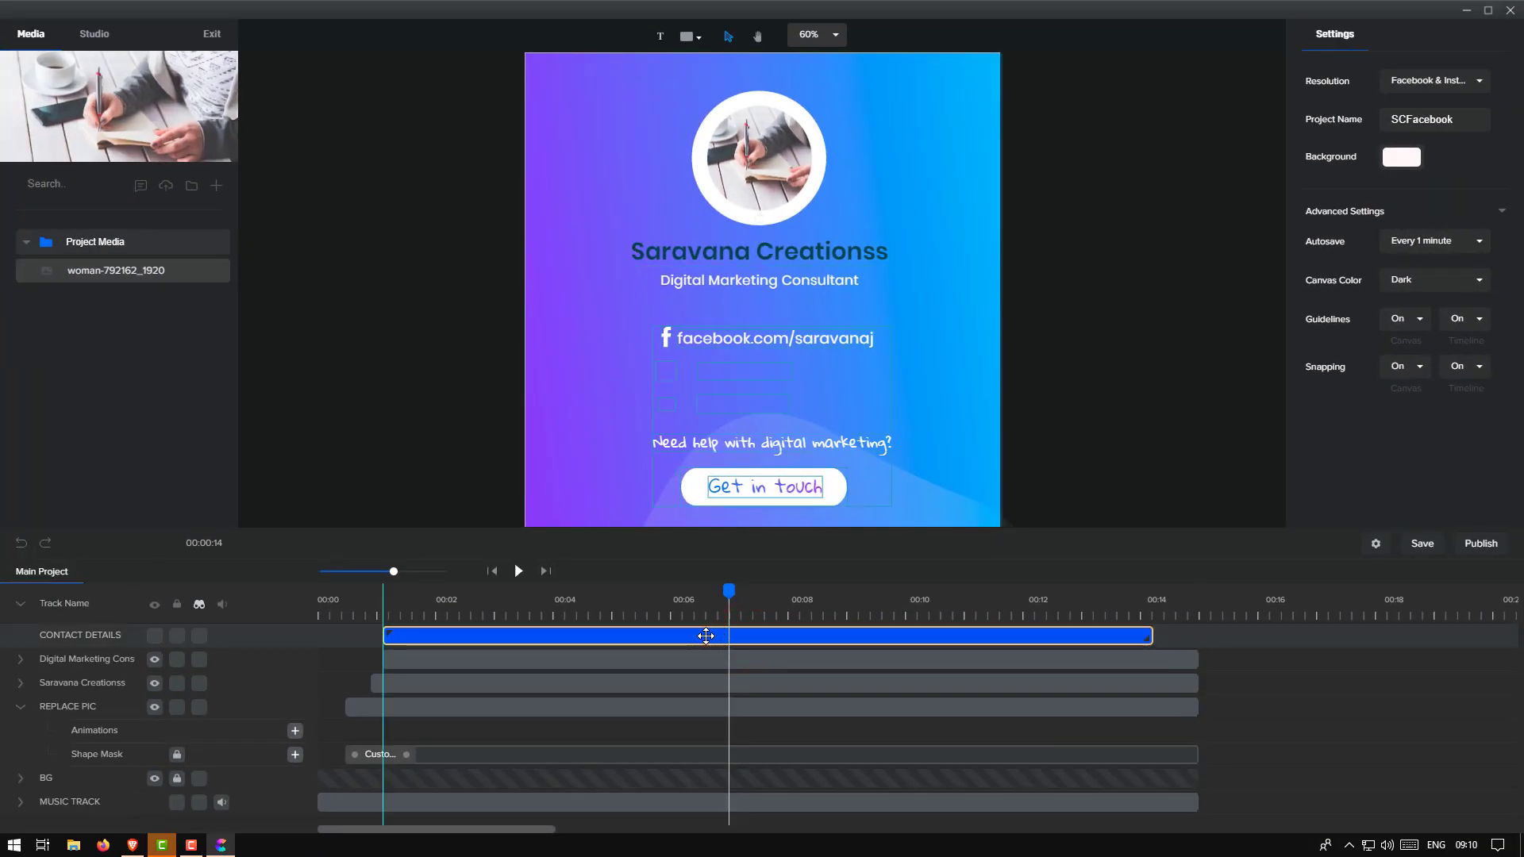
left_click_drag(705, 636, 741, 636)
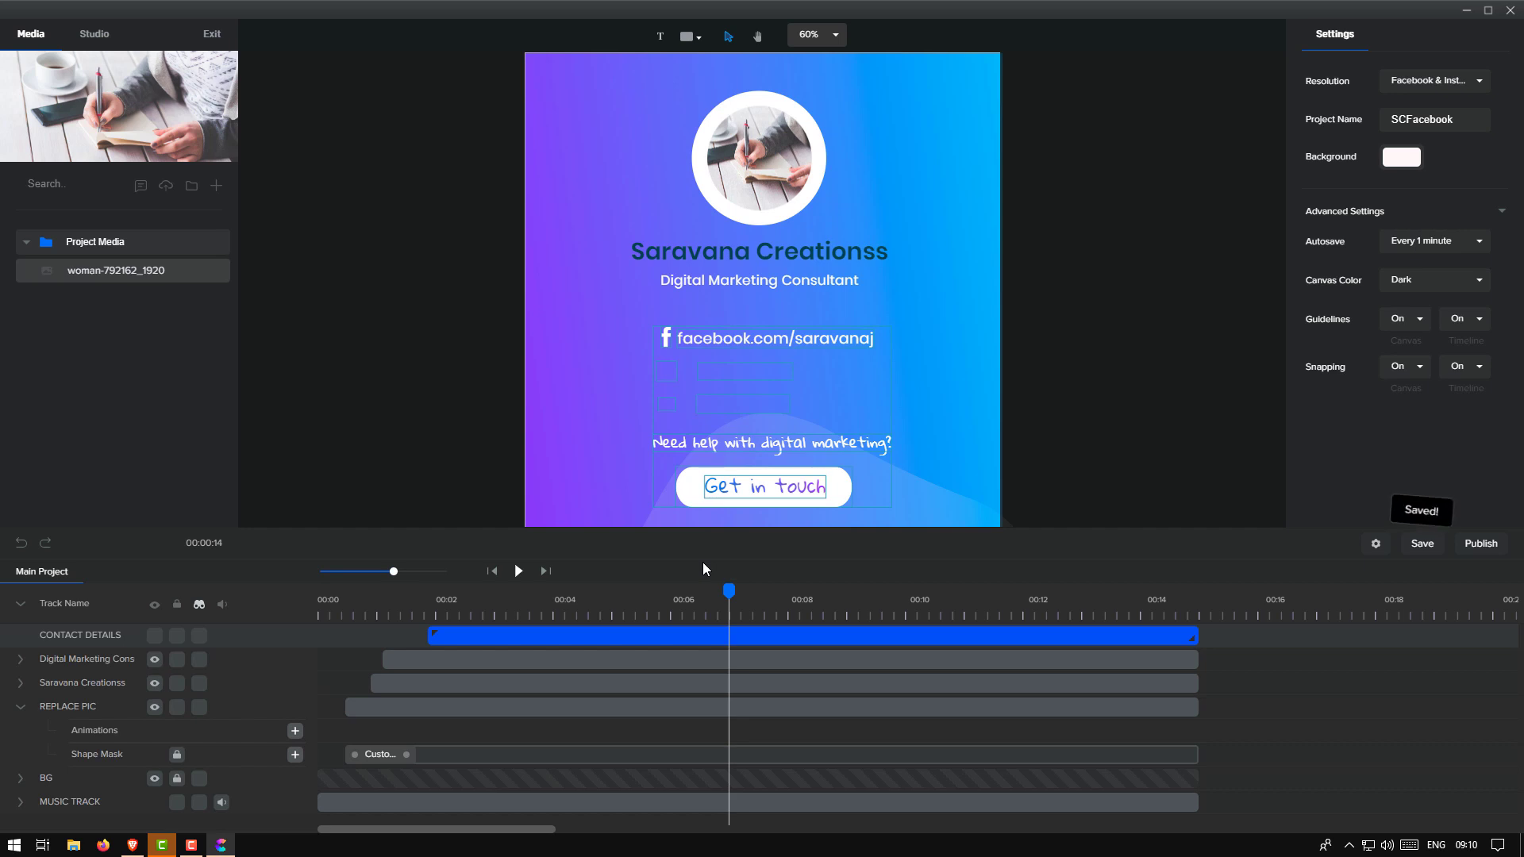
Publish the card as an .MP4 saved to the Desktop as video.mp4 and start generating it
left_click(1489, 553)
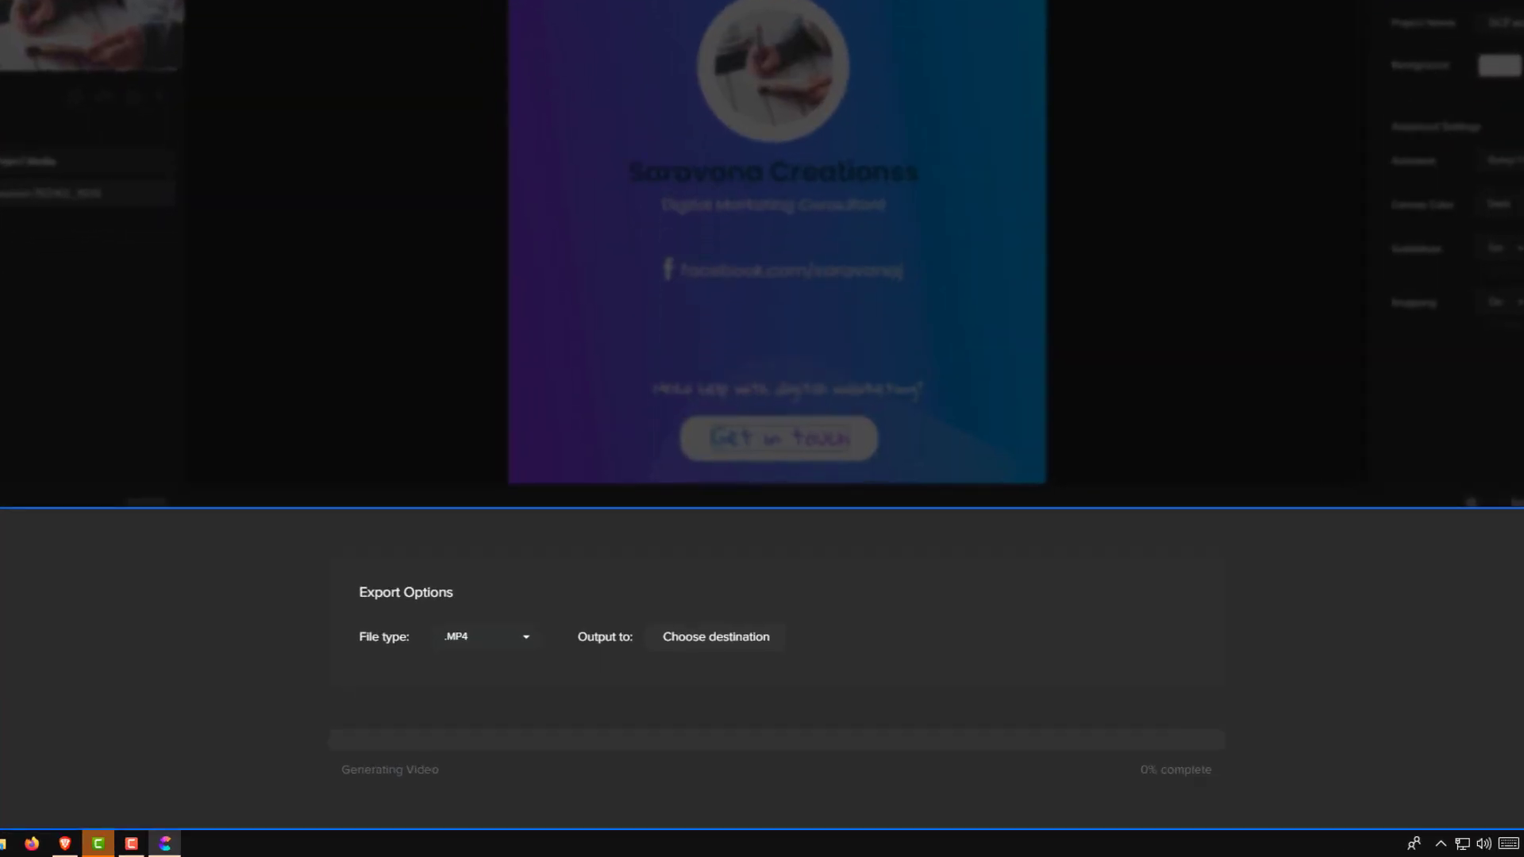
left_click(439, 481)
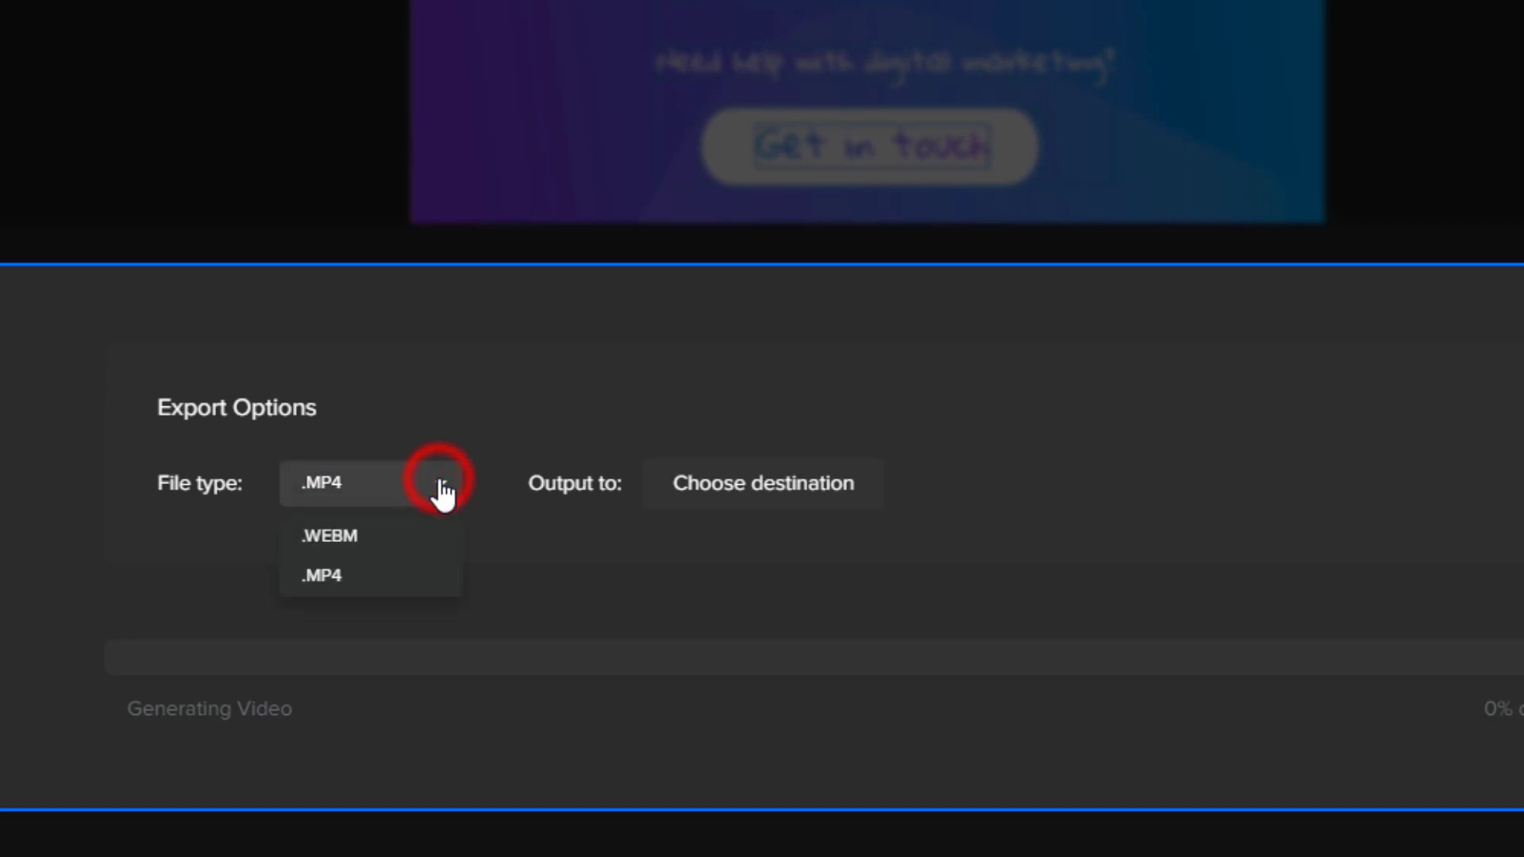
left_click(359, 586)
left_click(764, 486)
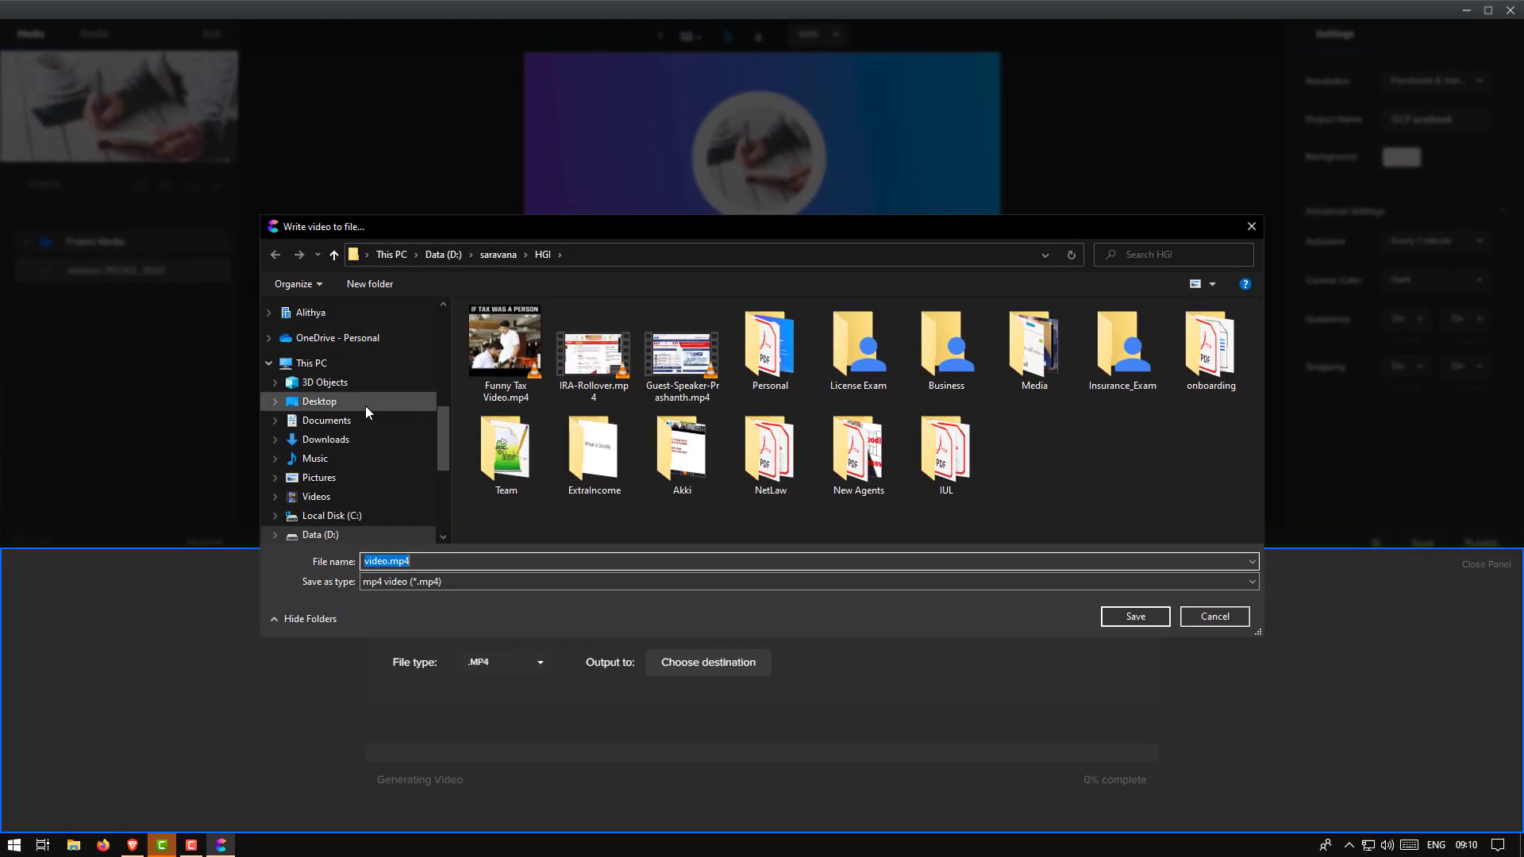
left_click(356, 401)
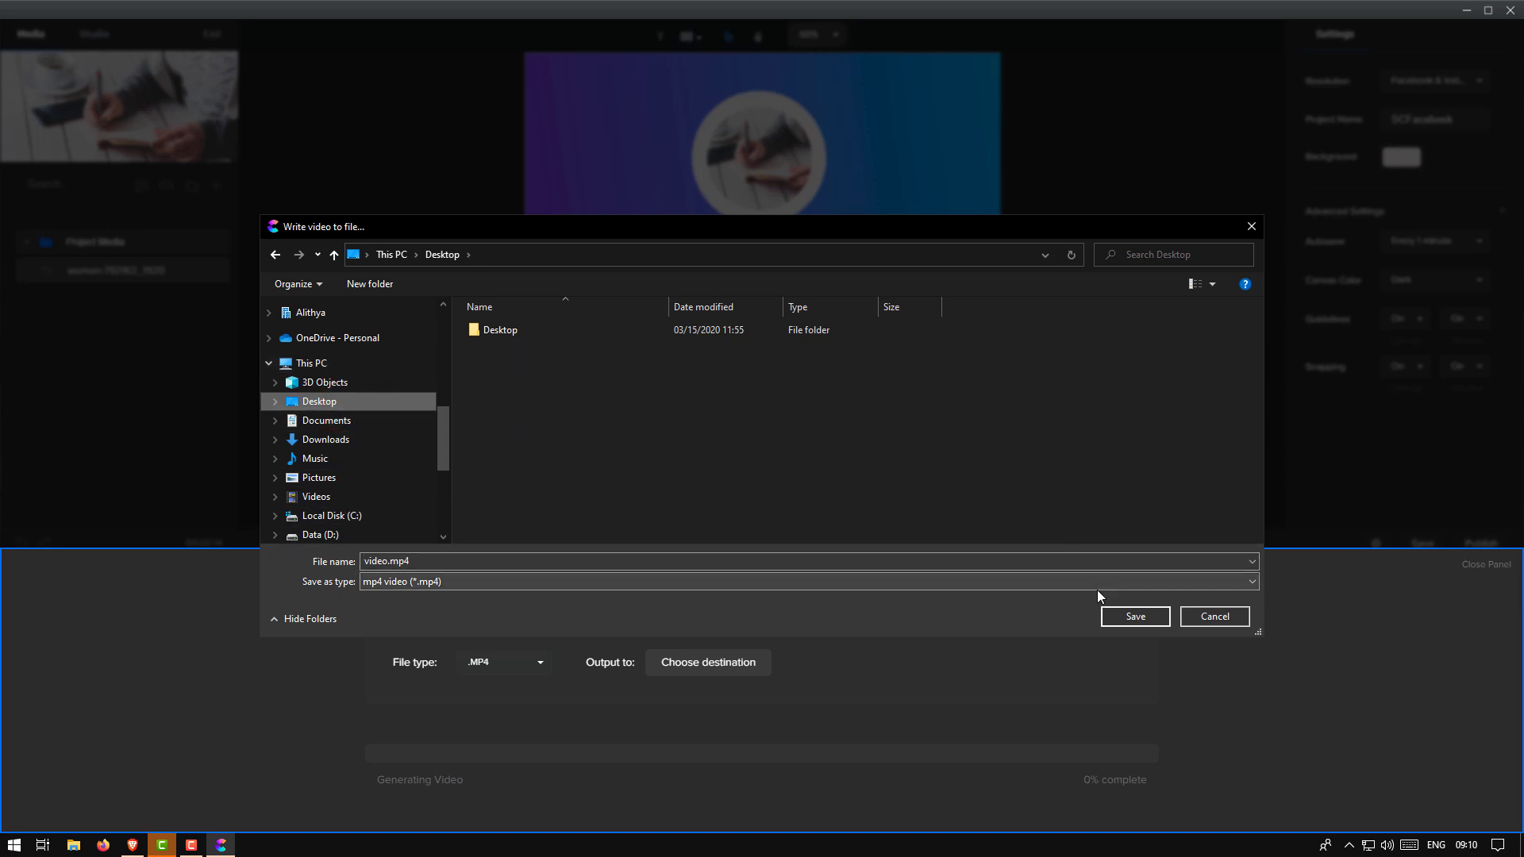
left_click(1110, 616)
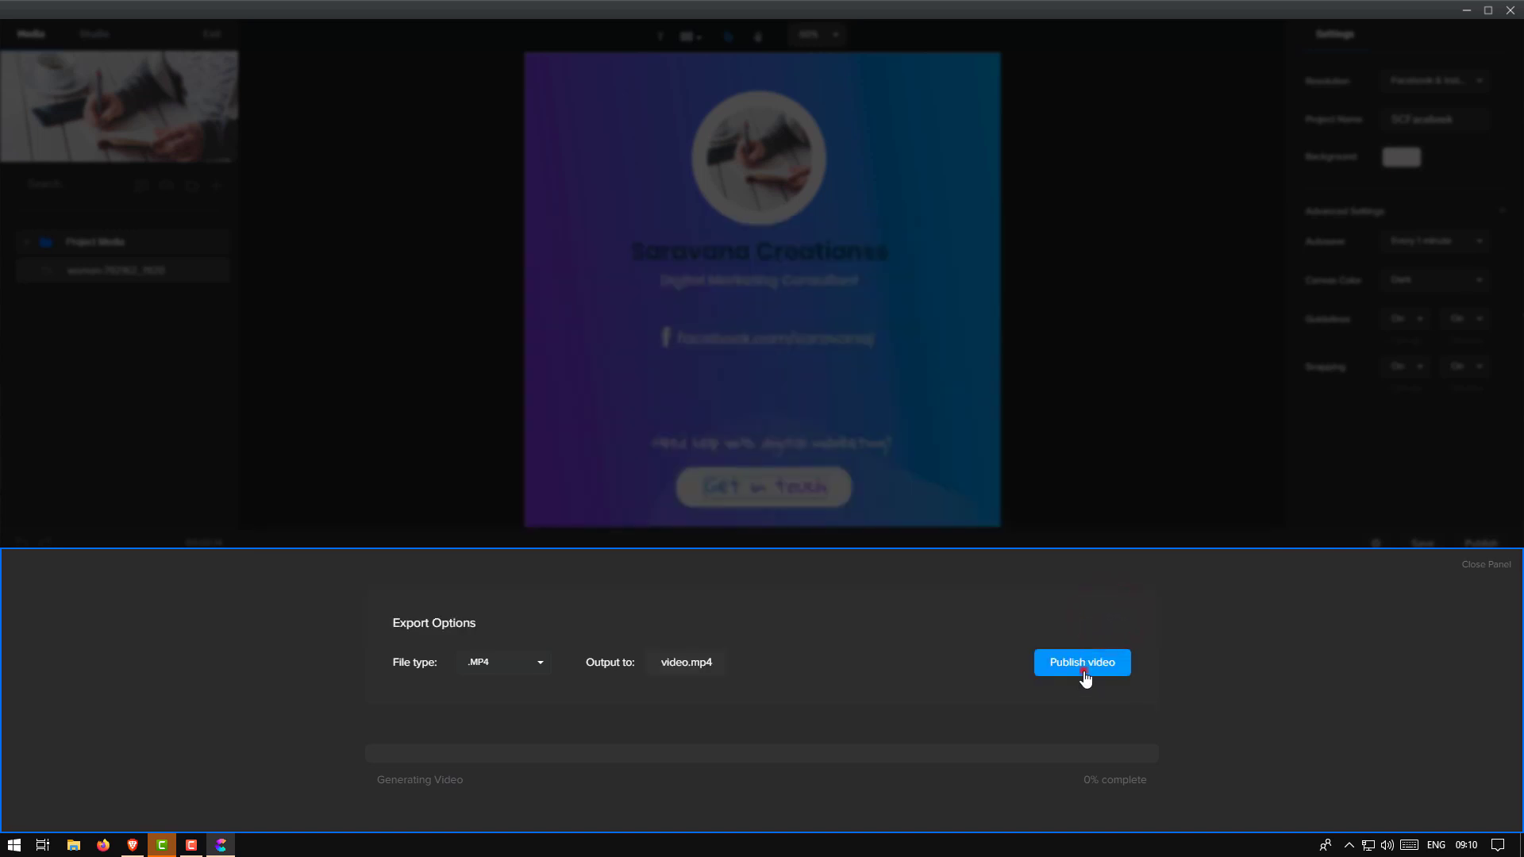
left_click(1084, 670)
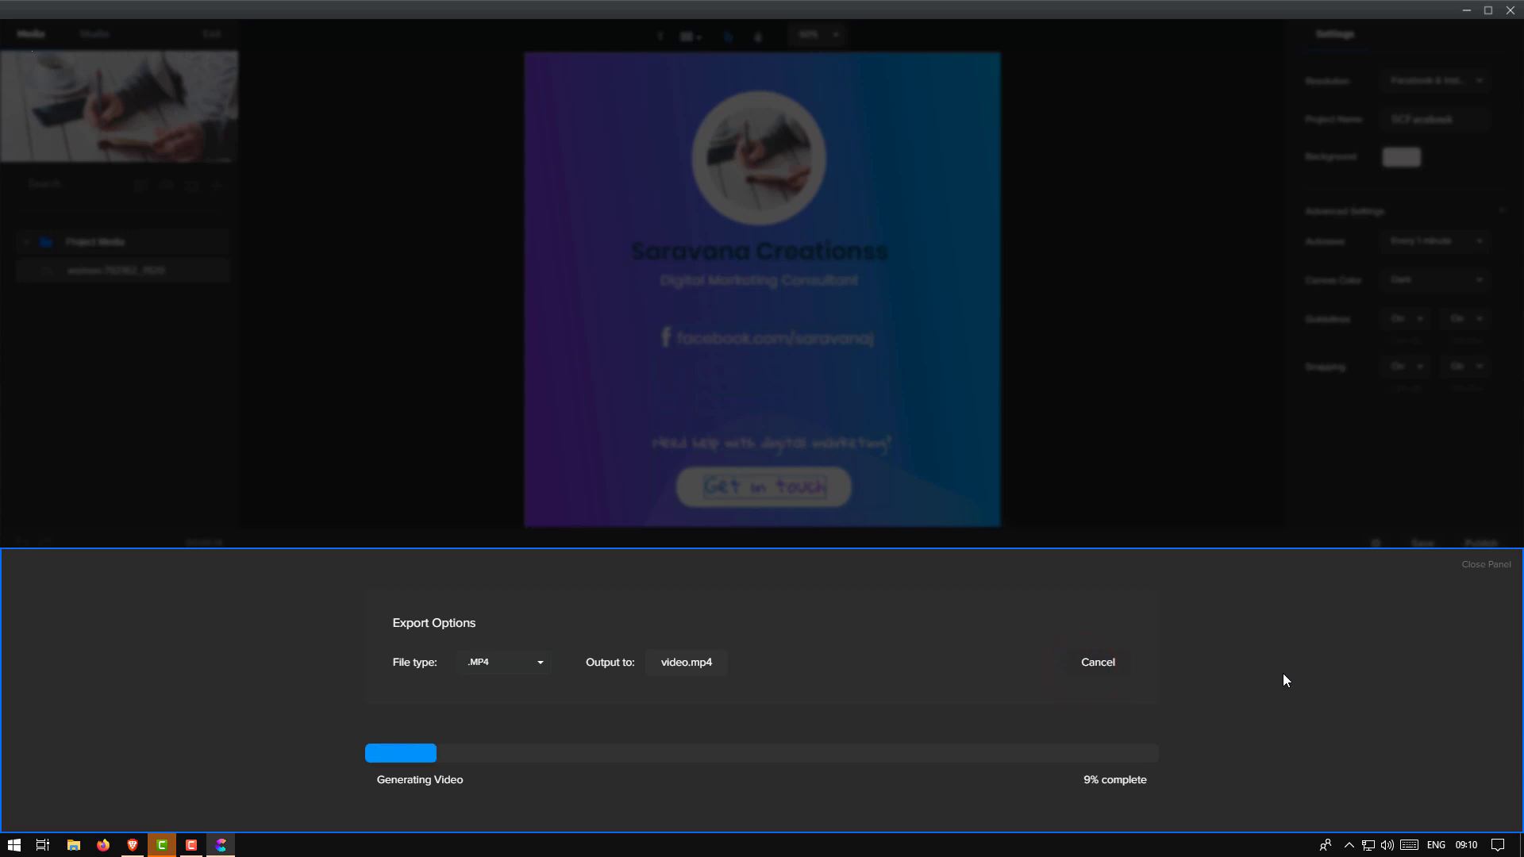
Open Task Manager's Details tab, sort processes by GPU engine and select CreateStudio.exe
right_click(502, 854)
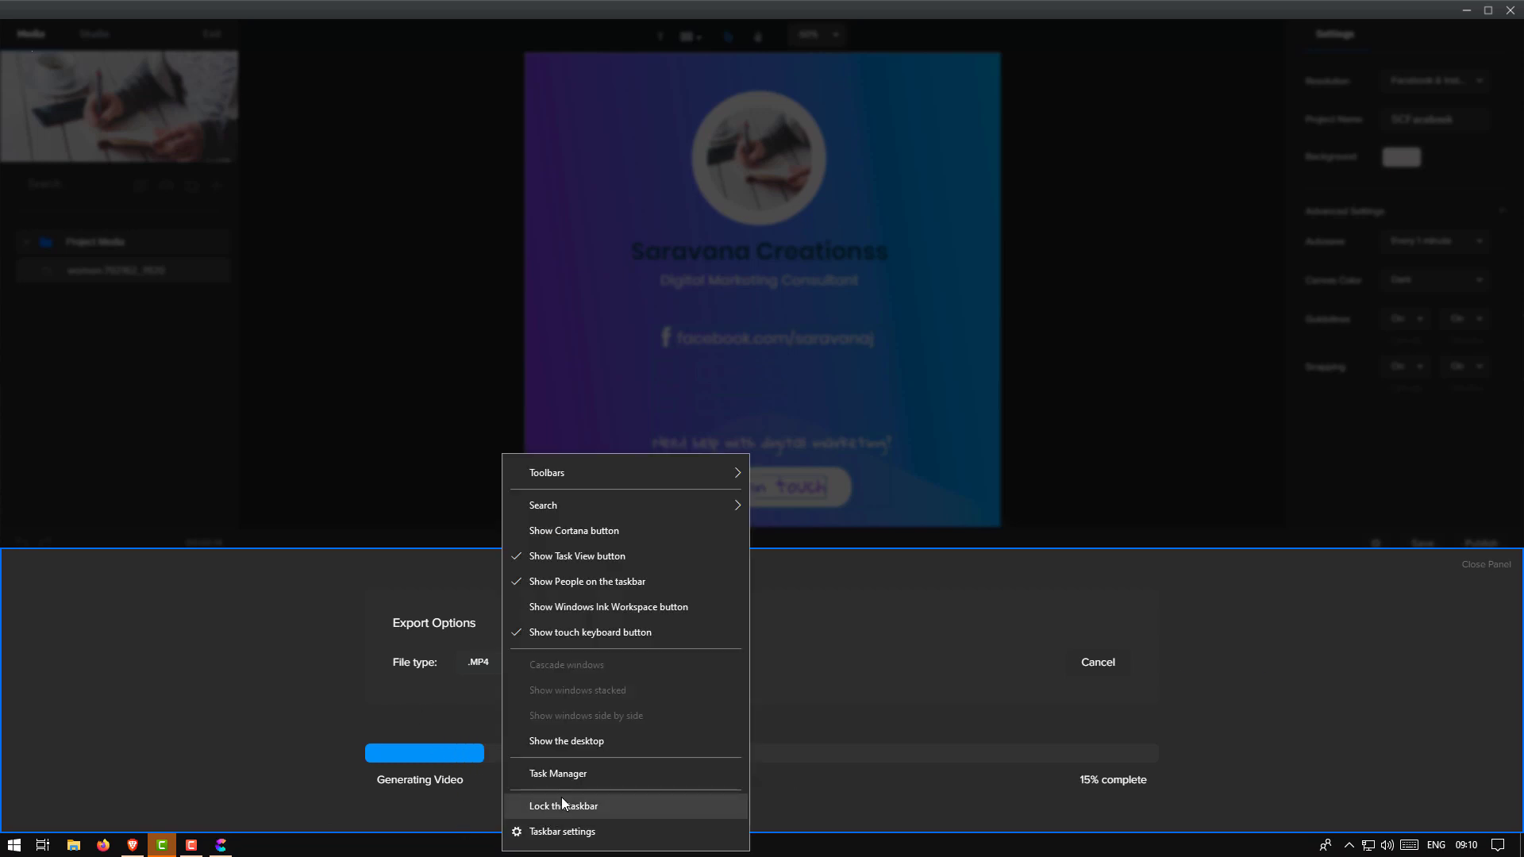
left_click(580, 771)
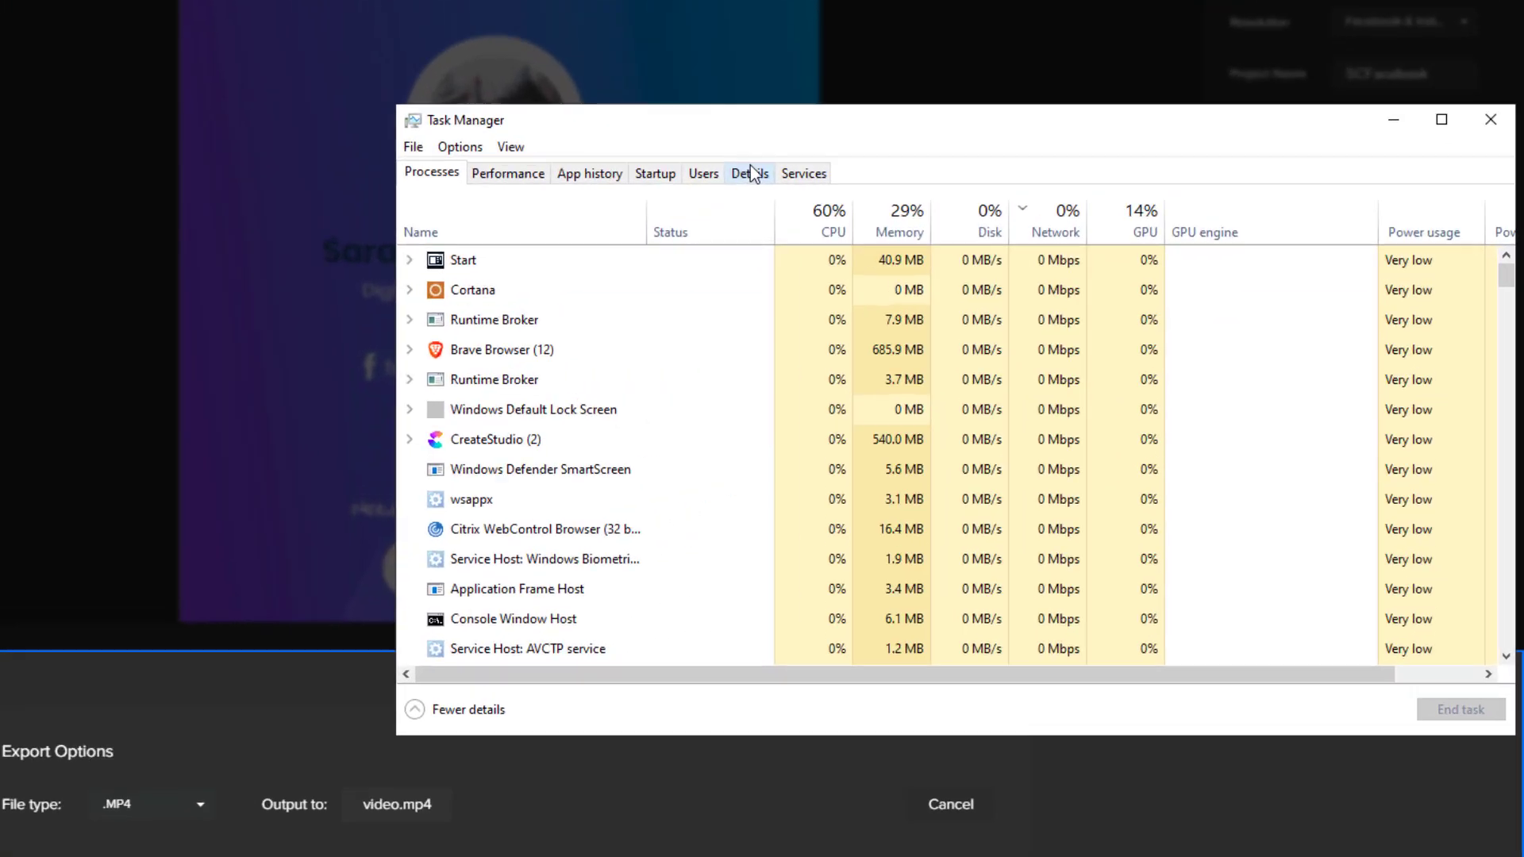
left_click(948, 194)
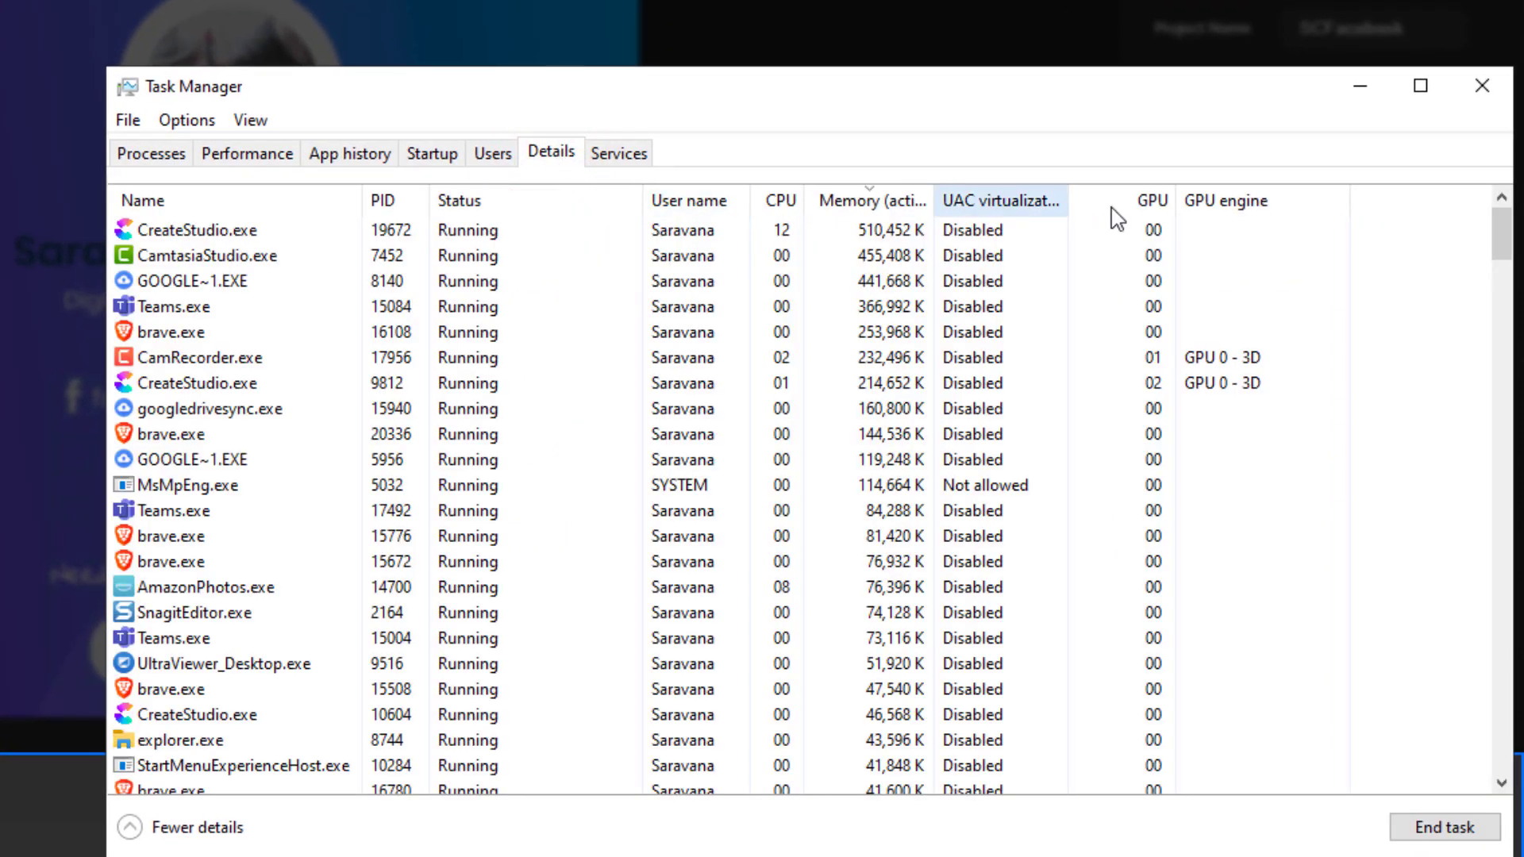
left_click(240, 202)
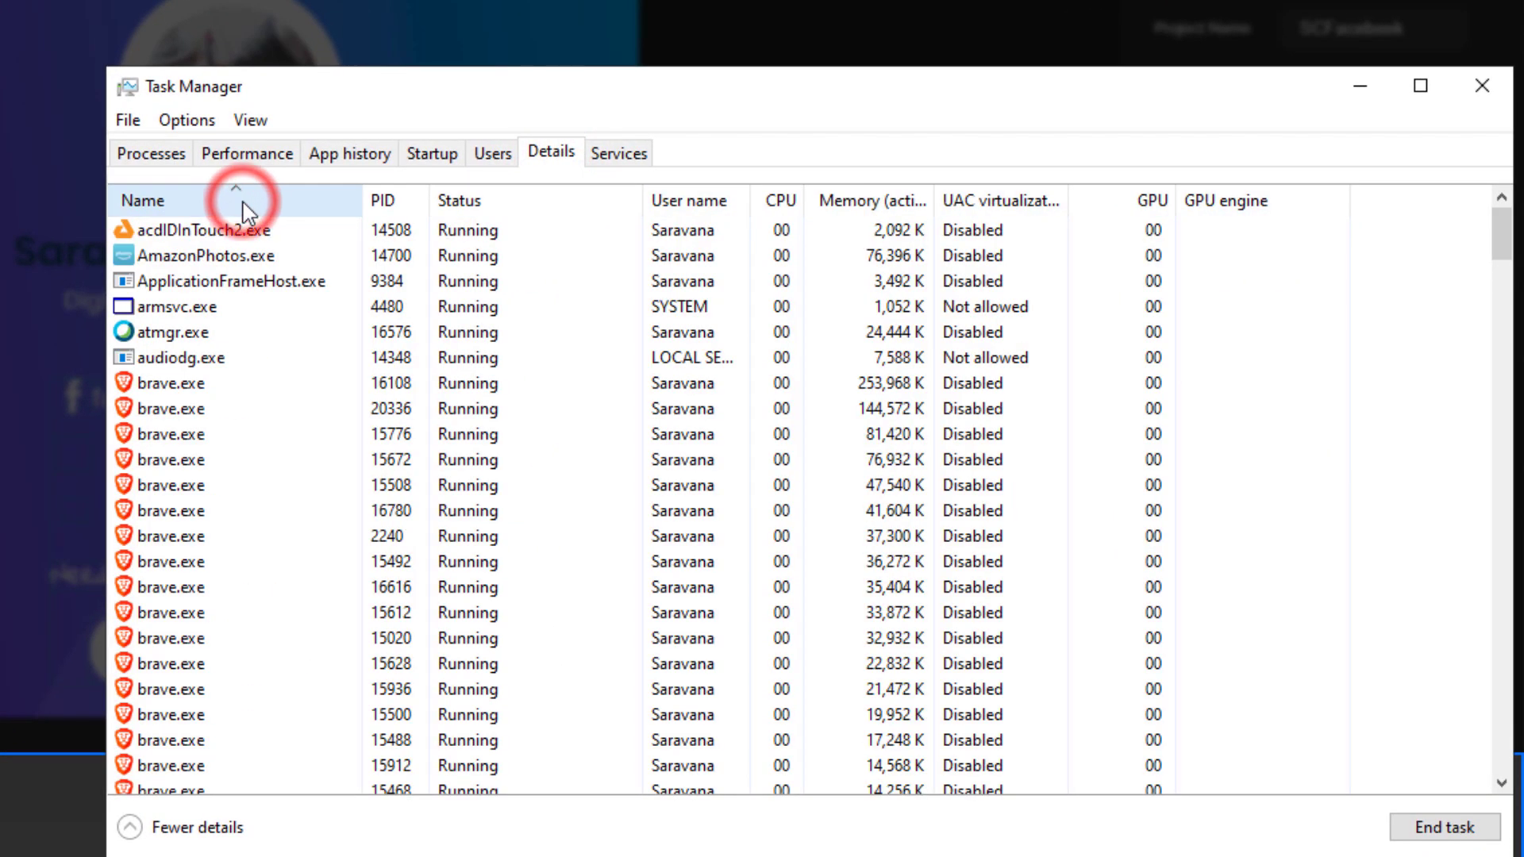
left_click(241, 201)
left_click(1230, 210)
left_click(1222, 209)
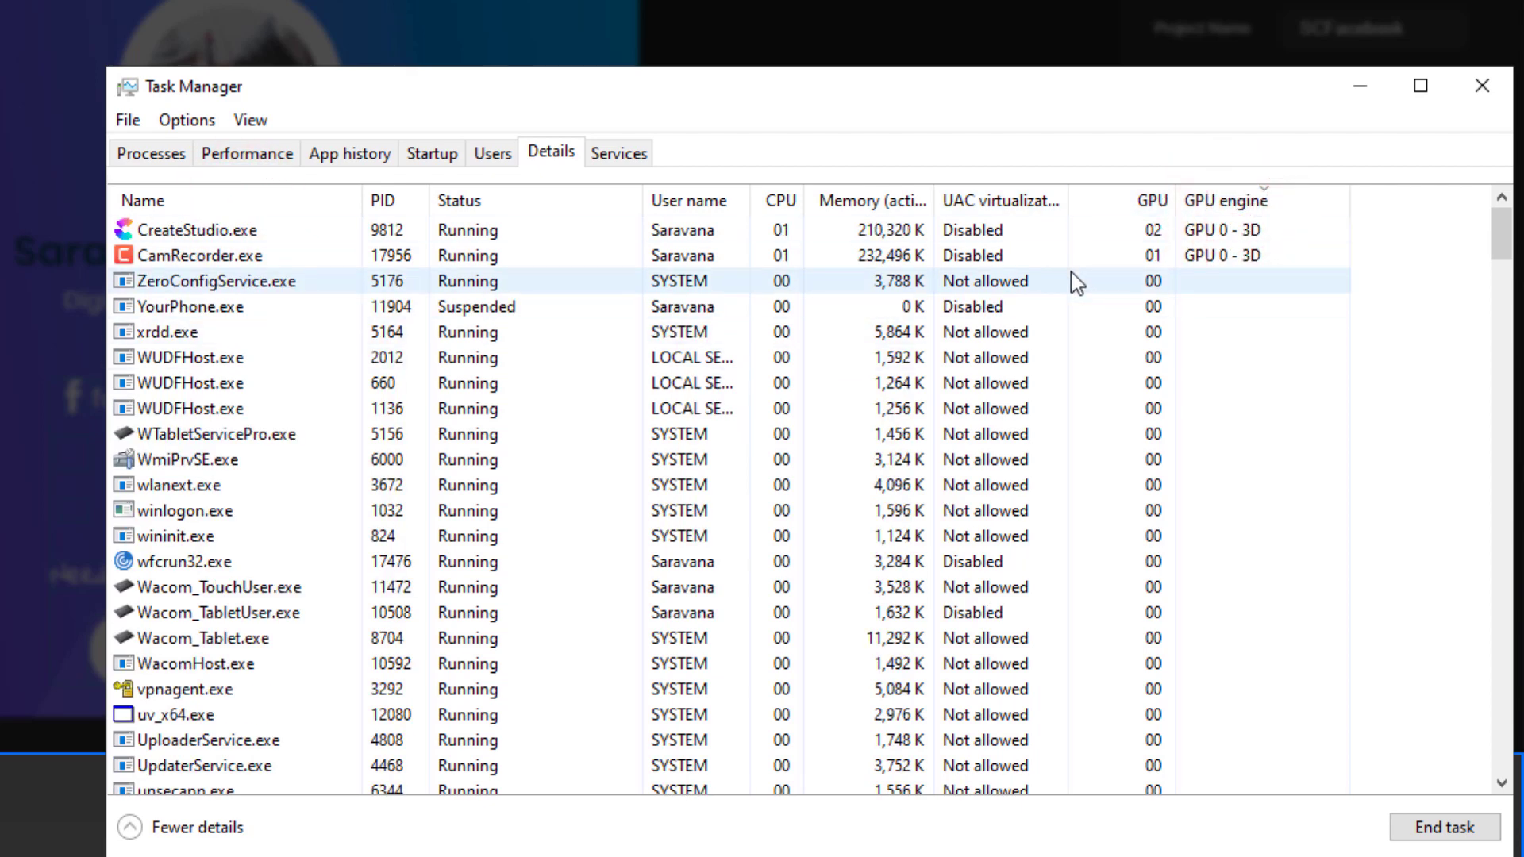
left_click(205, 229)
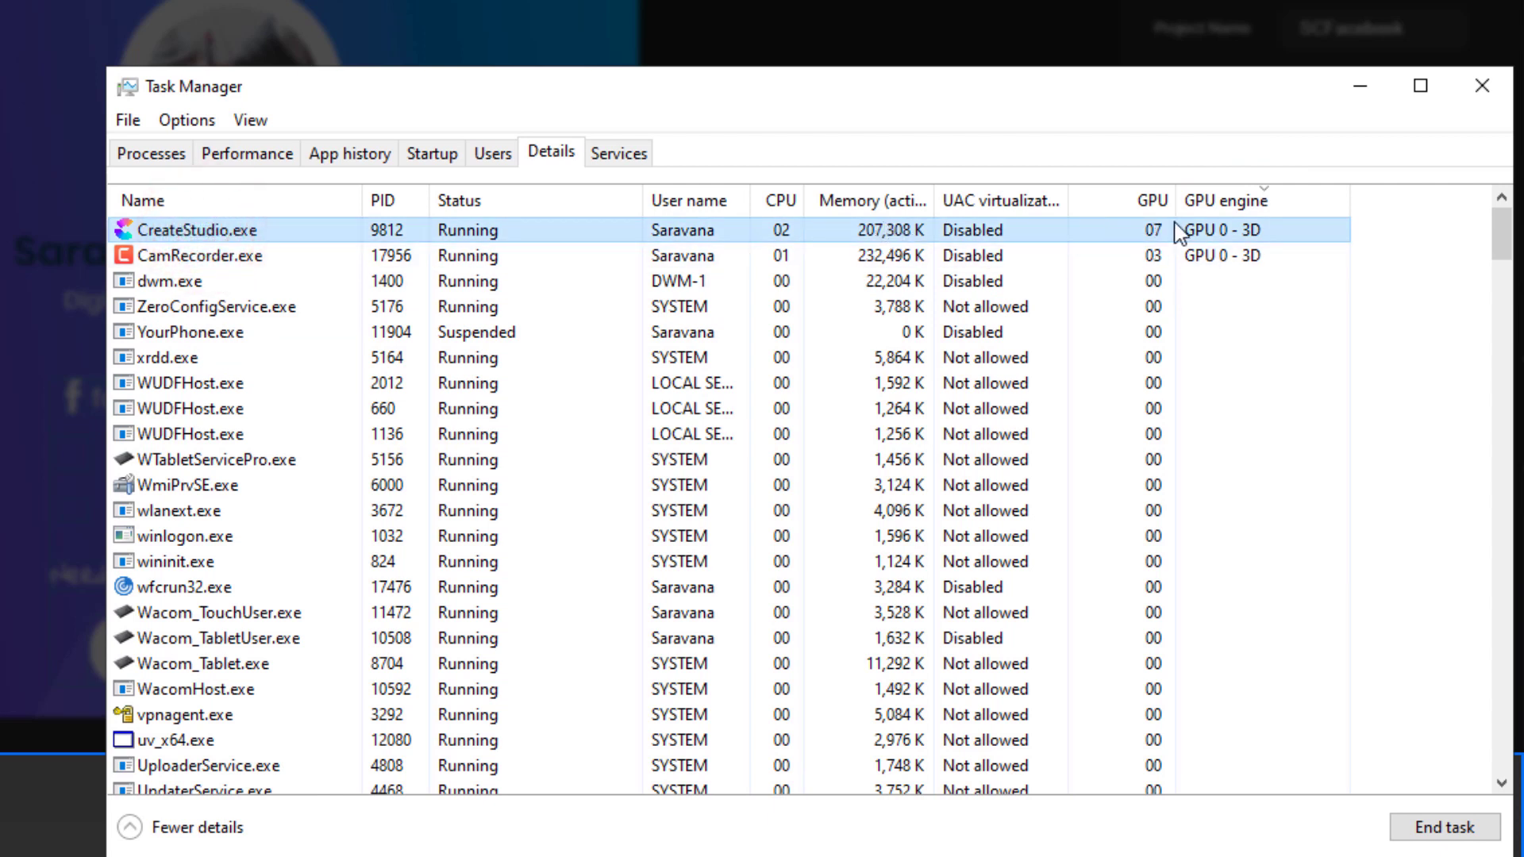
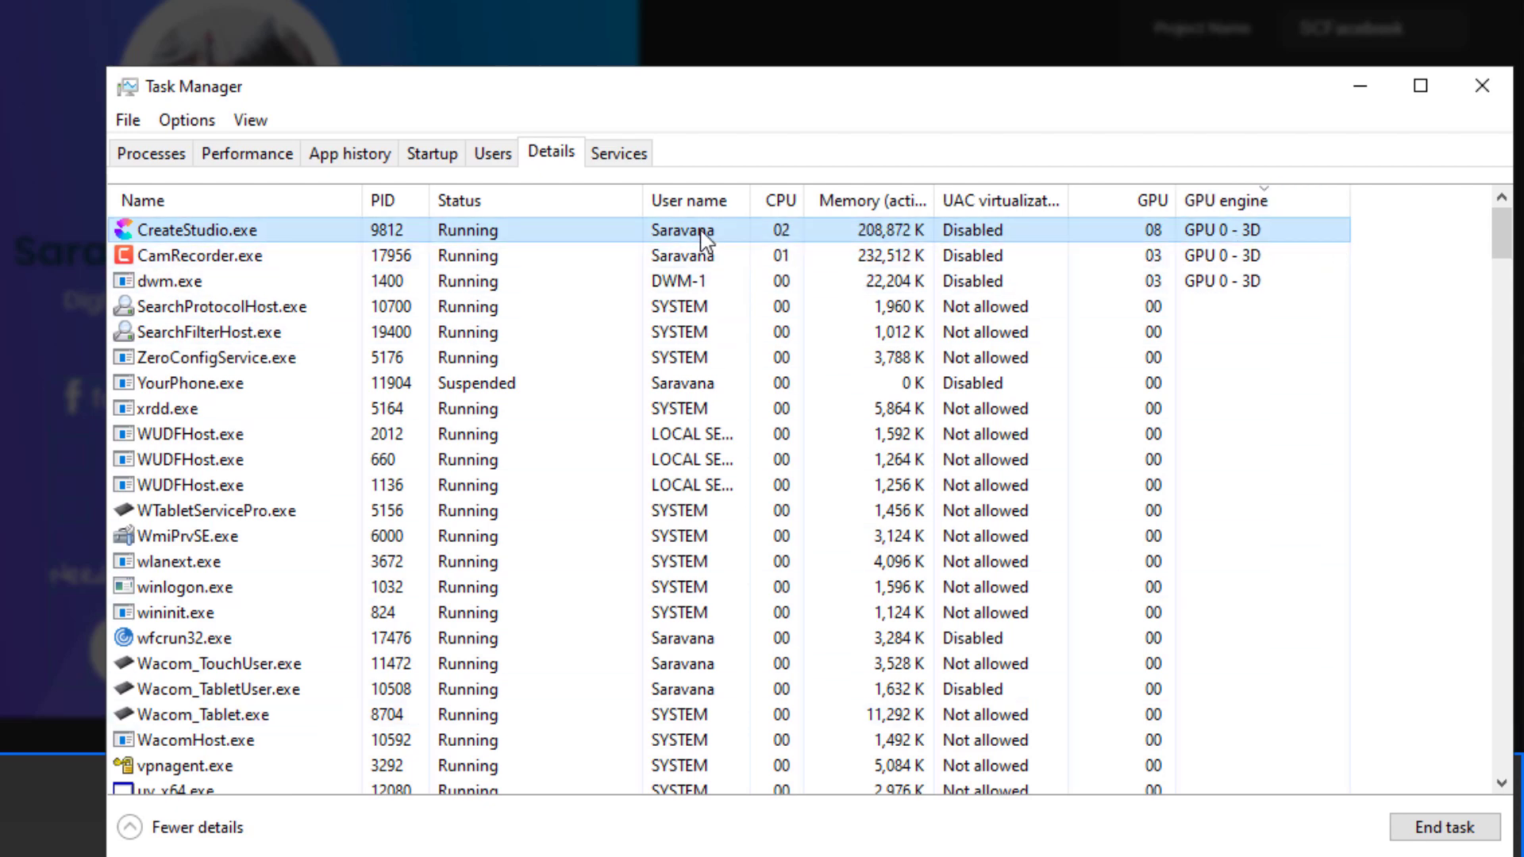
Check the GPU 0 usage graphs on the Performance tab, then close Task Manager
left_click(234, 152)
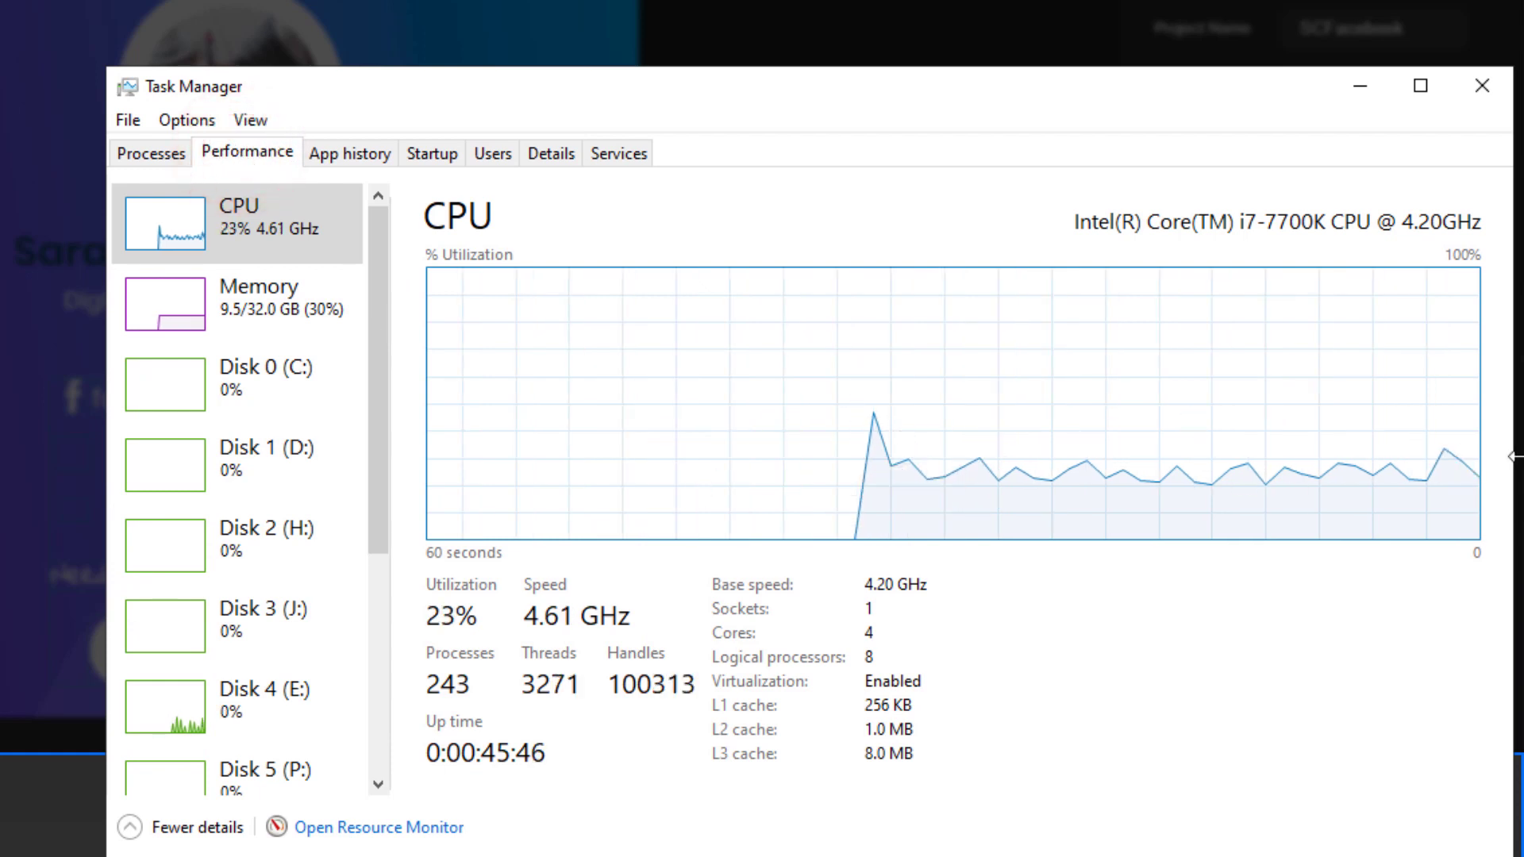
left_click_drag(378, 279, 373, 500)
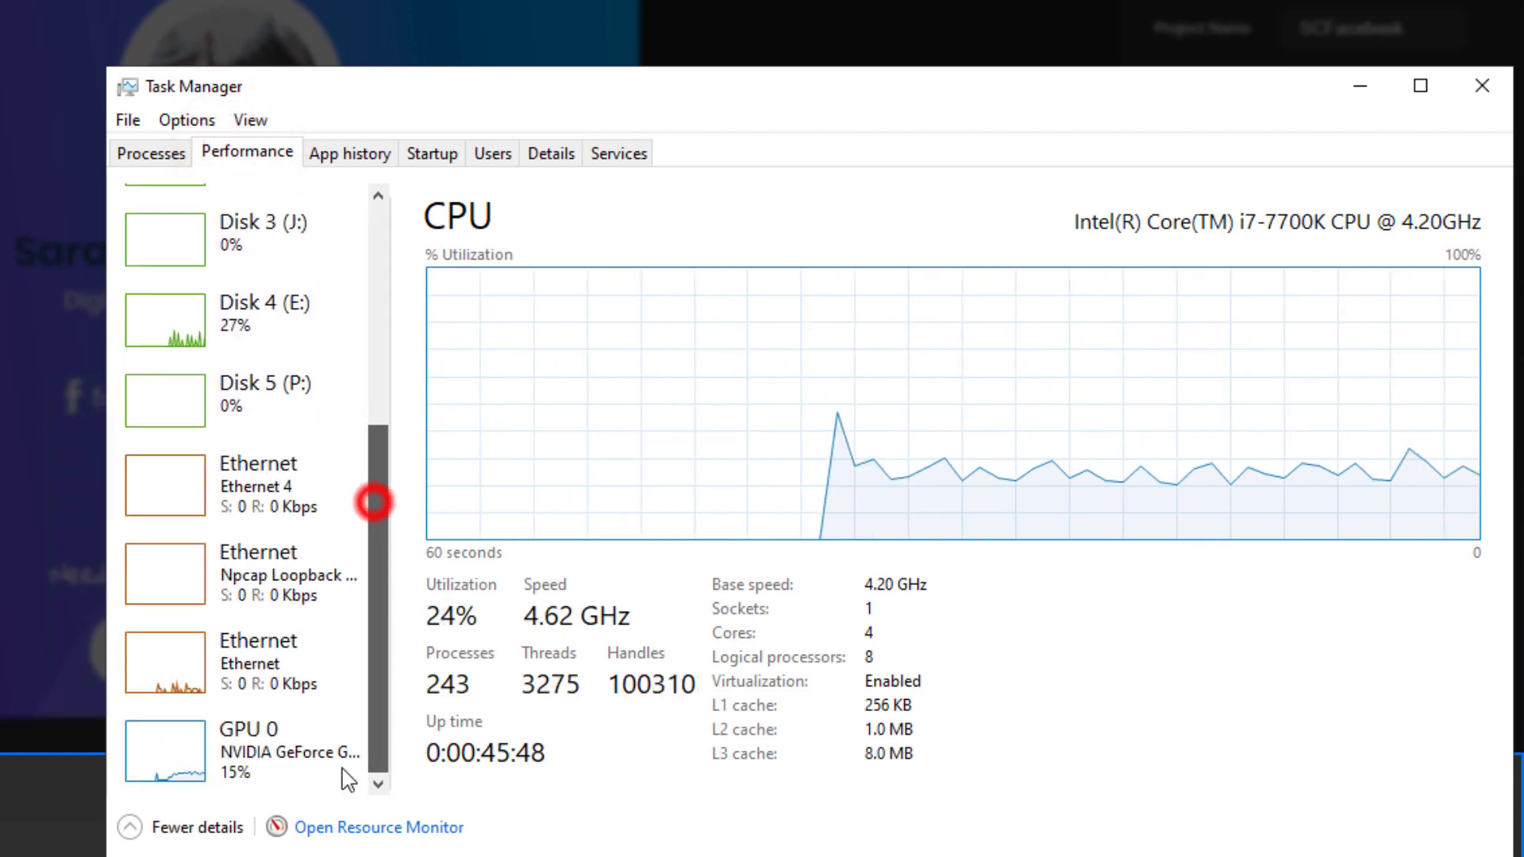
left_click(258, 761)
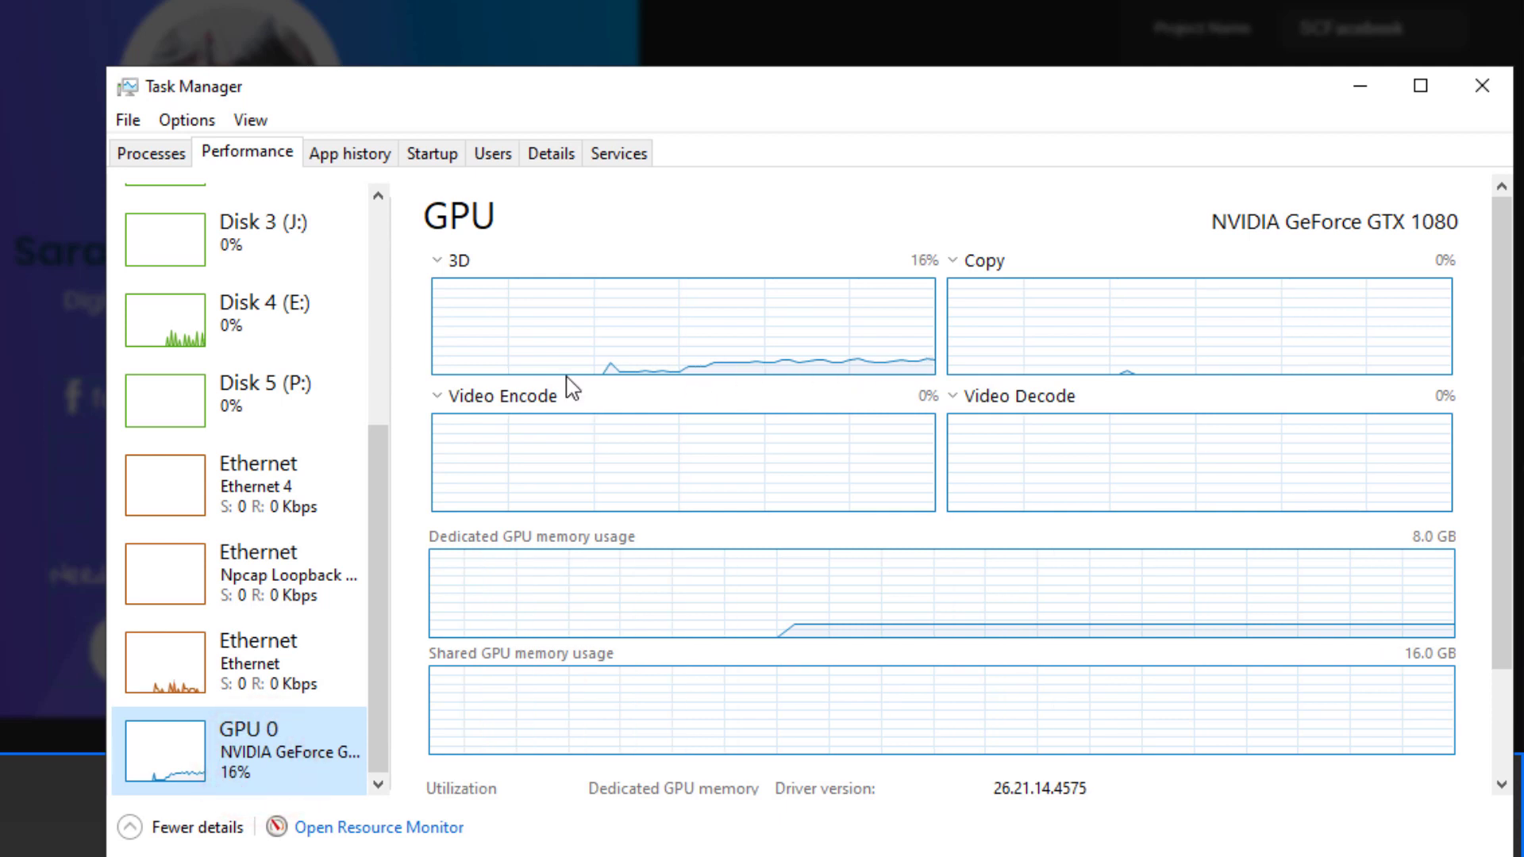
left_click(1473, 103)
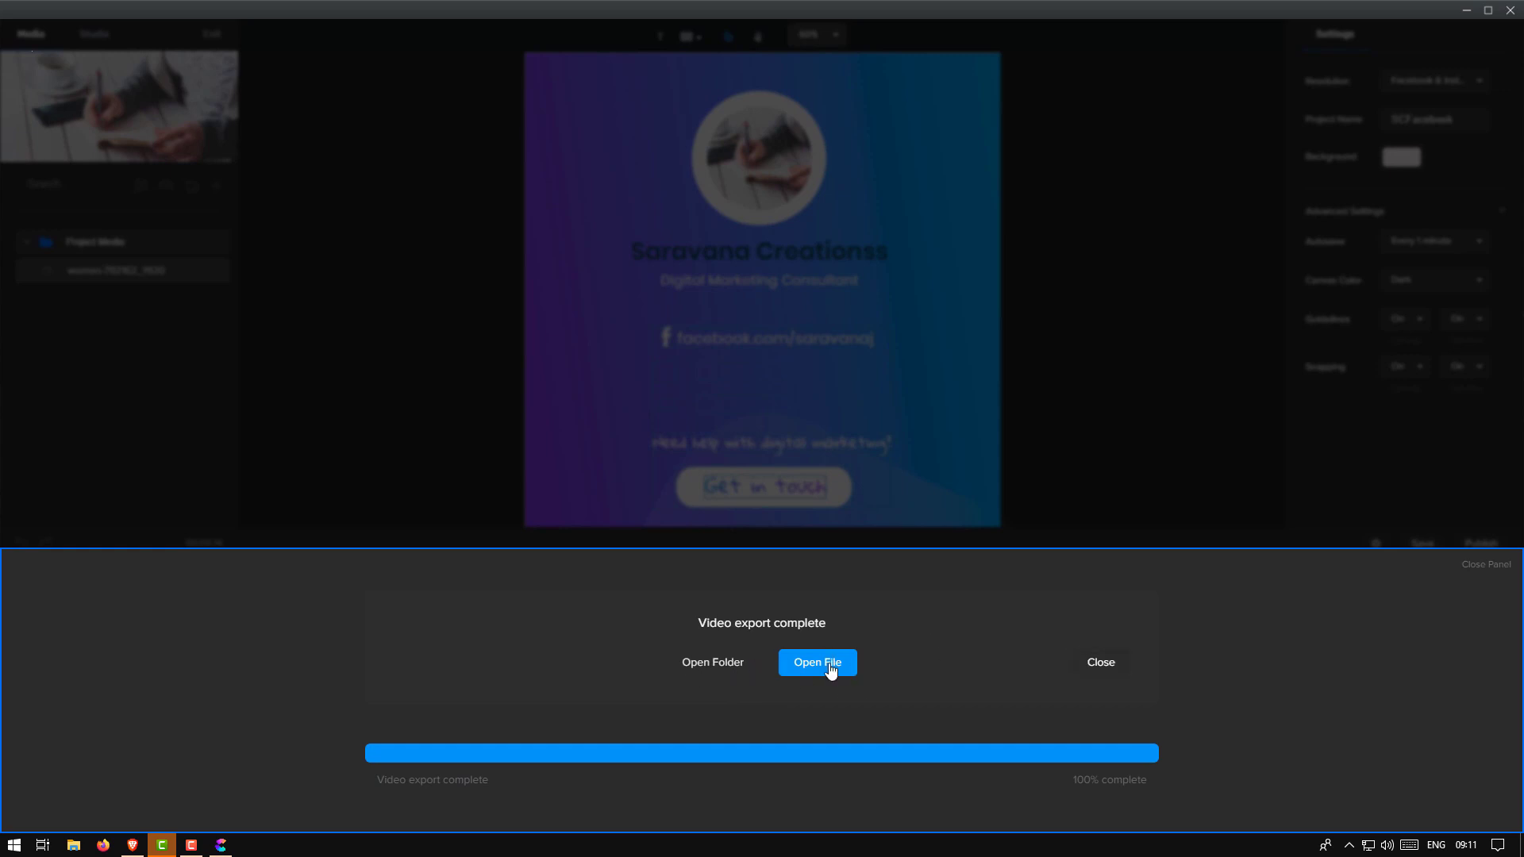
left_click(703, 671)
left_click(76, 847)
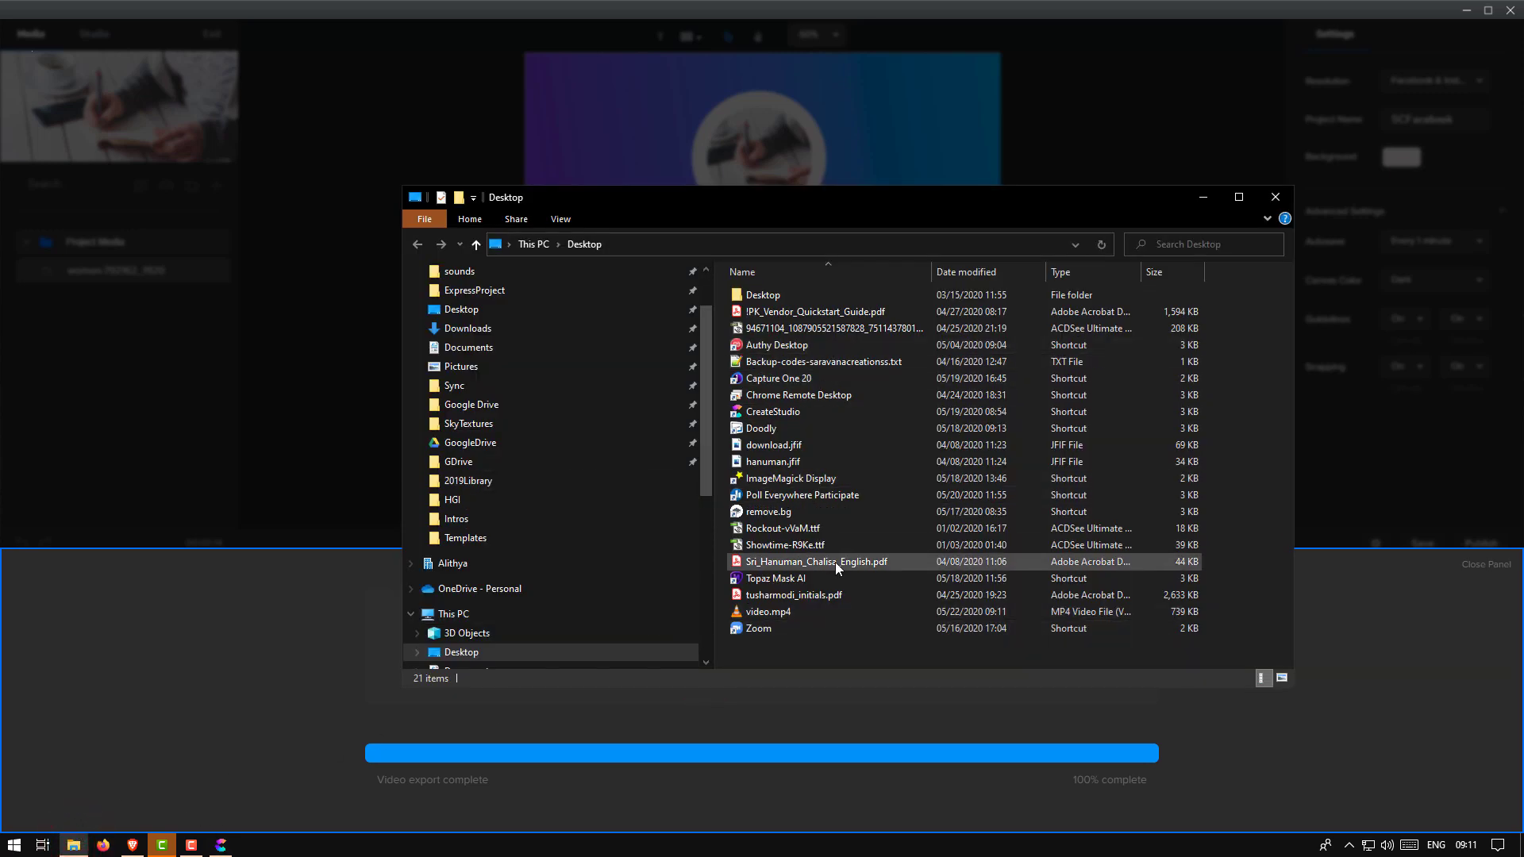
left_click(660, 198)
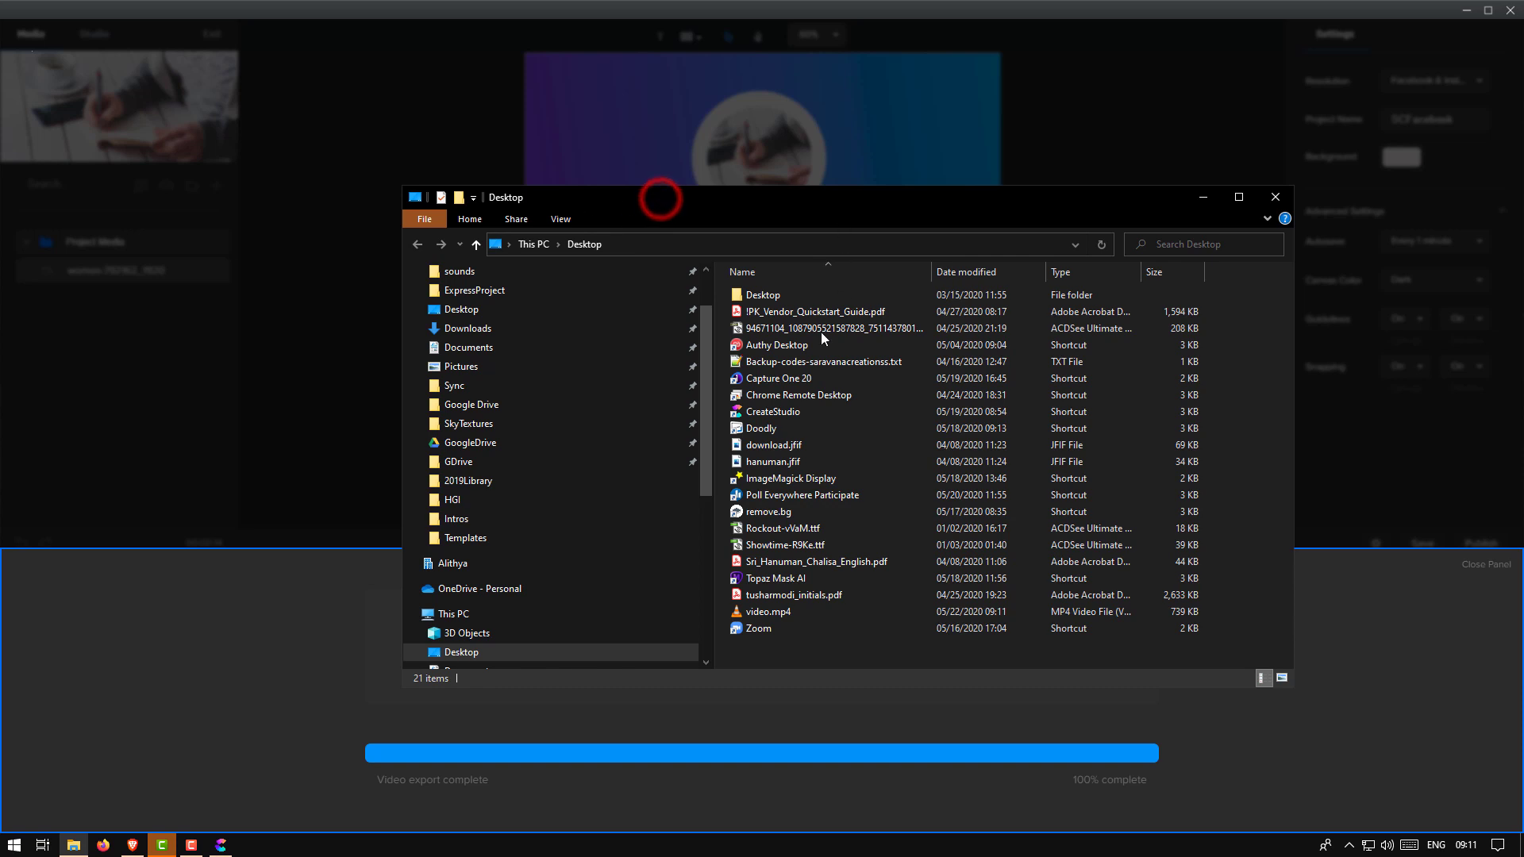
double_click(779, 613)
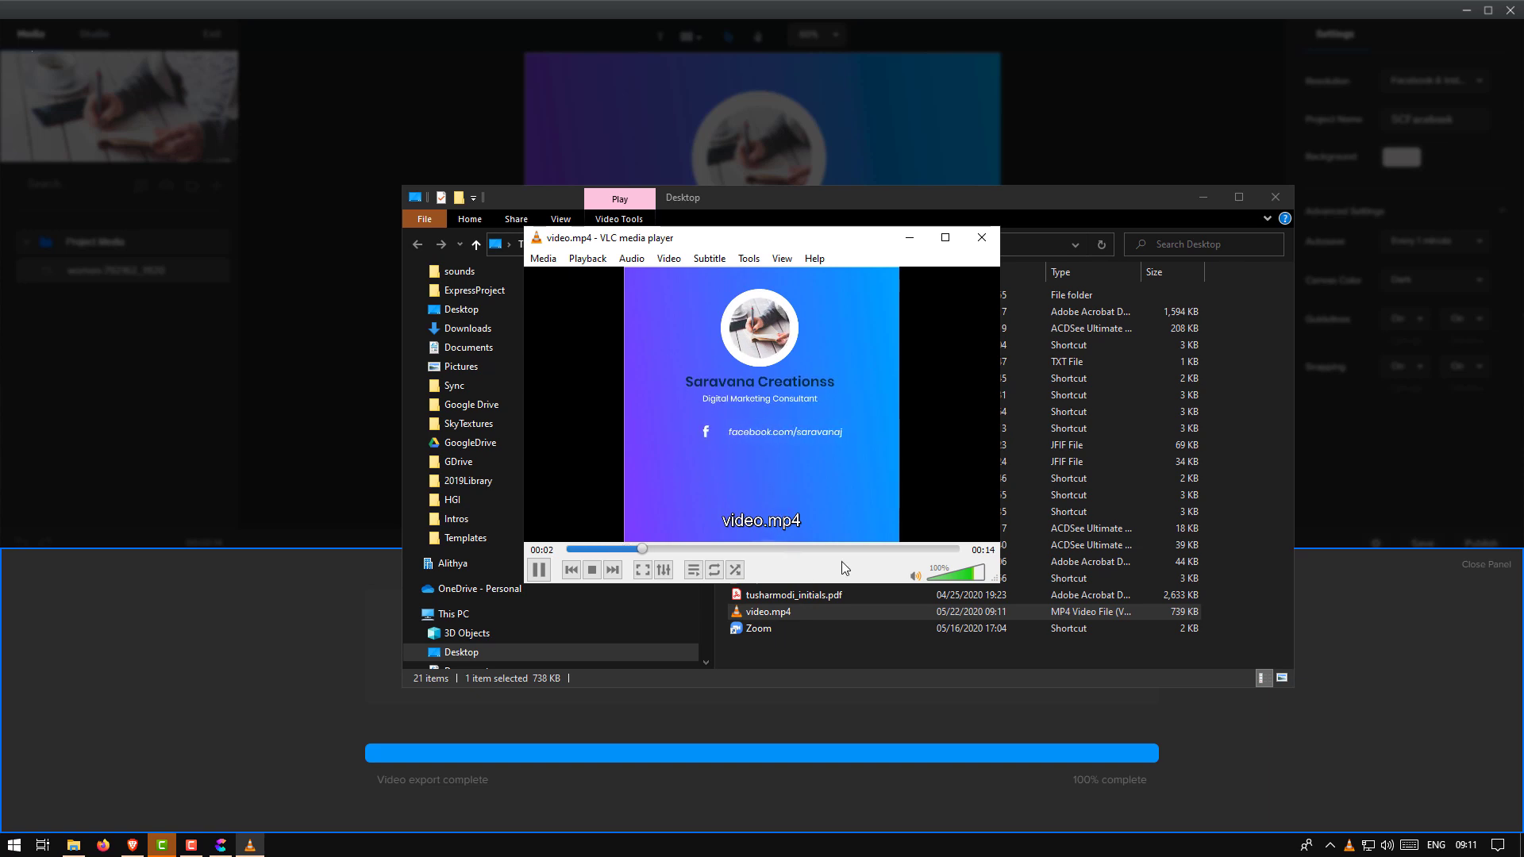
left_click(941, 548)
left_click(981, 246)
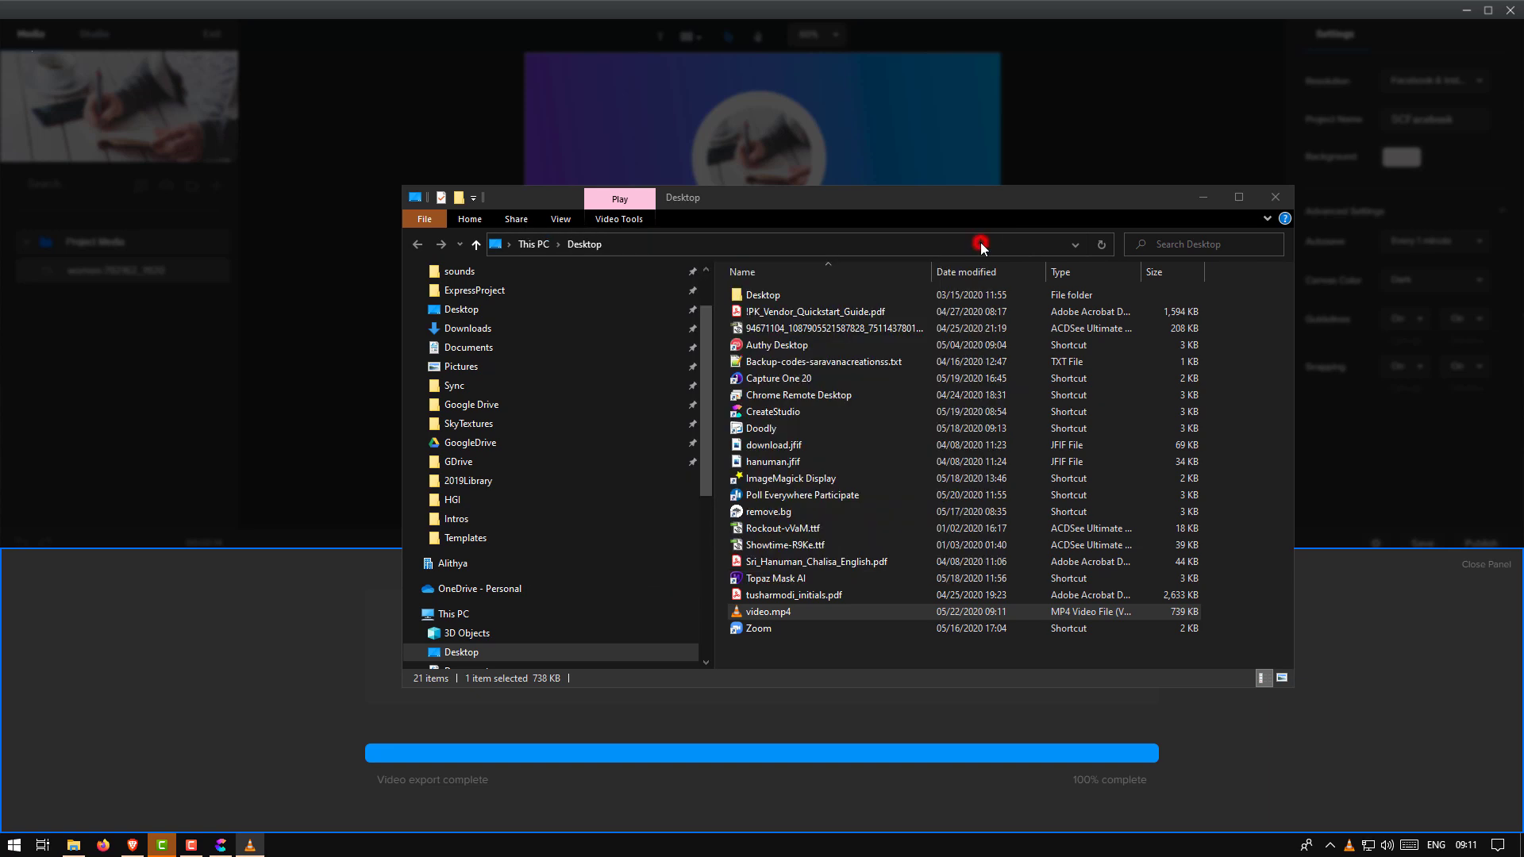
left_click(1273, 192)
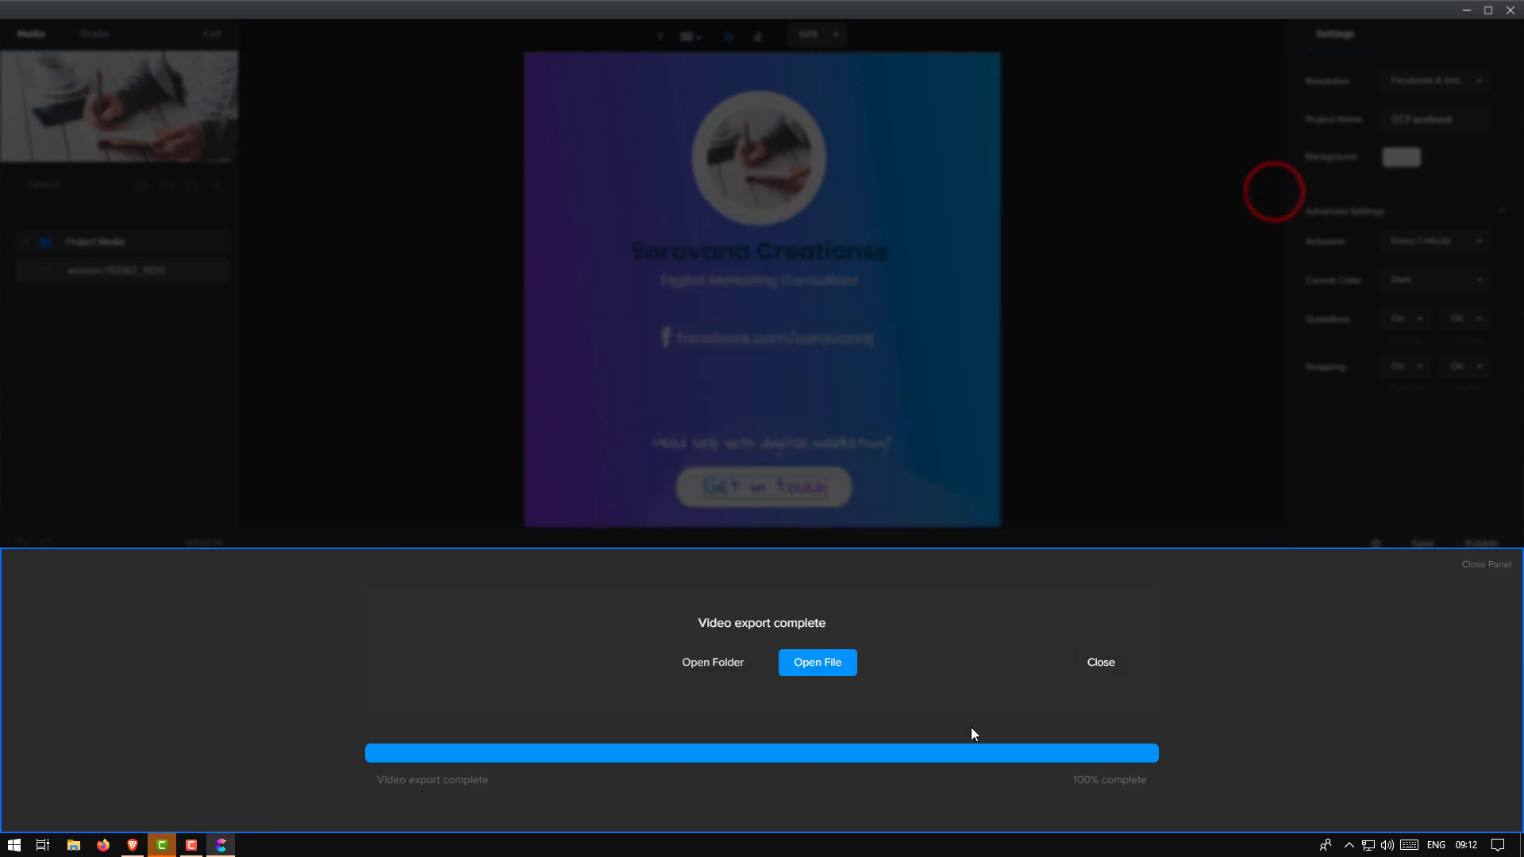
Dismiss the export panel, reselect CONTACT DETAILS, and expand the Digital Marketing Cons and Saravana Creationss tracks
left_click(1101, 662)
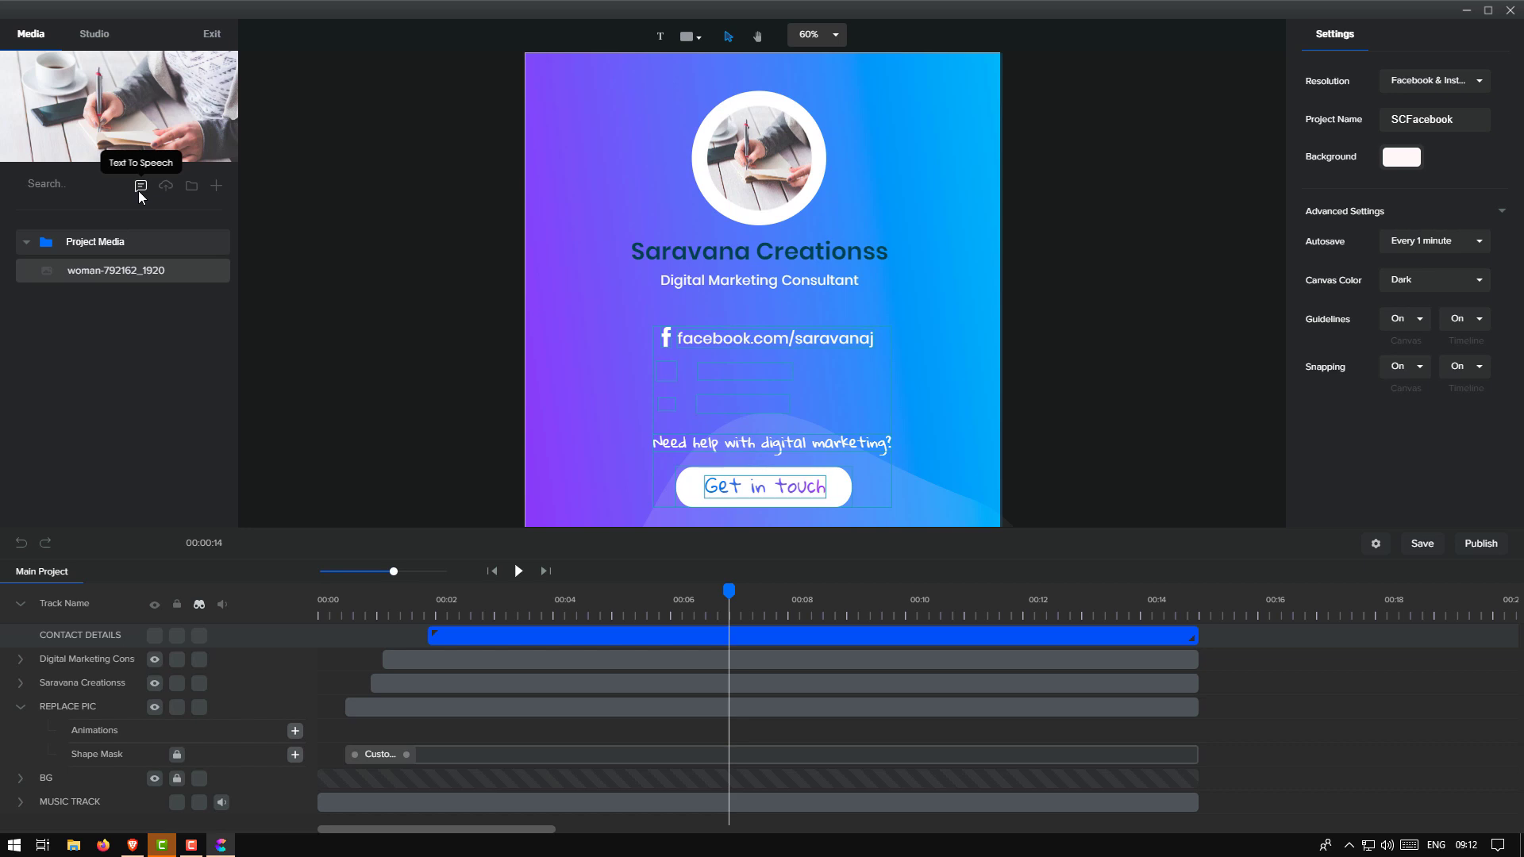
left_click(554, 637)
left_click(529, 638)
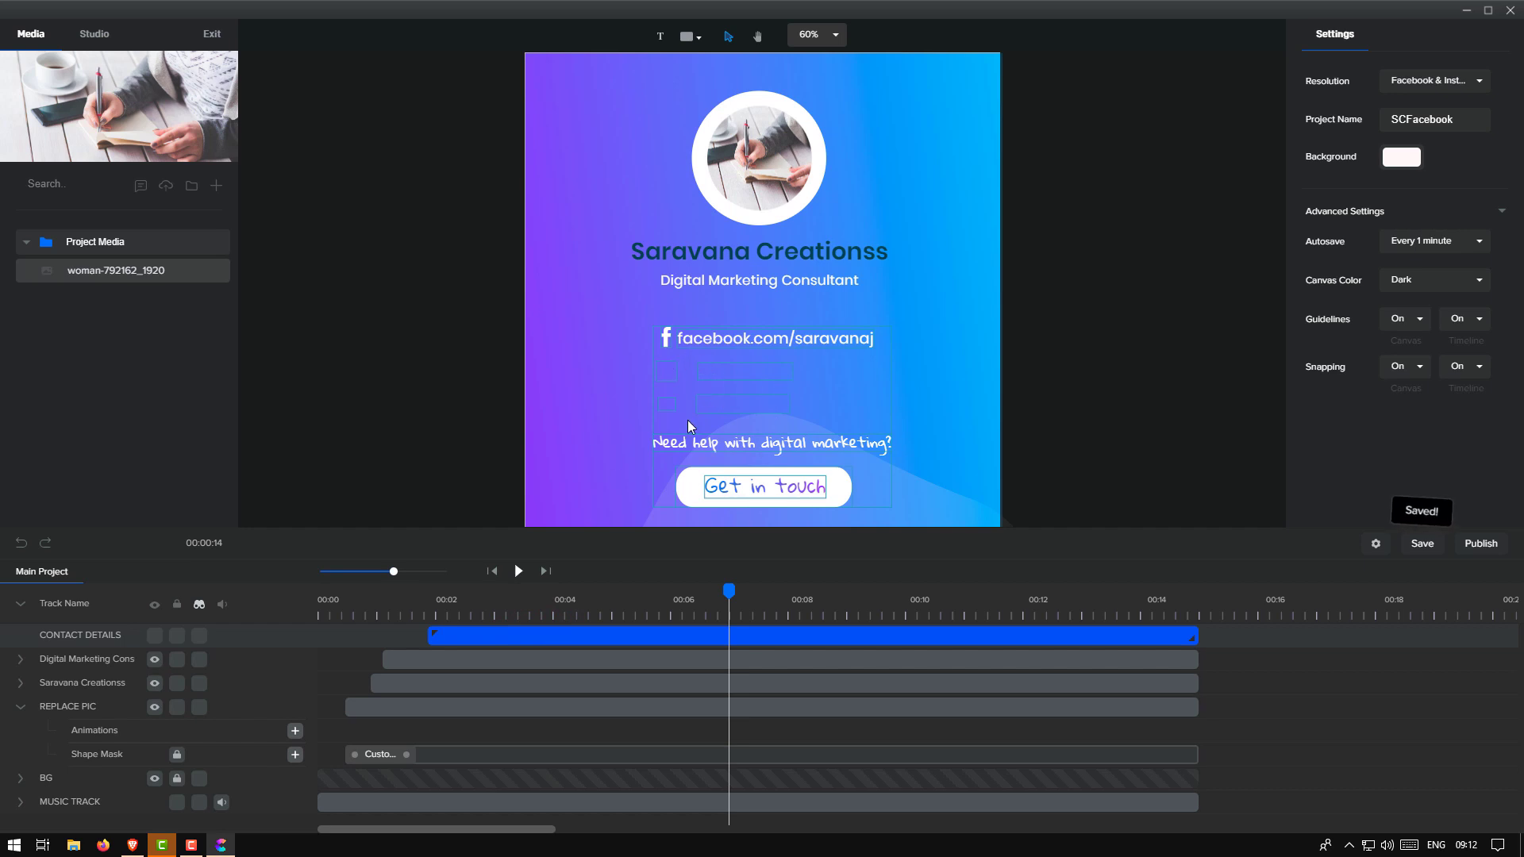
left_click(21, 661)
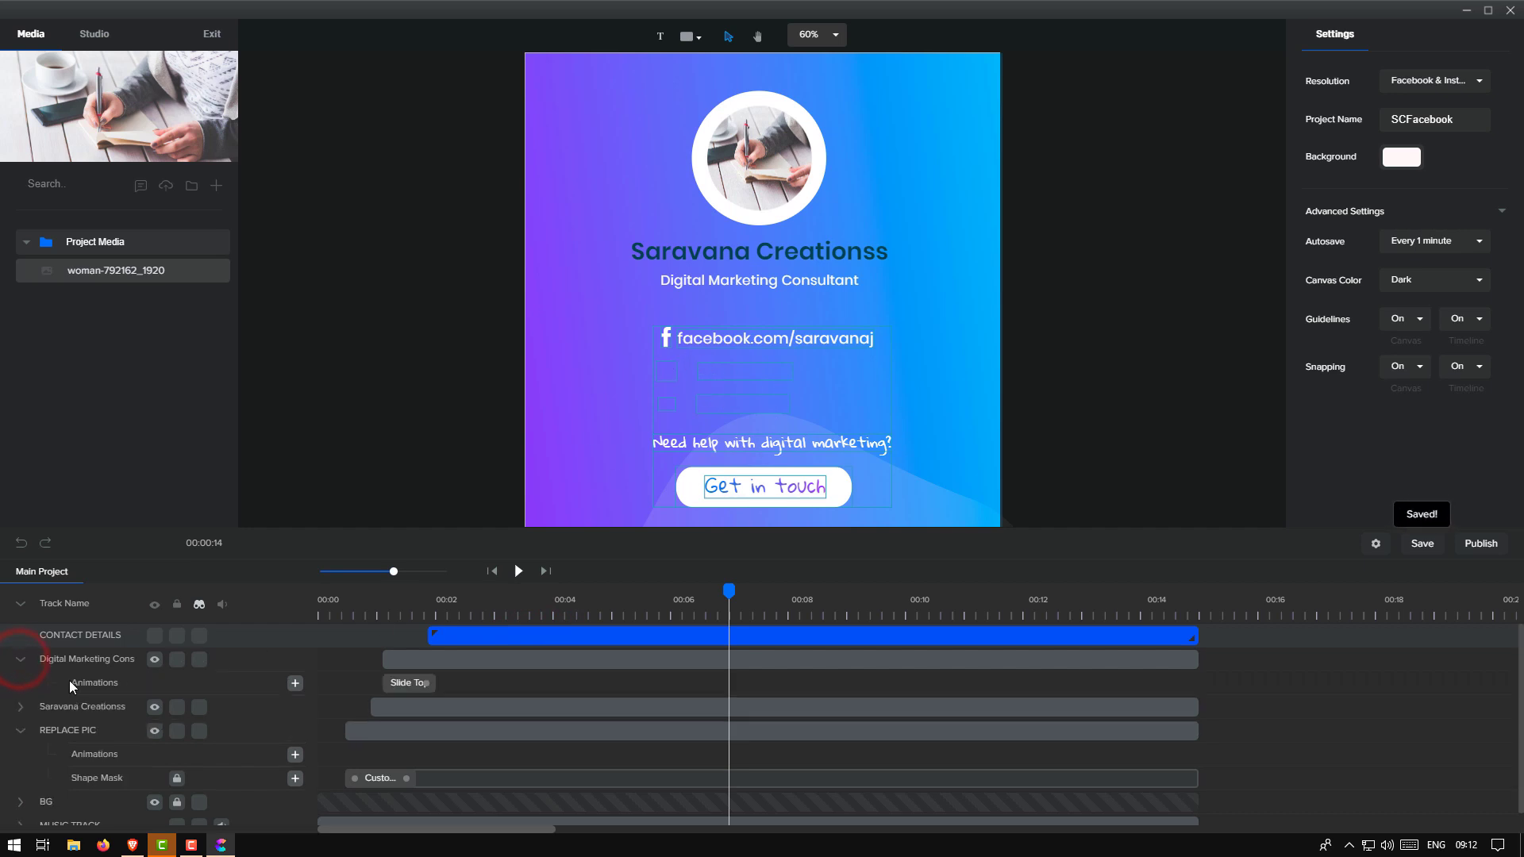
left_click(21, 707)
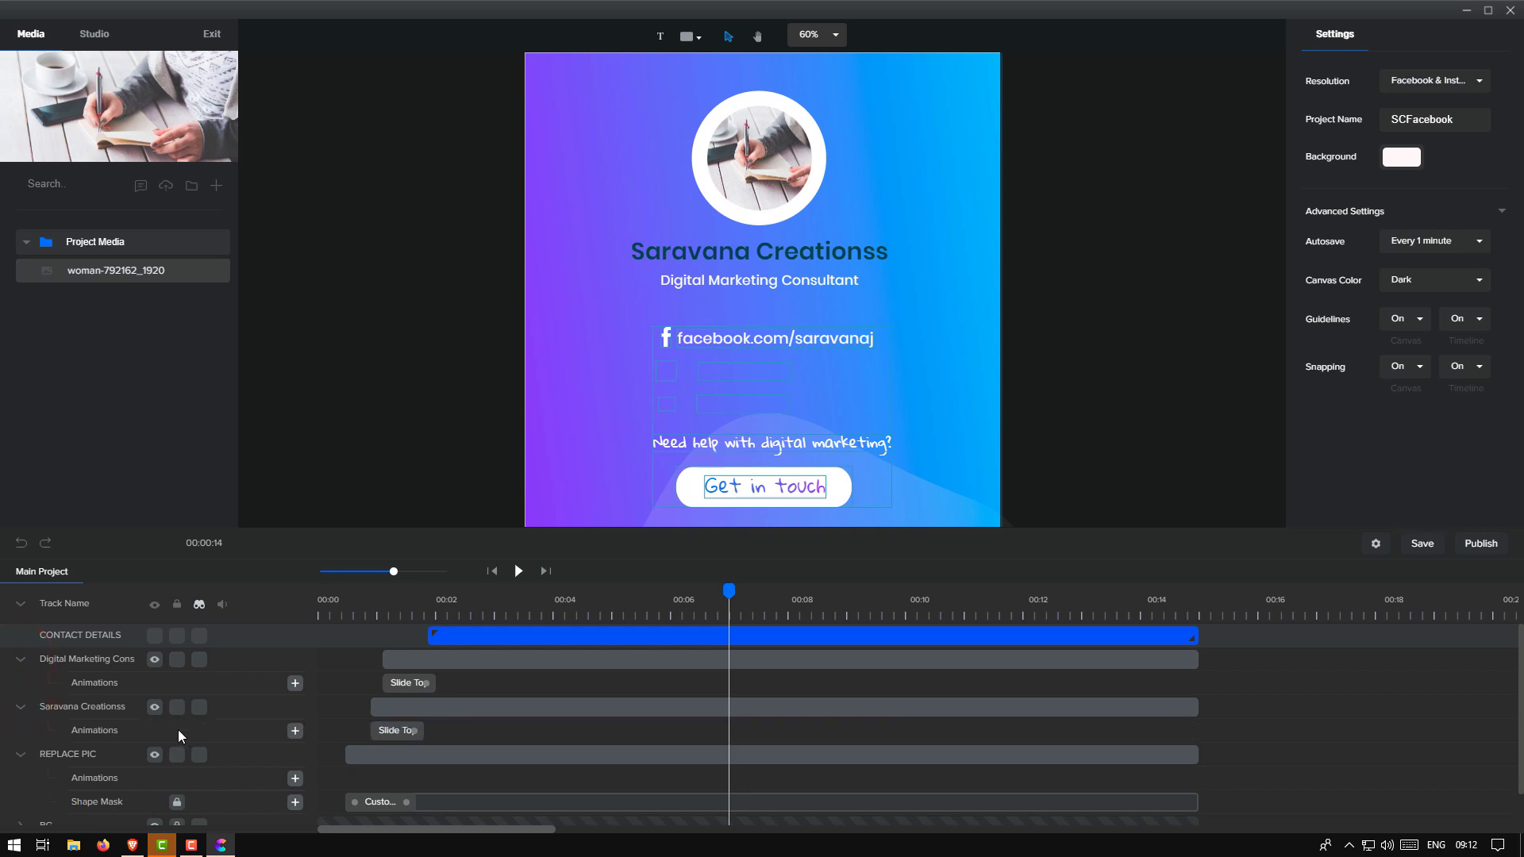